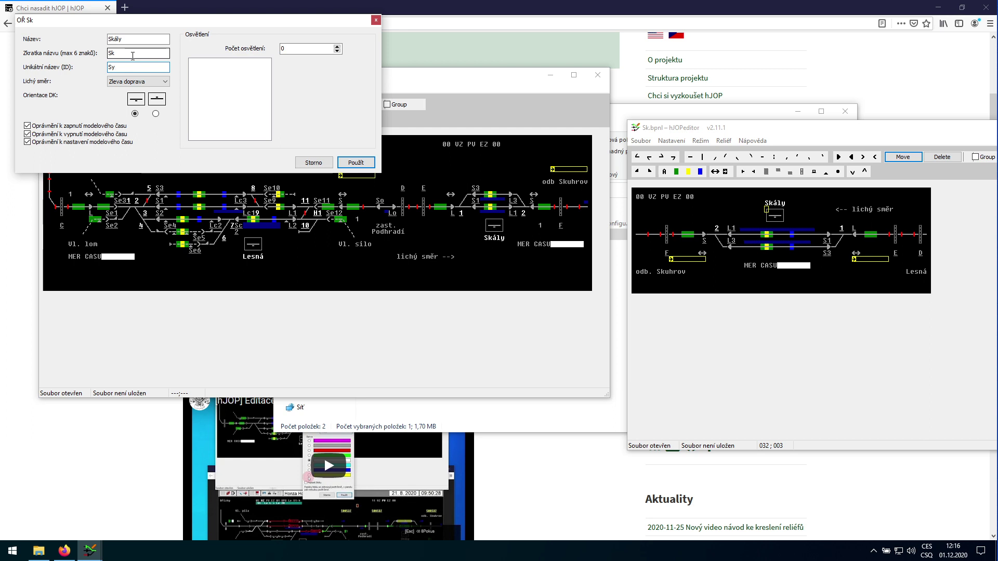
# Step: Set the abbreviation of the Skály control area to Sy and save the Le-Sy.bpnl panel
pyautogui.click(139, 53)
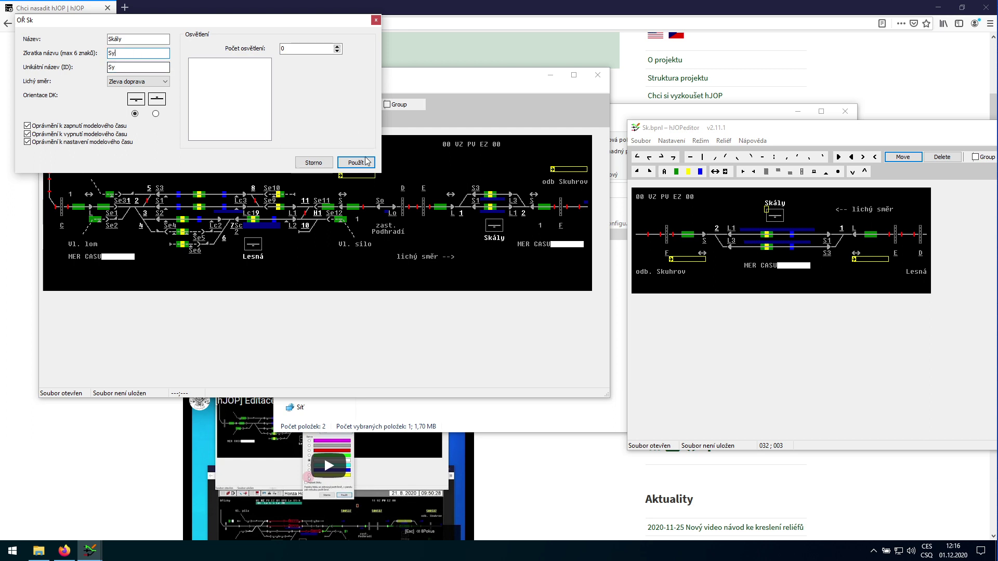
pyautogui.press('Return')
pyautogui.hotkey('ctrl', 's')
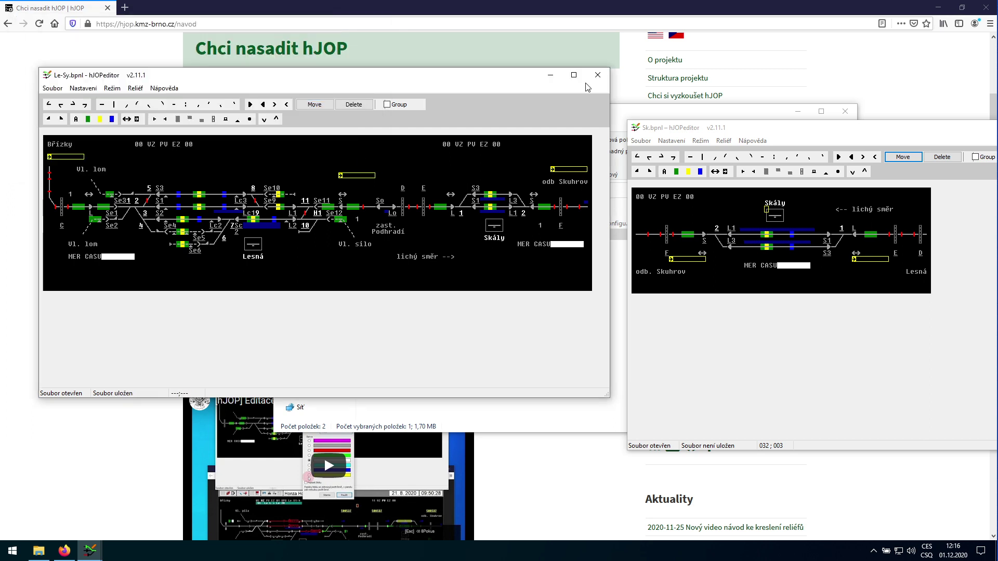
# Step: Close the Le-Sy.bpnl and Sk.bpnl panel projects, agreeing to close each one without further saving
pyautogui.click(597, 75)
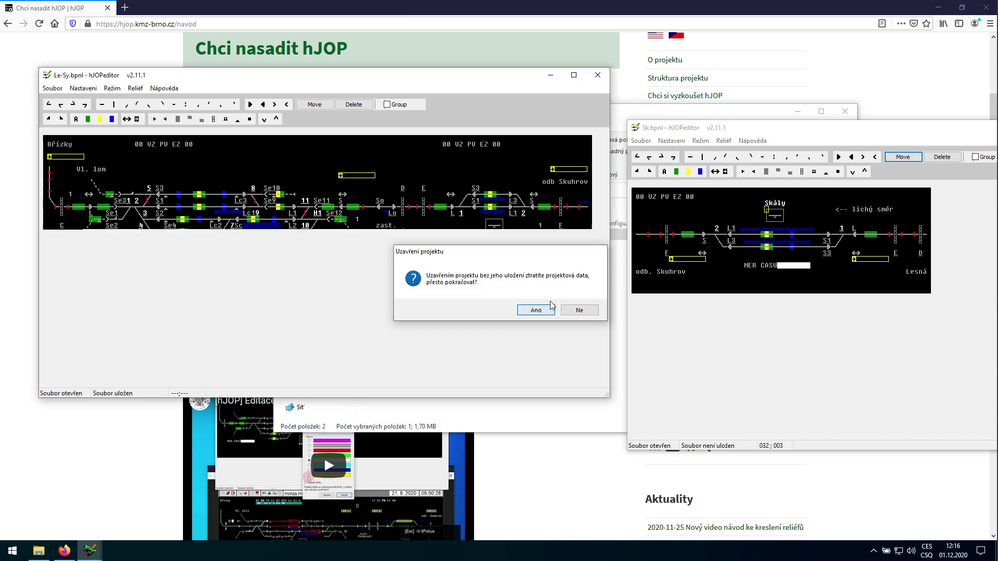
pyautogui.click(536, 310)
pyautogui.moveTo(754, 128); pyautogui.dragTo(503, 150)
pyautogui.click(932, 151)
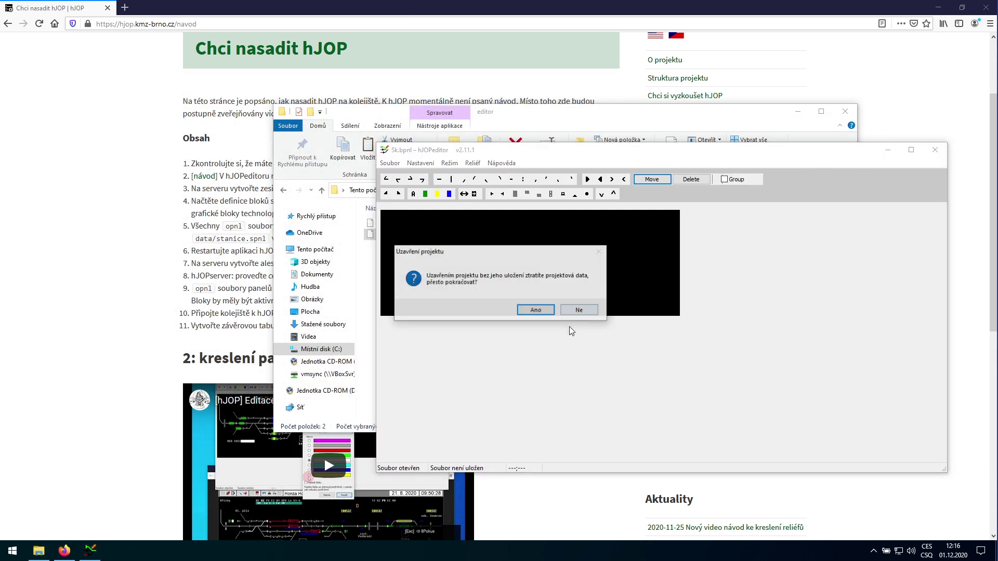
pyautogui.click(535, 310)
# Step: Rename the file Sk.bpnl in the hJOP\panely folder to Sy.bpnl
pyautogui.click(454, 190)
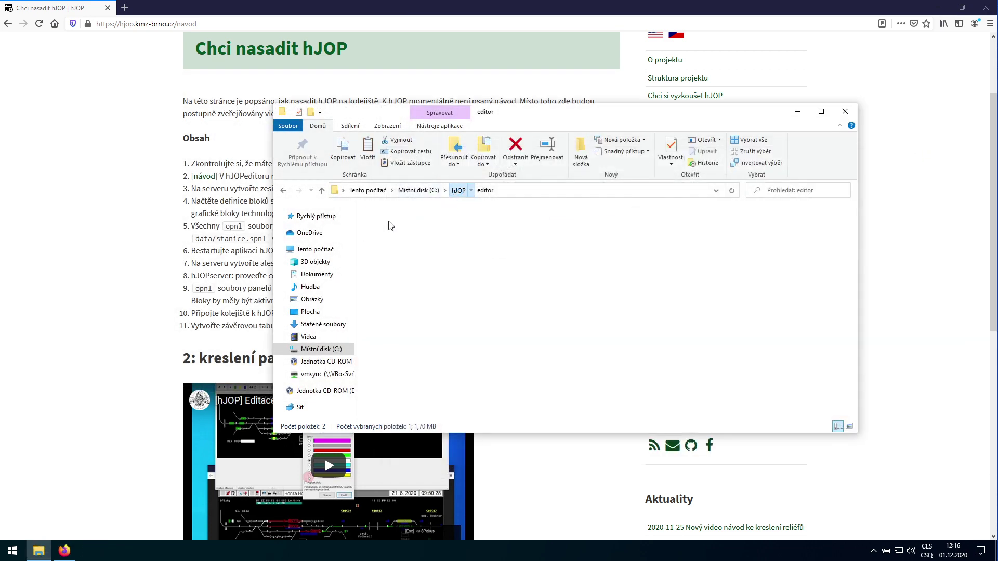
pyautogui.click(389, 237)
pyautogui.doubleClick(390, 237)
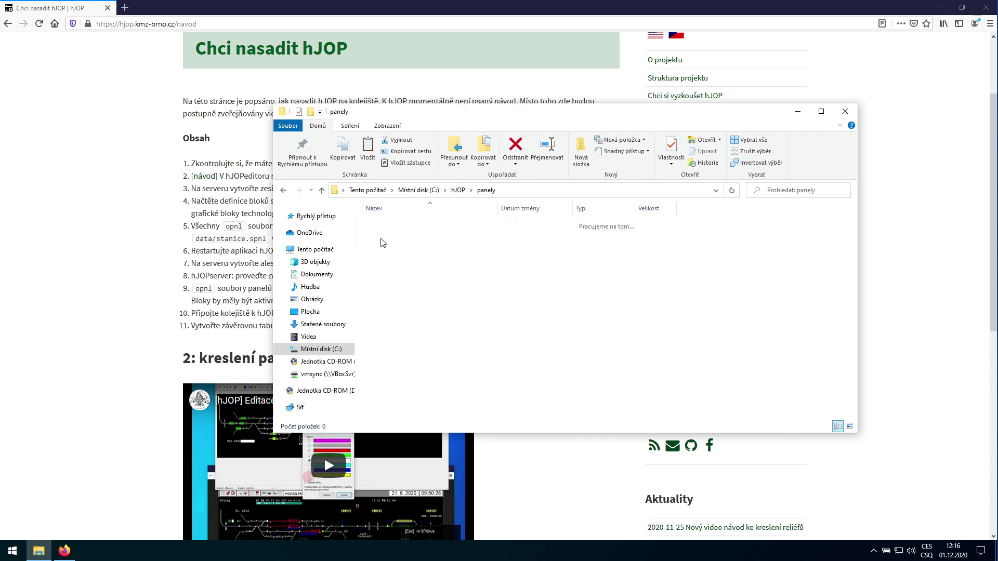
pyautogui.click(384, 257)
pyautogui.click(383, 257)
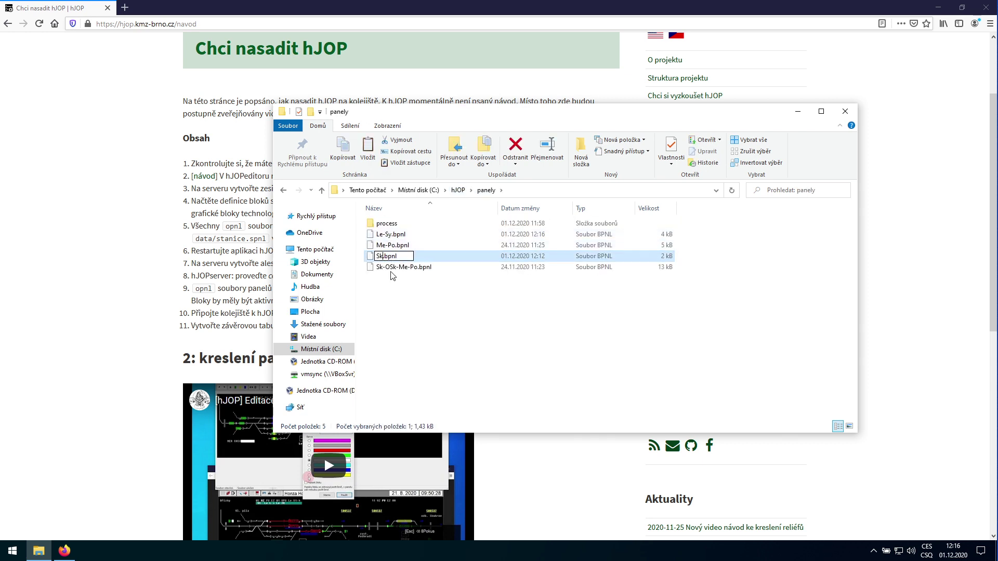
pyautogui.press('Return')
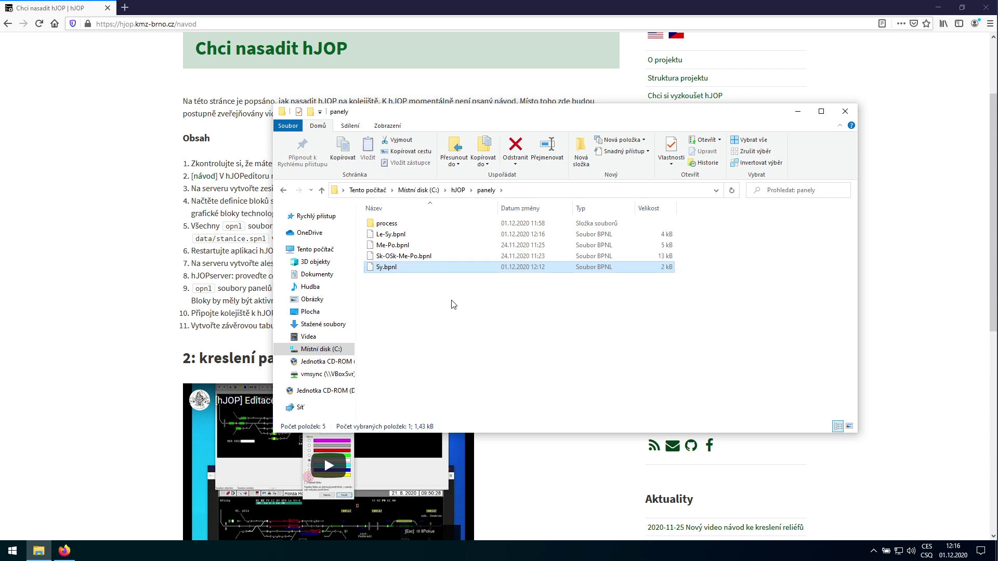
# Step: Switch to Firefox, open the hJOPserver releases page on GitHub from the hJOP website, and accept the optional cookies
pyautogui.click(81, 283)
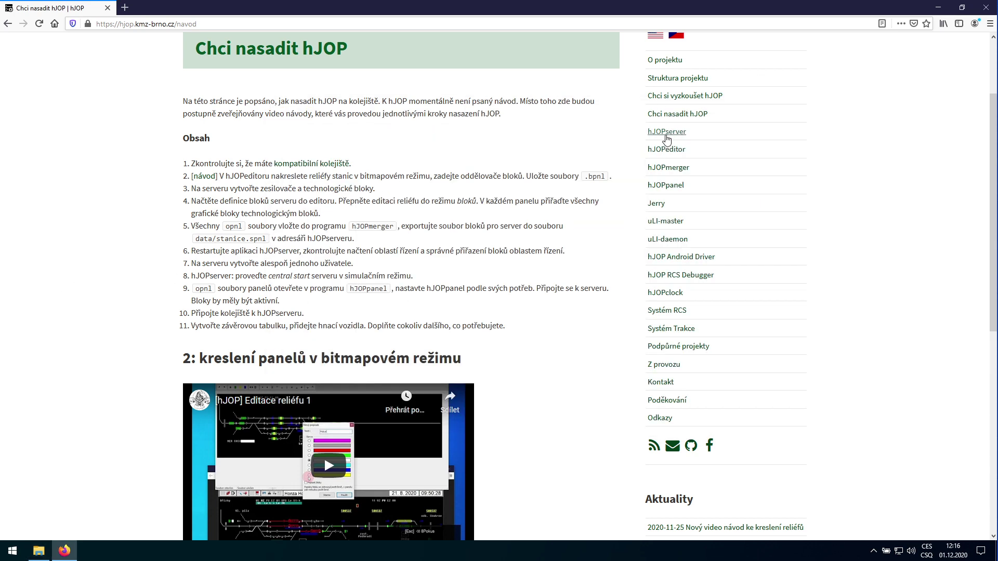
pyautogui.click(666, 132)
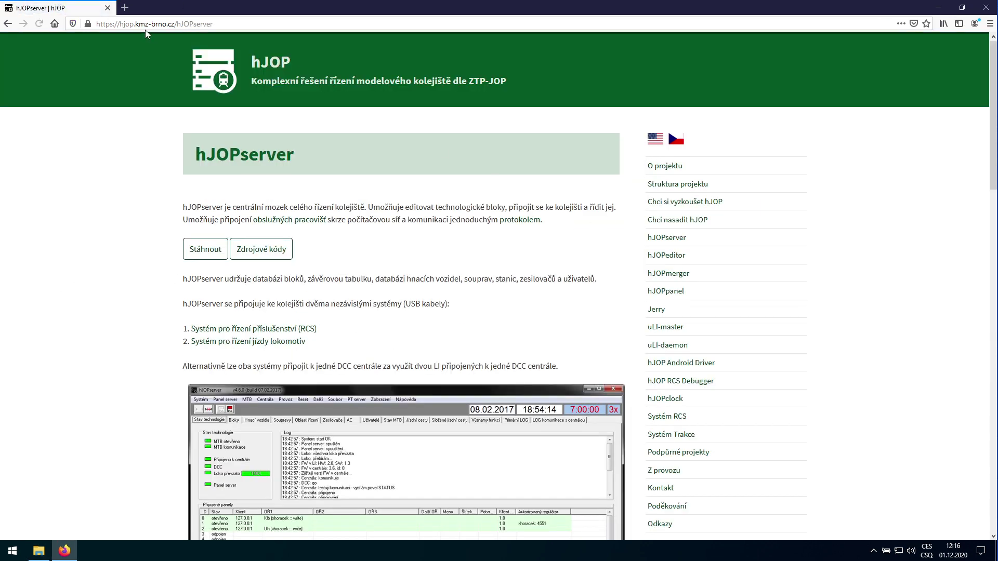
pyautogui.click(199, 255)
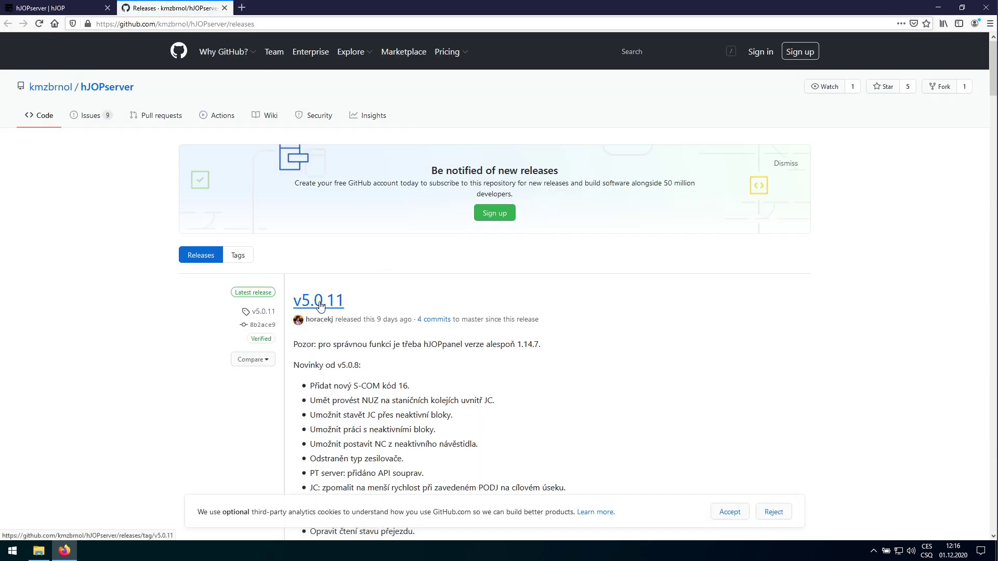
pyautogui.click(730, 512)
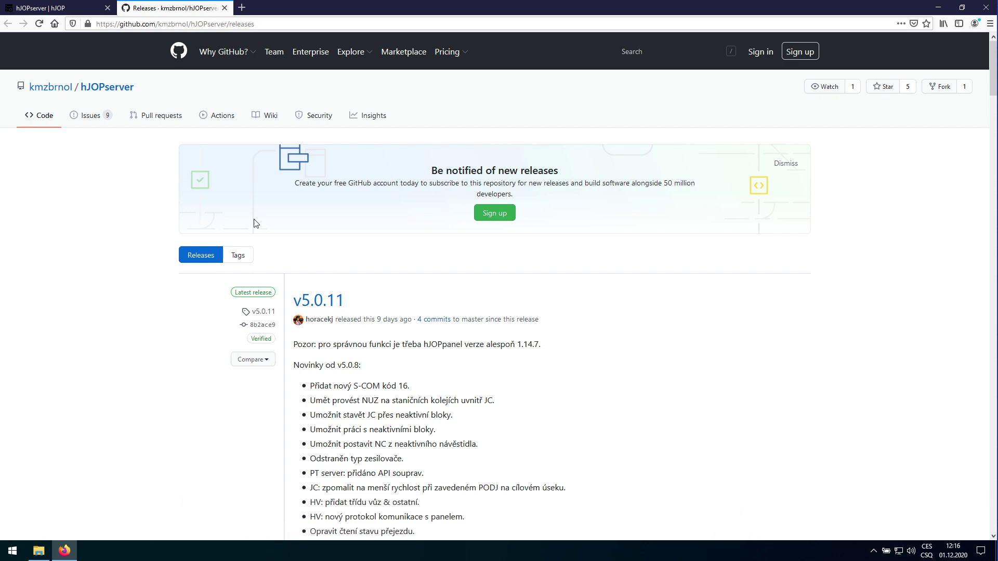
# Step: Download hJOPserver-v5.0.11.zip from the assets of release v5.0.11 and open the archive in File Explorer
pyautogui.scroll(-8, 399, 364)
pyautogui.scroll(5, 383, 363)
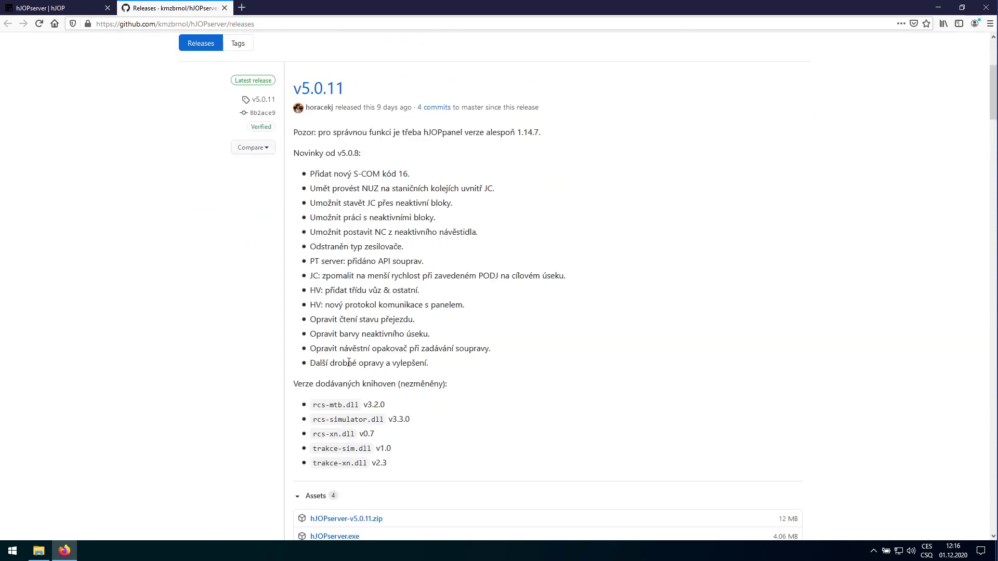
pyautogui.click(333, 520)
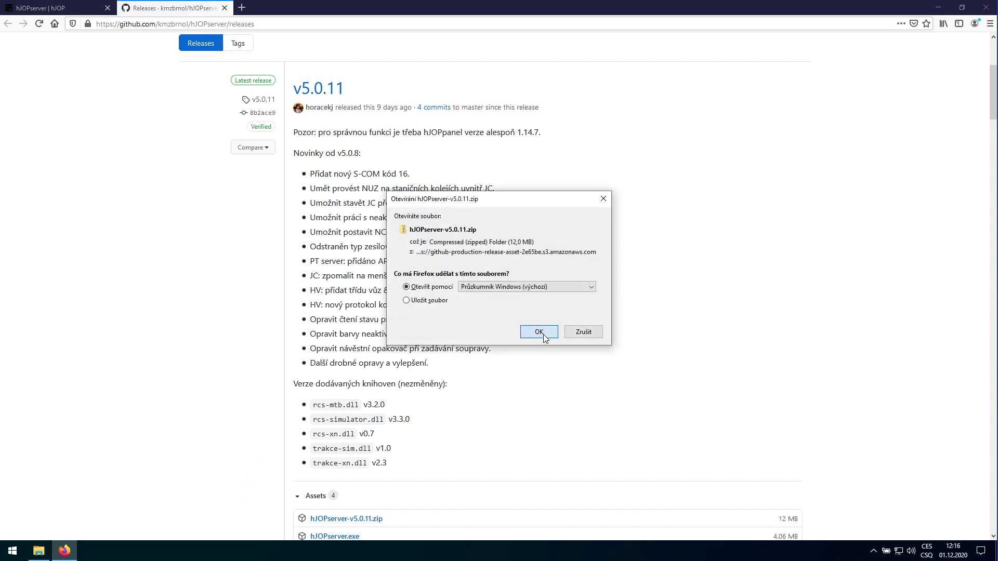
pyautogui.click(537, 335)
pyautogui.click(926, 23)
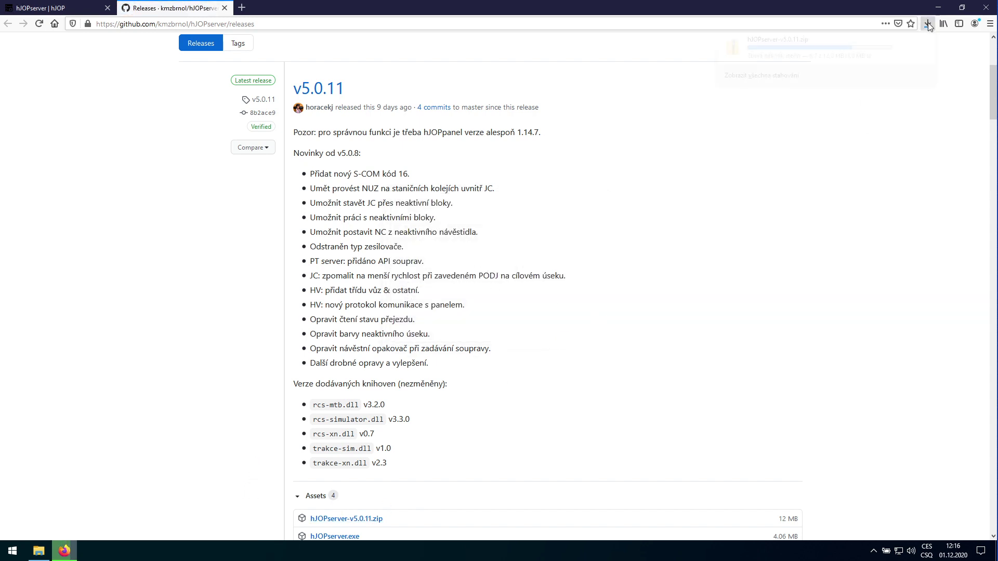
pyautogui.click(831, 50)
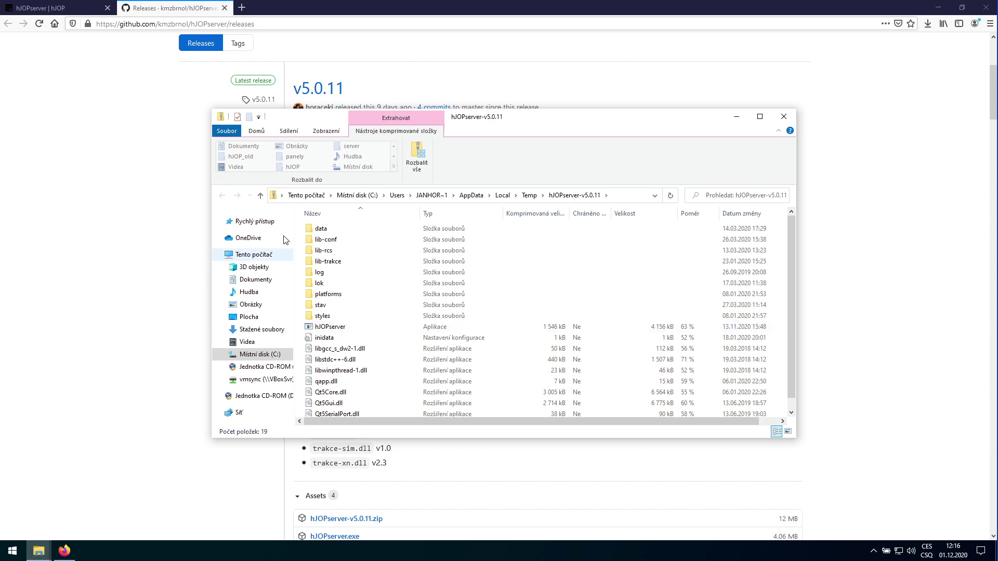
# Step: Copy the entire contents of the hJOPserver archive and create a folder named server in C:\hJOP
pyautogui.click(384, 287)
pyautogui.hotkey('ctrl', 'a')
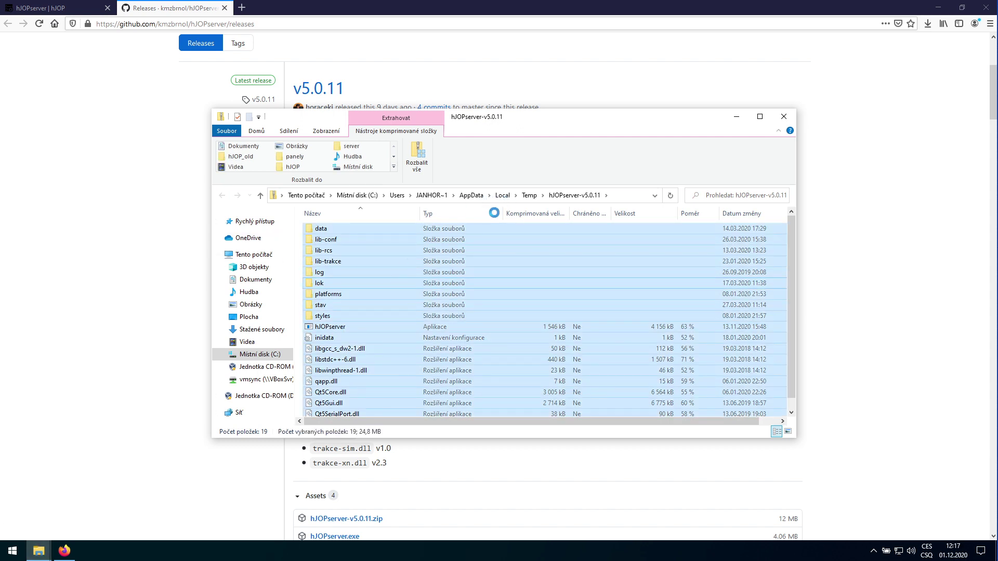
pyautogui.click(244, 354)
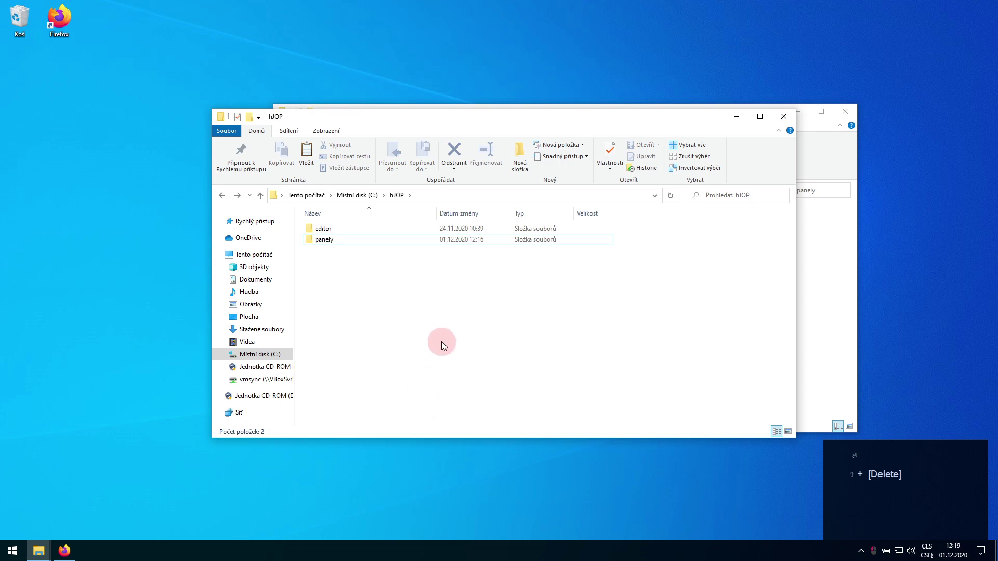
pyautogui.click(523, 156)
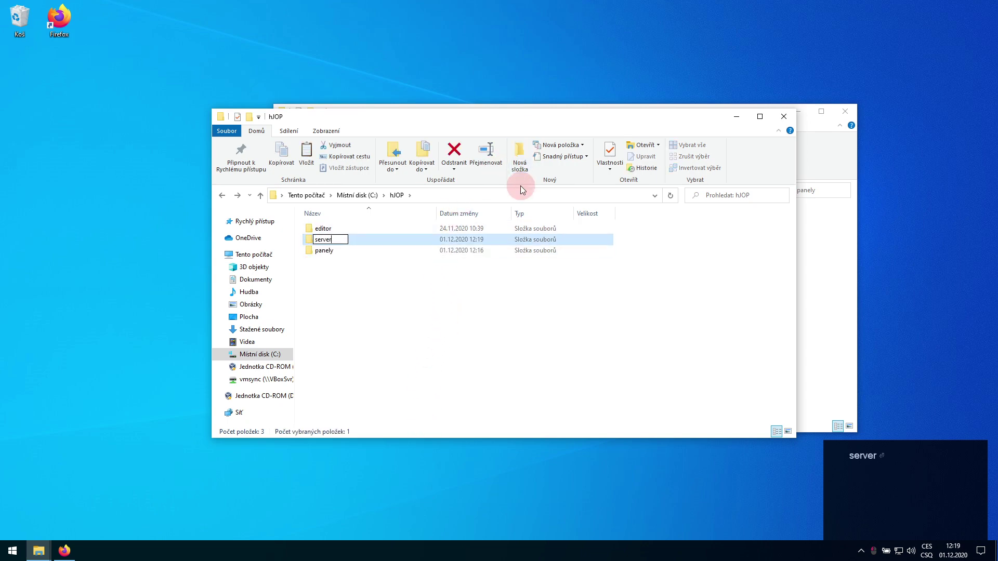
pyautogui.press('Return')
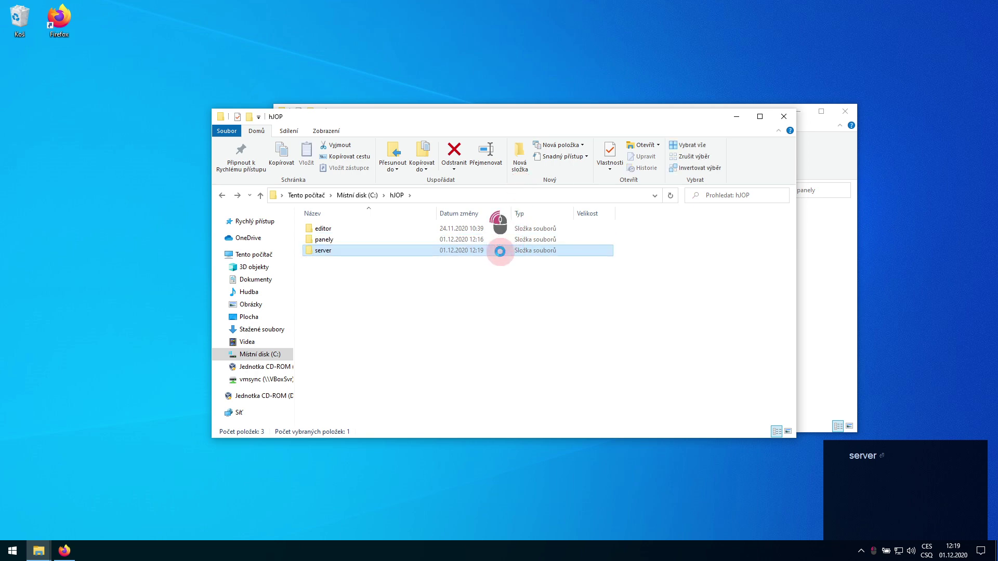
# Step: Paste the copied hJOPserver files into the new server folder
pyautogui.doubleClick(500, 252)
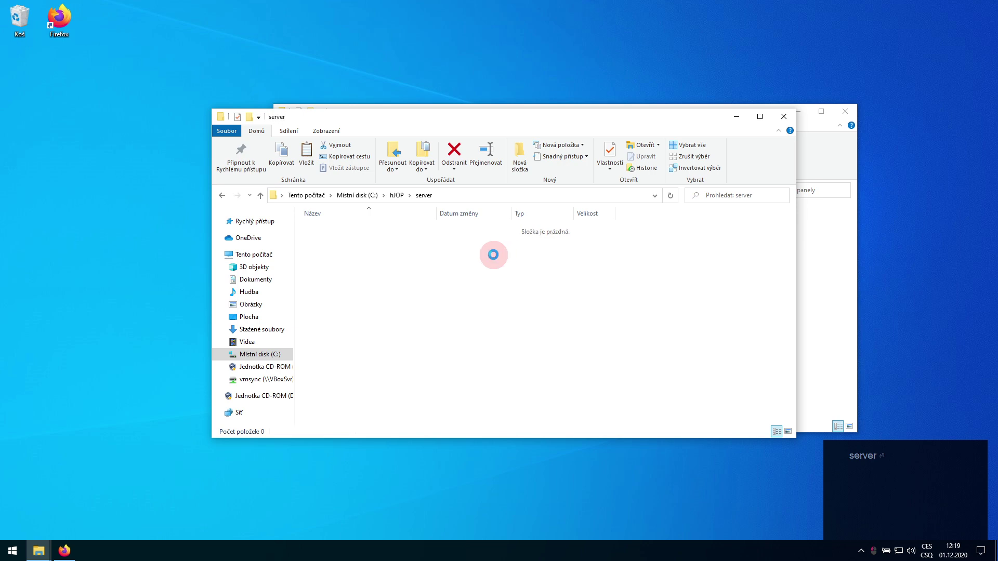
pyautogui.hotkey('ctrl', 'v')
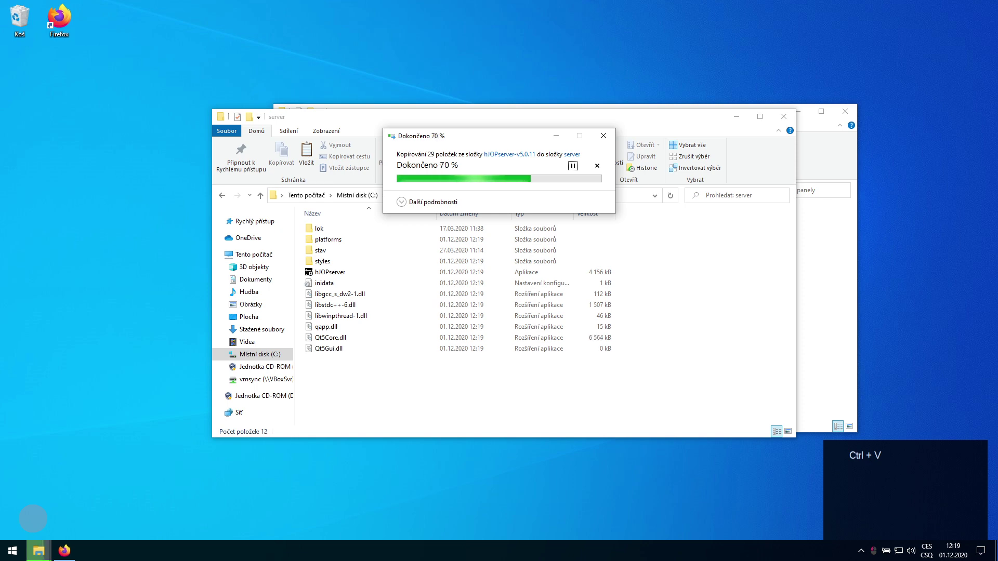
pyautogui.hotkey('ctrl', 'a')
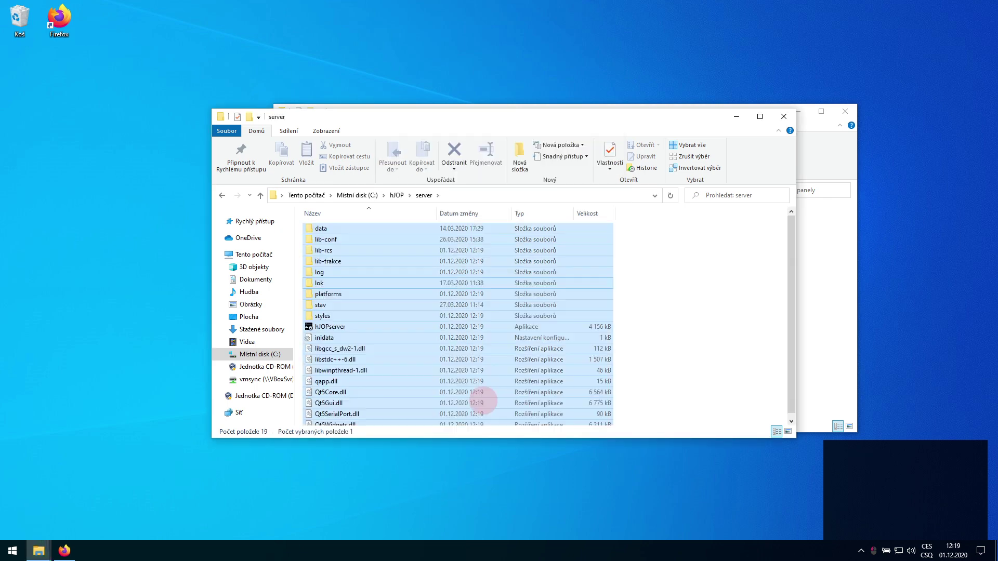
pyautogui.click(673, 356)
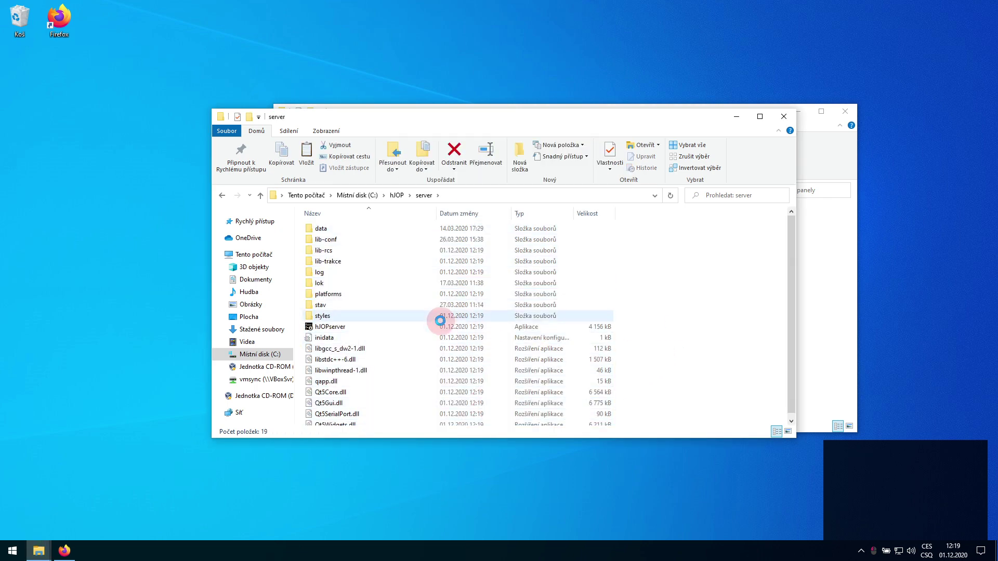
# Step: Enlarge the server folder window and launch the hJOPserver application, allowing it to run past the SmartScreen block
pyautogui.moveTo(413, 123); pyautogui.dragTo(285, 84)
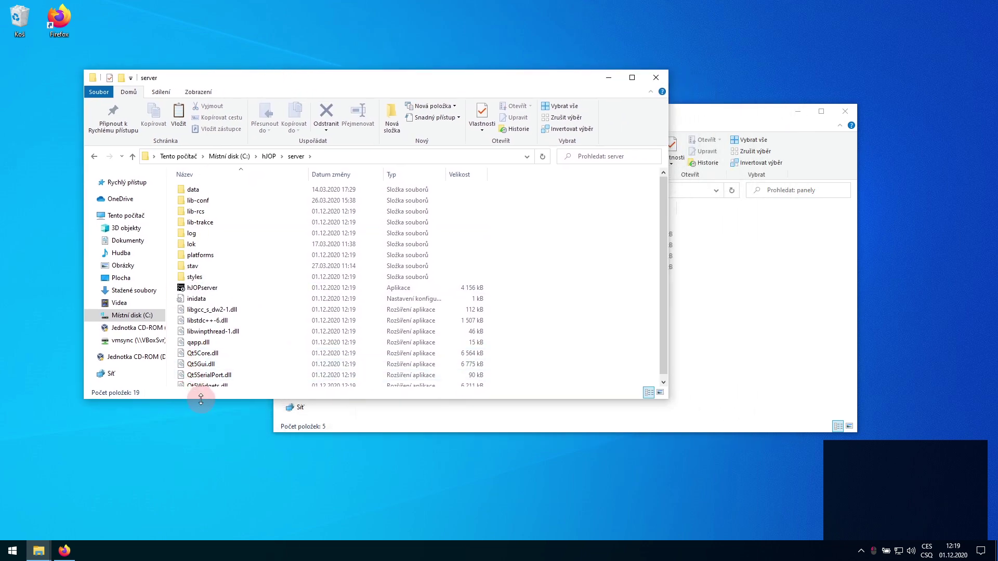
pyautogui.moveTo(198, 398); pyautogui.dragTo(204, 490)
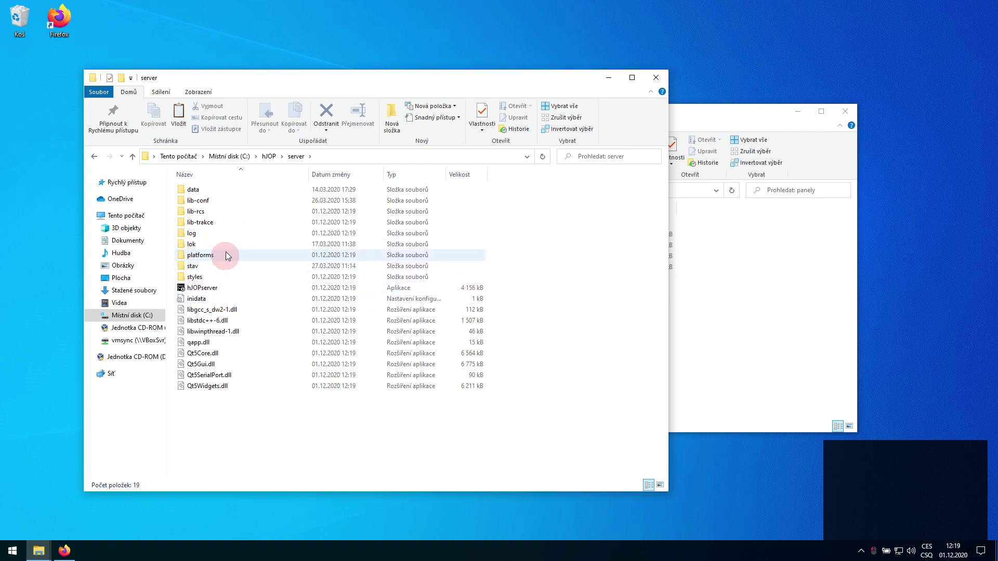
pyautogui.doubleClick(220, 290)
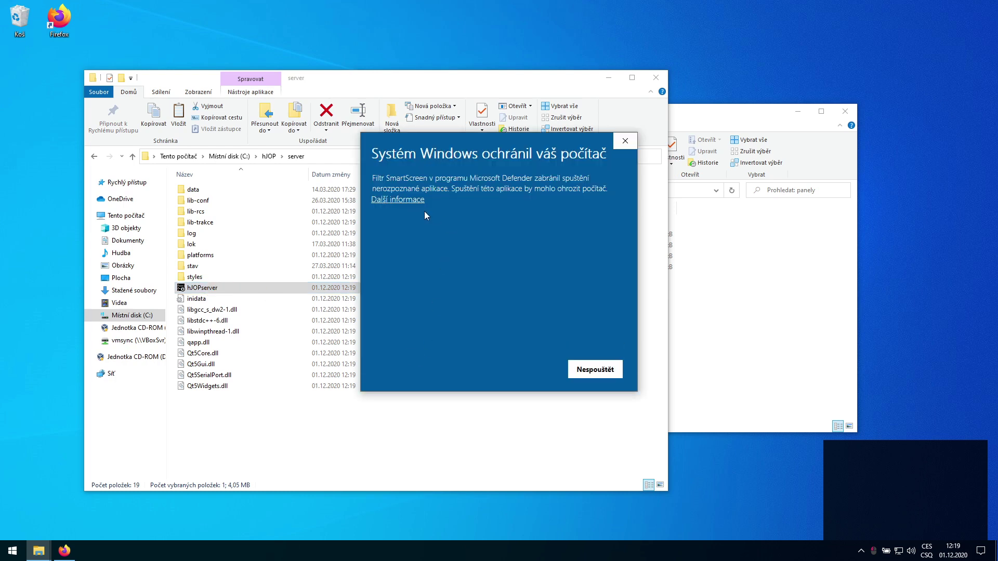
pyautogui.click(411, 200)
pyautogui.click(525, 370)
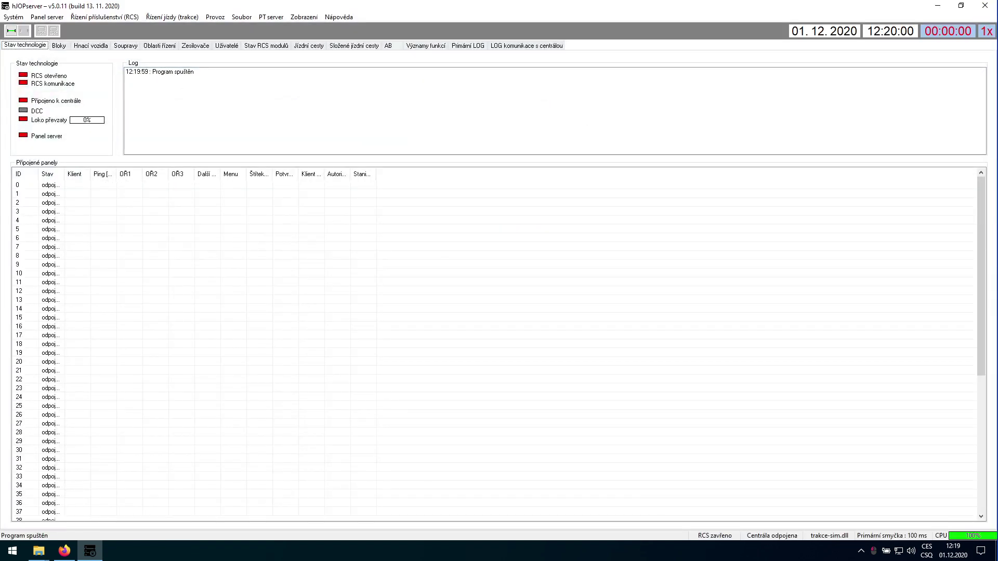
# Step: Restore the maximized hJOPserver window, enlarge it slightly, and place it so the server folder window stays reachable
pyautogui.moveTo(390, 12); pyautogui.dragTo(375, 49)
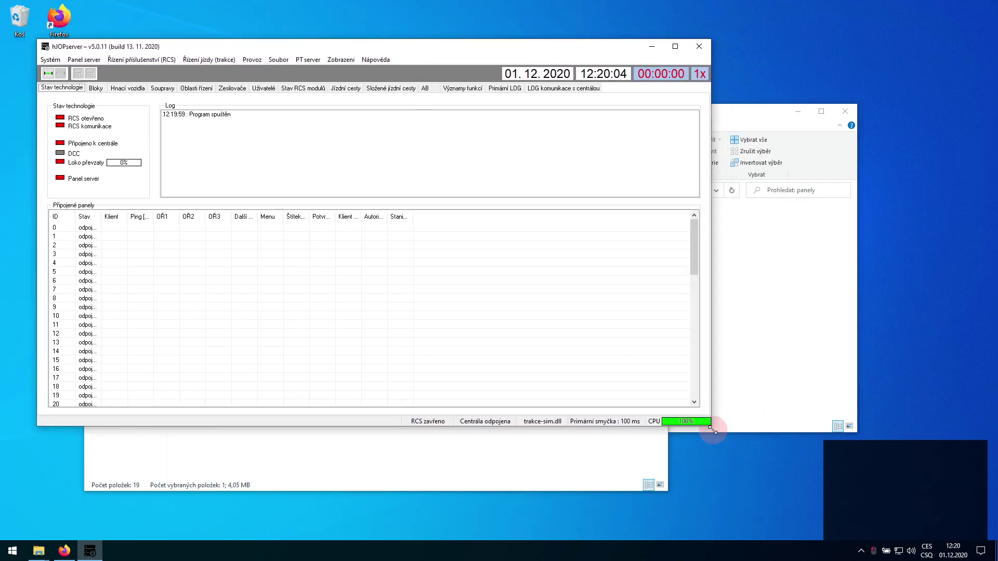
pyautogui.moveTo(711, 426); pyautogui.dragTo(786, 466)
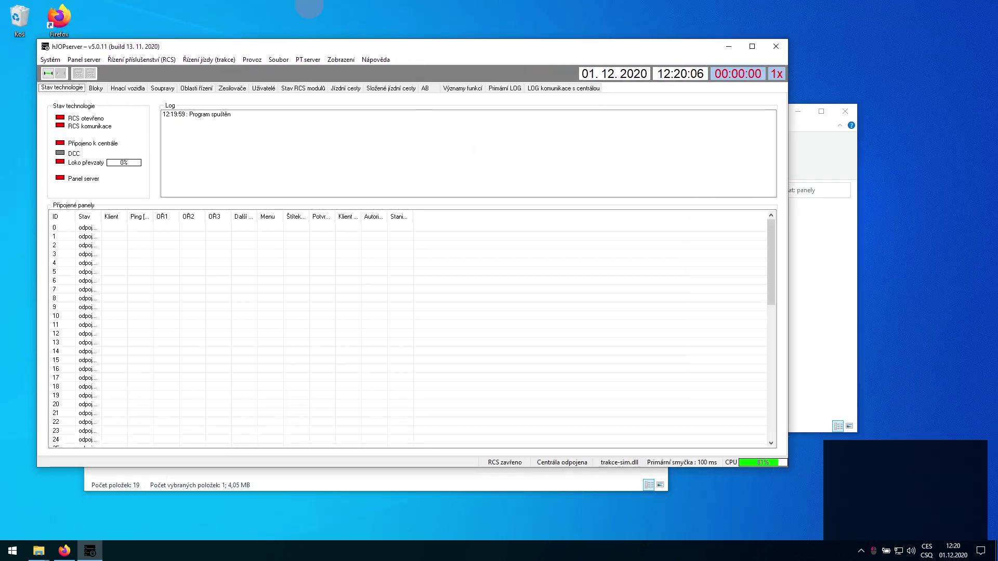
pyautogui.moveTo(307, 50); pyautogui.dragTo(443, 47)
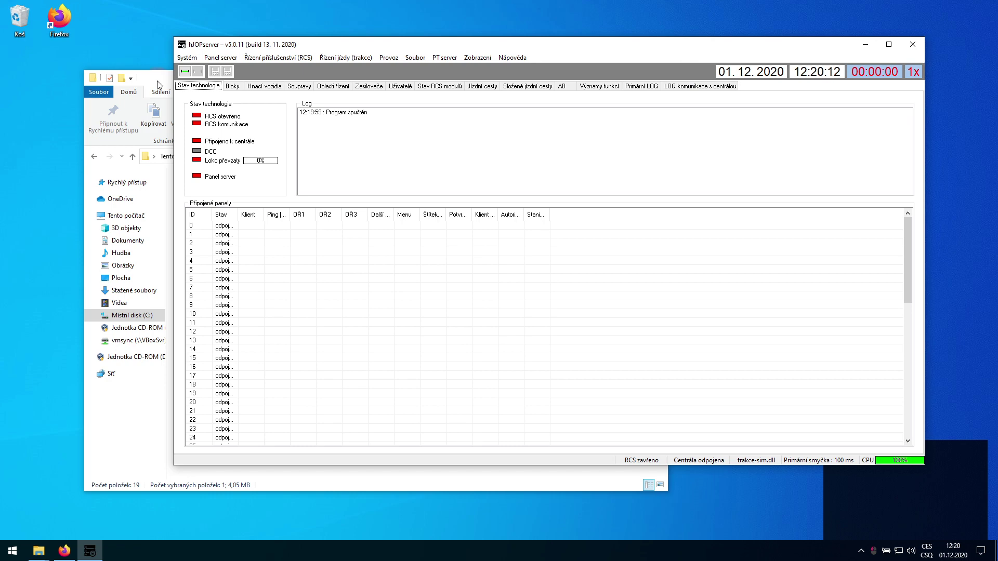
# Step: Look through the Bloky and Hnací vozidla sections of hJOPserver and return to Stav technologie
pyautogui.click(233, 86)
pyautogui.click(267, 88)
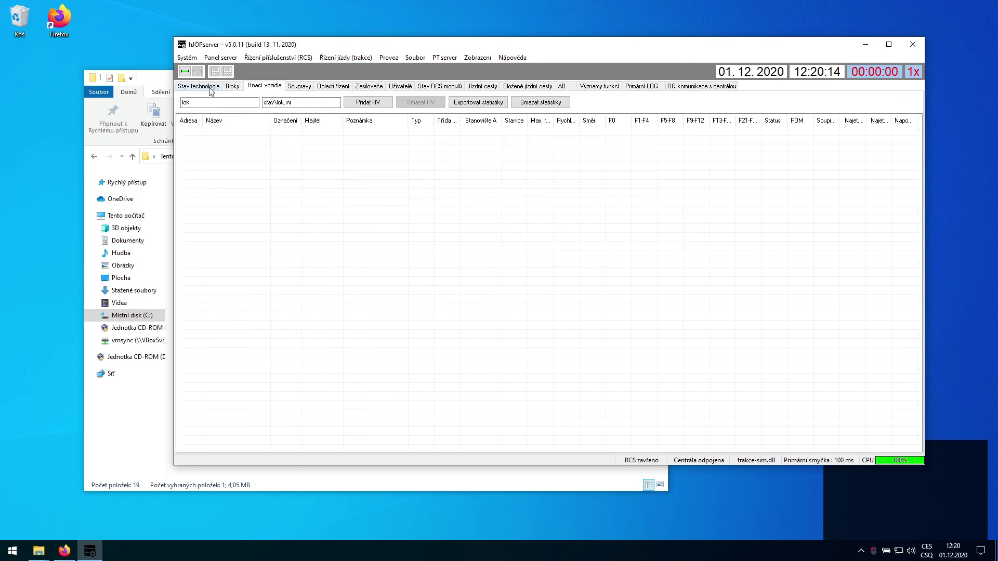
pyautogui.click(197, 87)
pyautogui.click(233, 87)
pyautogui.click(268, 88)
pyautogui.click(201, 87)
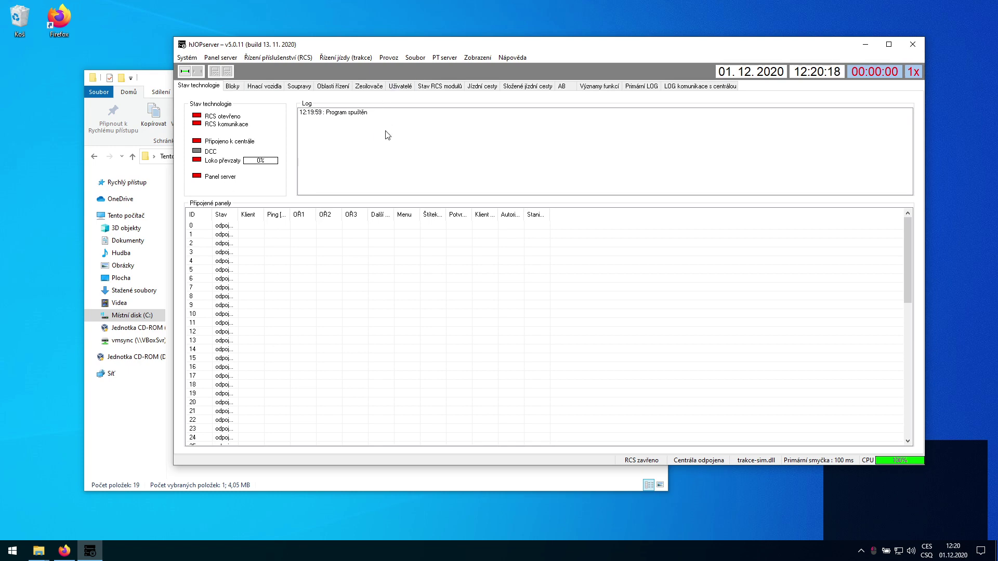
# Step: Save the hJOPserver configuration to its files and open the data folder inside the server folder in File Explorer
pyautogui.click(416, 57)
pyautogui.click(424, 70)
pyautogui.click(156, 78)
pyautogui.moveTo(177, 88); pyautogui.dragTo(130, 112)
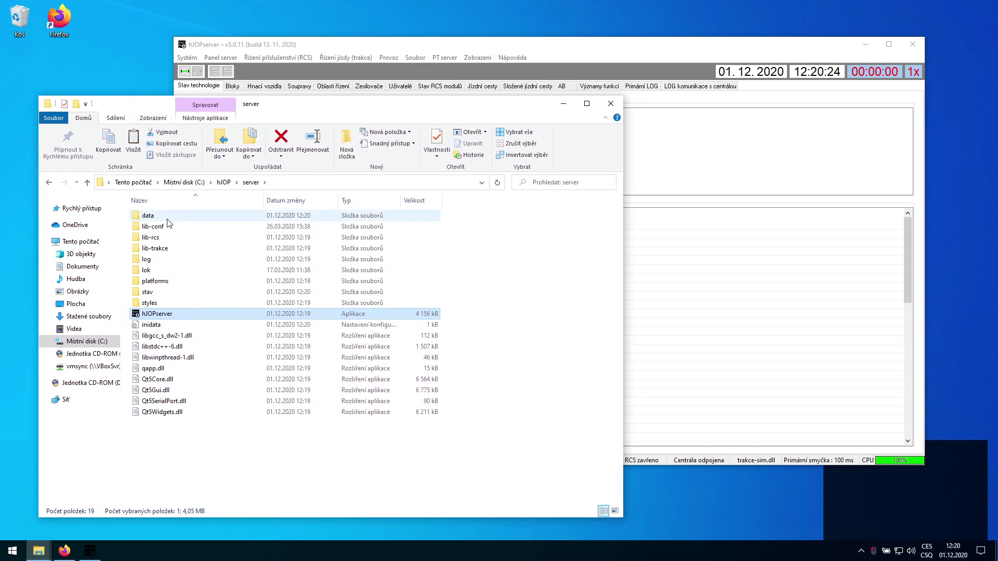
pyautogui.doubleClick(168, 218)
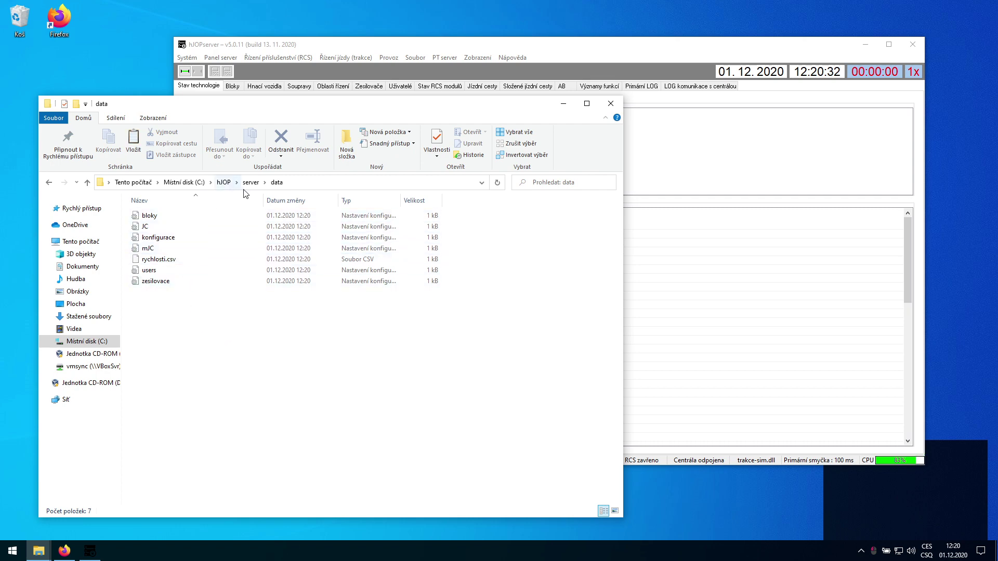
# Step: Look over the configuration files in the data folder and bring the hJOPserver window back to the front
pyautogui.click(215, 231)
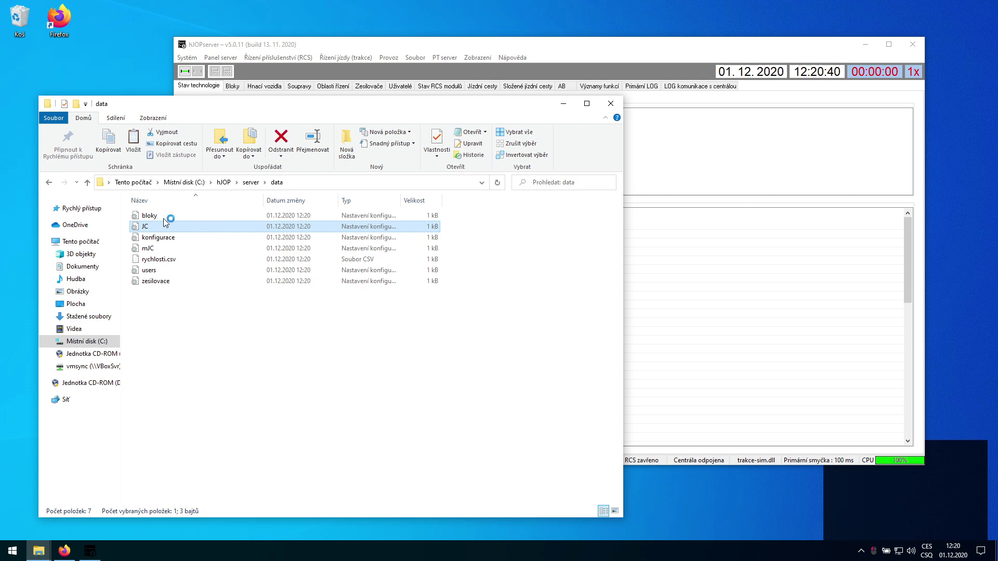
pyautogui.click(510, 35)
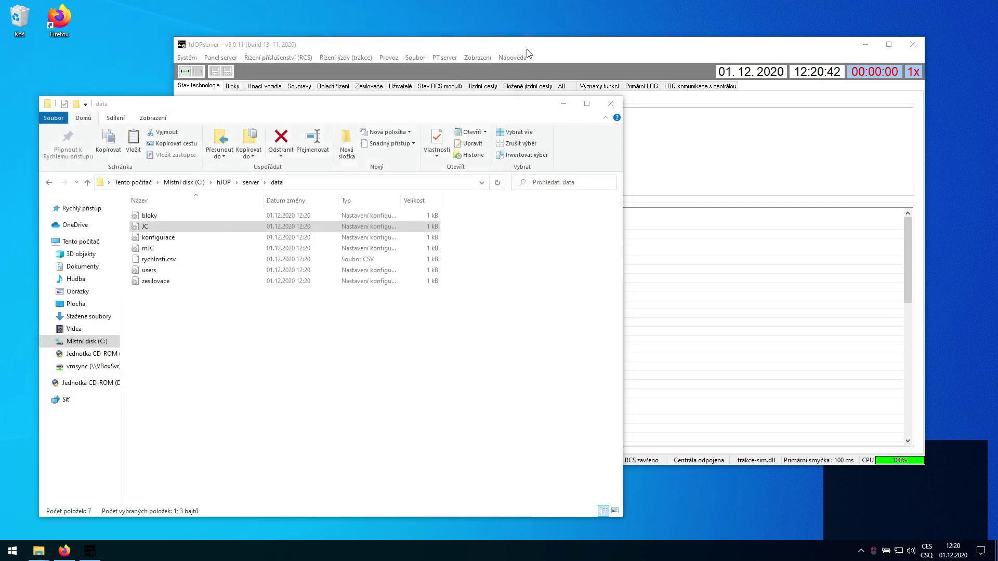
pyautogui.click(528, 52)
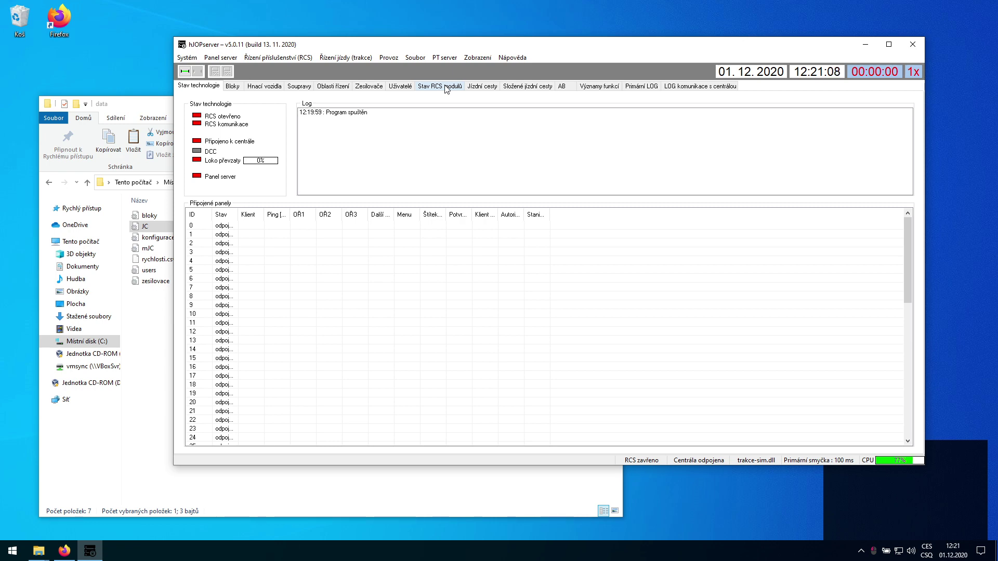
# Step: Switch to Firefox and open the Systém RCS page of the hJOP website
pyautogui.click(64, 551)
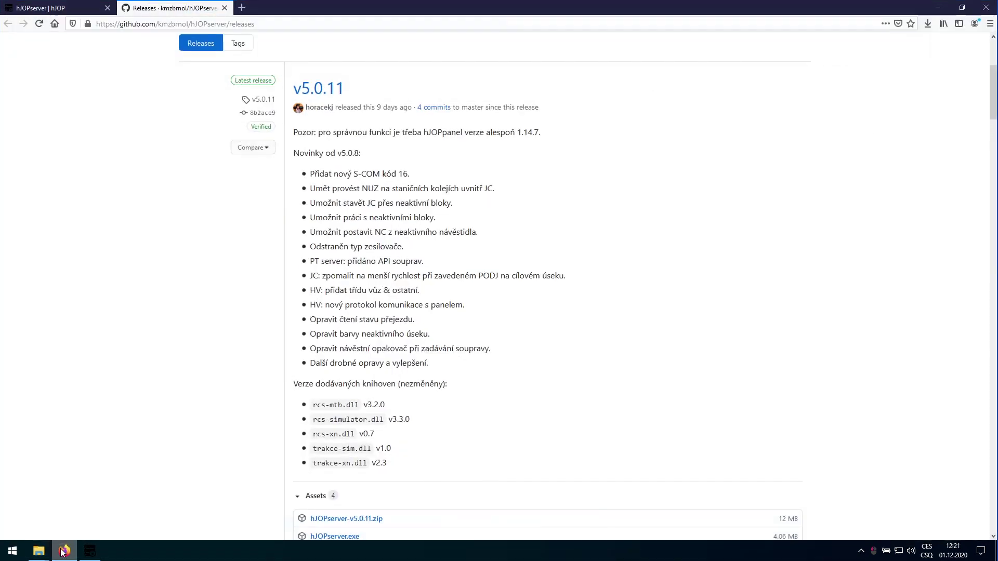
pyautogui.scroll(4, 346, 235)
pyautogui.click(52, 8)
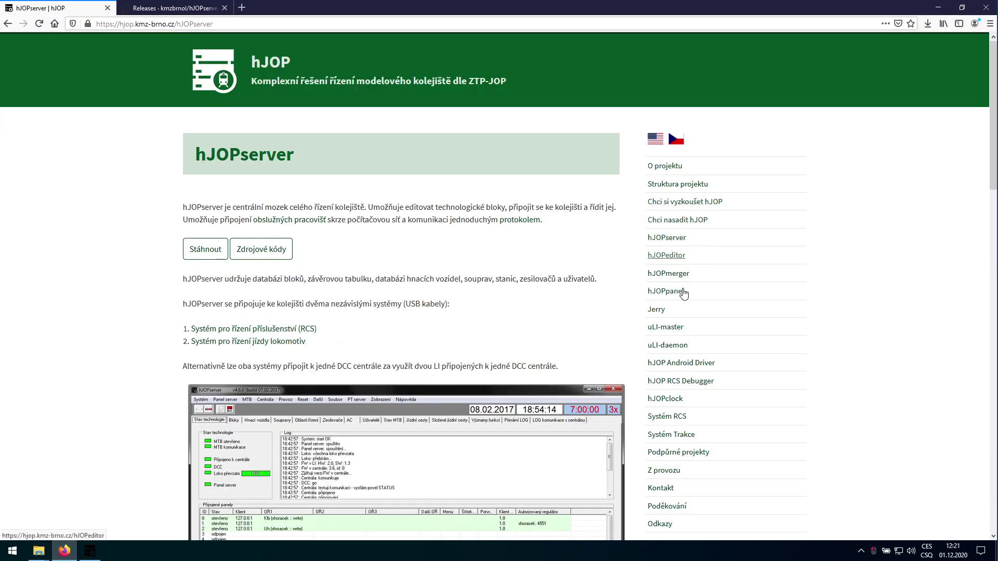
pyautogui.scroll(-3, 830, 320)
pyautogui.scroll(2, 832, 310)
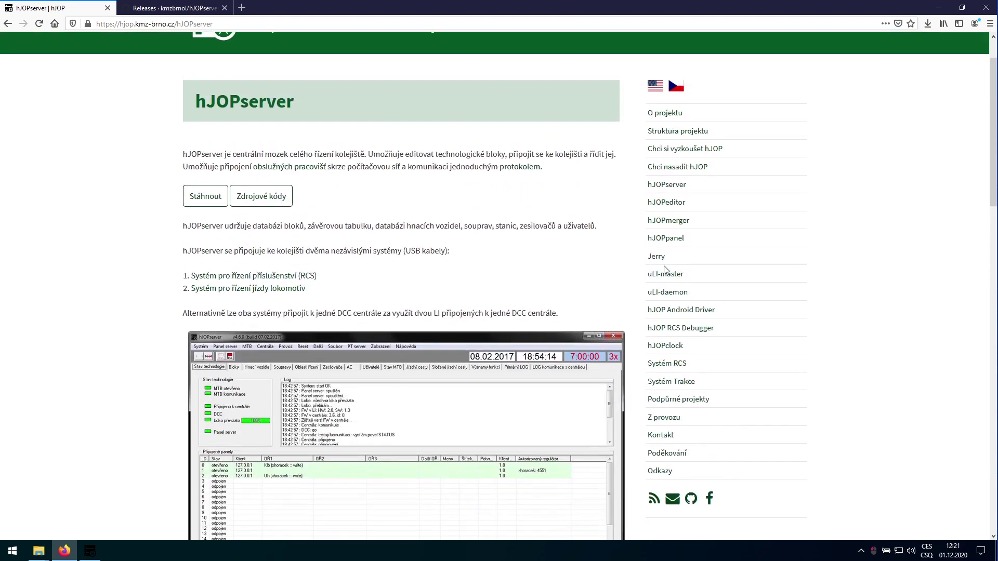
pyautogui.click(664, 366)
pyautogui.scroll(-7, 115, 340)
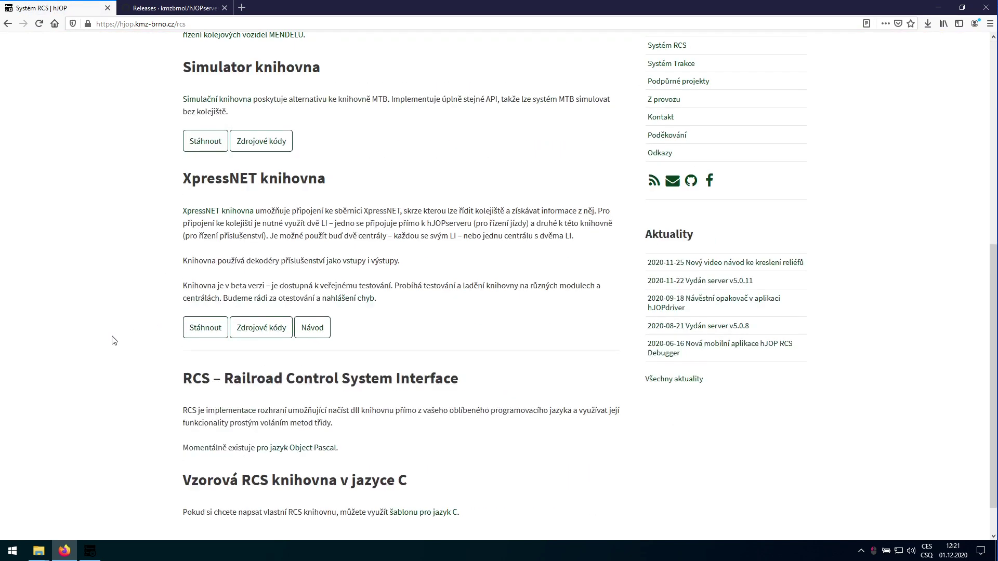
# Step: Open the XpressNET library guide, read how to add the library to hJOPserver and address modules, and minimize the browser
pyautogui.scroll(3, 167, 372)
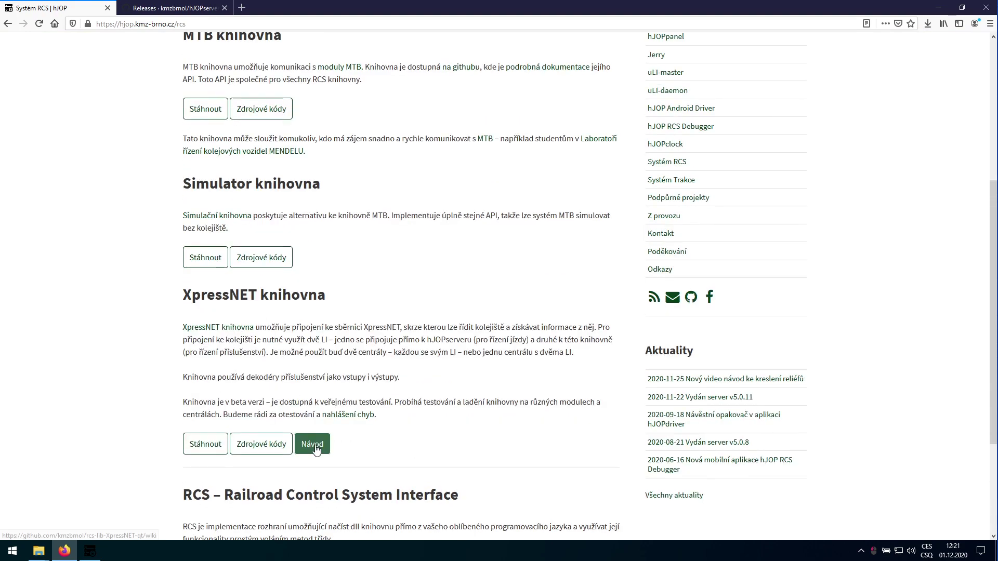
pyautogui.click(316, 448)
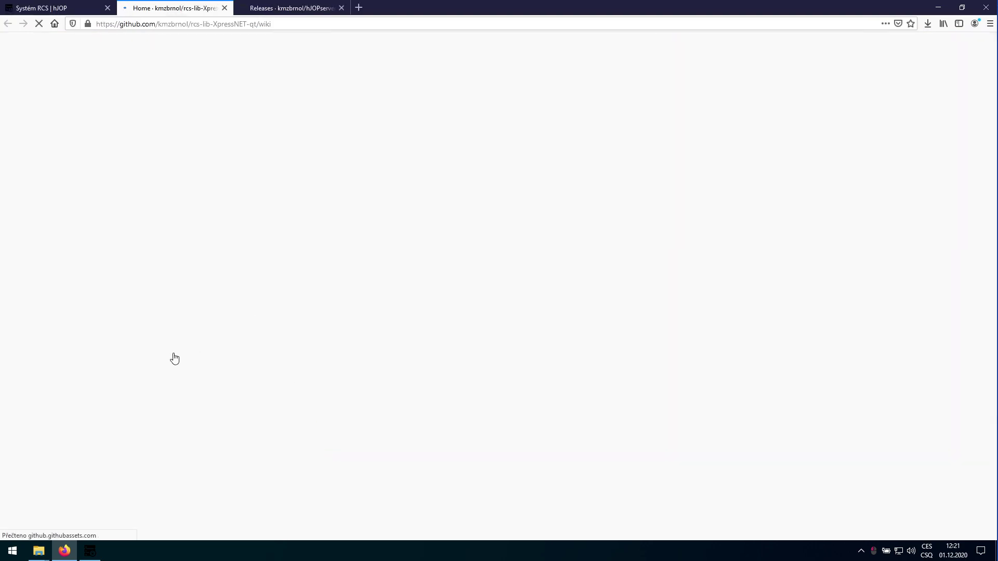
pyautogui.scroll(-9, 168, 373)
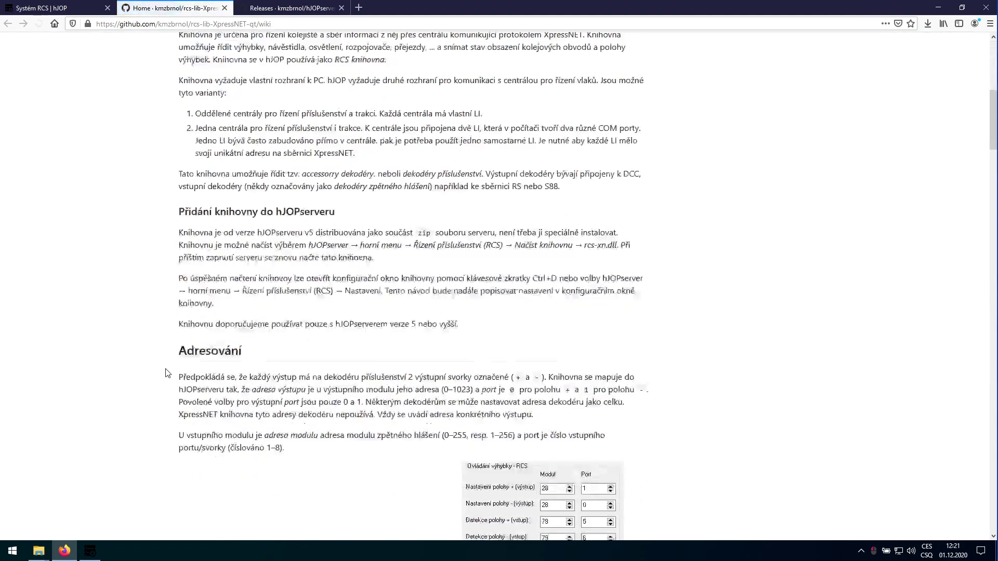
pyautogui.scroll(-3, 167, 372)
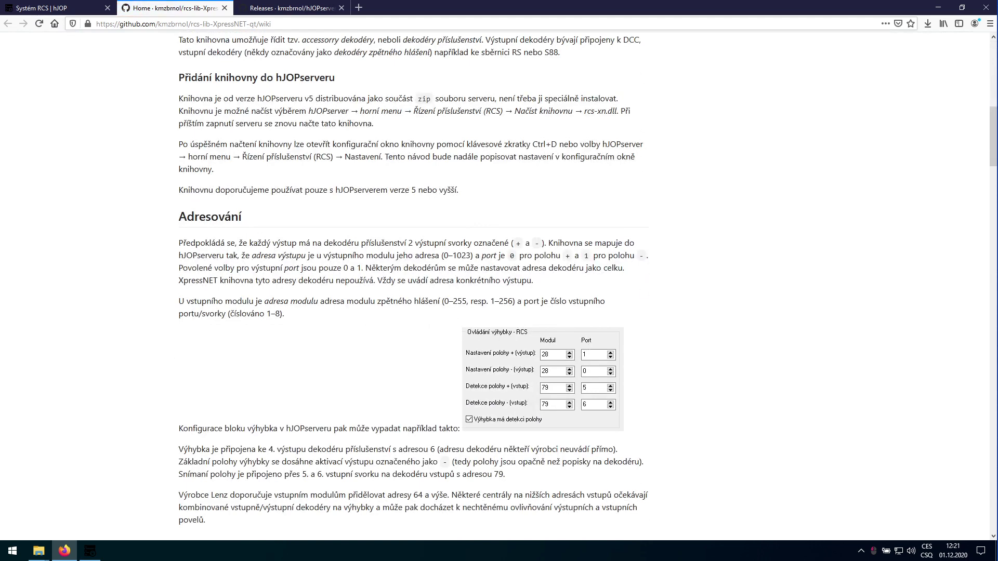
pyautogui.click(939, 7)
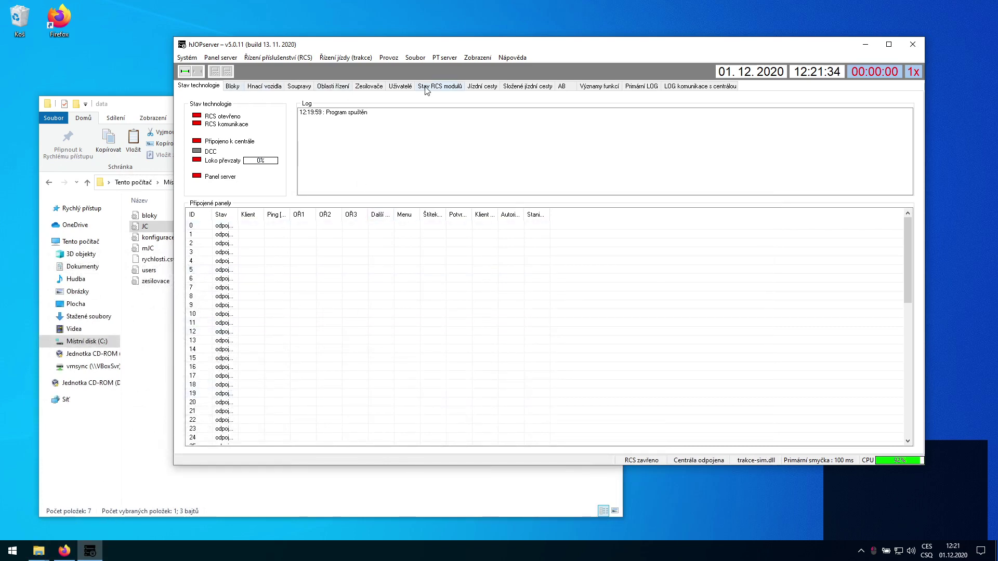
# Step: Show the Zesilovače section in hJOPserver and widen its detection columns so their full headings fit
pyautogui.click(364, 88)
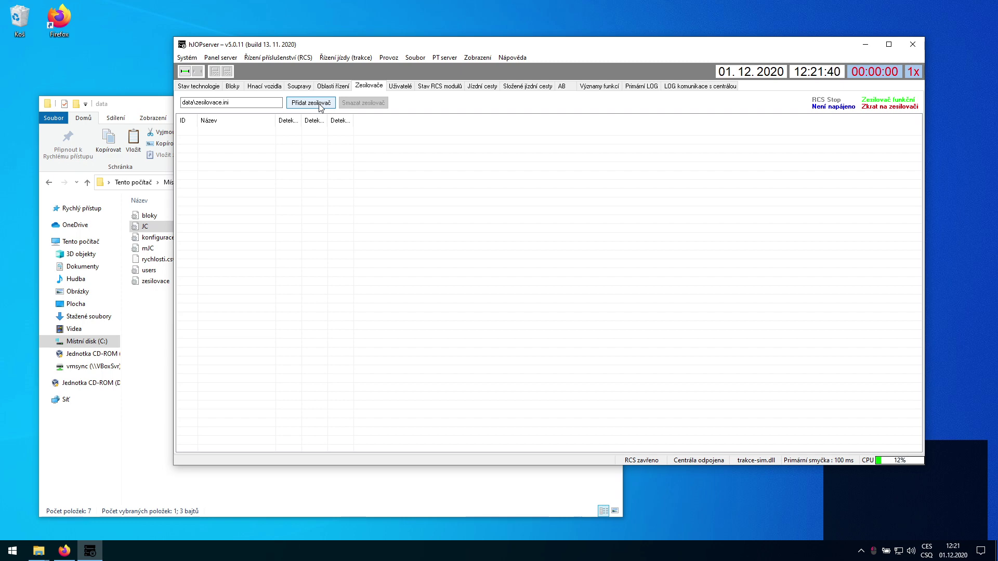
pyautogui.moveTo(301, 120); pyautogui.dragTo(457, 121)
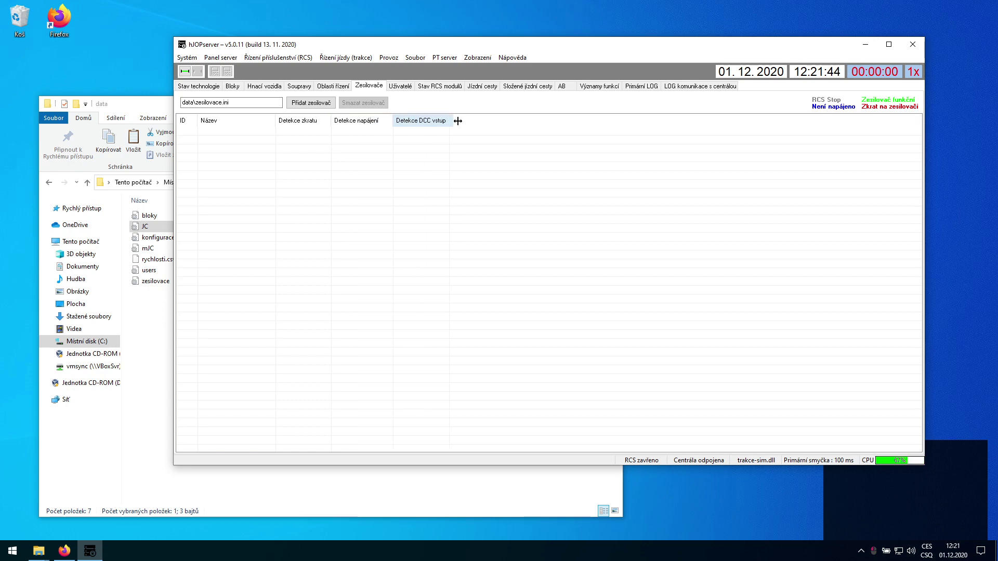
# Step: Start a new amplifier with the ID Le and the name Lesná
pyautogui.click(312, 103)
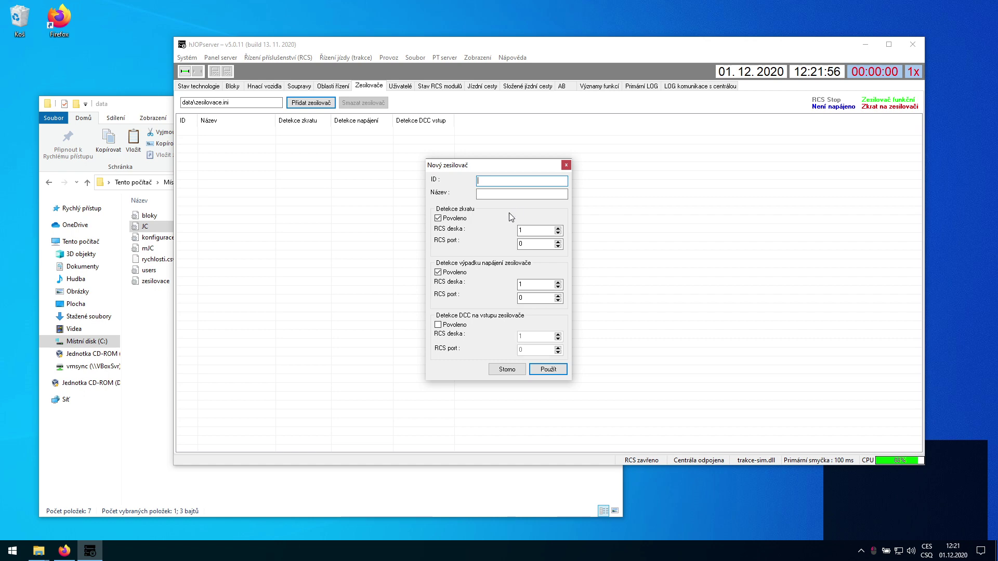
pyautogui.write('Lesná')
pyautogui.press('Tab')
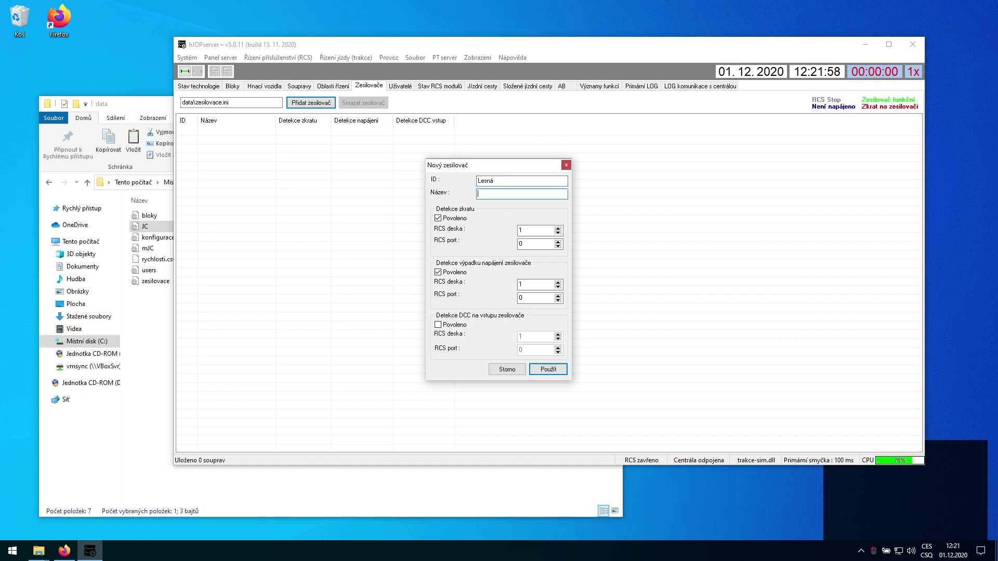
pyautogui.hotkey('shift', 'Tab')
pyautogui.write('Le')
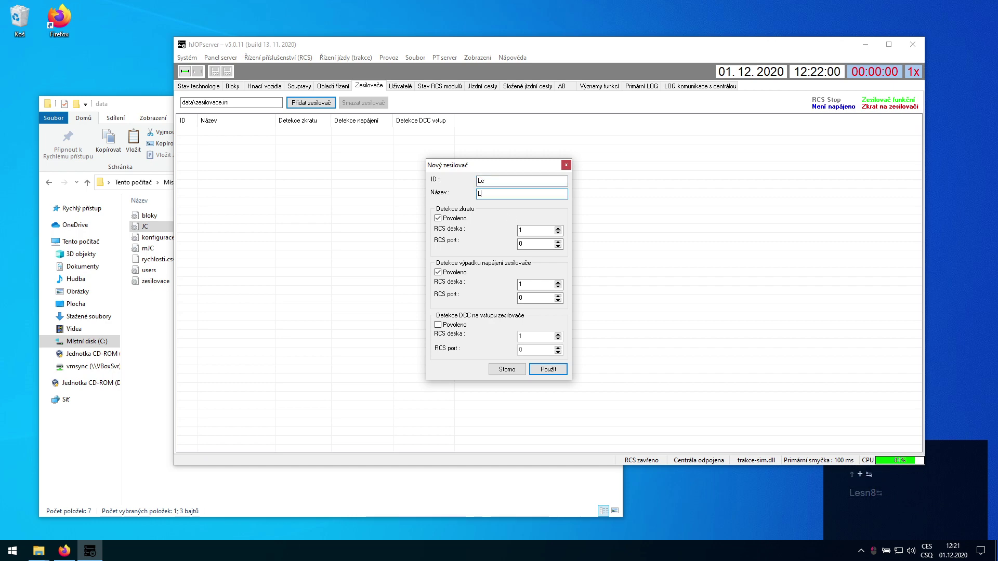
pyautogui.press('Tab')
pyautogui.write('Lesná')
pyautogui.click(911, 458)
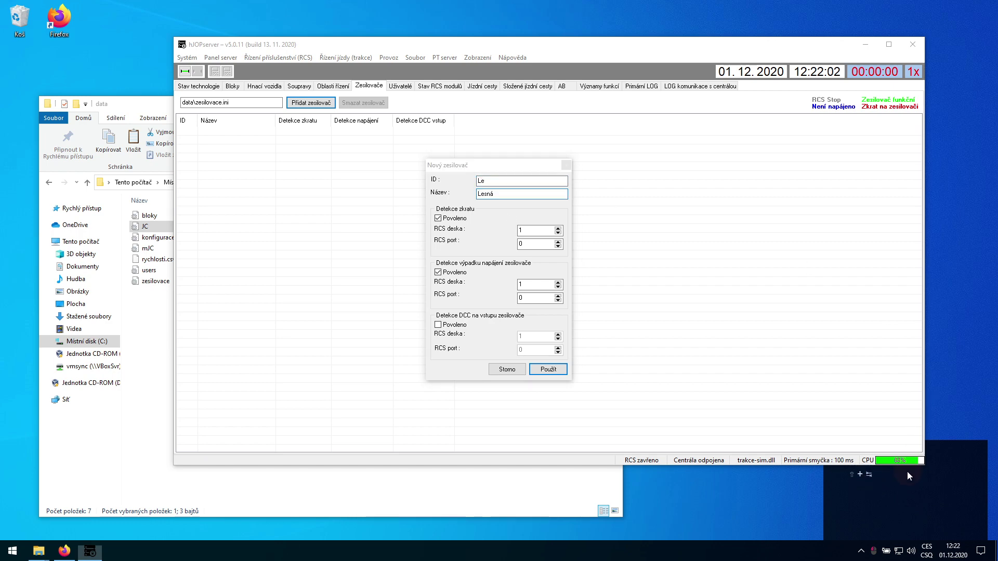
pyautogui.click(507, 165)
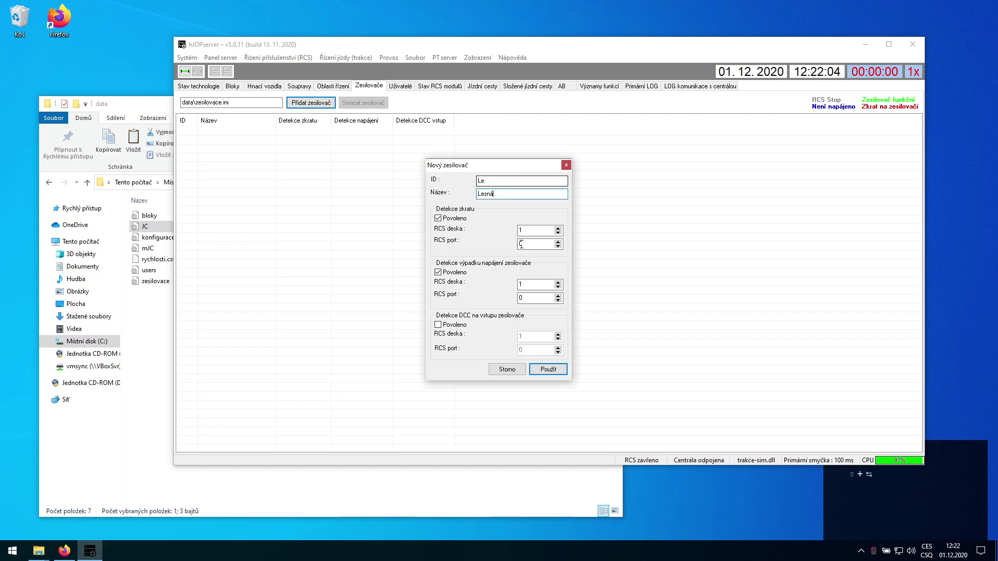
# Step: Set the Lesná amplifier's short-circuit detection to RCS board 43, port 9
pyautogui.press('Tab')
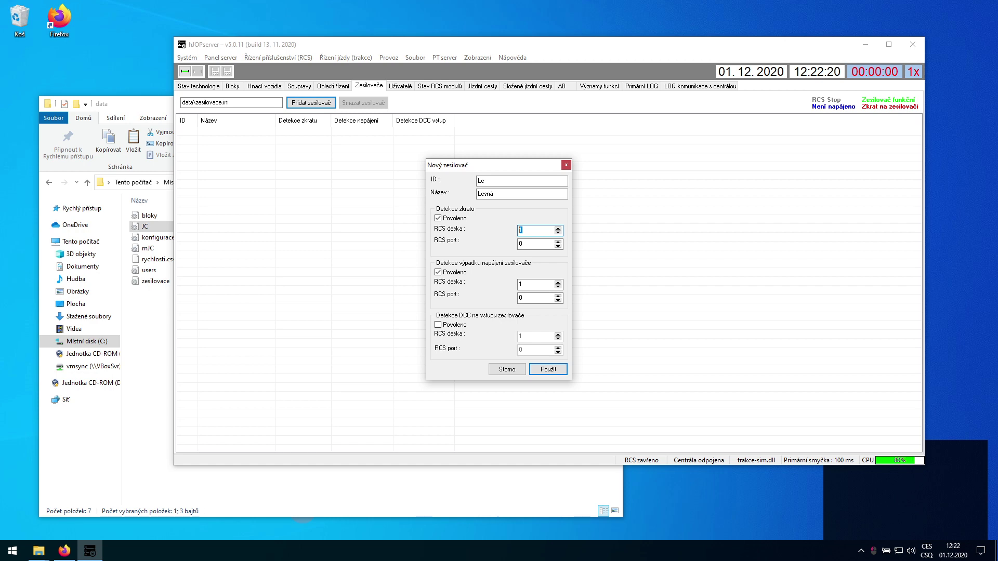
pyautogui.write('43')
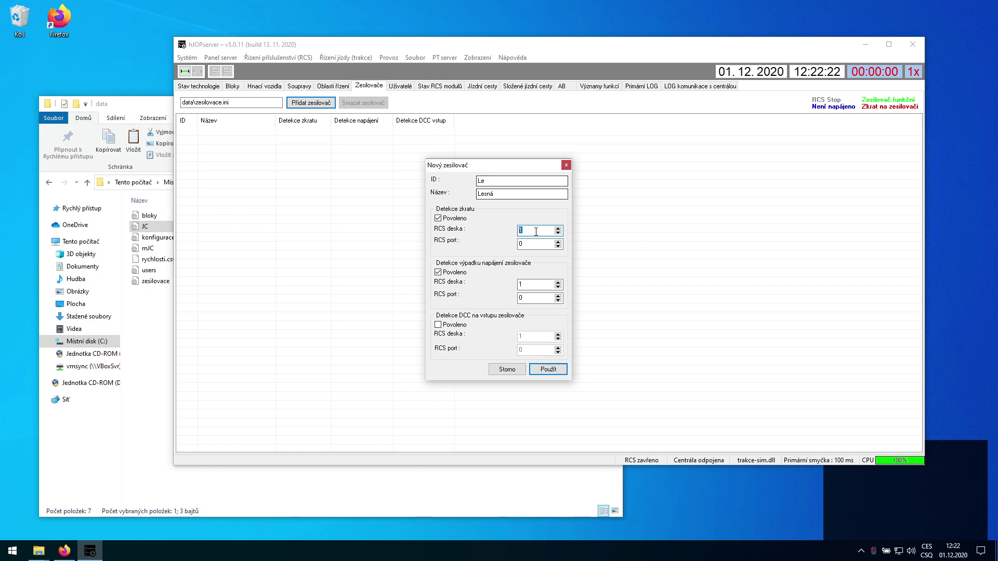
pyautogui.write('9')
pyautogui.press('Tab')
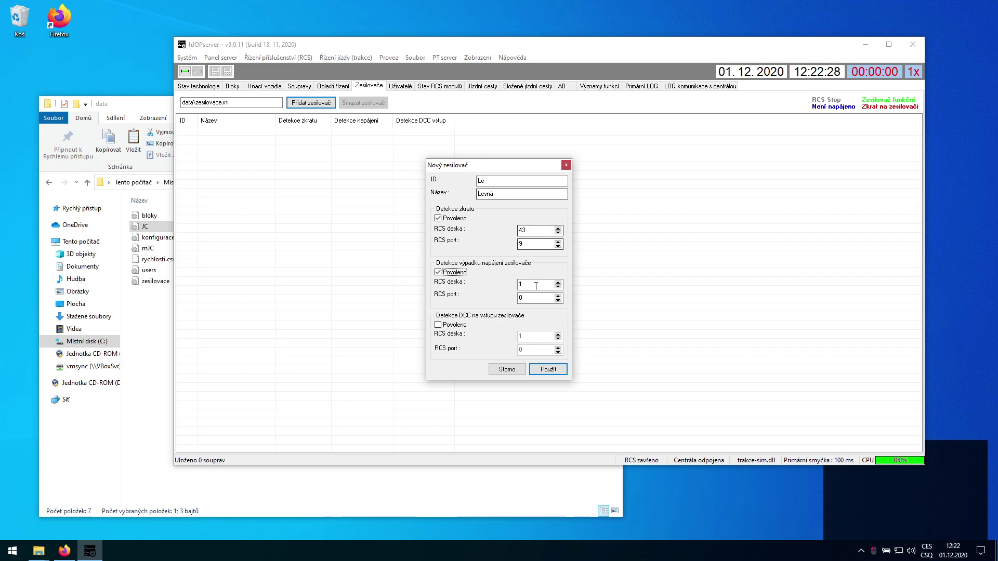
# Step: Set the amplifier's power-failure detection to RCS board 6, port 15, and apply the new amplifier
pyautogui.press('Tab')
pyautogui.write('6')
pyautogui.press('Tab')
pyautogui.write('15')
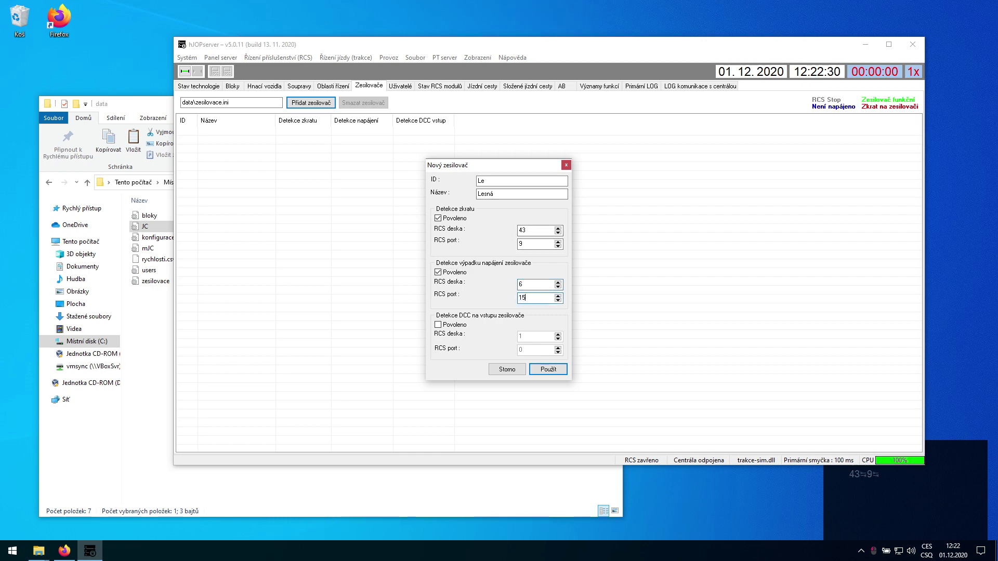
pyautogui.click(549, 370)
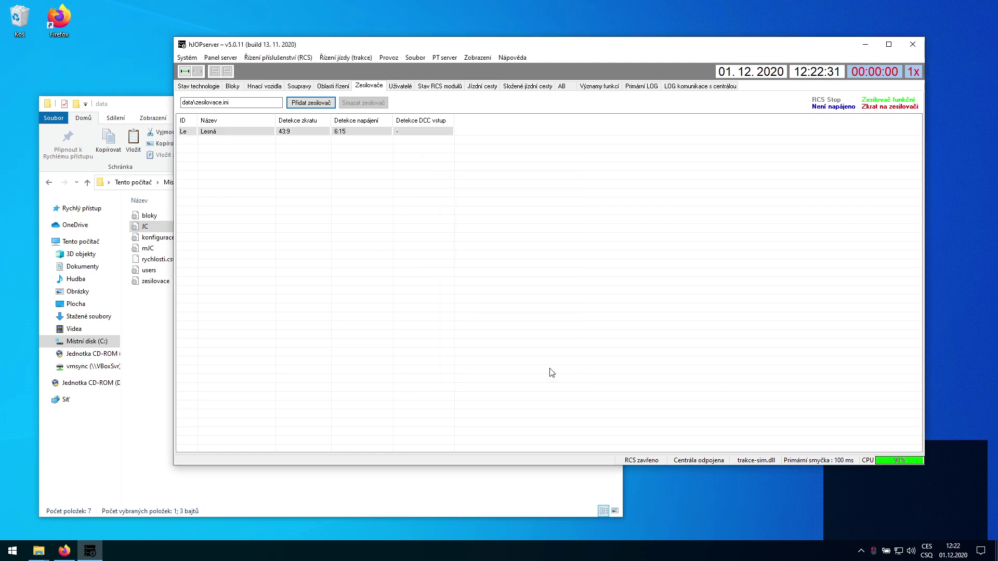
# Step: Reopen the Lesná amplifier, review the RCS board and port of its short-circuit detection, and close it without changes
pyautogui.doubleClick(348, 132)
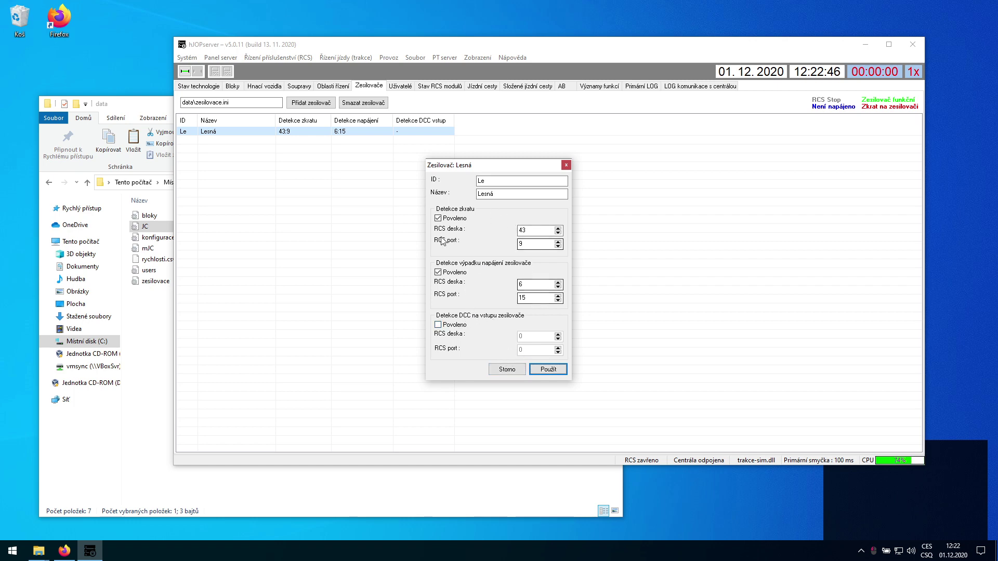
pyautogui.doubleClick(522, 229)
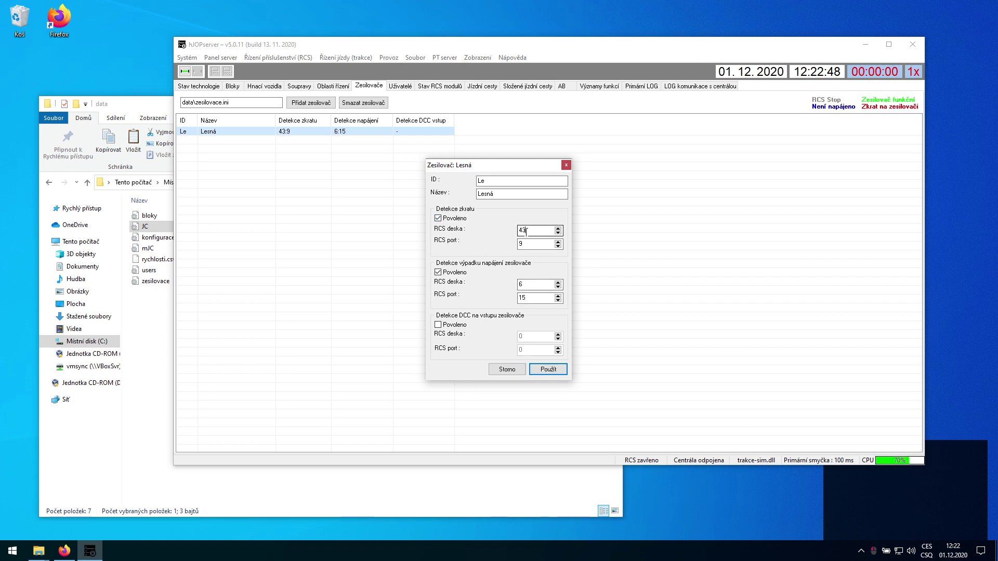
pyautogui.doubleClick(538, 244)
pyautogui.click(566, 165)
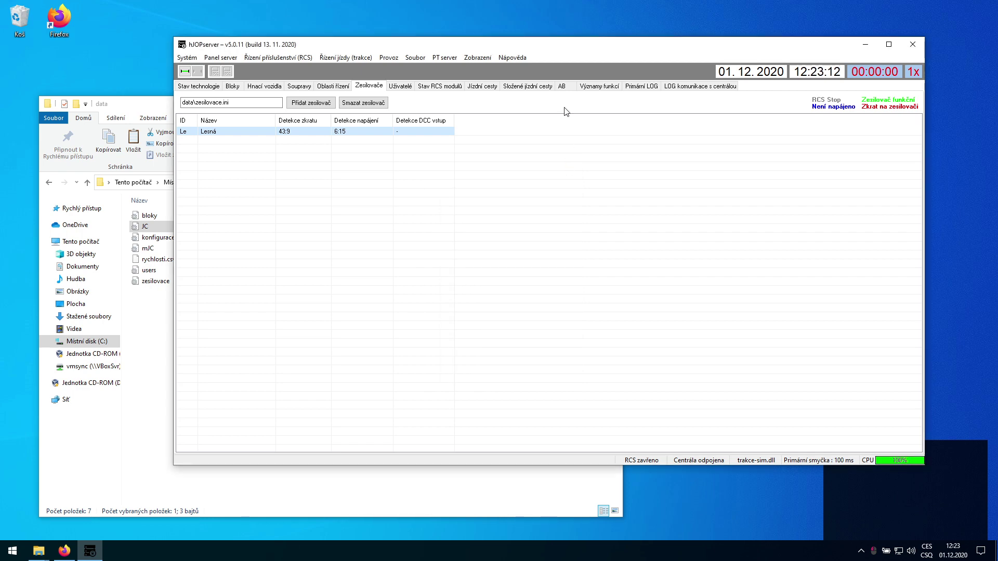
# Step: Shift the hJOPserver window slightly and go over the Lesná amplifier's short-circuit detection settings again, keeping them as they are
pyautogui.moveTo(564, 44); pyautogui.dragTo(486, 38)
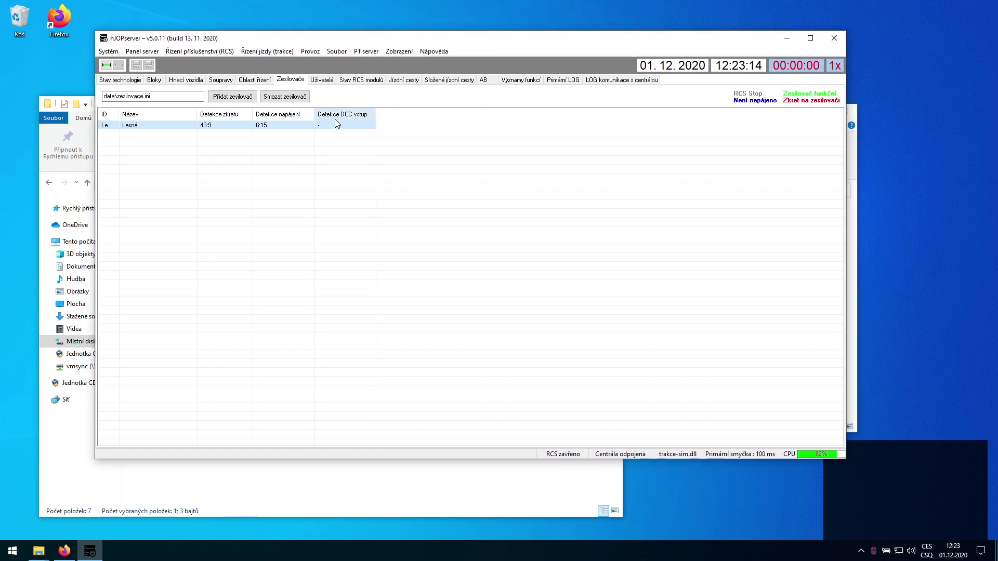
pyautogui.doubleClick(339, 127)
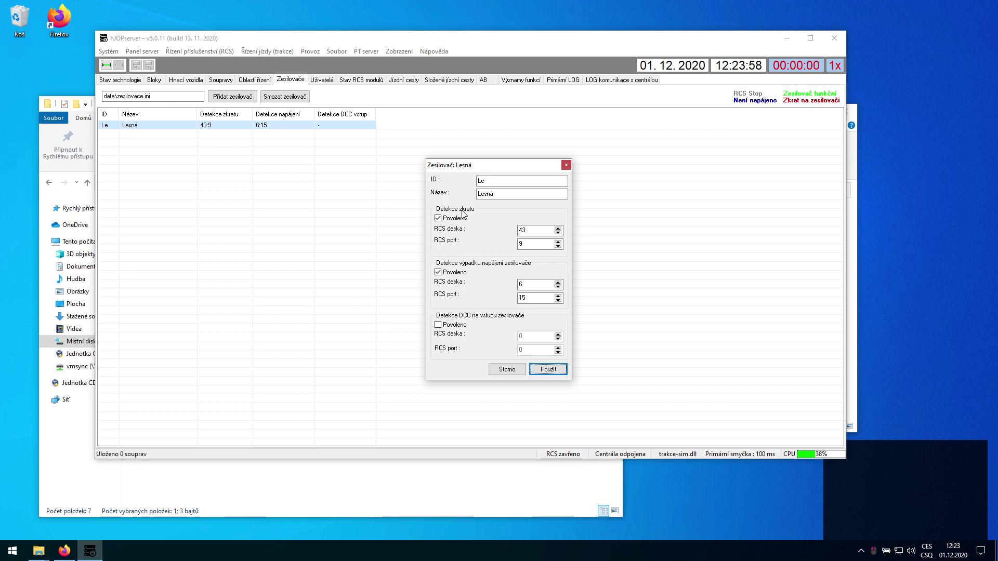
pyautogui.doubleClick(526, 229)
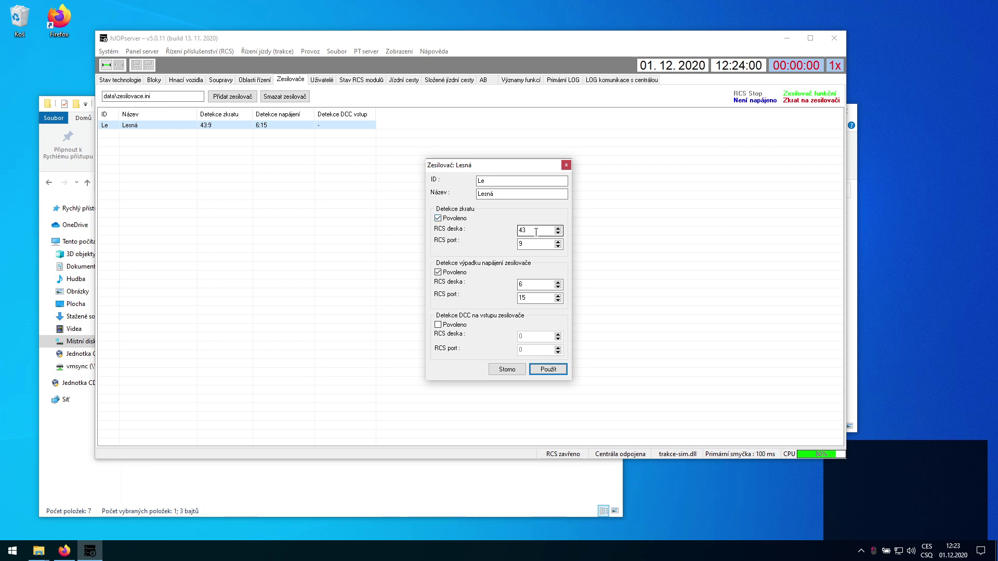
pyautogui.doubleClick(529, 243)
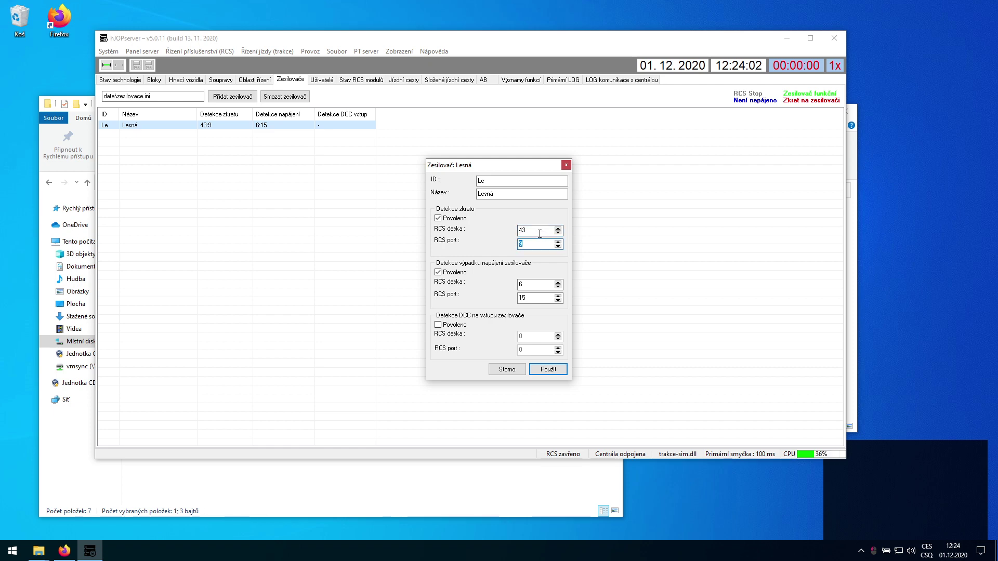
pyautogui.click(540, 234)
pyautogui.click(544, 368)
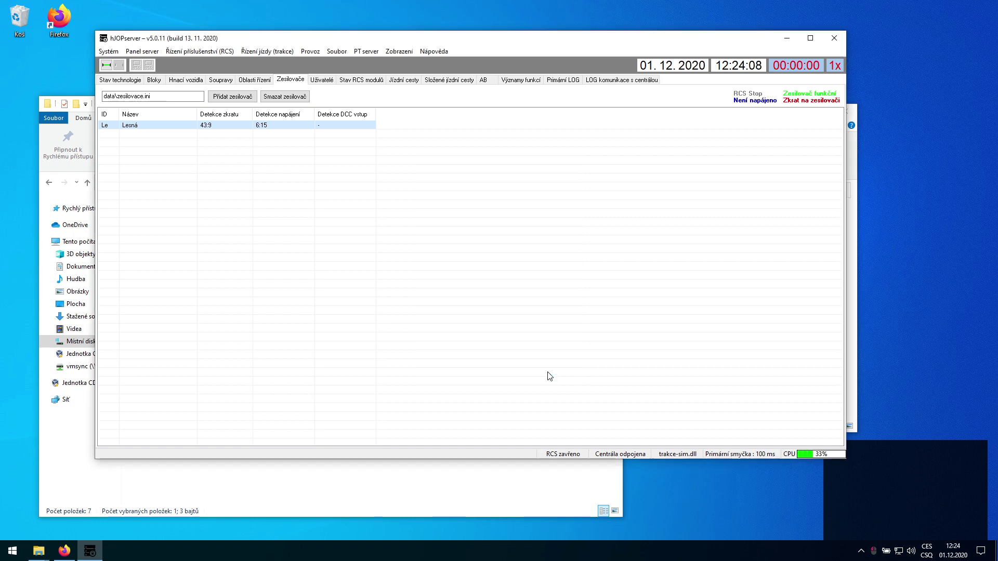
# Step: Add a new amplifier with the ID Sk and the name Skály
pyautogui.click(233, 96)
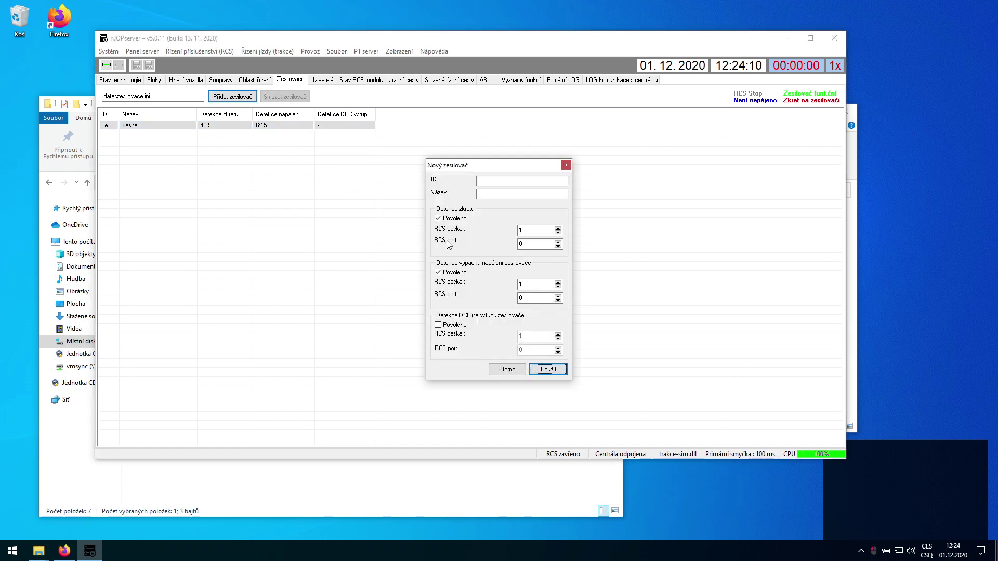
pyautogui.click(499, 181)
pyautogui.write('S')
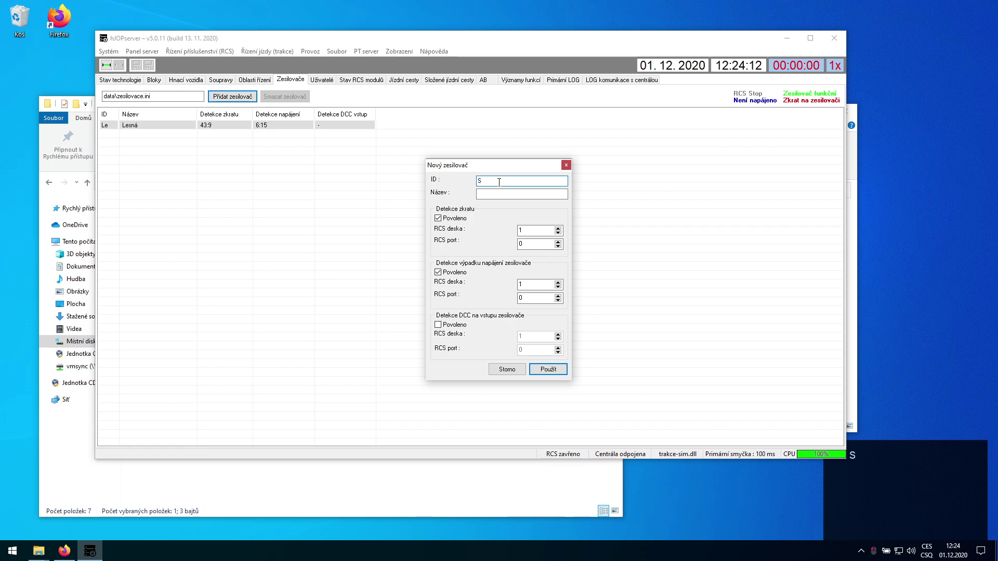
pyautogui.write('kály')
pyautogui.press('Tab')
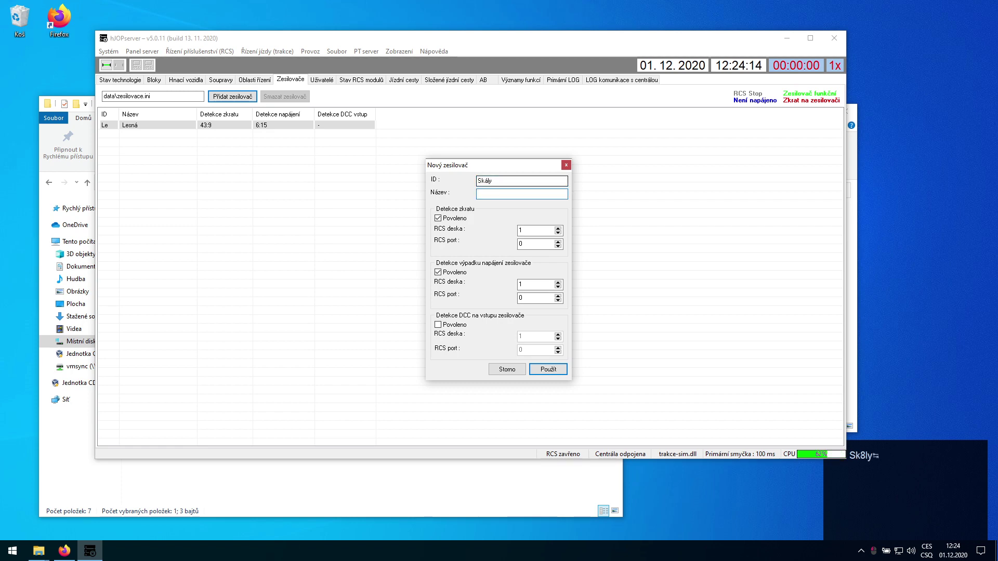
pyautogui.hotkey('shift', 'Tab')
pyautogui.write('Sk')
pyautogui.press('Tab')
pyautogui.write('Ská')
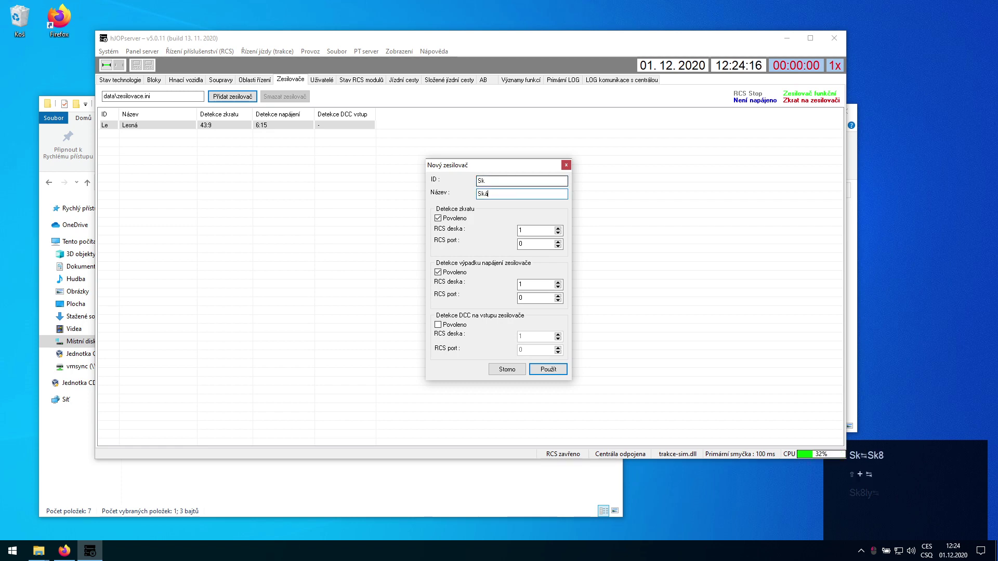
pyautogui.write('ly')
# Step: Set the Skály amplifier's short-circuit detection to RCS board 43, port 10
pyautogui.press('Tab')
pyautogui.press('Tab')
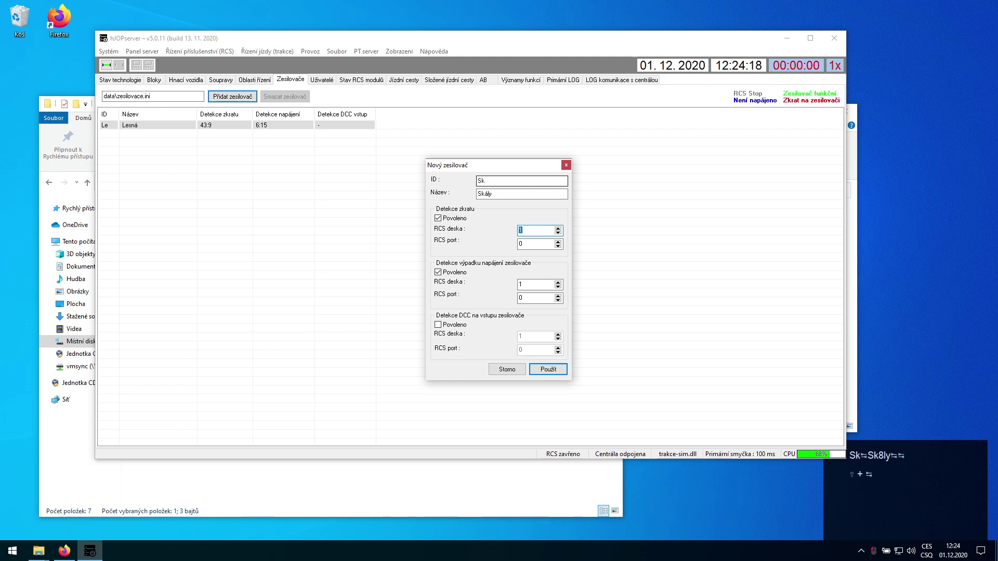
pyautogui.write('43')
pyautogui.press('Tab')
pyautogui.write('10')
# Step: Set the Skály amplifier's power-failure detection to RCS board 6, port 15, and apply the new amplifier
pyautogui.press('Tab')
pyautogui.press('Tab')
pyautogui.write('6')
pyautogui.press('Tab')
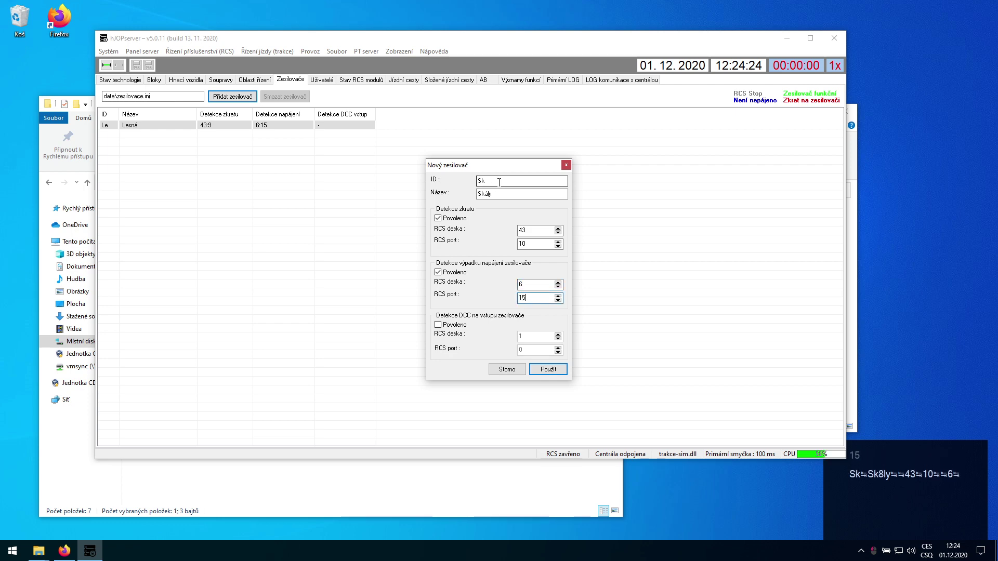
pyautogui.write('15')
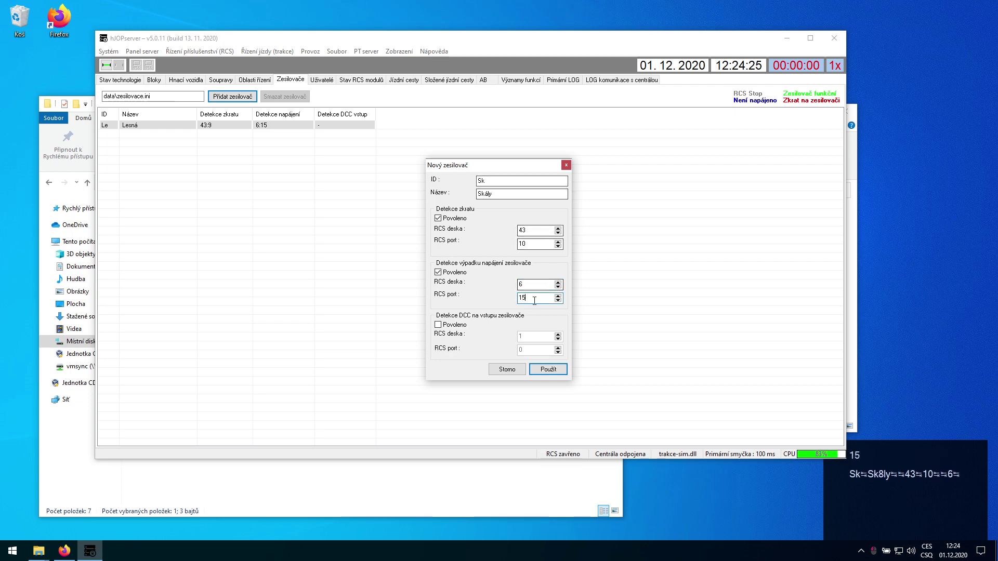
pyautogui.click(552, 371)
# Step: Save the configuration data, review the zesilovace file in the server's data folder, and close it
pyautogui.click(337, 51)
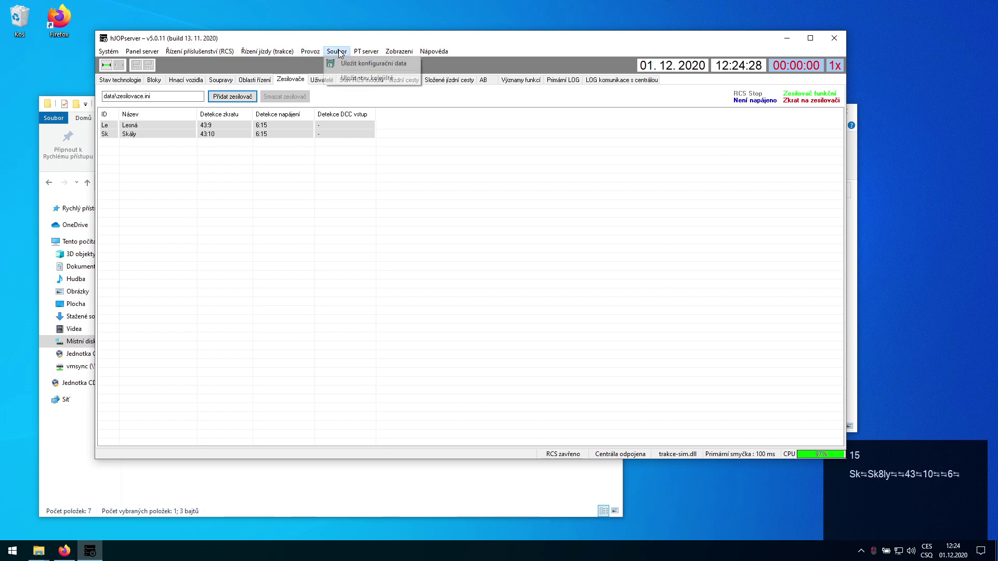
pyautogui.click(342, 63)
pyautogui.hotkey('alt', 'Tab')
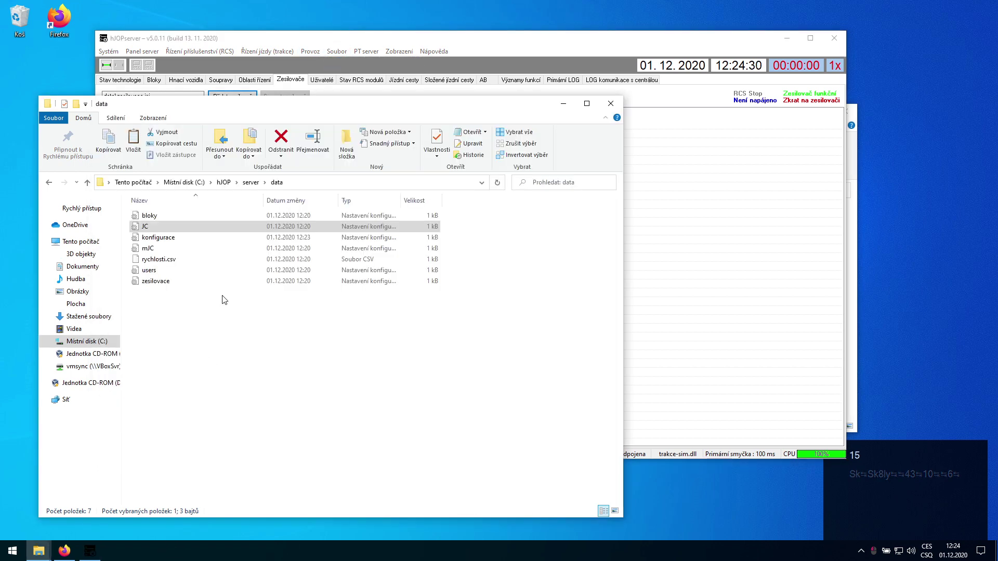
pyautogui.click(223, 294)
pyautogui.click(218, 283)
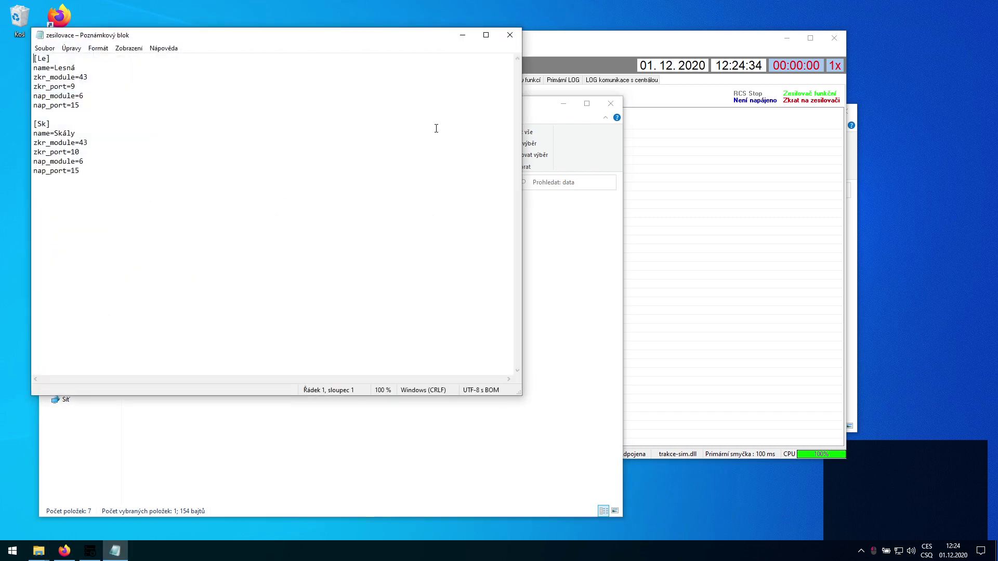
pyautogui.click(510, 35)
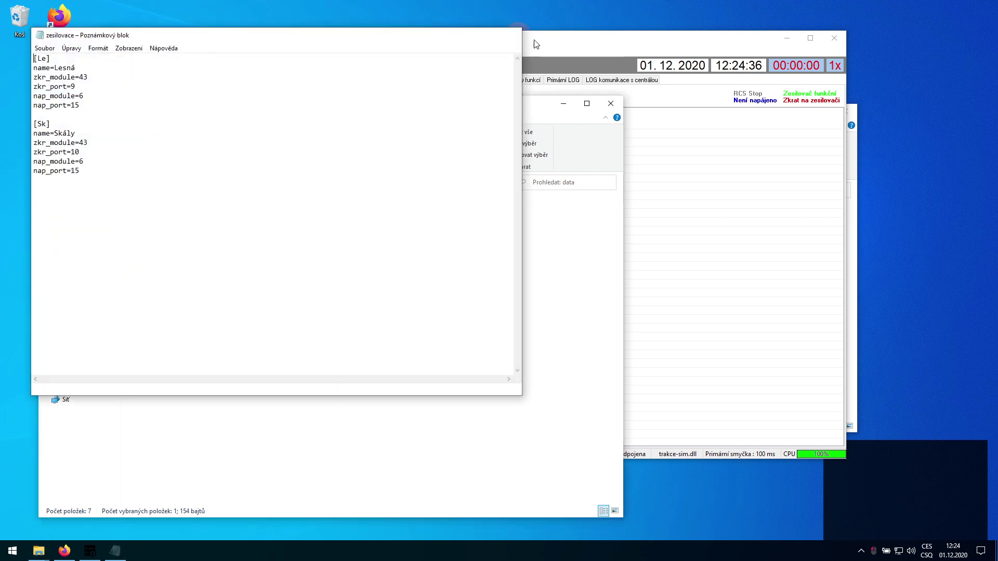
# Step: Return to hJOPserver, show the technology status overview, and save the configuration data again
pyautogui.click(541, 44)
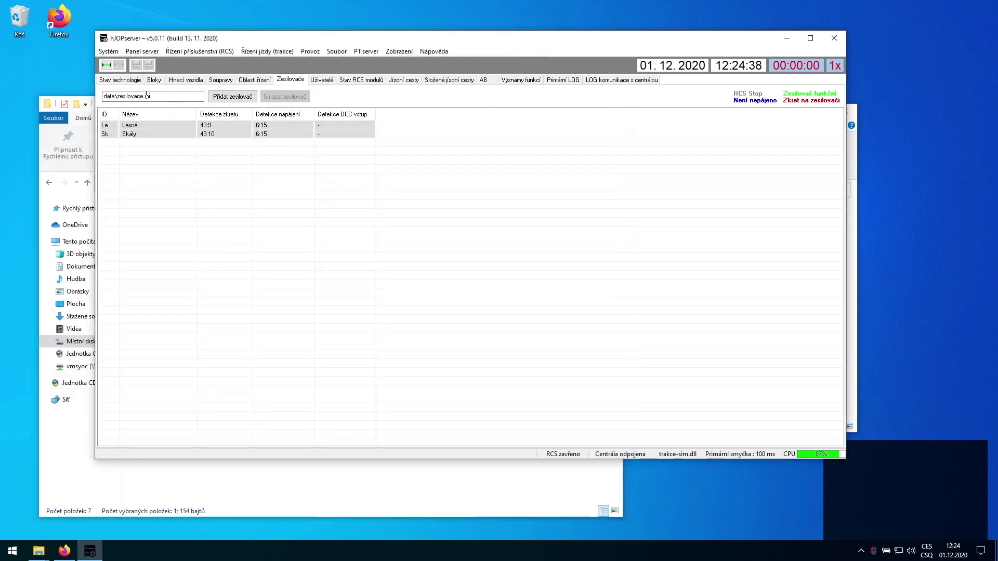
pyautogui.click(120, 80)
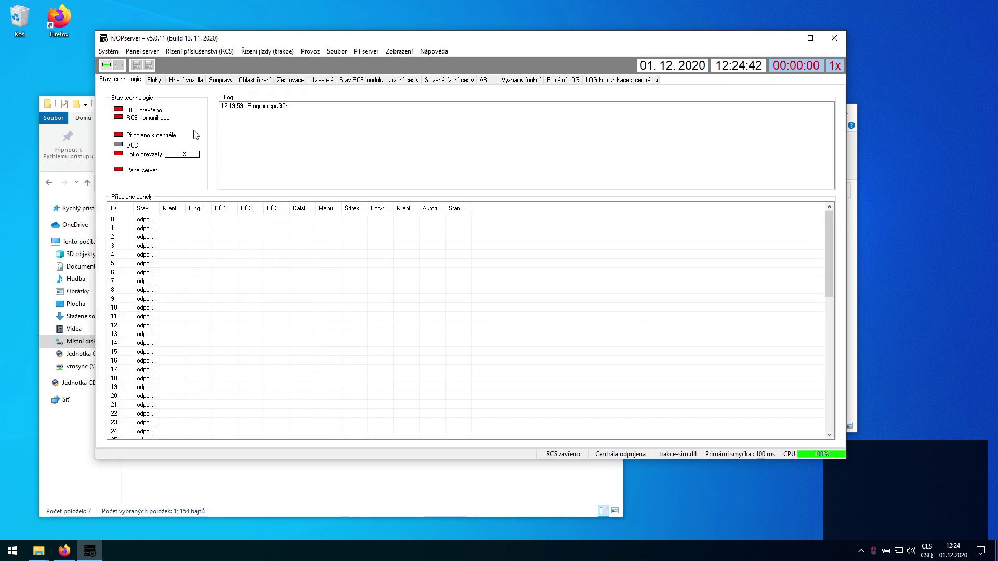
pyautogui.click(337, 51)
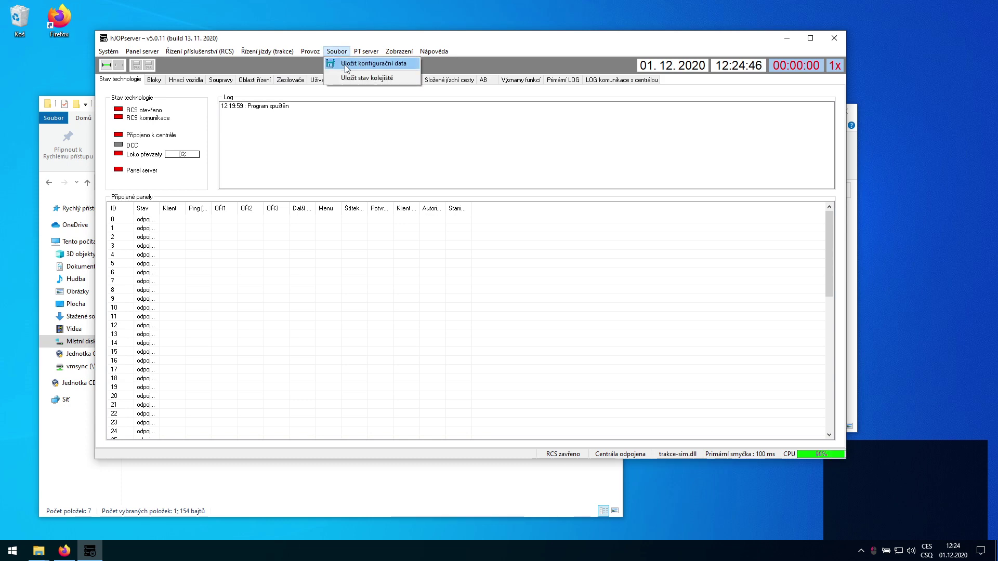
pyautogui.click(347, 64)
# Step: Show the list of blocks, switch to File Explorer, move its window aside, and find hJOPeditor in the hJOP editor folder
pyautogui.click(155, 80)
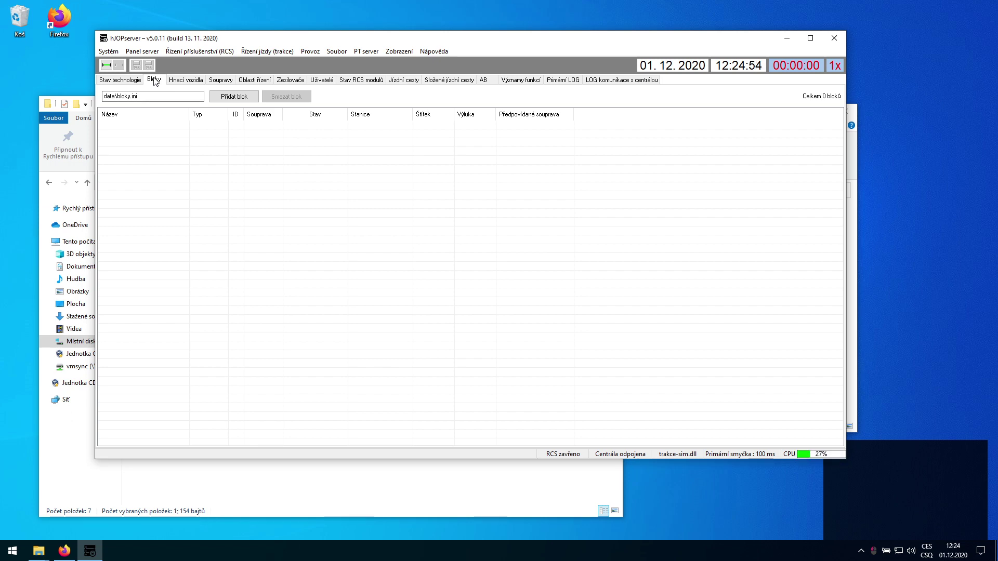
pyautogui.click(316, 483)
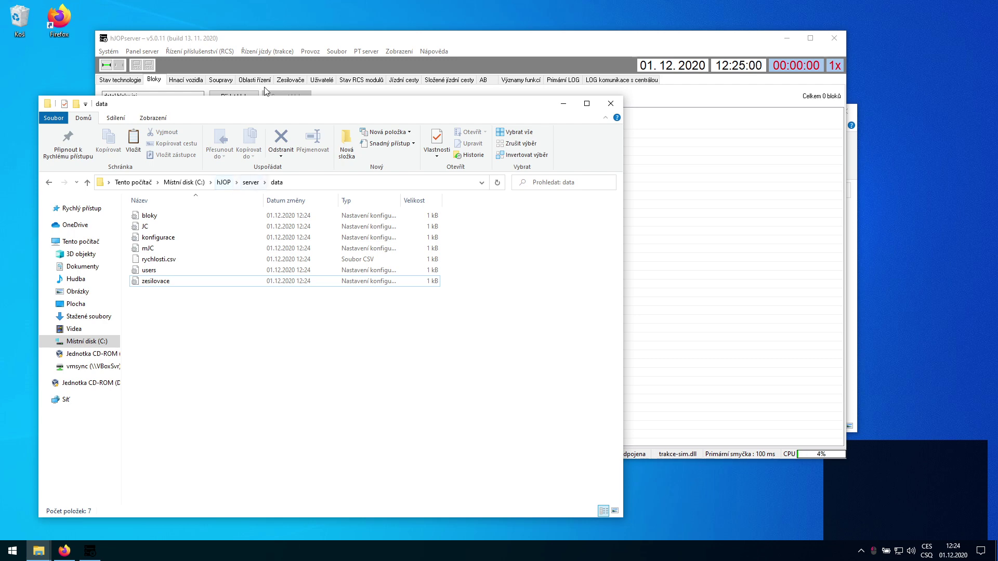
pyautogui.moveTo(270, 114); pyautogui.dragTo(615, 94)
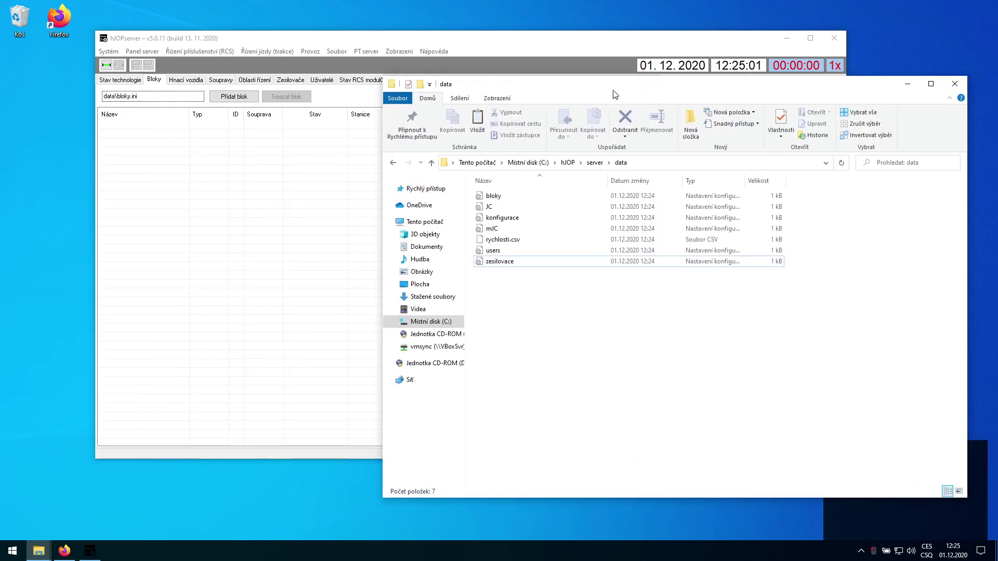
pyautogui.click(567, 163)
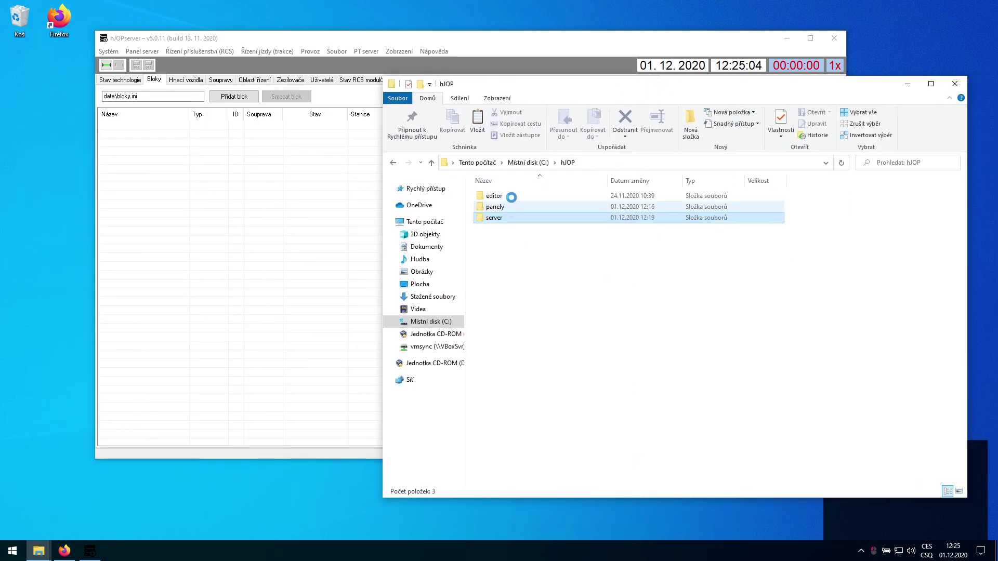
pyautogui.click(510, 197)
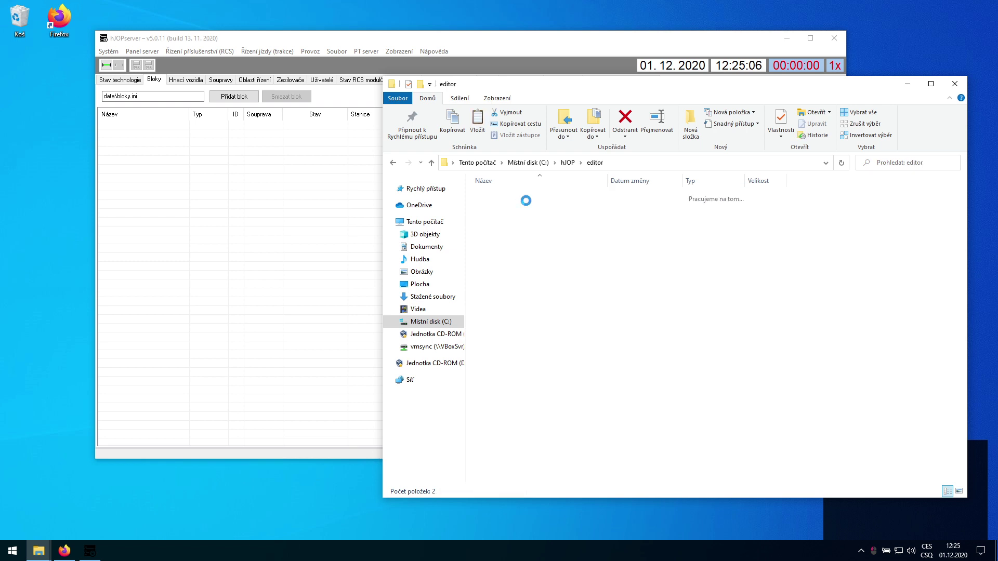
pyautogui.doubleClick(518, 208)
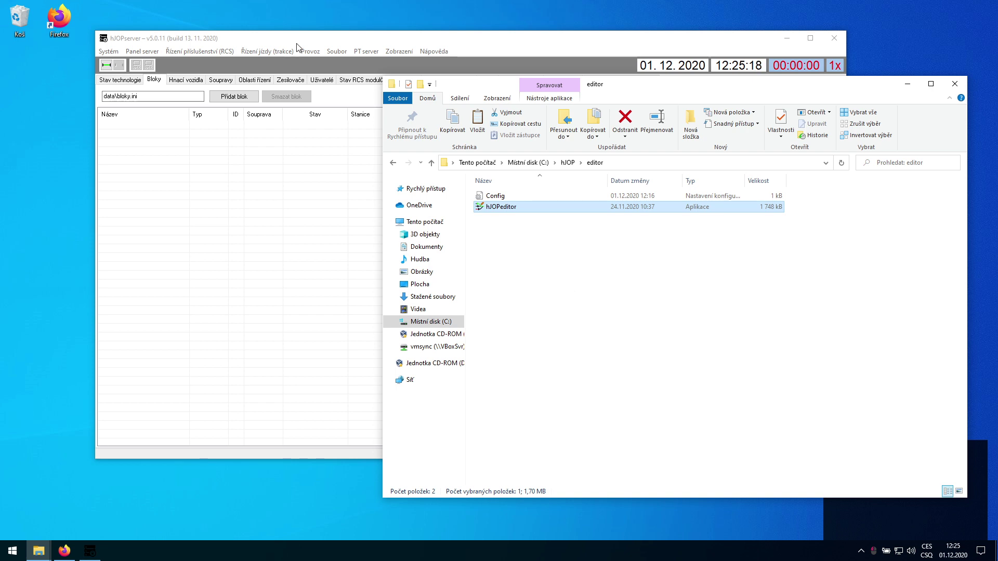
pyautogui.click(294, 58)
pyautogui.click(898, 292)
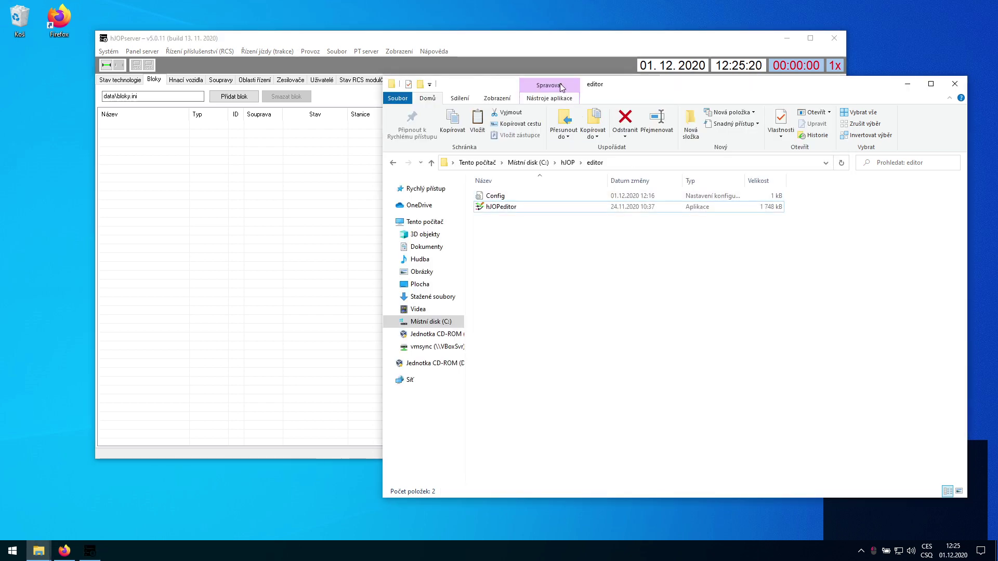
pyautogui.click(553, 43)
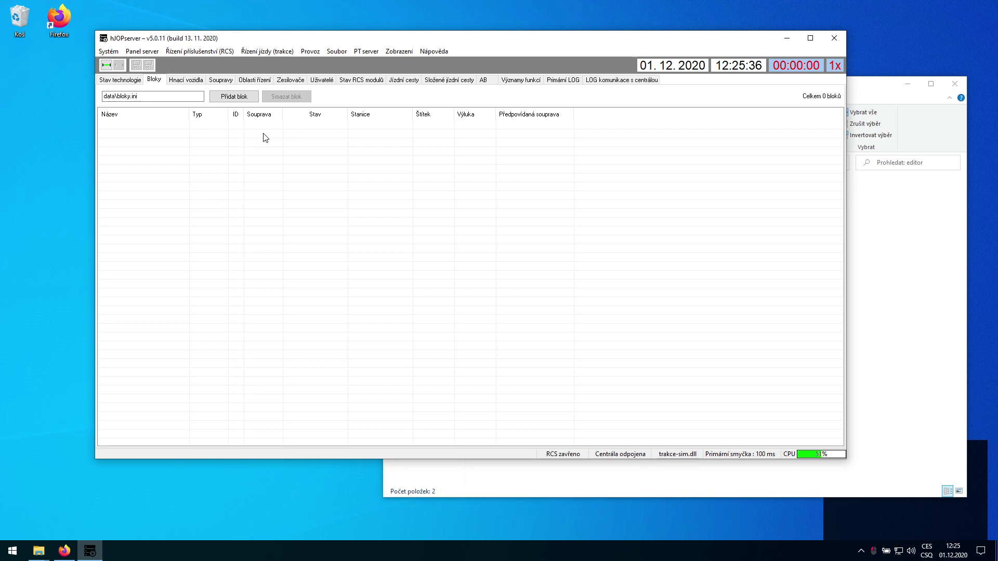
pyautogui.click(907, 274)
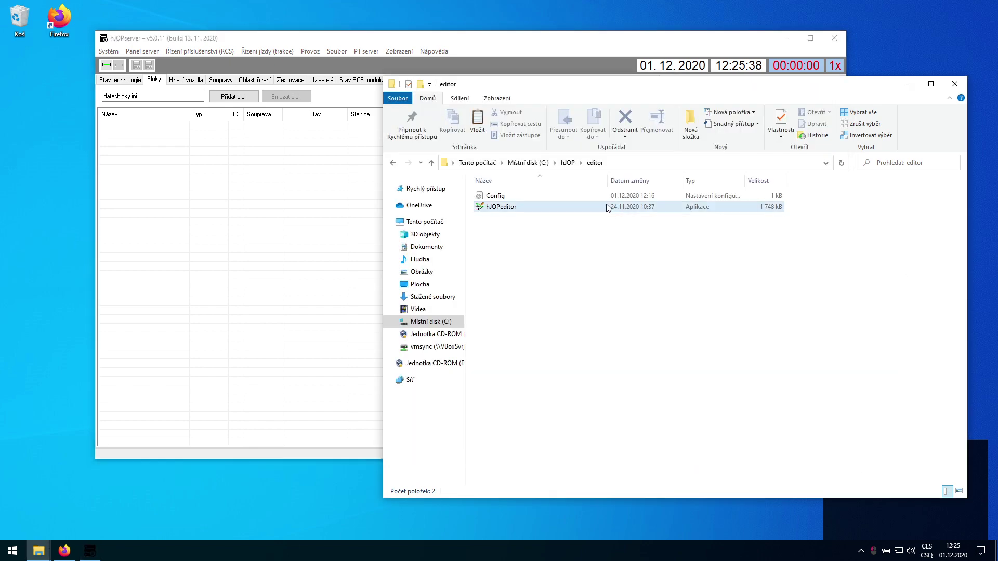
# Step: Launch hJOPeditor and open the panel file Le-Sy.bpnl from the panely folder
pyautogui.click(608, 208)
pyautogui.doubleClick(608, 208)
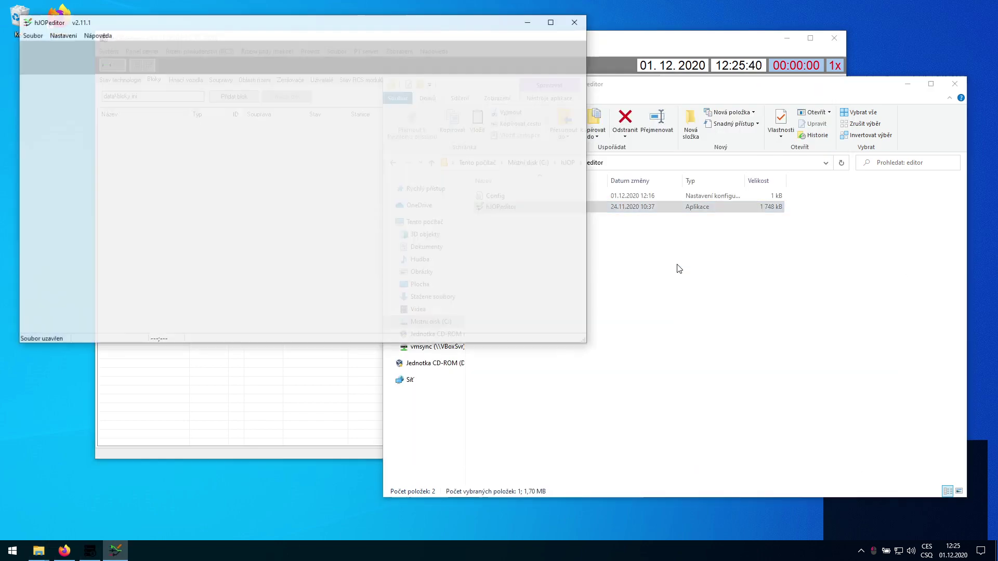
pyautogui.click(36, 35)
pyautogui.click(49, 63)
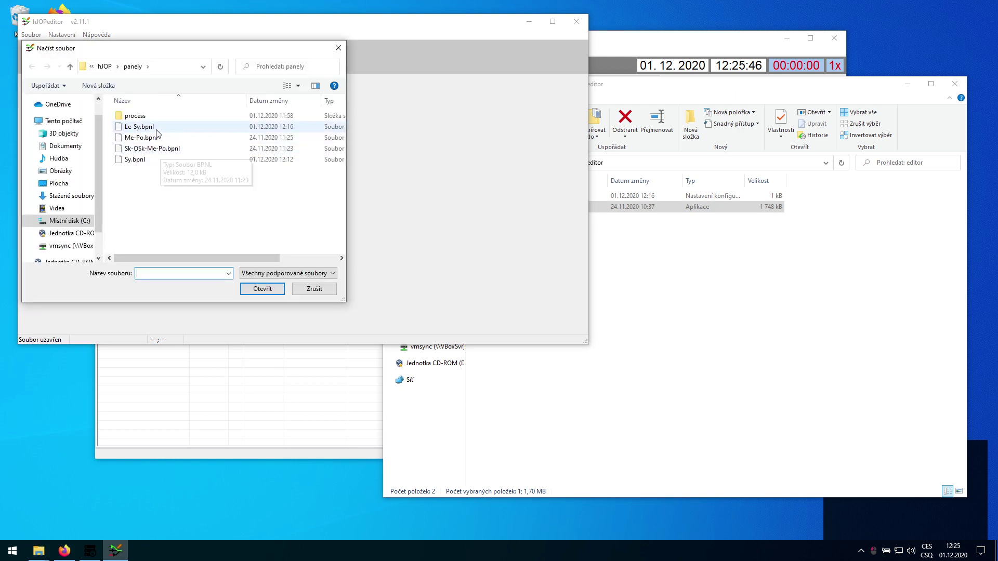
pyautogui.doubleClick(156, 129)
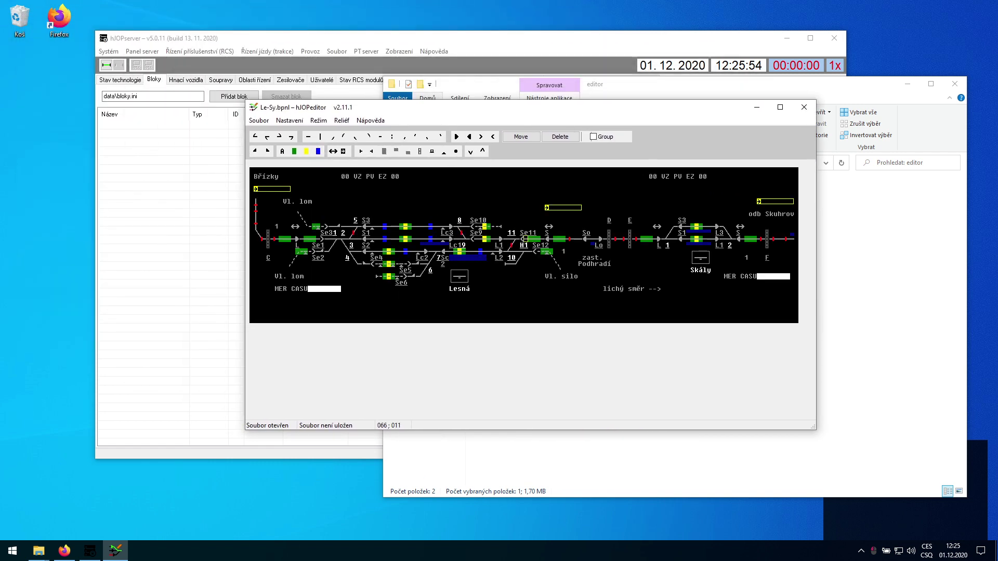
# Step: Switch to hJOPserver and create a new block of type Úsek
pyautogui.click(332, 42)
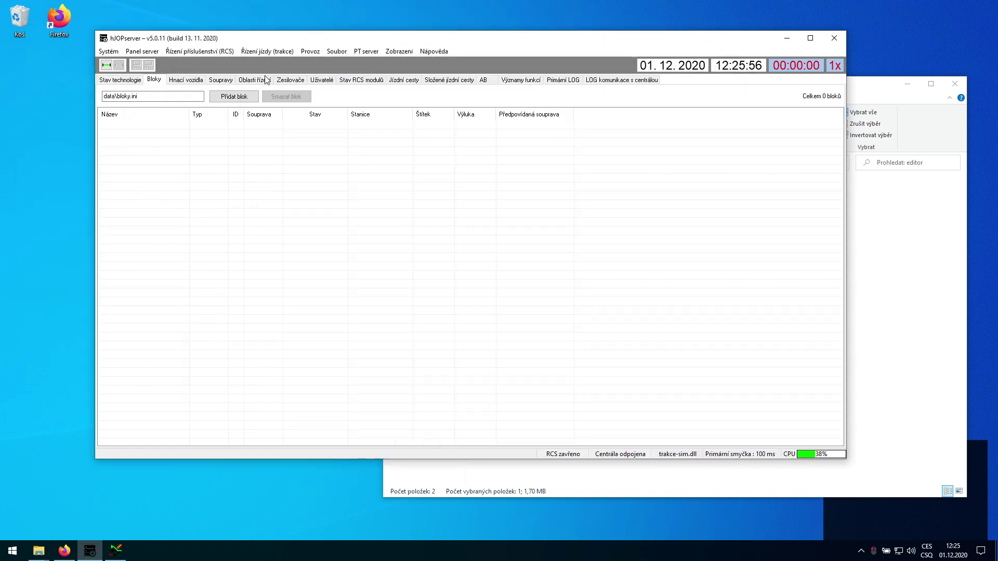
pyautogui.click(241, 99)
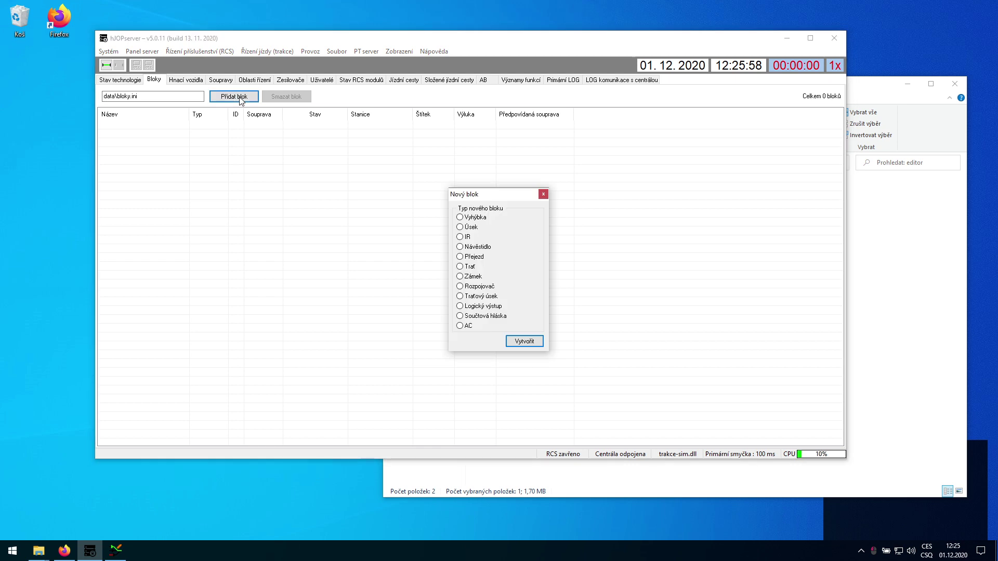
pyautogui.click(474, 228)
pyautogui.click(524, 341)
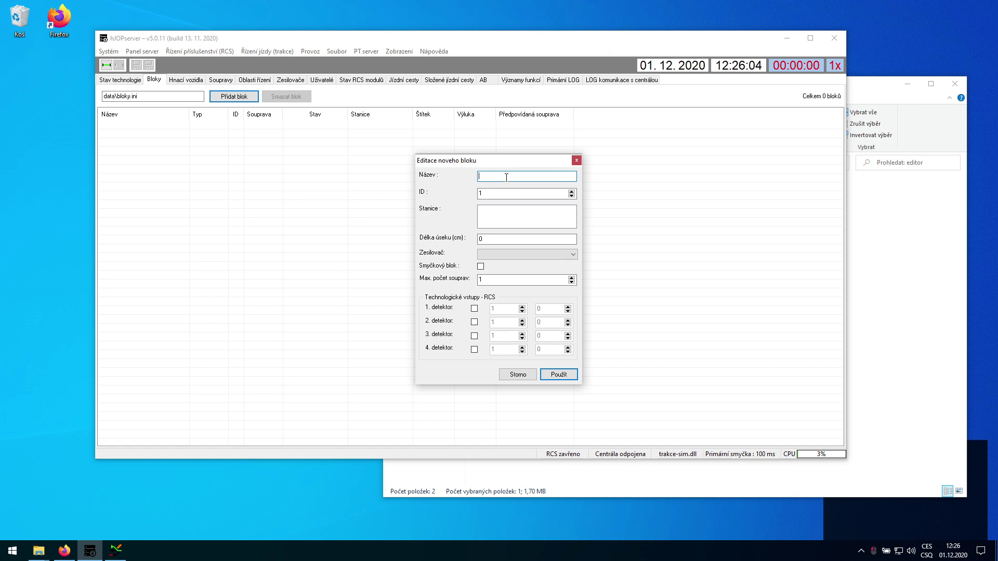
# Step: Name the new track section block Le 1K and give it the ID 1100
pyautogui.write('Sk')
pyautogui.press('BackSpace')
pyautogui.press('BackSpace')
pyautogui.write('Le 1K')
pyautogui.press('Tab')
pyautogui.write('00')
# Step: Go over the block's station and section length fields and assign it to the Lesná (Le) amplifier
pyautogui.click(503, 254)
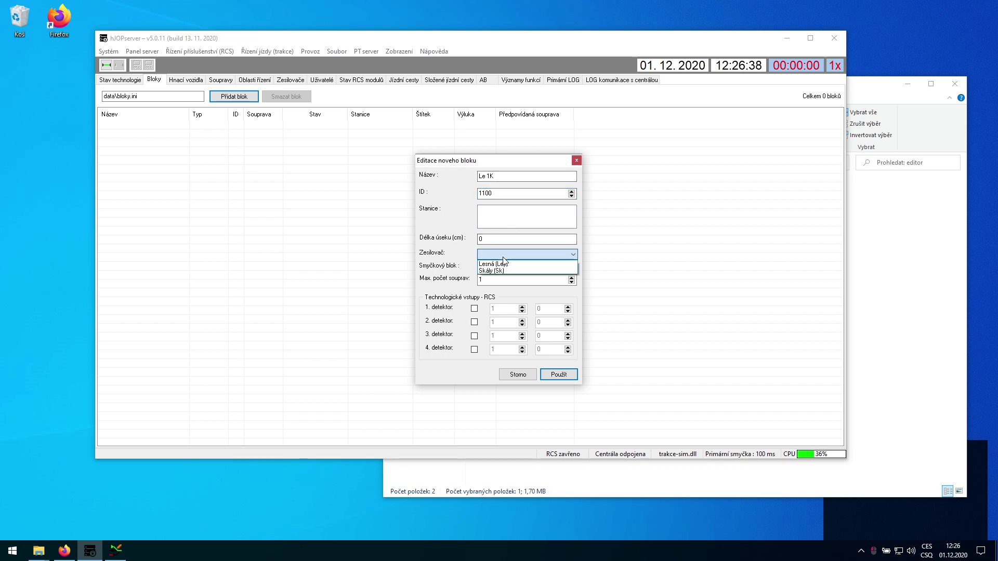
pyautogui.click(502, 220)
pyautogui.click(501, 219)
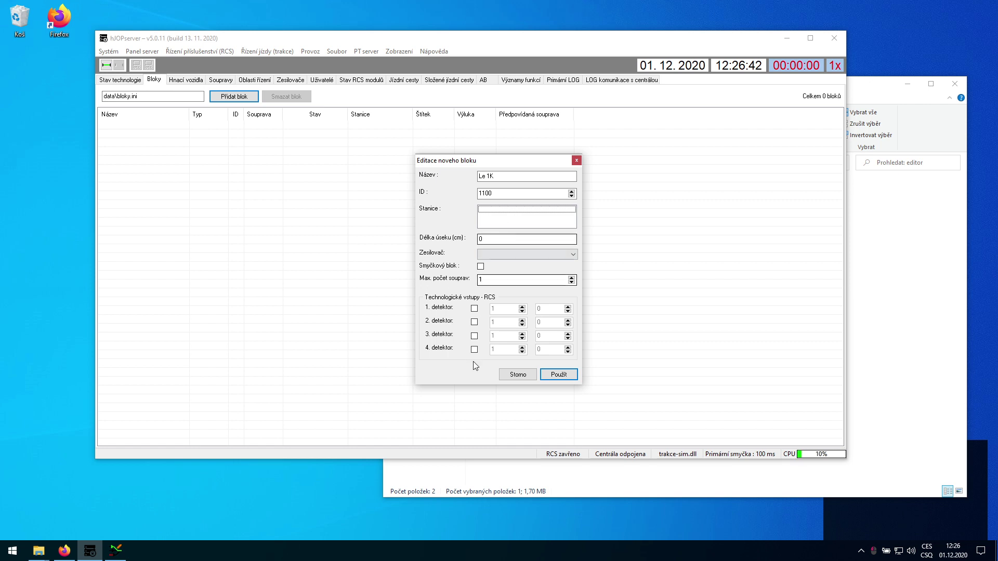
pyautogui.click(498, 242)
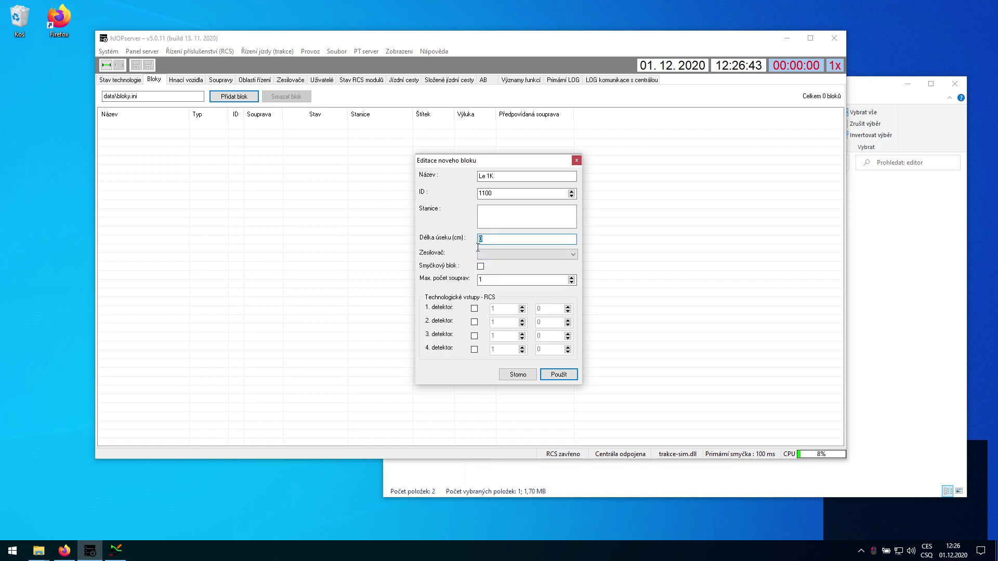
pyautogui.click(506, 255)
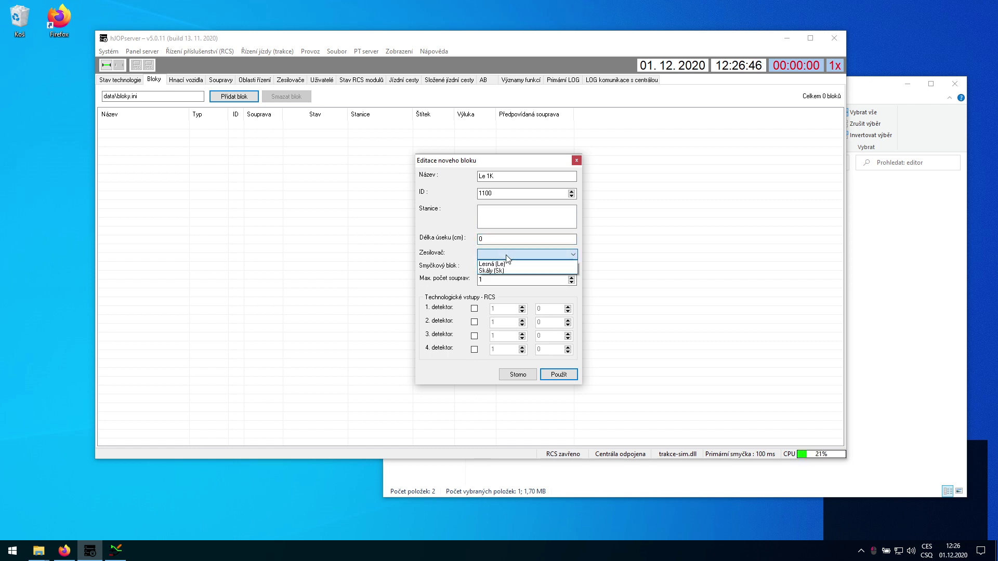
pyautogui.click(513, 265)
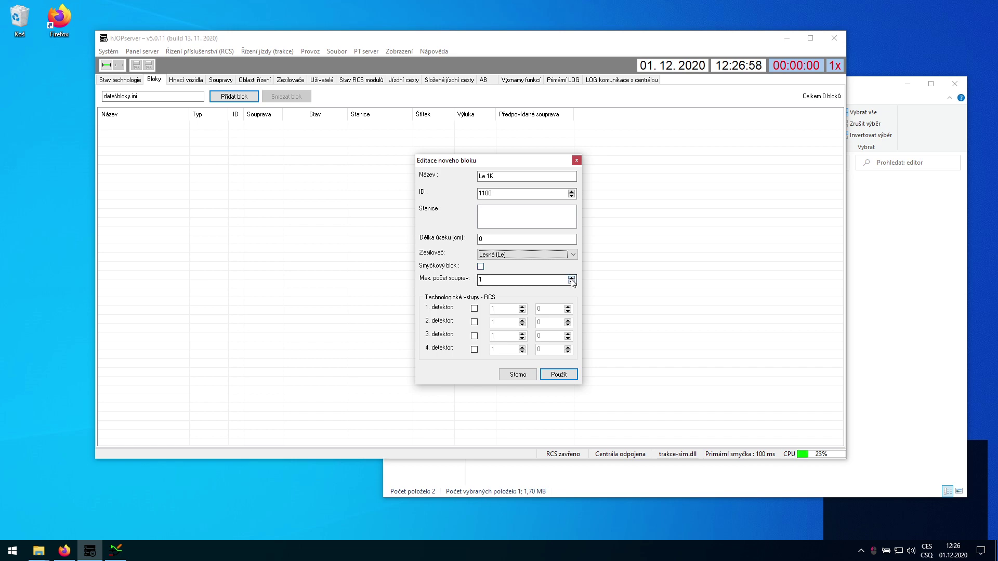
# Step: Consult the Le-Sy panel in hJOPeditor, return to hJOPserver and set the Le 1K block's maximum number of trains to 2
pyautogui.click(114, 550)
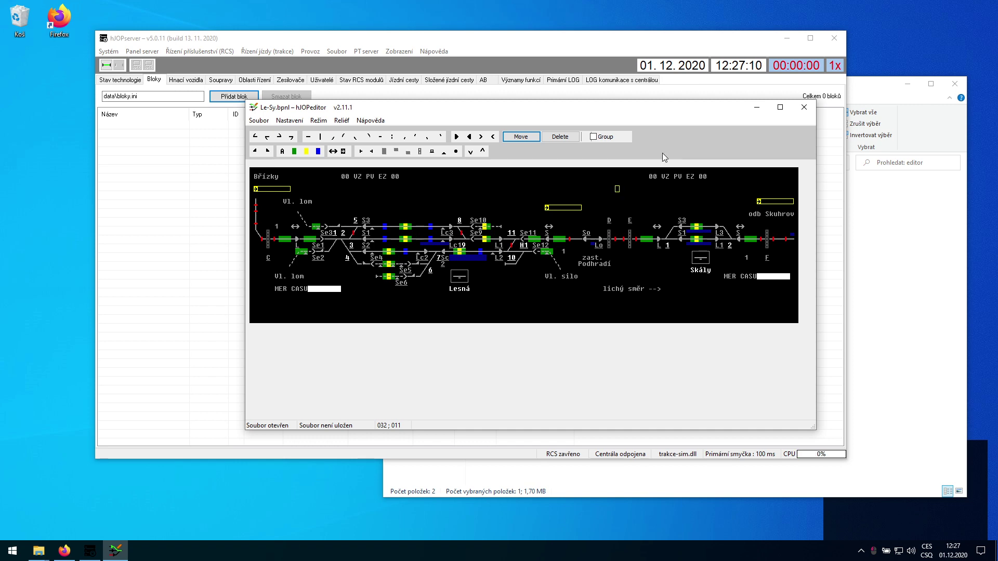
pyautogui.click(757, 107)
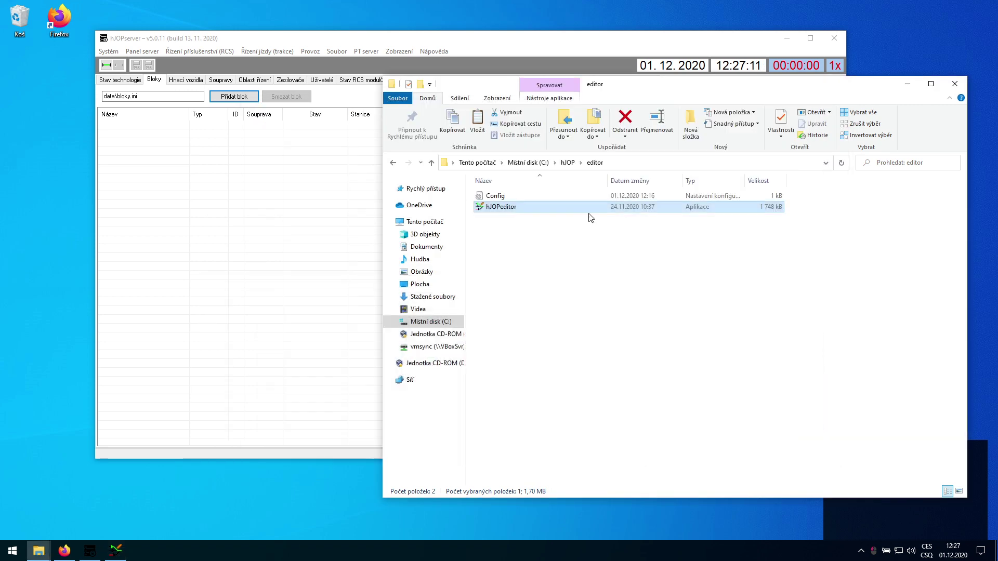
pyautogui.click(292, 388)
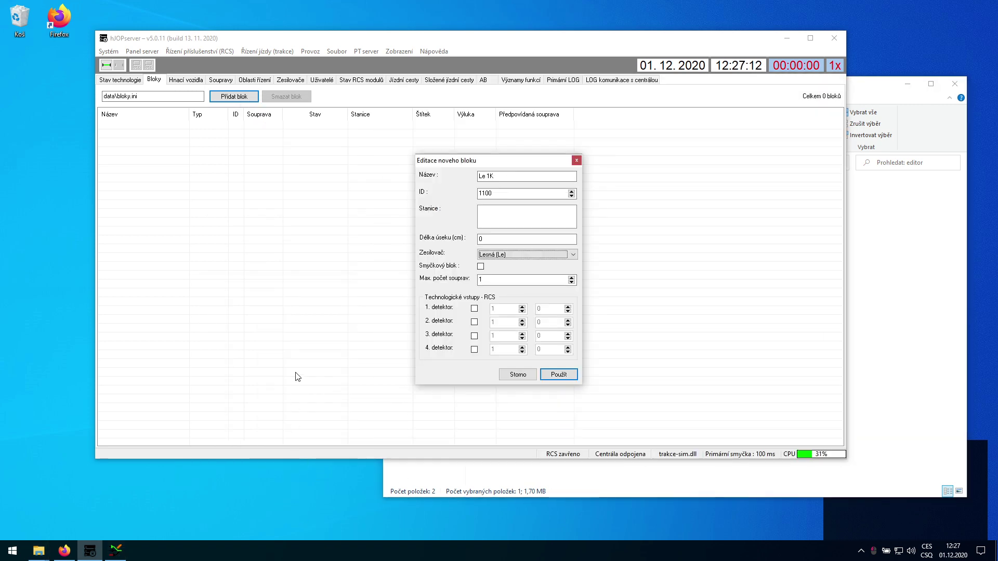
pyautogui.click(532, 279)
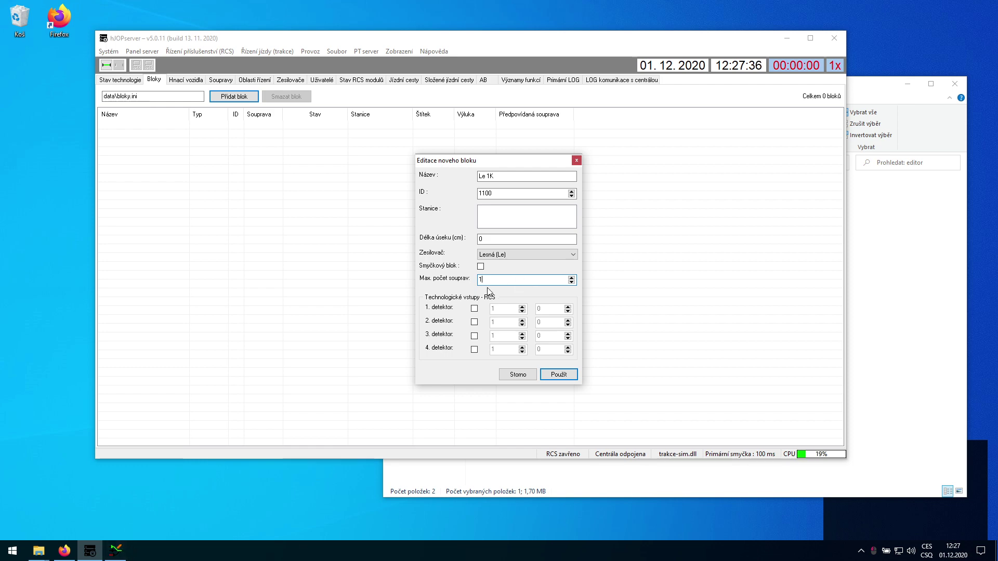
pyautogui.click(571, 278)
# Step: Check the panel in hJOPeditor again, and back in hJOPserver enable Le 1K's first detector with RCS values 43 and 1
pyautogui.click(116, 551)
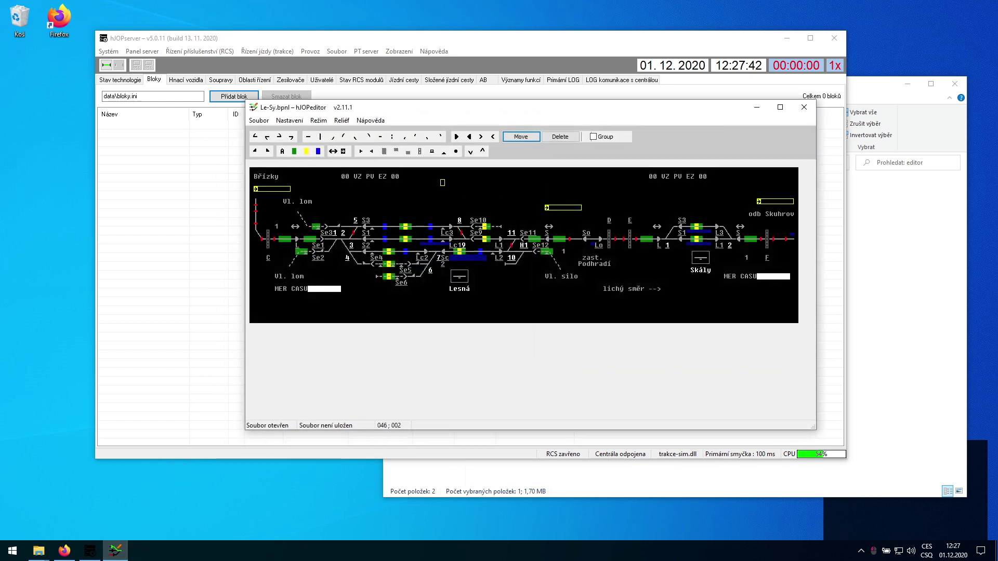
pyautogui.click(757, 107)
pyautogui.click(263, 400)
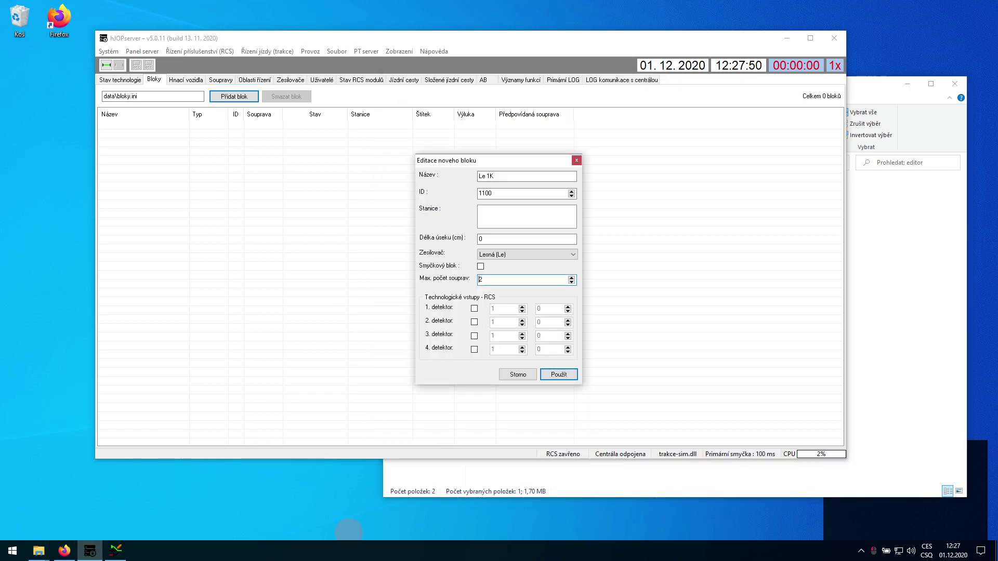
pyautogui.click(474, 308)
pyautogui.click(495, 309)
pyautogui.press('BackSpace')
pyautogui.write('43')
pyautogui.press('Tab')
pyautogui.write('1')
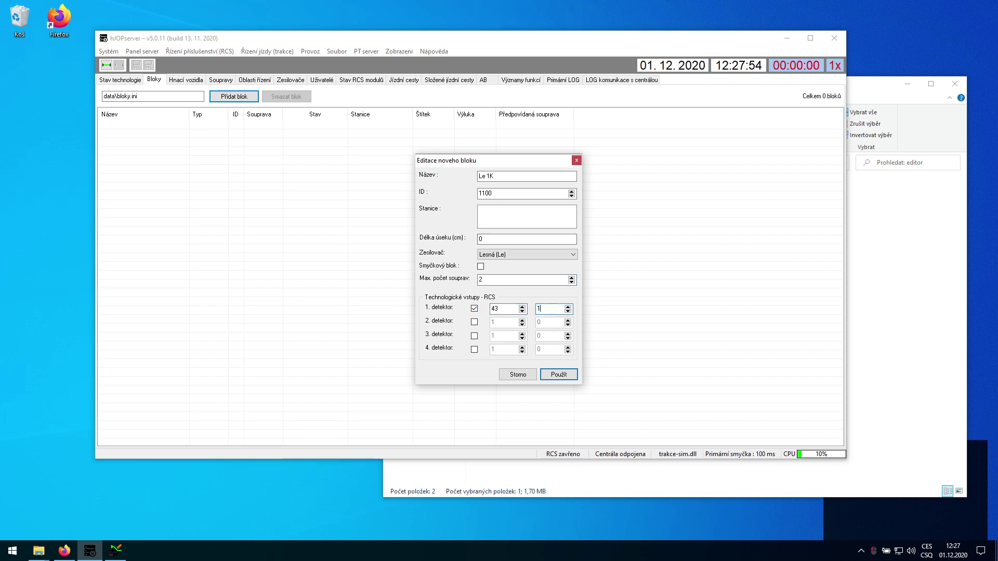
pyautogui.click(474, 322)
pyautogui.click(476, 337)
pyautogui.click(474, 322)
pyautogui.click(506, 308)
pyautogui.click(474, 323)
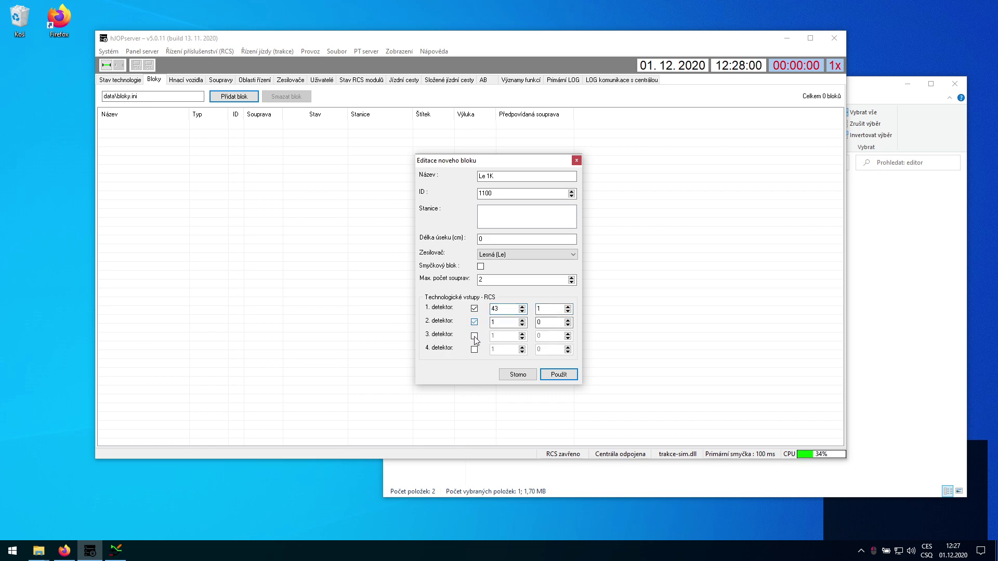
pyautogui.click(474, 336)
pyautogui.click(474, 335)
pyautogui.click(475, 321)
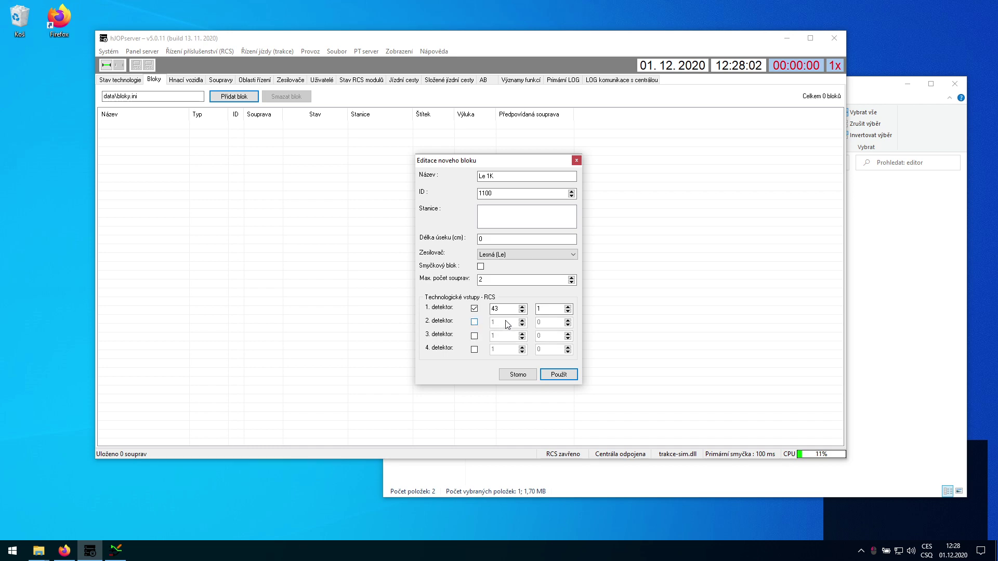
pyautogui.click(508, 309)
# Step: Save the Le 1K block and widen the ID column in the block list
pyautogui.click(556, 376)
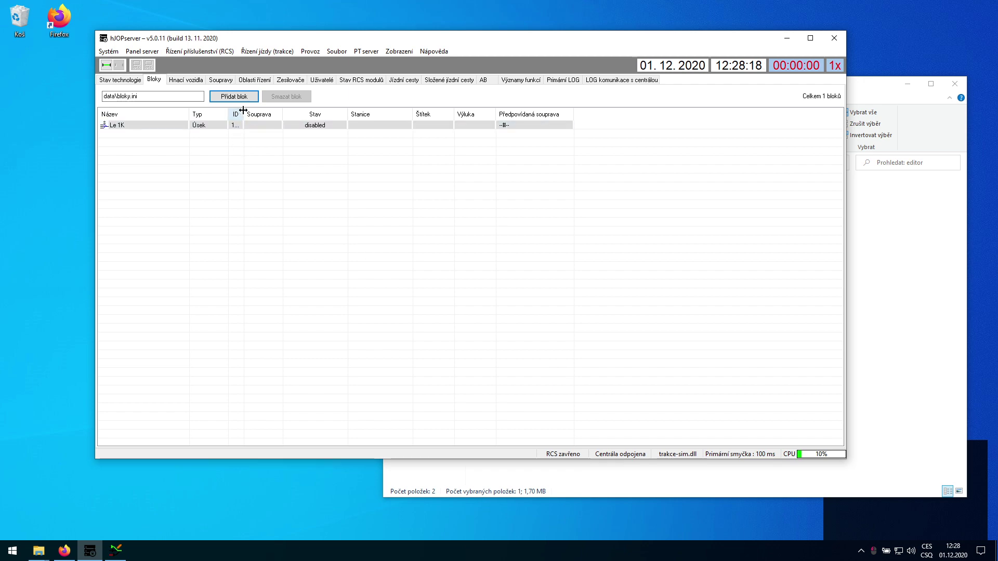
pyautogui.moveTo(244, 112); pyautogui.dragTo(253, 111)
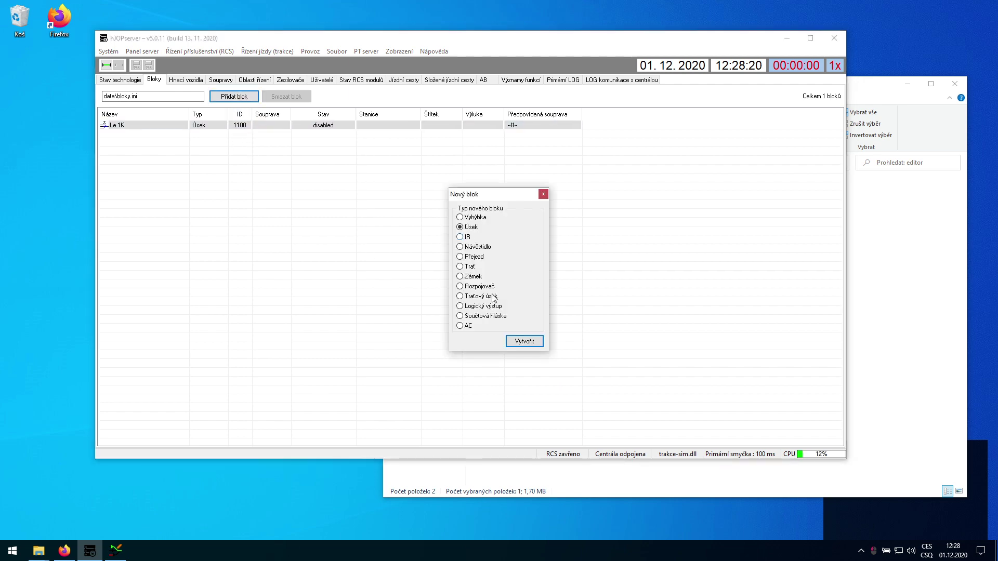
# Step: Create an Úsek block named Le 2K and enable its first detector with RCS values 43 and 2
pyautogui.click(524, 342)
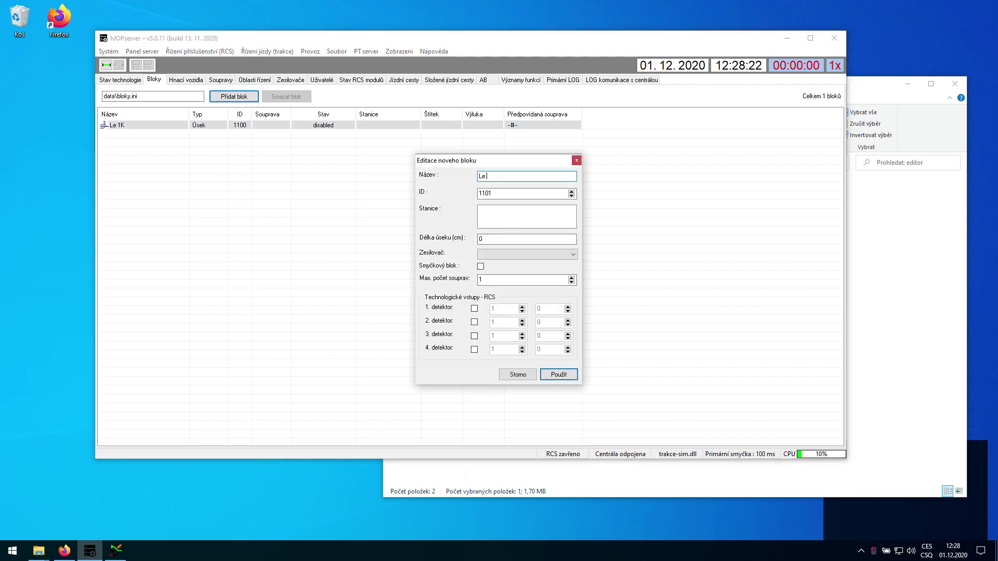
pyautogui.press('Tab')
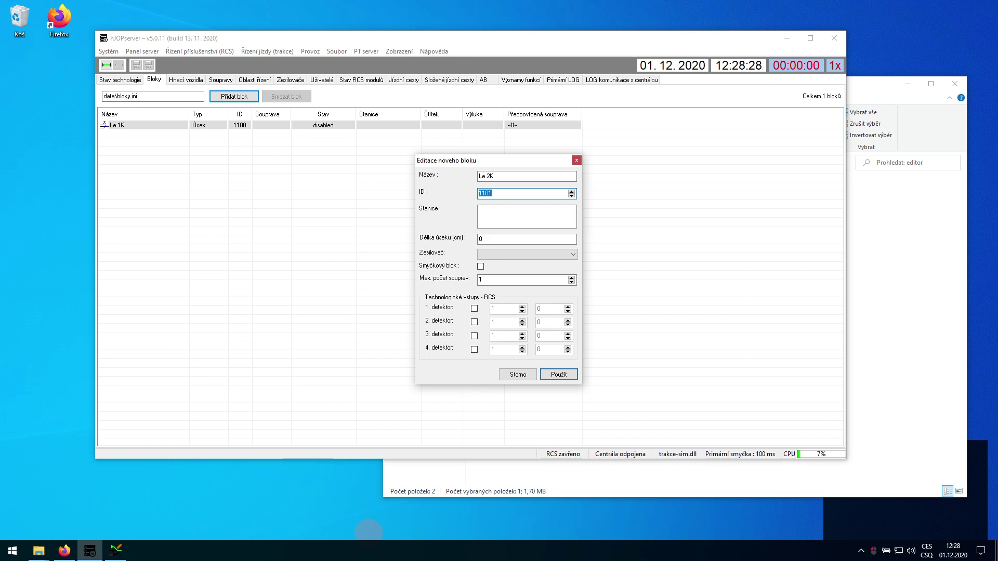
pyautogui.click(474, 309)
pyautogui.press('Tab')
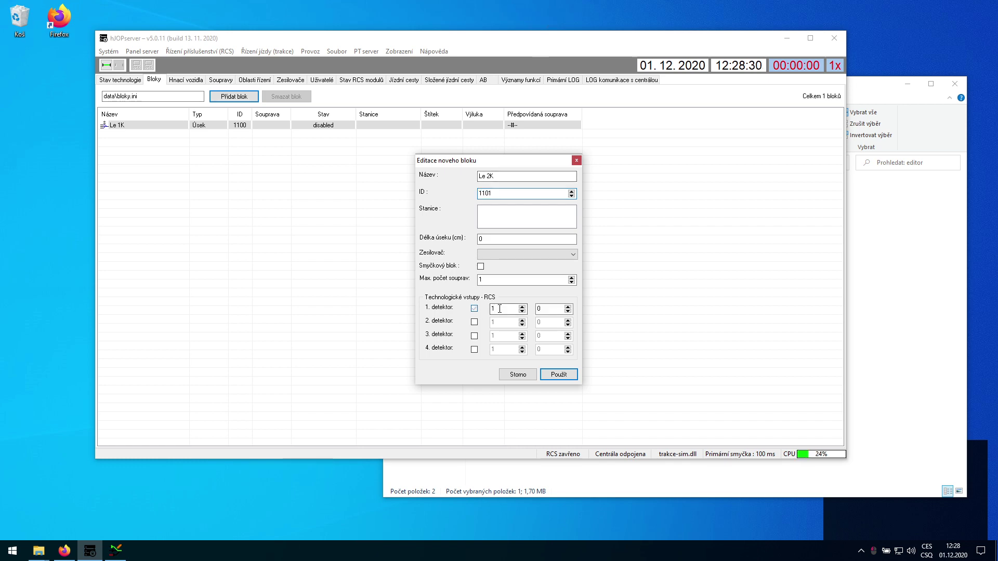
pyautogui.write('43')
pyautogui.press('Tab')
pyautogui.write('2')
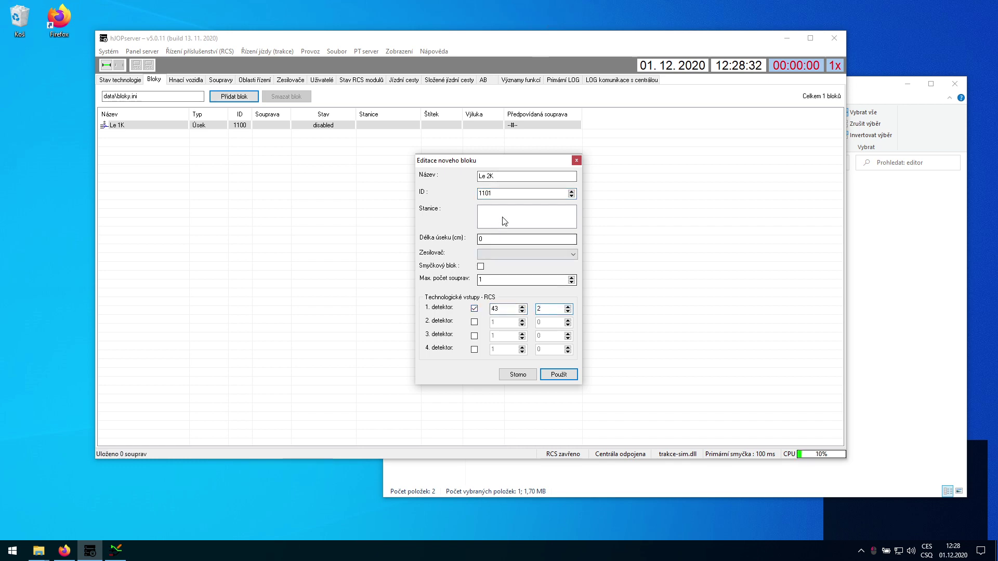
# Step: Assign Le 2K to the Lesná (Le) amplifier, raise its maximum number of trains, and save the block
pyautogui.click(503, 257)
pyautogui.click(503, 270)
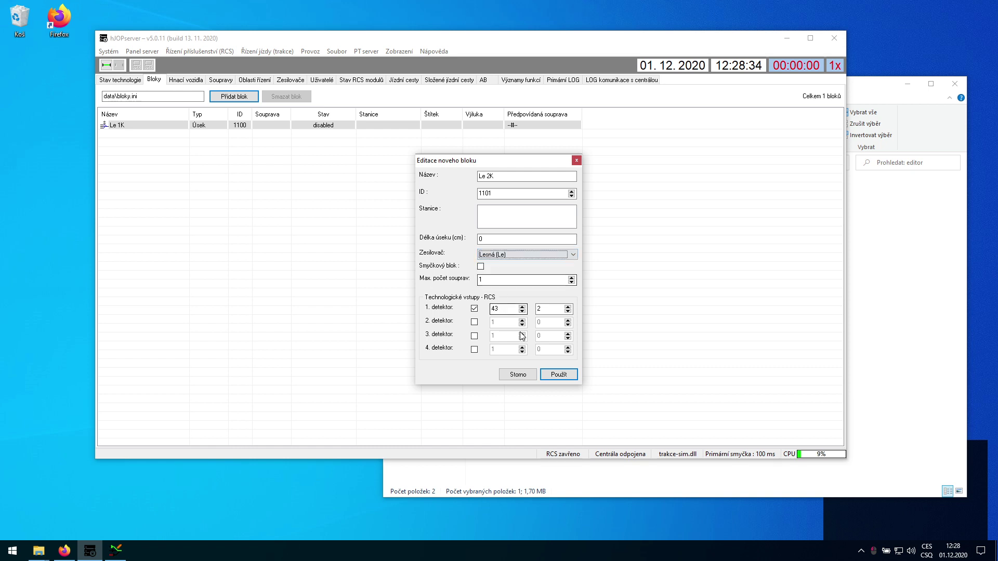
pyautogui.click(572, 279)
pyautogui.click(558, 374)
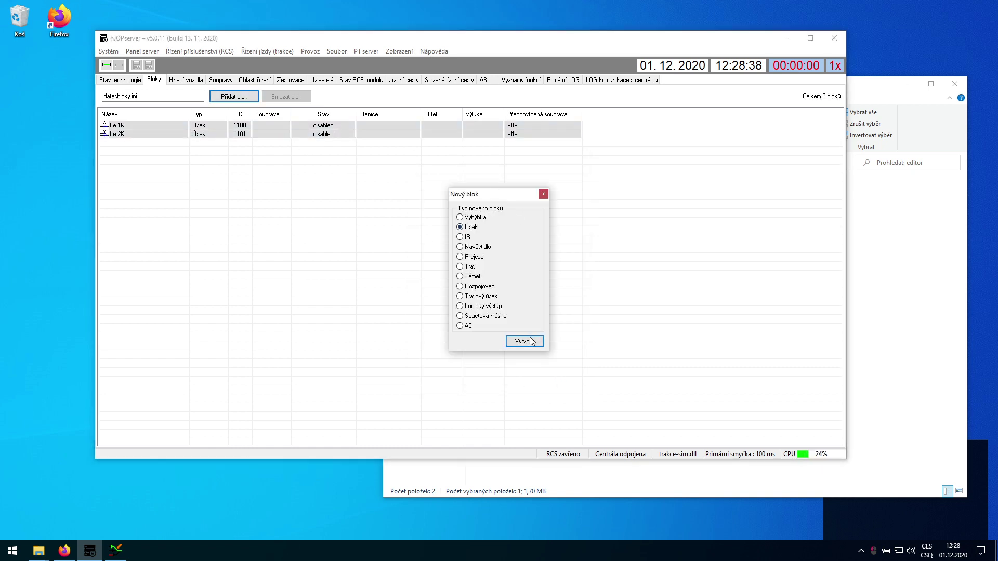
# Step: Create another Úsek block named Le 3K and consult the track layout in hJOPeditor before returning to hJOPserver
pyautogui.click(523, 341)
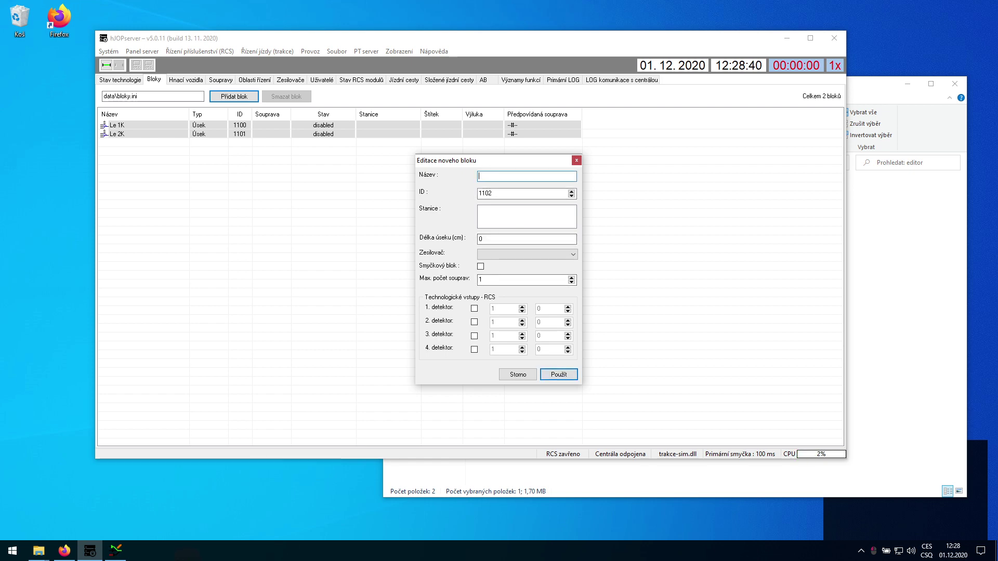
pyautogui.write('Le 3K')
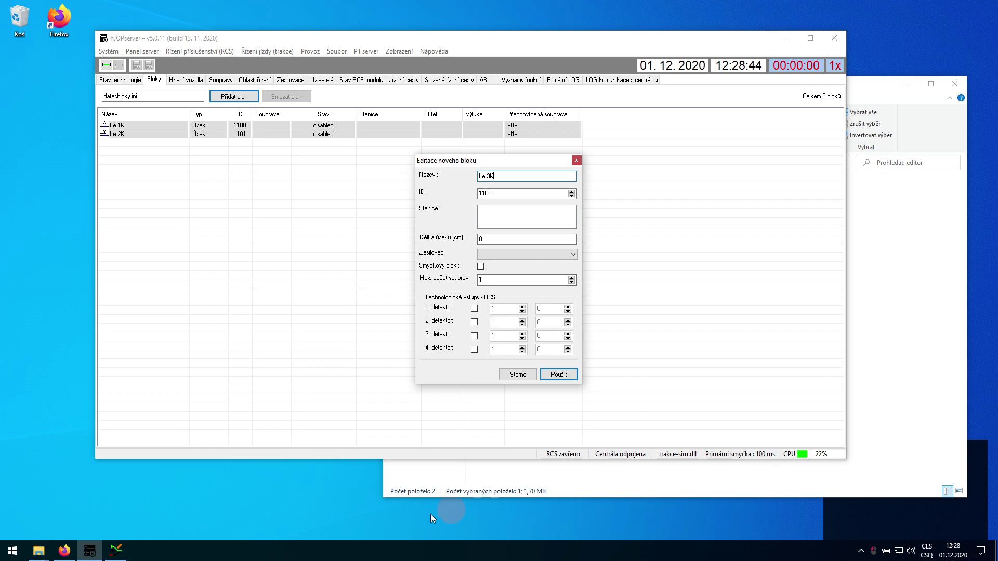
pyautogui.click(124, 551)
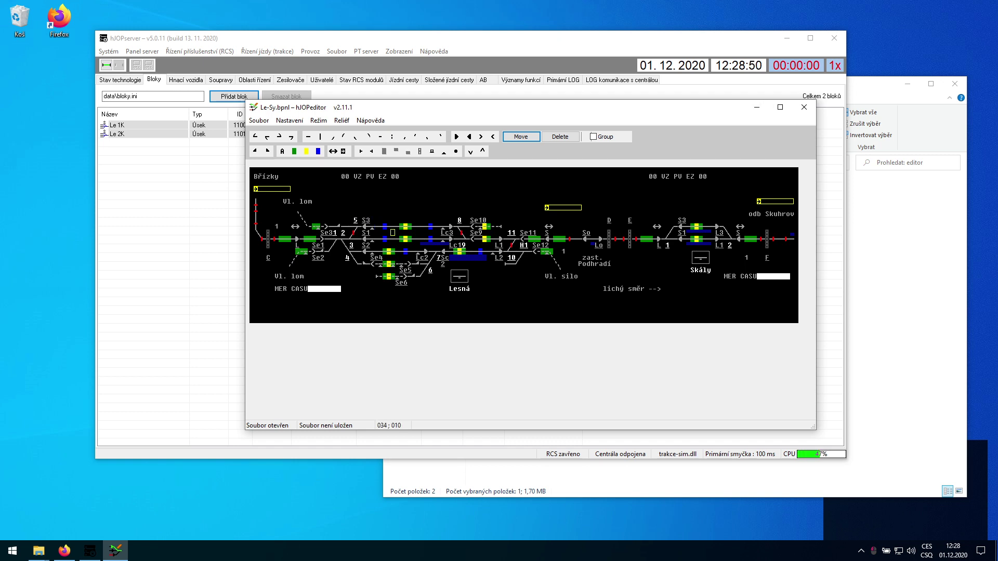
pyautogui.click(757, 107)
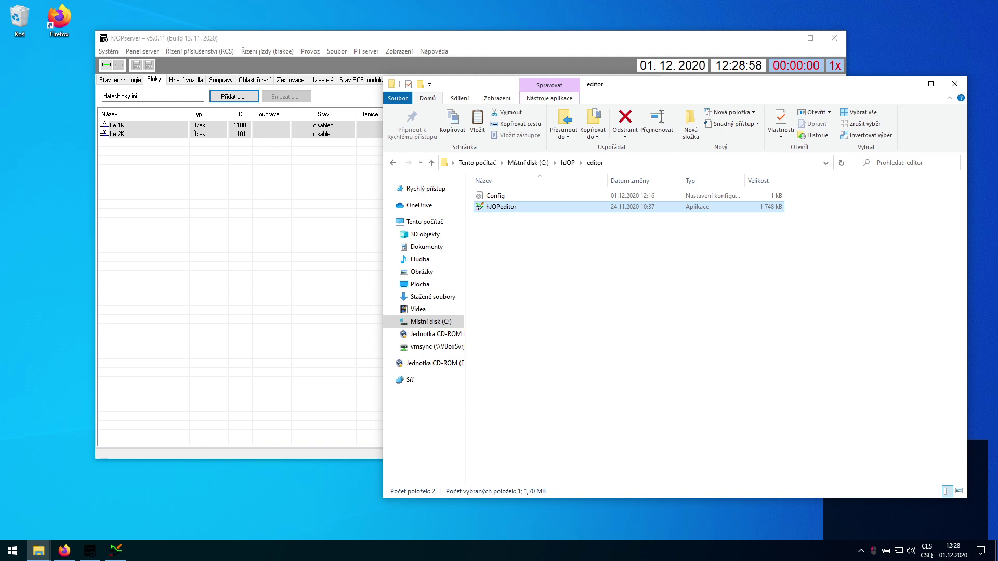
pyautogui.hotkey('alt', 'Tab')
pyautogui.press('Return')
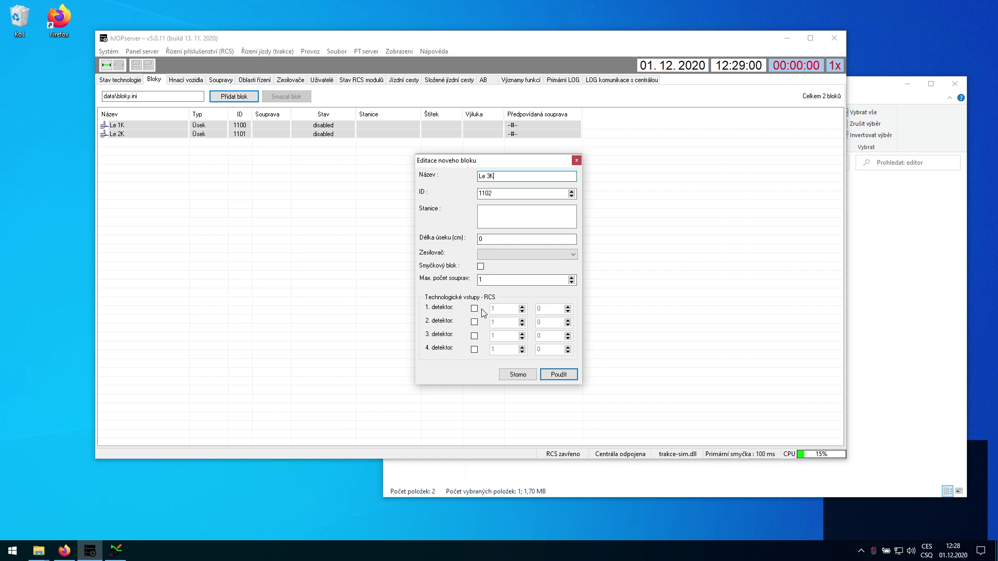
# Step: Enable Le 3K's first detector with RCS values 43 and 7, assign the Lesná (Le) amplifier, and save the block
pyautogui.click(474, 308)
pyautogui.write('43')
pyautogui.press('Tab')
pyautogui.write('7')
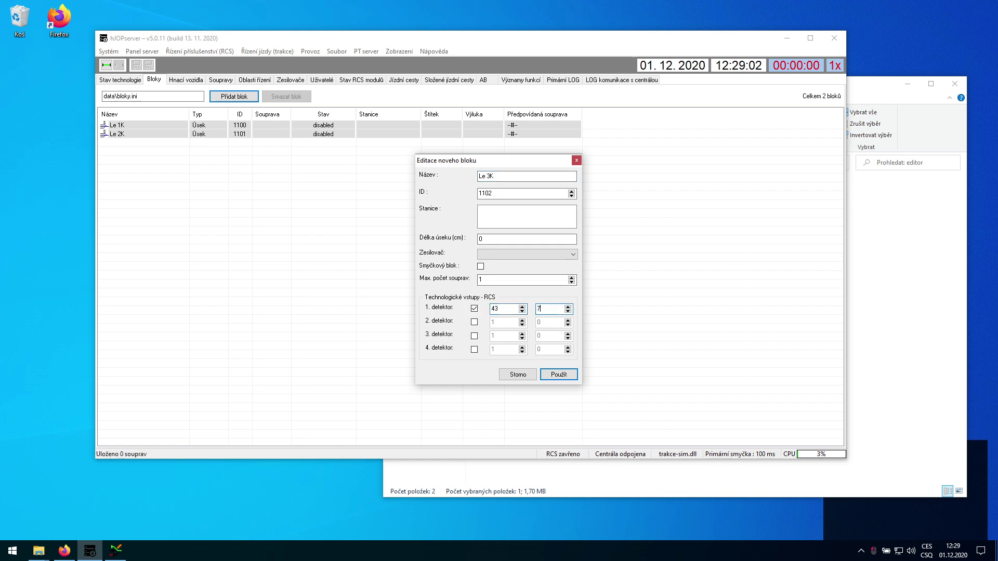
pyautogui.click(499, 194)
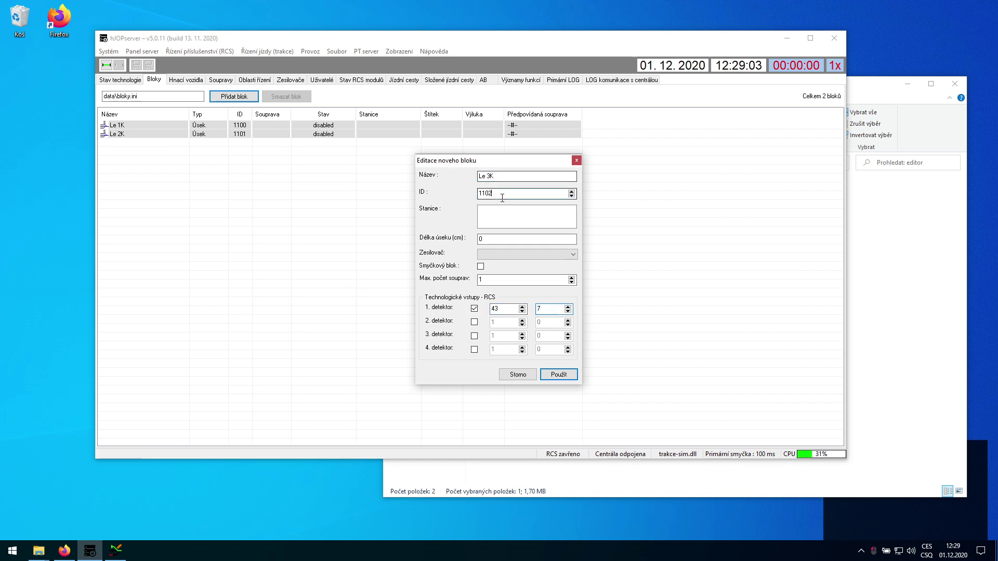
pyautogui.click(503, 254)
pyautogui.click(515, 263)
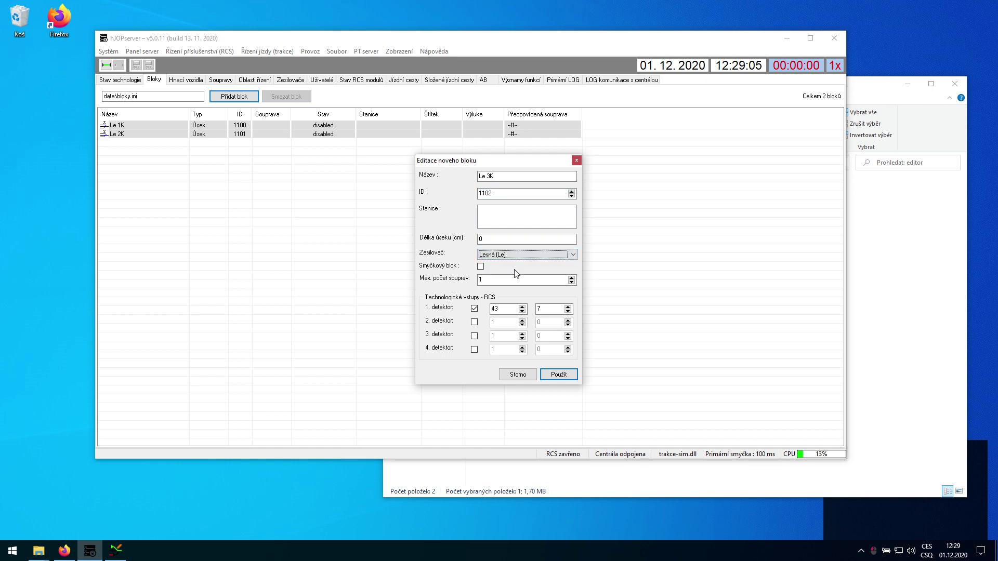
pyautogui.click(558, 374)
# Step: Create another Úsek block named Le 4K and consult the track layout in hJOPeditor before returning to hJOPserver
pyautogui.click(232, 96)
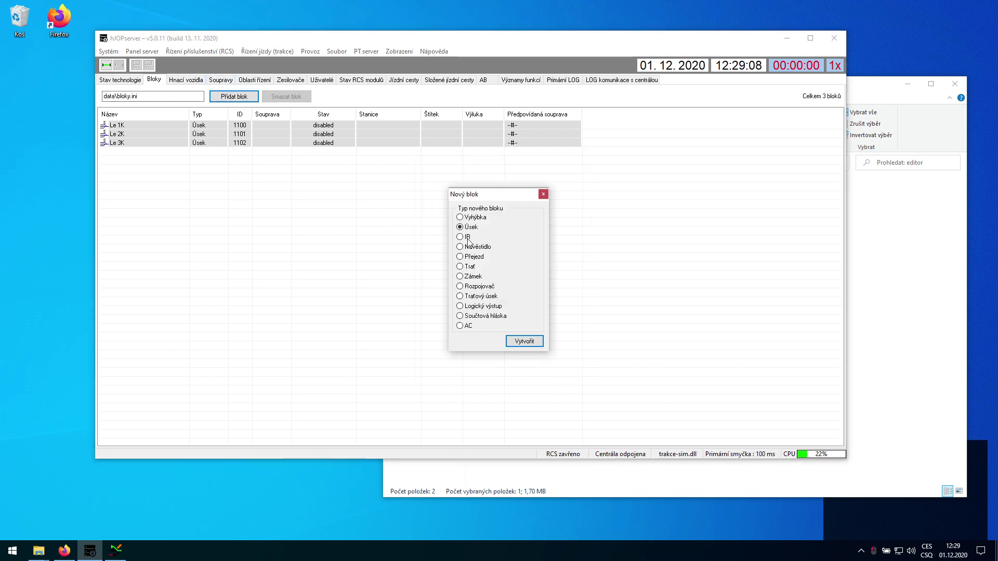
pyautogui.click(519, 342)
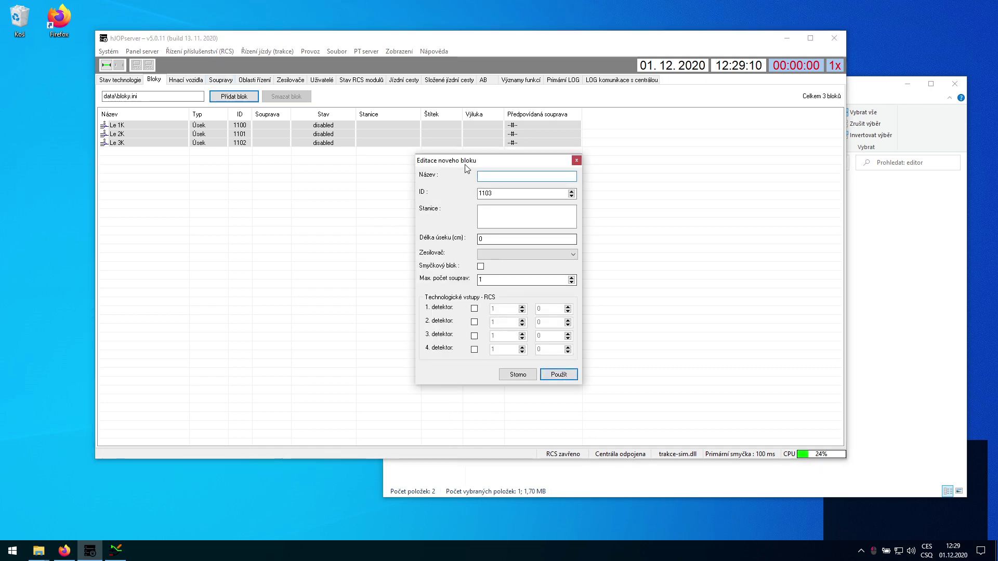
pyautogui.write('Le 4K')
pyautogui.press('Tab')
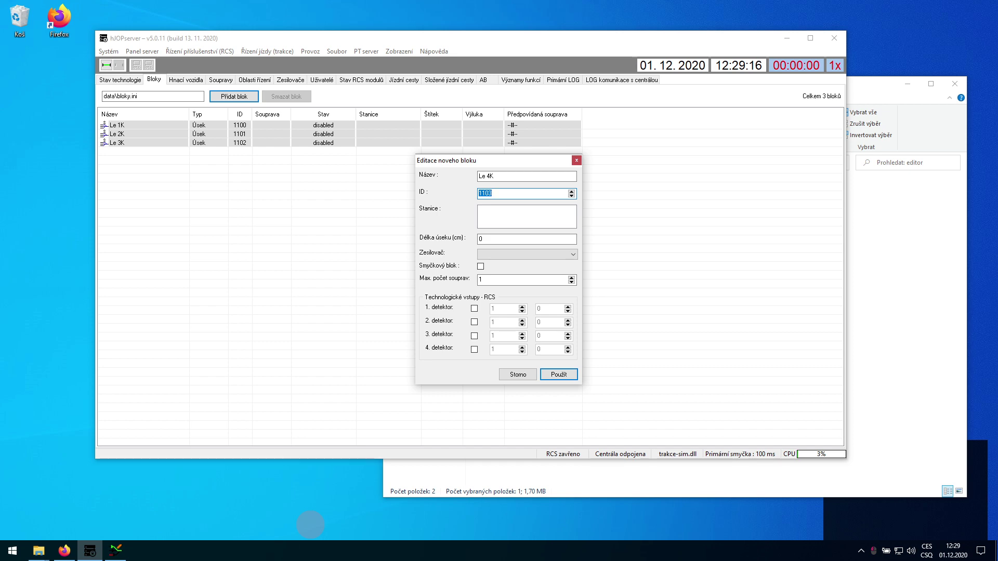
pyautogui.click(520, 193)
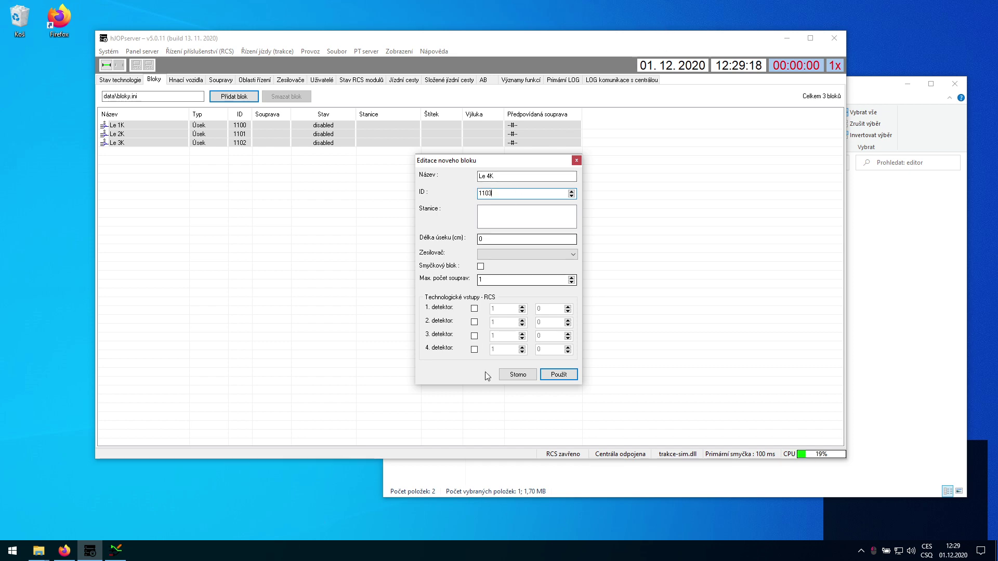
pyautogui.click(115, 551)
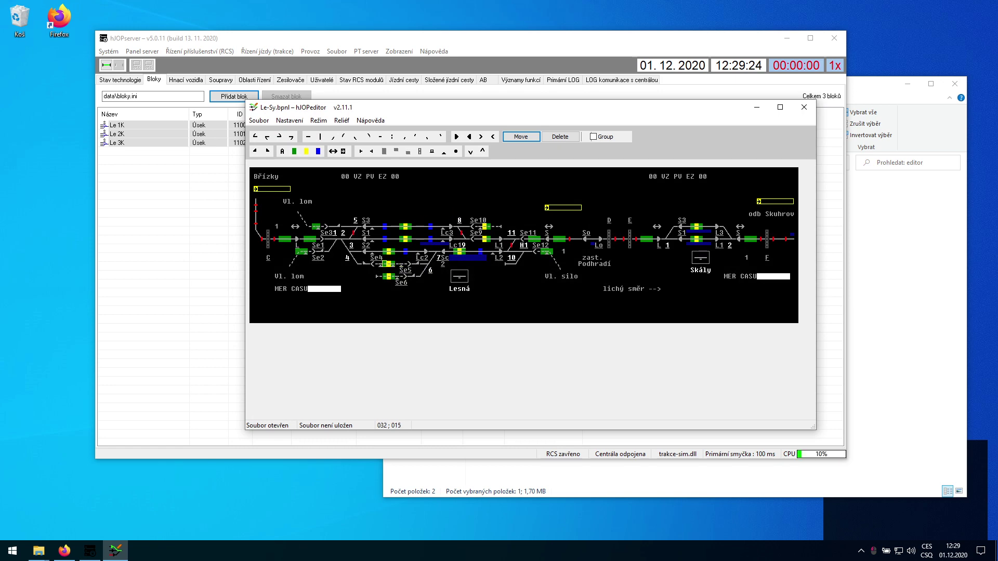
pyautogui.click(757, 107)
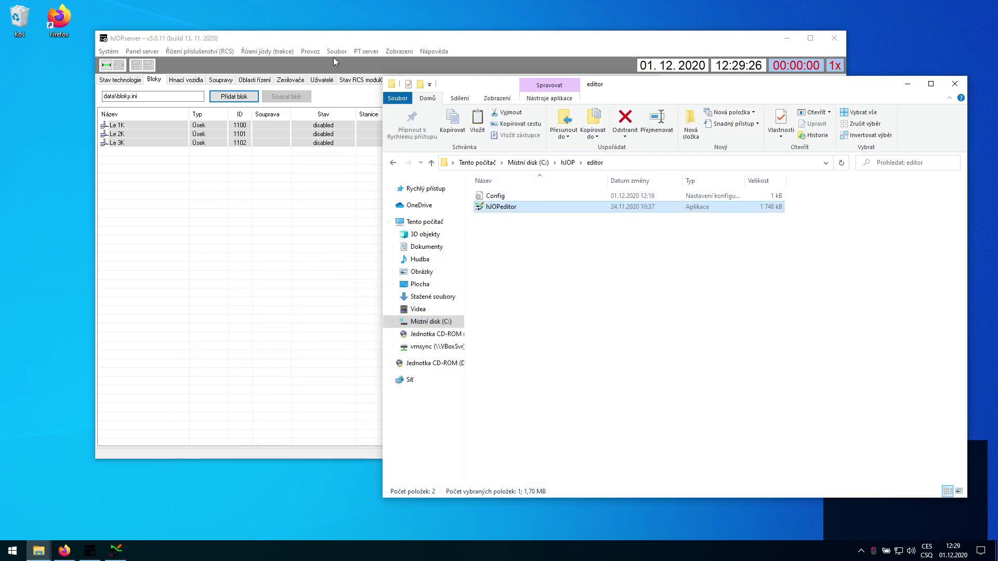
pyautogui.click(234, 96)
# Step: Assign Le 4K to the Lesná (Le) amplifier, close the editor folder window in the background, and save the block
pyautogui.click(497, 253)
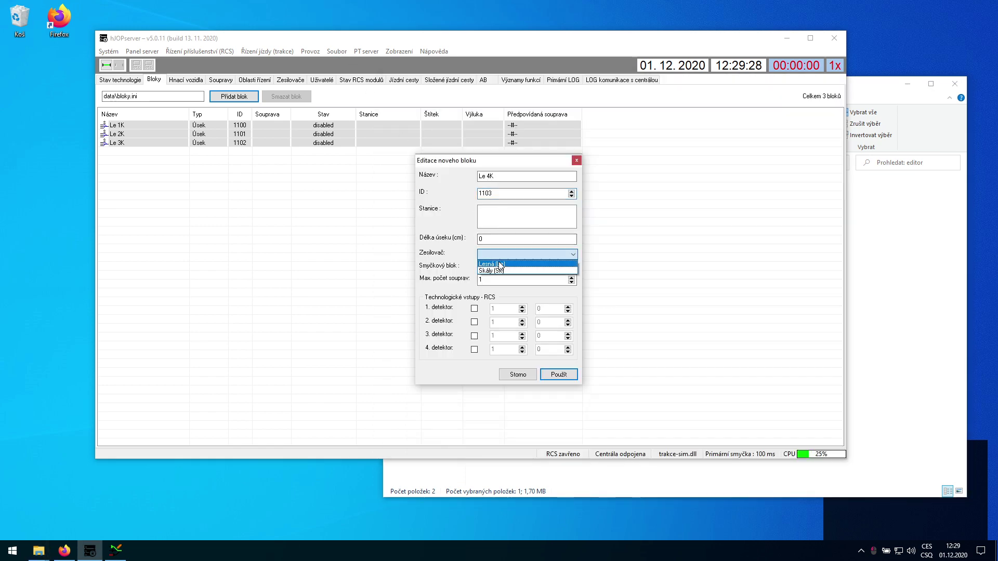
pyautogui.click(501, 264)
pyautogui.click(907, 233)
pyautogui.click(955, 83)
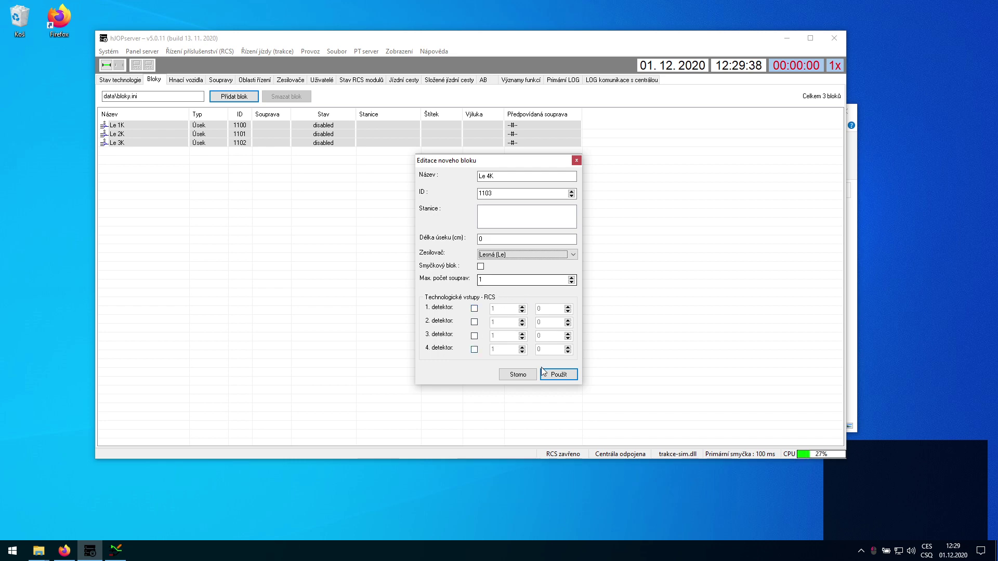
pyautogui.click(557, 374)
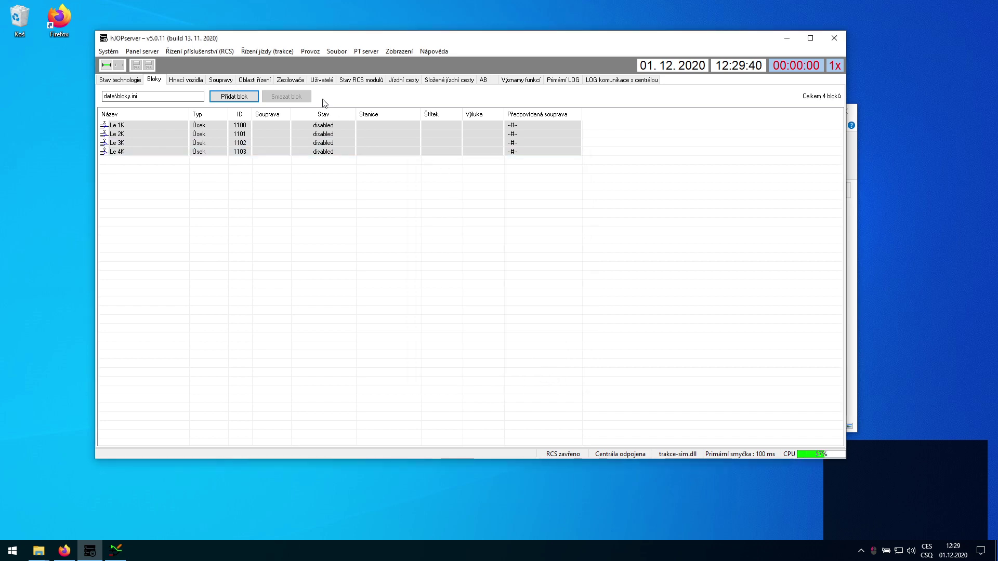
pyautogui.click(237, 98)
pyautogui.click(474, 229)
pyautogui.click(518, 344)
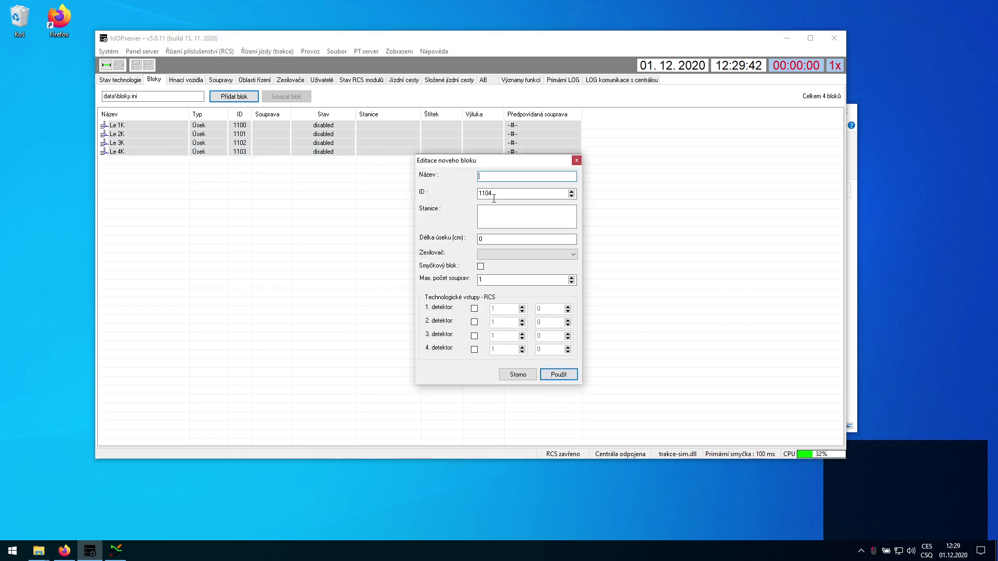
pyautogui.click(557, 374)
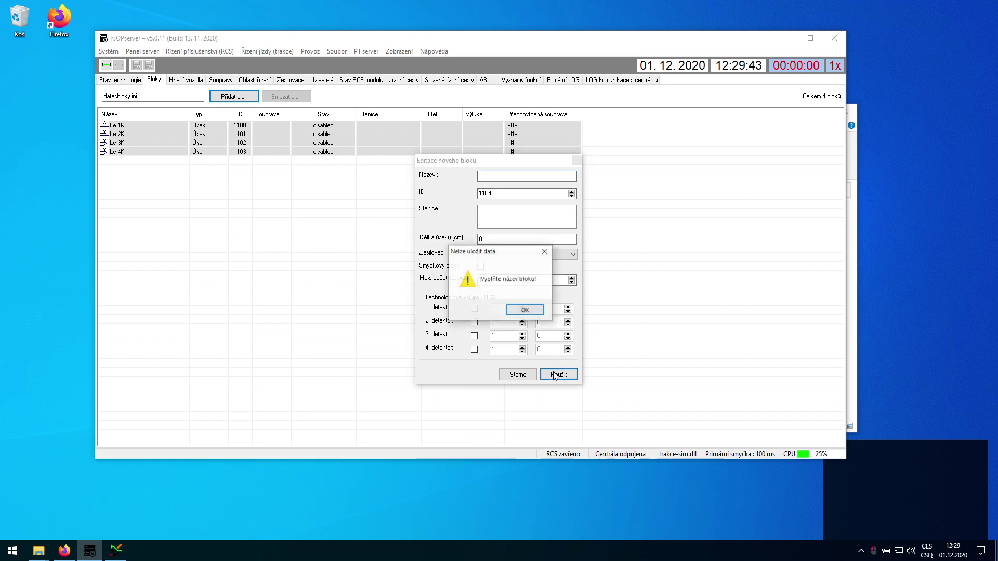
pyautogui.click(525, 310)
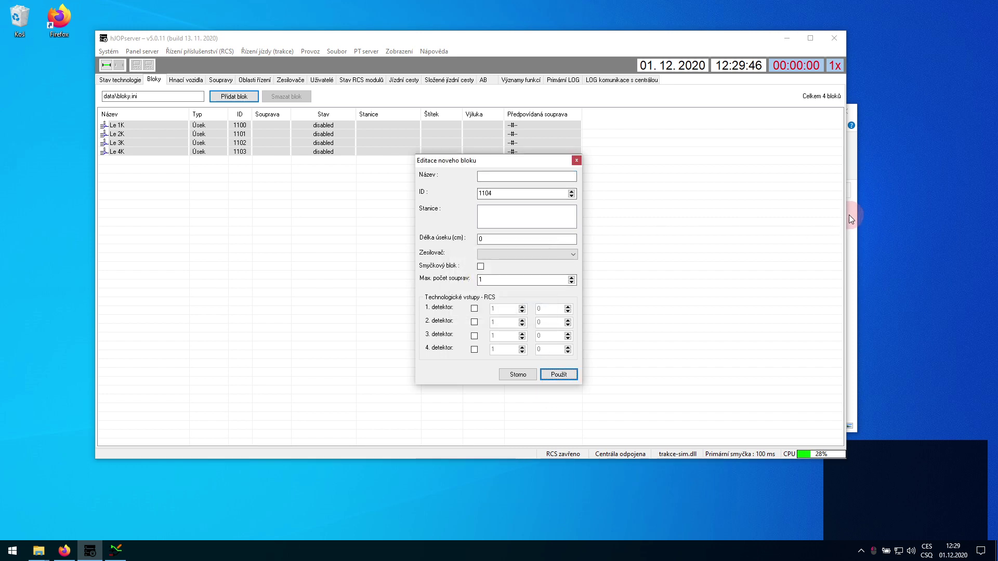
pyautogui.click(577, 160)
# Step: Move the hJOPserver and panely folder windows apart, then return to the hJOPserver block list
pyautogui.moveTo(585, 38); pyautogui.dragTo(540, 40)
pyautogui.moveTo(804, 56); pyautogui.dragTo(663, 67)
pyautogui.click(701, 115)
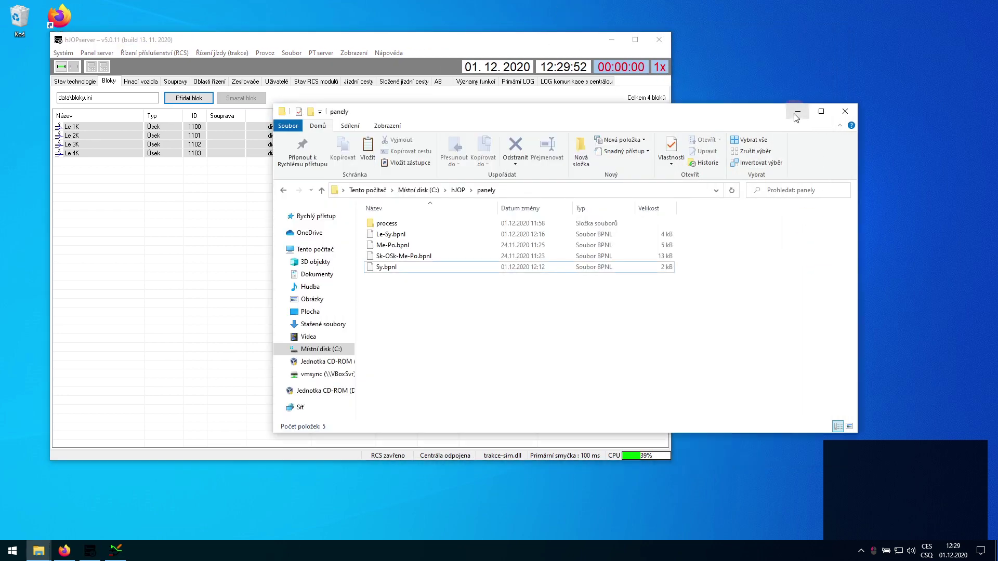
pyautogui.moveTo(701, 115); pyautogui.dragTo(788, 133)
pyautogui.click(364, 234)
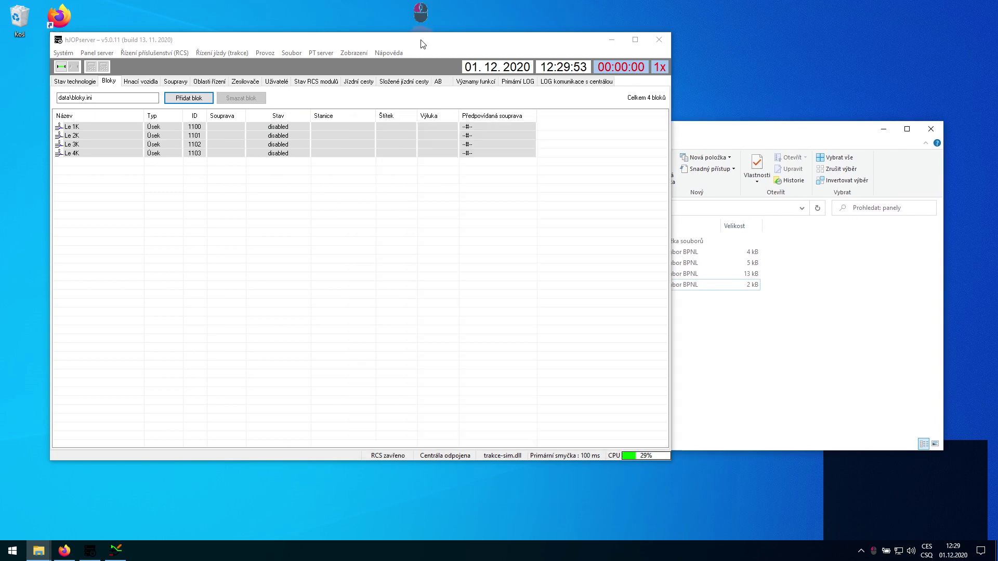
pyautogui.click(192, 99)
pyautogui.click(543, 194)
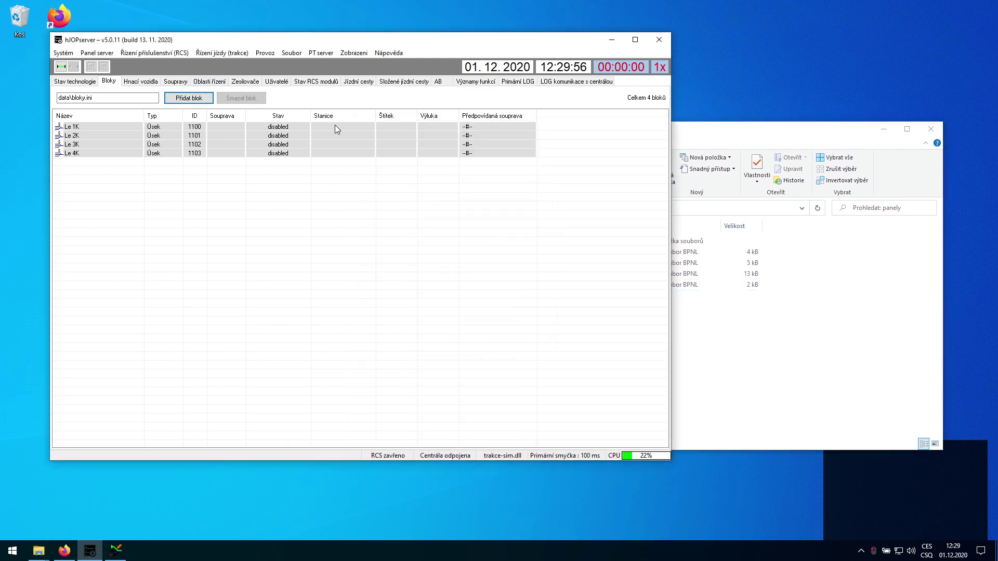
# Step: Save the server data, and set the ID of block Le 1K to 4100
pyautogui.click(289, 54)
pyautogui.click(292, 65)
pyautogui.click(218, 128)
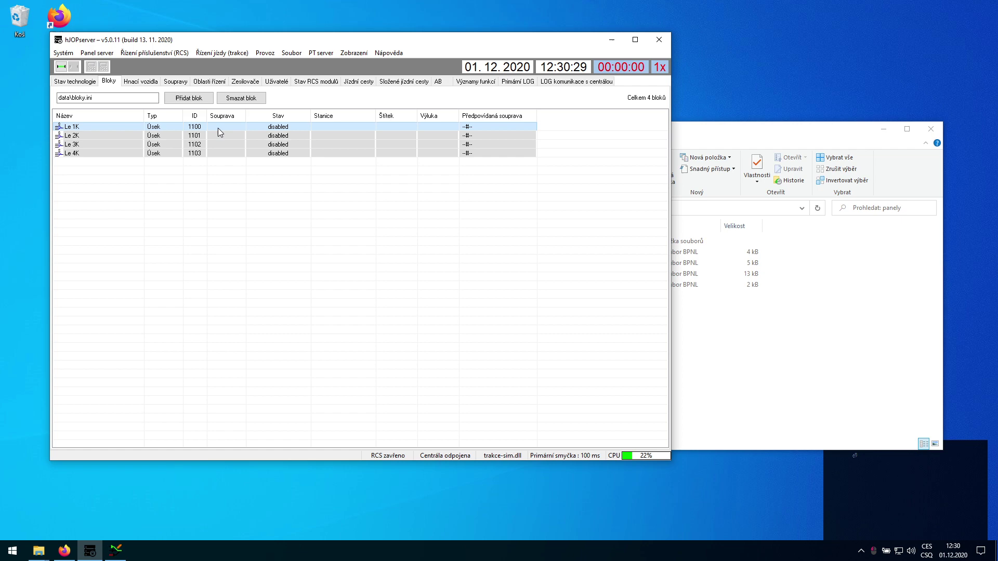
pyautogui.doubleClick(218, 128)
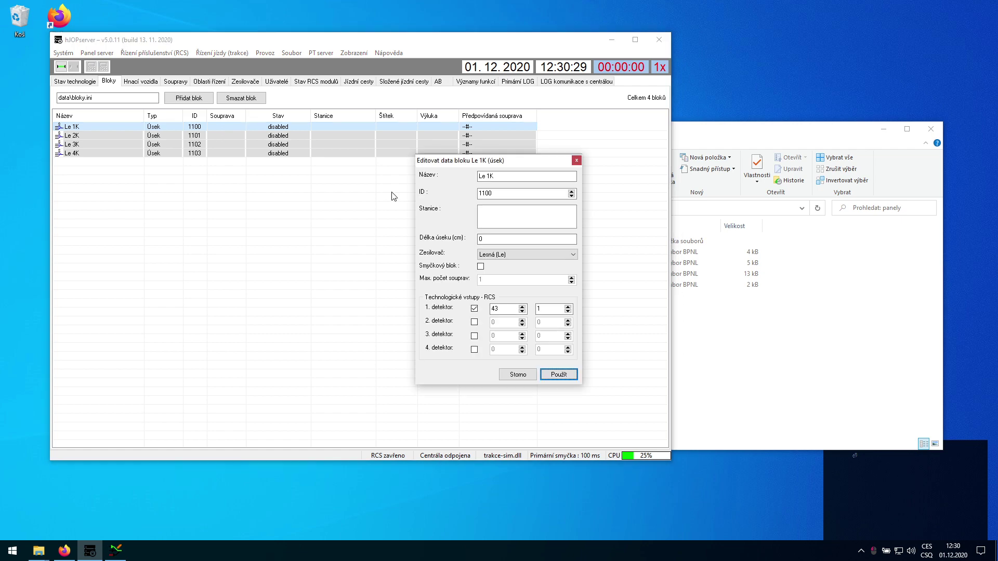
pyautogui.click(499, 195)
pyautogui.press('Delete')
pyautogui.write('4')
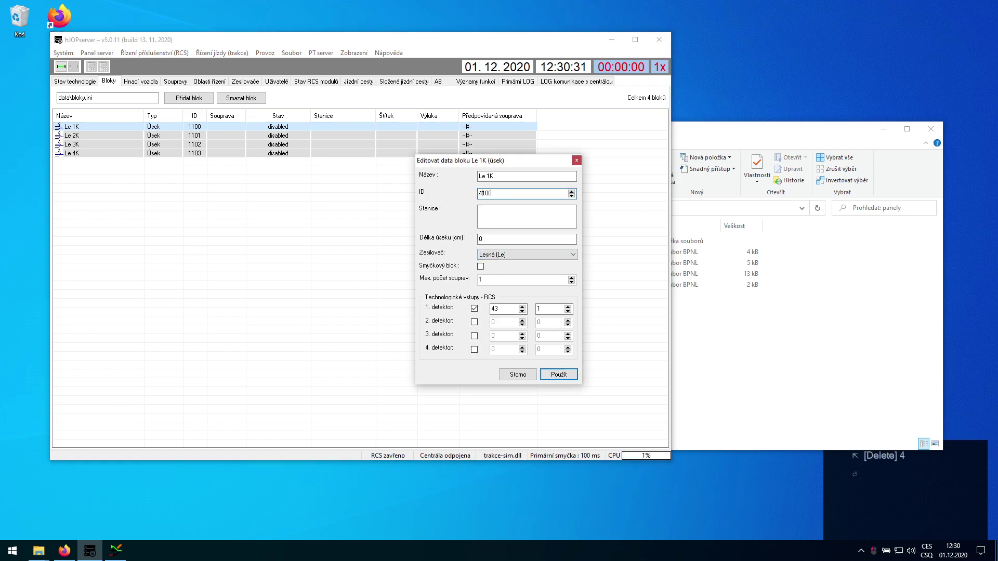
pyautogui.click(559, 374)
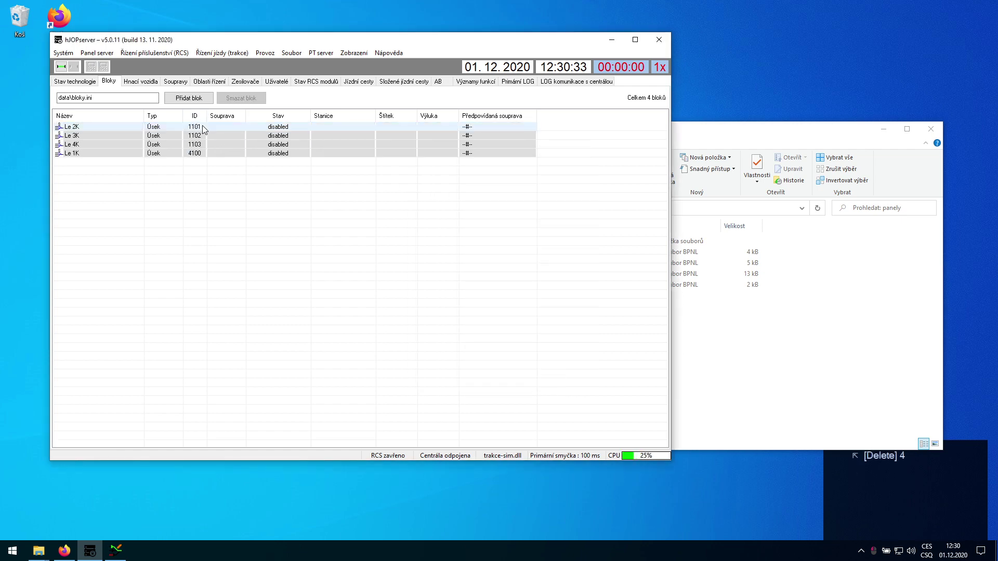
# Step: Set the ID of block Le 2K to 4101 and apply the change
pyautogui.doubleClick(201, 126)
pyautogui.click(535, 195)
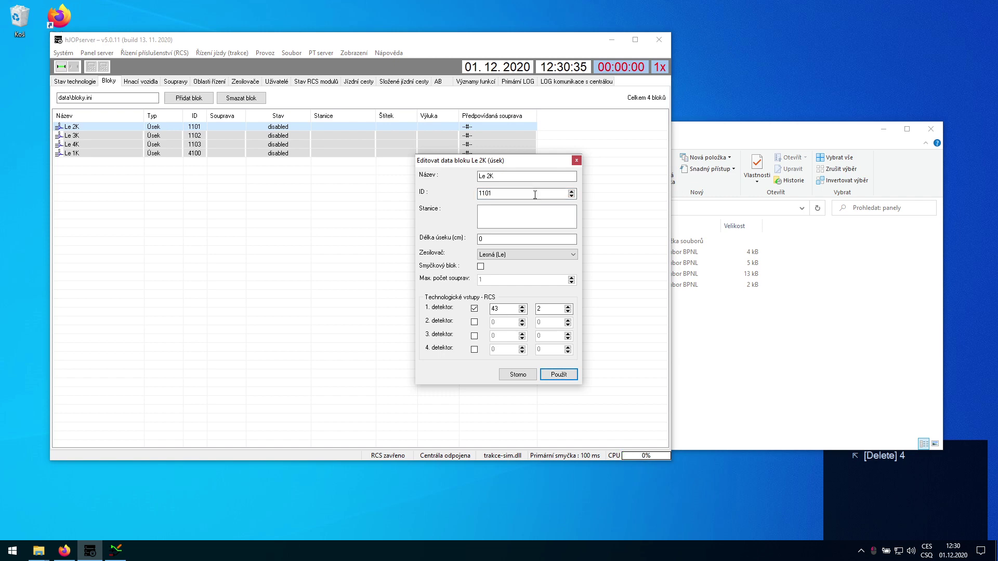
pyautogui.press('Delete')
pyautogui.write('4')
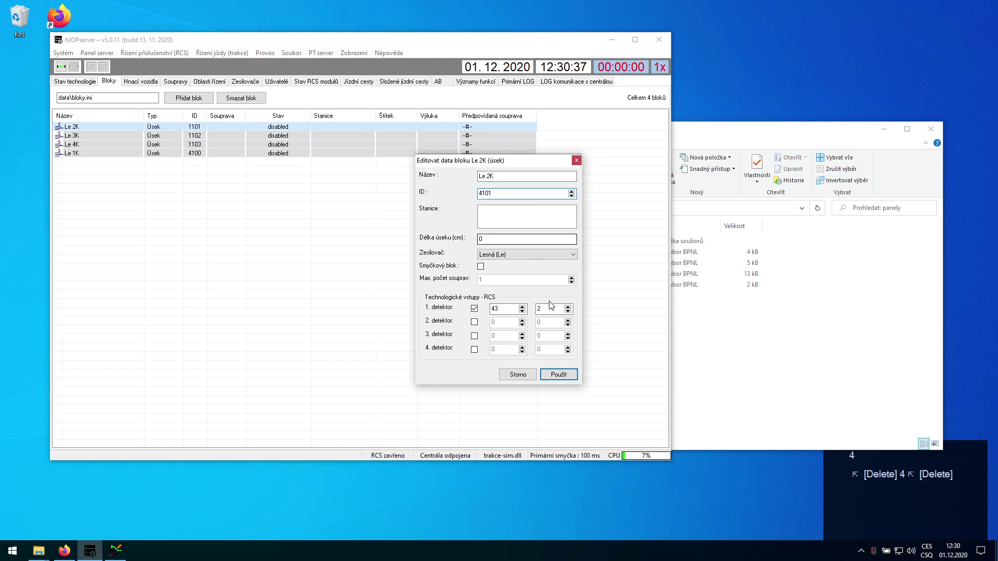
pyautogui.click(558, 375)
# Step: Set the ID of block Le 3K to 4102 and apply the change
pyautogui.doubleClick(198, 127)
pyautogui.click(525, 194)
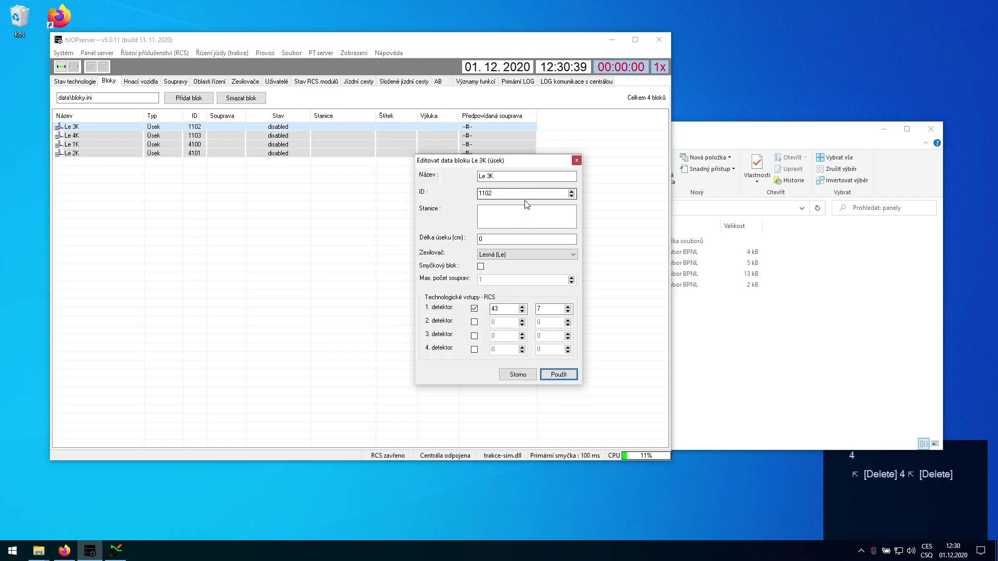
pyautogui.press('Home')
pyautogui.press('Delete')
pyautogui.write('4')
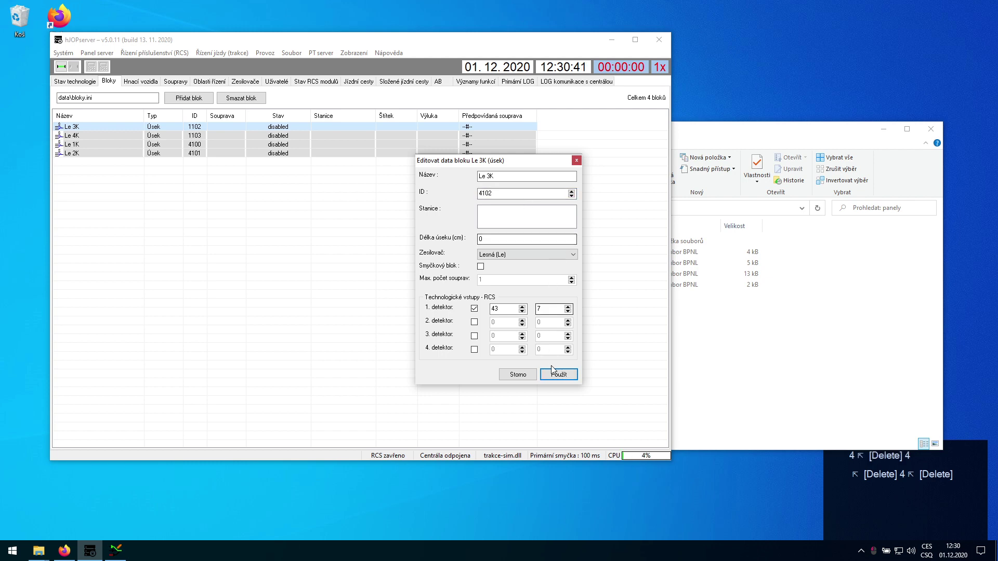
pyautogui.click(559, 374)
# Step: Set the ID of block Le 4K to 4103 and apply the change
pyautogui.press('Down')
pyautogui.press('Up')
pyautogui.press('Return')
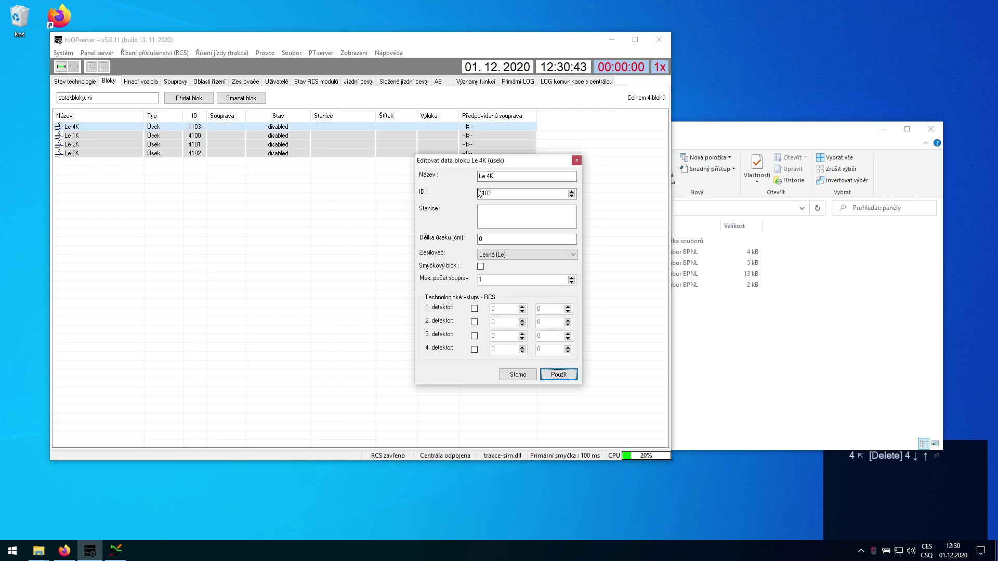
pyautogui.click(517, 193)
pyautogui.press('Home')
pyautogui.press('Delete')
pyautogui.write('4')
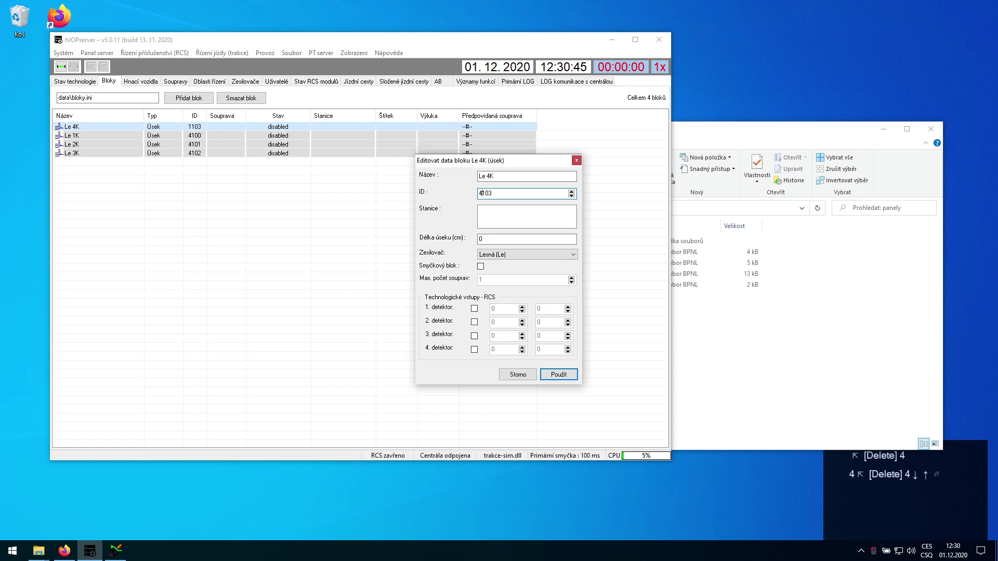
pyautogui.click(558, 375)
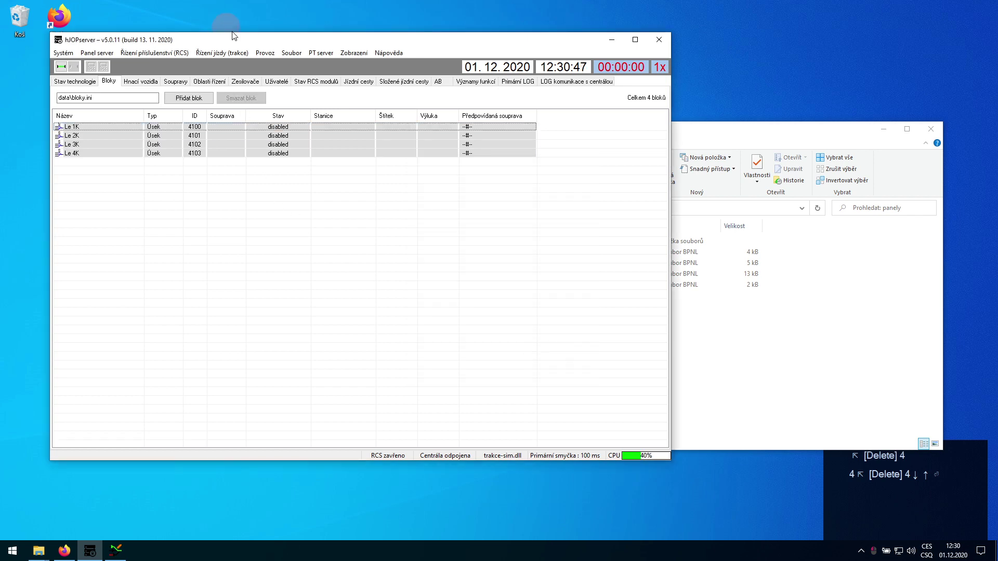
# Step: Save the server data with the renumbered Lesná track blocks
pyautogui.click(292, 53)
pyautogui.click(305, 65)
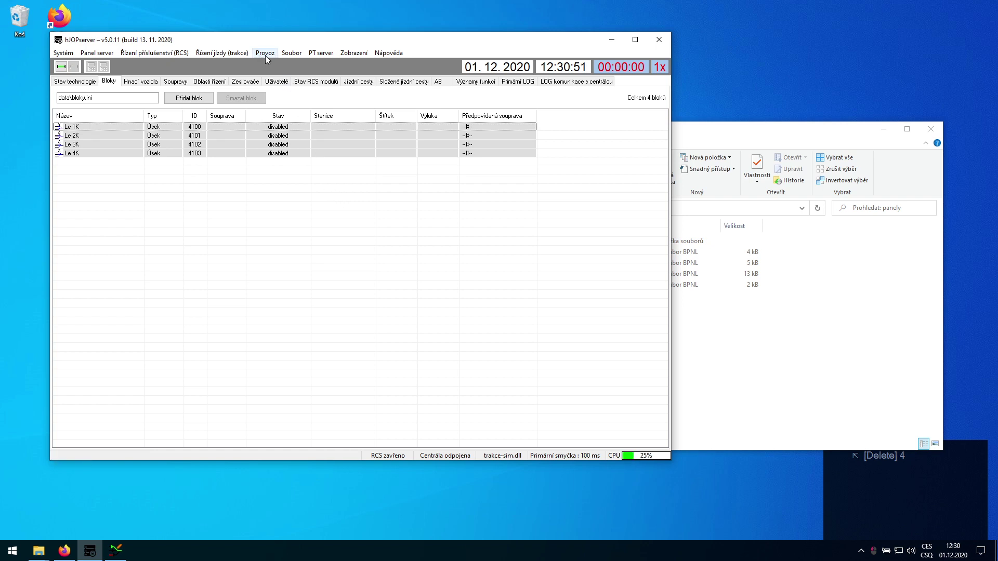
pyautogui.click(299, 54)
pyautogui.click(304, 64)
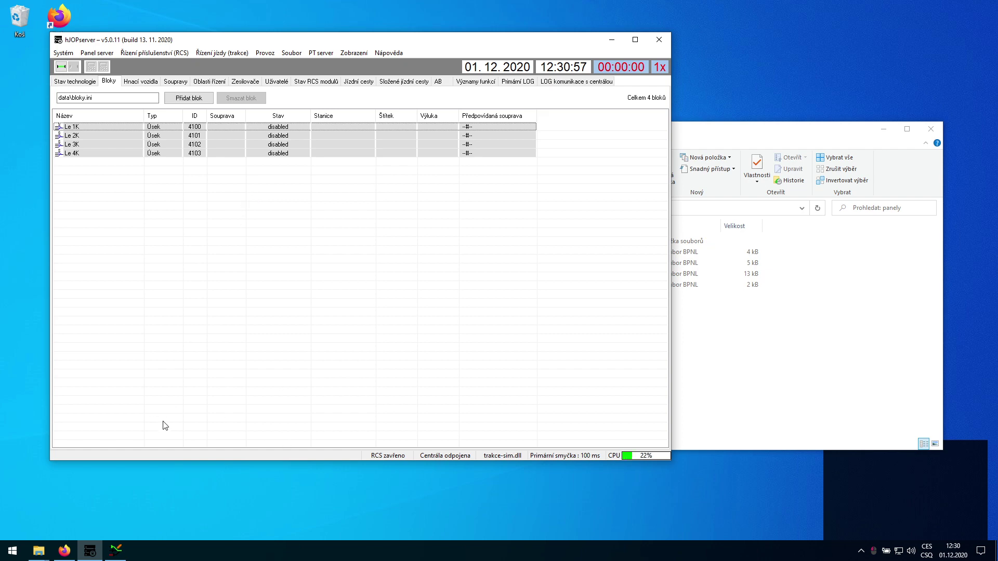
# Step: Create a new Výhybka (turnout) block with ID 4000 and name it Le 1
pyautogui.click(189, 98)
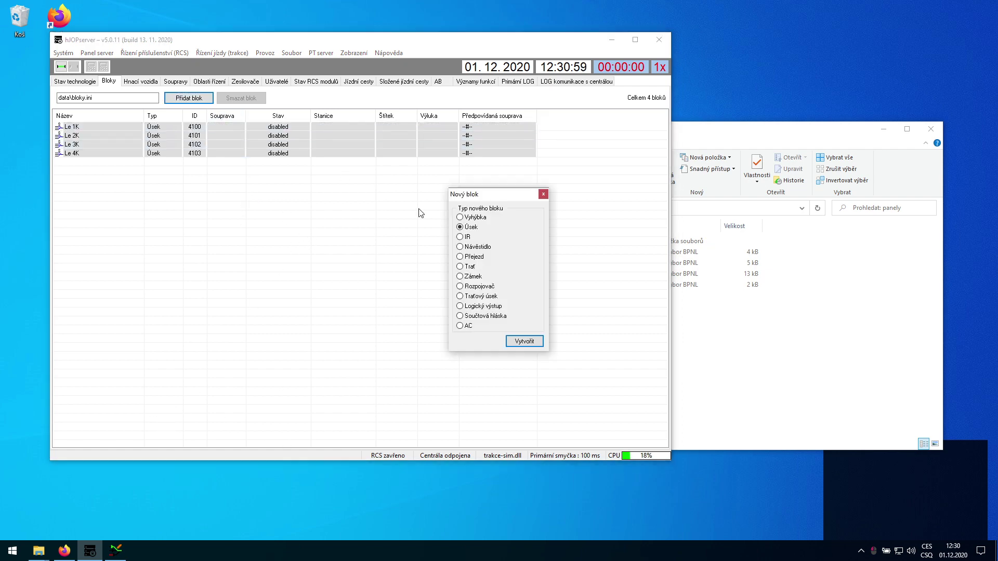
pyautogui.click(525, 341)
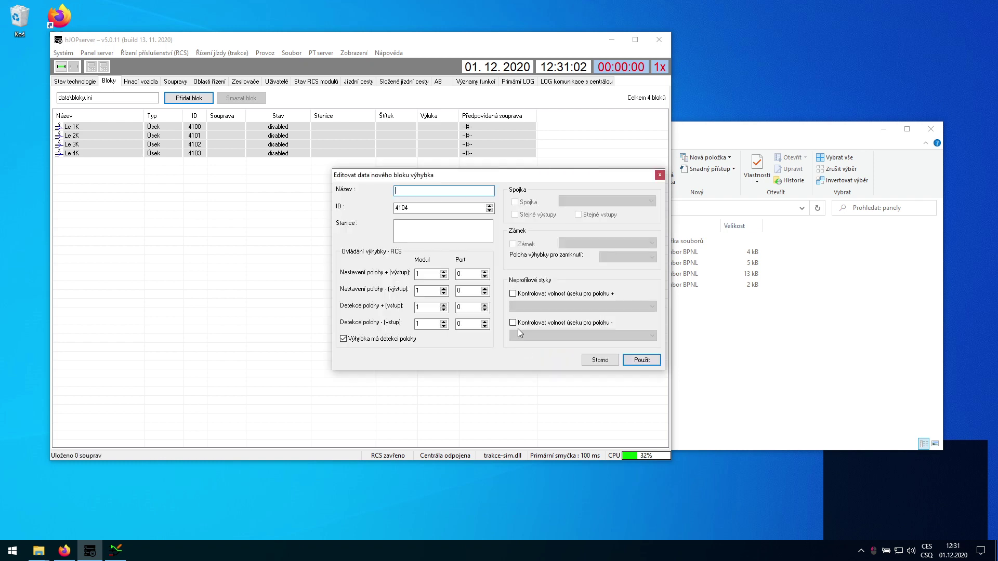
pyautogui.click(433, 208)
pyautogui.hotkey('shift', 'End')
pyautogui.write('4000')
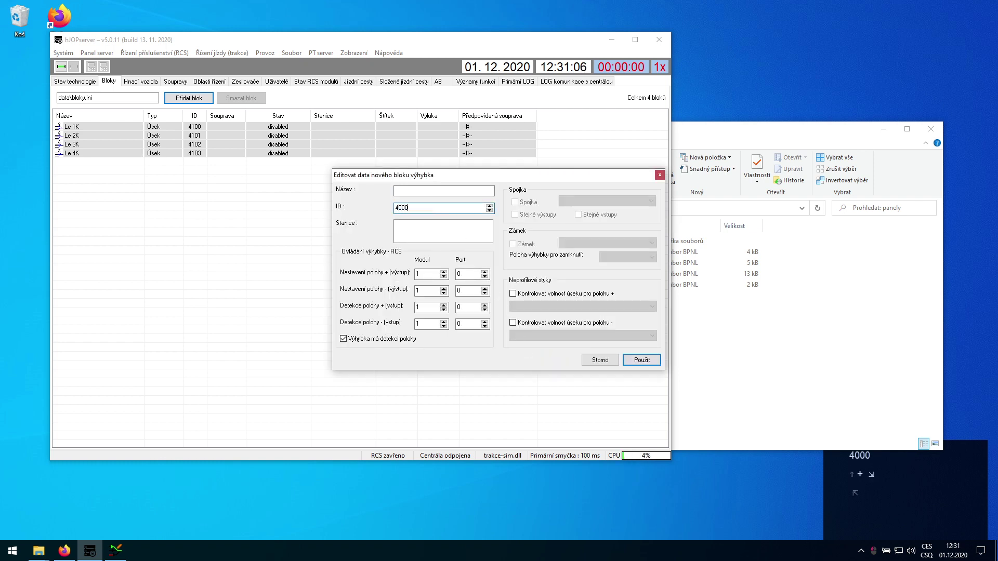
pyautogui.hotkey('shift', 'Tab')
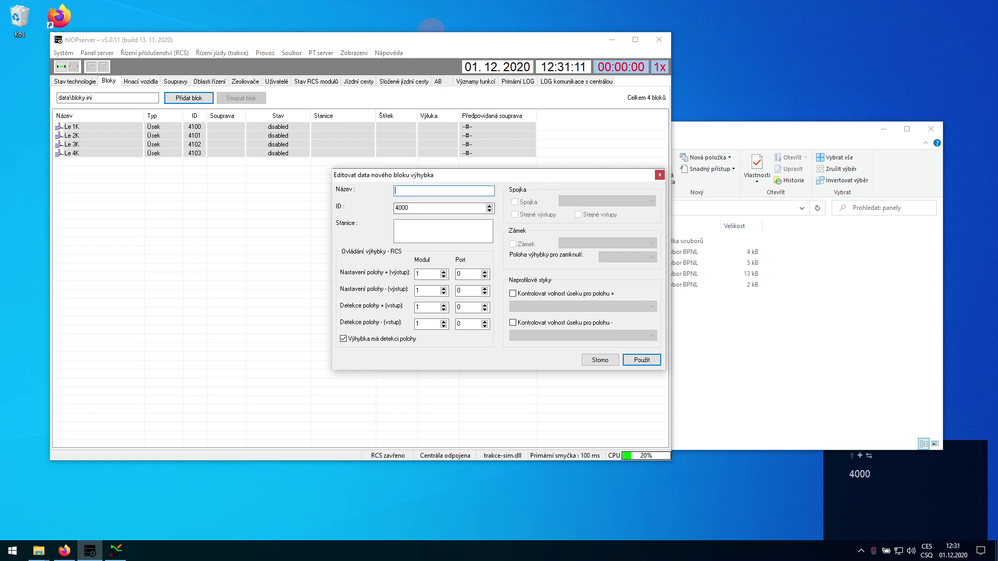
pyautogui.write('Le')
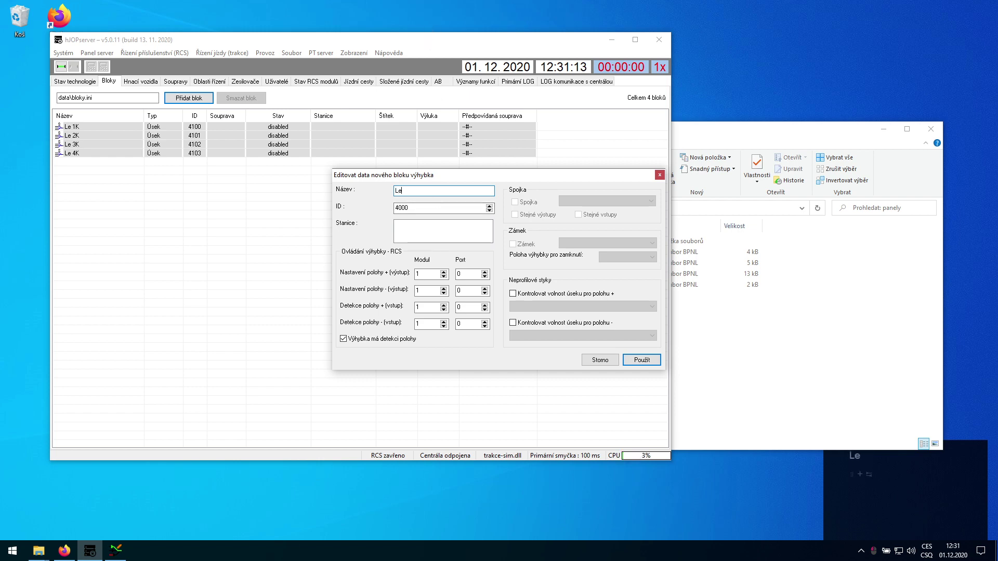
pyautogui.write(' 1')
# Step: Go through Le 1's RCS module fields and switch its position detection off and back on
pyautogui.click(430, 276)
pyautogui.click(432, 290)
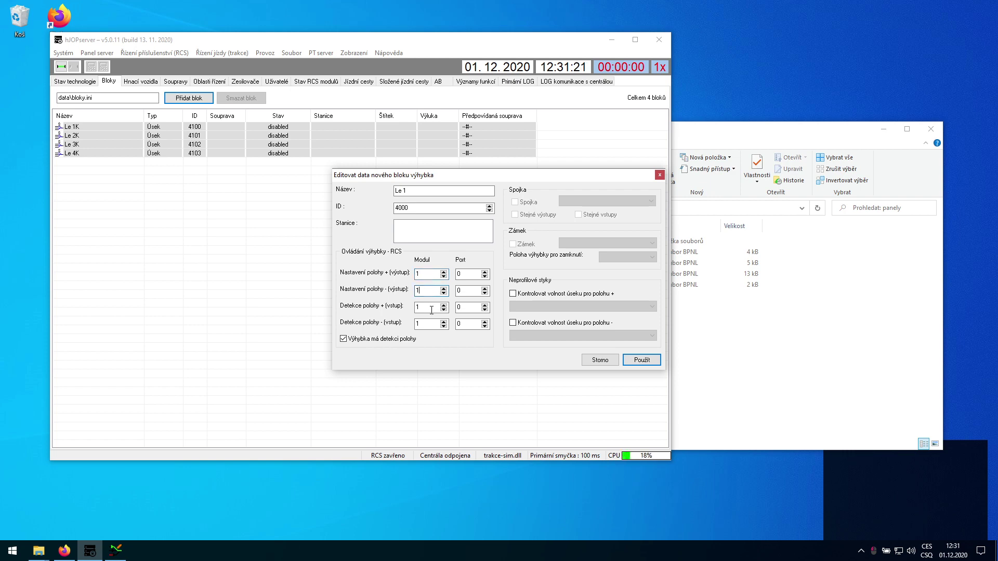
pyautogui.click(429, 311)
pyautogui.click(405, 341)
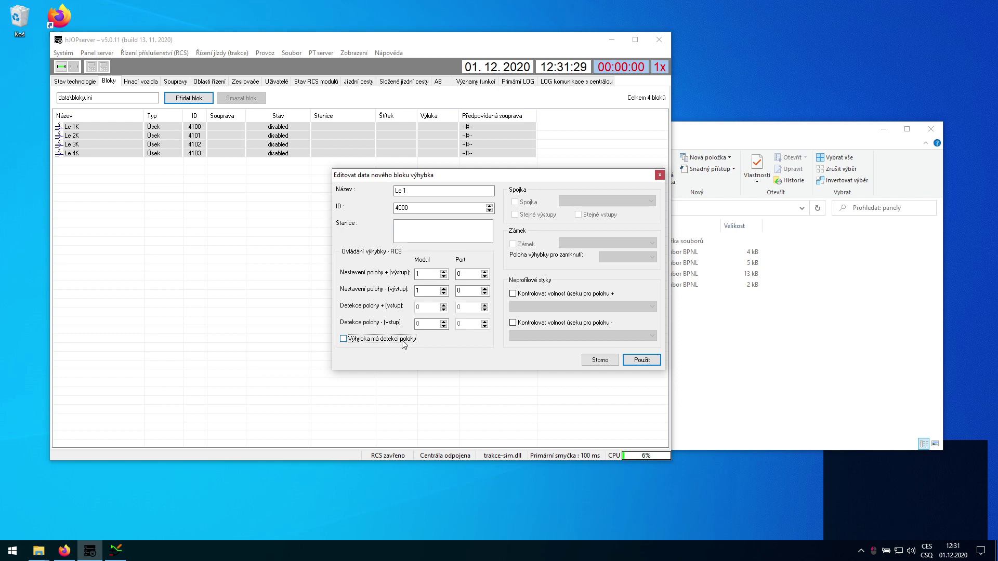
pyautogui.click(403, 342)
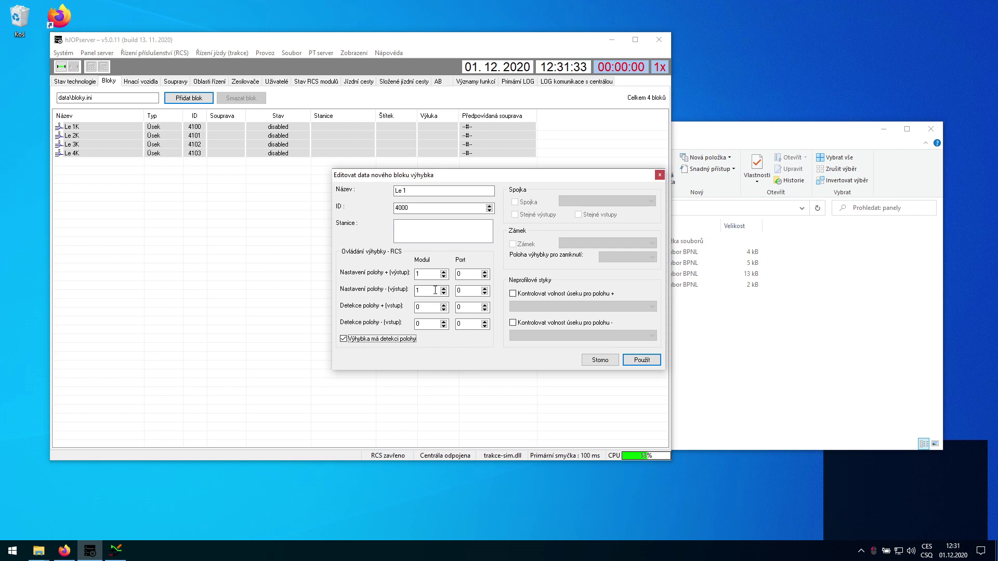
# Step: Set Le 1's position outputs to module 44, with port 15 for plus and port 14 for minus
pyautogui.moveTo(424, 274); pyautogui.dragTo(395, 280)
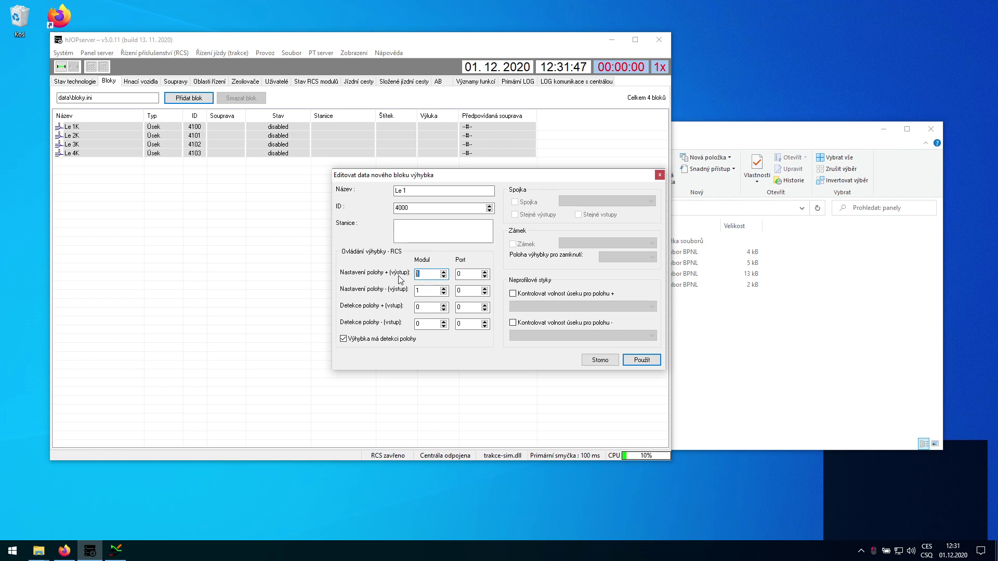
pyautogui.write('44')
pyautogui.press('Tab')
pyautogui.write('15')
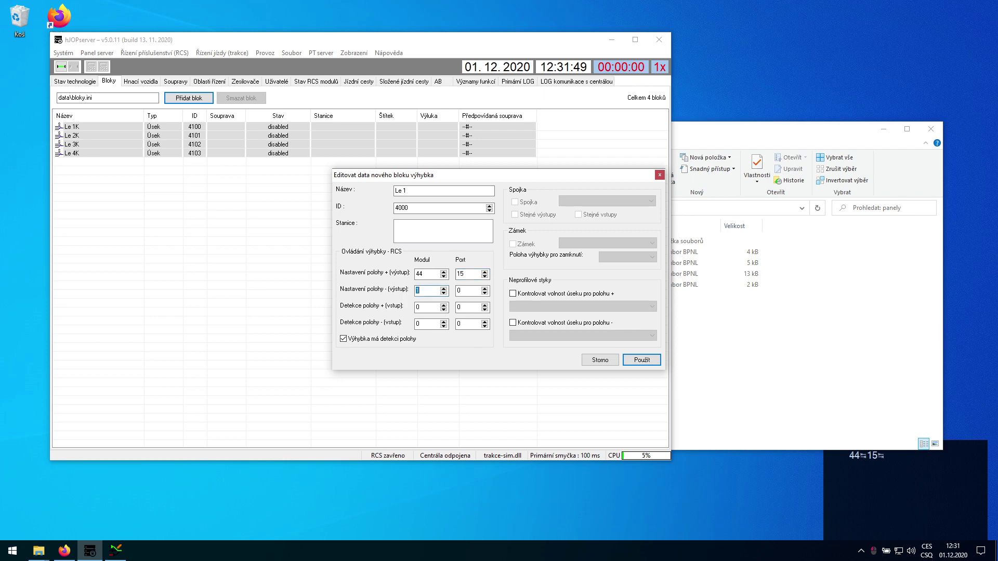
pyautogui.write('44')
pyautogui.press('Tab')
pyautogui.write('14')
# Step: Set Le 1's detection inputs to module 44, with port 14 for plus and port 15 for minus
pyautogui.press('Tab')
pyautogui.write('44')
pyautogui.press('Tab')
pyautogui.write('44')
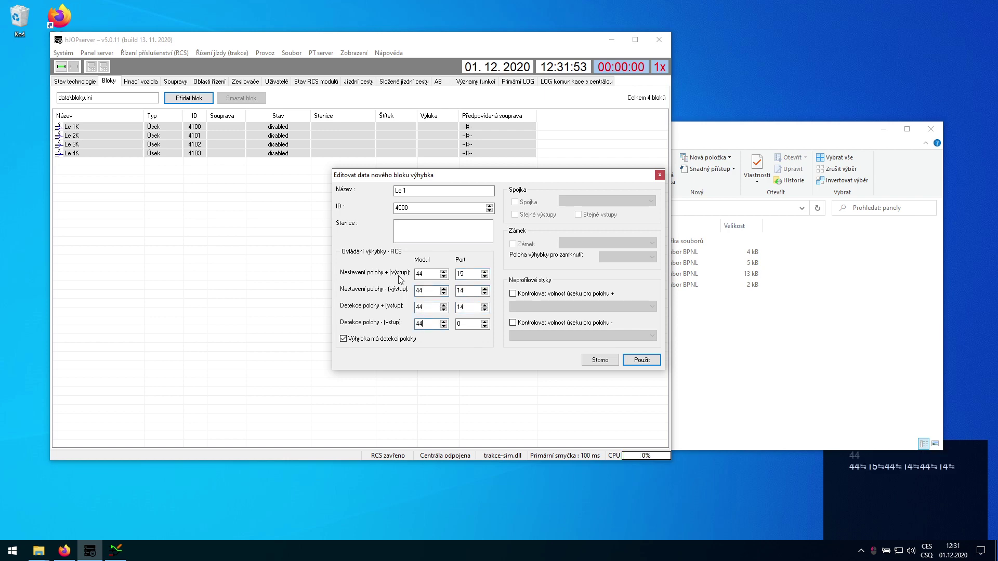
pyautogui.press('Tab')
pyautogui.write('15')
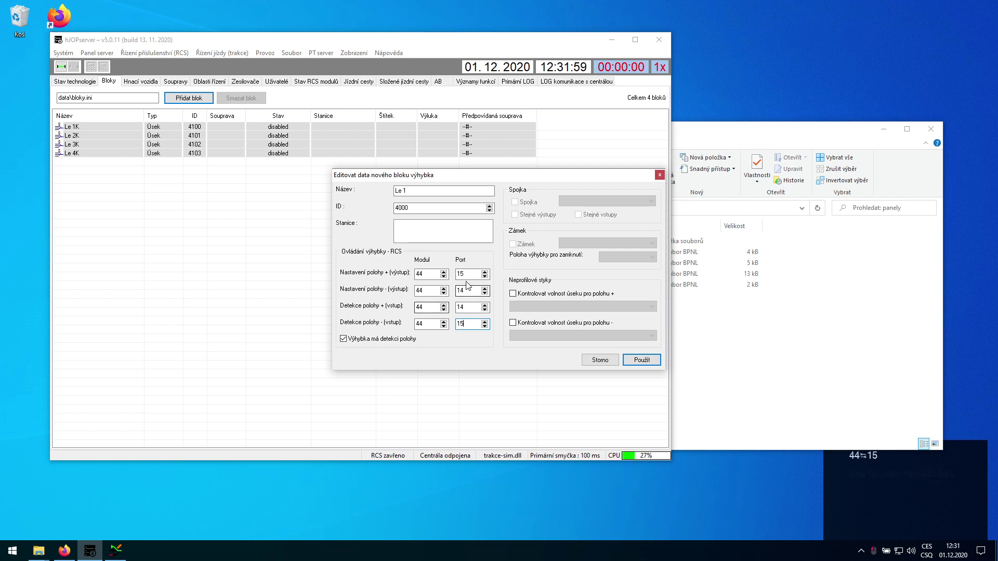
# Step: Swap Le 1's ports: plus output 14, minus output 15, plus detection 15 and minus detection 14
pyautogui.moveTo(464, 274); pyautogui.dragTo(446, 276)
pyautogui.write('14')
pyautogui.press('Tab')
pyautogui.press('Tab')
pyautogui.write('15')
pyautogui.press('Tab')
pyautogui.press('Tab')
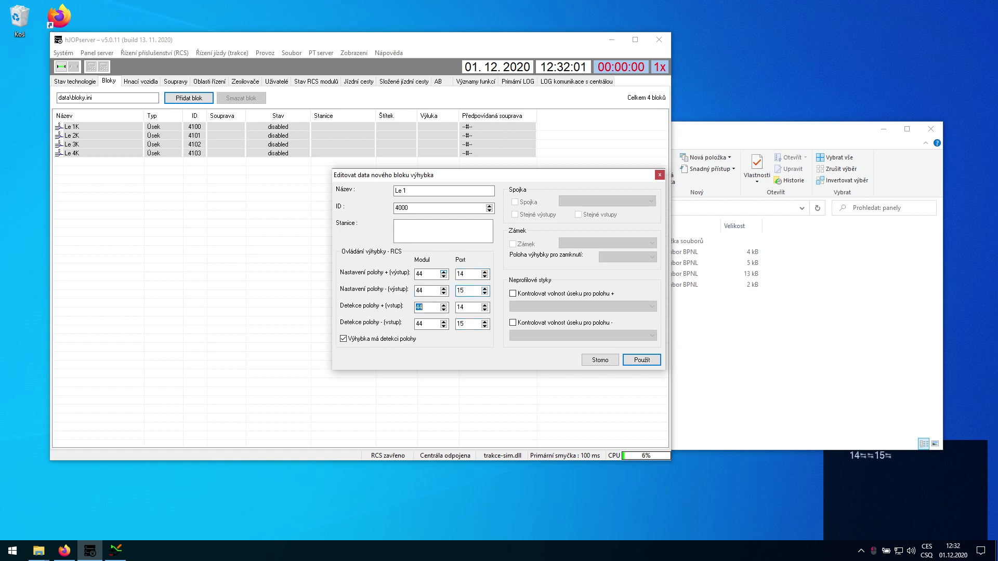
pyautogui.write('15')
pyautogui.press('Tab')
pyautogui.press('Tab')
pyautogui.write('14')
# Step: Review Le 1's output modules and ports, and consult the XpressNET library wiki's addressing section in Firefox
pyautogui.doubleClick(426, 274)
pyautogui.doubleClick(435, 290)
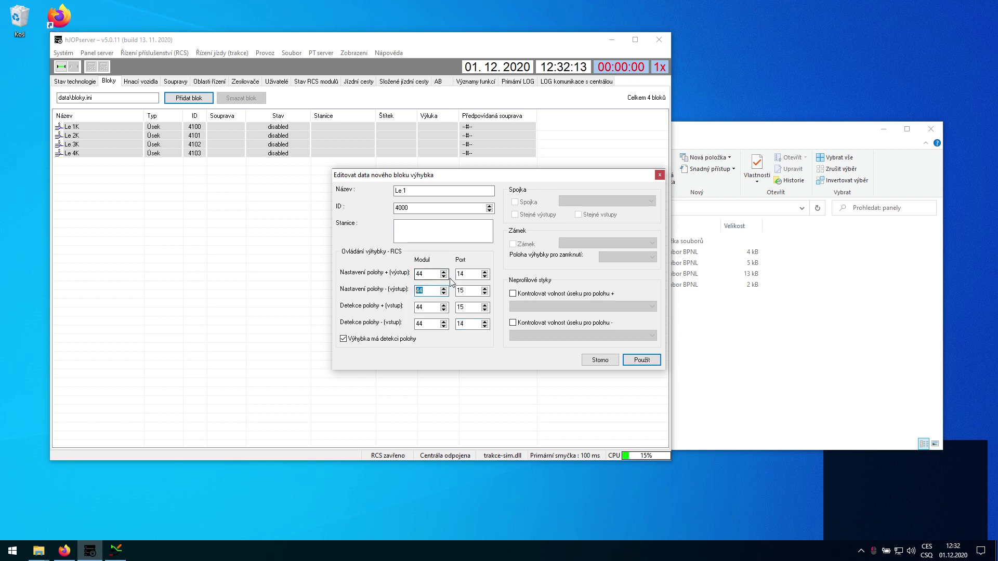
pyautogui.doubleClick(471, 291)
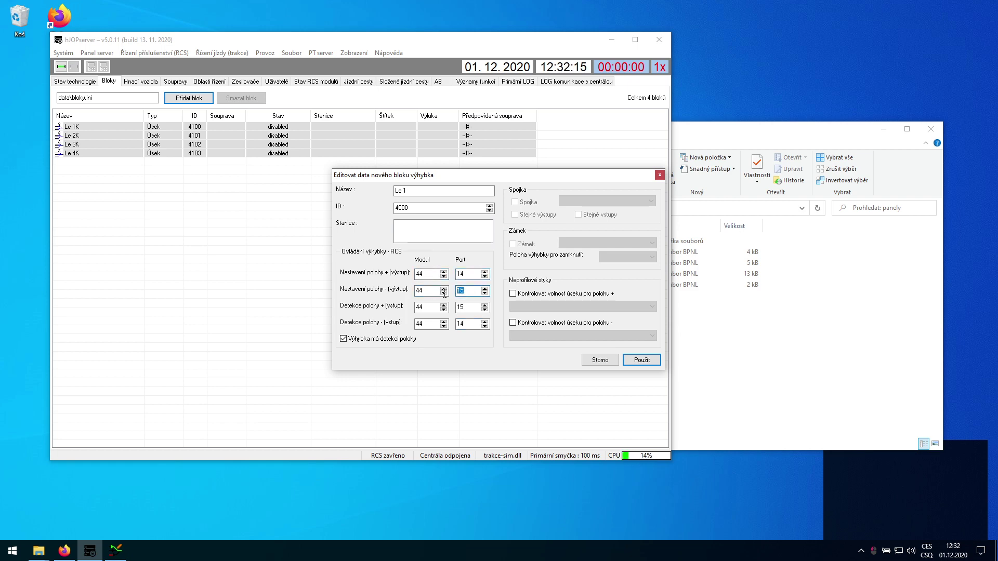
pyautogui.click(473, 274)
pyautogui.click(65, 551)
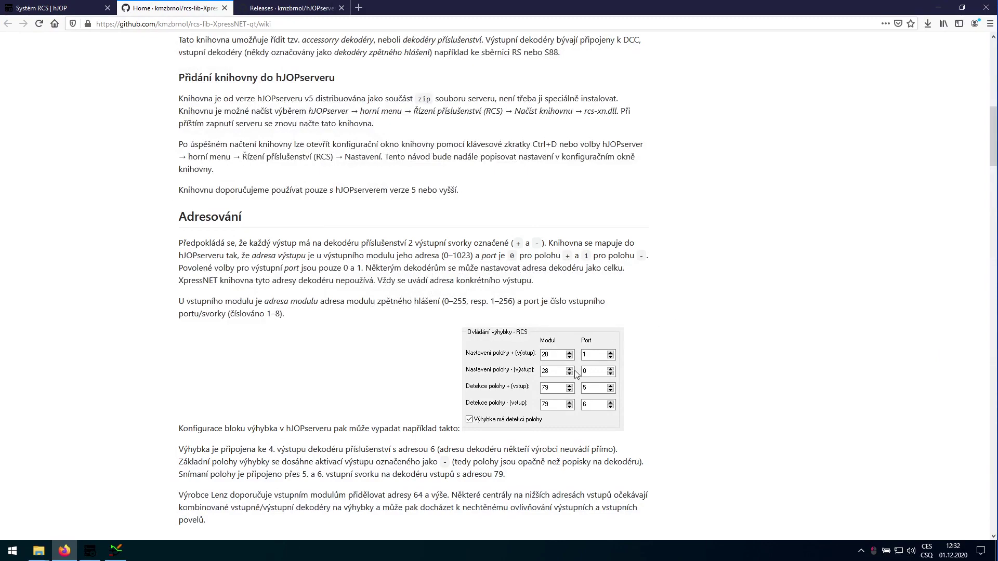
# Step: Leave the XpressNET wiki, return to hJOPserver and apply the entered data to create turnout block Le 1
pyautogui.scroll(10, 489, 338)
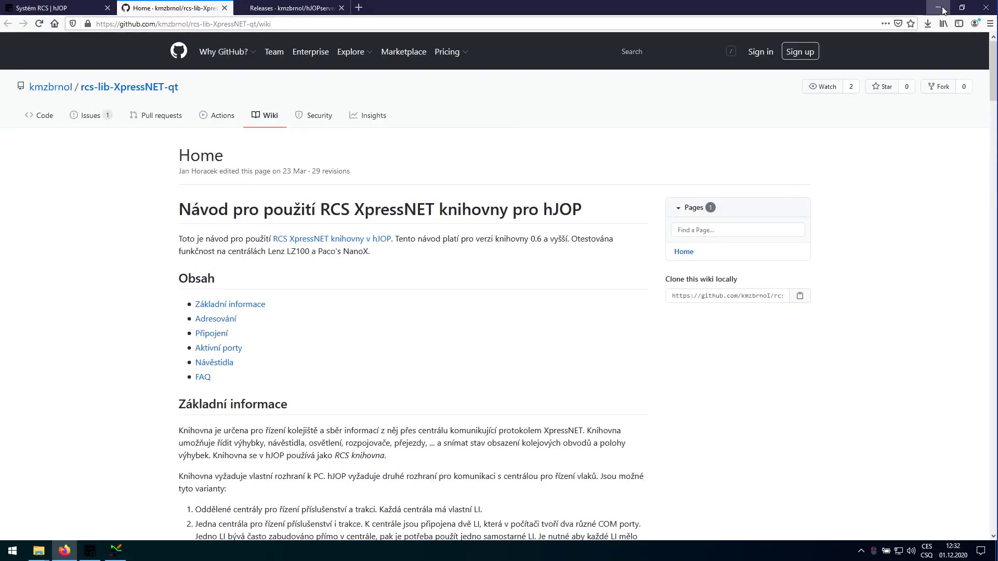
pyautogui.click(940, 8)
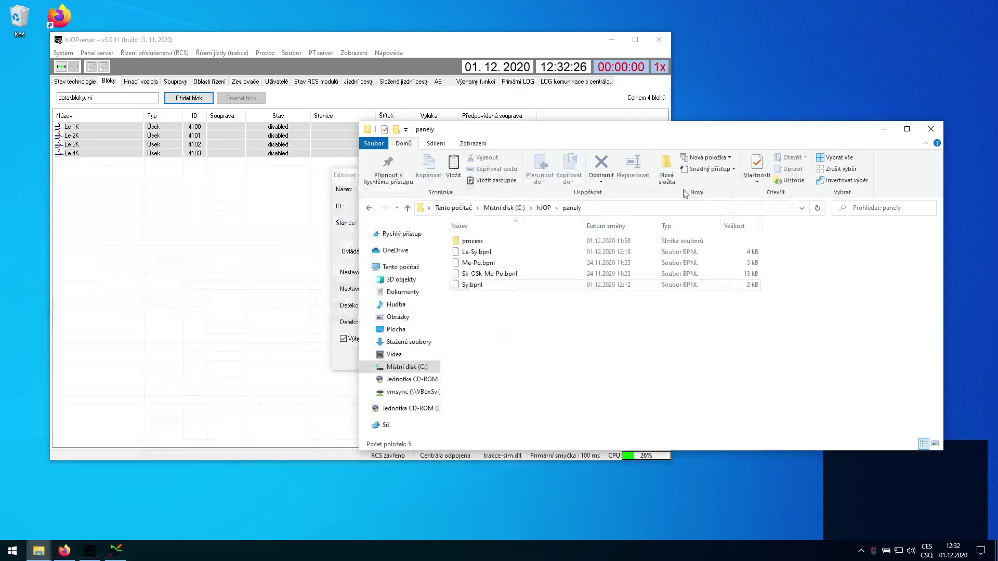
pyautogui.click(64, 551)
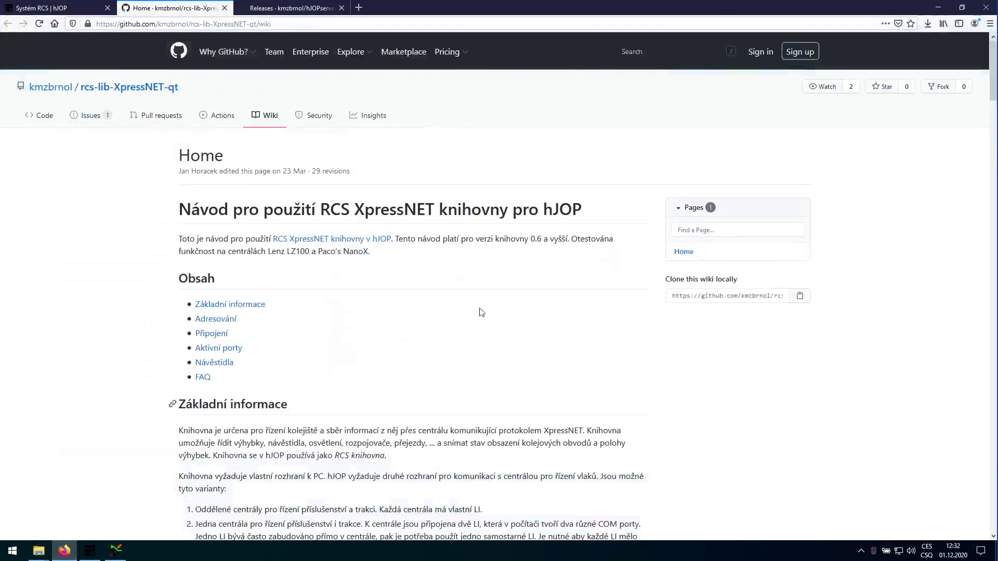
pyautogui.click(944, 8)
pyautogui.click(351, 178)
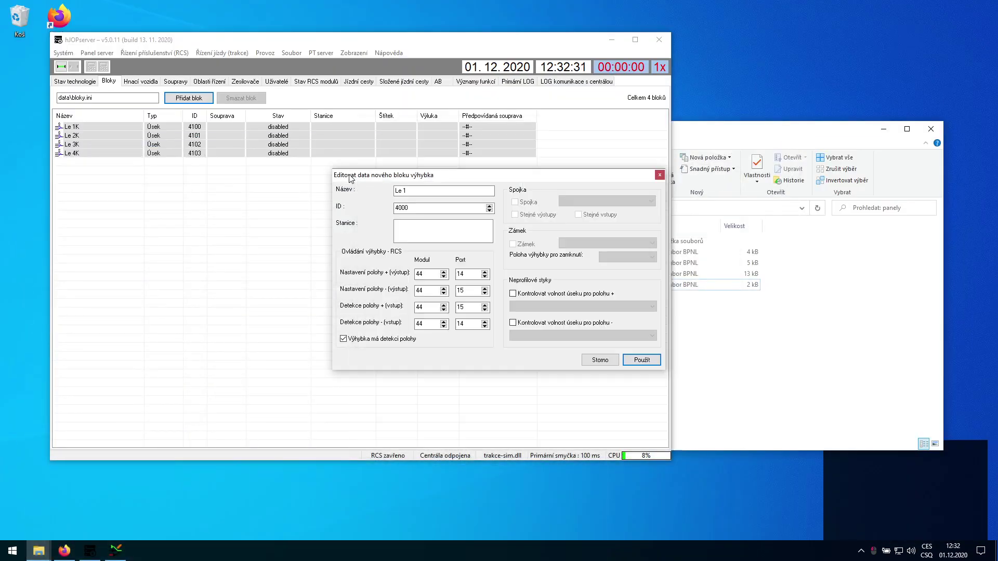
pyautogui.click(641, 361)
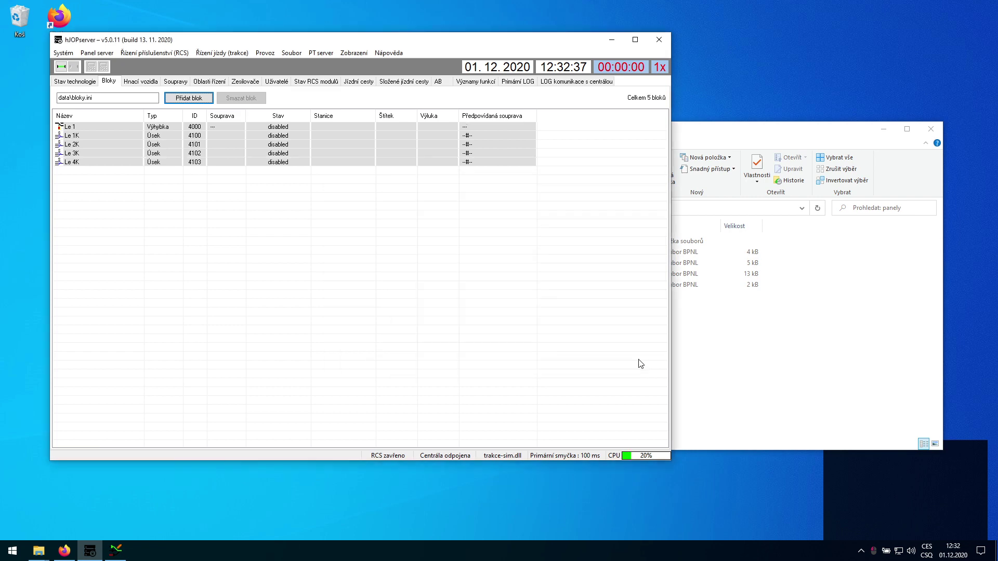
# Step: Reopen the data of turnout block Le 1 to review its settings, and close it without changes
pyautogui.click(211, 128)
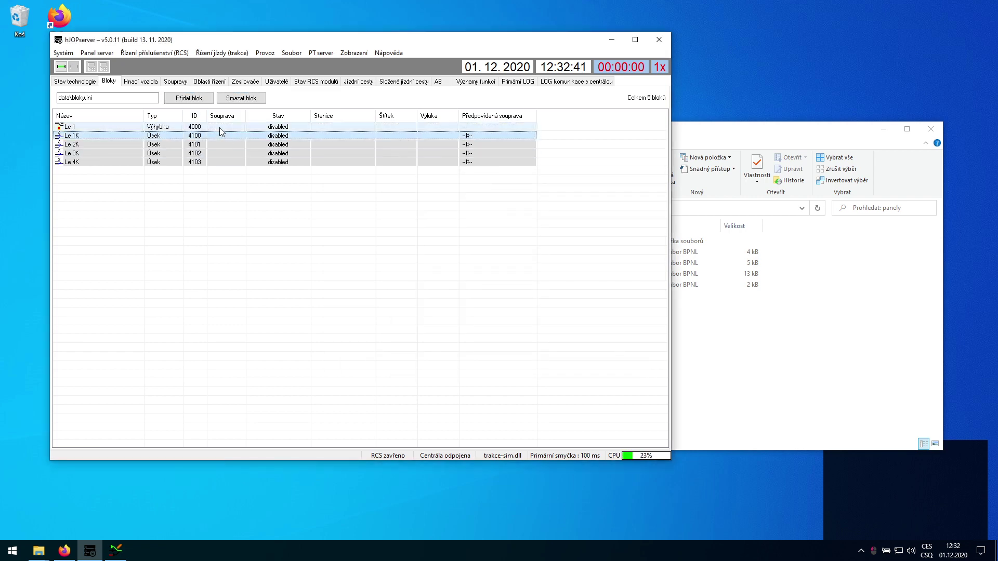
pyautogui.doubleClick(220, 126)
pyautogui.click(659, 175)
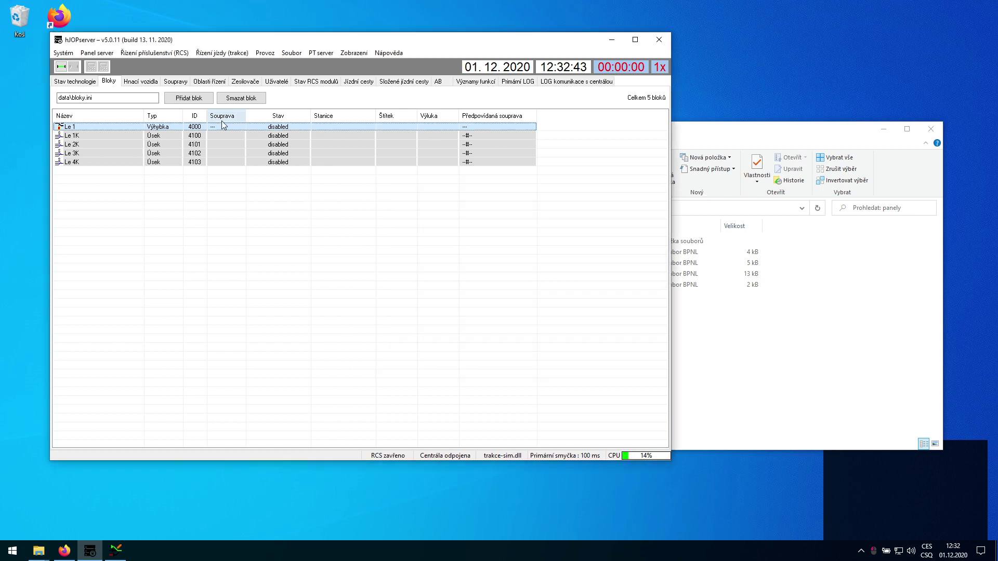
pyautogui.doubleClick(194, 127)
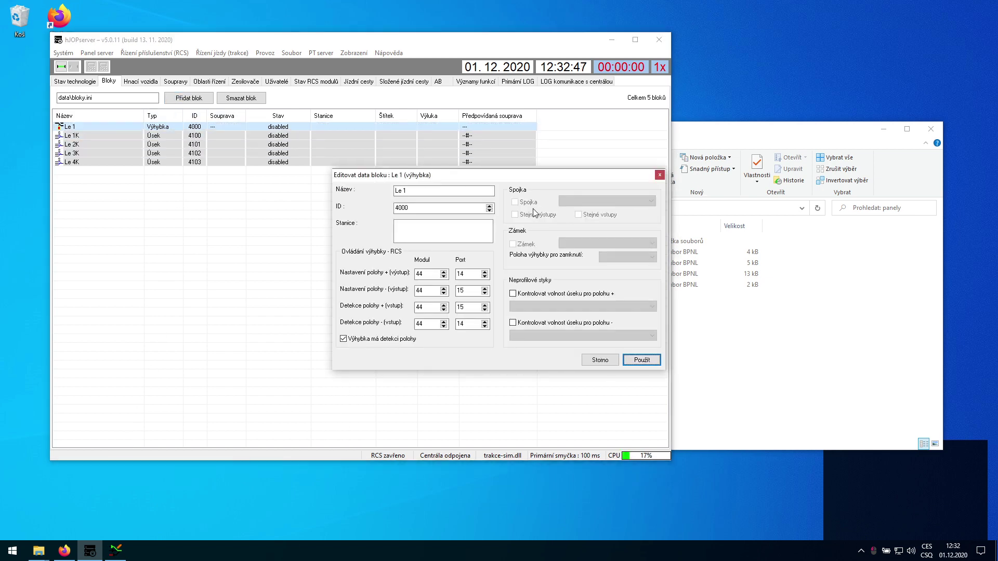
pyautogui.click(659, 176)
pyautogui.click(585, 159)
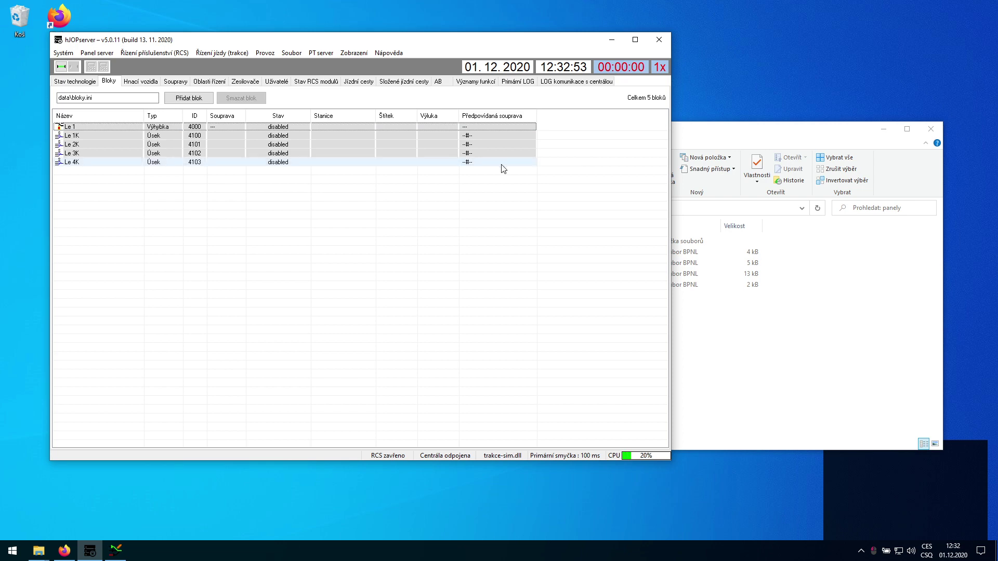
# Step: Check the Le-Sy.bpnl track plan in hJOPeditor, and save all configuration data in hJOPserver
pyautogui.click(64, 551)
pyautogui.click(64, 552)
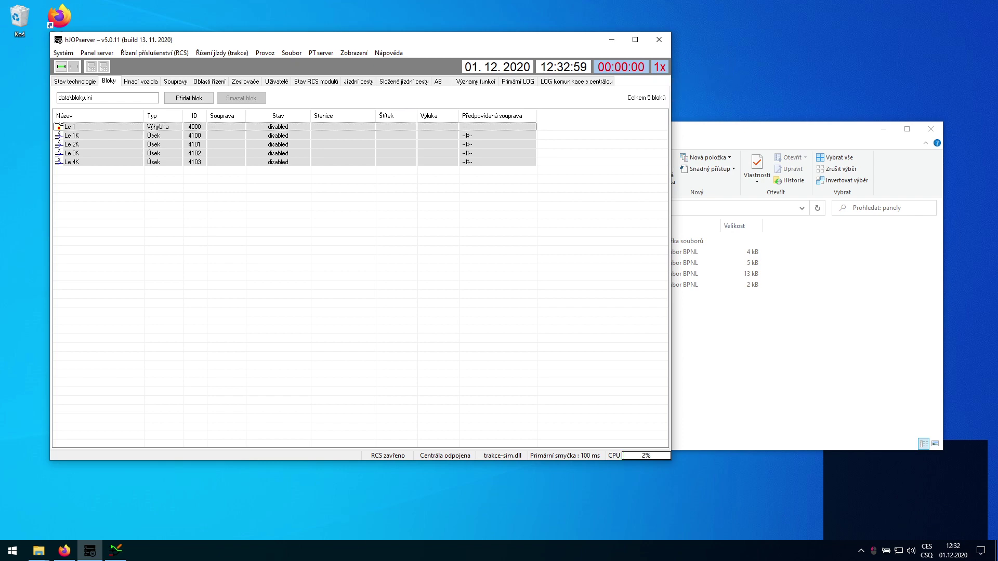
pyautogui.click(116, 551)
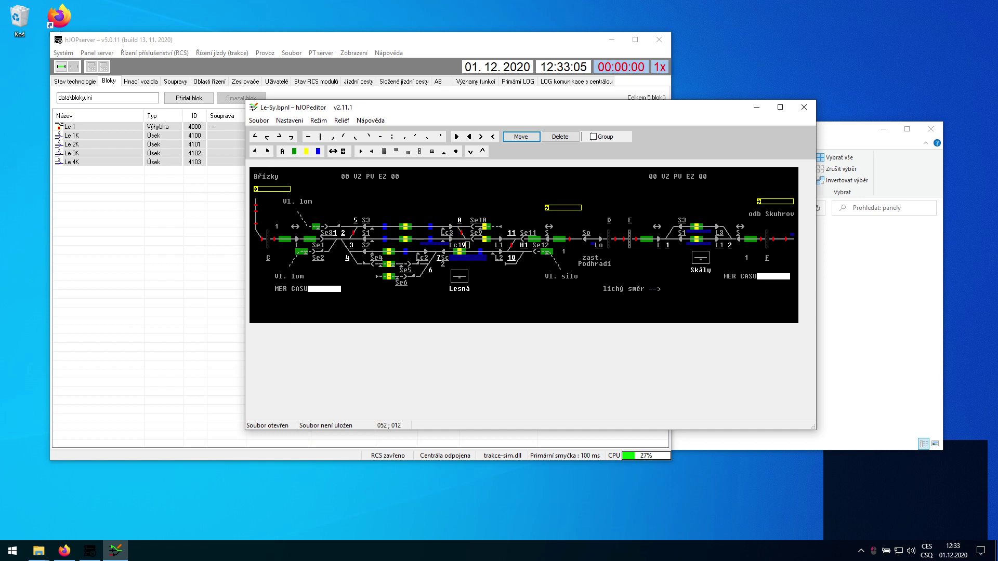
pyautogui.click(433, 41)
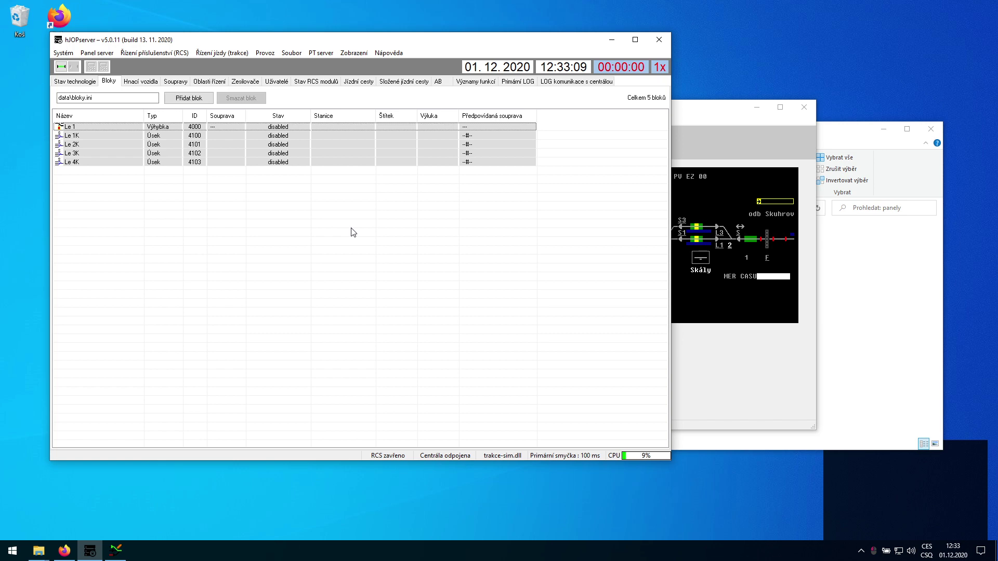
pyautogui.click(292, 52)
pyautogui.click(302, 63)
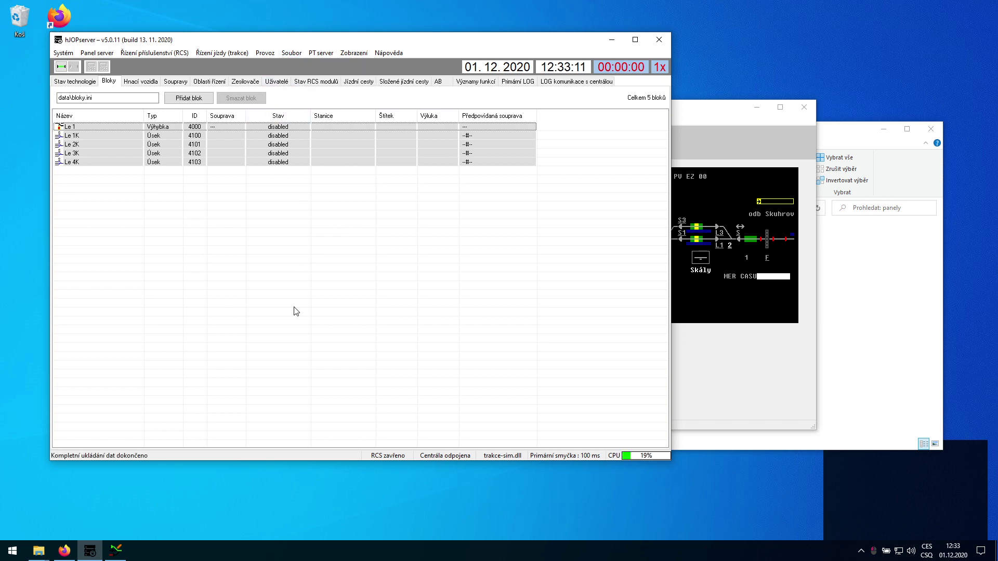
pyautogui.click(135, 518)
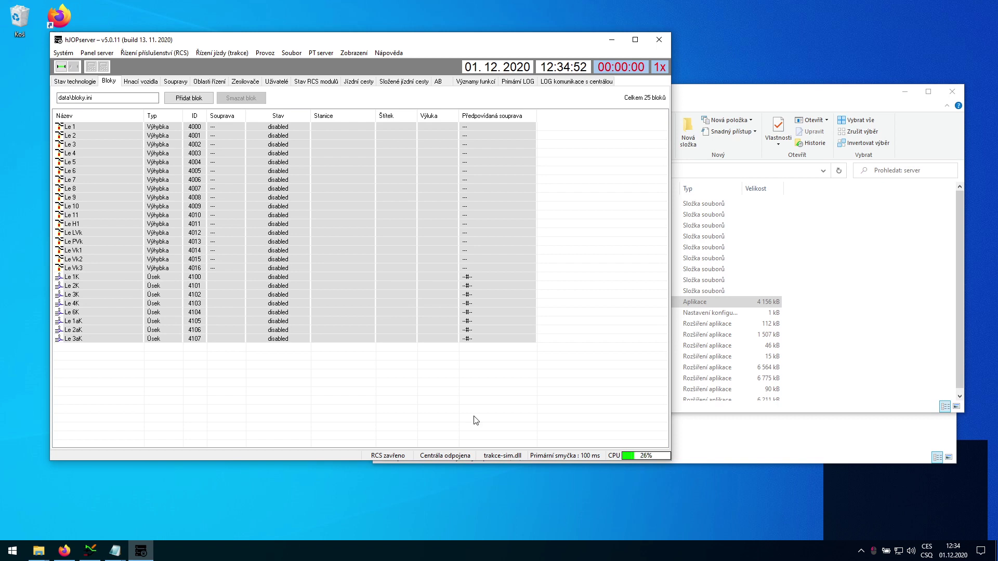
# Step: Examine how turnout blocks Le 8 and Le 9 are coupled, including their shared outputs and inputs
pyautogui.click(84, 197)
pyautogui.doubleClick(84, 196)
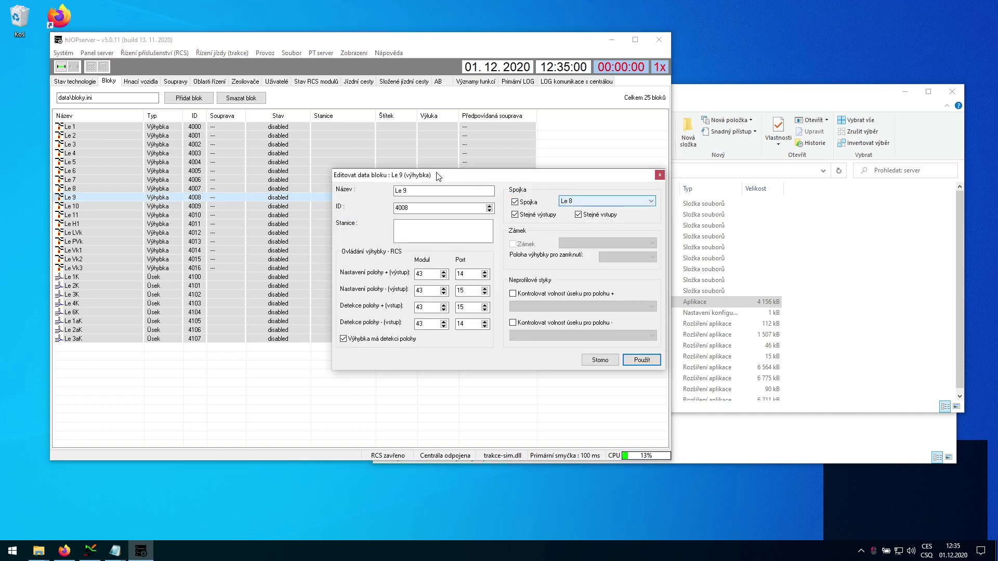
pyautogui.click(660, 175)
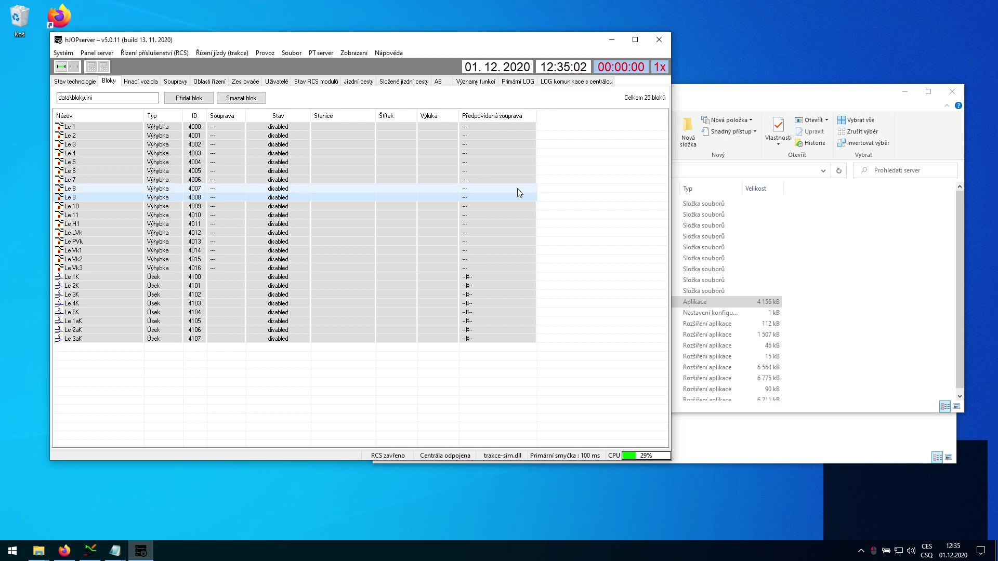
pyautogui.doubleClick(517, 188)
pyautogui.click(582, 200)
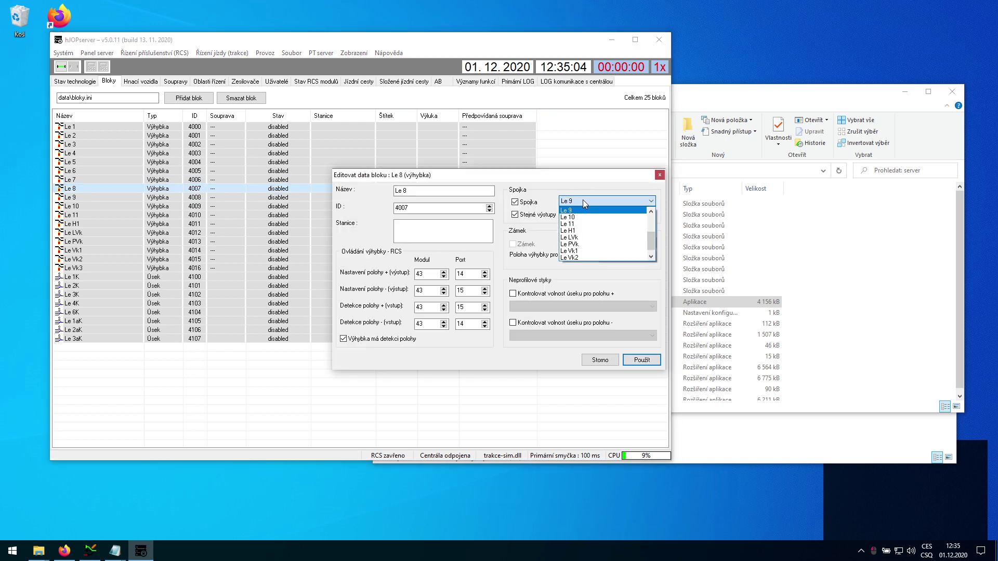
pyautogui.click(585, 200)
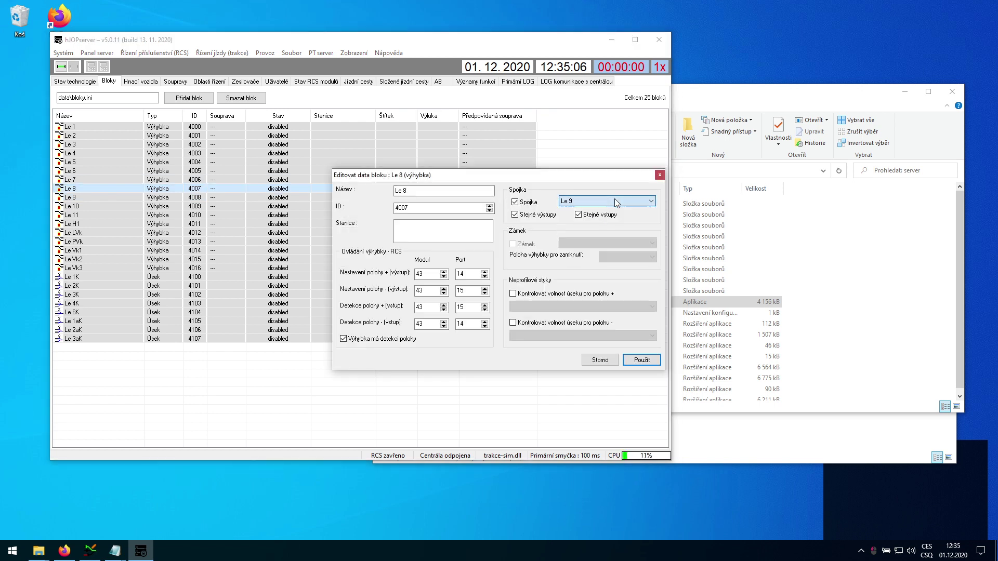
pyautogui.click(659, 175)
pyautogui.click(501, 197)
pyautogui.doubleClick(500, 197)
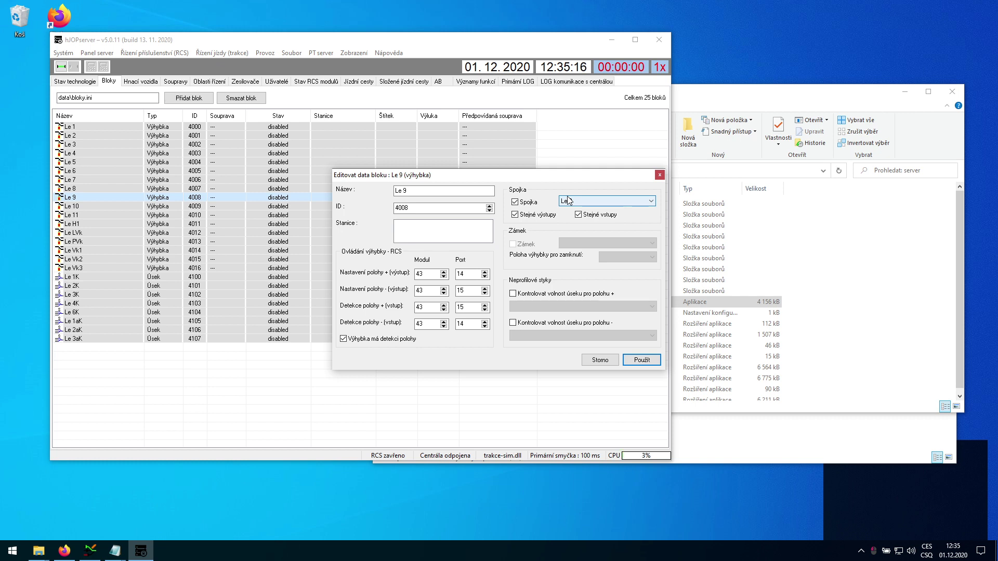
pyautogui.write('8')
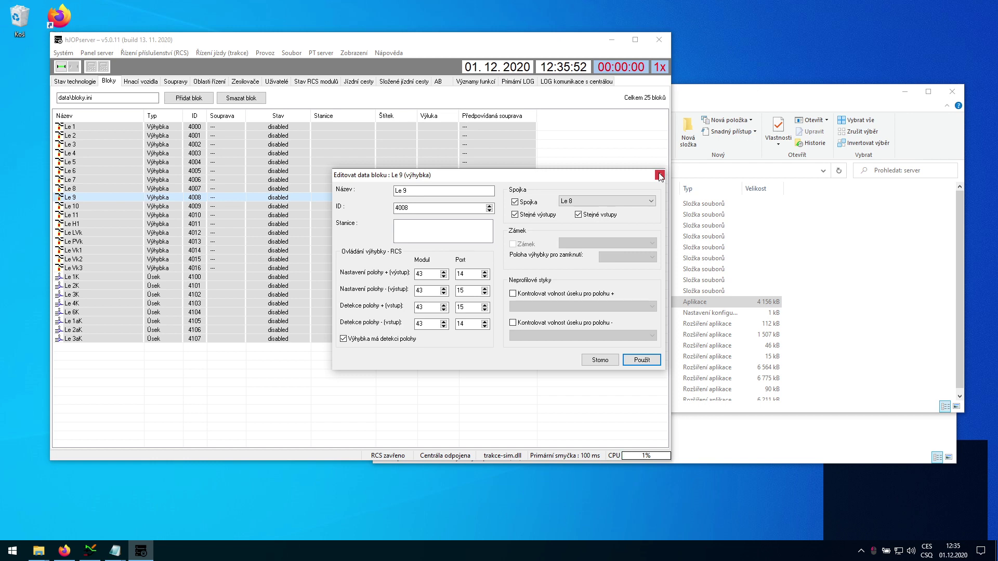
pyautogui.click(659, 175)
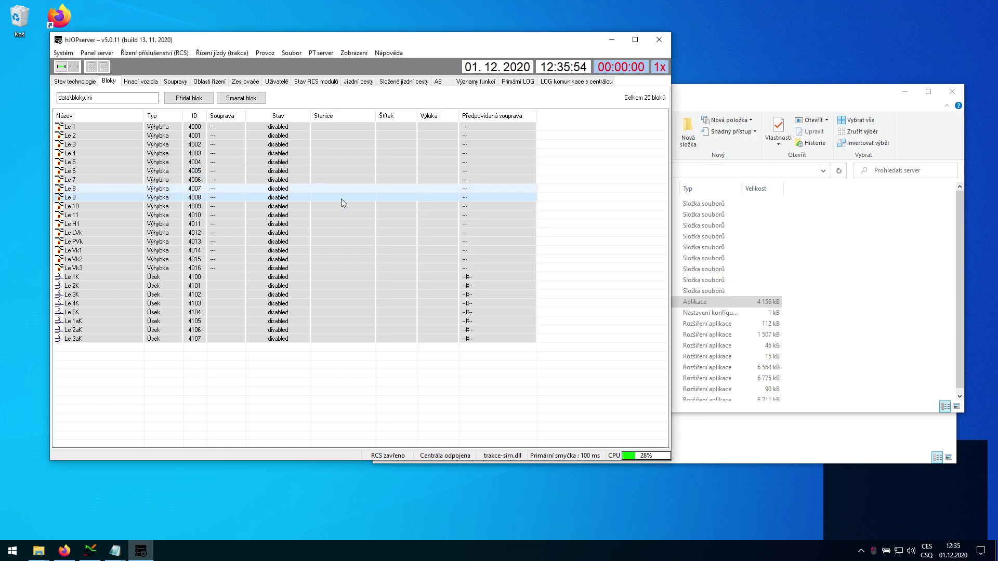
# Step: Examine the coupling and position-detection settings of derailer blocks Le LVk and Le PVk
pyautogui.doubleClick(347, 233)
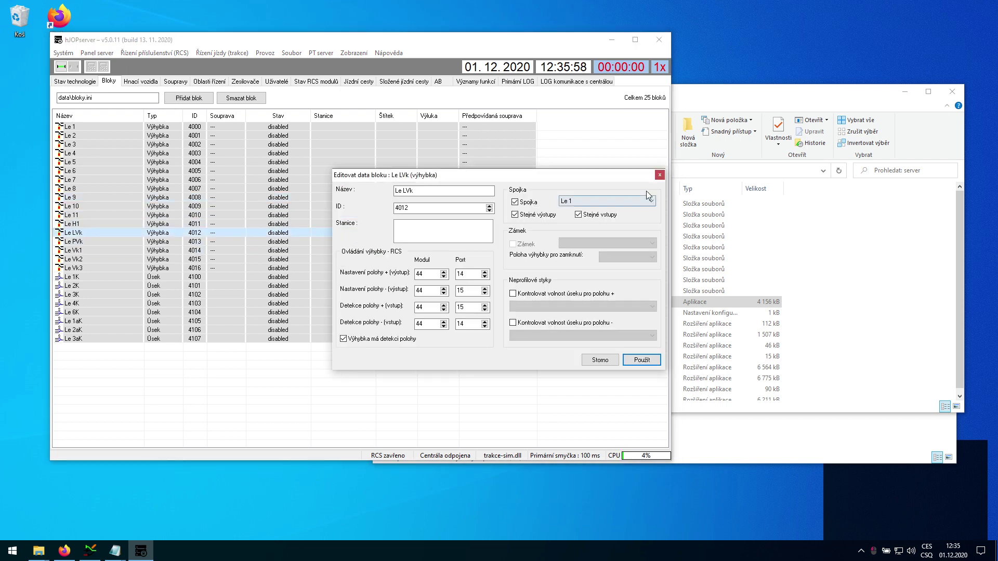
pyautogui.click(659, 175)
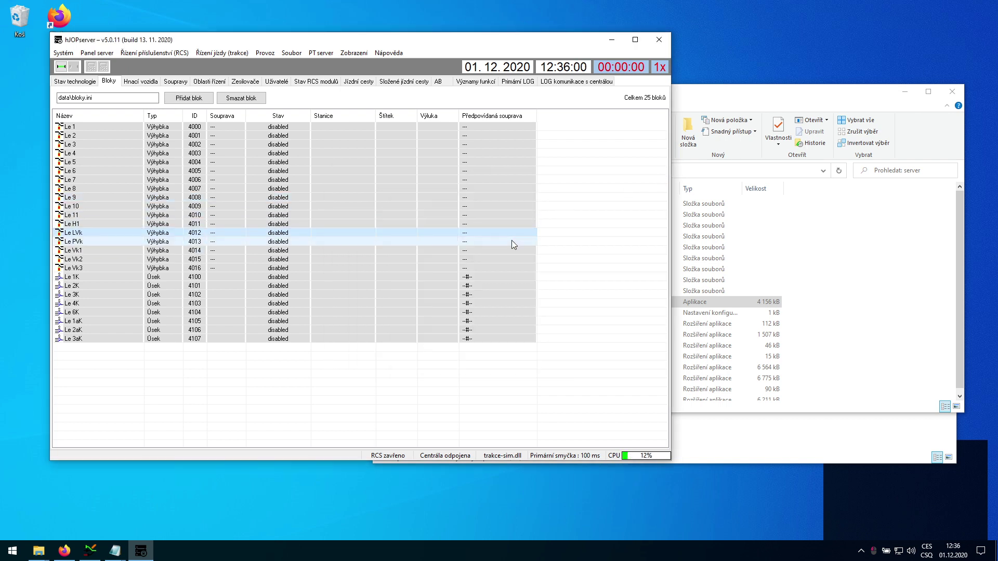
pyautogui.click(512, 241)
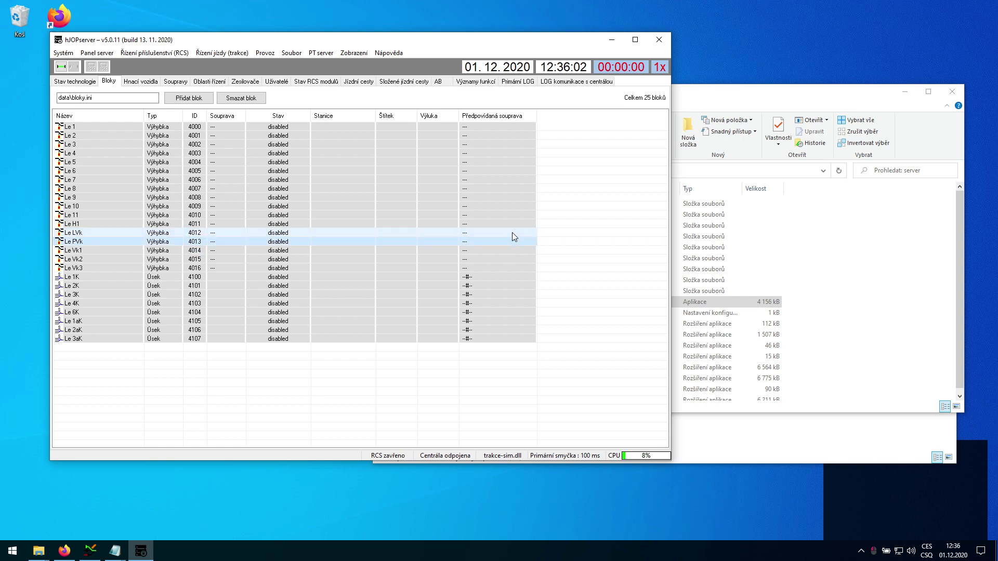
pyautogui.doubleClick(512, 241)
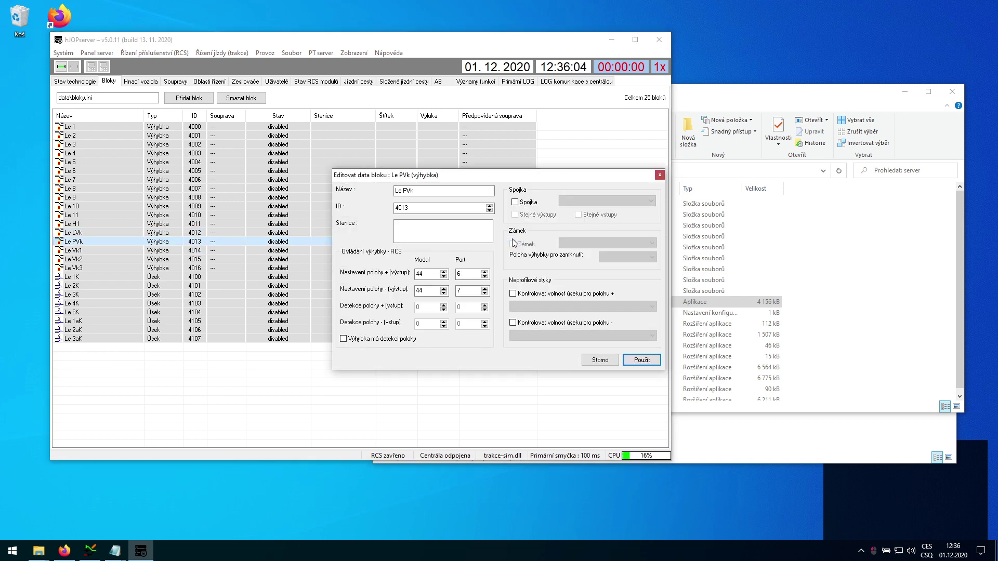
pyautogui.click(659, 177)
pyautogui.doubleClick(428, 232)
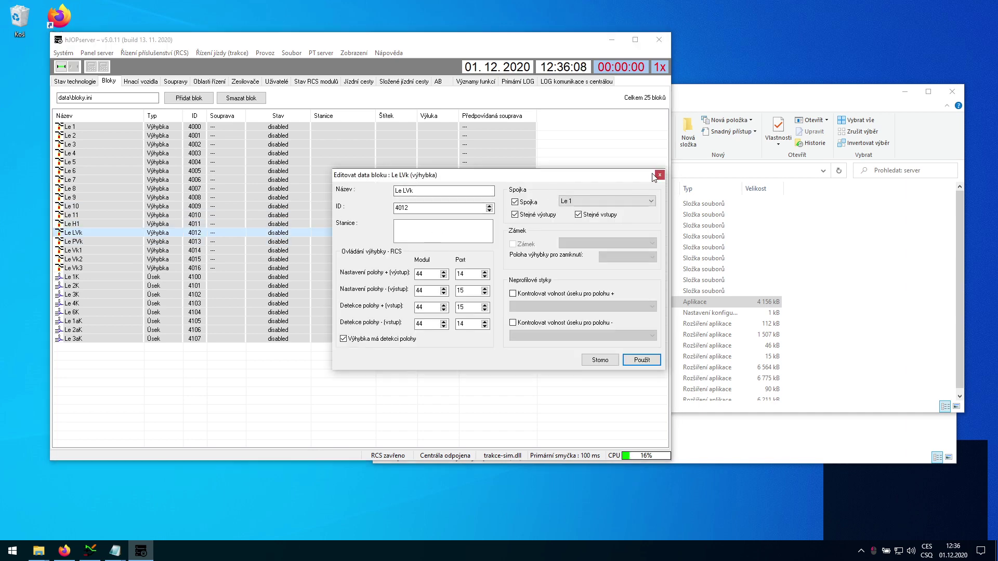
# Step: Switch to hJOPeditor, minimize the file explorer windows and place the Le-Sy.bpnl plan beside the hJOPserver block list
pyautogui.click(97, 549)
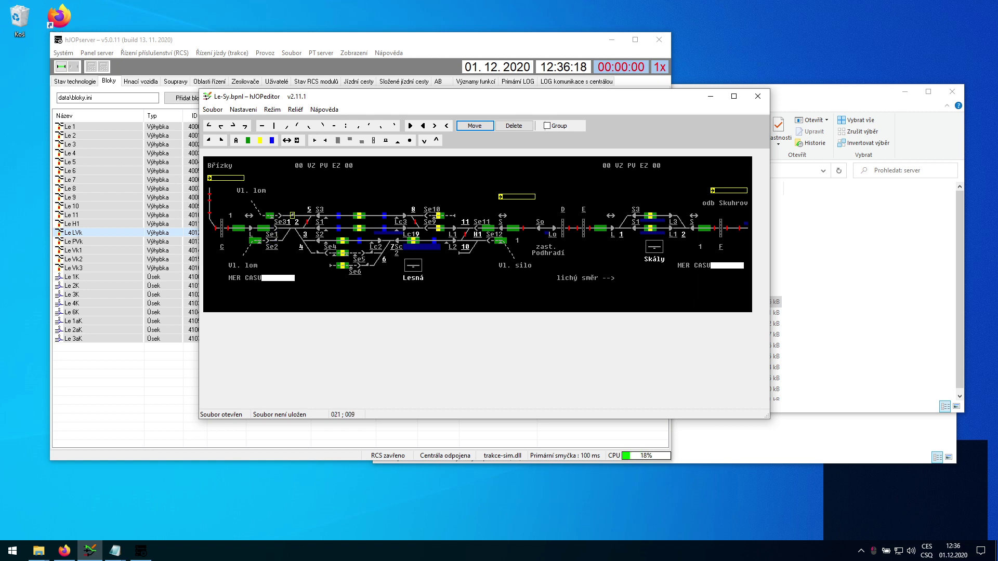
pyautogui.moveTo(620, 100); pyautogui.dragTo(766, 178)
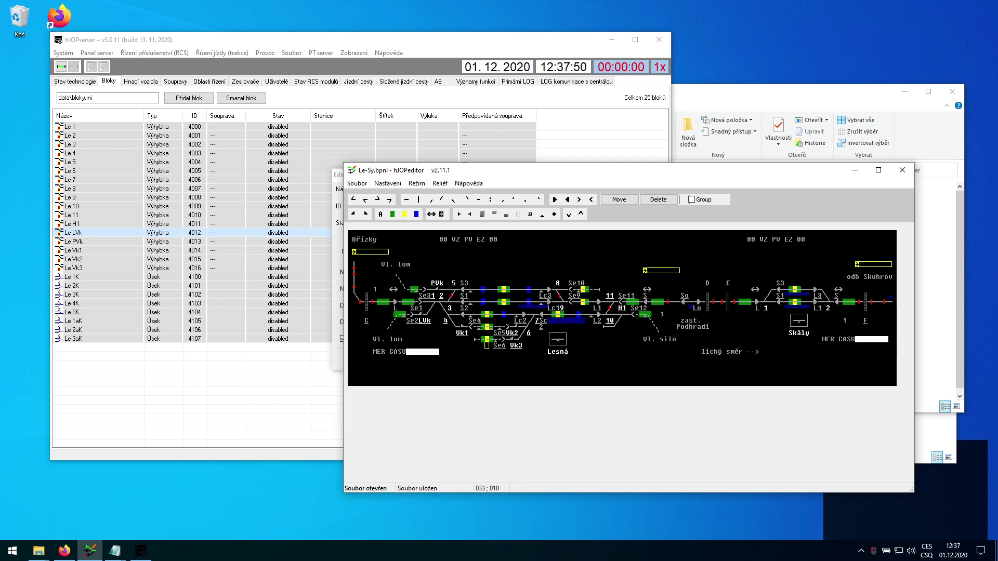
pyautogui.moveTo(588, 179); pyautogui.dragTo(555, 116)
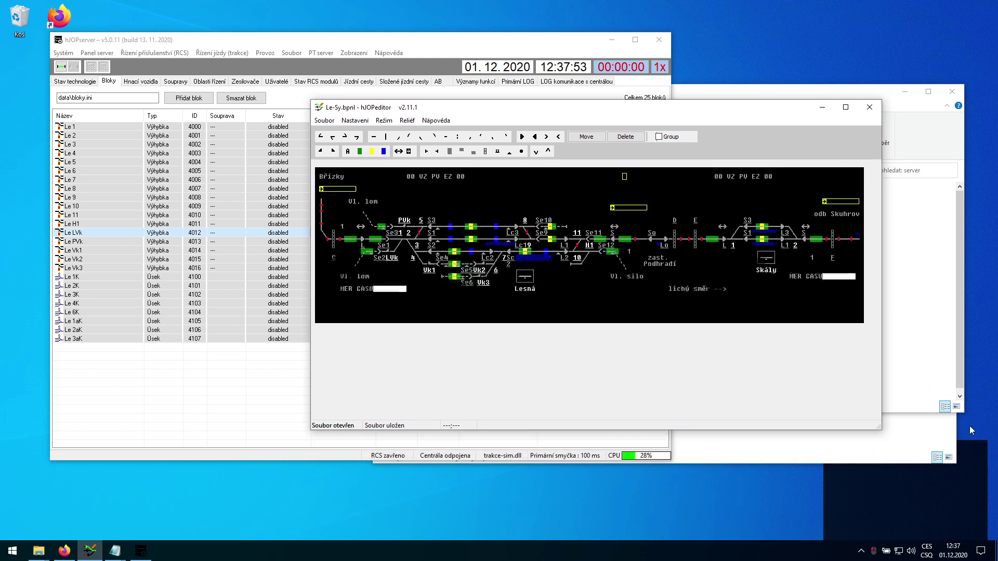
pyautogui.click(931, 495)
pyautogui.click(906, 91)
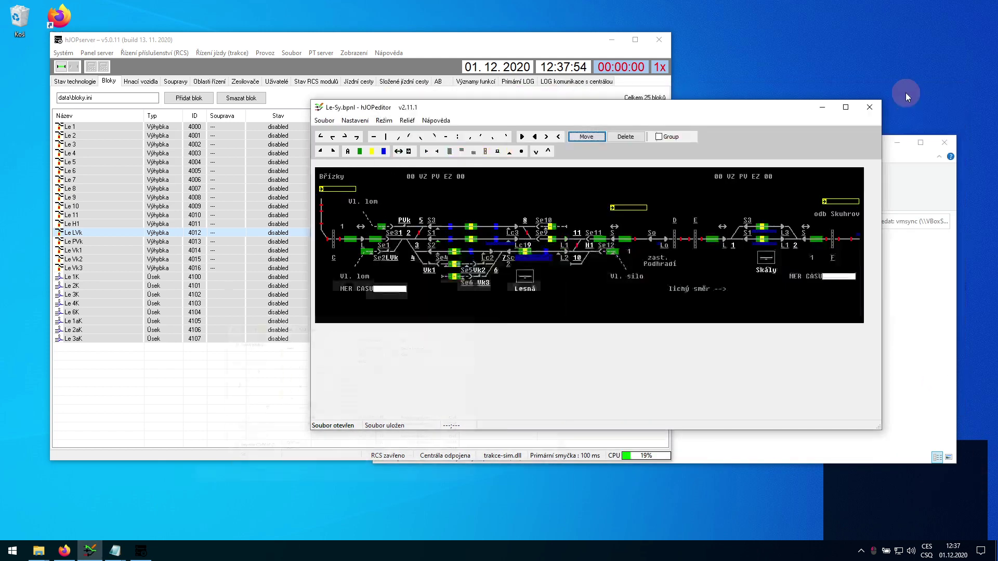
pyautogui.click(897, 142)
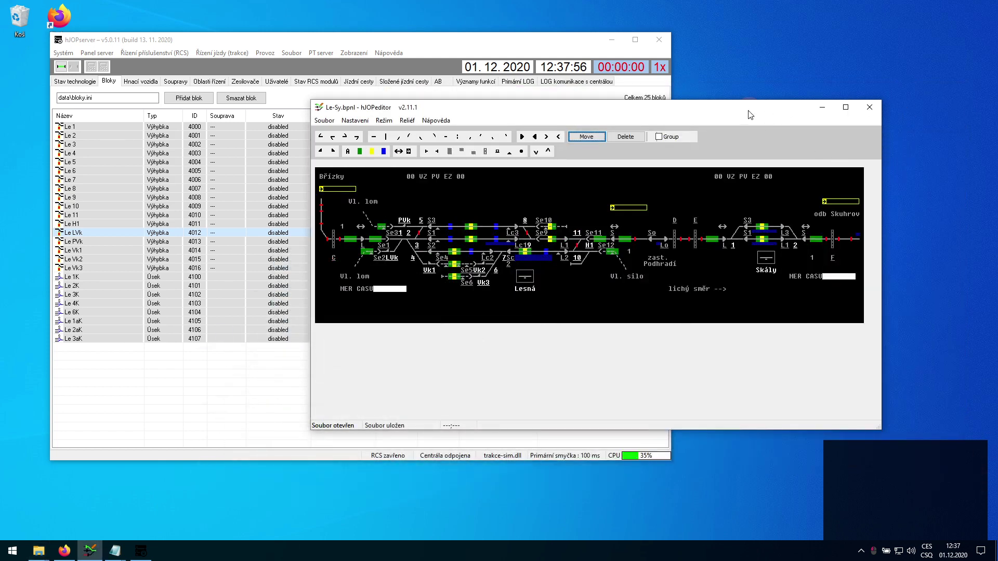
pyautogui.moveTo(751, 111); pyautogui.dragTo(781, 91)
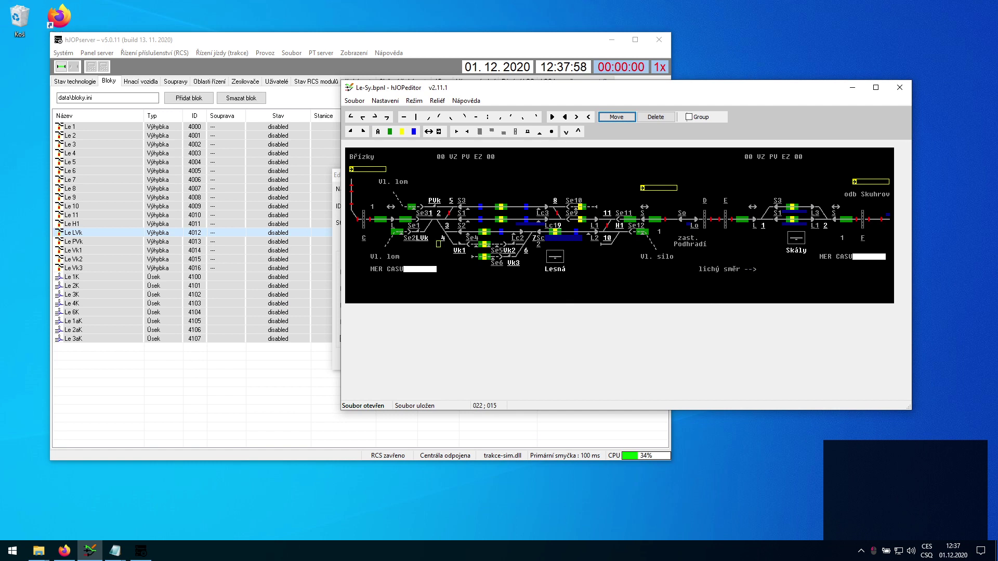
# Step: Move the Se2 signal label one cell left in the track plan, away from the LVk label
pyautogui.press('Left')
pyautogui.press('Return')
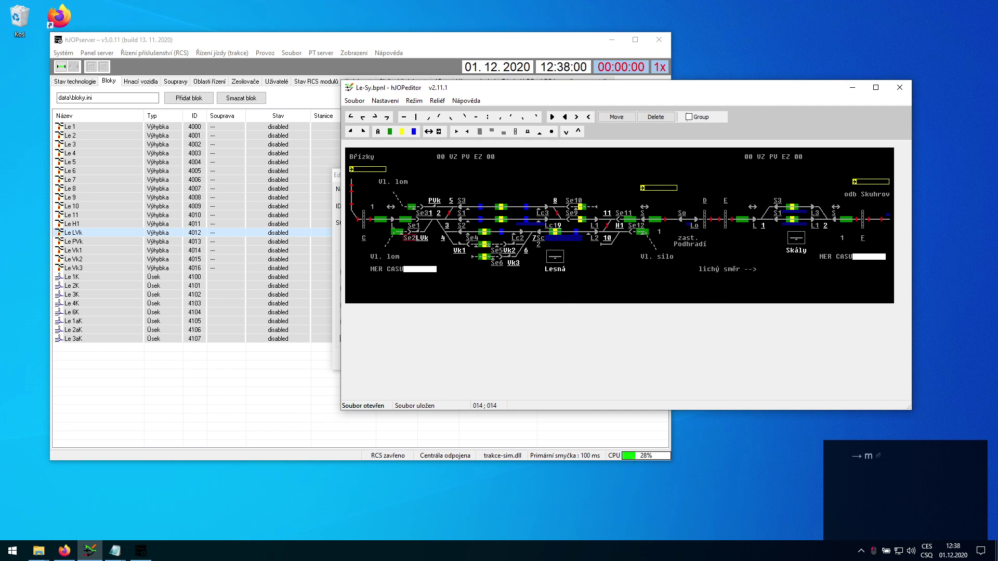
pyautogui.press('Down')
pyautogui.press('Right')
pyautogui.press('Right')
pyautogui.press('Escape')
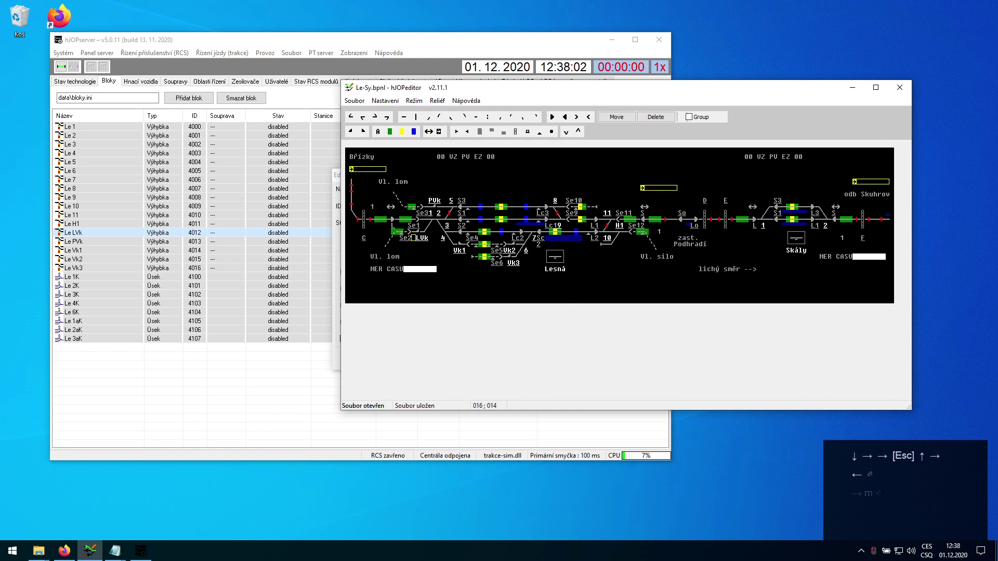
# Step: Move the Se3 signal label one cell left in the track plan and save the Le-Sy.bpnl file
pyautogui.press('Up')
pyautogui.press('Right')
pyautogui.press('Up')
pyautogui.press('Right')
pyautogui.press('Up')
pyautogui.press('m')
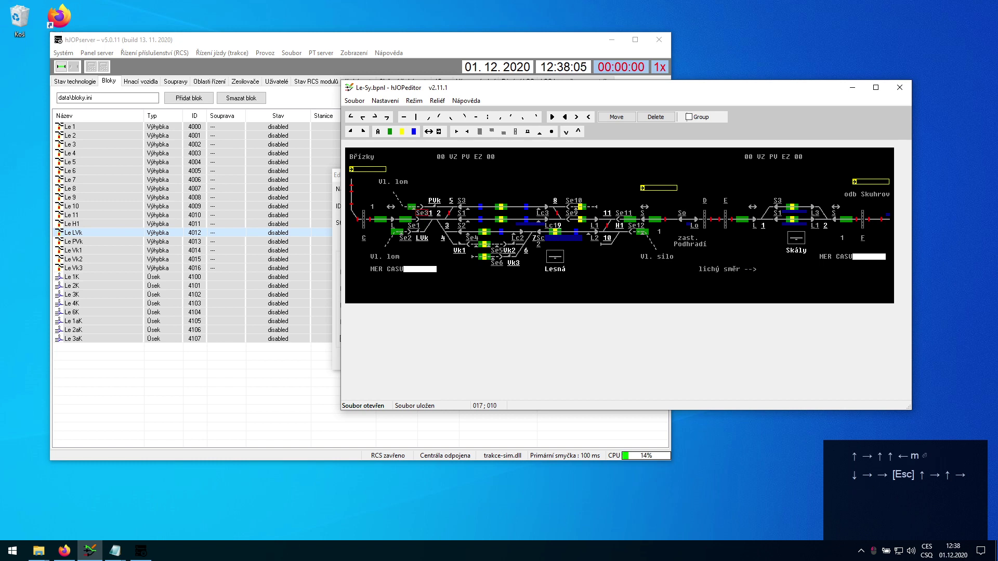
pyautogui.press('Return')
pyautogui.press('Right')
pyautogui.press('Right')
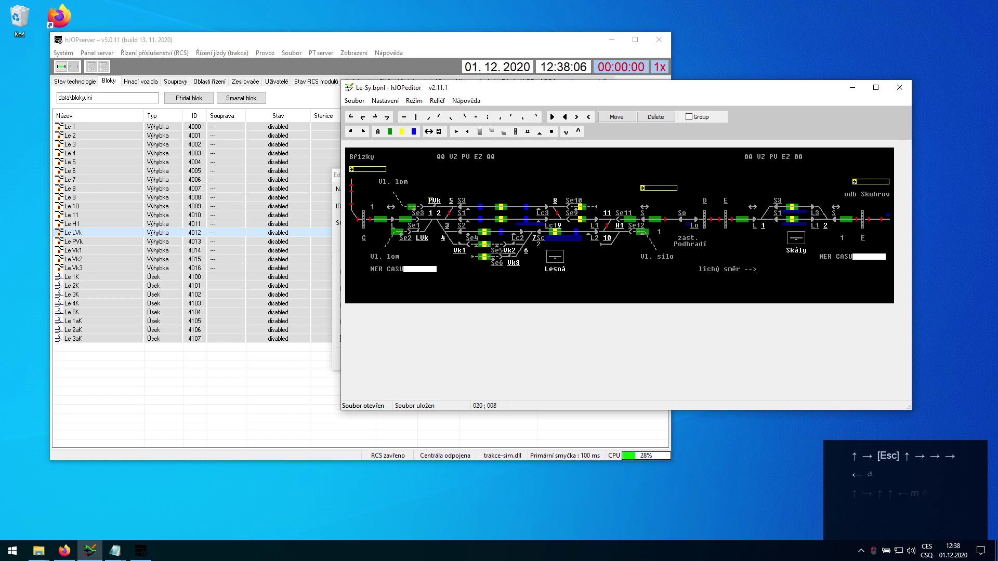
pyautogui.hotkey('ctrl', 's')
# Step: Examine the lock options of derailer block Le LVk in hJOPserver and the form for a new Zámek block
pyautogui.doubleClick(231, 233)
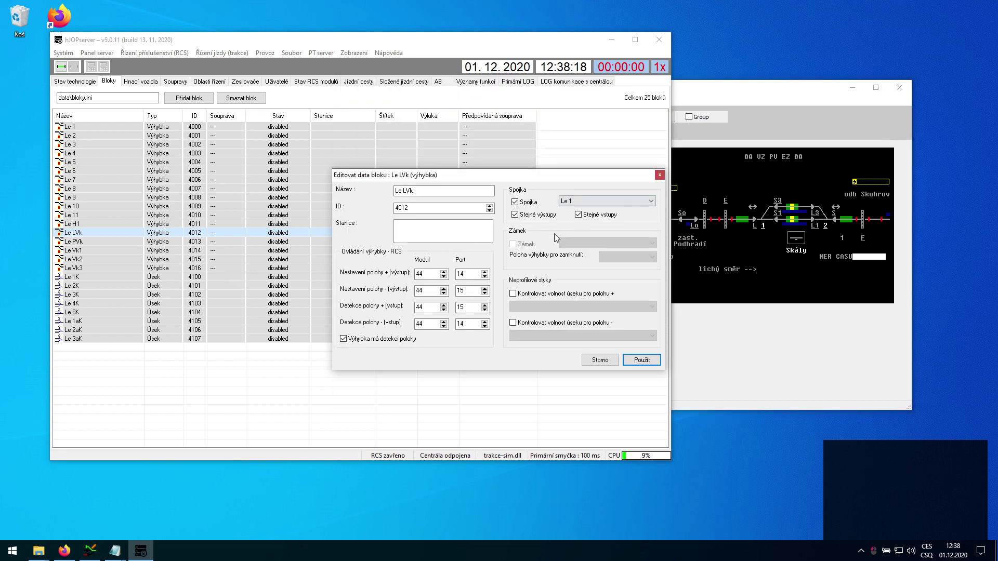
pyautogui.click(660, 175)
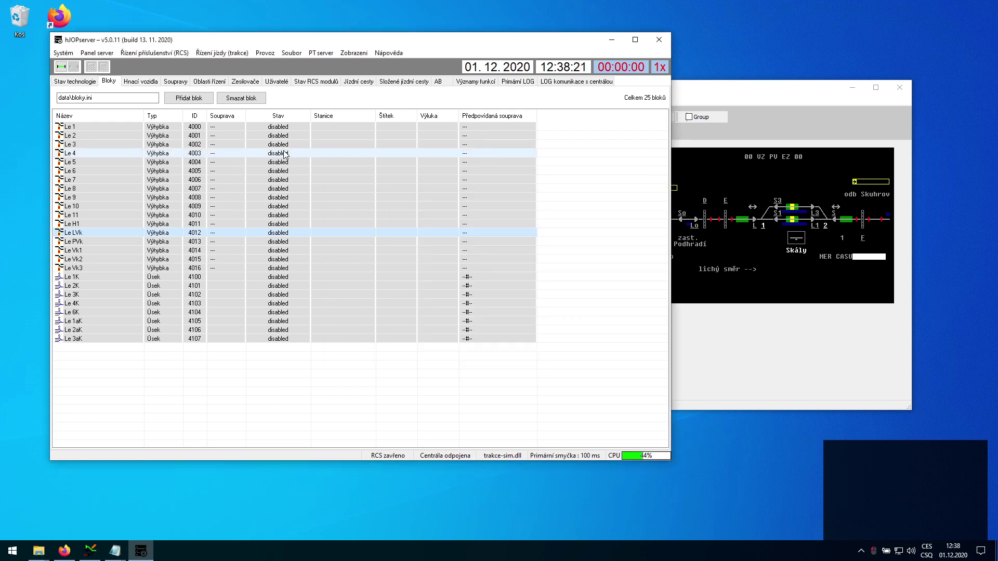
pyautogui.click(188, 100)
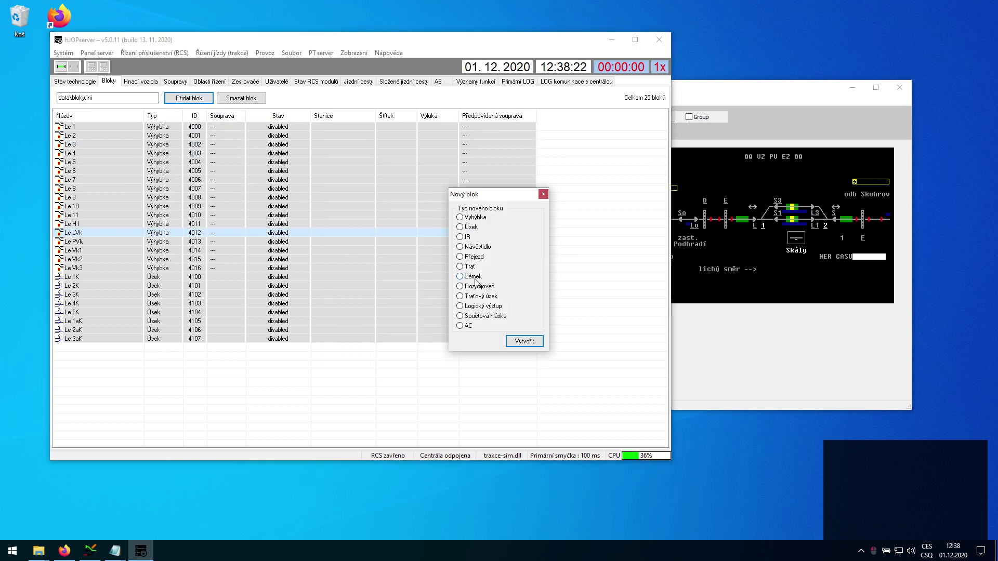
pyautogui.click(524, 342)
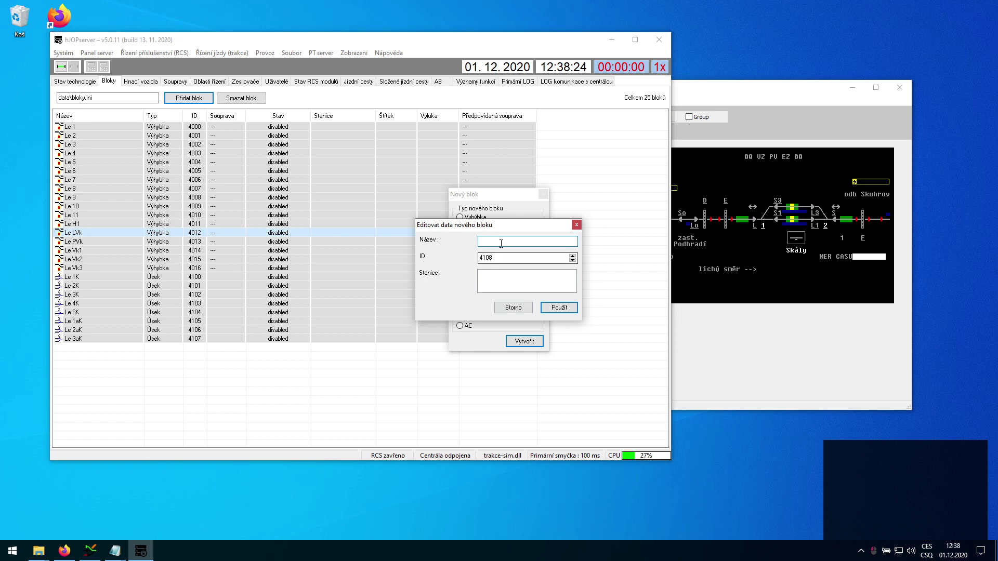
pyautogui.click(577, 225)
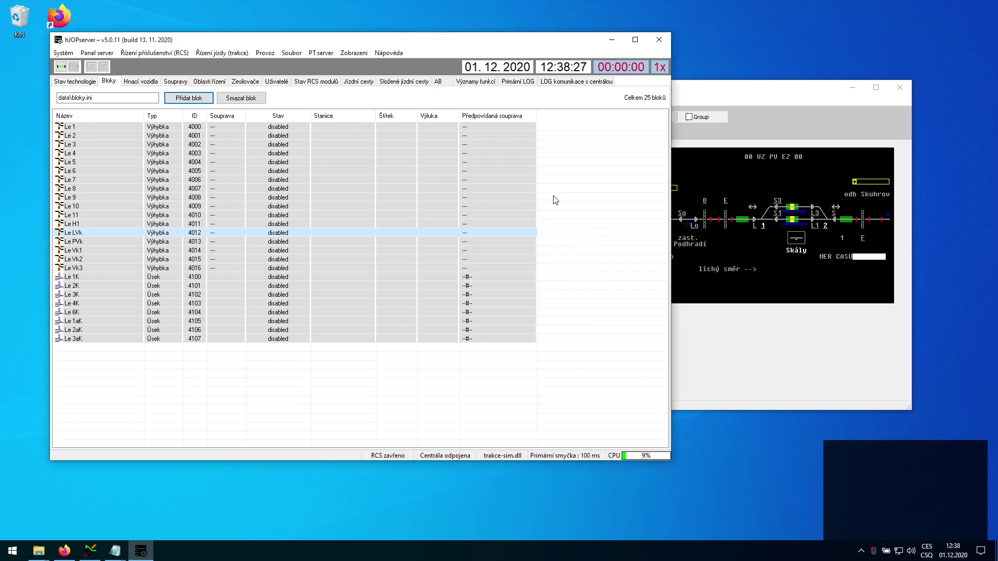
# Step: Recheck the lock settings of block Le LVk and save the server's configuration data
pyautogui.doubleClick(411, 234)
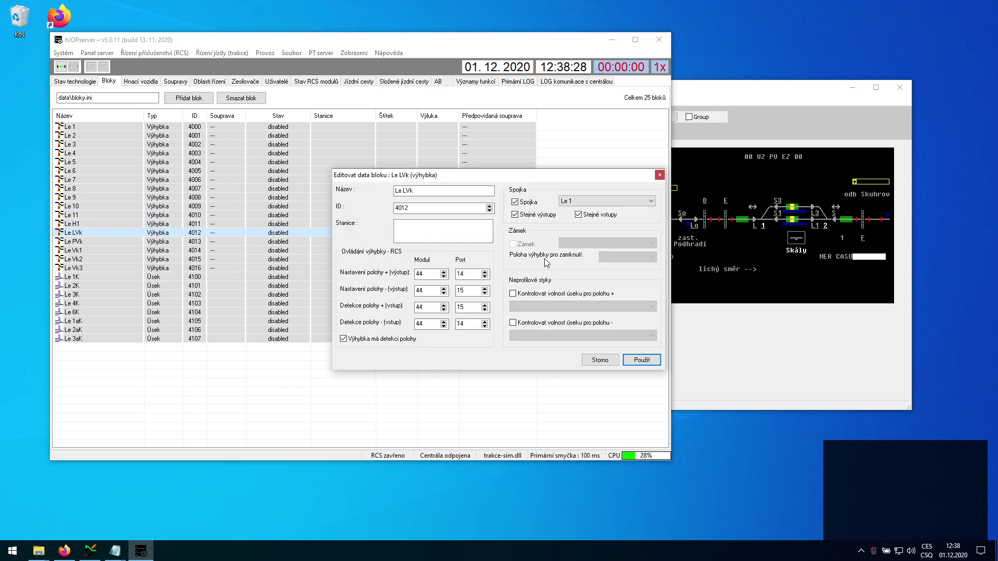
pyautogui.click(660, 174)
pyautogui.click(265, 53)
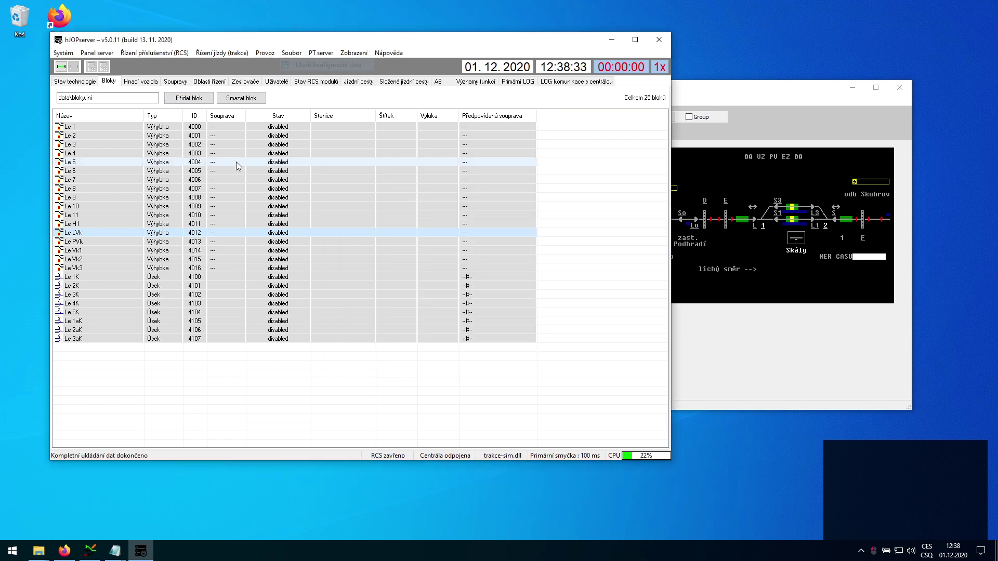
# Step: Compare the Le-Sy.bpnl plan with the Neprofilové styky settings of block Le LVk
pyautogui.click(767, 263)
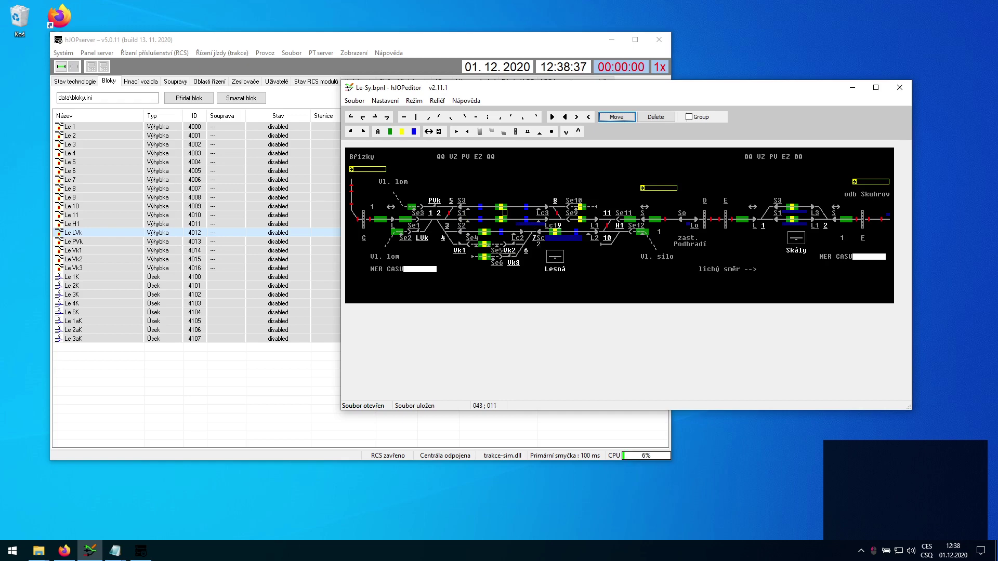
pyautogui.doubleClick(251, 235)
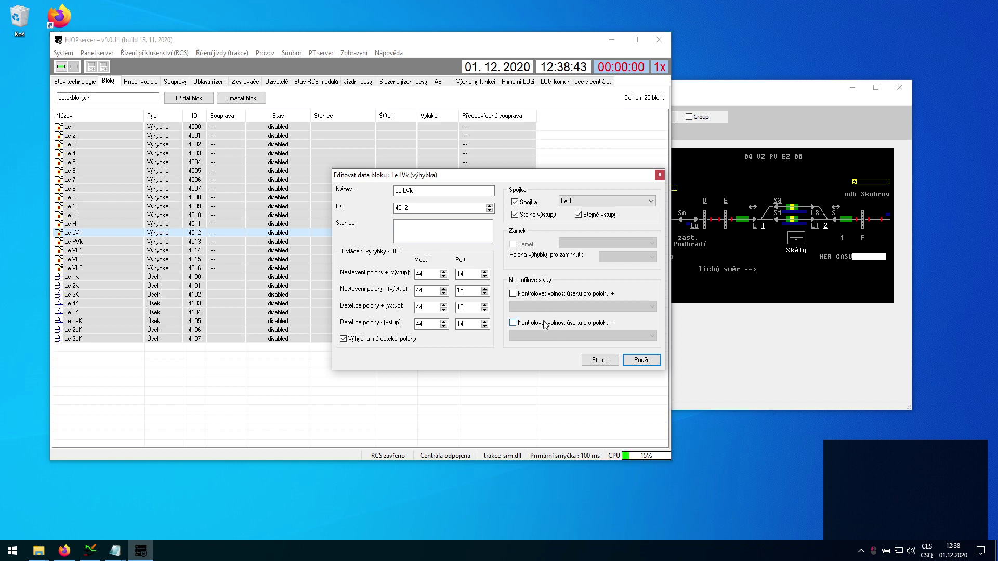
pyautogui.click(600, 360)
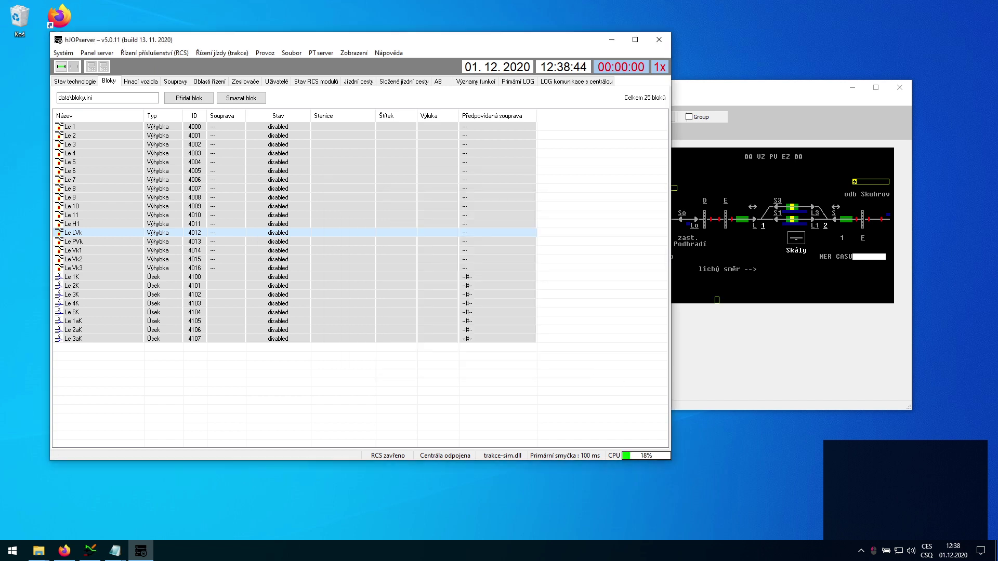
pyautogui.click(717, 301)
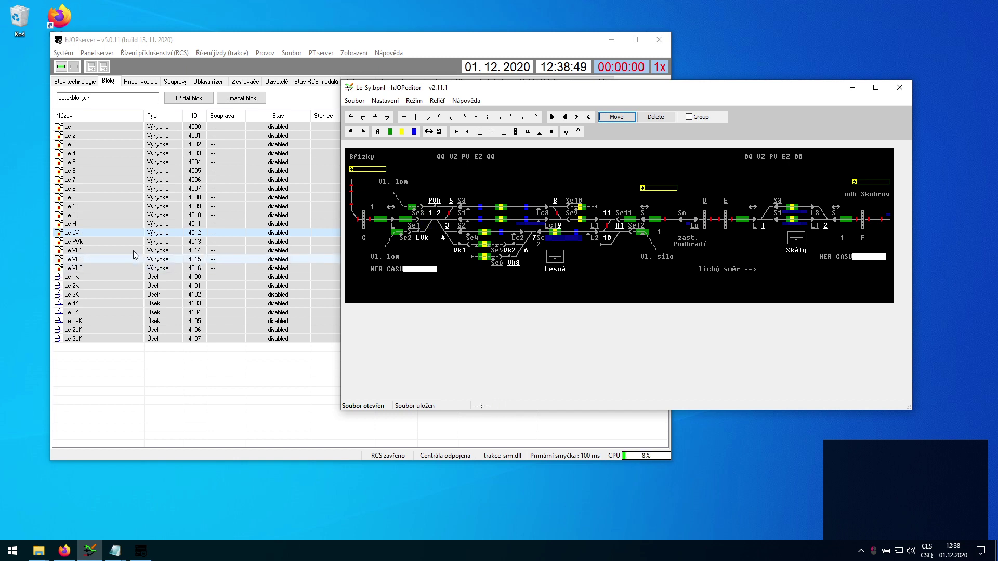
# Step: Try enabling the section-clear check for position + on turnout block Le 1, consulting the selectable sections and the track plan
pyautogui.click(114, 126)
pyautogui.doubleClick(113, 126)
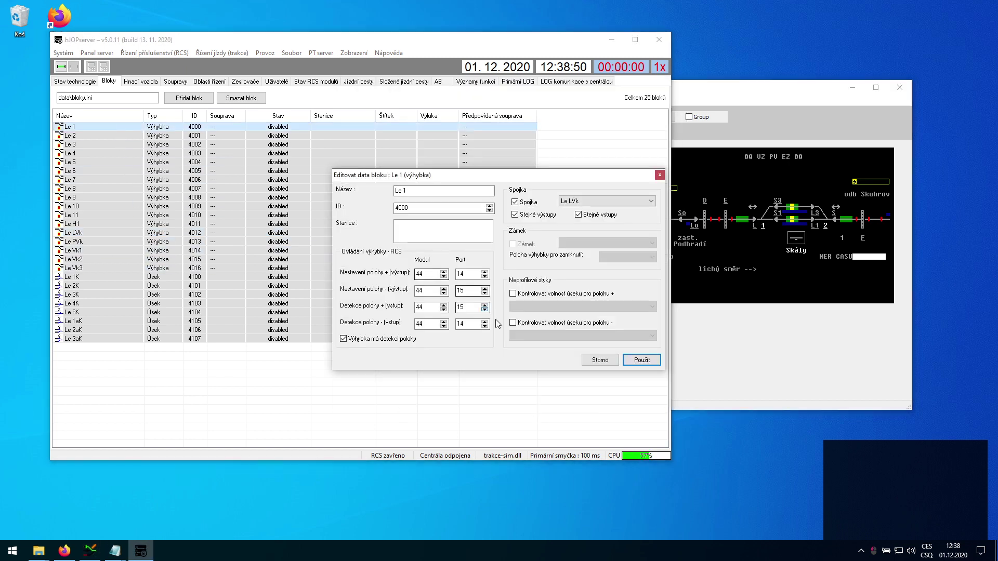
pyautogui.click(541, 294)
pyautogui.click(557, 307)
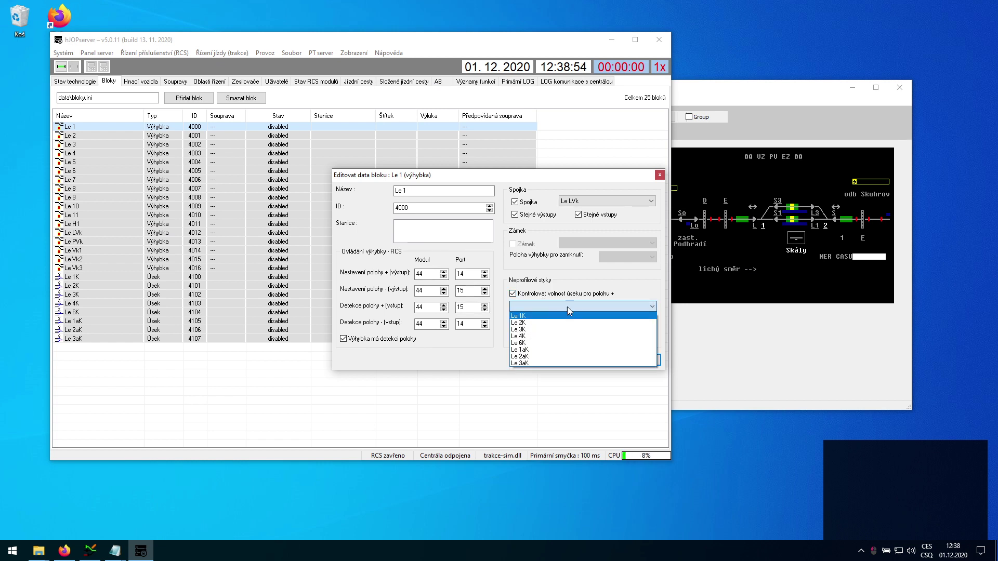
pyautogui.hotkey('alt', 'Tab')
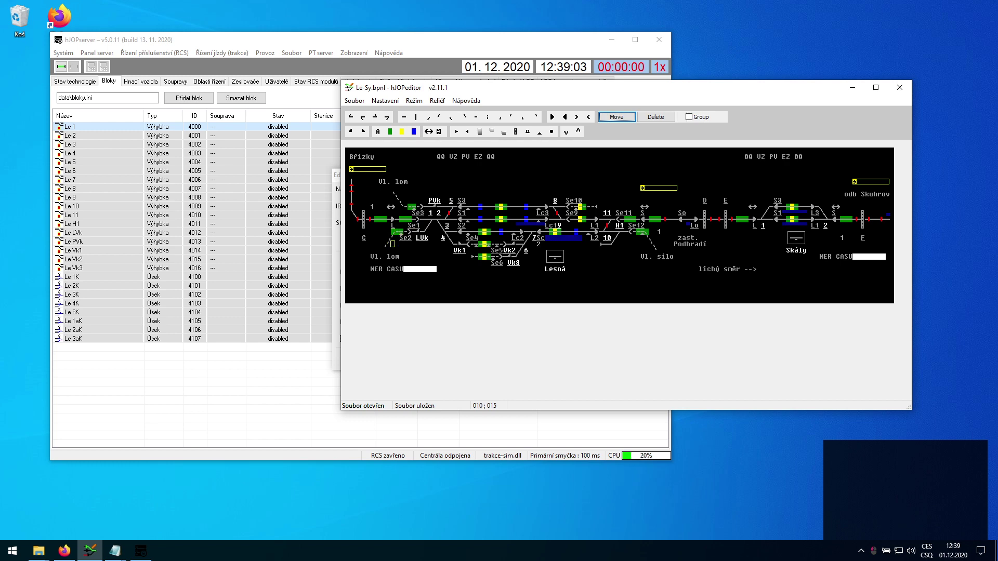
pyautogui.click(438, 46)
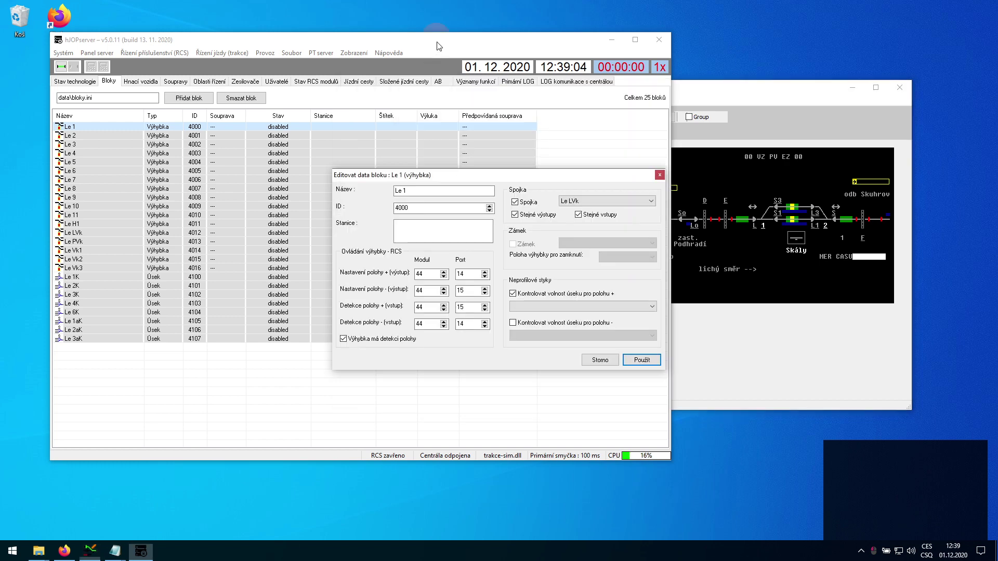
pyautogui.click(660, 175)
# Step: Examine the track plan and the coupling, output and position-detection settings of block Le H1
pyautogui.click(700, 175)
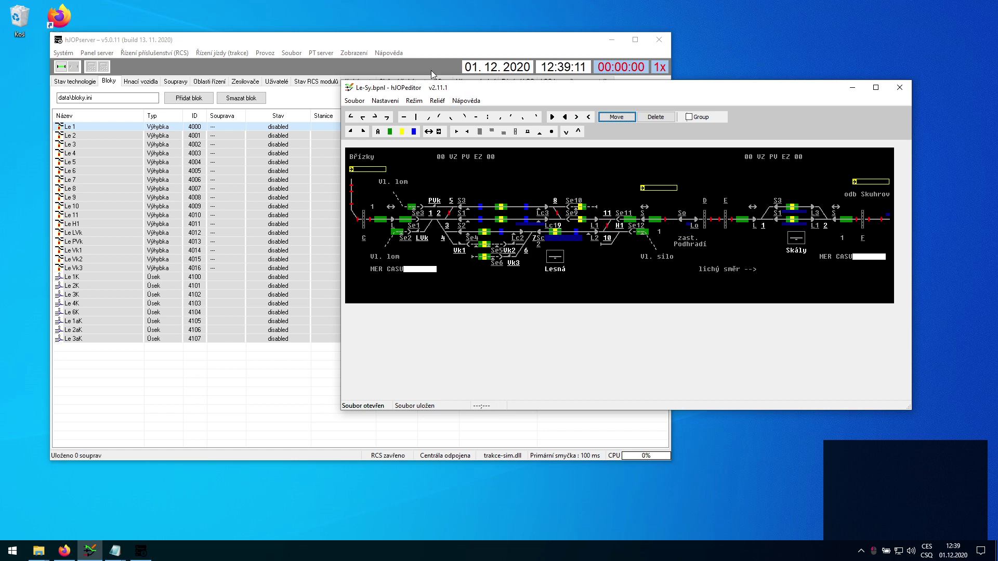
pyautogui.click(405, 39)
pyautogui.doubleClick(181, 223)
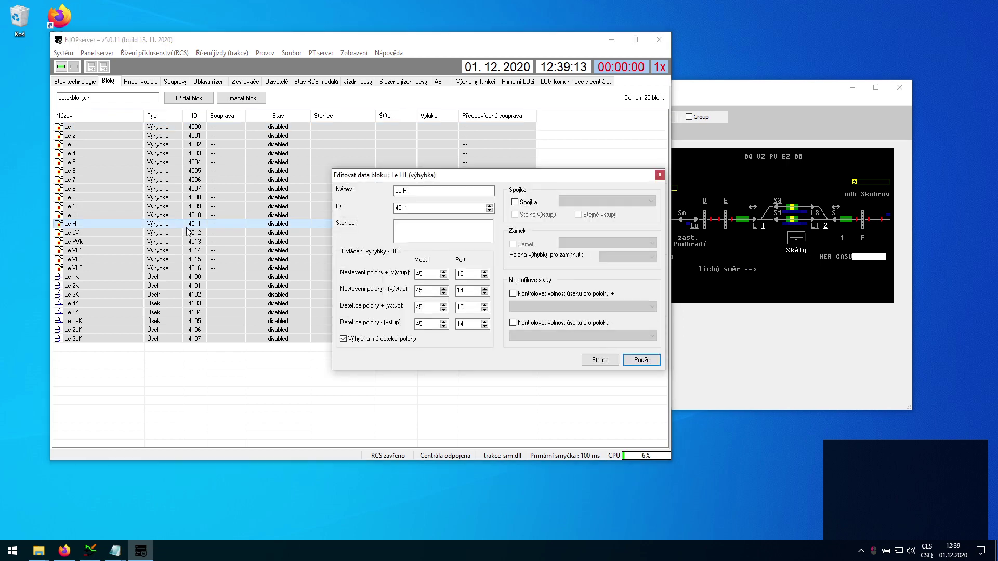
pyautogui.click(658, 175)
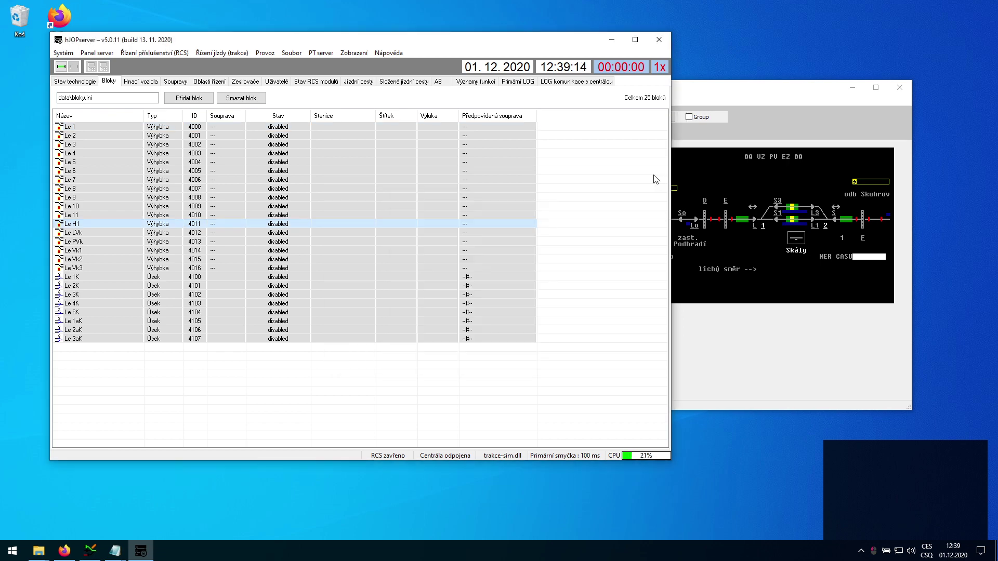
pyautogui.click(595, 185)
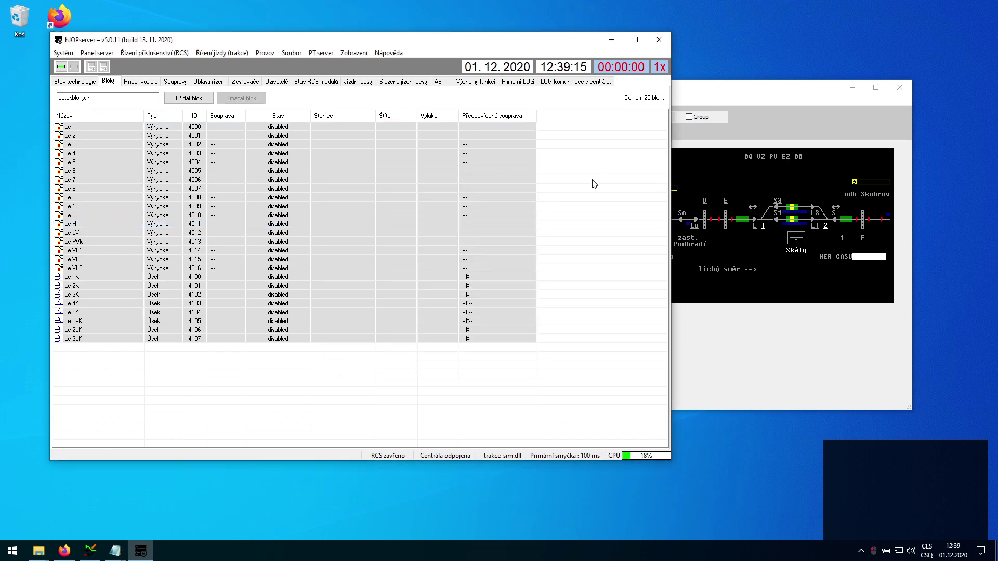
# Step: Examine the form for a new IR block, including its RCS address and port, alongside the track plan
pyautogui.click(189, 98)
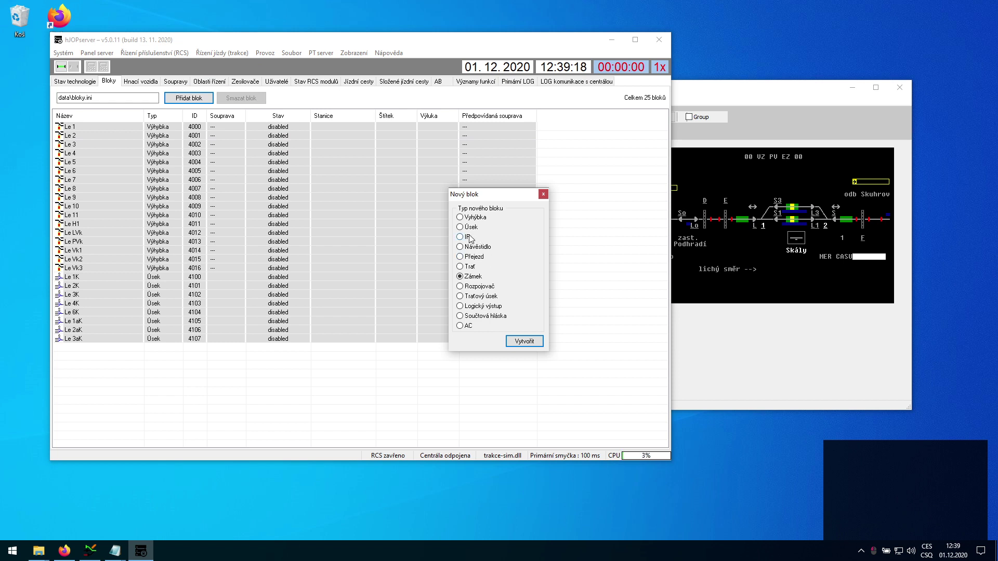
pyautogui.click(468, 236)
pyautogui.click(529, 344)
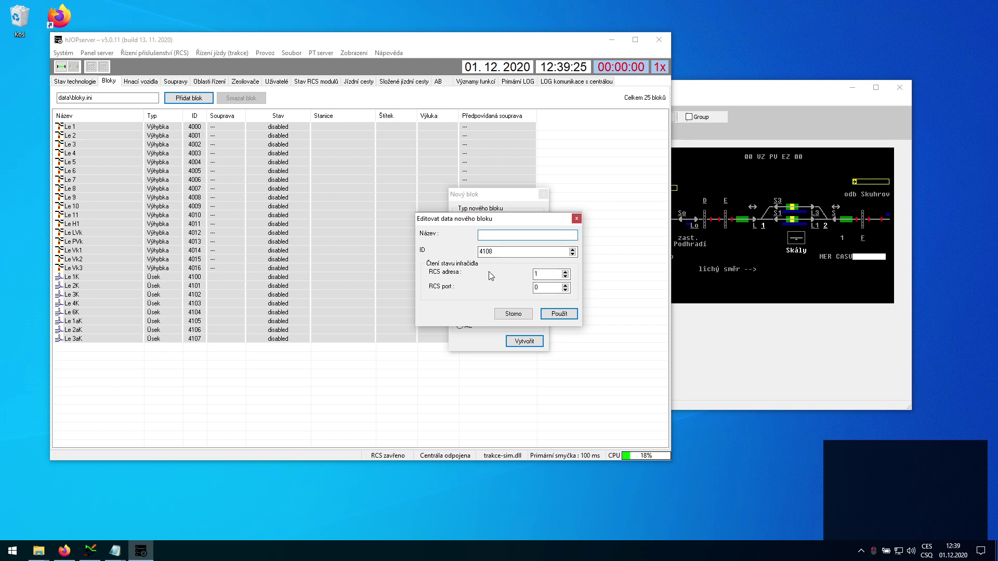
pyautogui.click(721, 256)
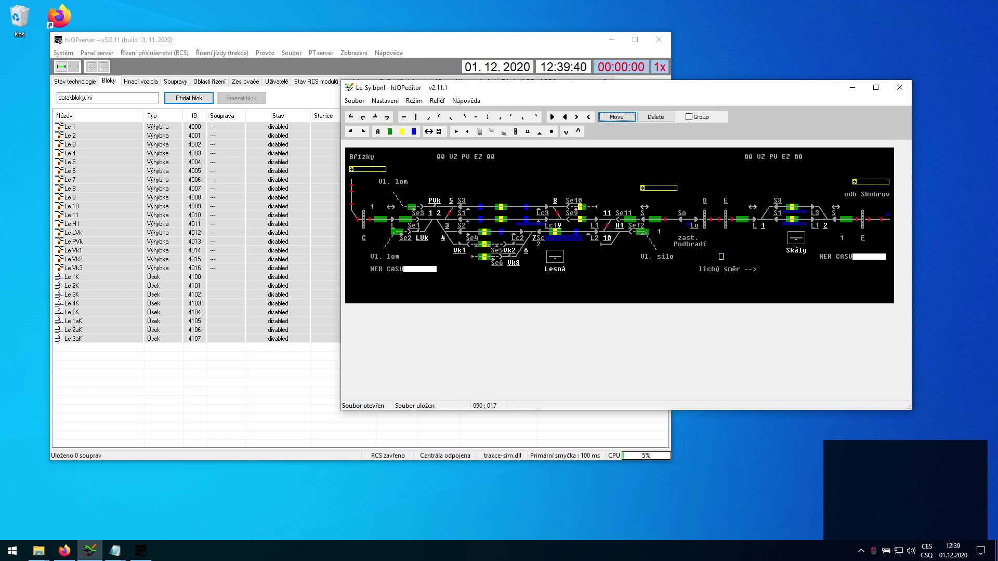
pyautogui.click(204, 495)
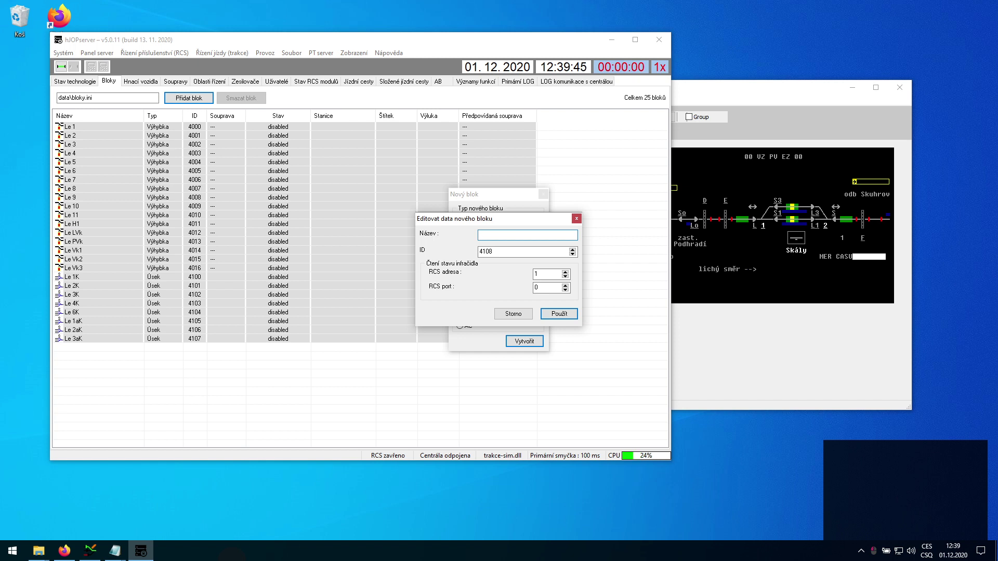
pyautogui.click(507, 315)
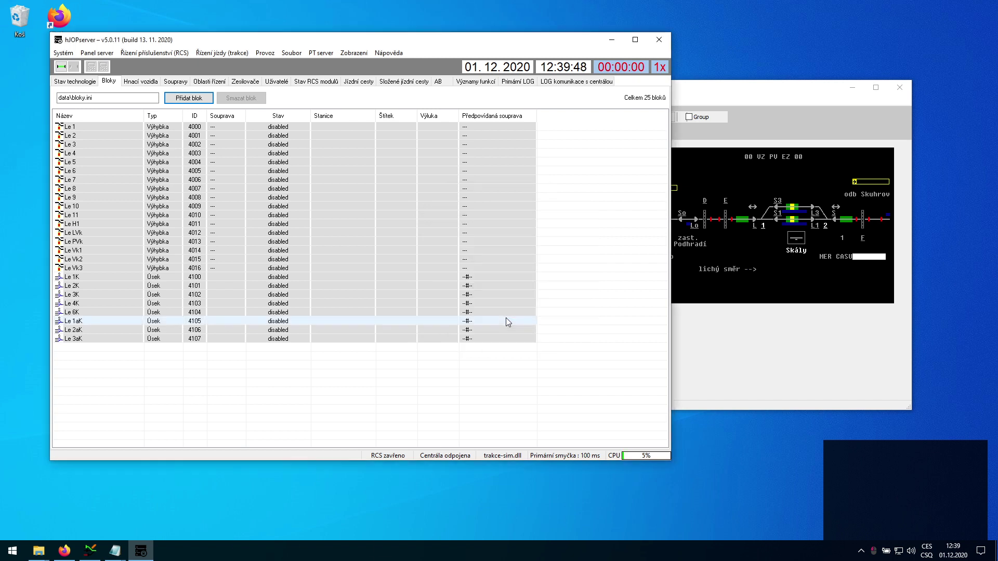
# Step: Examine the Návěstidlo option among the new block types without creating a block
pyautogui.click(189, 98)
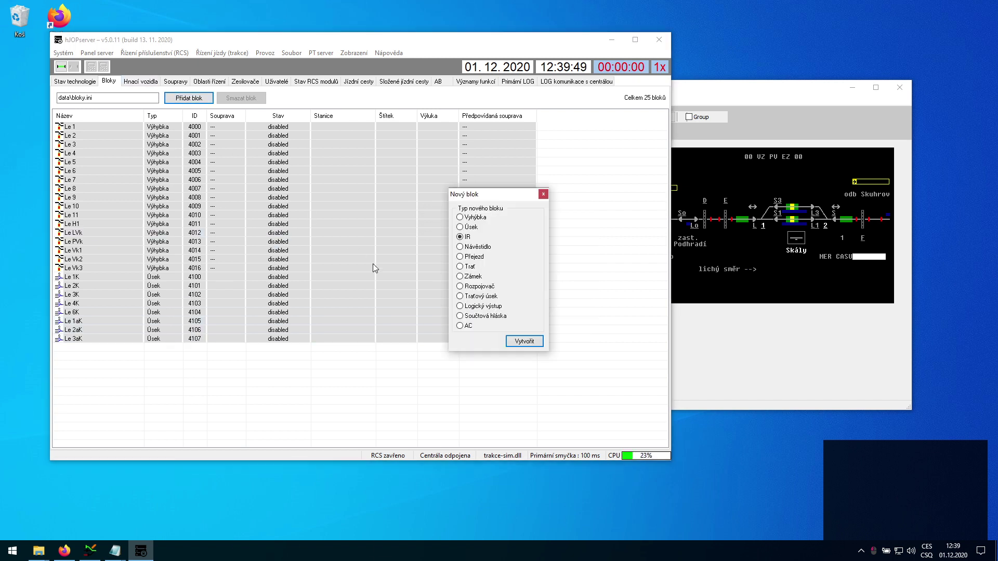
pyautogui.click(475, 249)
pyautogui.click(543, 196)
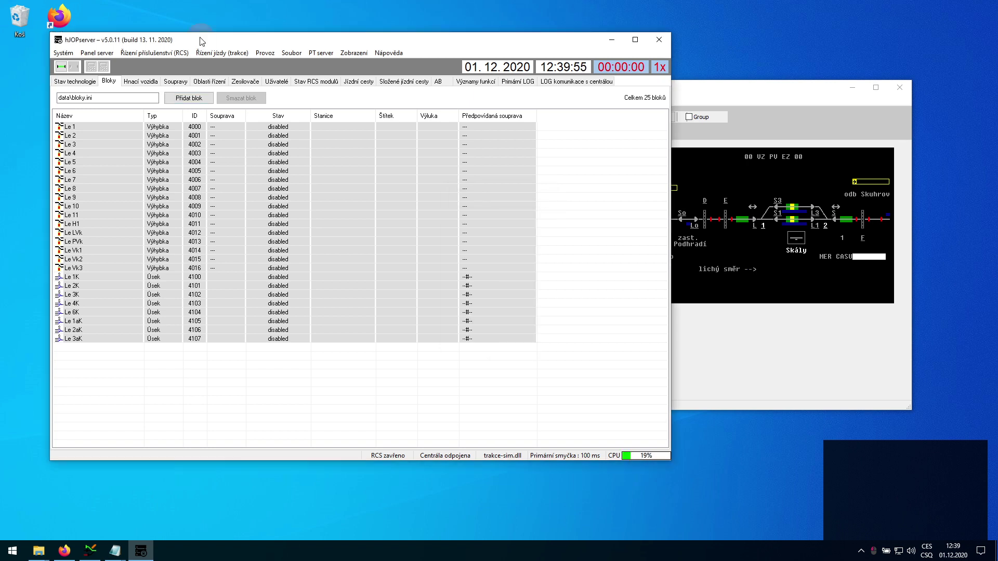
# Step: Save the server's configuration data and recheck the available types for a new block
pyautogui.click(292, 52)
pyautogui.click(302, 68)
pyautogui.click(190, 99)
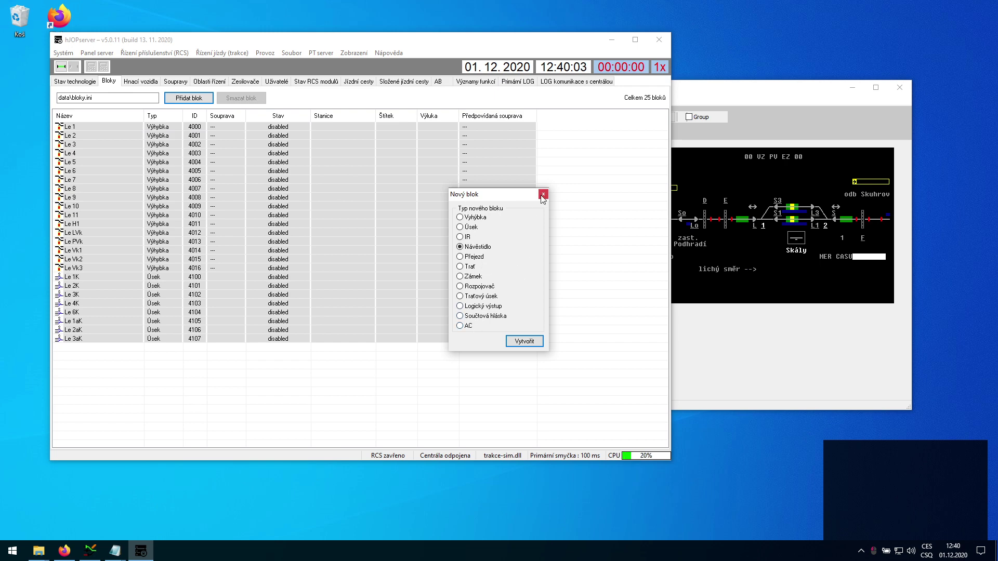
pyautogui.click(543, 195)
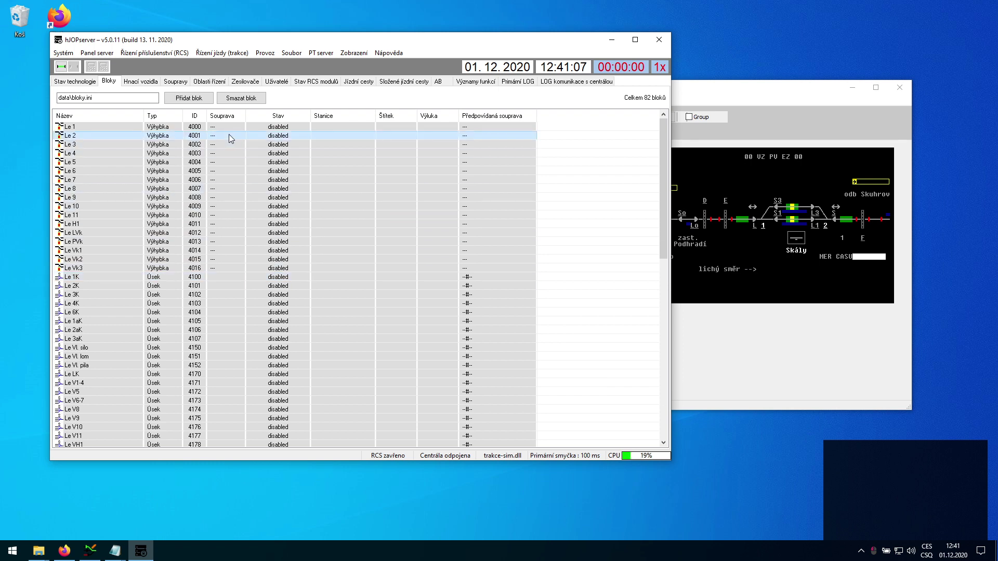
# Step: Review the expanded block list, focusing on the siding sections Le Vl. silo, Le Vl. lom and Le Vl. pila
pyautogui.click(191, 252)
pyautogui.scroll(-2, 218, 280)
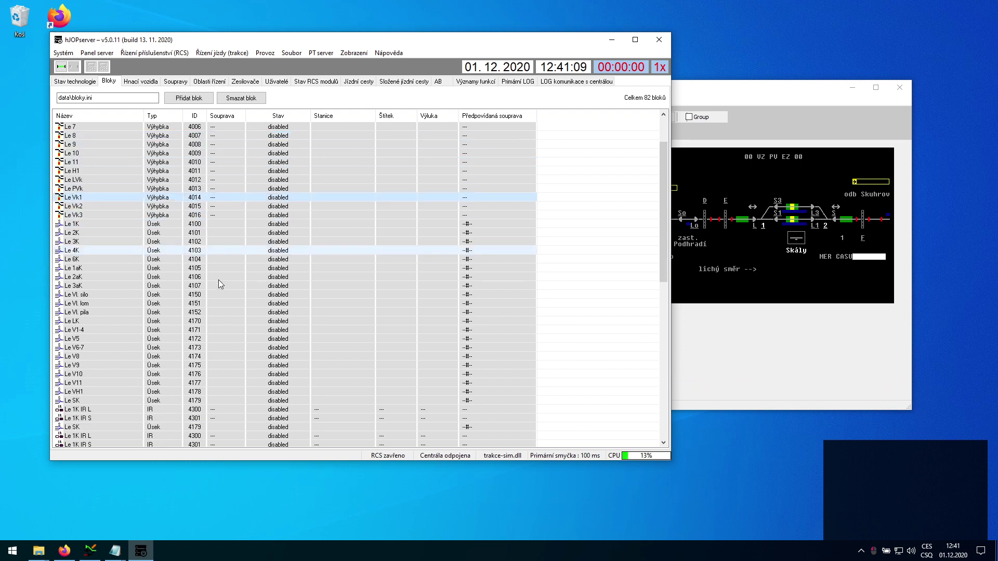
pyautogui.click(214, 314)
pyautogui.click(217, 294)
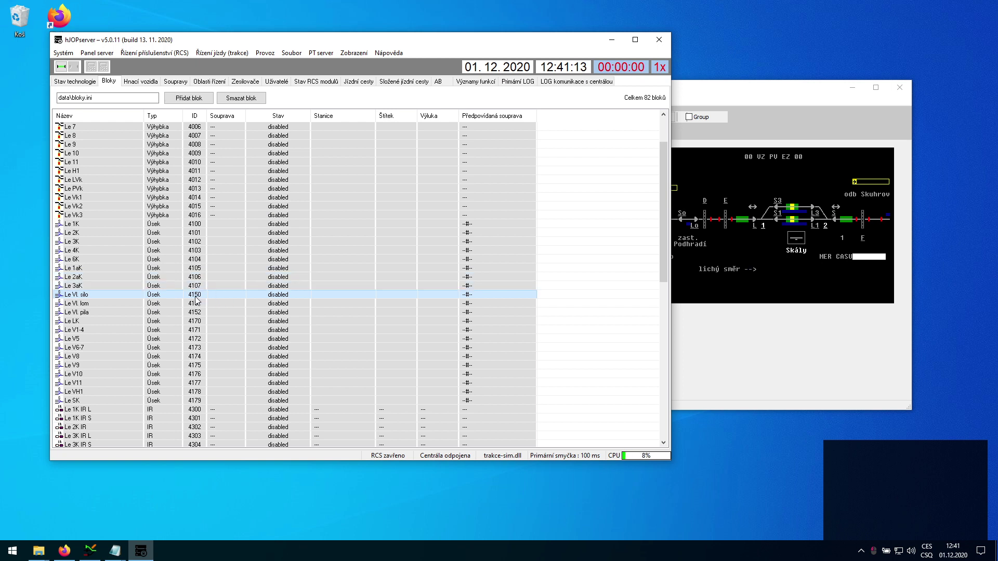
pyautogui.click(215, 312)
pyautogui.scroll(-2, 216, 311)
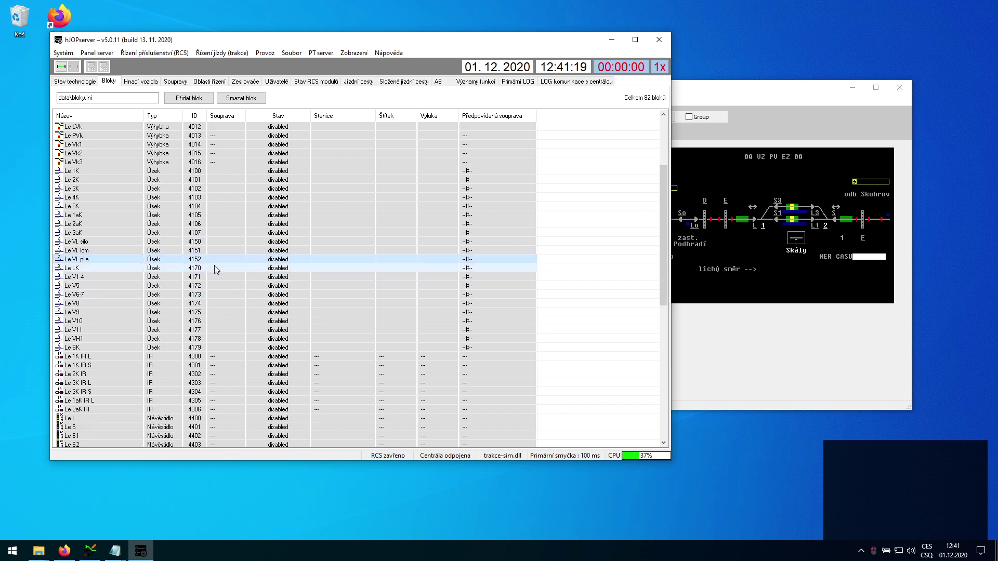
# Step: Examine the settings of the section blocks Le V10 and Le LK, closing each form without changes
pyautogui.click(216, 311)
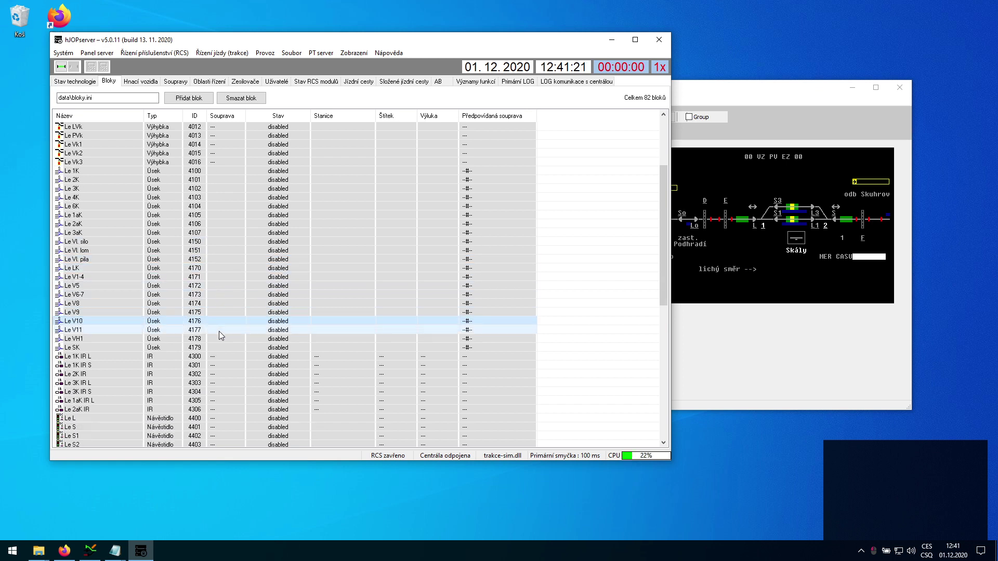
pyautogui.click(220, 338)
pyautogui.doubleClick(220, 323)
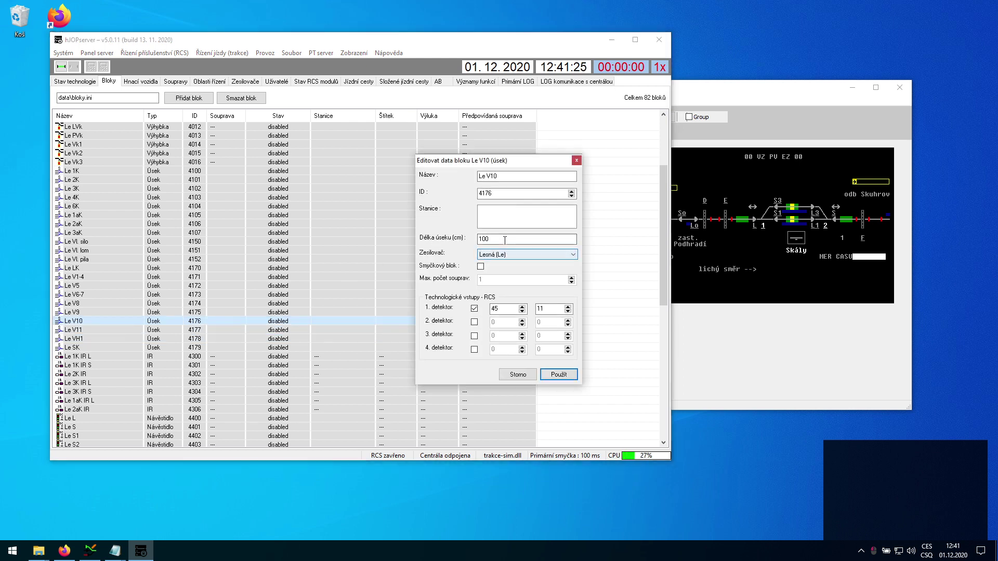
pyautogui.click(510, 372)
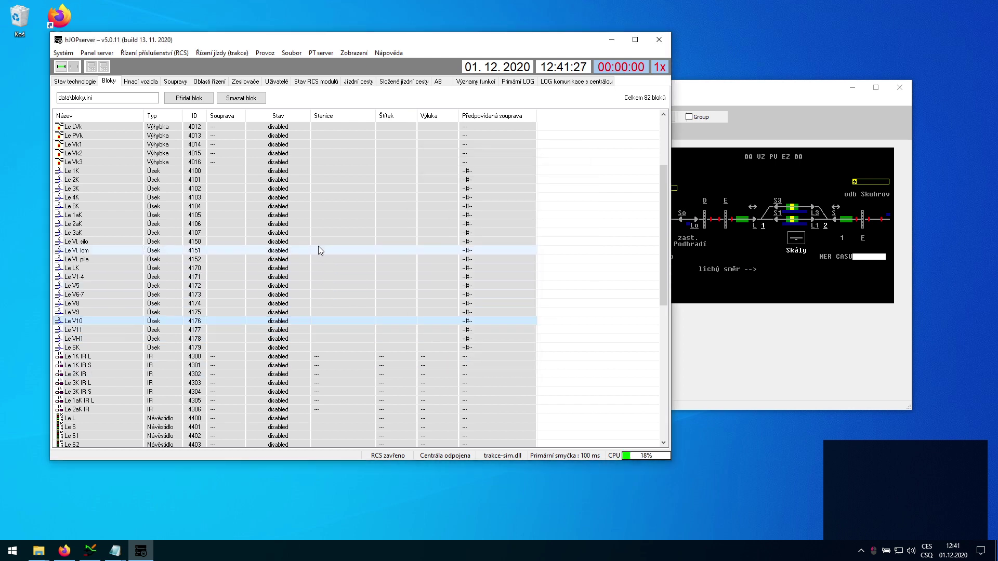
pyautogui.doubleClick(325, 266)
pyautogui.click(524, 379)
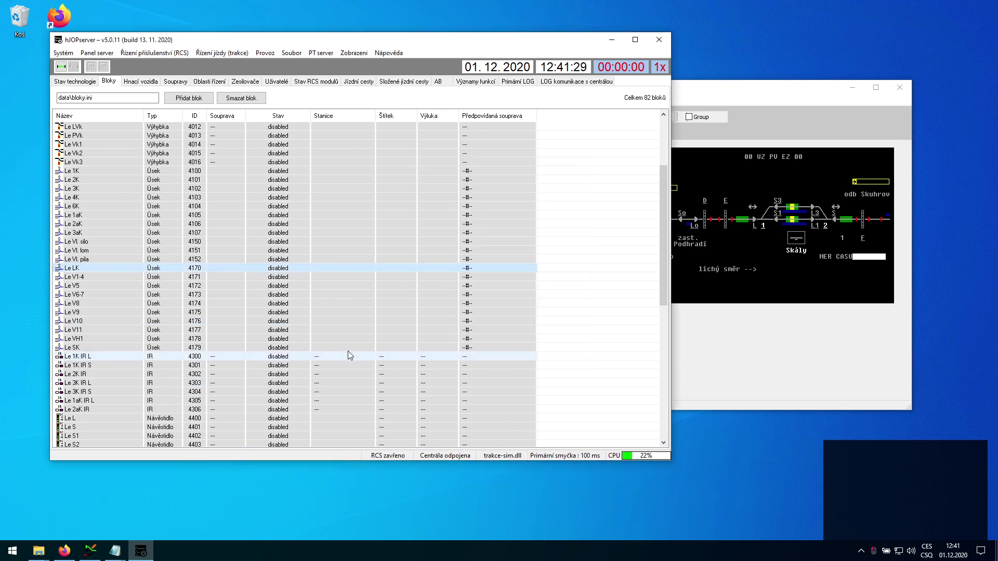
# Step: Review the Lesná track plan in hJOPeditor and examine the IR block Le 2K IR in hJOPserver without changes
pyautogui.scroll(-3, 312, 322)
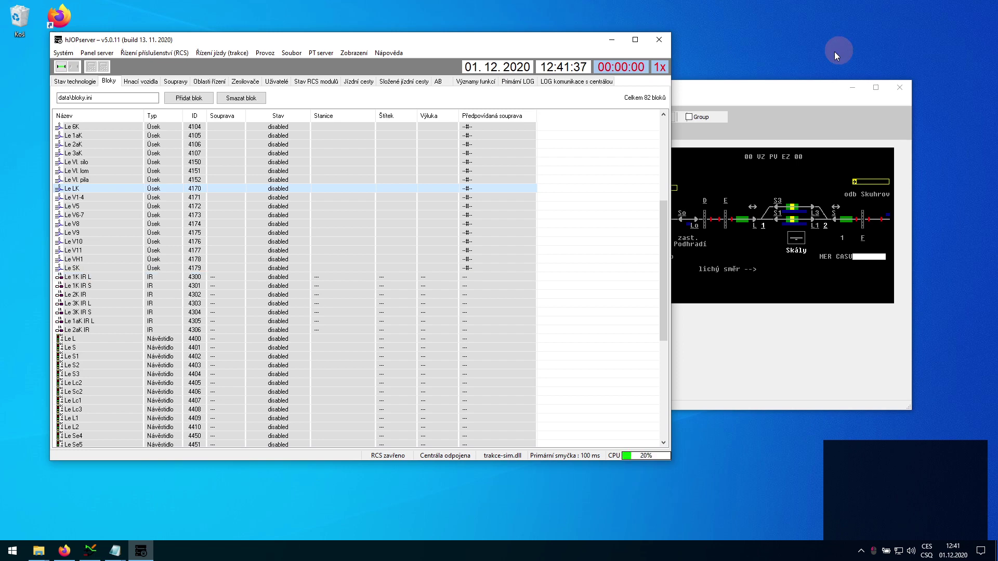
pyautogui.click(780, 87)
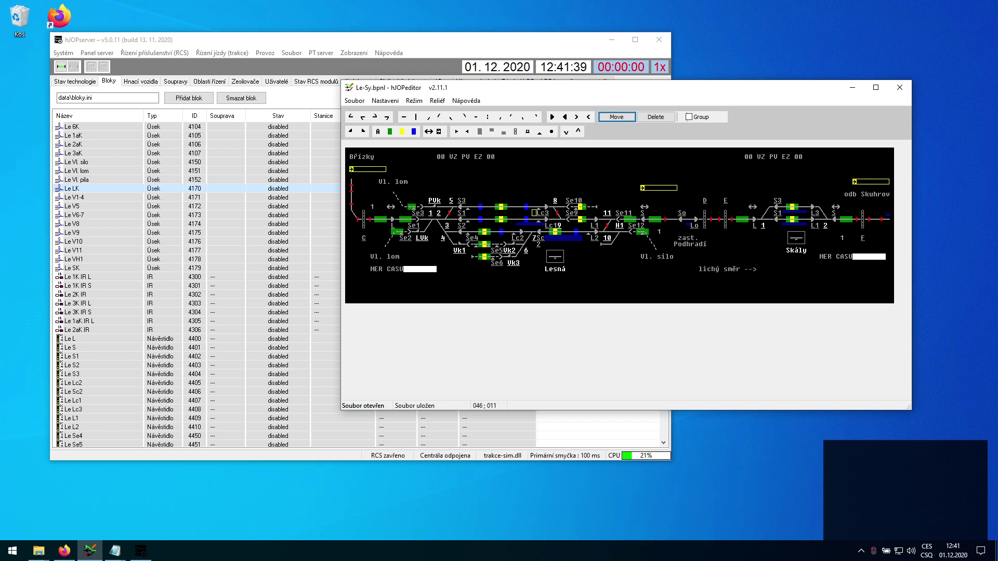
pyautogui.click(144, 287)
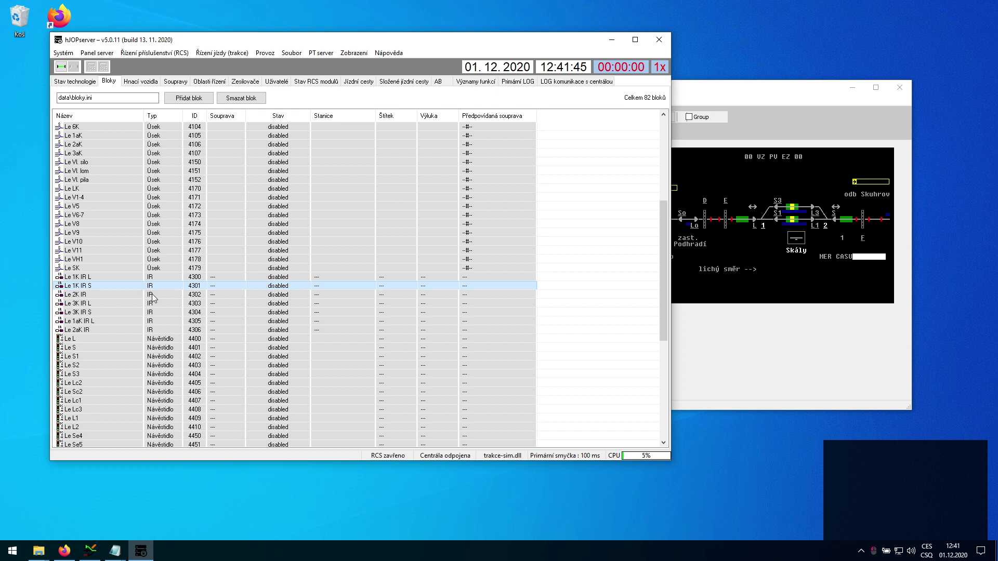
pyautogui.doubleClick(152, 295)
pyautogui.click(524, 314)
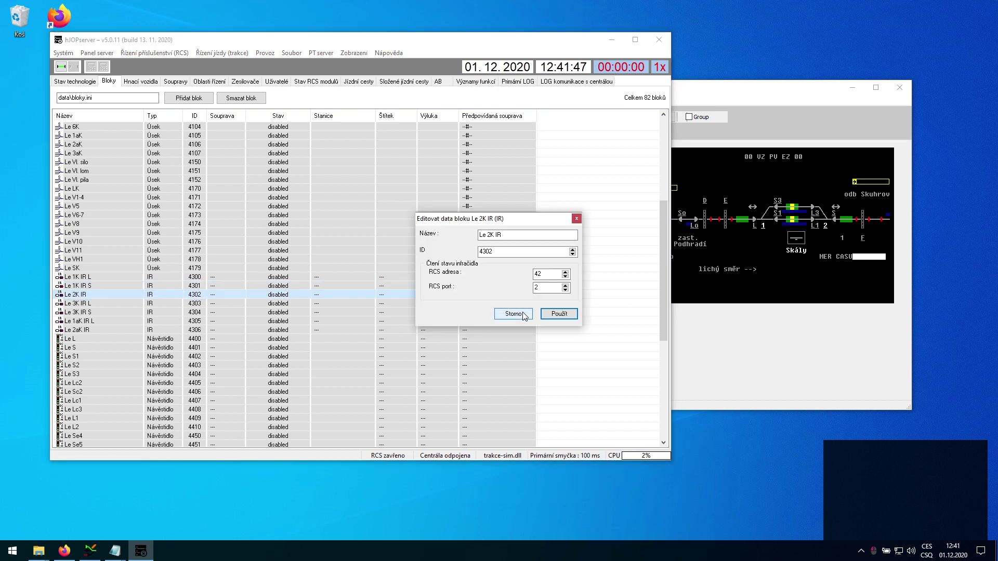
# Step: Open the signal block Le L and examine its name, ID, station and signal drop delay fields
pyautogui.scroll(-3, 315, 272)
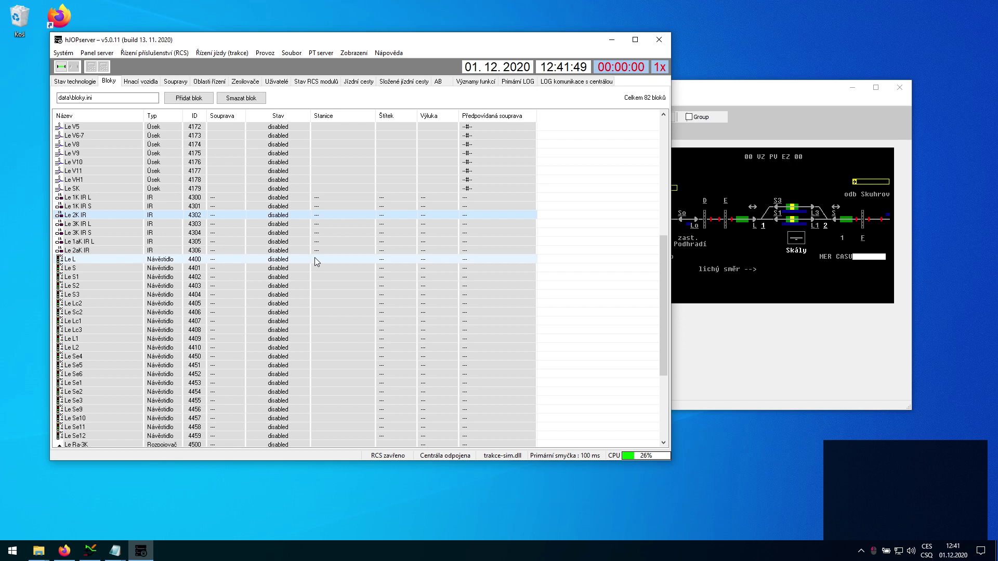
pyautogui.scroll(-2, 337, 275)
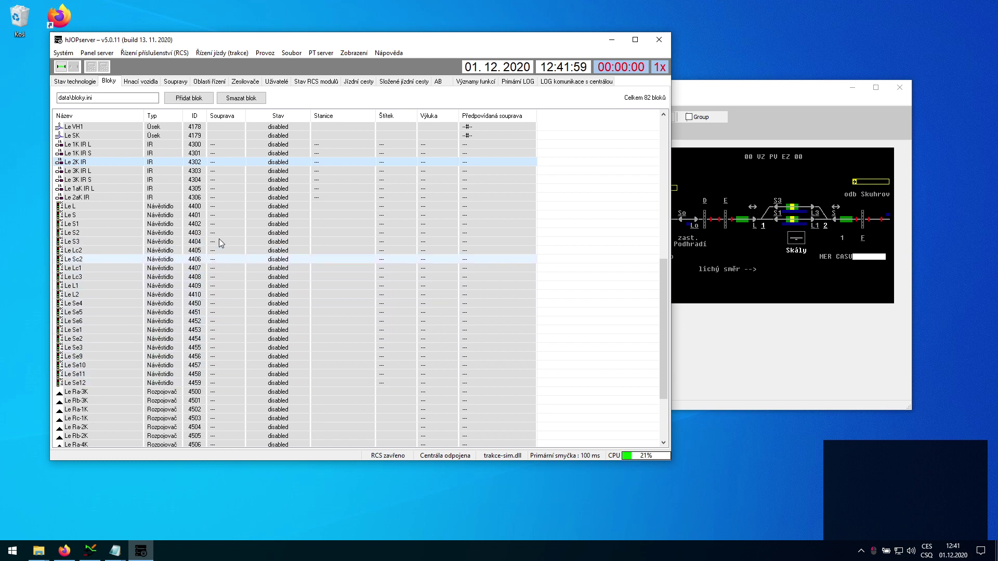
pyautogui.doubleClick(238, 207)
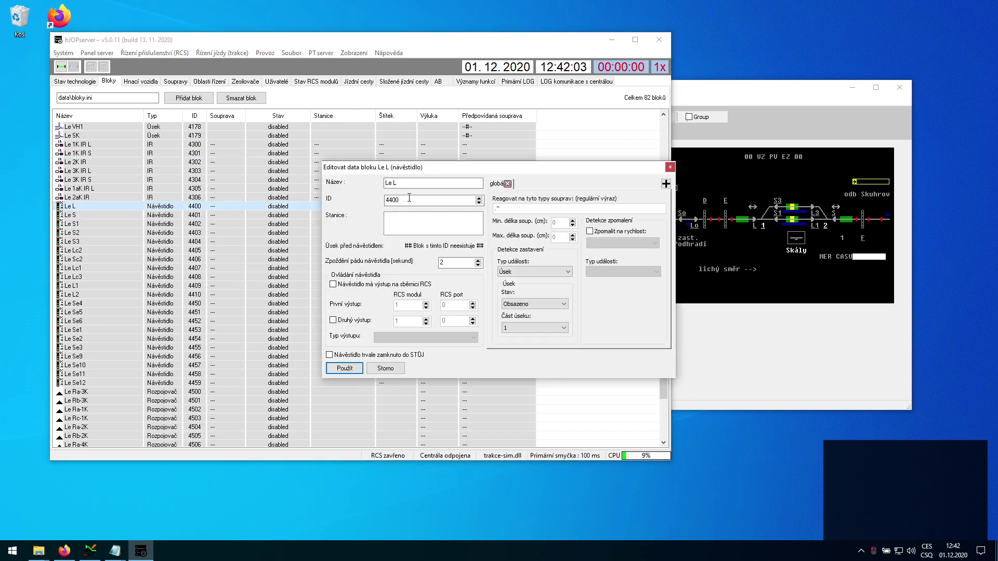
pyautogui.doubleClick(424, 181)
pyautogui.press('BackSpace')
pyautogui.write('Le L')
pyautogui.press('Tab')
pyautogui.click(425, 221)
pyautogui.click(444, 262)
# Step: Try enabling the RCS bus output for signal Le L and check the available output types and RCS module field
pyautogui.click(408, 285)
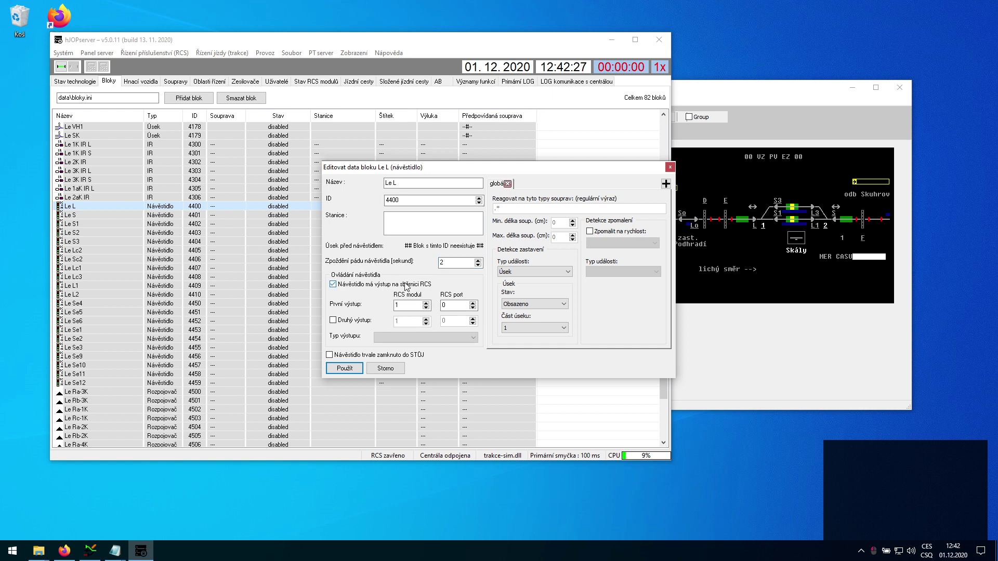
pyautogui.click(416, 335)
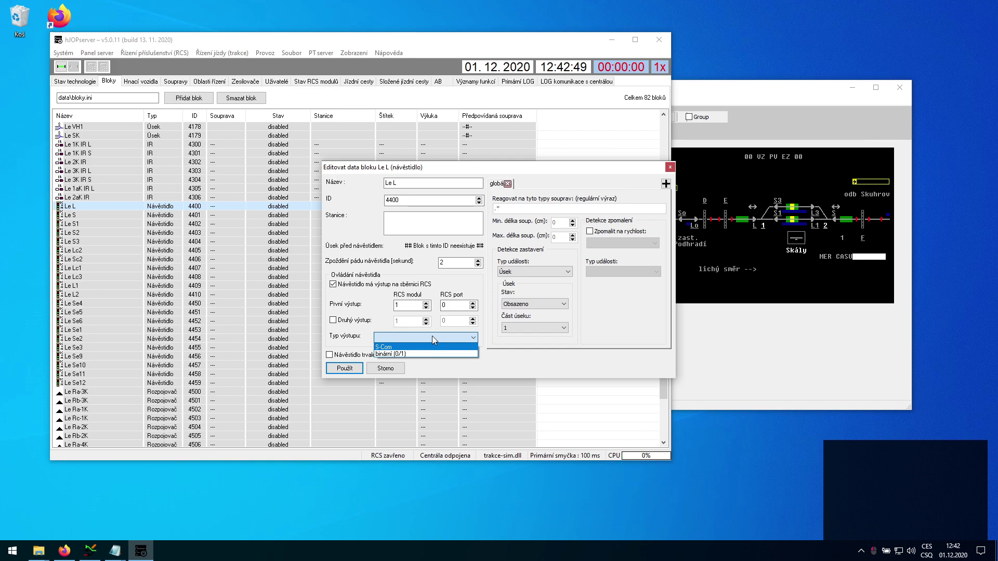
pyautogui.click(432, 335)
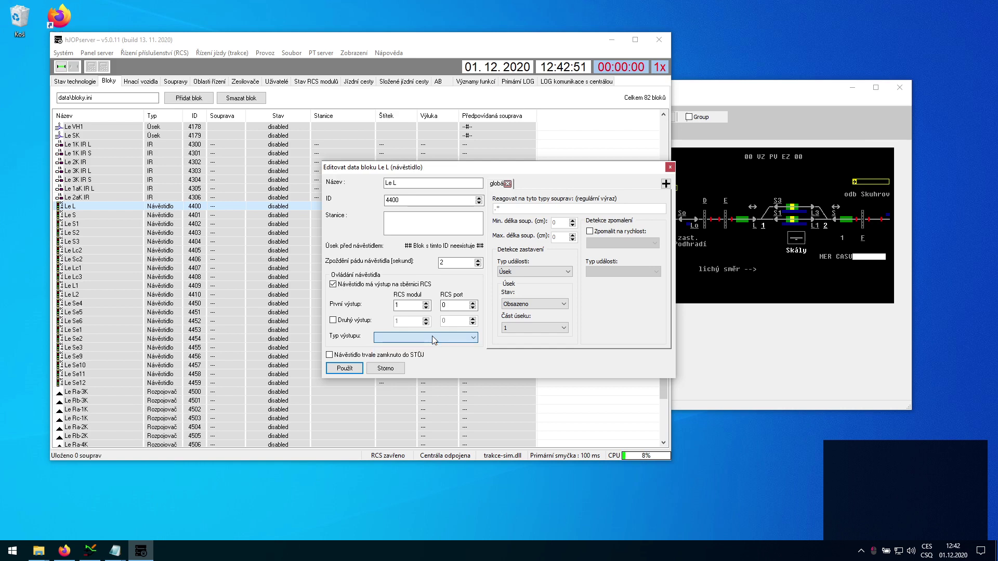
pyautogui.click(406, 309)
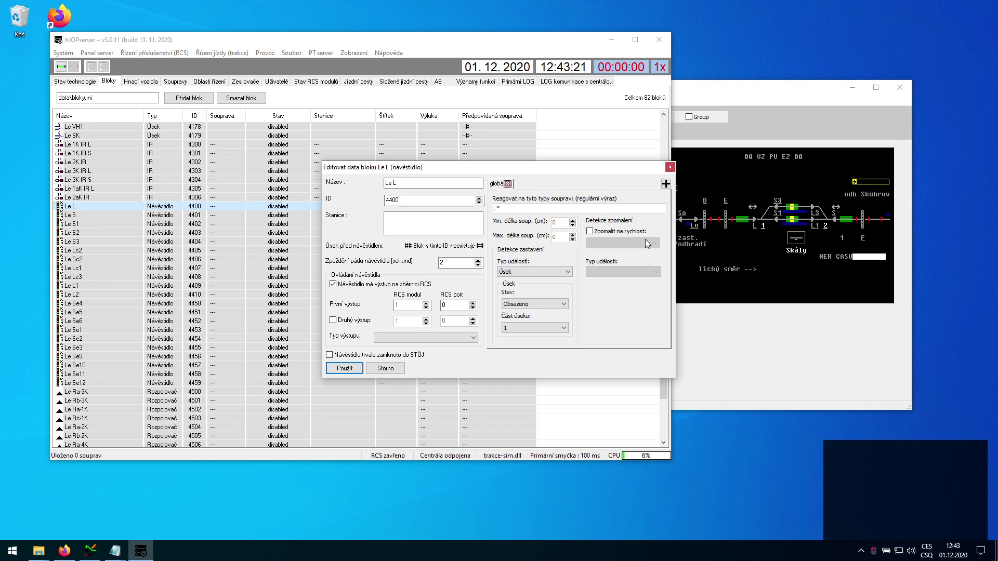
# Step: Compare signal Le L with the track plan in hJOPeditor, then reposition its hJOPserver form and close it without saving
pyautogui.click(692, 274)
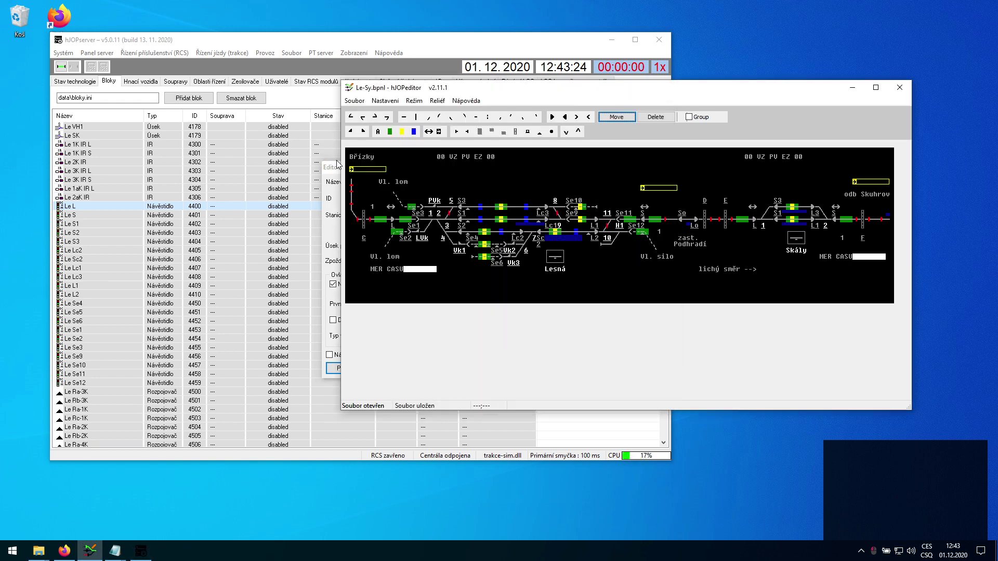
pyautogui.click(332, 170)
pyautogui.moveTo(332, 168); pyautogui.dragTo(251, 151)
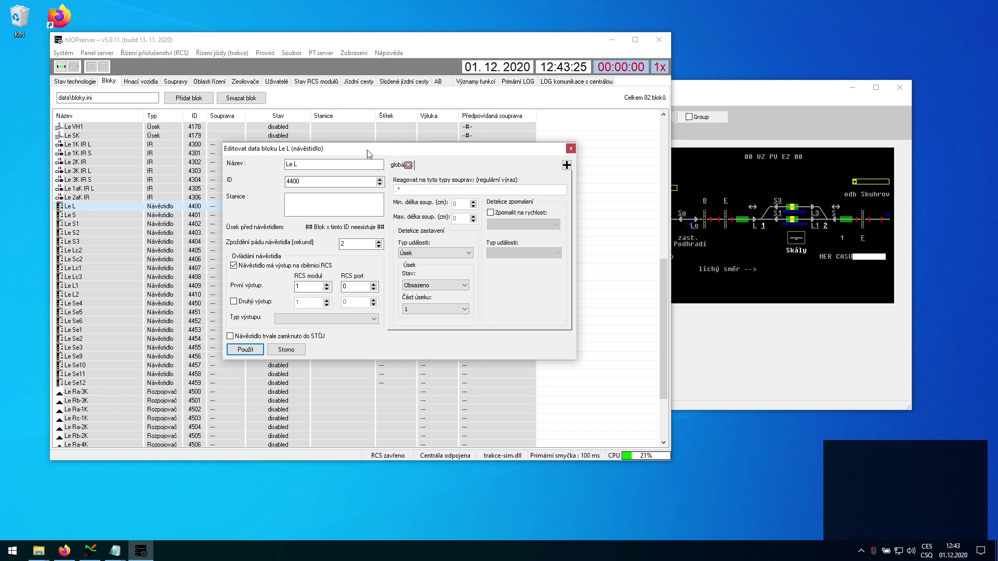
pyautogui.moveTo(368, 153); pyautogui.dragTo(367, 167)
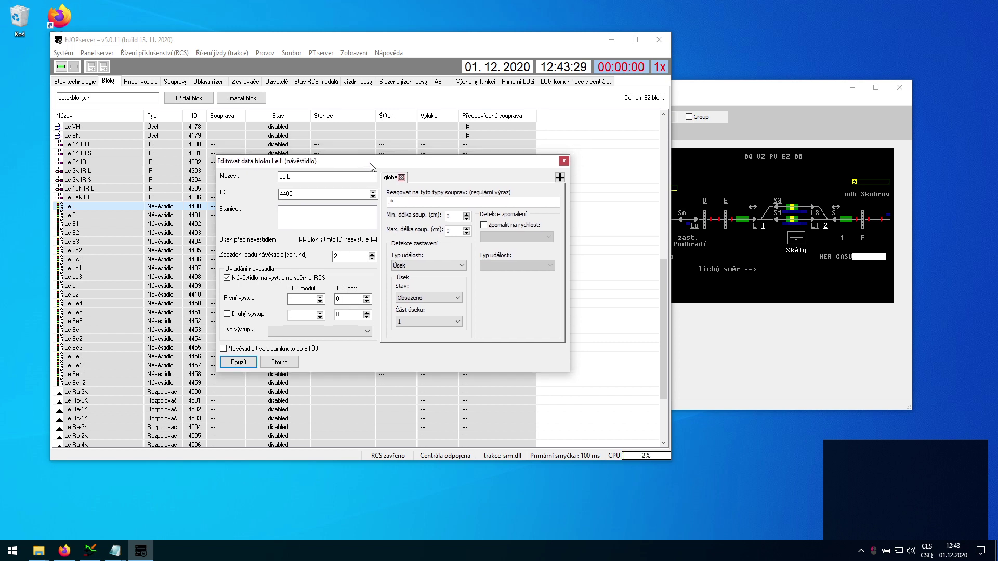
pyautogui.moveTo(368, 163); pyautogui.dragTo(386, 172)
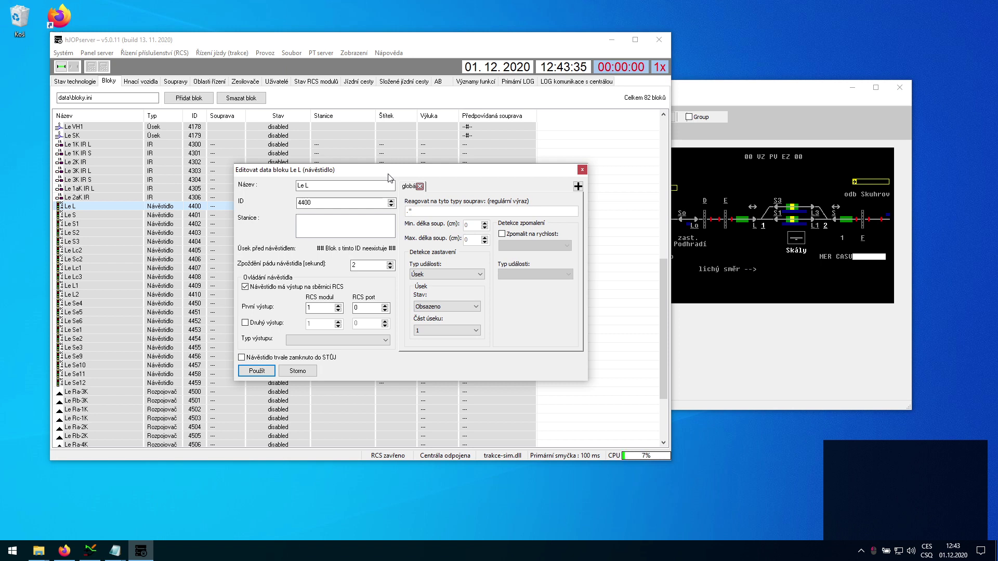
pyautogui.click(582, 169)
# Step: Open the signal block Le S1 and examine the event types offered for its stop detection
pyautogui.click(210, 225)
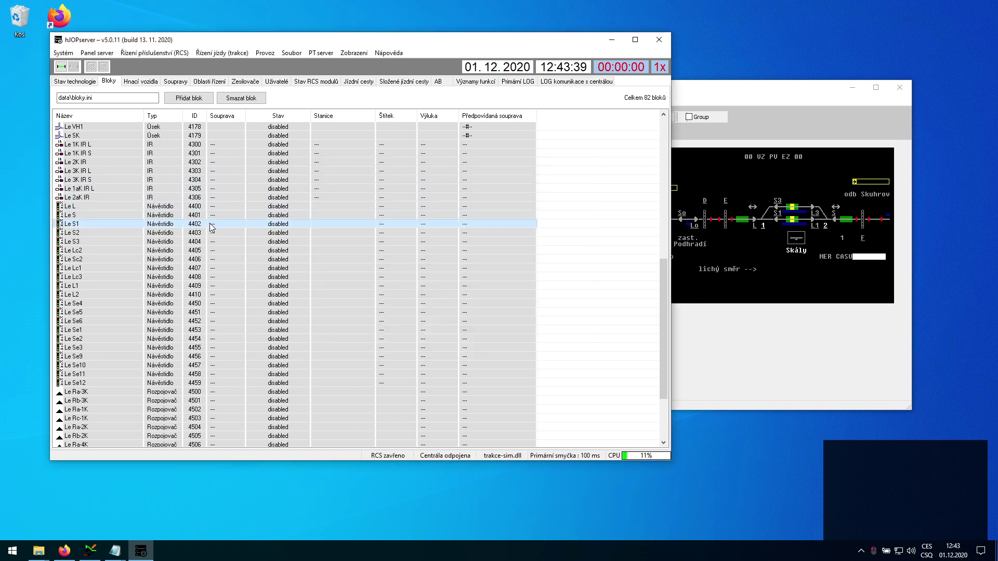
pyautogui.doubleClick(210, 224)
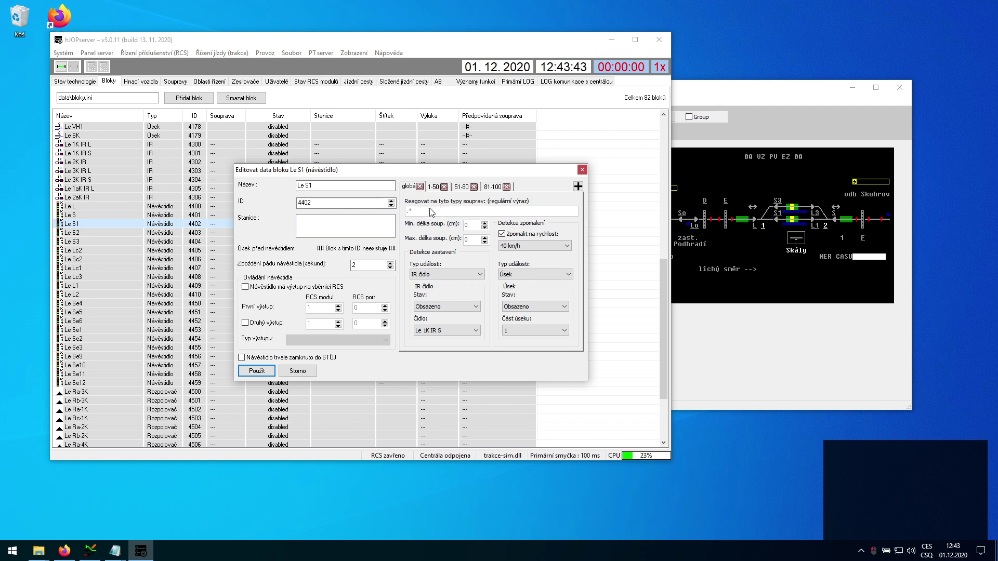
pyautogui.click(438, 275)
pyautogui.click(438, 279)
# Step: Examine the IR sensor and sensor state choices for the stop detection of signal Le S1
pyautogui.click(440, 331)
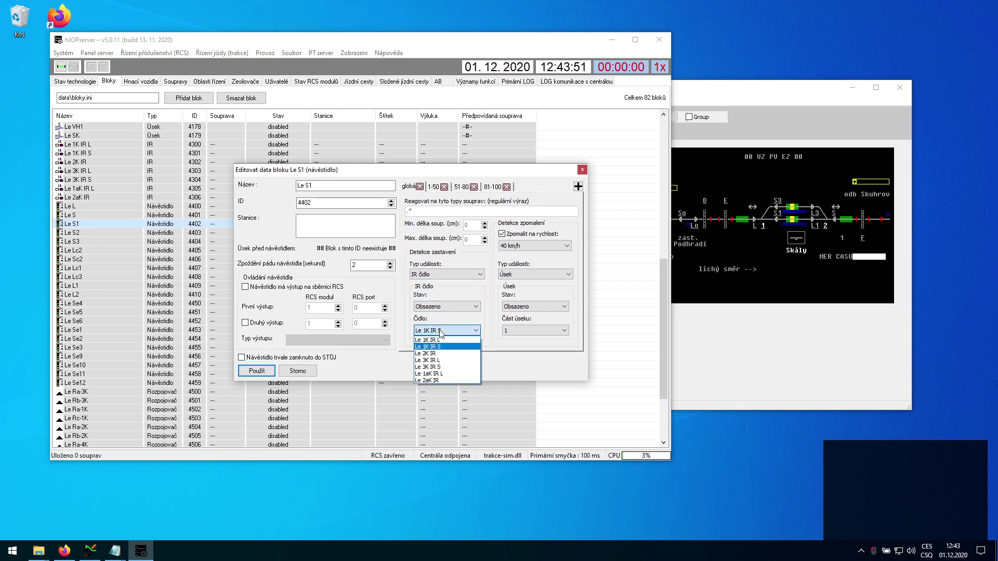
pyautogui.click(441, 331)
pyautogui.click(440, 331)
pyautogui.click(440, 331)
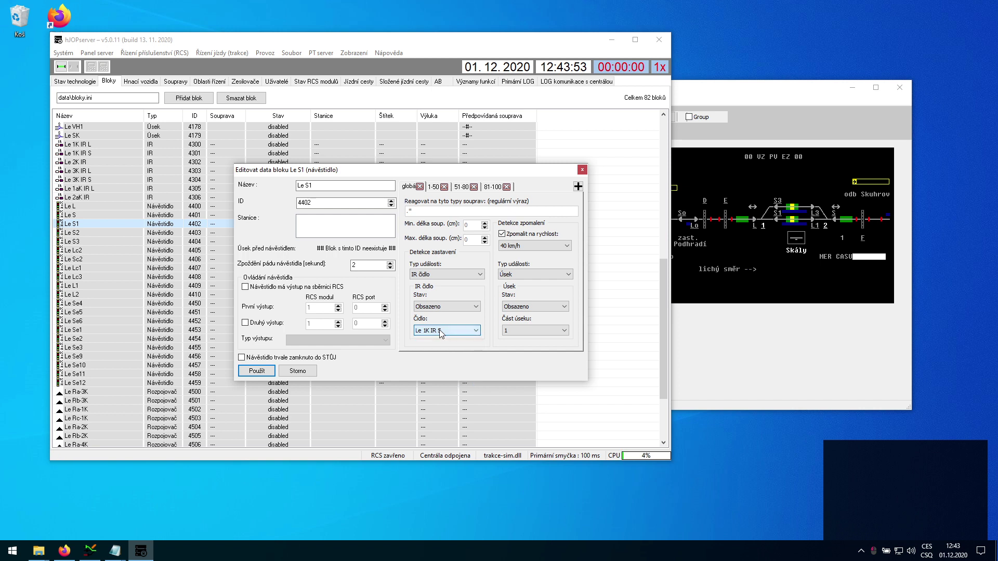
pyautogui.click(441, 332)
pyautogui.click(441, 332)
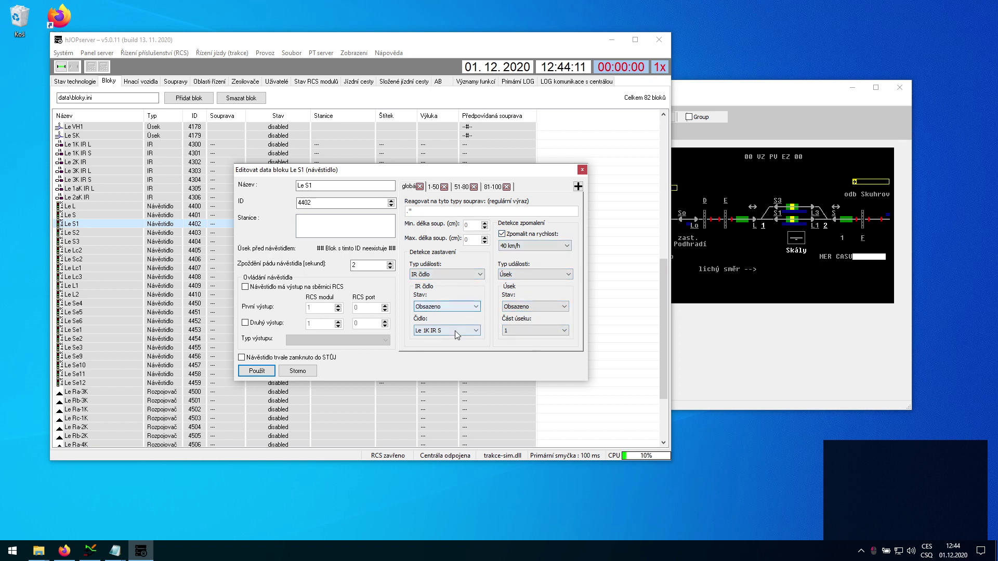
pyautogui.click(466, 306)
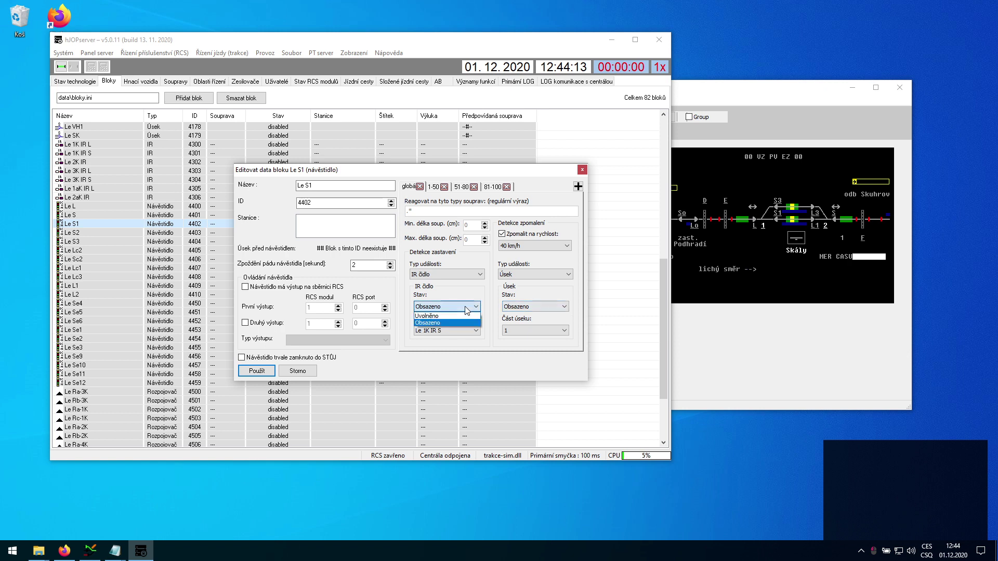
pyautogui.click(465, 307)
# Step: Try Úsek as the stop detection event of signal Le S1, check the section part choices, and discard the change
pyautogui.click(437, 274)
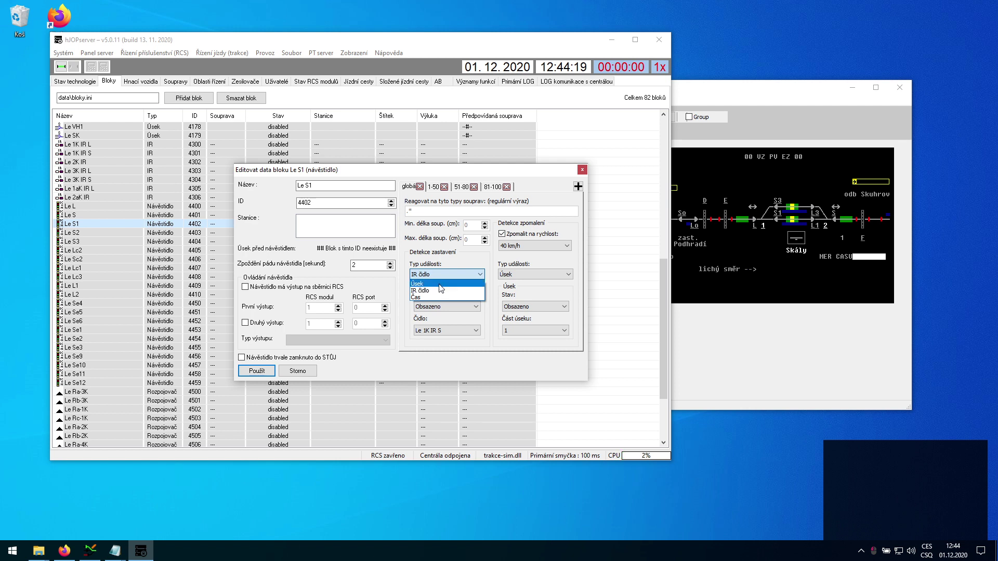
pyautogui.click(441, 285)
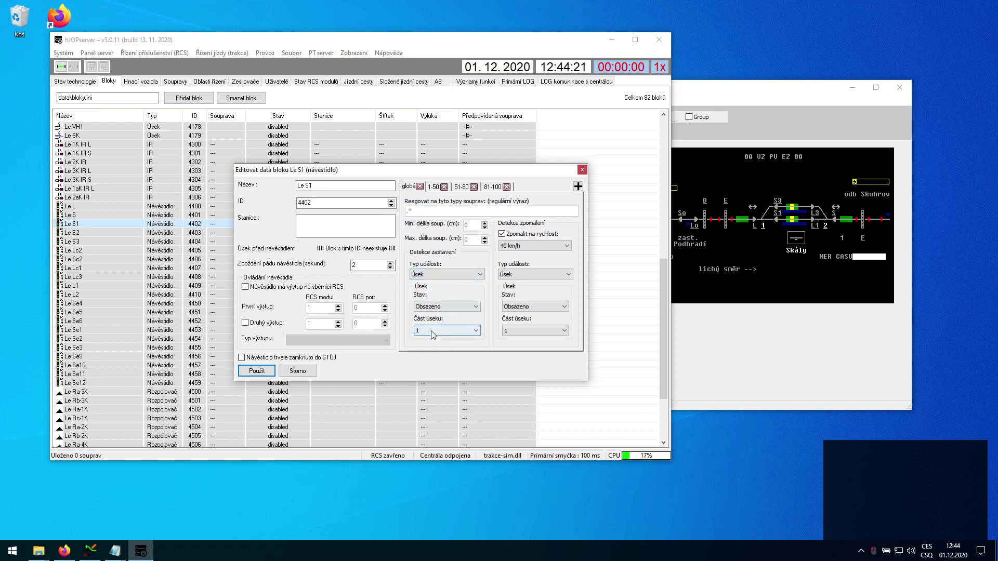
pyautogui.click(432, 330)
pyautogui.click(431, 331)
pyautogui.click(298, 370)
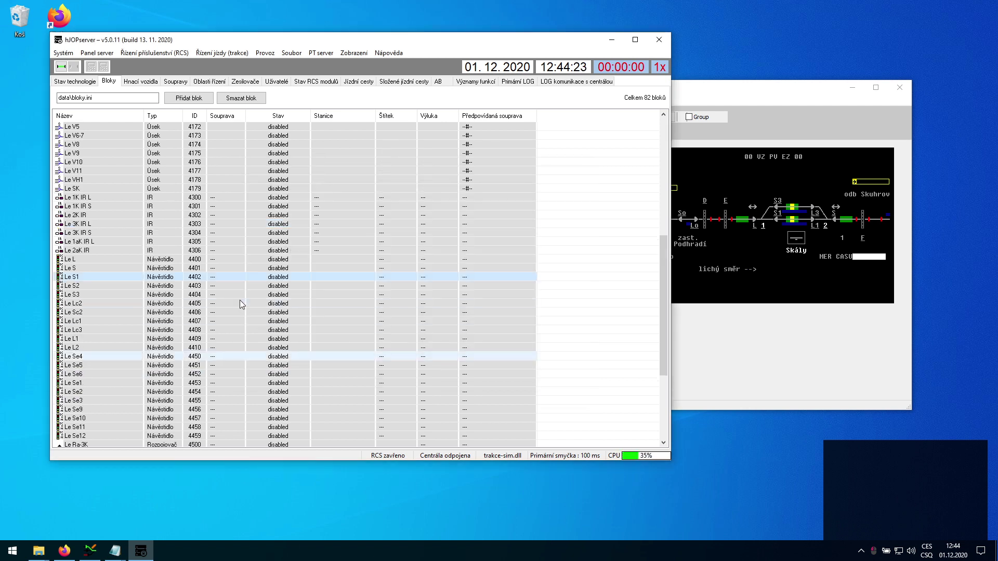
# Step: Examine the RCS detector inputs of the section block Le 4K and close its form without changes
pyautogui.scroll(8, 167, 218)
pyautogui.click(159, 199)
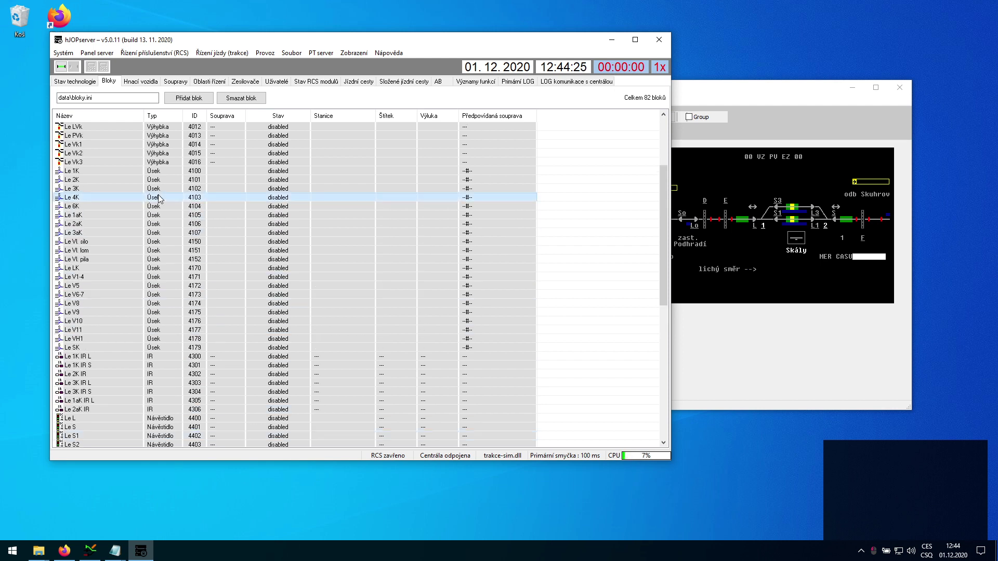
pyautogui.doubleClick(160, 199)
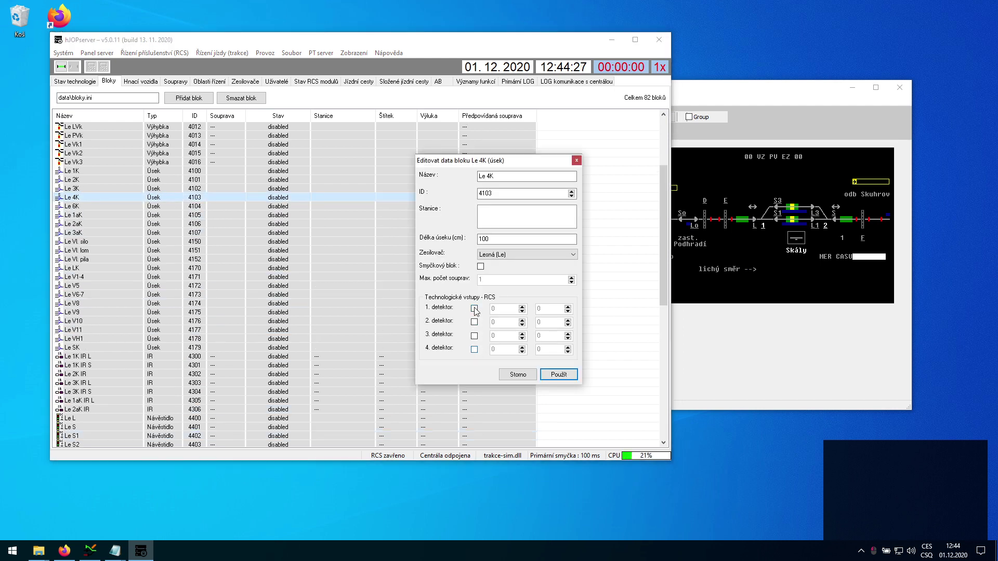
pyautogui.click(518, 374)
# Step: Recheck the settings of the signal block Le L and close its form without changes
pyautogui.scroll(-6, 149, 272)
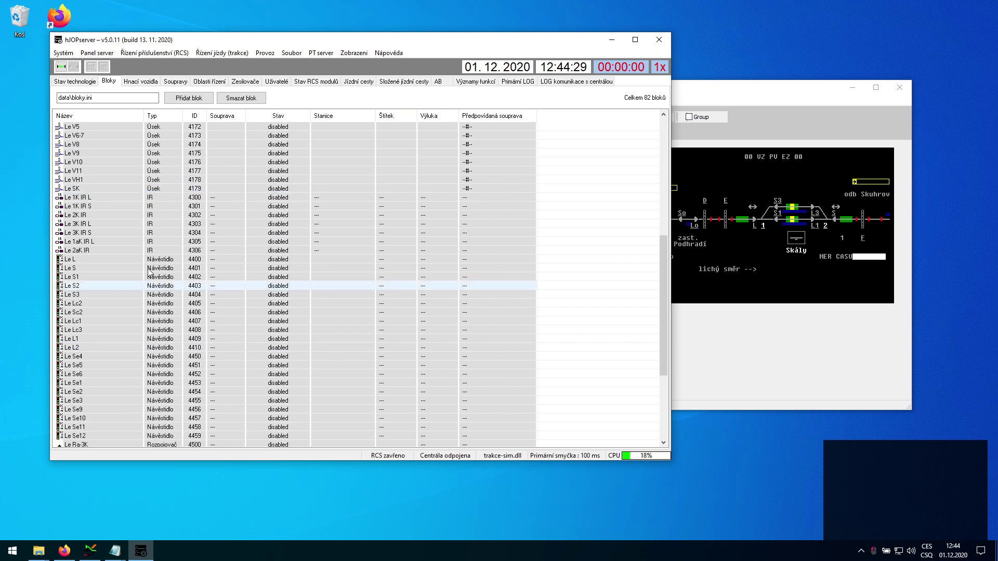
pyautogui.click(140, 259)
pyautogui.doubleClick(140, 258)
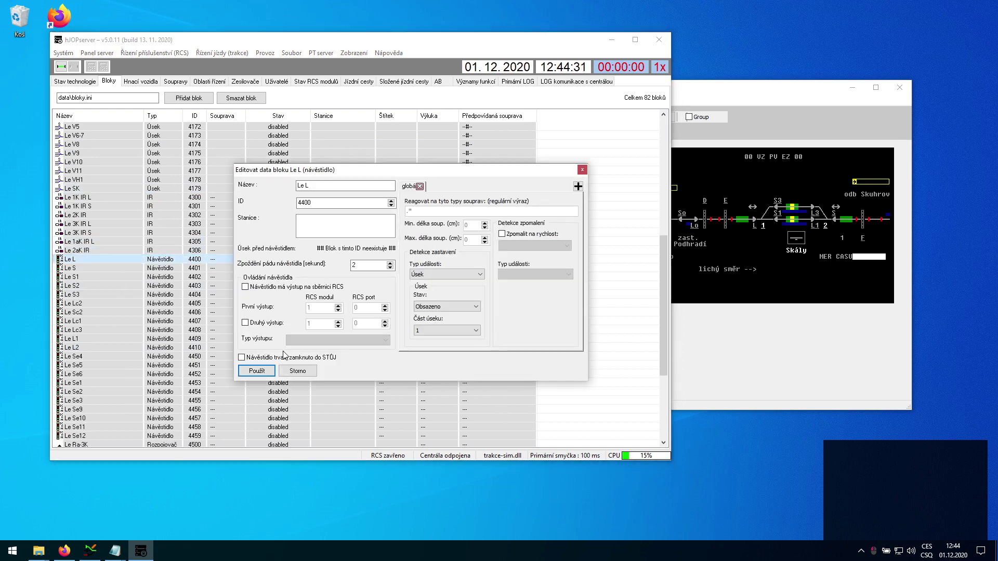
pyautogui.click(287, 372)
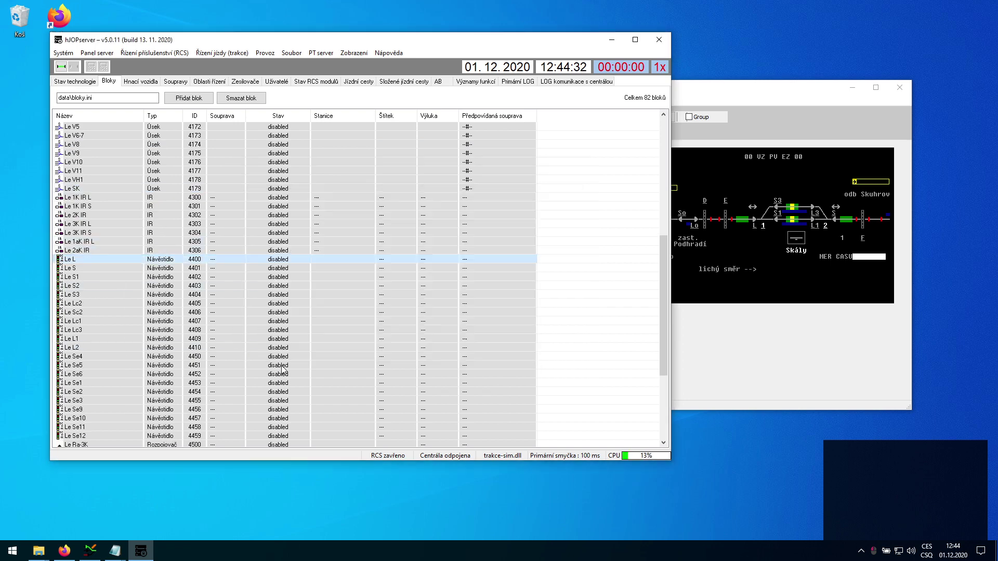
# Step: Try Čas and Úsek as the stop detection event of signal Le S1, return it to IR čidlo, and close the form without changes
pyautogui.click(177, 277)
pyautogui.doubleClick(425, 278)
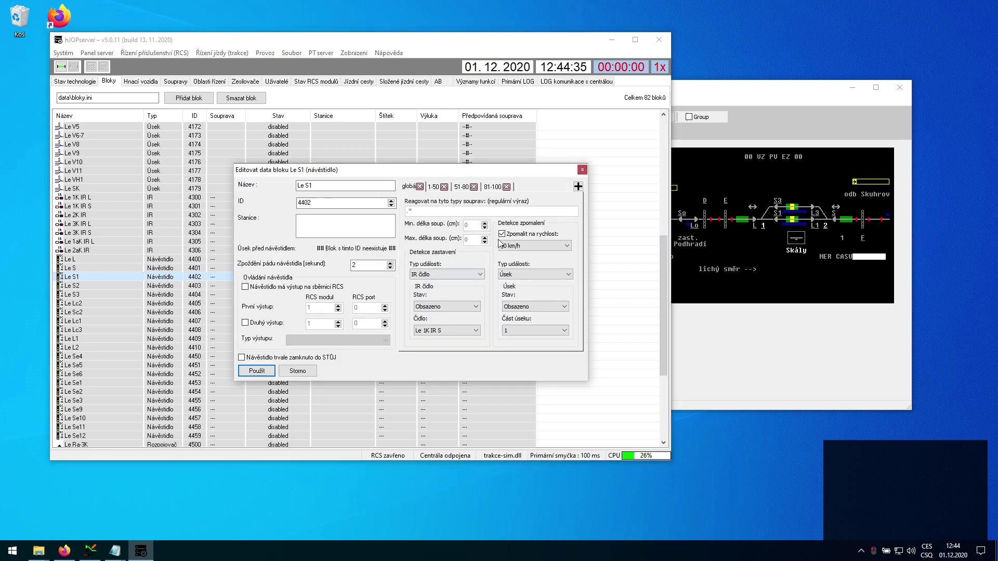
pyautogui.click(469, 275)
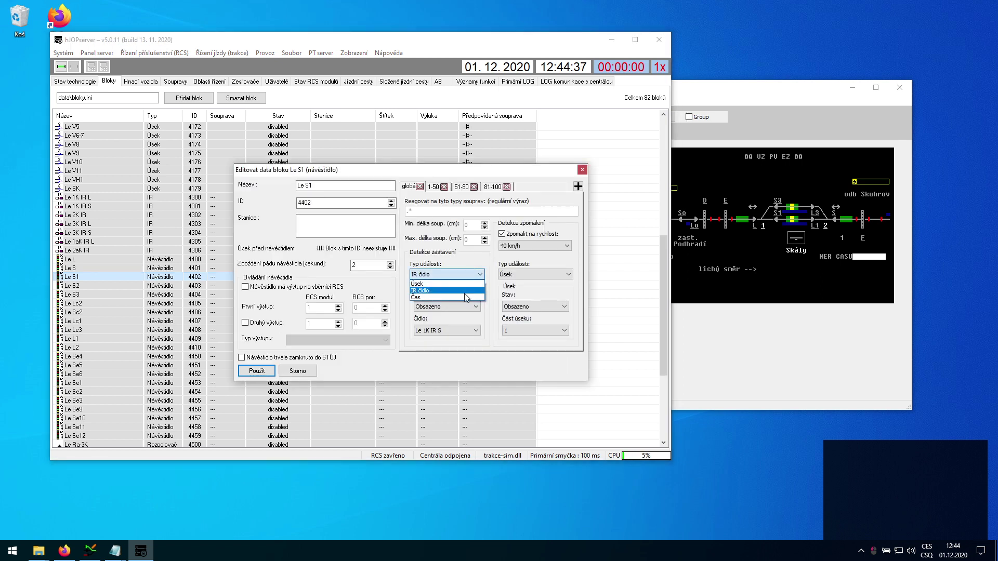
pyautogui.click(465, 297)
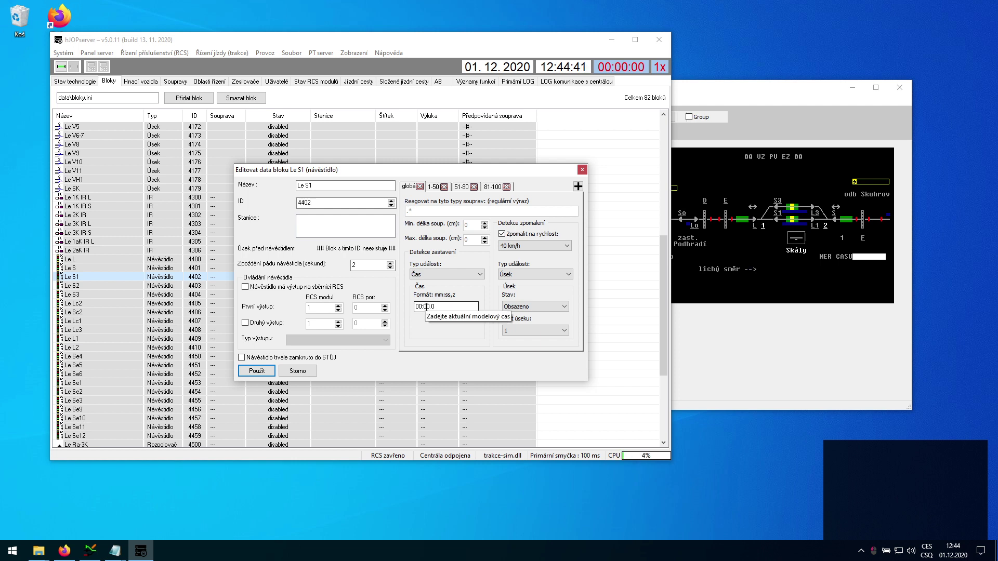
pyautogui.click(441, 273)
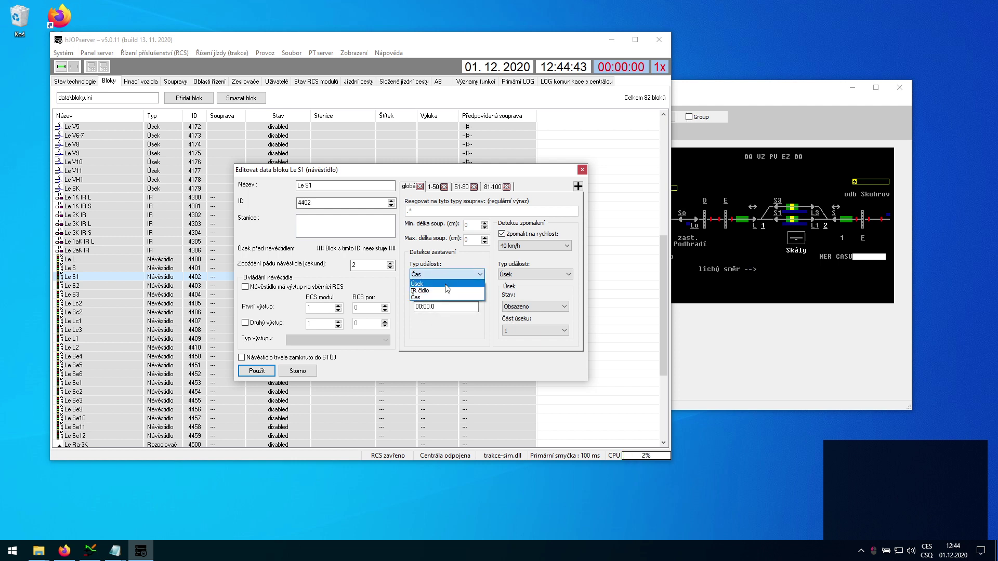
pyautogui.click(445, 285)
pyautogui.click(445, 276)
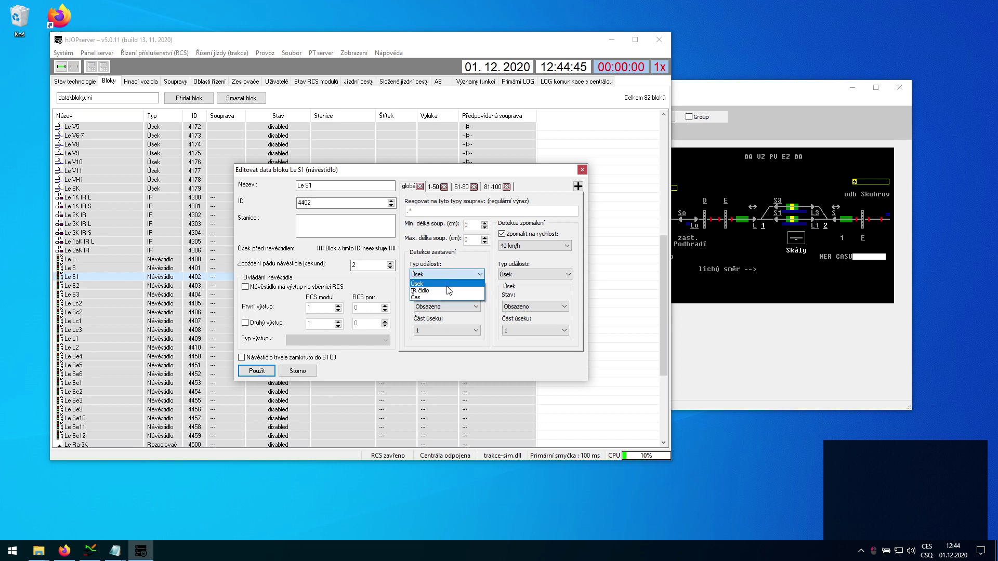
pyautogui.click(449, 291)
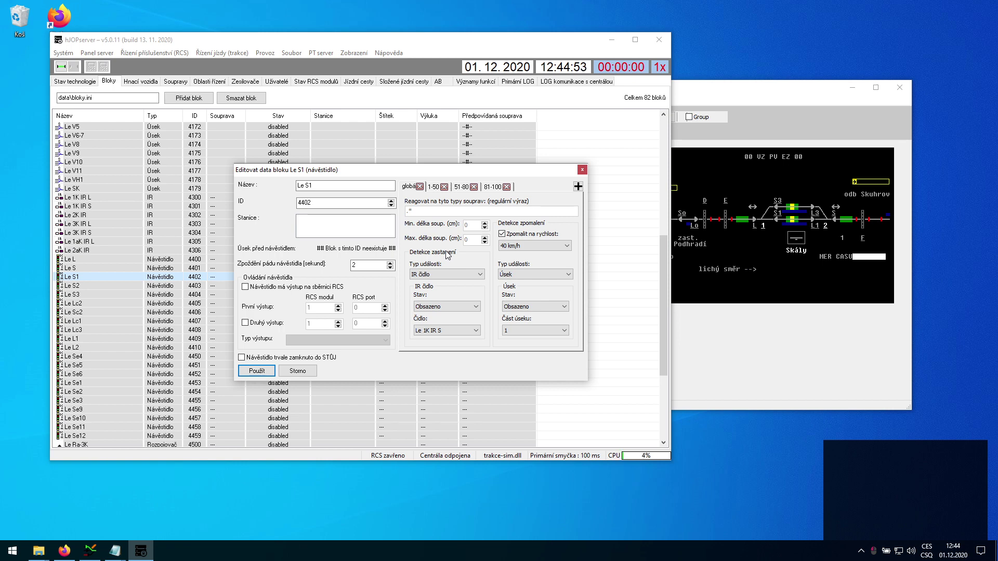
pyautogui.click(315, 371)
# Step: Consult the Le-Sy.bpnl plan in hJOPeditor, return to hJOPserver, and check the section state choices for the slowdown detection of signal Le S1
pyautogui.click(746, 288)
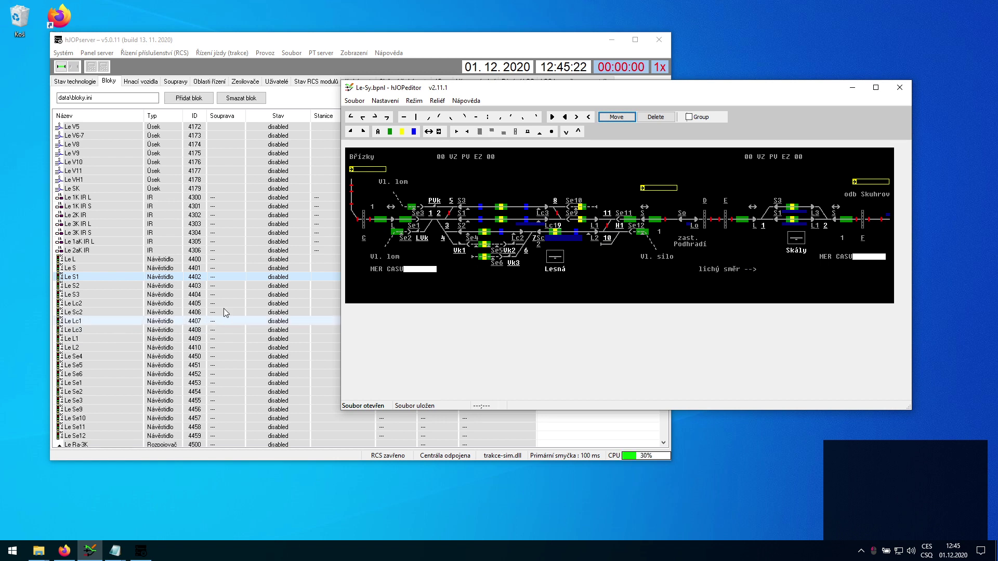
pyautogui.click(242, 279)
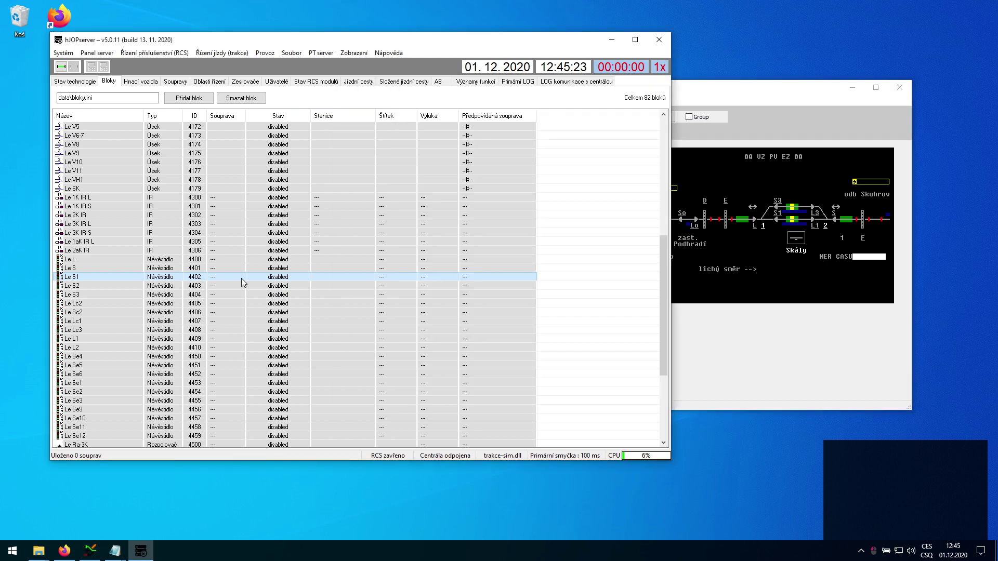
pyautogui.doubleClick(241, 279)
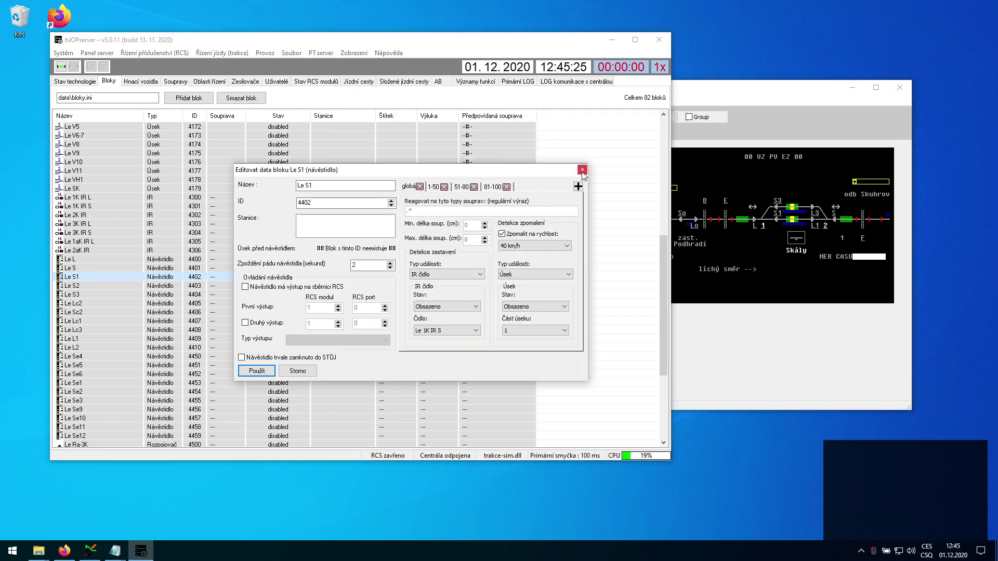
pyautogui.click(529, 306)
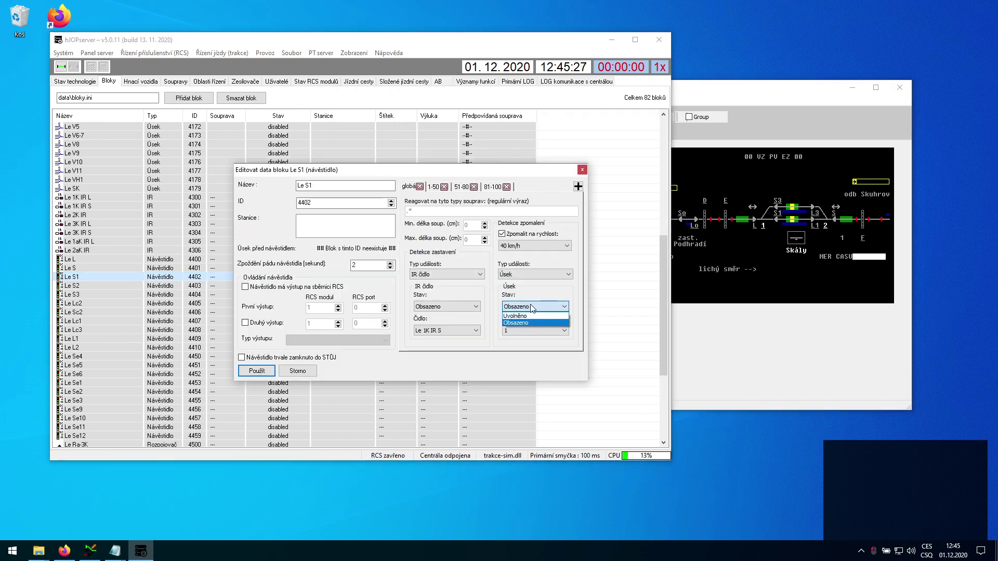
pyautogui.click(530, 311)
pyautogui.moveTo(458, 174); pyautogui.dragTo(471, 172)
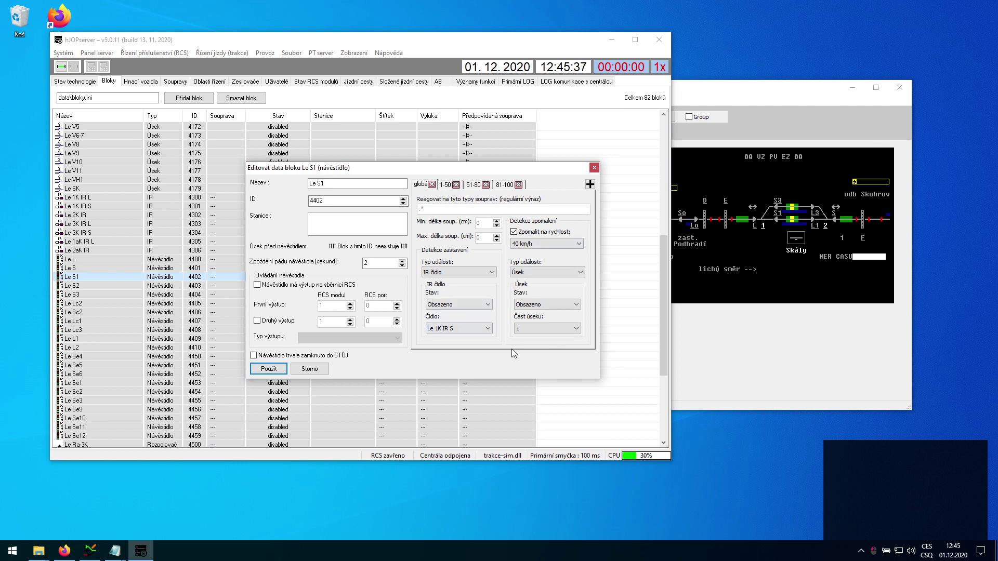
# Step: Compare the speed limits, train types and stop sensors of the global and 1-50 events of signal Le S1
pyautogui.click(445, 185)
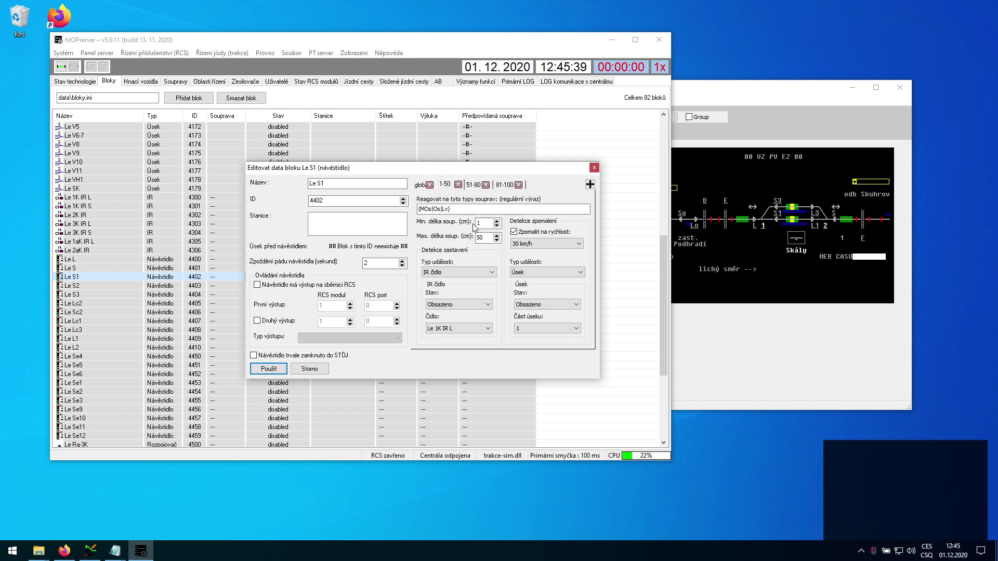
pyautogui.click(447, 210)
pyautogui.click(421, 184)
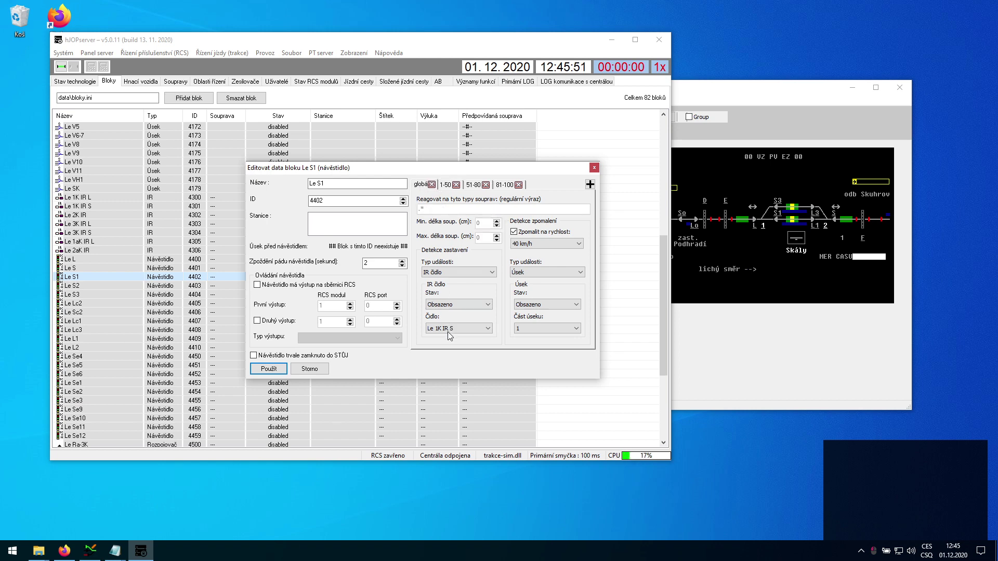
pyautogui.click(445, 184)
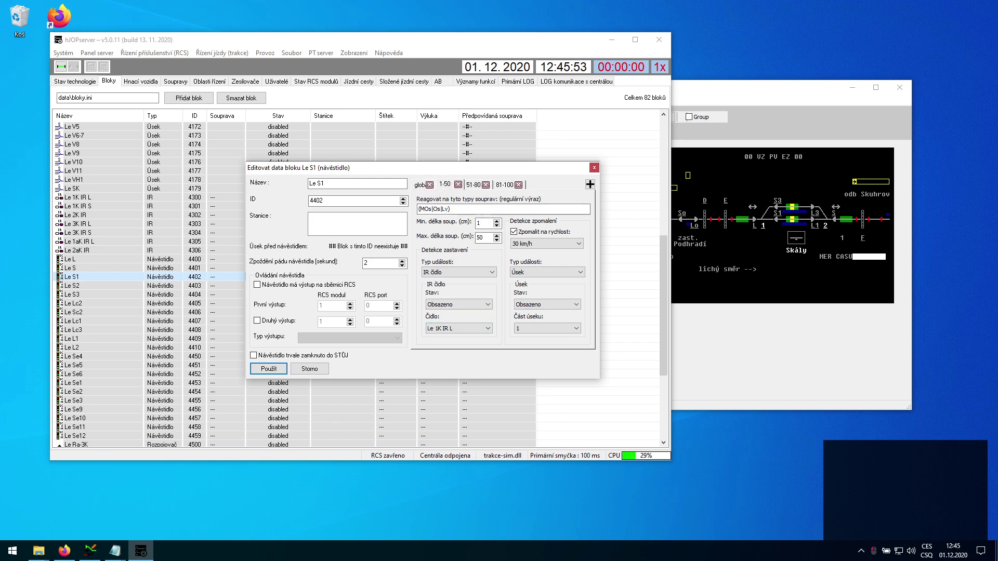
# Step: Check the 1-50 event of signal Le S1 against the track layout of the Le-Sy.bpnl plan in hJOPeditor, returning to hJOPserver
pyautogui.hotkey('alt', 'Tab')
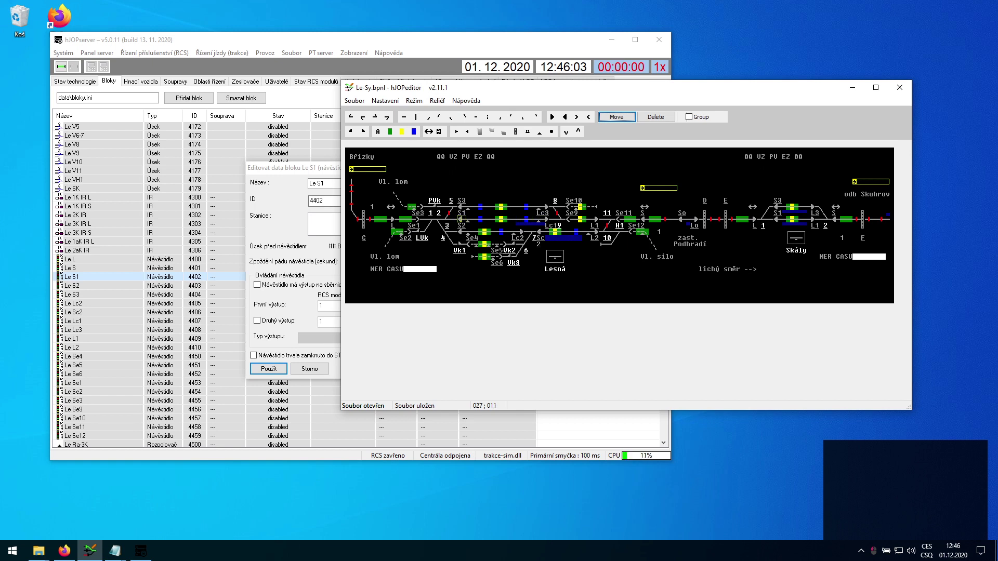
pyautogui.click(336, 168)
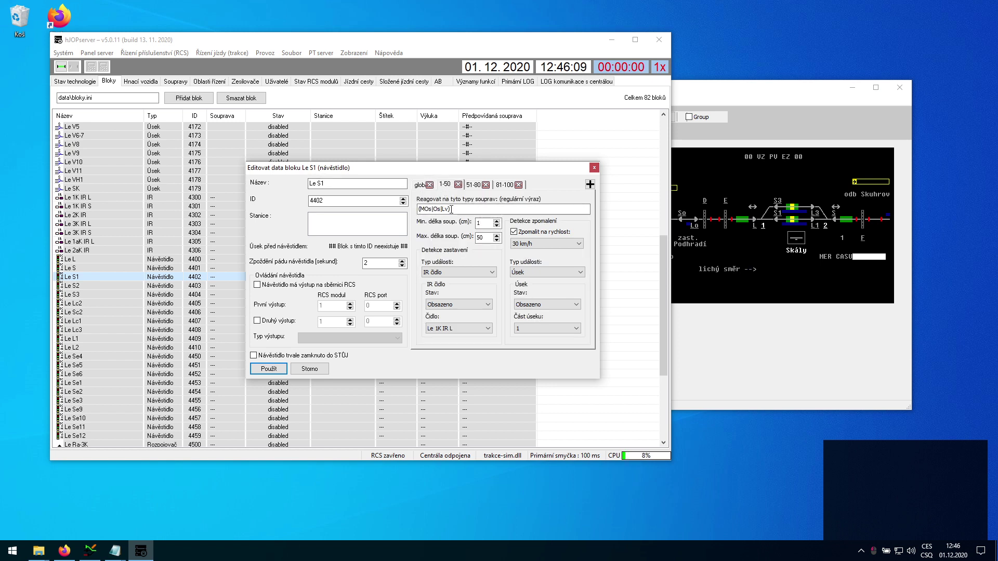
pyautogui.click(780, 130)
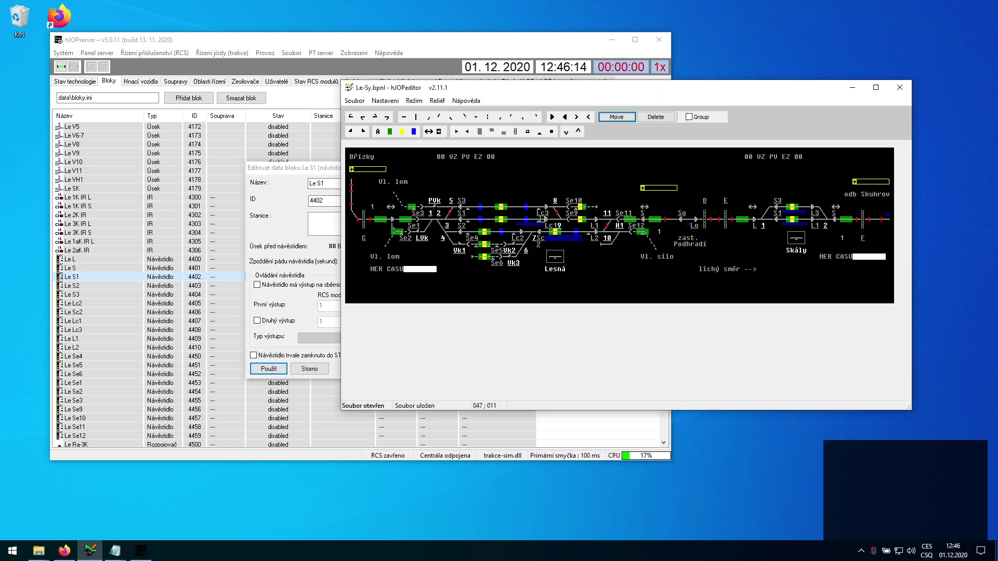
pyautogui.click(327, 174)
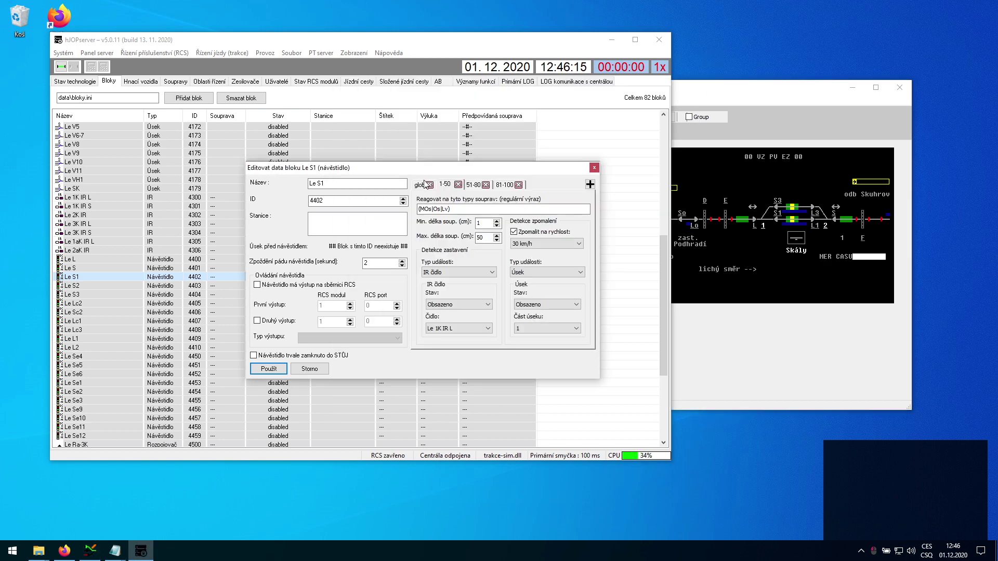
# Step: Examine the 51-80, 81-100 and 1-50 events of signal Le S1 and close its form without changes
pyautogui.click(471, 185)
pyautogui.click(504, 185)
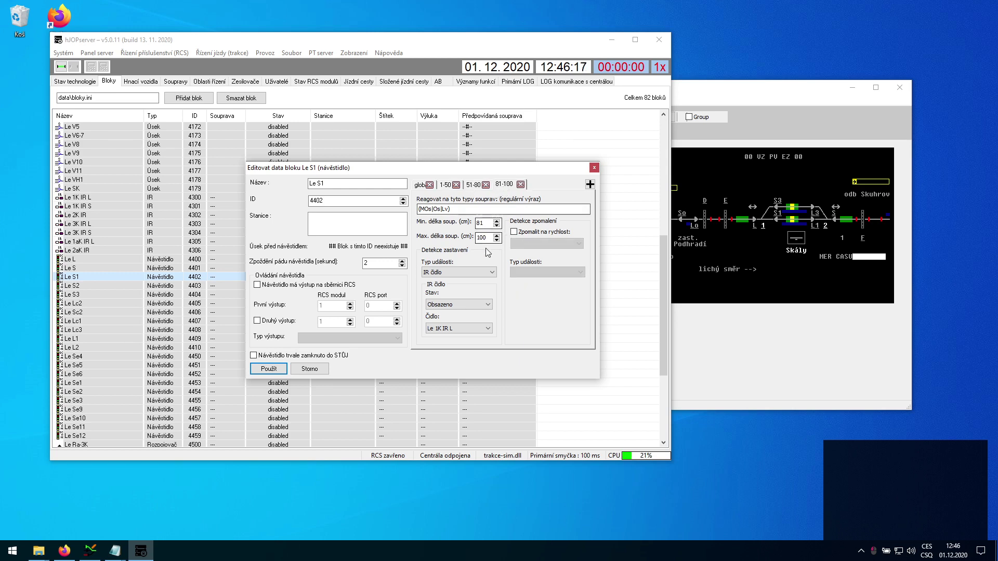
pyautogui.press('Escape')
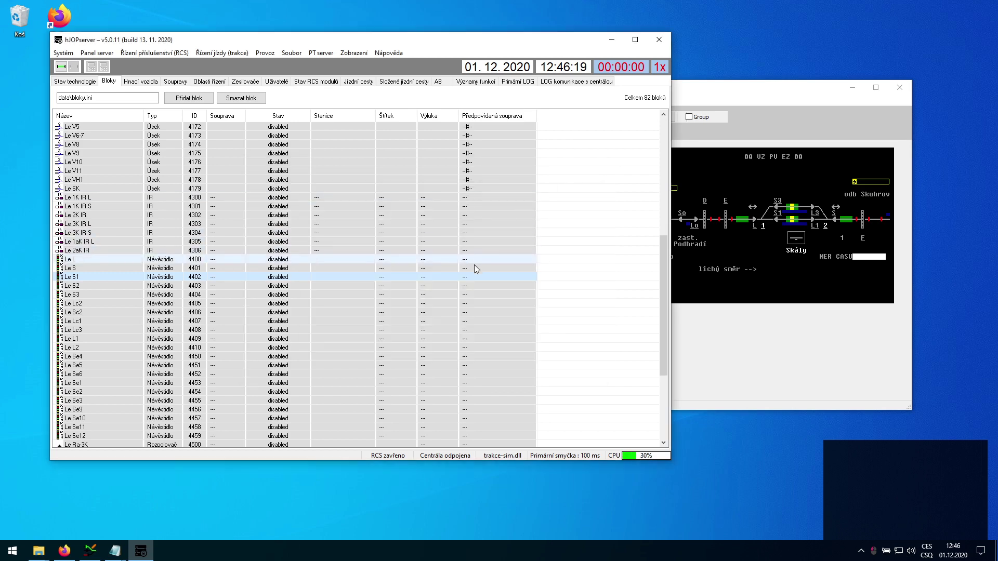
pyautogui.press('Return')
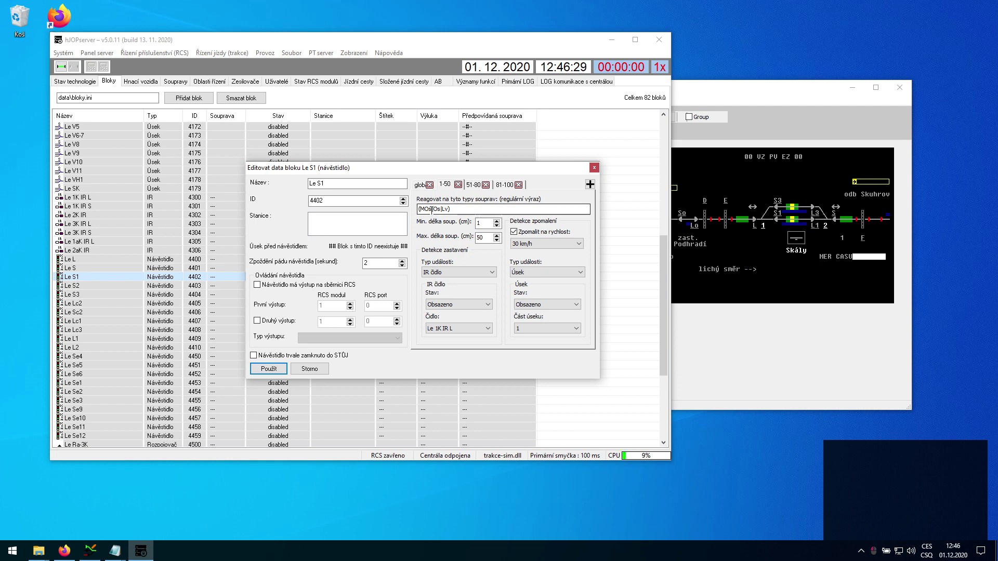
pyautogui.click(594, 169)
# Step: Try adding a global event to the shunting signal Le Se4, delete it, and close the form without saving
pyautogui.scroll(-1, 345, 311)
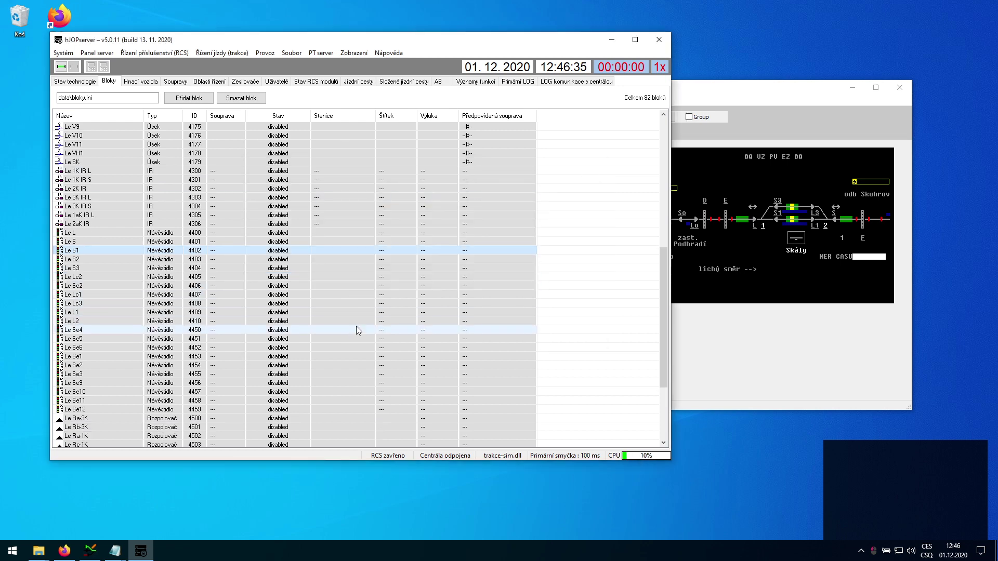
pyautogui.doubleClick(358, 330)
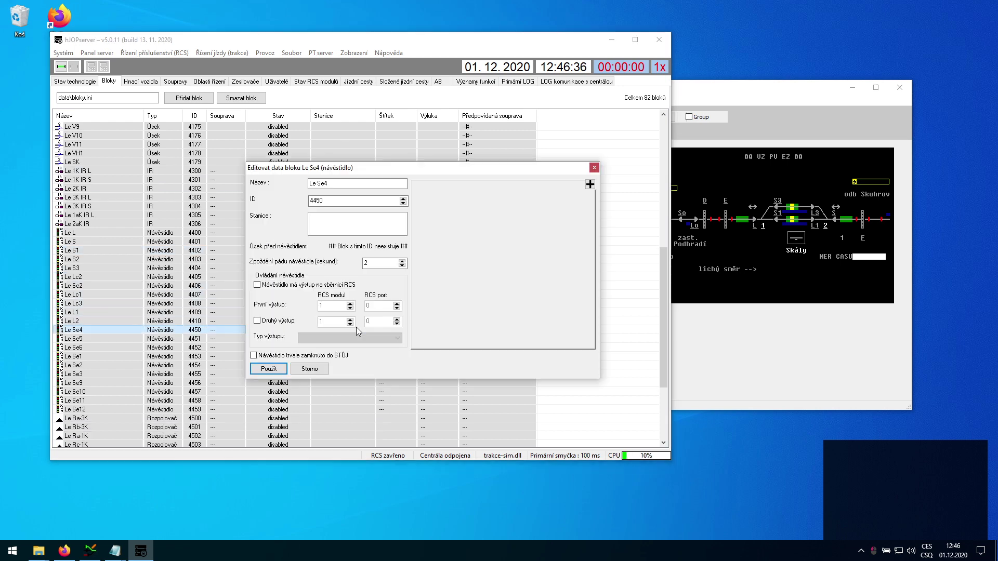
pyautogui.click(590, 184)
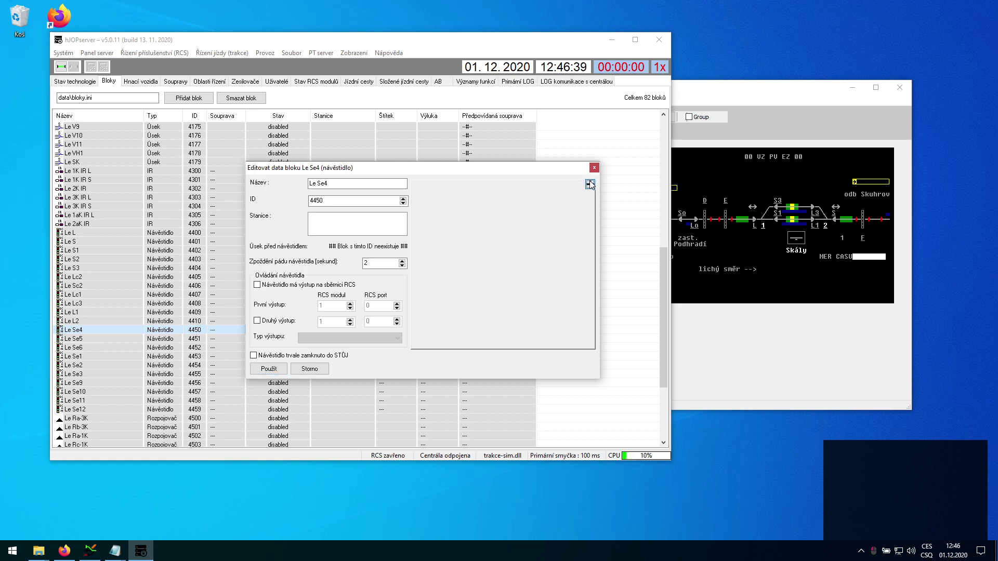
pyautogui.click(434, 184)
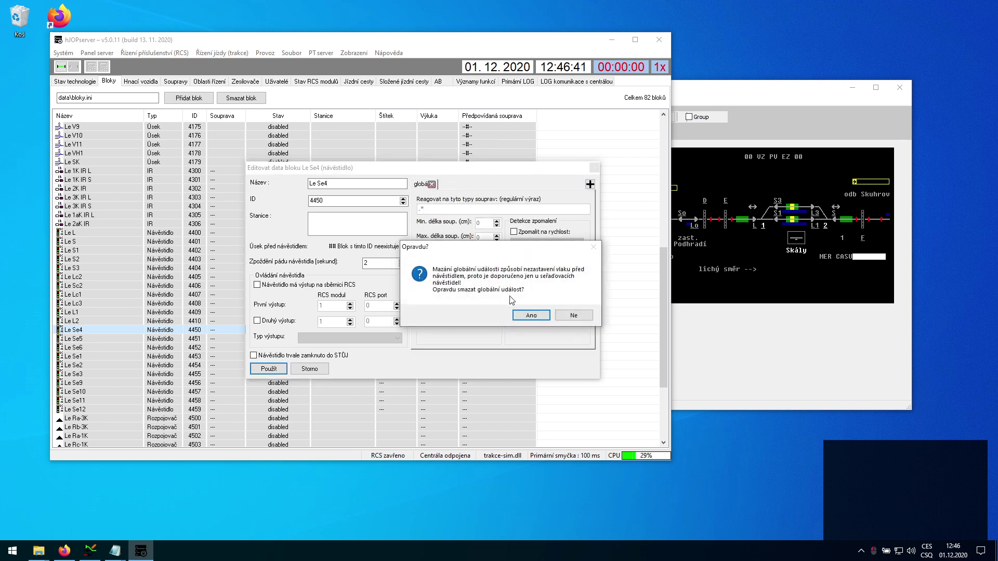
pyautogui.click(530, 316)
pyautogui.click(594, 168)
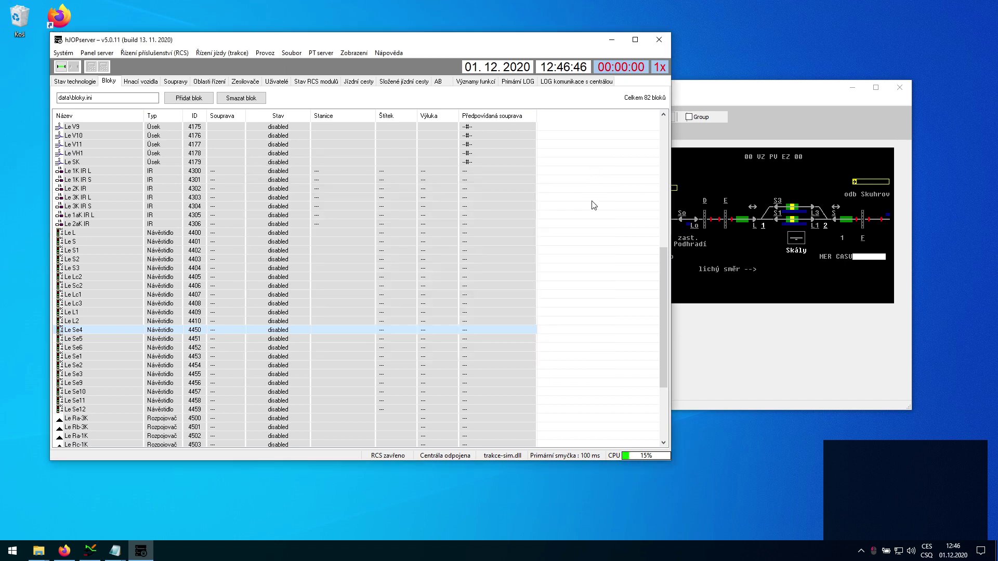
pyautogui.click(581, 241)
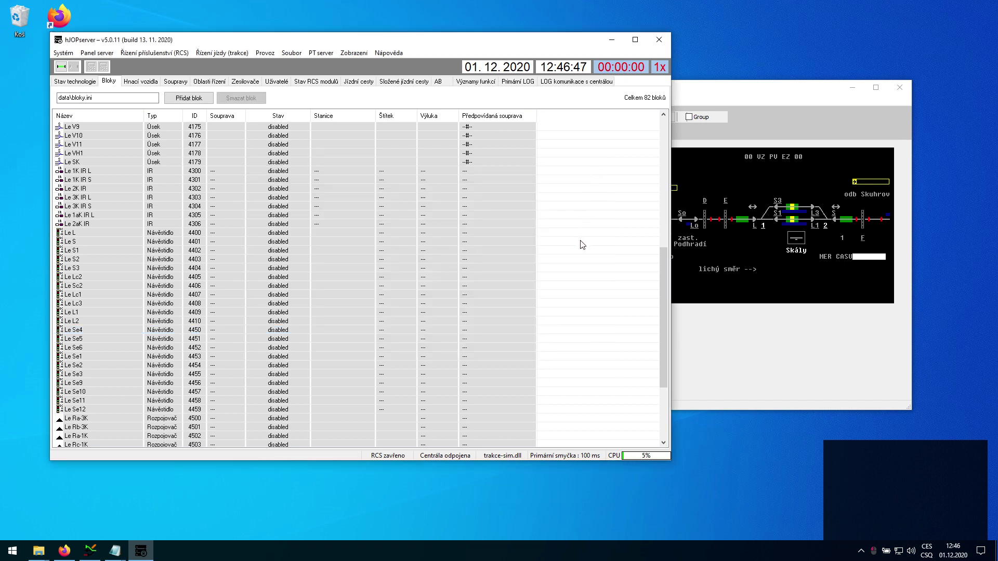
# Step: Glance at the plan in hJOPeditor, return to hJOPserver, and check the RCS address and port of the uncoupler Le Ra-1K
pyautogui.click(722, 170)
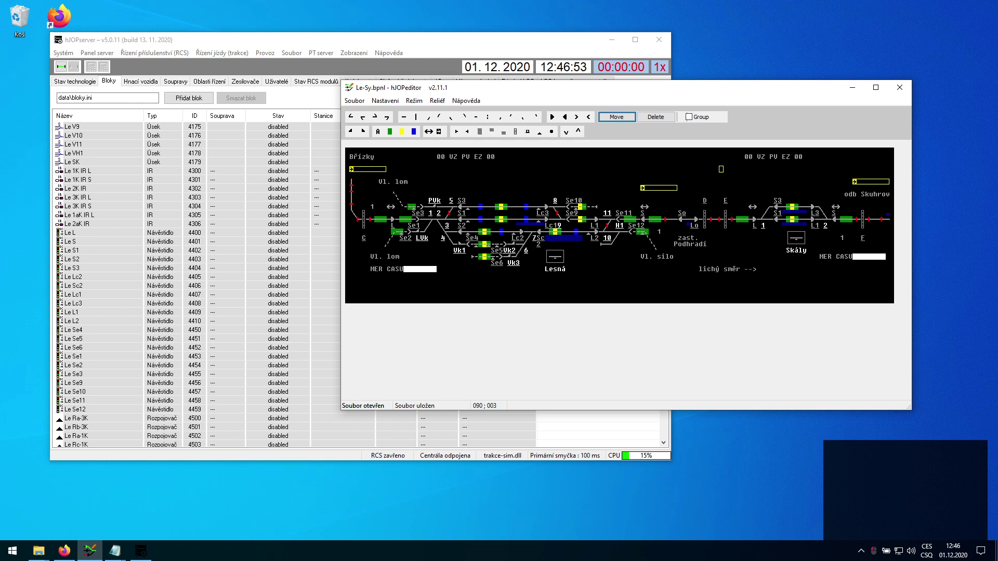
pyautogui.hotkey('alt', 'Tab')
pyautogui.scroll(-3, 298, 308)
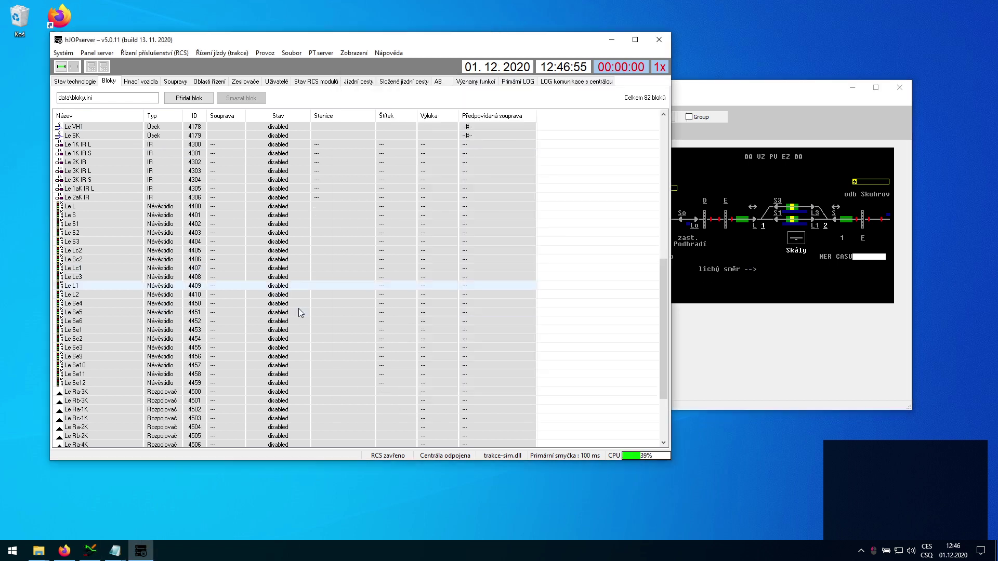
pyautogui.scroll(-2, 301, 281)
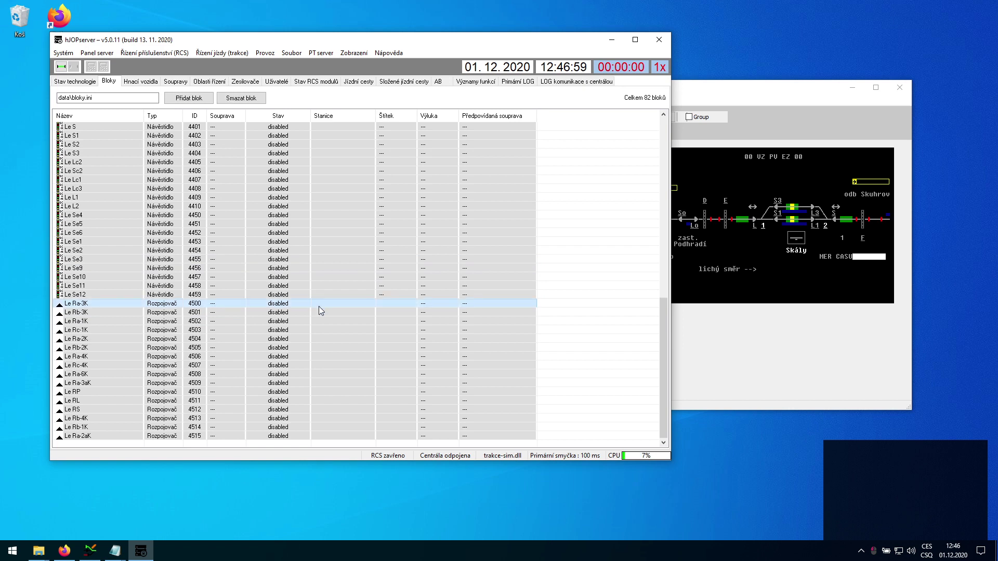
pyautogui.click(325, 320)
pyautogui.doubleClick(326, 318)
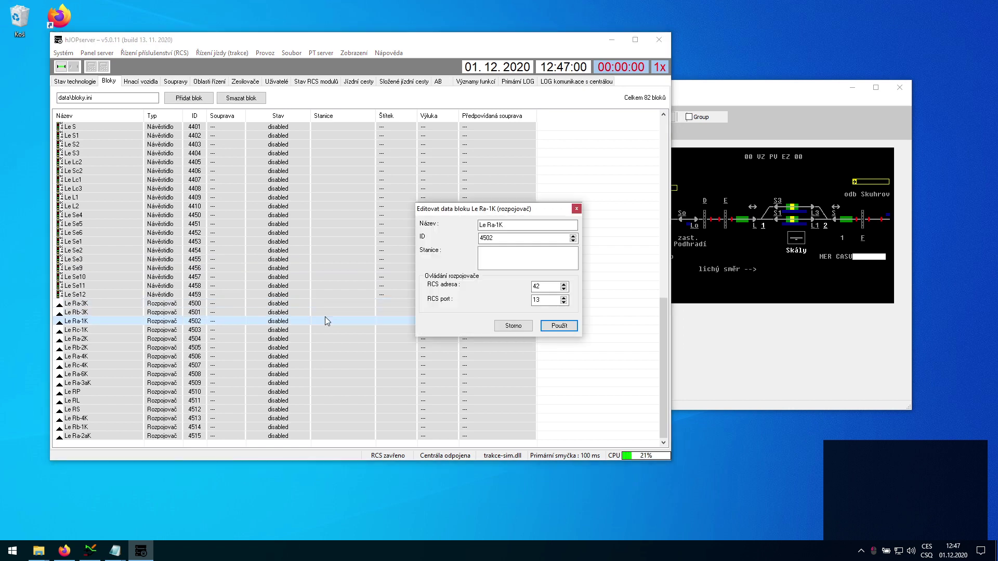
pyautogui.click(576, 208)
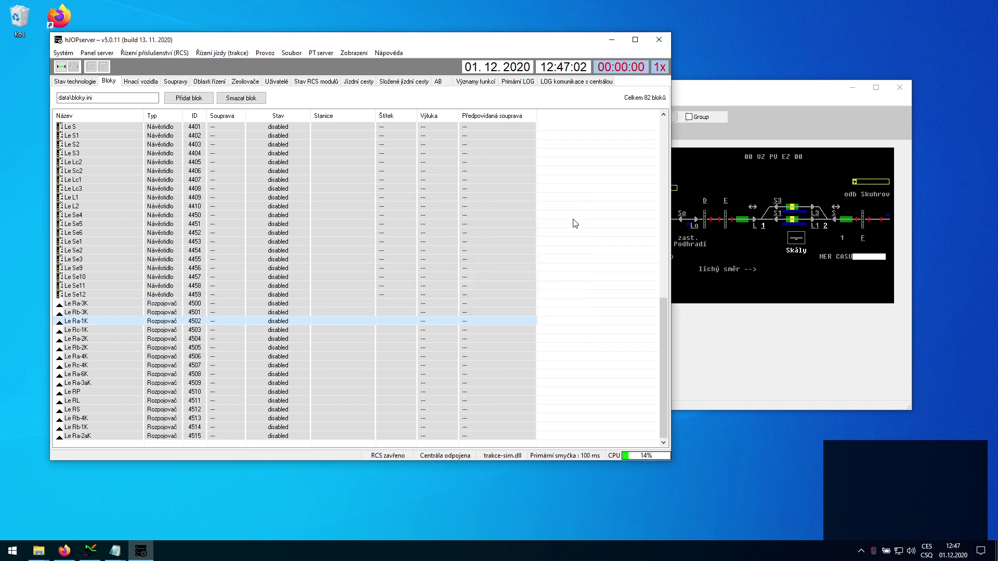
# Step: Check the settings of the uncoupler block Le Rc-1K, cancel its form, and switch to the Le-Sy.bpnl plan in hJOPeditor
pyautogui.doubleClick(176, 330)
pyautogui.click(513, 326)
pyautogui.click(694, 294)
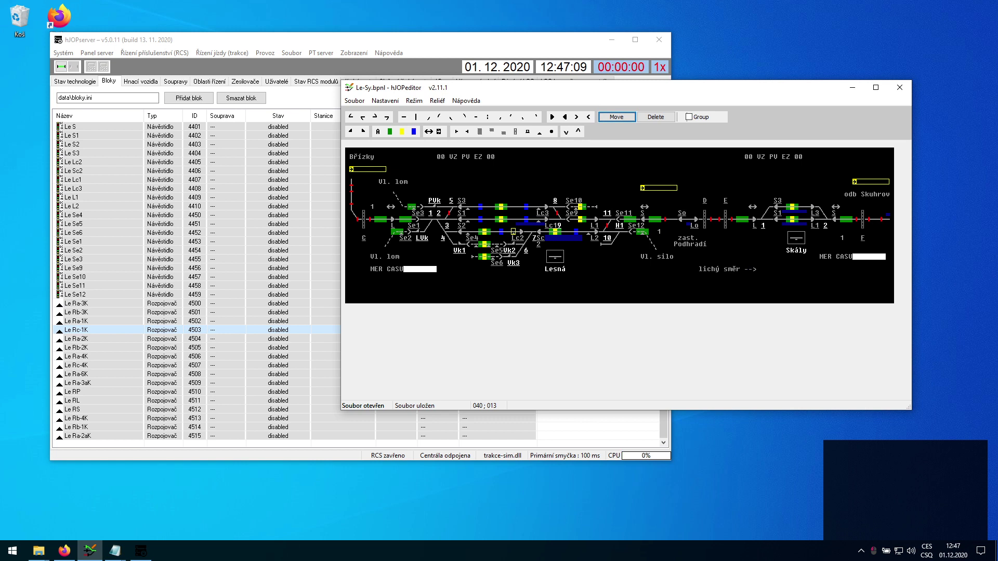
# Step: Review the block types offered for a new block, then leave without creating one
pyautogui.click(104, 348)
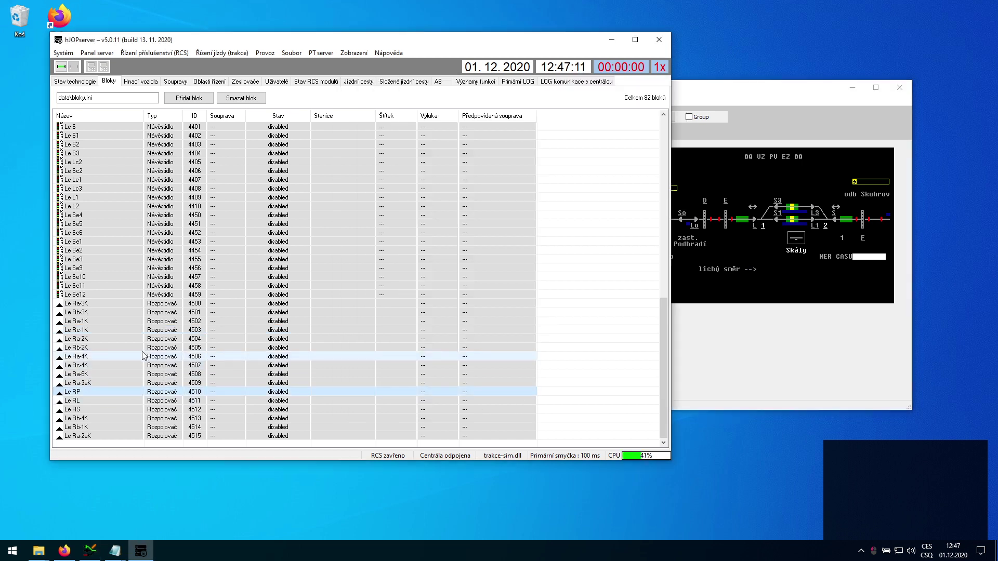
pyautogui.click(185, 99)
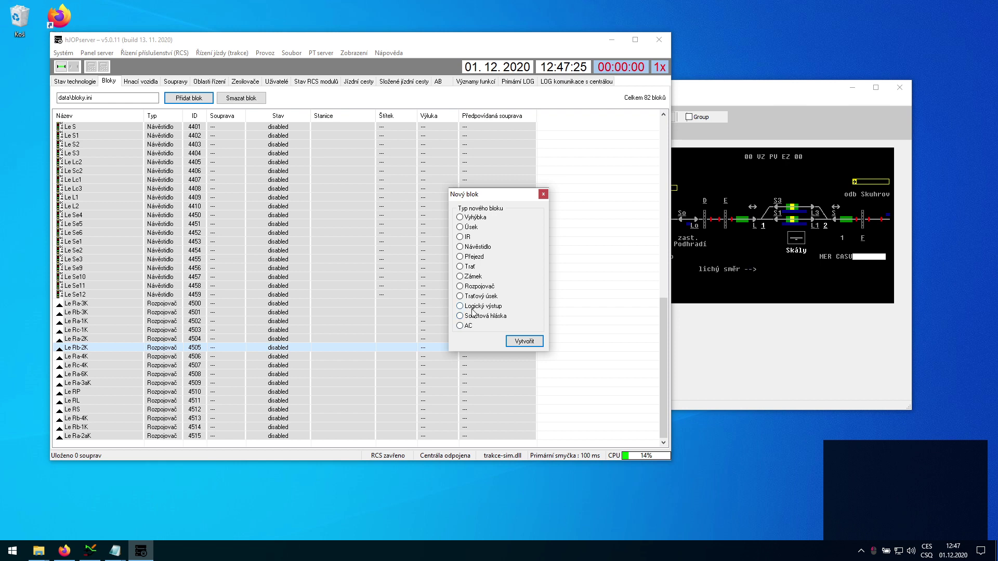
pyautogui.click(544, 194)
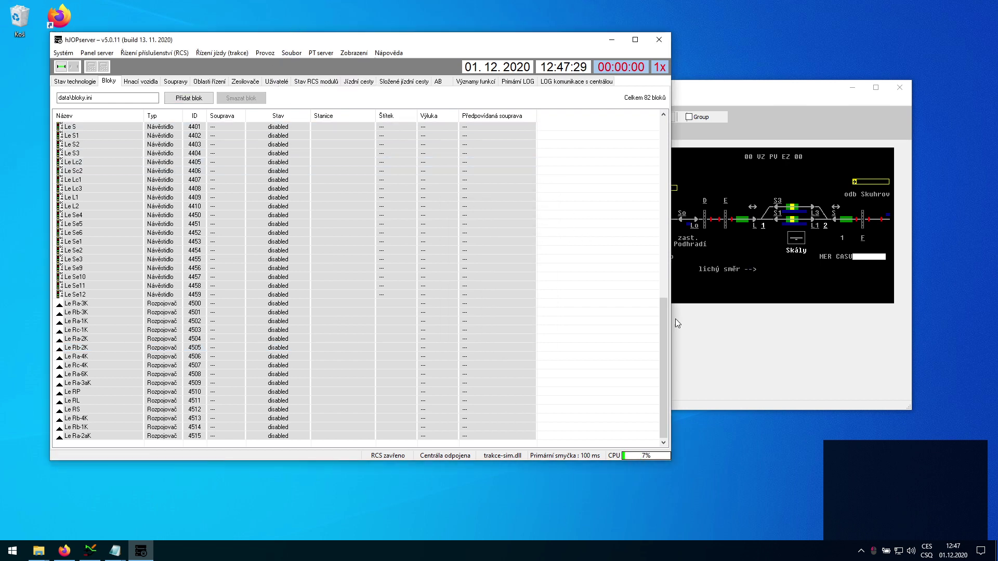
# Step: Examine the station track plan and the block list from its first to its last entries
pyautogui.click(765, 297)
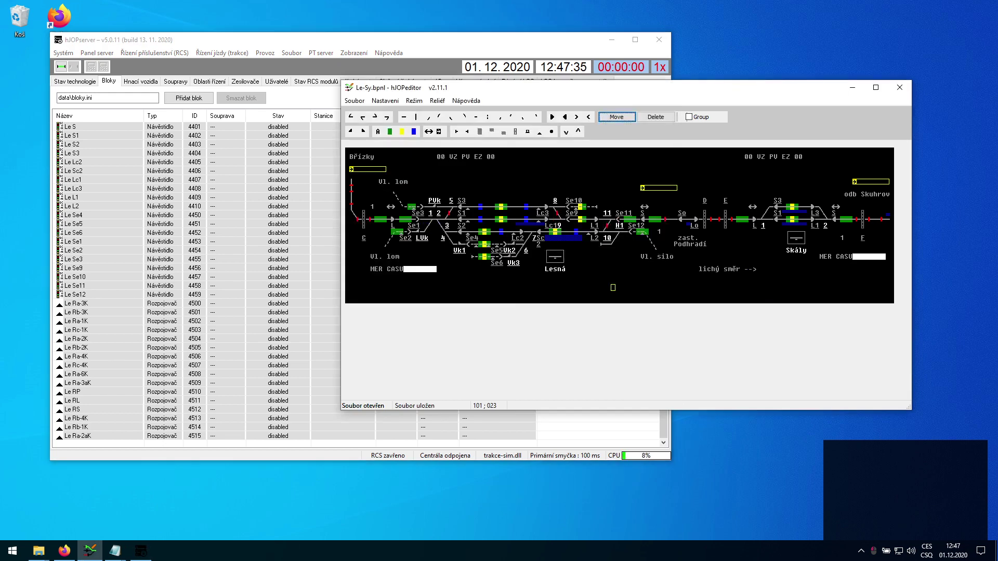
pyautogui.click(291, 223)
pyautogui.scroll(15, 291, 299)
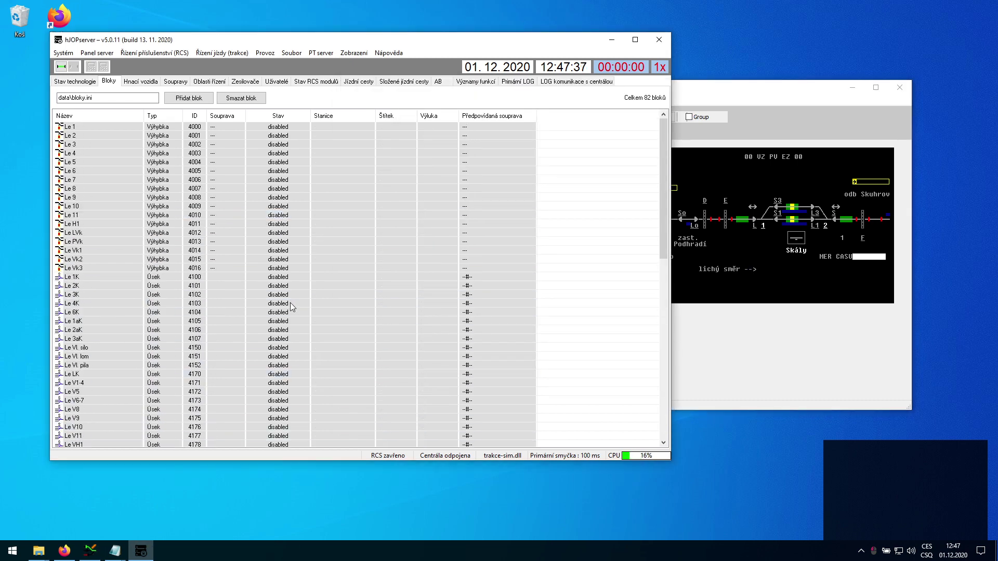
pyautogui.scroll(-15, 290, 302)
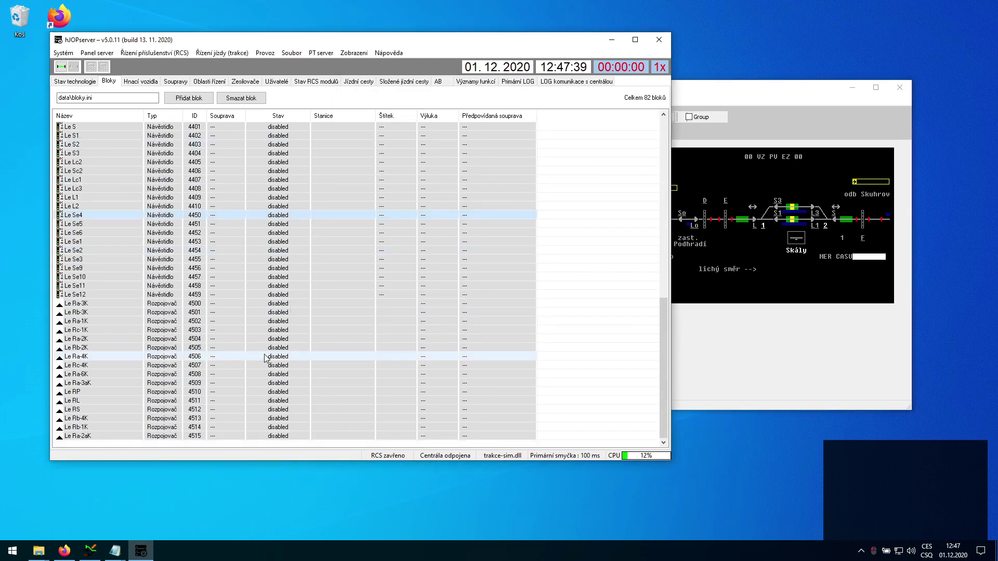
pyautogui.click(265, 358)
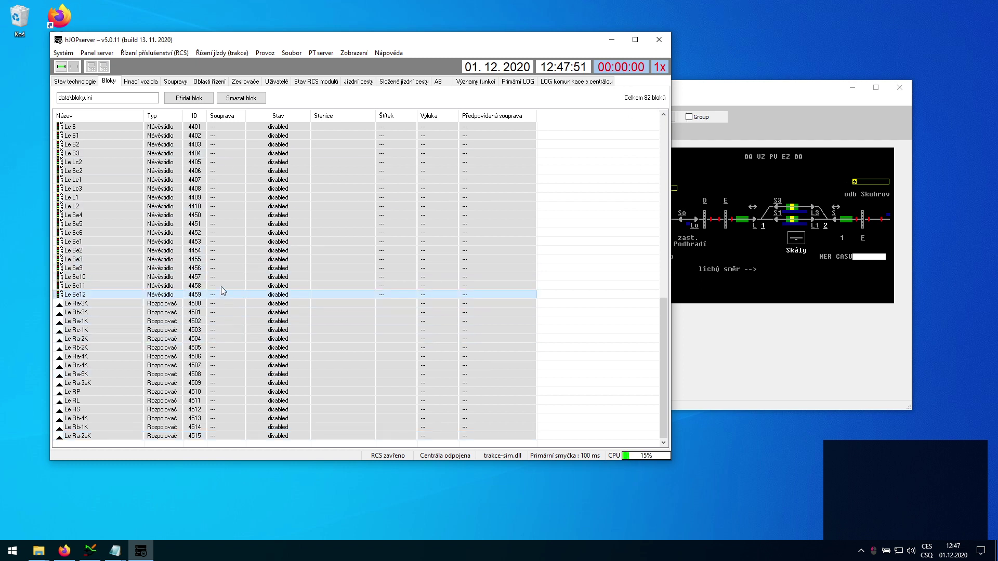
# Step: Inspect the settings of an existing Le signal block and the Sy L signal block, closing them without changes
pyautogui.doubleClick(220, 269)
pyautogui.click(310, 368)
pyautogui.hotkey('alt', 'Tab')
pyautogui.click(222, 229)
pyautogui.click(228, 357)
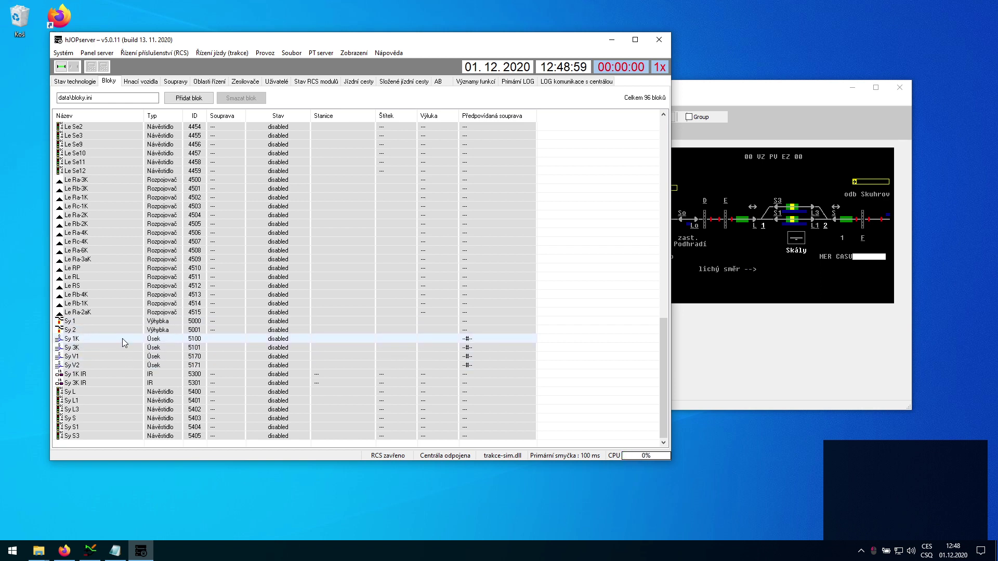
pyautogui.doubleClick(130, 393)
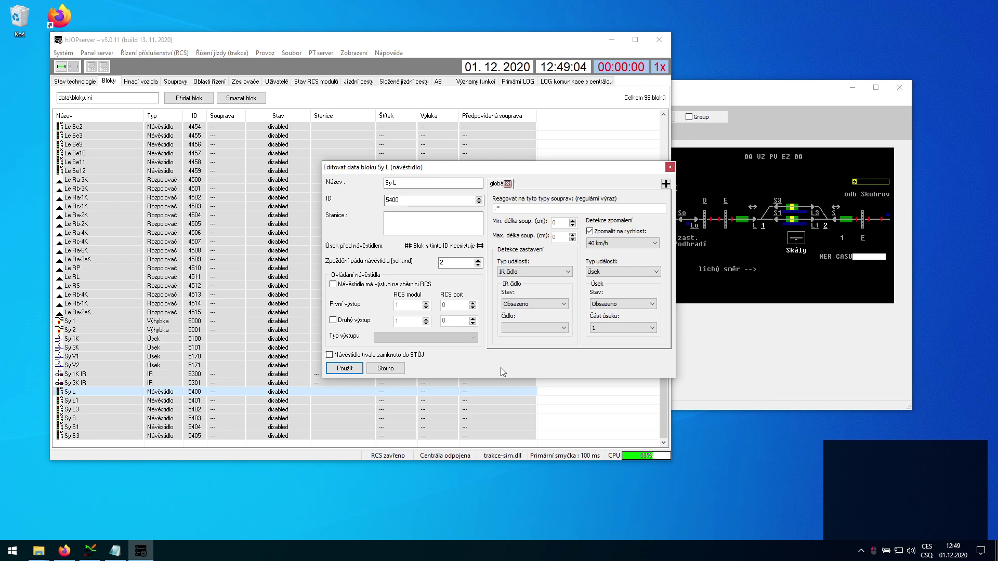
pyautogui.click(389, 371)
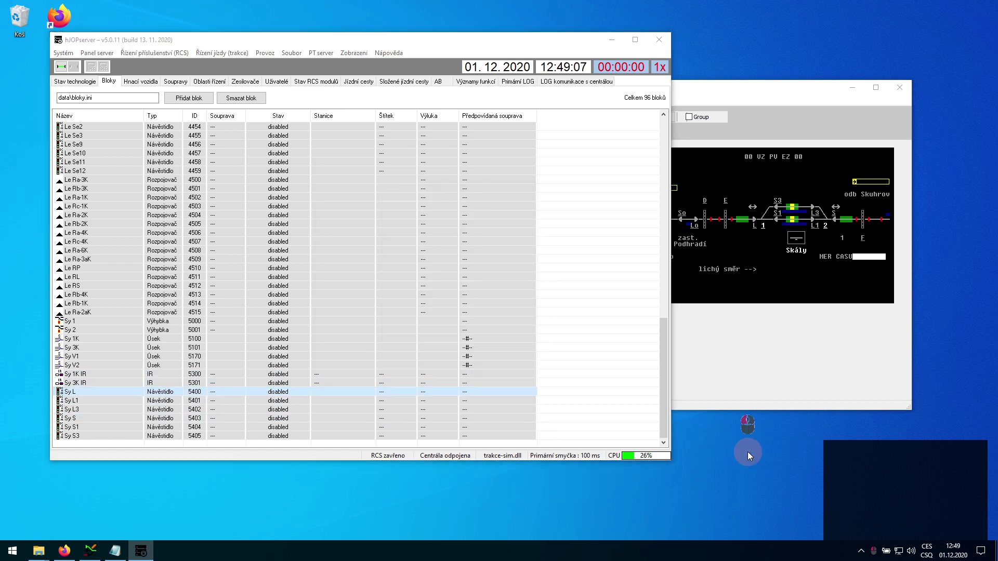
pyautogui.press('Down')
pyautogui.click(224, 502)
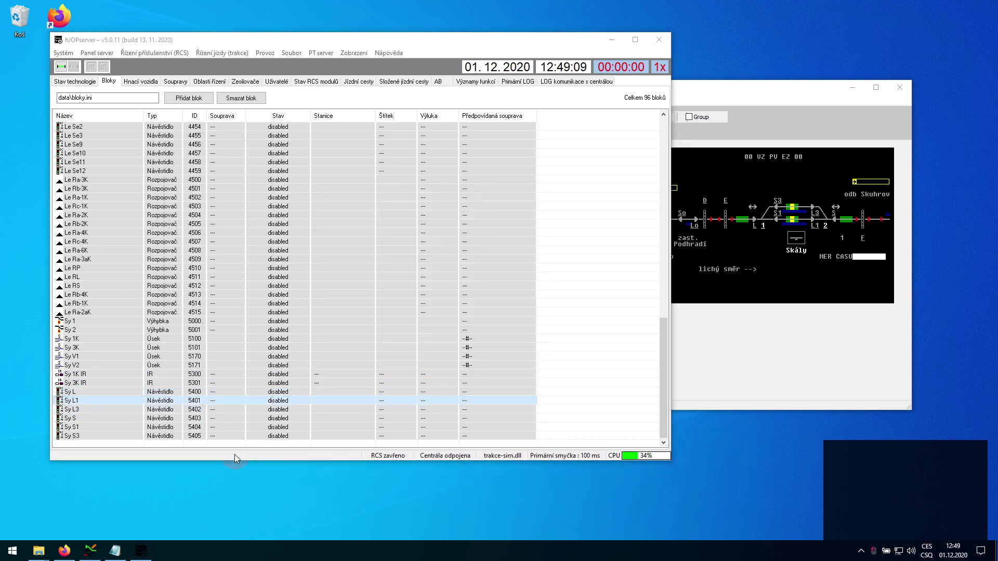
pyautogui.click(244, 403)
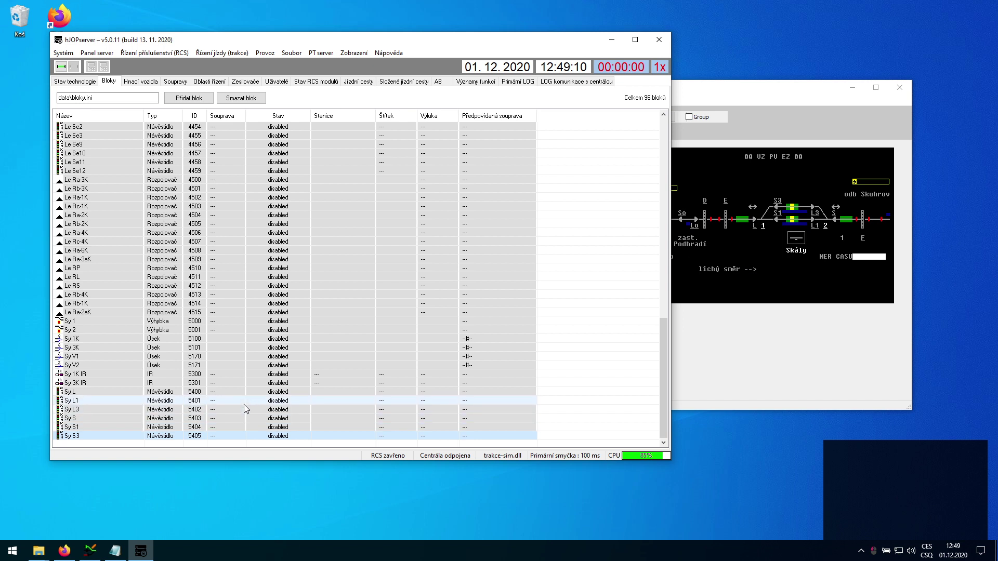
pyautogui.click(490, 419)
pyautogui.click(725, 453)
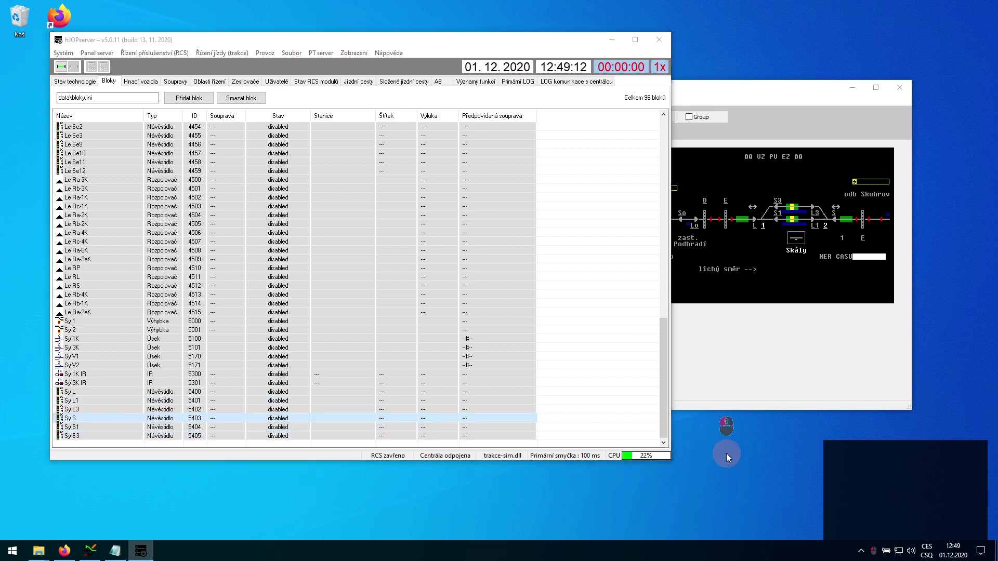
pyautogui.click(446, 409)
pyautogui.moveTo(208, 40); pyautogui.dragTo(283, 38)
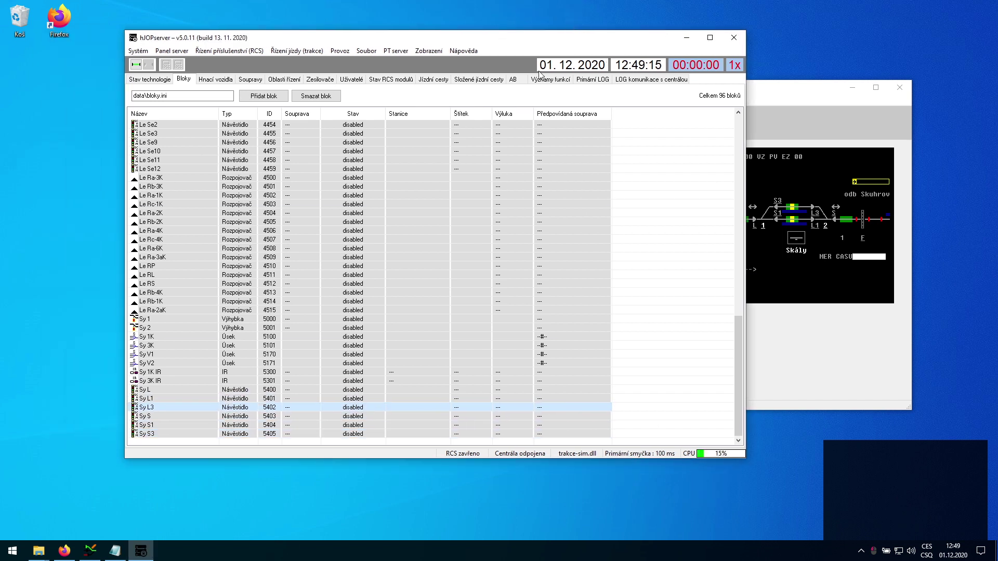
pyautogui.click(173, 423)
pyautogui.click(273, 99)
pyautogui.click(544, 194)
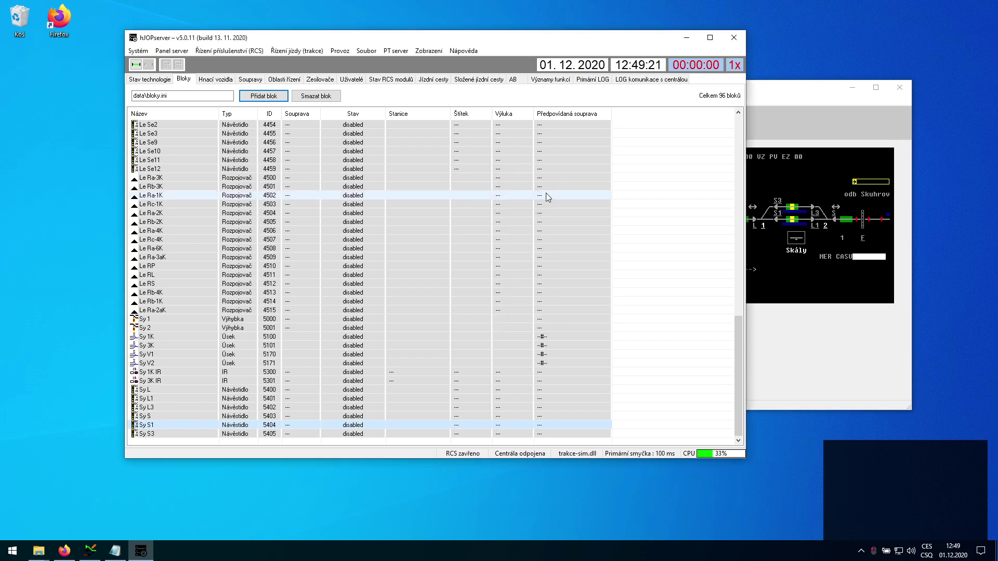
# Step: Reposition the hJOPserver window so more of the track plan towards Skály is visible beside it
pyautogui.click(771, 273)
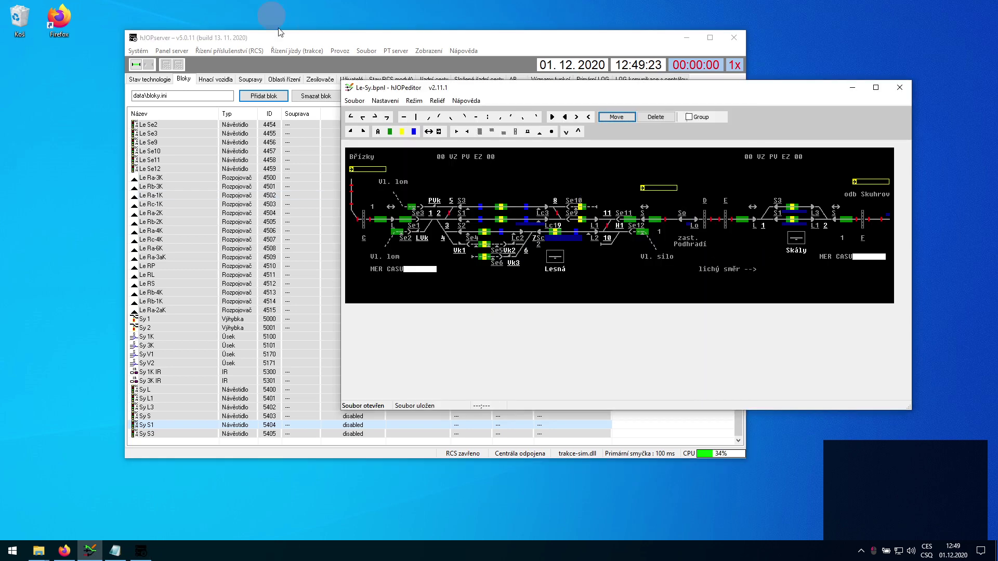
pyautogui.moveTo(283, 41); pyautogui.dragTo(184, 38)
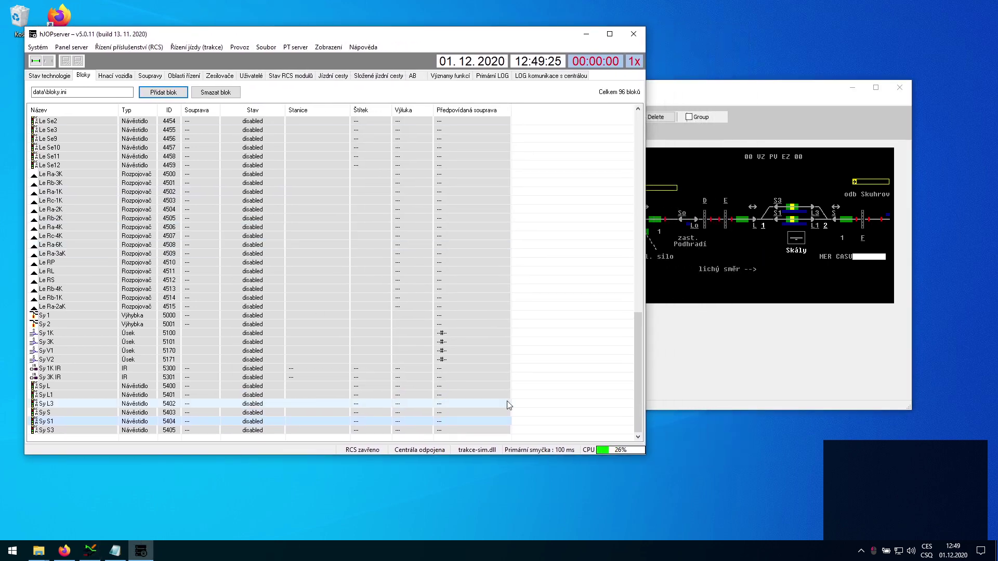
pyautogui.click(530, 395)
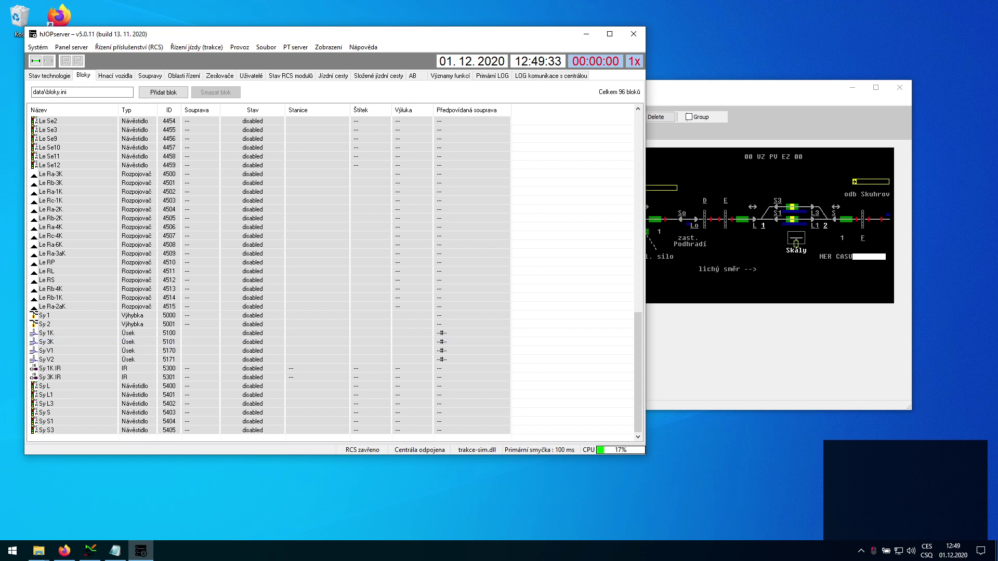
pyautogui.click(90, 551)
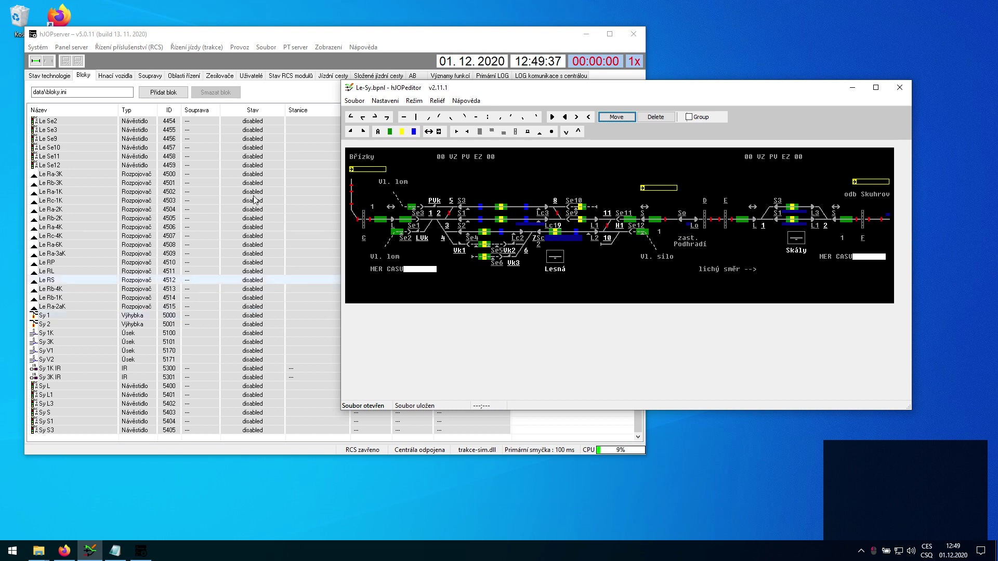
pyautogui.click(251, 119)
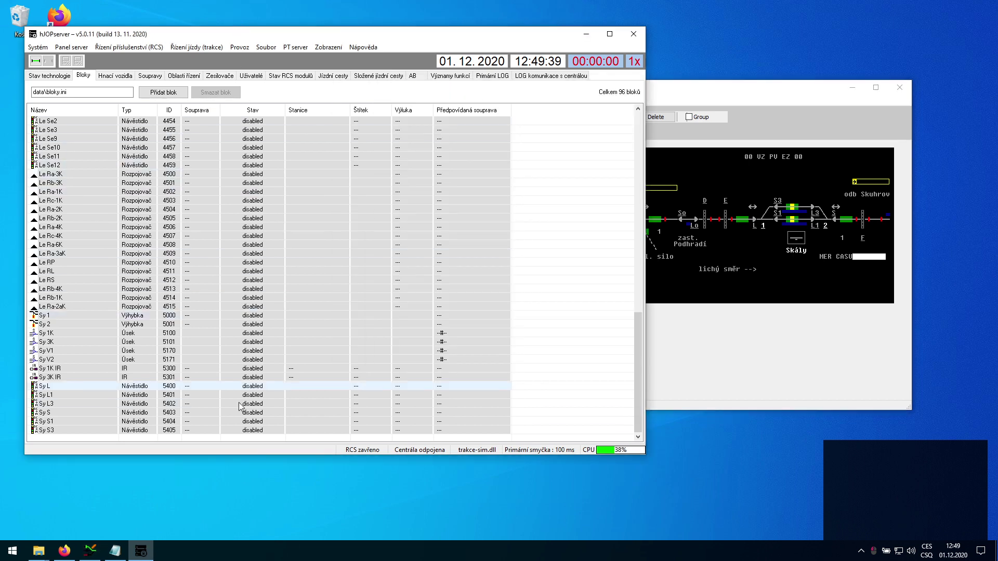
pyautogui.click(266, 47)
pyautogui.click(281, 59)
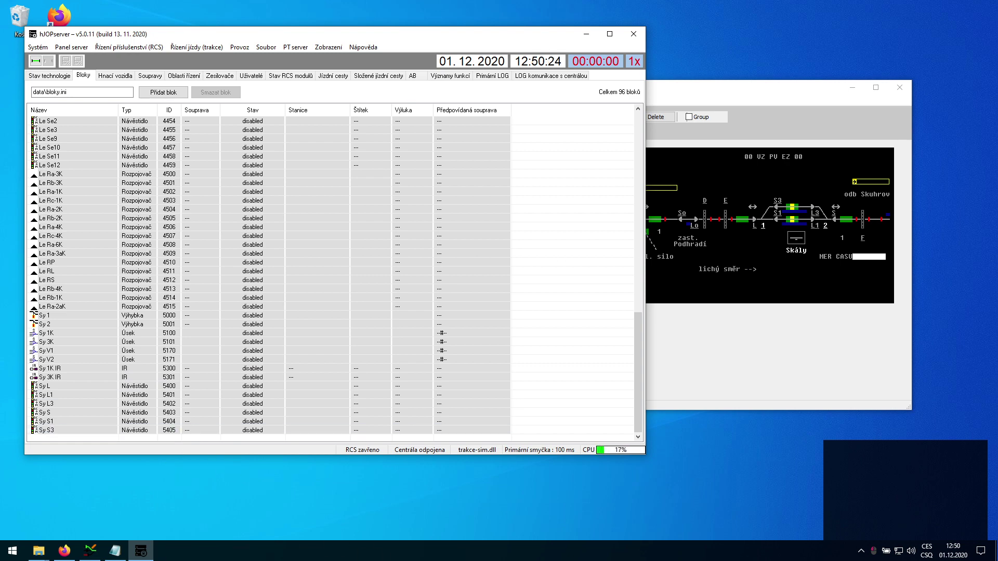
# Step: Create a new line (Trať) block named Le>>Sy and set its ID to 101000
pyautogui.hotkey('alt', 'Tab')
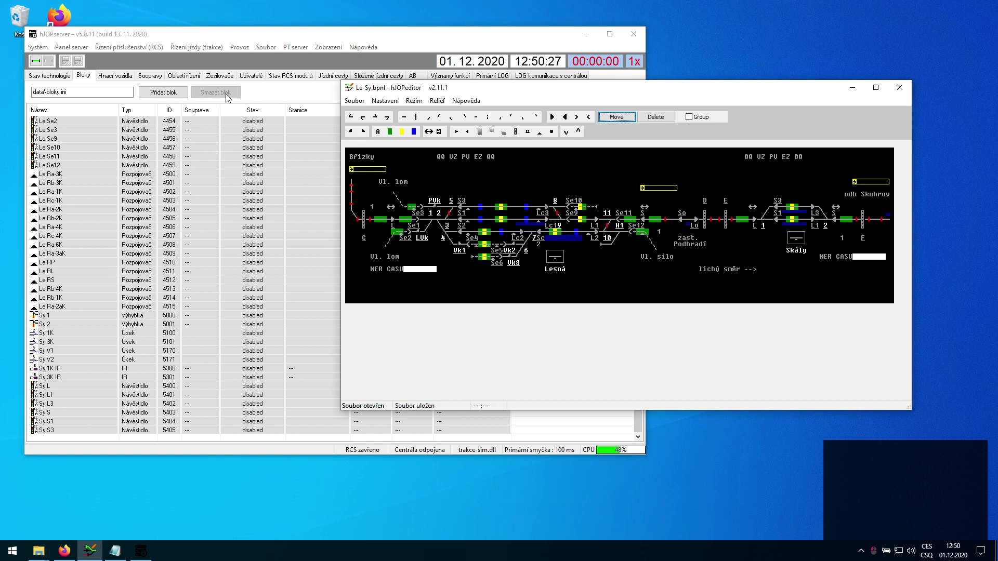
pyautogui.click(183, 92)
pyautogui.click(528, 345)
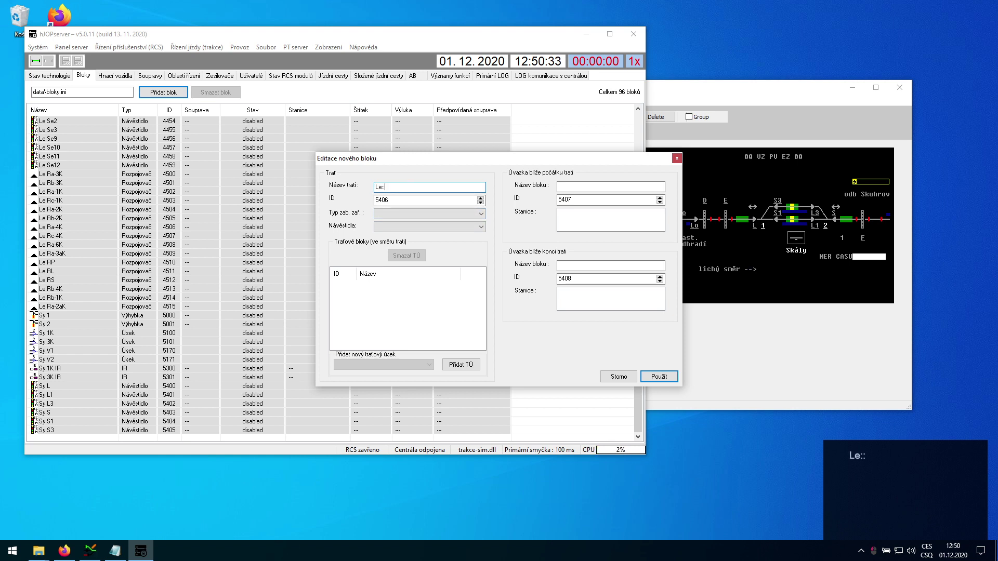
pyautogui.write('Le')
pyautogui.hotkey('alt', 'shift')
pyautogui.write('>>Sy')
pyautogui.press('Tab')
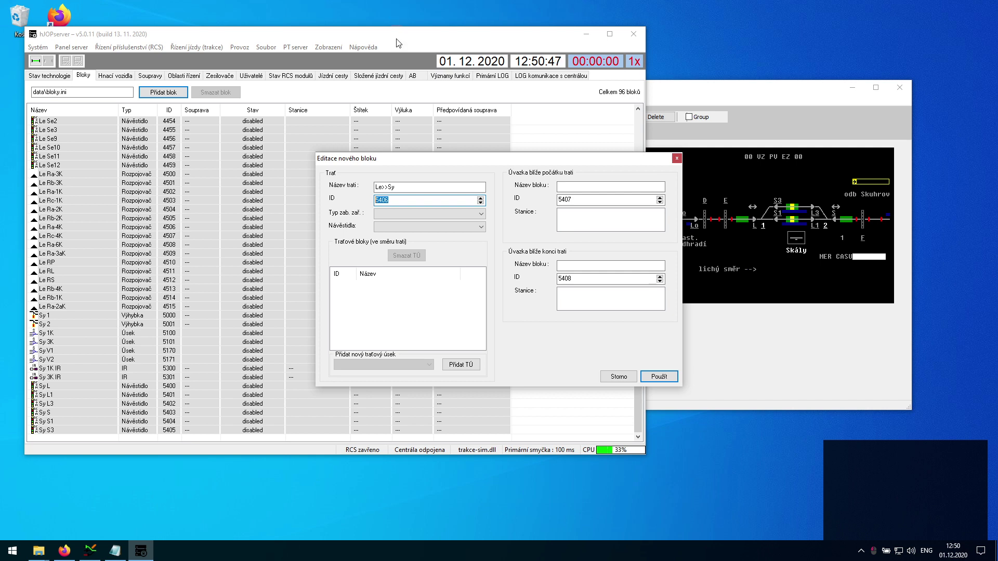
pyautogui.write('101000')
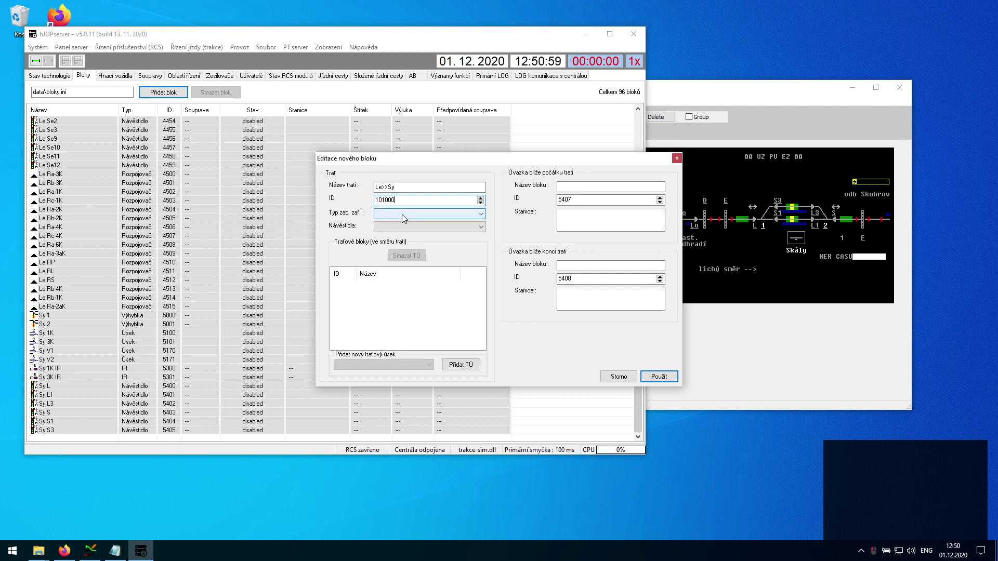
# Step: Set the Le>>Sy line's safety equipment type to "bezsouhlasový stav s nabídkou"
pyautogui.click(402, 215)
pyautogui.click(404, 215)
pyautogui.click(404, 214)
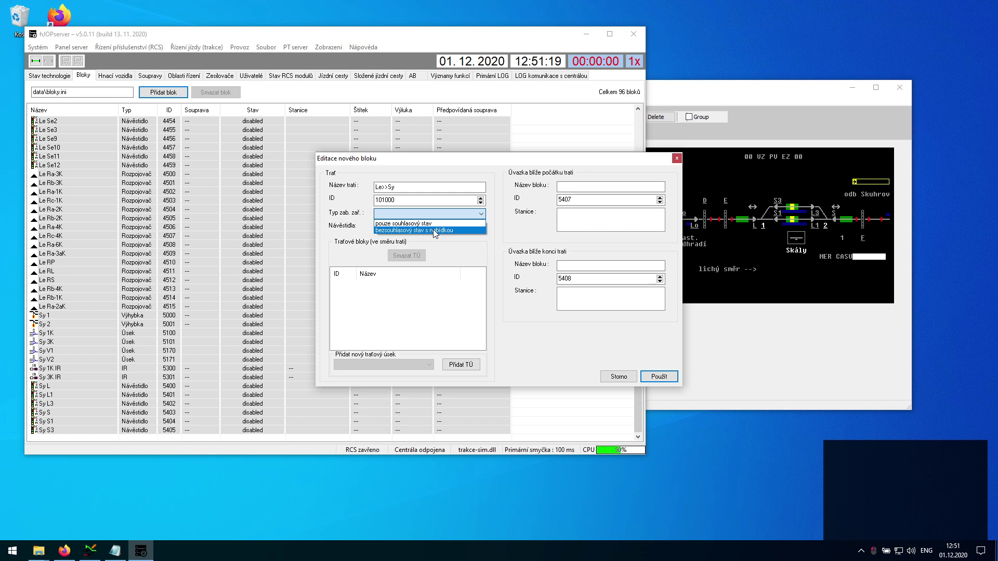
pyautogui.click(423, 231)
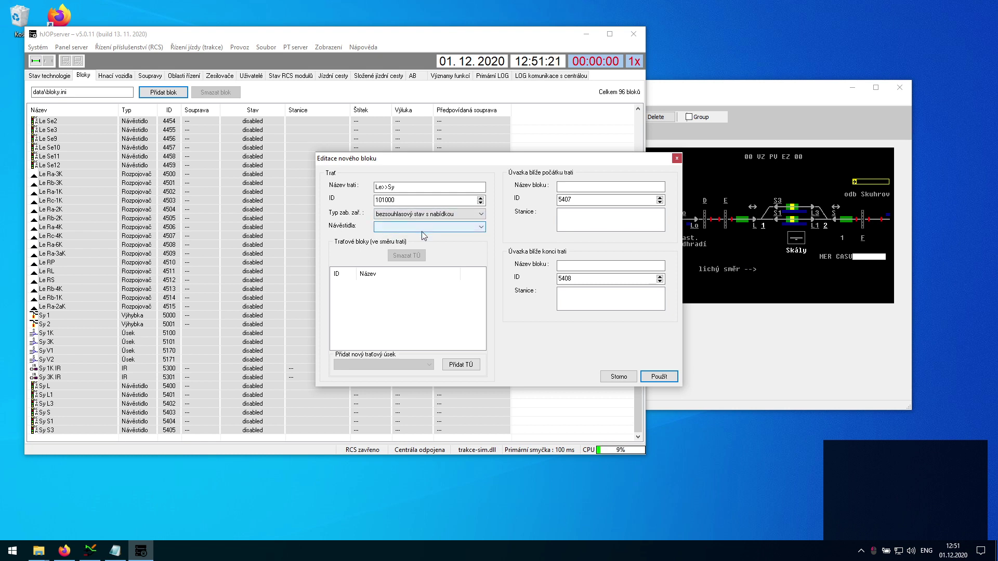
# Step: Check the line between Lesná and Skály in the track plan and set the Le>>Sy line's signals to "hradlo"
pyautogui.click(739, 93)
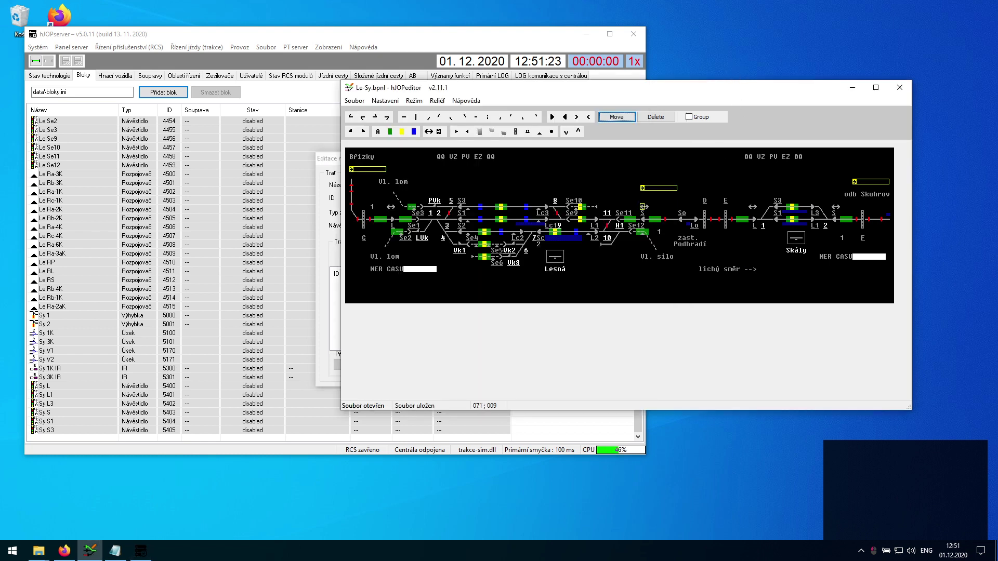
pyautogui.click(335, 158)
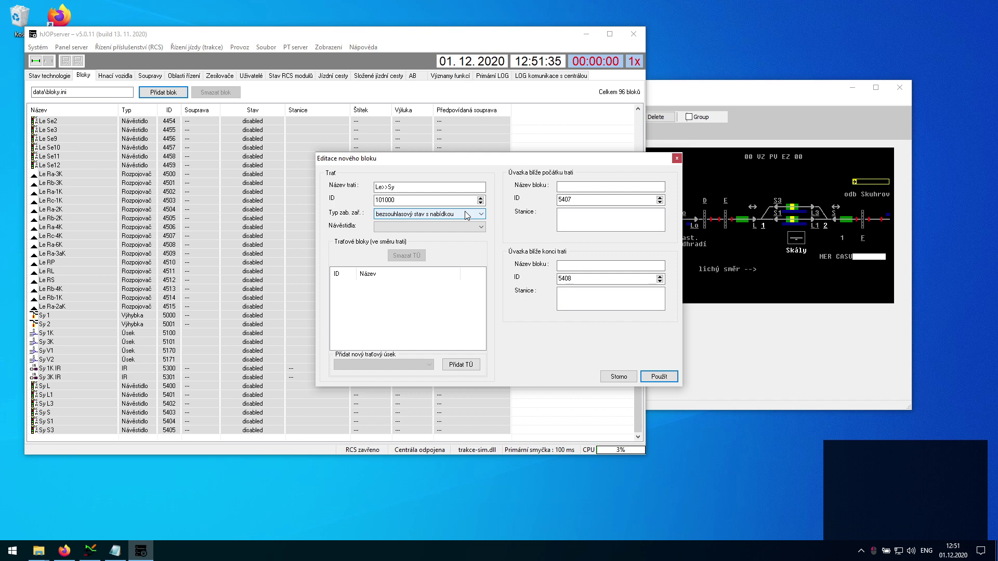
pyautogui.hotkey('alt', 'Tab')
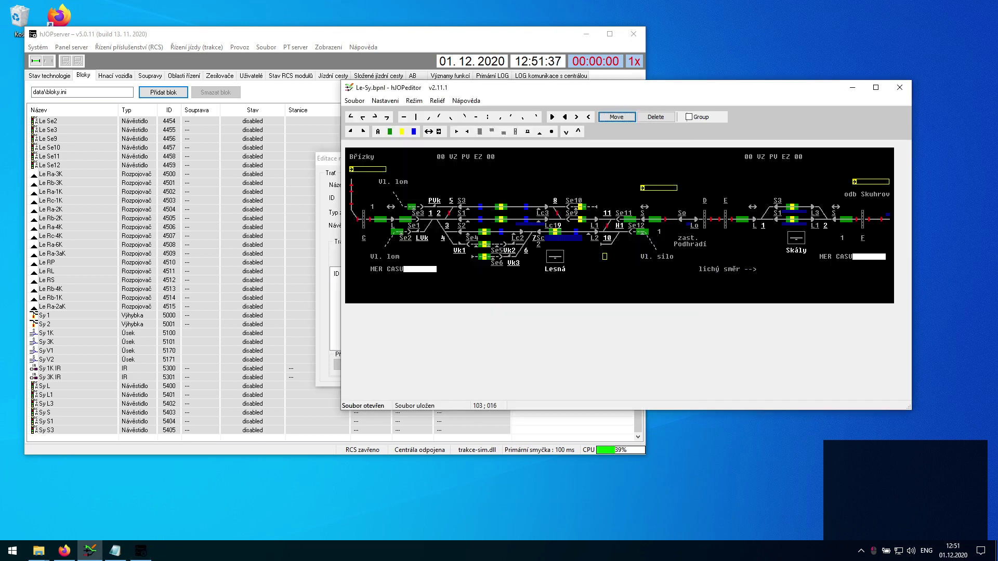
pyautogui.click(323, 161)
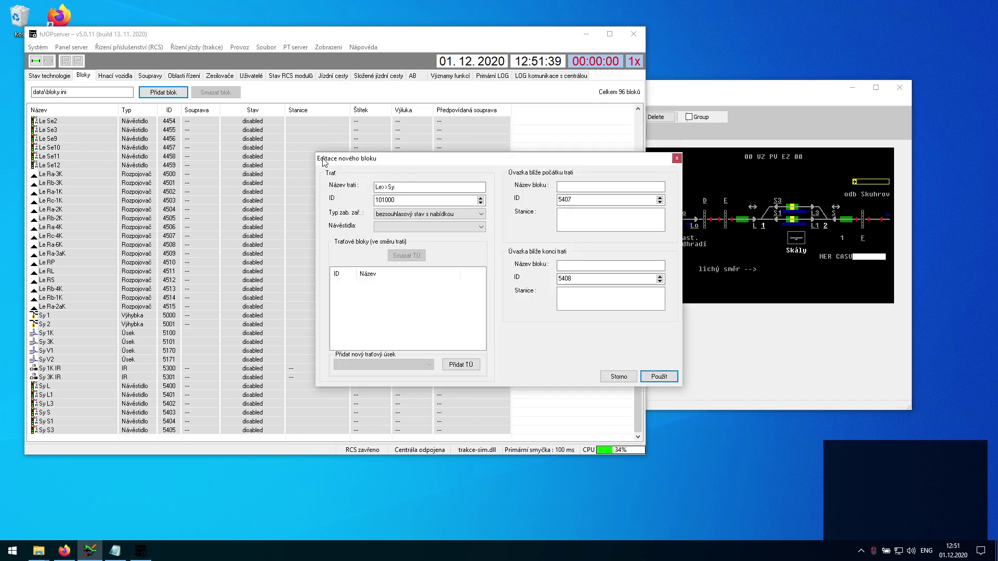
pyautogui.click(416, 214)
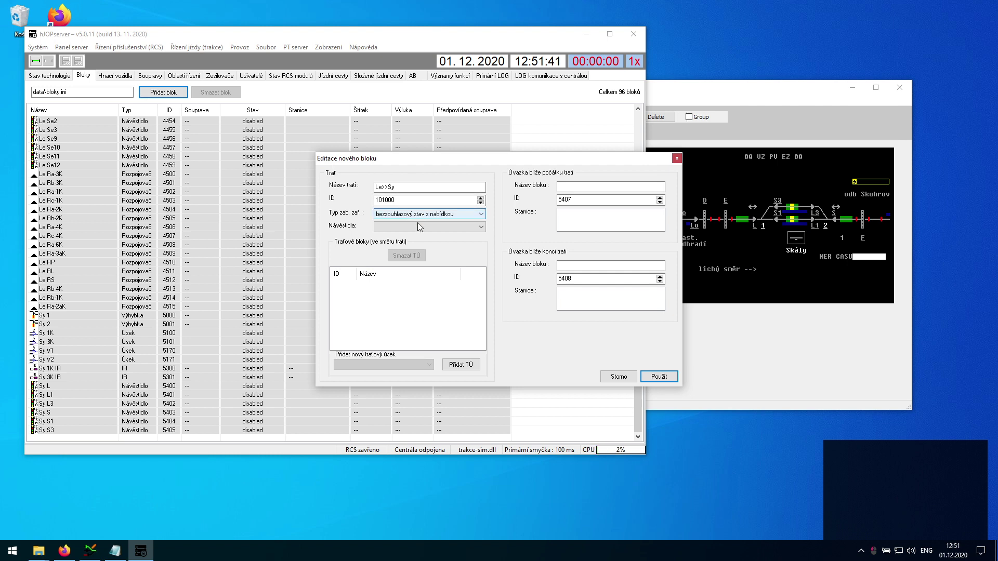
pyautogui.click(420, 227)
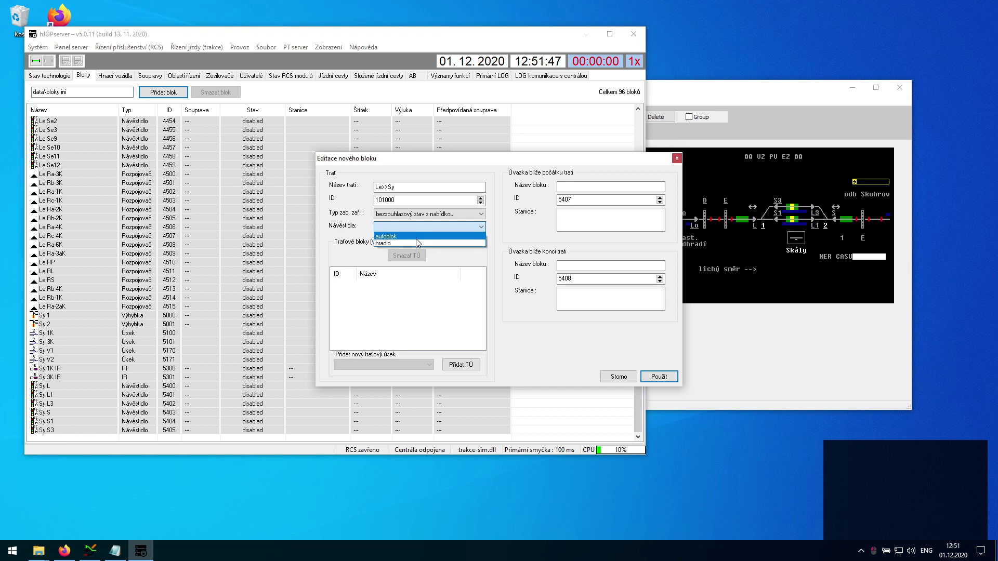
pyautogui.click(415, 242)
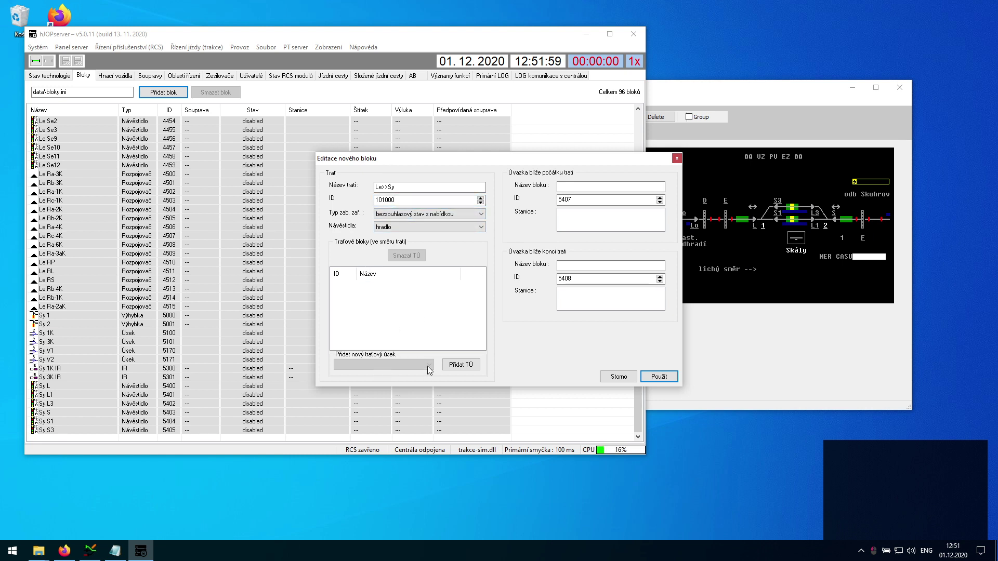
# Step: Set the ID of the úvazka nearer the line's start to 101001 and the one nearer its end to 101002
pyautogui.click(453, 364)
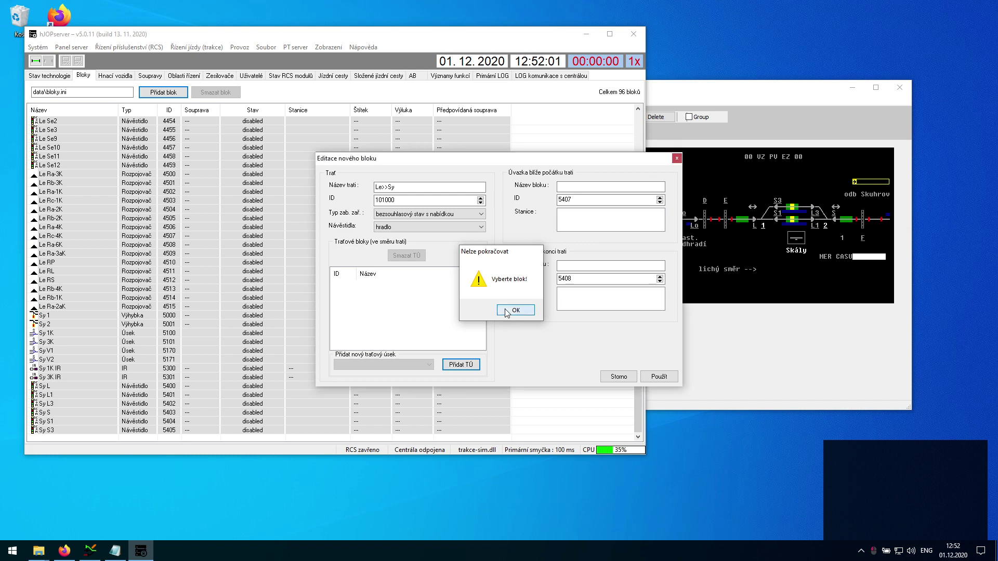
pyautogui.click(512, 310)
pyautogui.press('Tab')
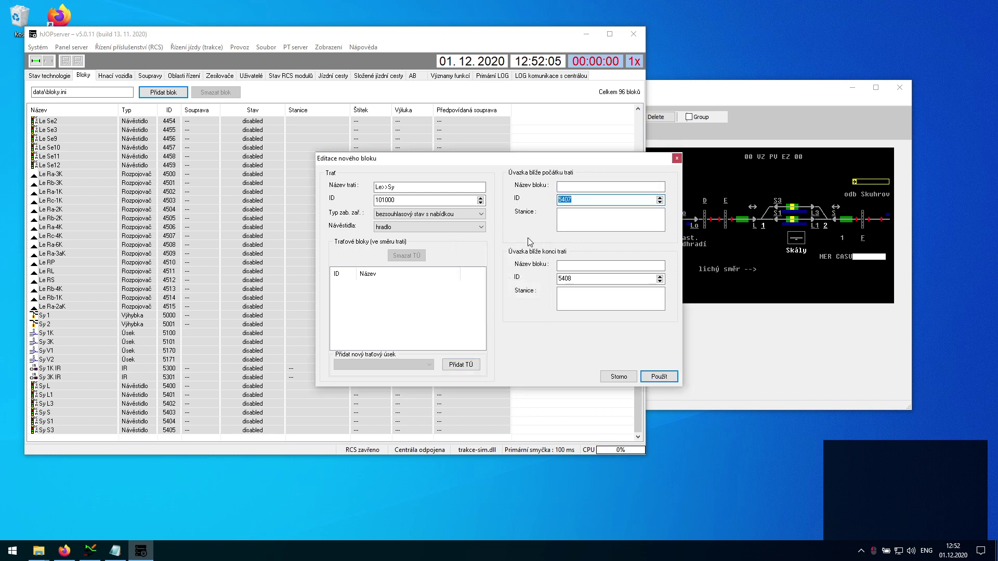
pyautogui.write('101001')
pyautogui.press('Tab')
pyautogui.press('Tab')
pyautogui.press('Tab')
pyautogui.write('101')
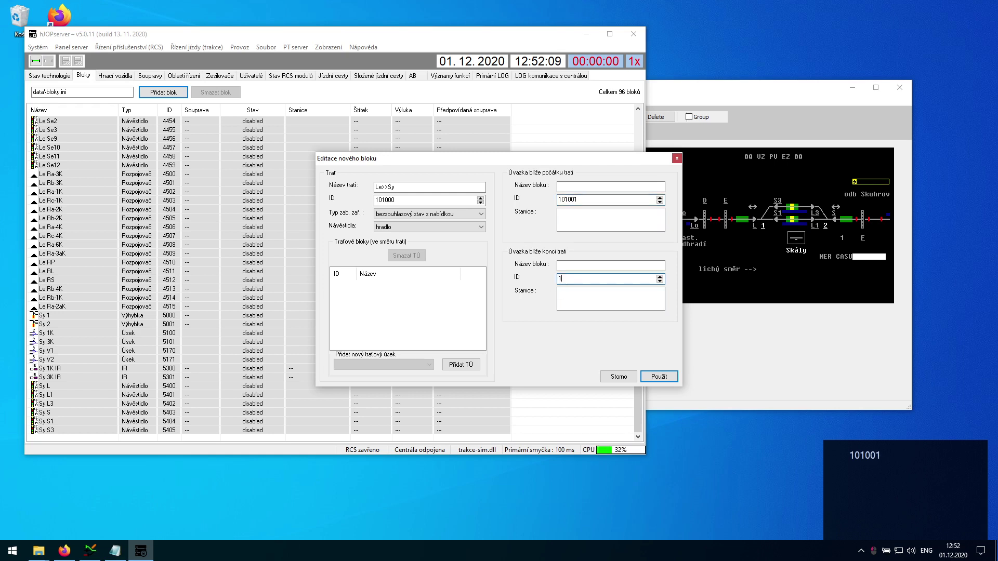
pyautogui.write('002')
# Step: Name the line's start úvazka Le-Sy and its end úvazka Sy-Le, and save the Le>>Sy line block
pyautogui.click(579, 190)
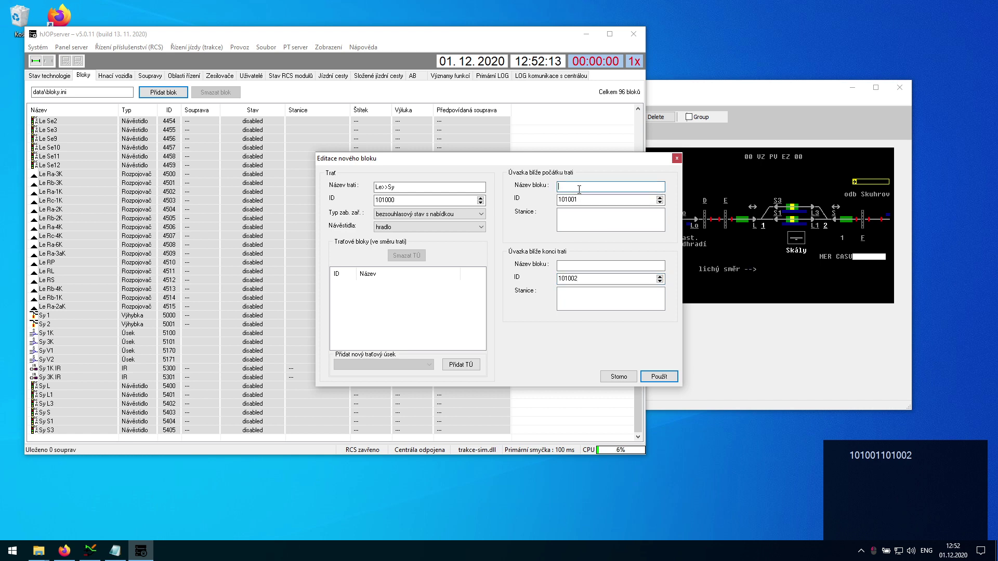
pyautogui.click(671, 95)
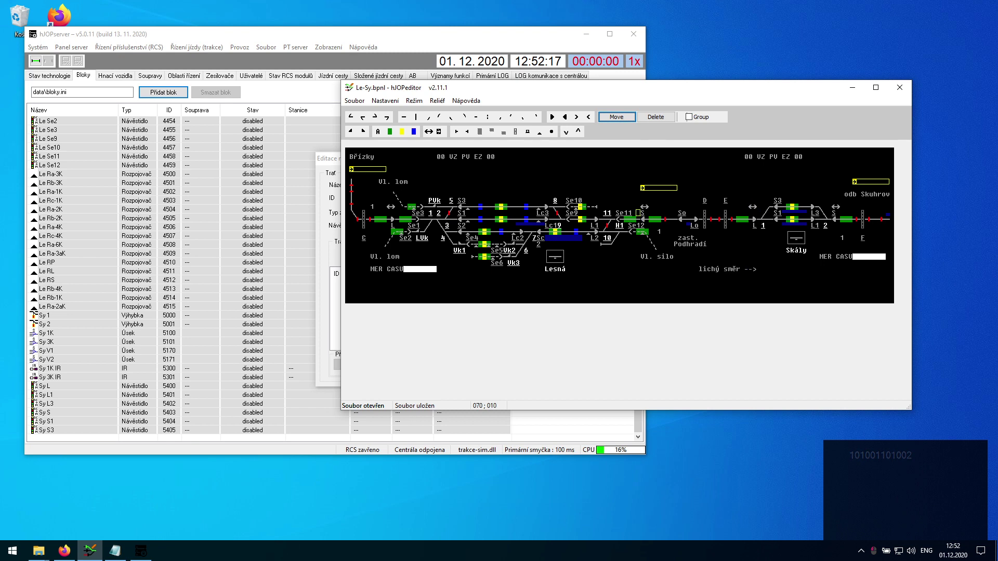
pyautogui.hotkey('alt', 'Tab')
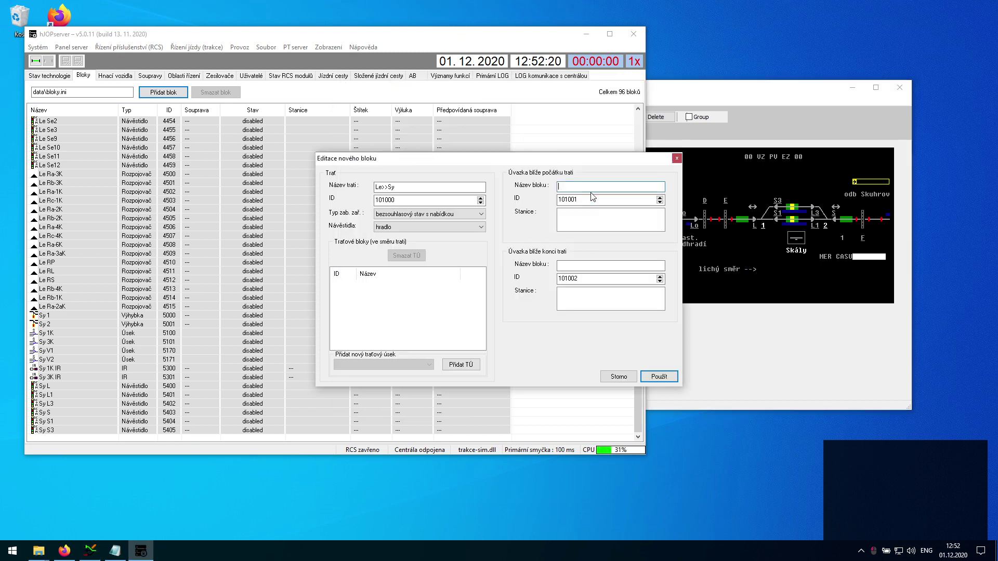
pyautogui.write('Le-Sy')
pyautogui.click(603, 264)
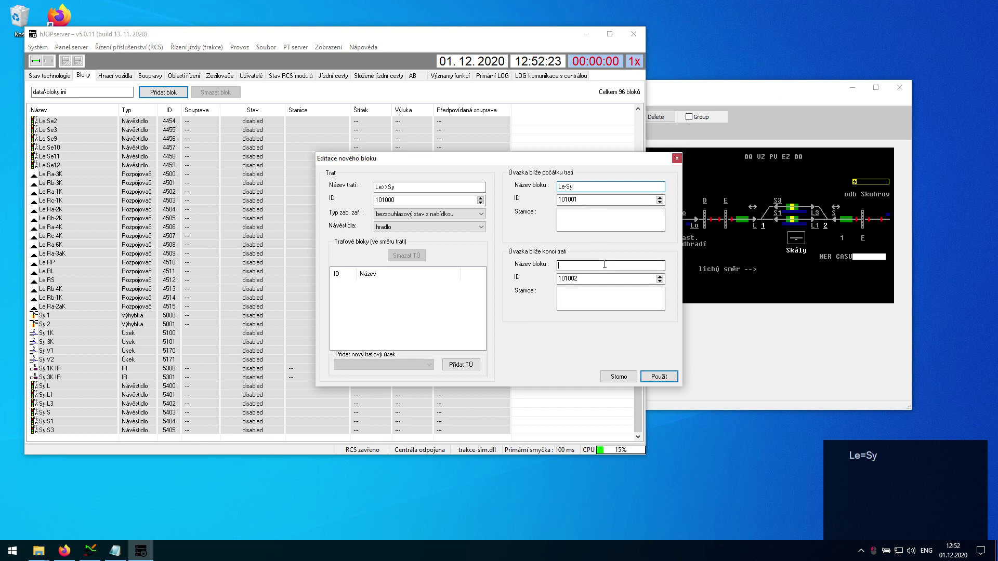
pyautogui.write('Sy-Le')
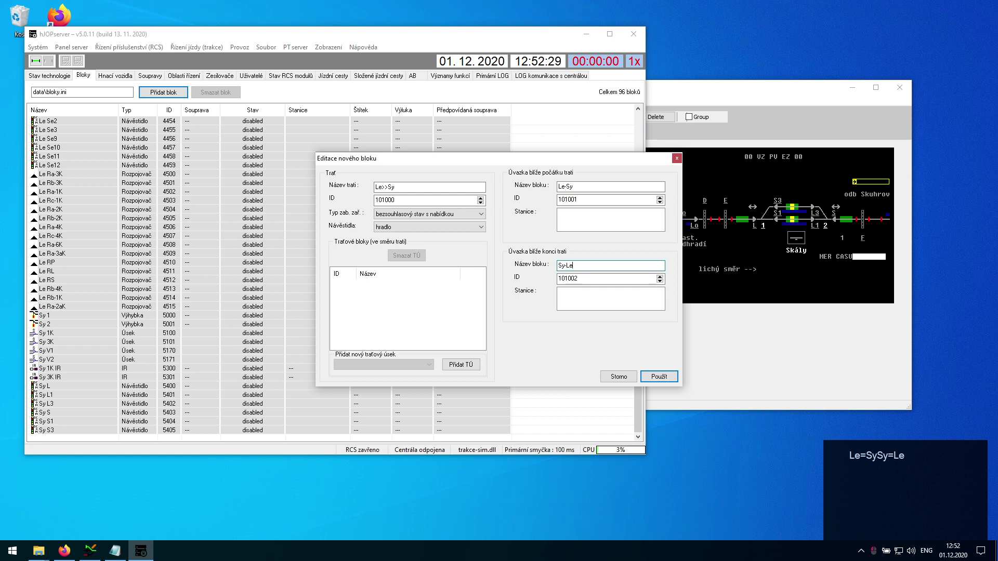
pyautogui.moveTo(481, 187); pyautogui.dragTo(368, 193)
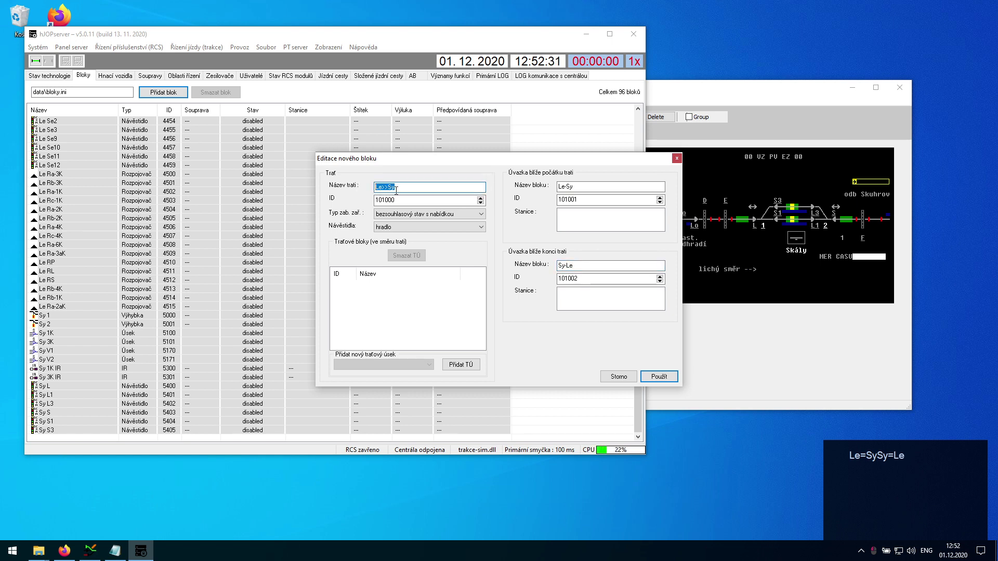
pyautogui.click(578, 186)
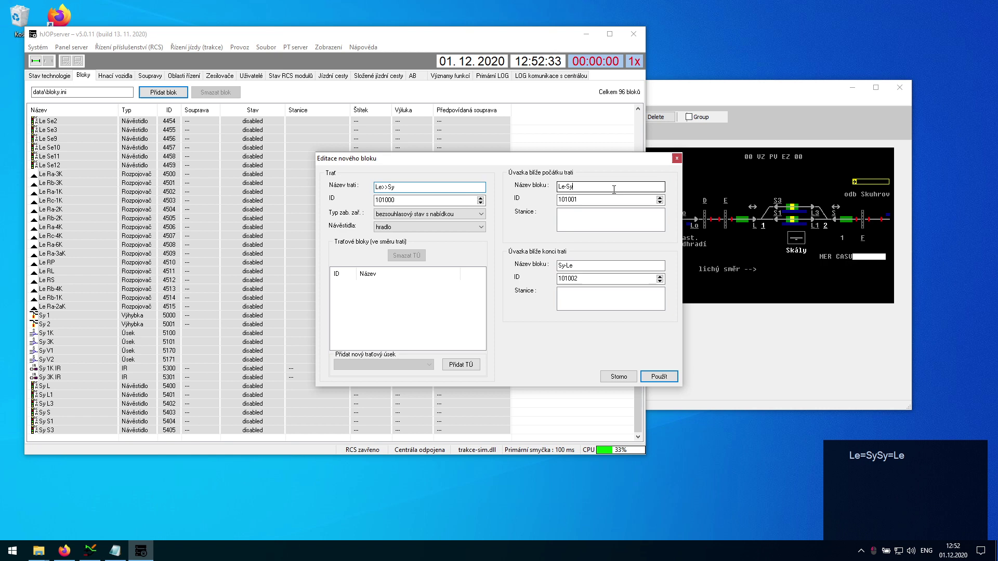
pyautogui.click(582, 266)
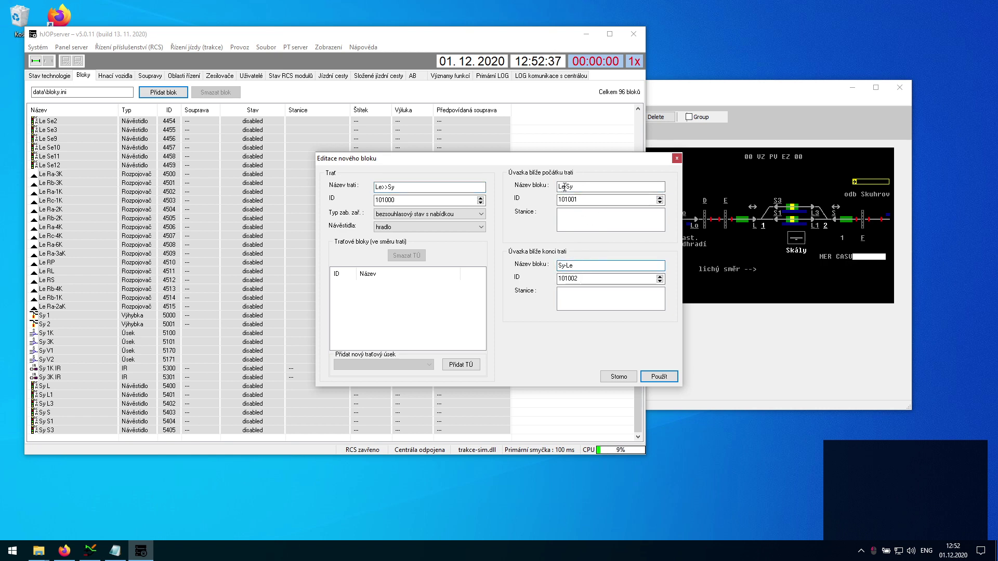
pyautogui.moveTo(565, 186); pyautogui.dragTo(556, 197)
pyautogui.moveTo(557, 266); pyautogui.dragTo(565, 266)
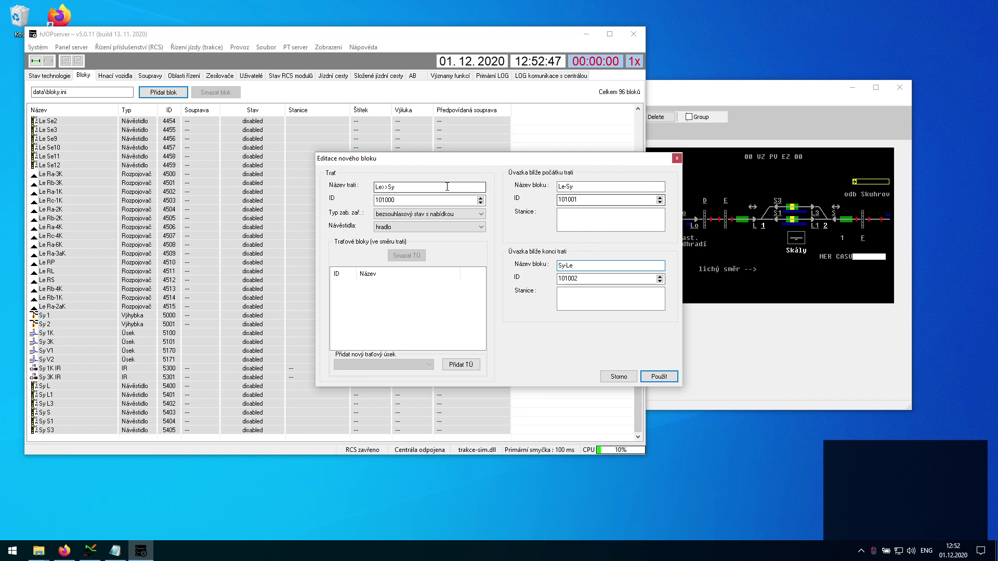
pyautogui.click(657, 376)
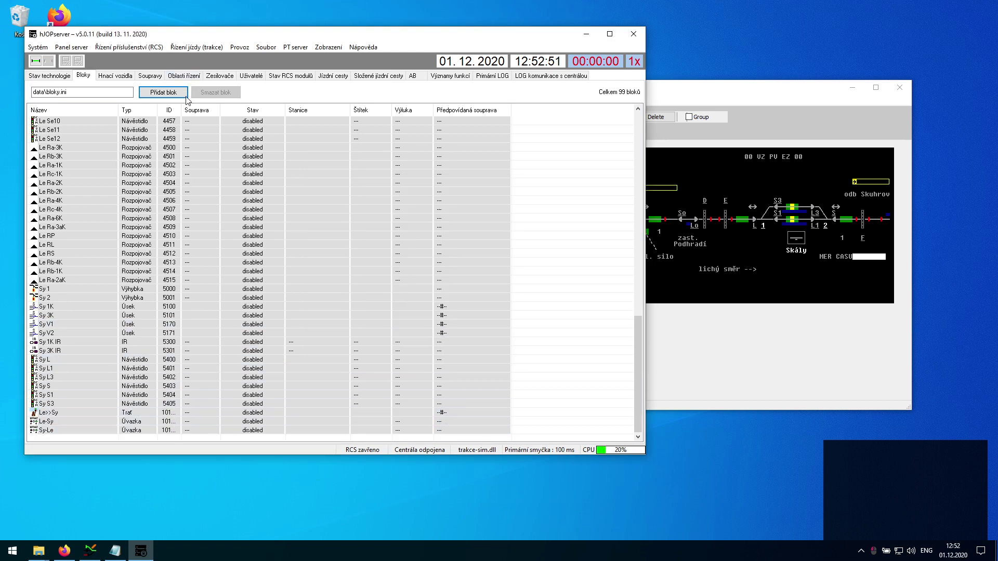
# Step: Widen the block list's ID column and check the Le>>Sy line for track sections available to add
pyautogui.moveTo(181, 110); pyautogui.dragTo(193, 110)
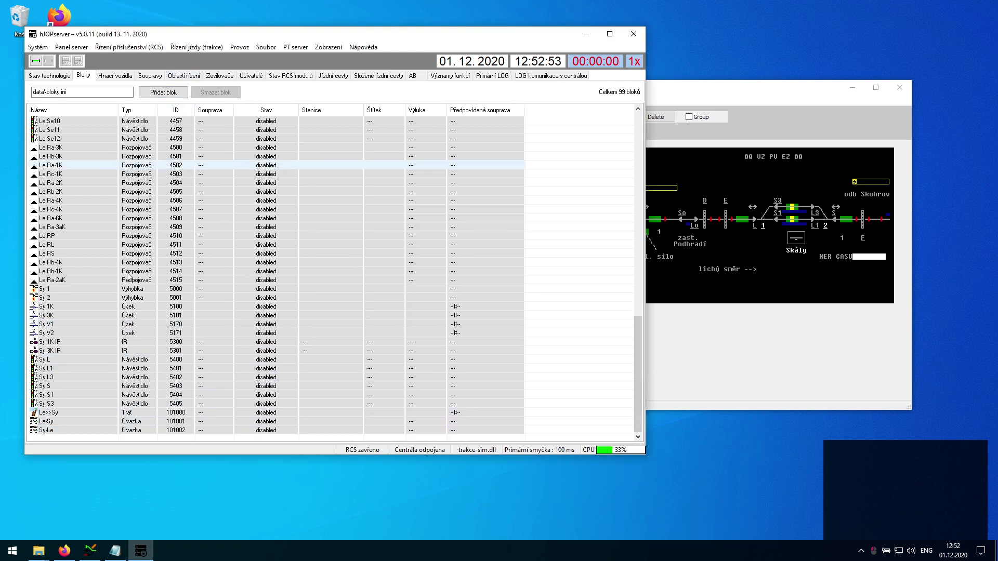
pyautogui.doubleClick(159, 411)
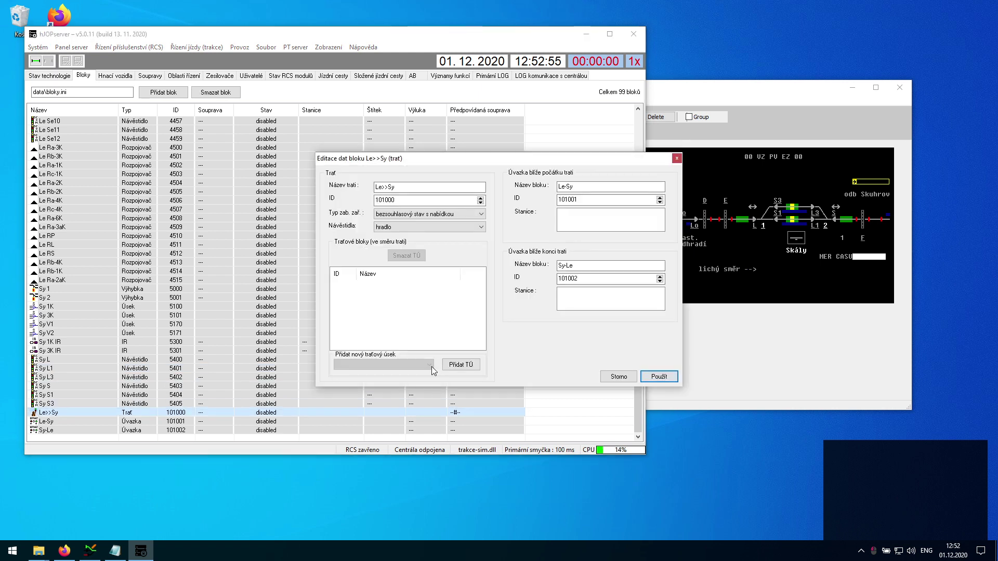
pyautogui.click(605, 375)
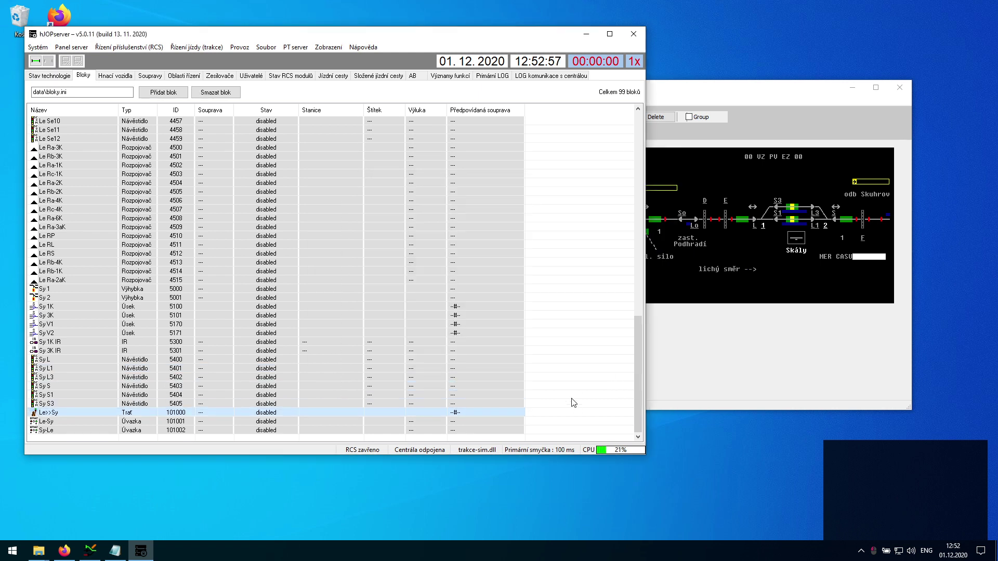
# Step: Create a new track section (Traťový úsek) block named Le-Sy T1 with ID 101010
pyautogui.click(170, 97)
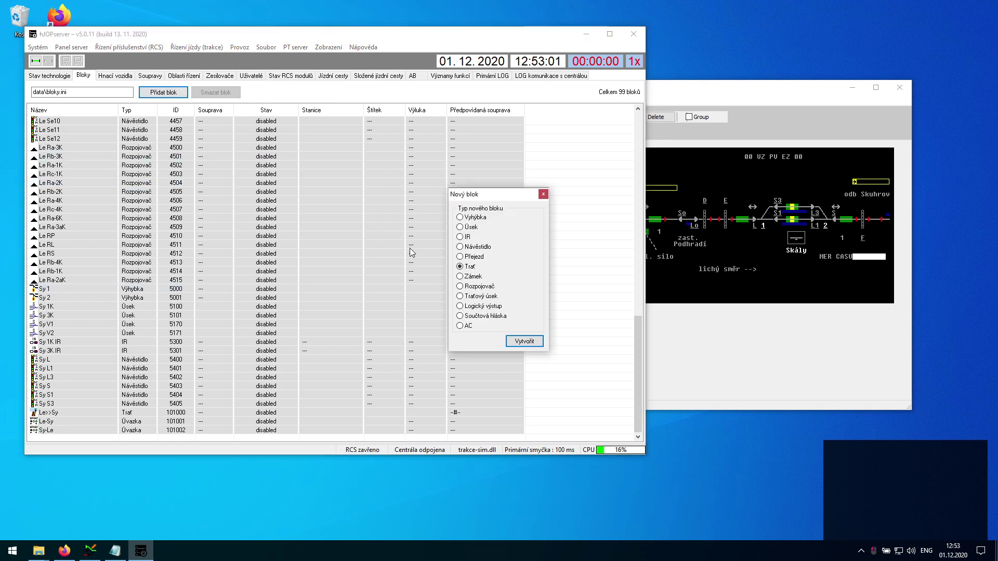
pyautogui.click(487, 297)
pyautogui.click(529, 341)
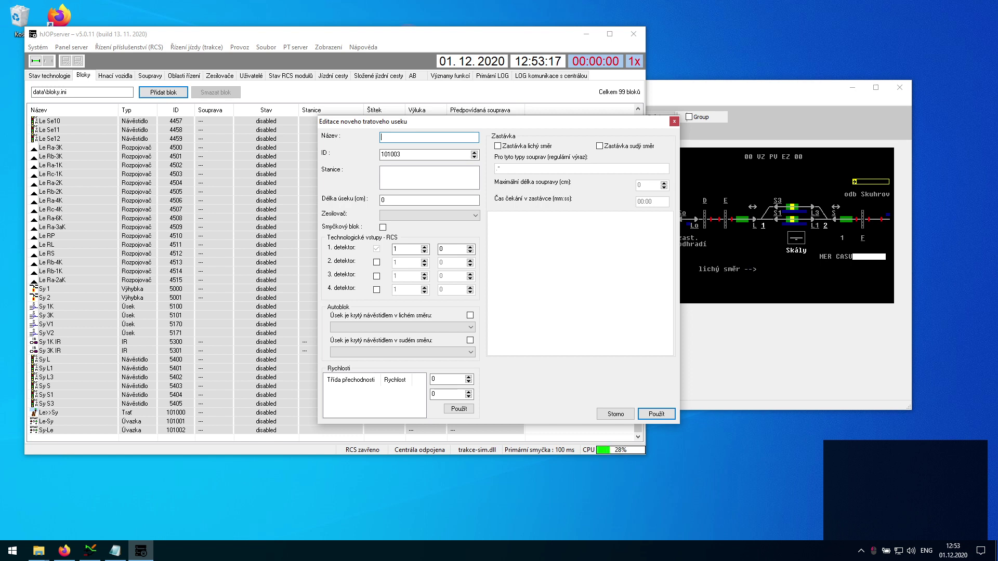
pyautogui.write('Le-Sy T1')
pyautogui.press('Tab')
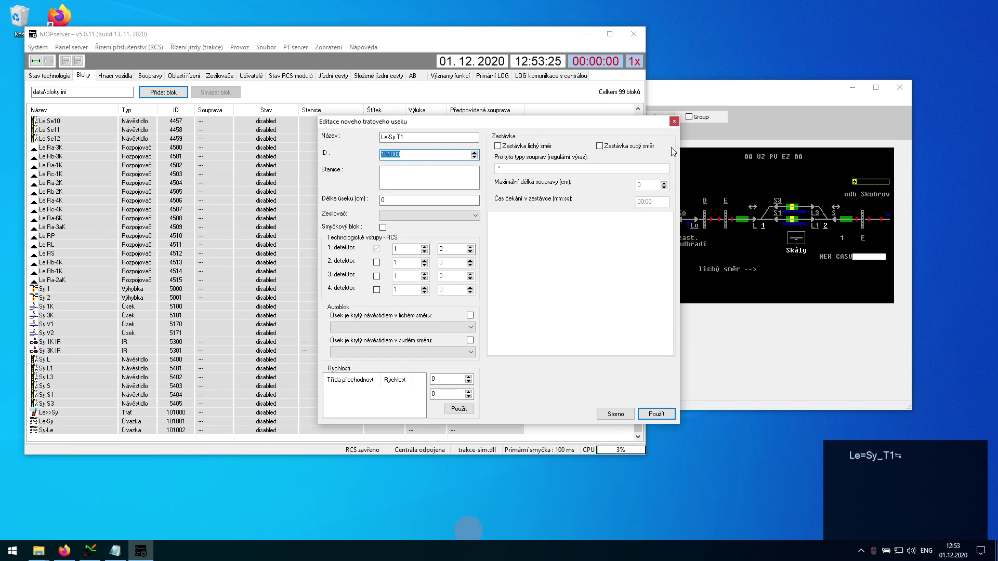
pyautogui.click(418, 156)
pyautogui.press('BackSpace')
pyautogui.write('10')
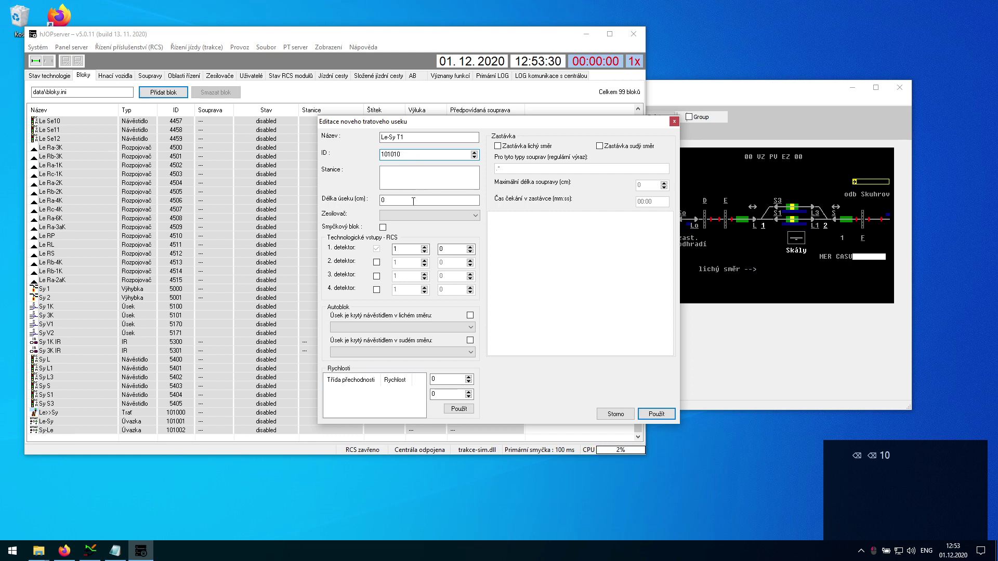
# Step: Assign the section's first detector to RCS module 11, input 11
pyautogui.click(377, 250)
pyautogui.write('11')
pyautogui.press('Tab')
pyautogui.write('1')
# Step: Set the section's booster (Zesilovač) to Lesná (Le), checking the section's location in the track plan
pyautogui.click(416, 214)
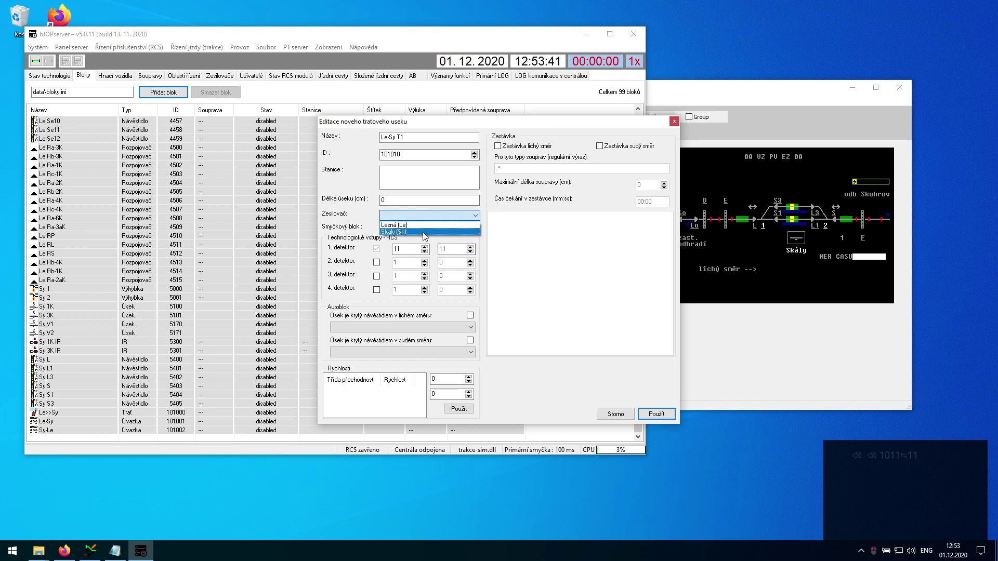
pyautogui.click(422, 232)
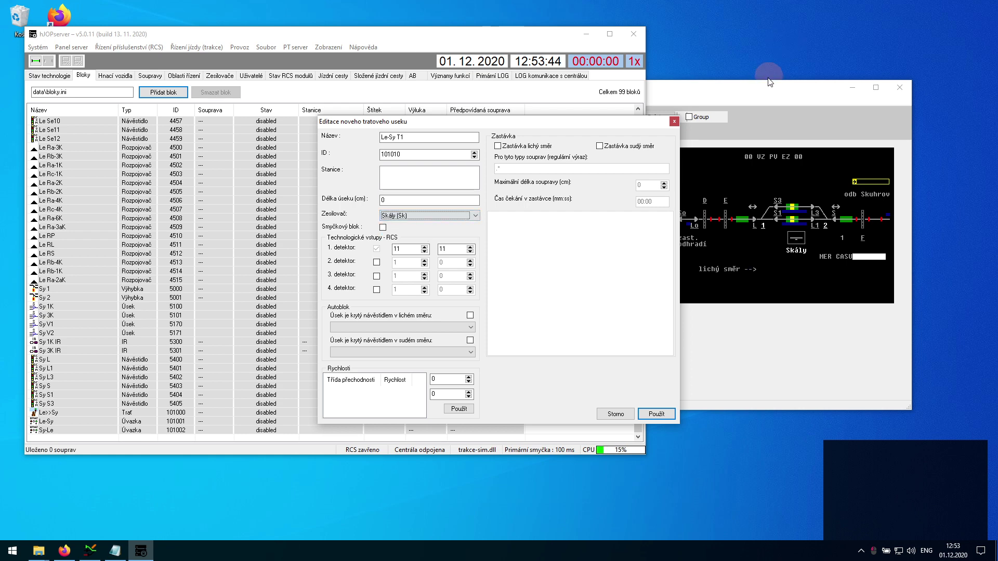
pyautogui.click(770, 82)
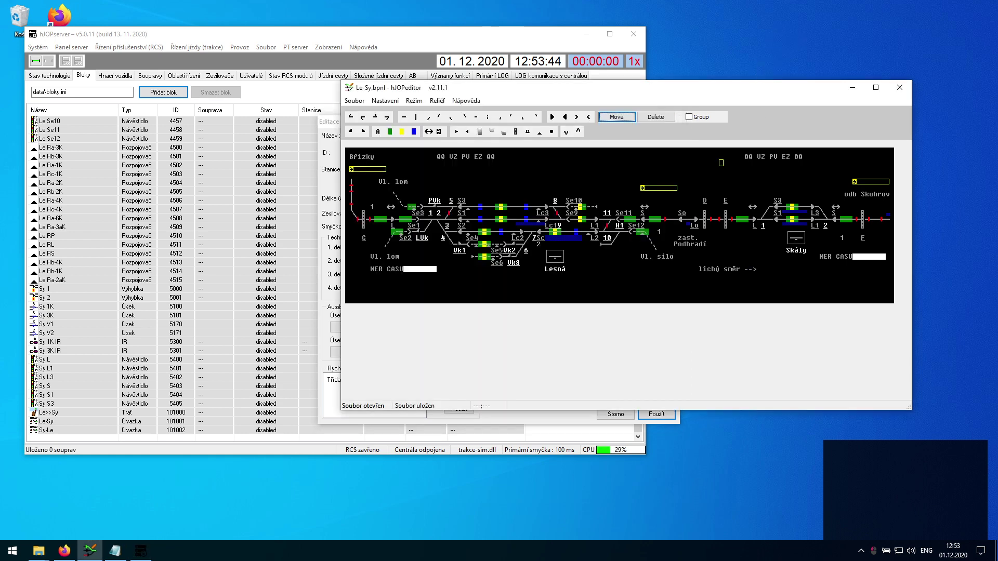
pyautogui.click(311, 125)
pyautogui.click(425, 220)
pyautogui.click(429, 225)
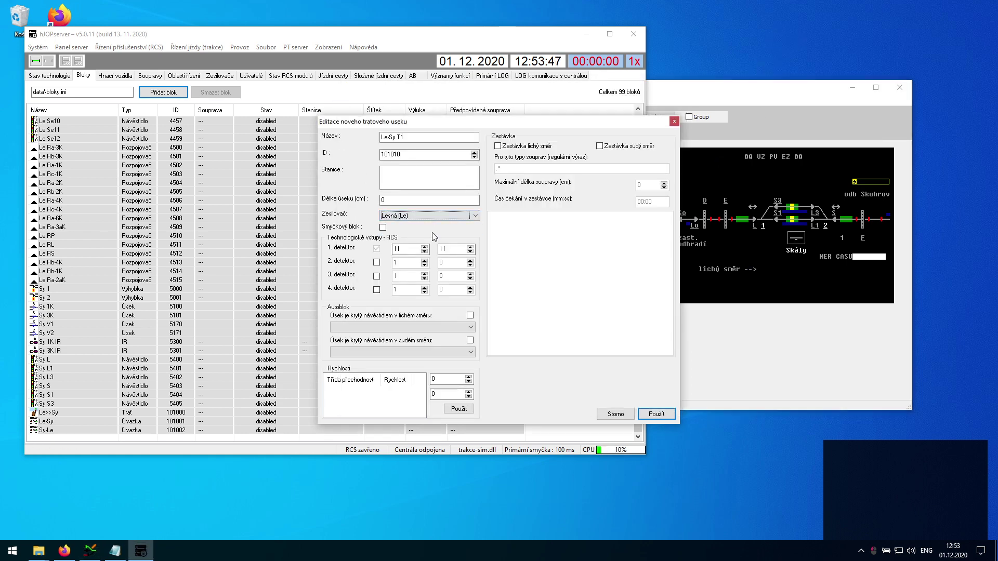
# Step: Try to save the Le-Sy T1 track section without a speed entry
pyautogui.click(407, 249)
pyautogui.click(468, 318)
pyautogui.click(470, 340)
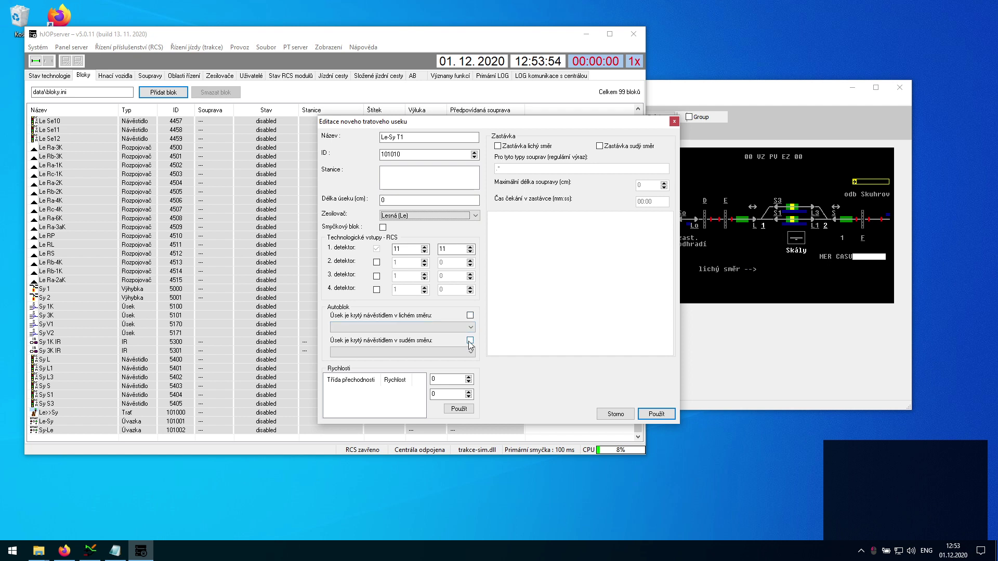
pyautogui.click(656, 415)
pyautogui.click(573, 311)
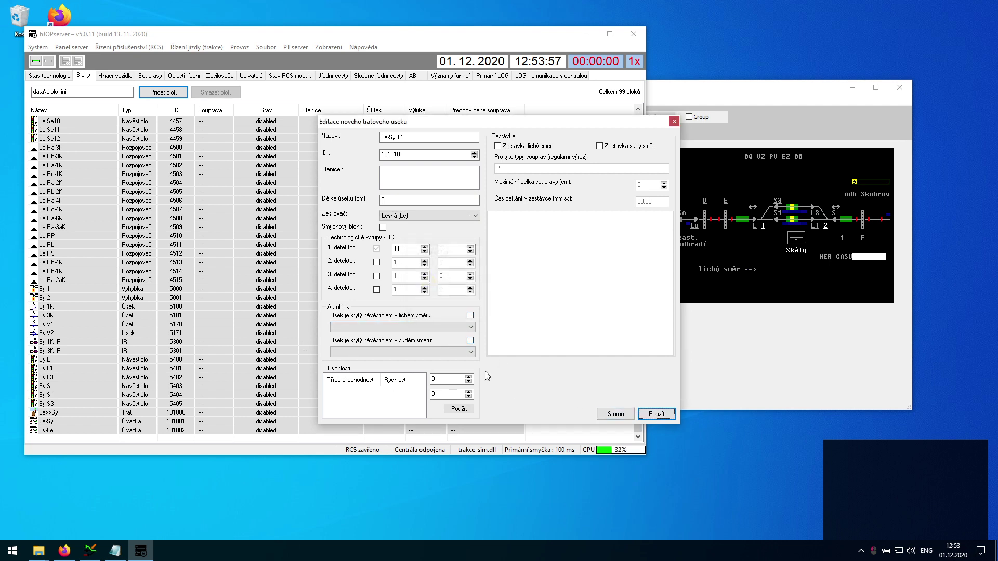
# Step: Add a speed of 50 km/h for transit class (Třída přechodnosti) 0 and save the Le-Sy T1 section
pyautogui.click(441, 379)
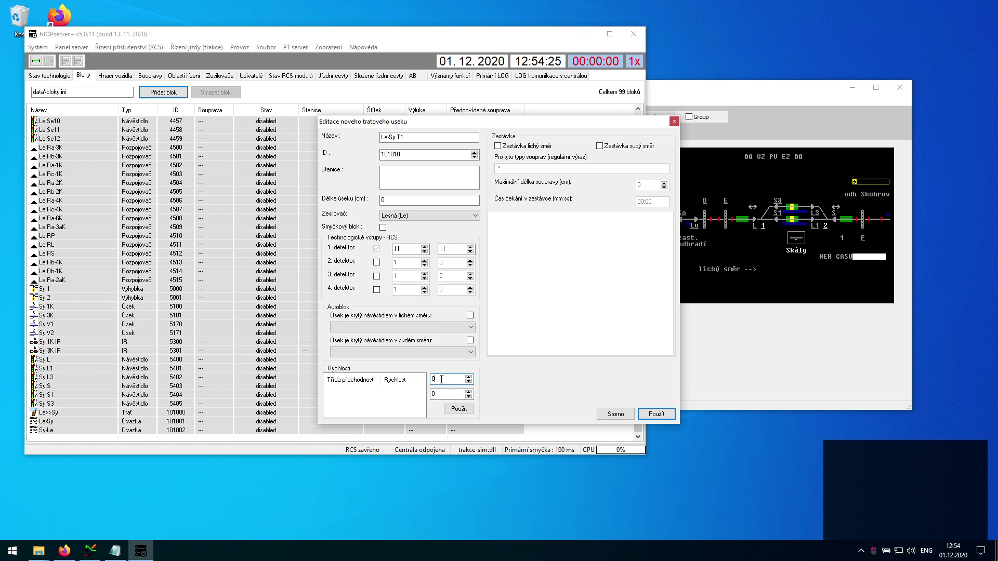
pyautogui.press('Tab')
pyautogui.write('50')
pyautogui.click(462, 409)
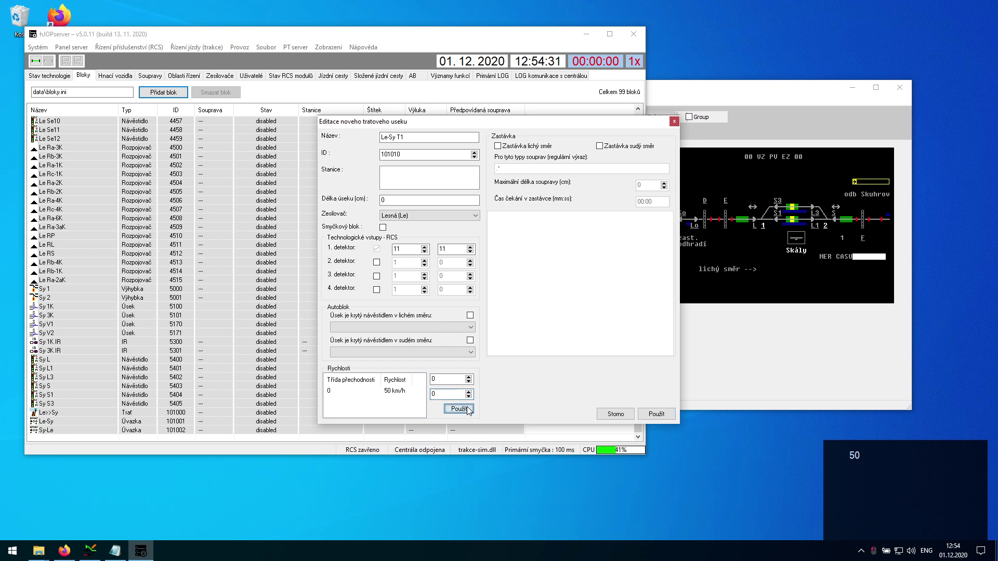
pyautogui.click(387, 392)
pyautogui.click(393, 407)
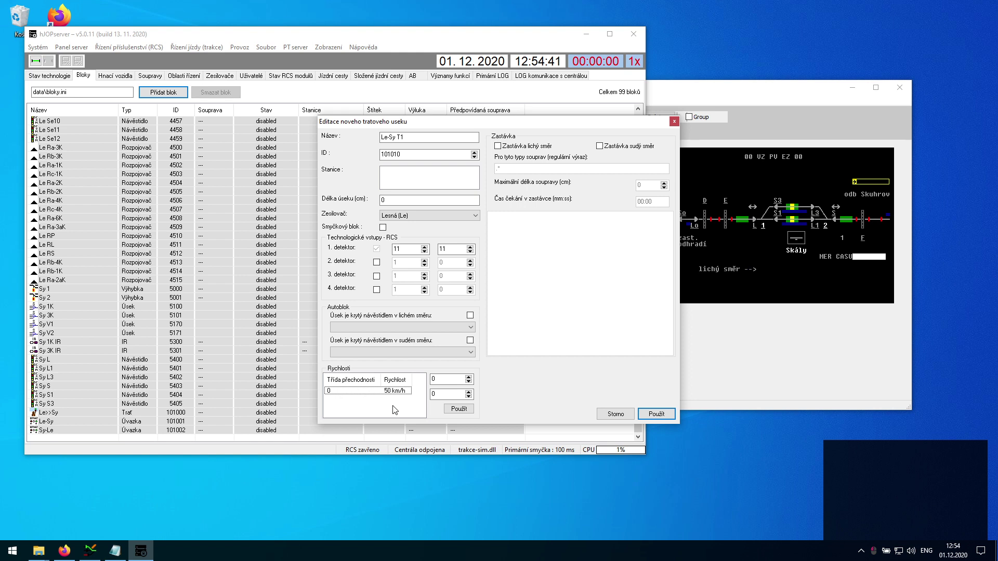
pyautogui.click(656, 414)
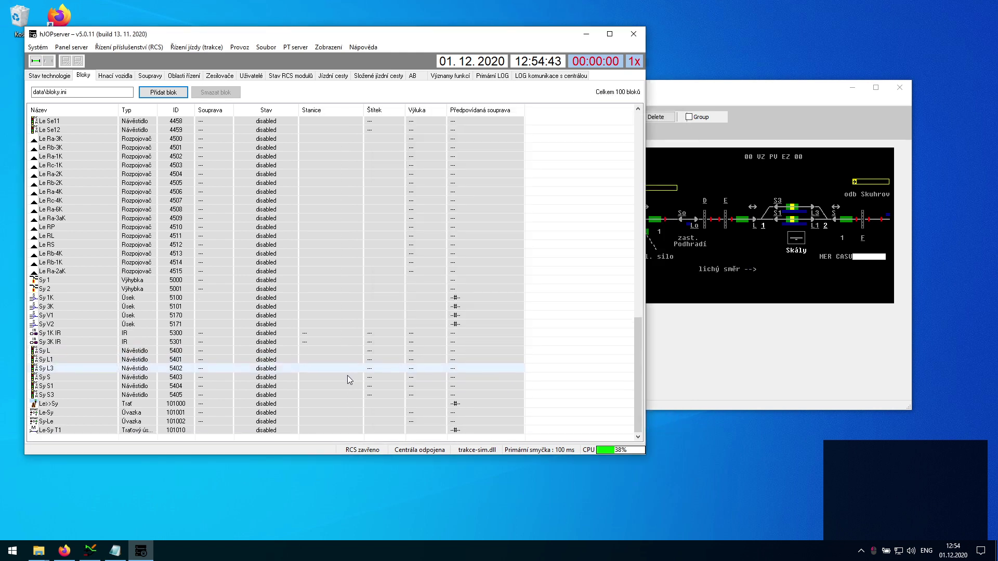
# Step: Add the Le-Sy T1 track section to the Le>>Sy line, save it, and check the Sy-Le úvazka block
pyautogui.click(190, 430)
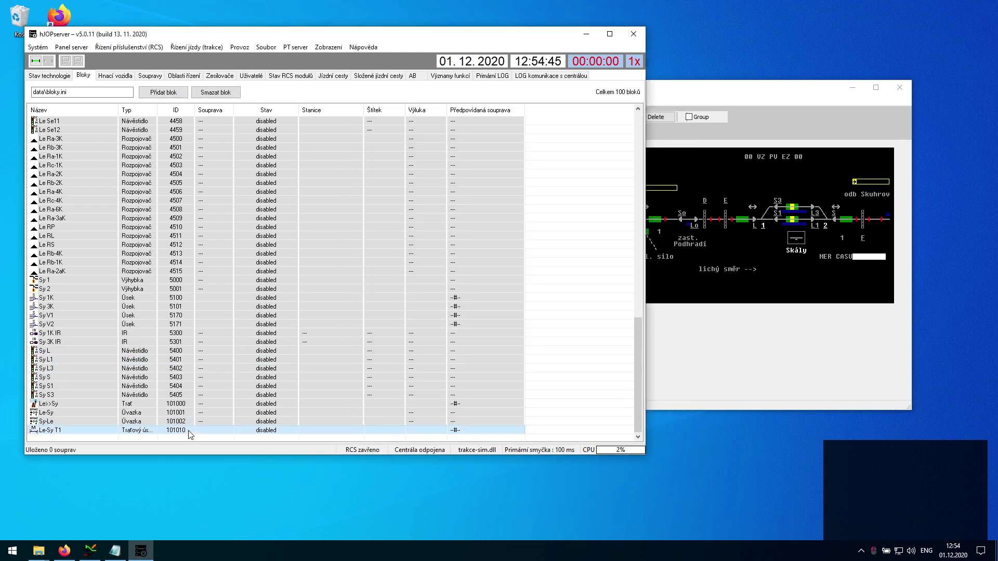
pyautogui.doubleClick(199, 404)
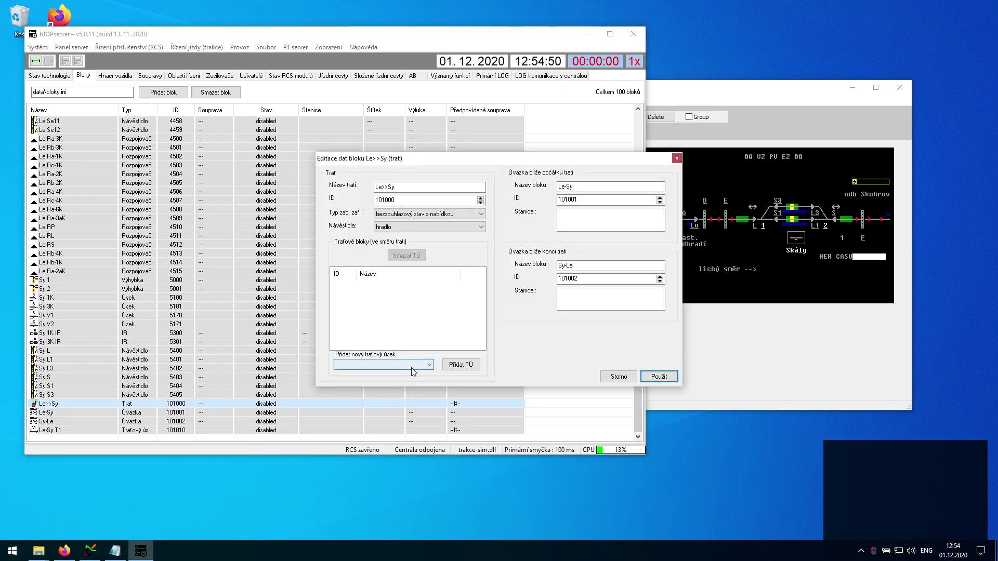
pyautogui.click(411, 366)
pyautogui.click(412, 374)
pyautogui.click(461, 364)
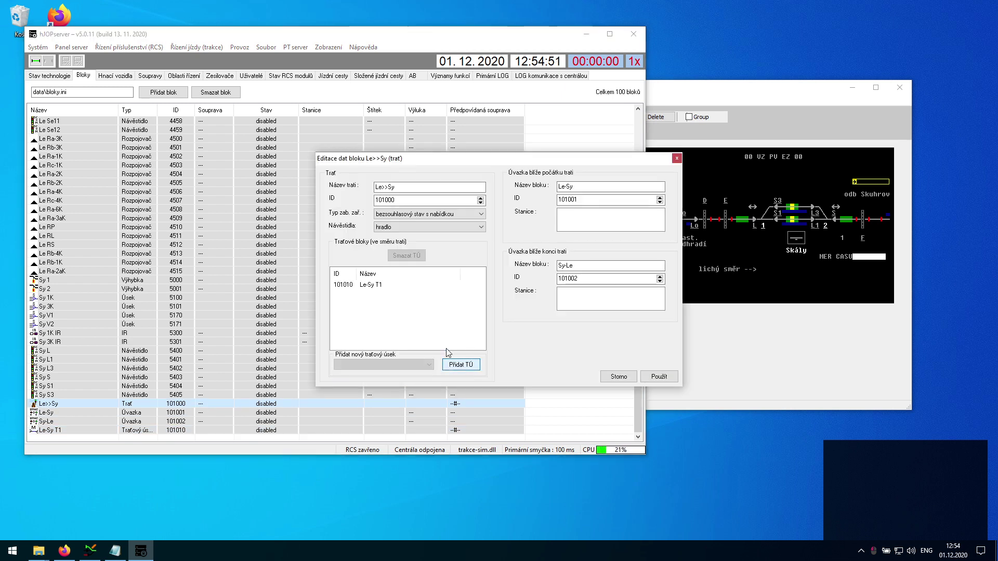
pyautogui.click(644, 378)
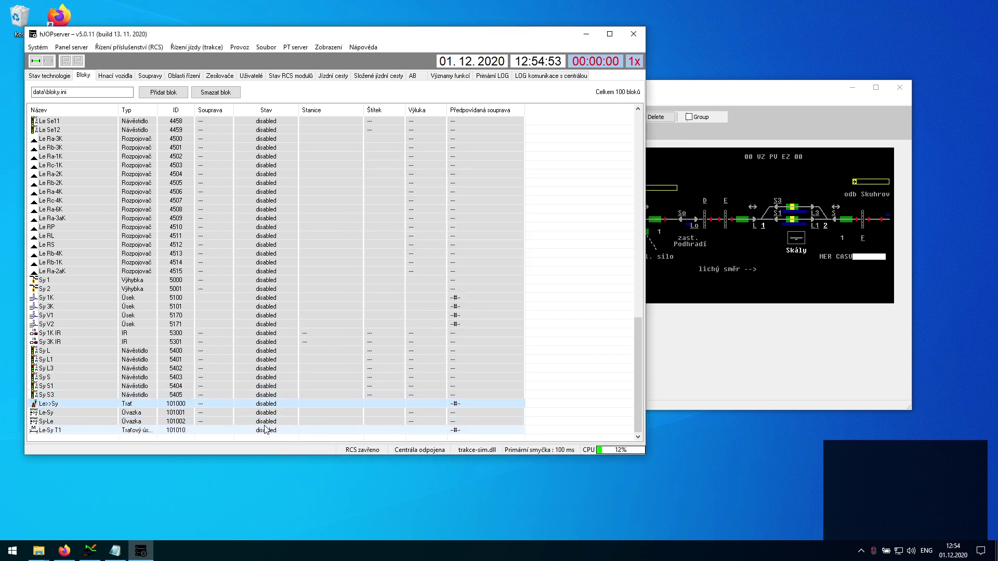
pyautogui.doubleClick(266, 430)
pyautogui.click(658, 377)
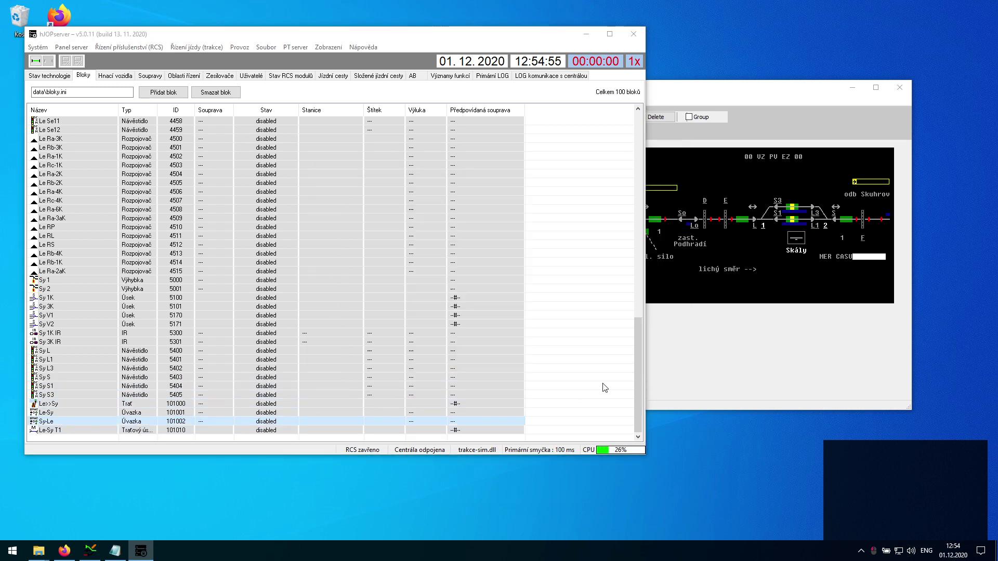
# Step: Check the Le-Sy T1 track section block and the Le>>Sy line block
pyautogui.doubleClick(519, 431)
pyautogui.click(610, 412)
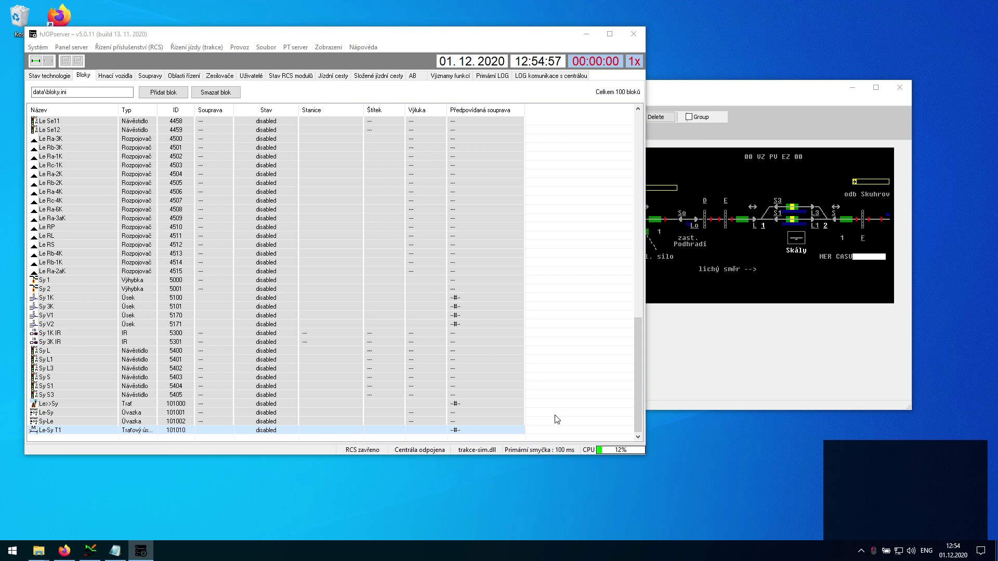
pyautogui.doubleClick(414, 404)
pyautogui.click(659, 376)
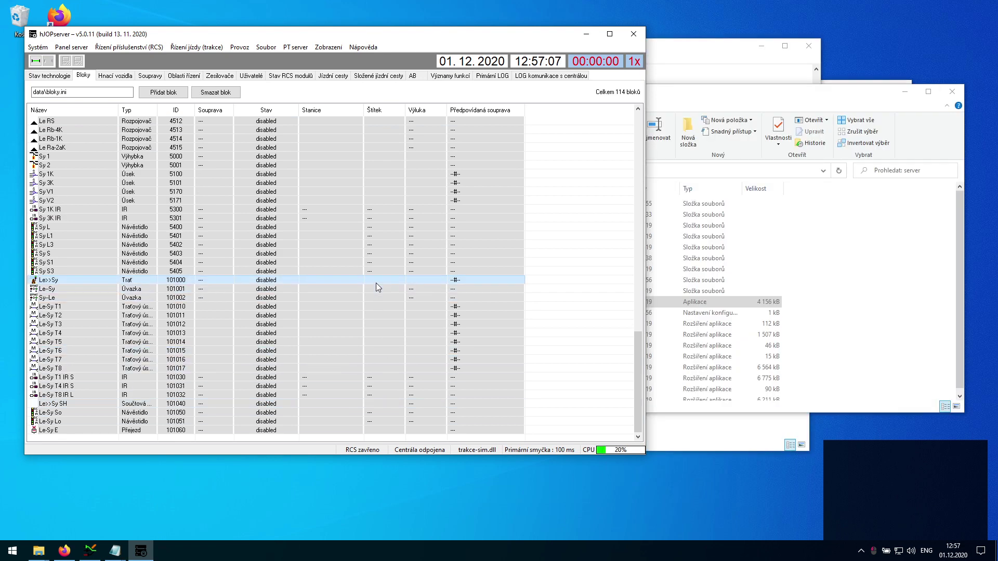
# Step: Widen the block type column and compare the Le-Sy line blocks with the track plan in hJOPeditor
pyautogui.moveTo(158, 112); pyautogui.dragTo(165, 112)
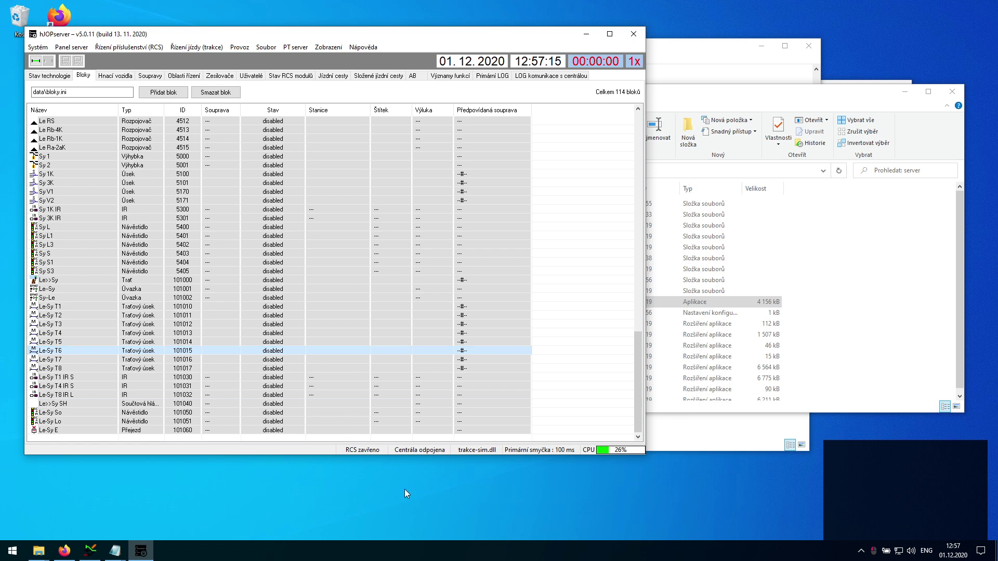
pyautogui.click(91, 551)
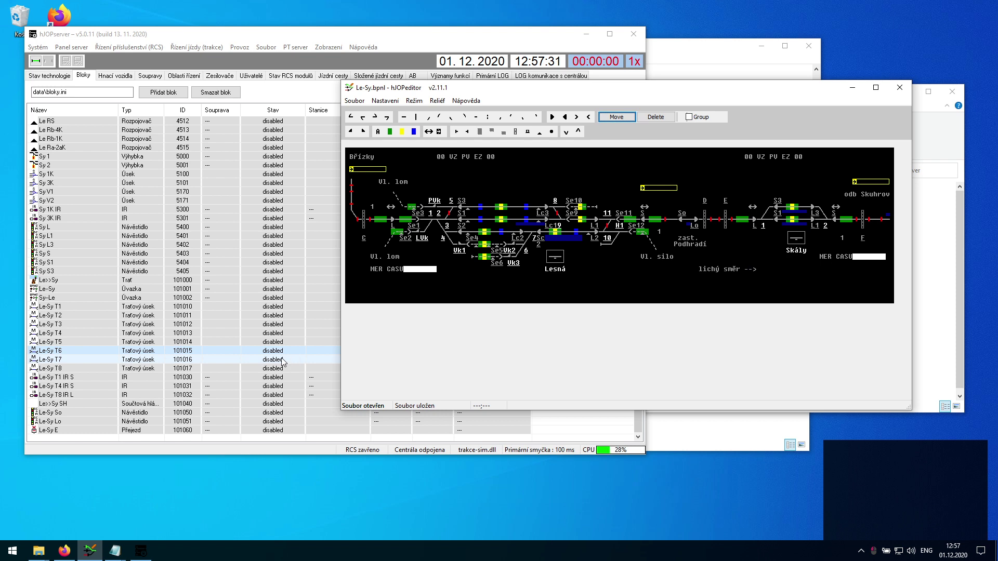
pyautogui.click(209, 519)
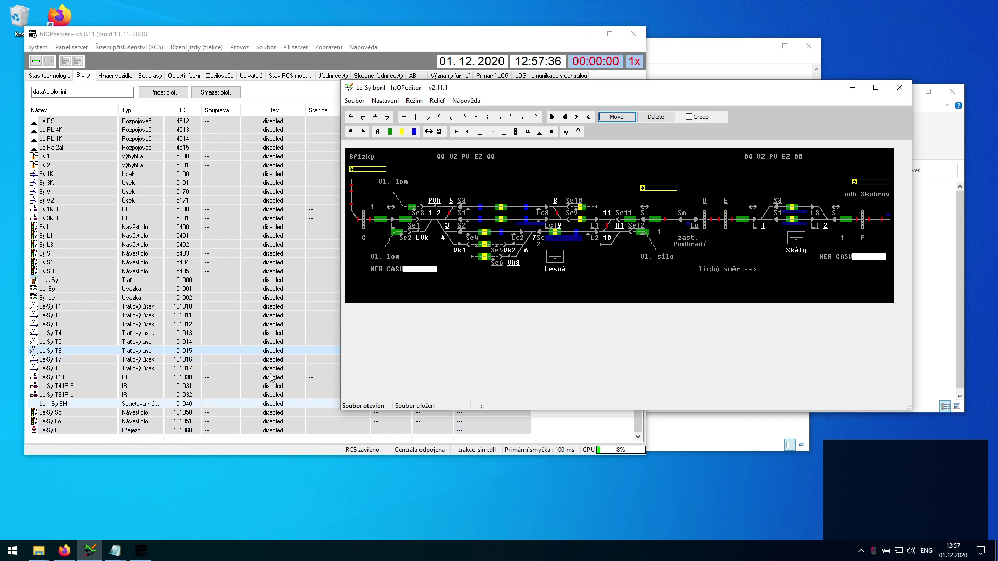
pyautogui.click(167, 451)
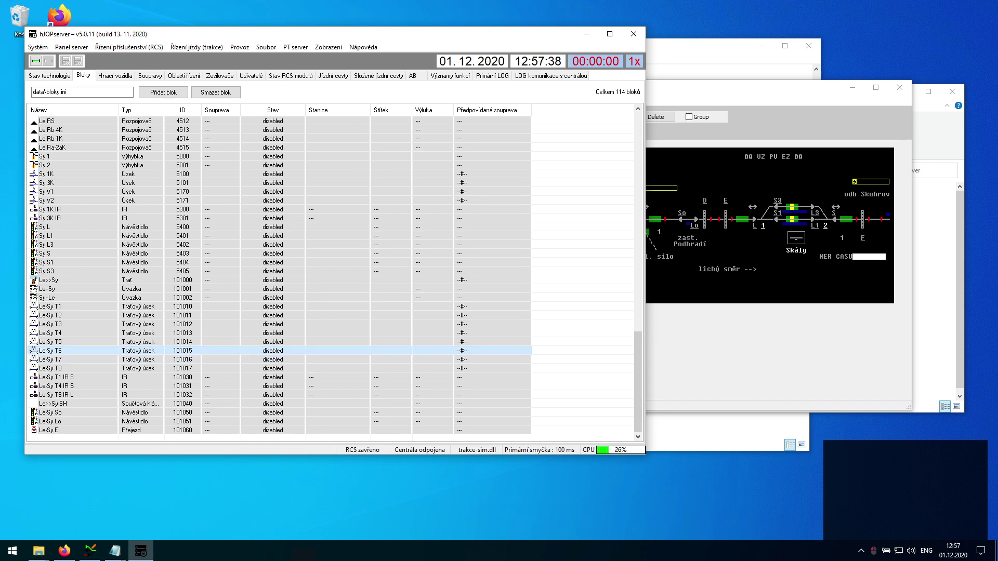
pyautogui.hotkey('alt', 'Tab')
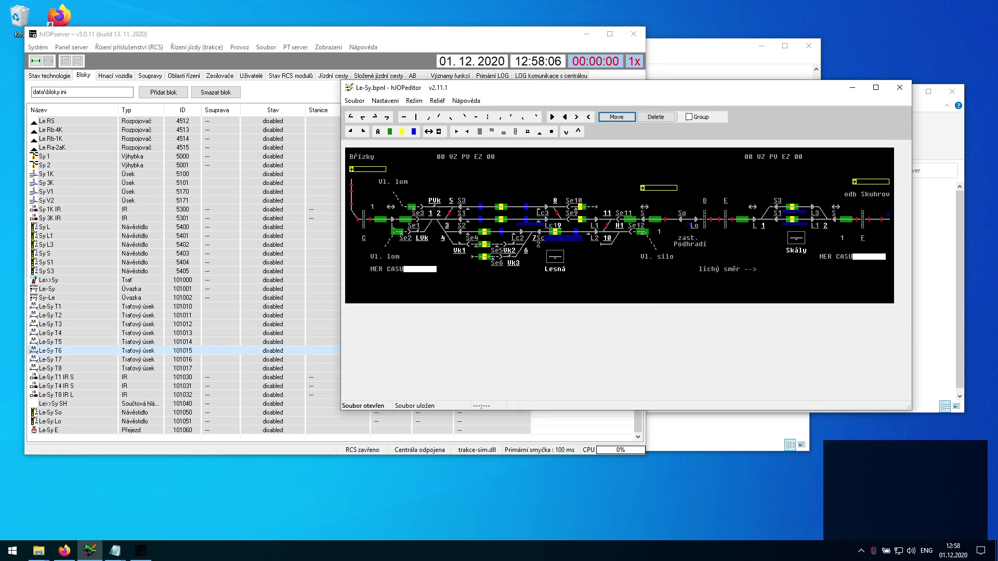
# Step: Reposition the vertical section separator beside signal So in the track plan, return to symbol mode (Symboly) and save the plan
pyautogui.click(424, 100)
pyautogui.click(432, 123)
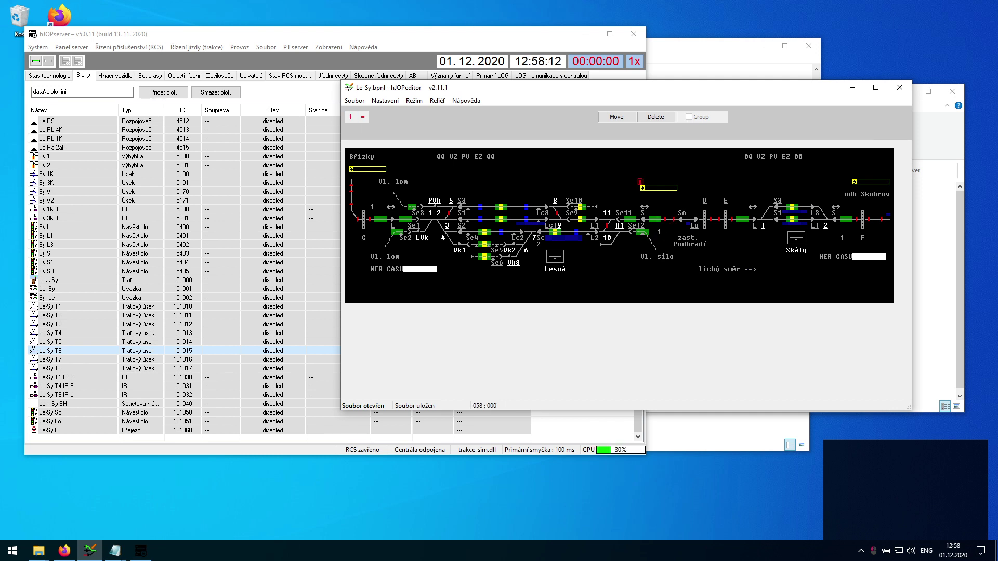
pyautogui.click(425, 101)
pyautogui.click(426, 101)
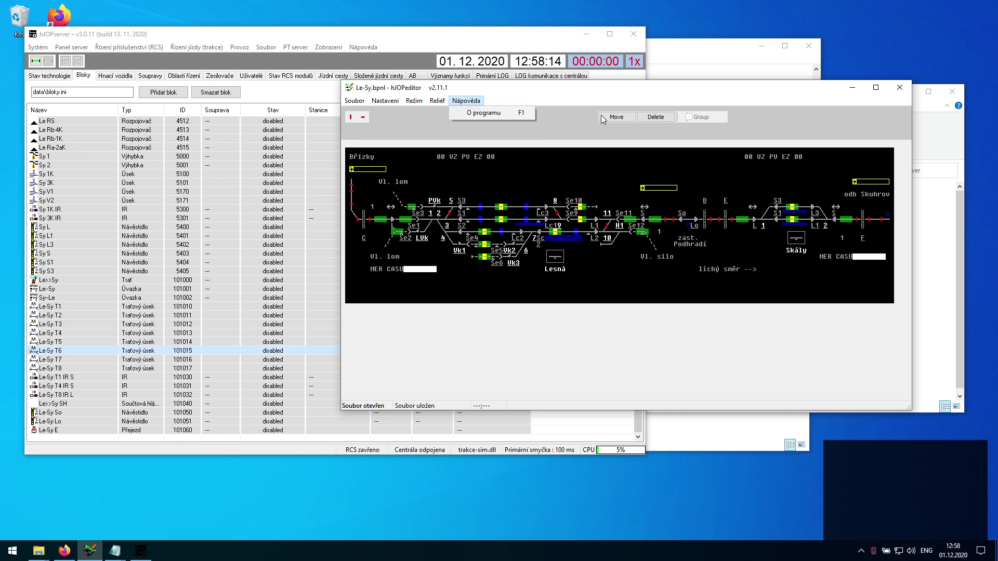
pyautogui.click(617, 118)
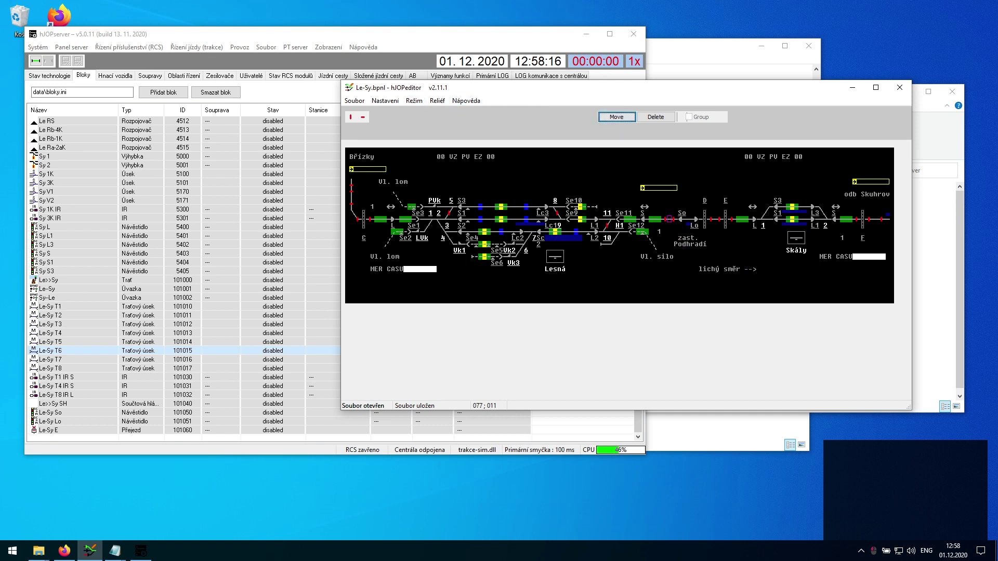
pyautogui.click(674, 219)
pyautogui.press('Left')
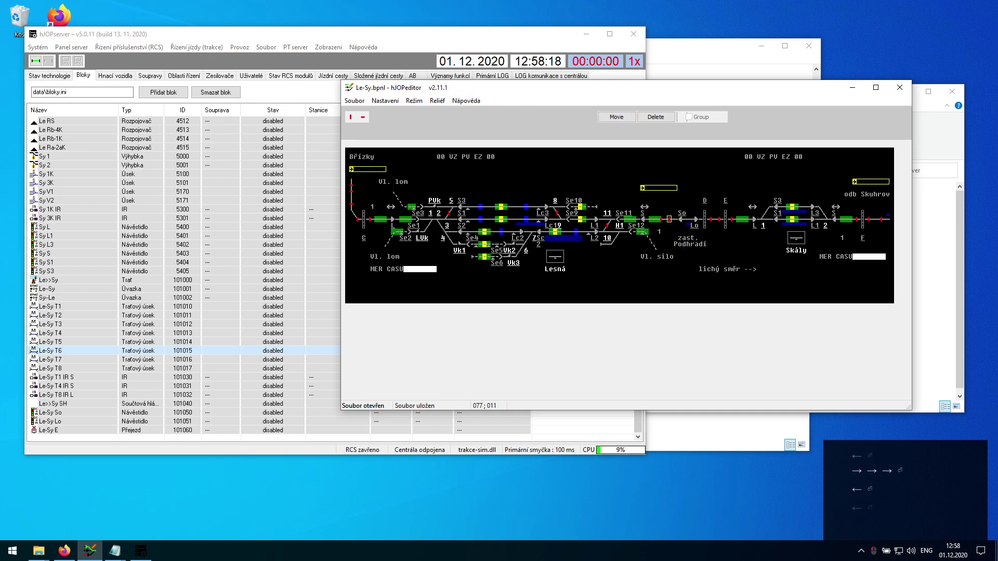
pyautogui.press('Escape')
pyautogui.click(427, 101)
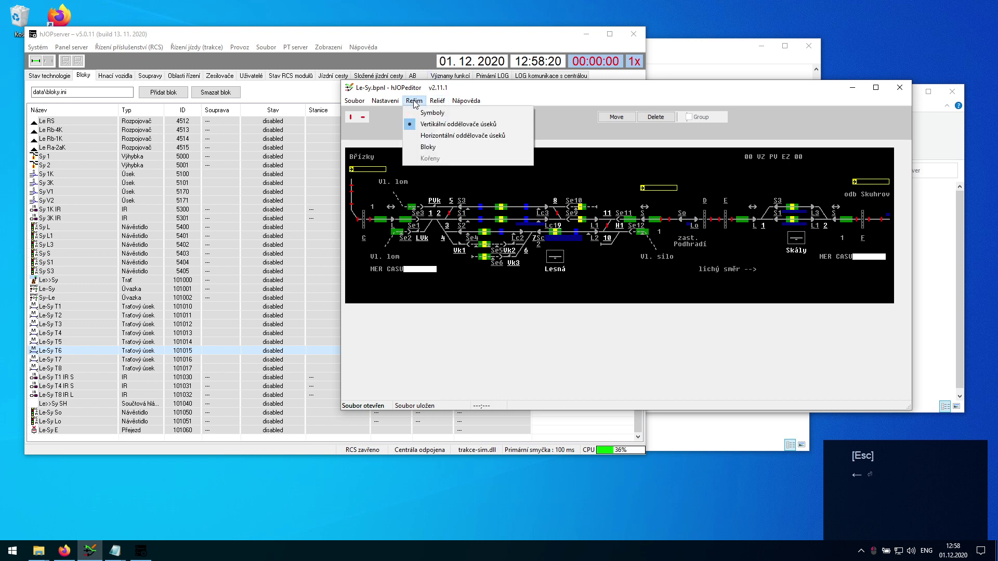
pyautogui.click(426, 112)
pyautogui.hotkey('ctrl', 's')
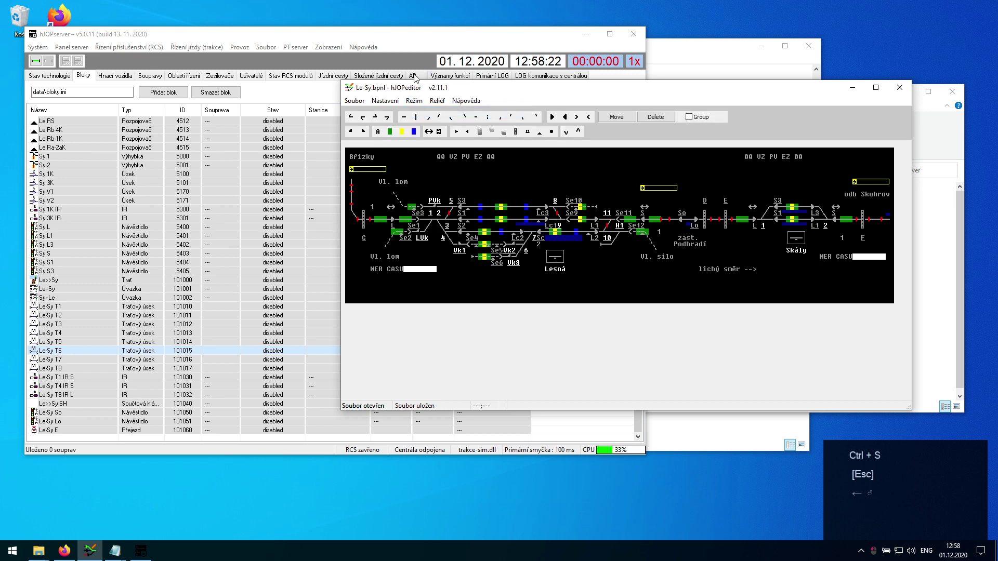
# Step: Switch back to hJOPserver and review the IR blocks Le-Sy T1 IR S, Le-Sy T4 IR S and Le-Sy T8 IR L
pyautogui.click(384, 43)
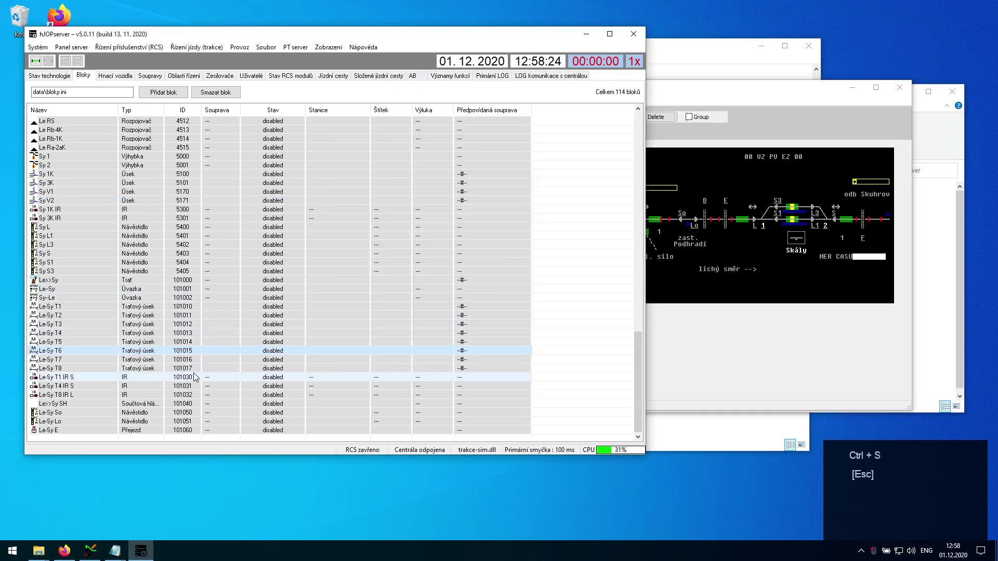
pyautogui.click(254, 377)
pyautogui.click(142, 386)
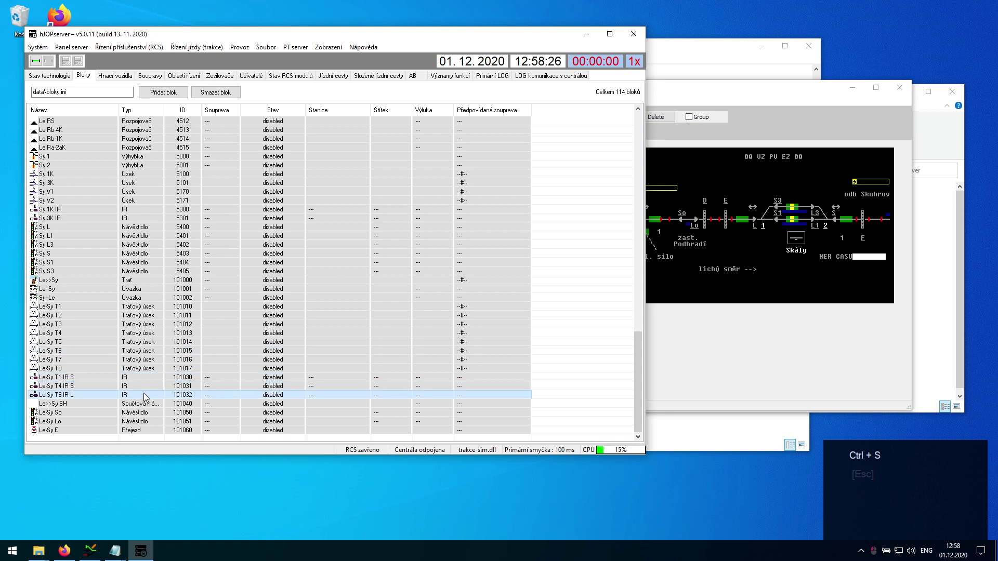
pyautogui.press('Up')
pyautogui.press('Down')
pyautogui.press('Down')
pyautogui.press('Up')
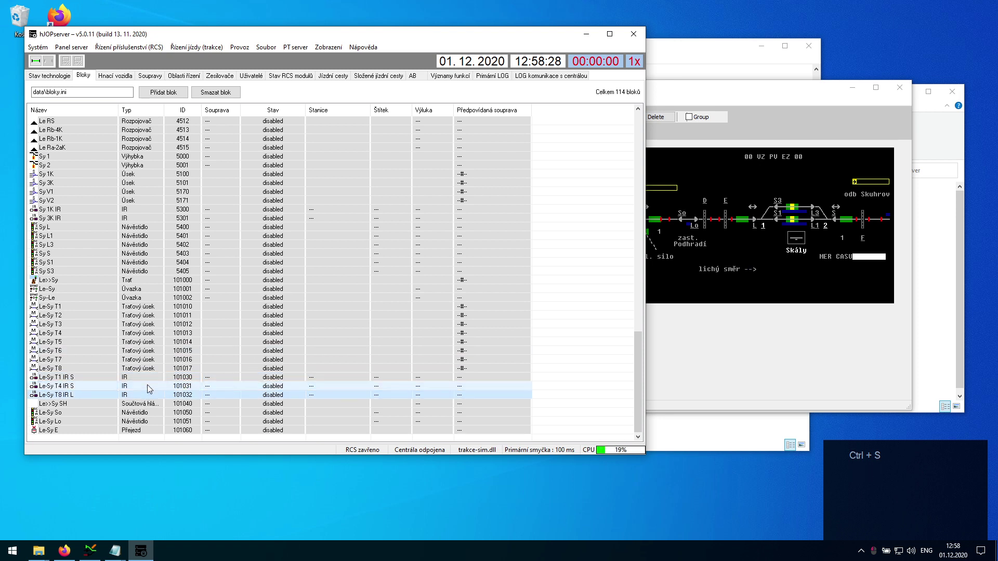
pyautogui.press('Up')
pyautogui.press('Down')
pyautogui.press('Down')
pyautogui.press('Down')
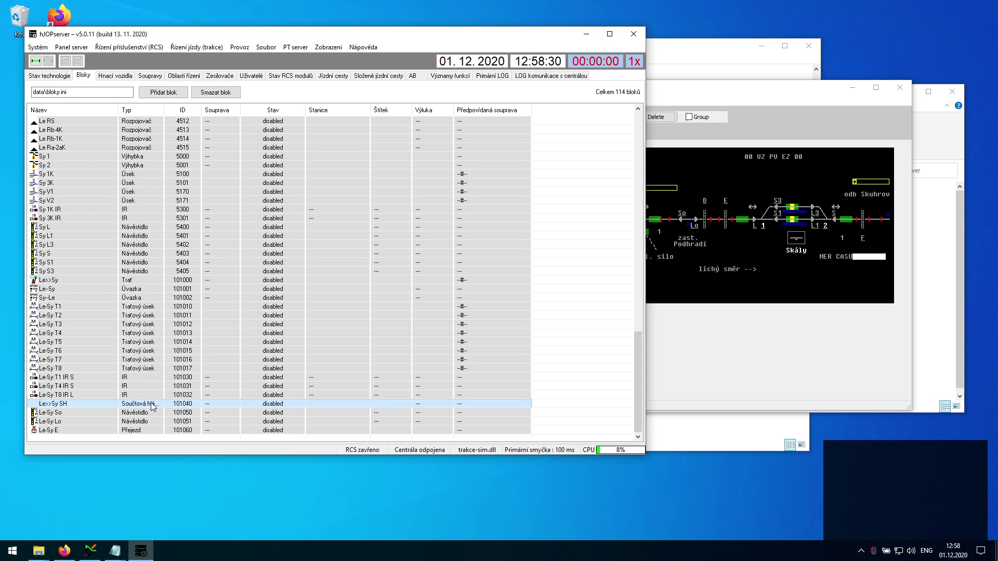
# Step: Examine which crossing is assigned to the Le>>Sy SH summary block (Součtová hláska), and close it without changes
pyautogui.doubleClick(153, 407)
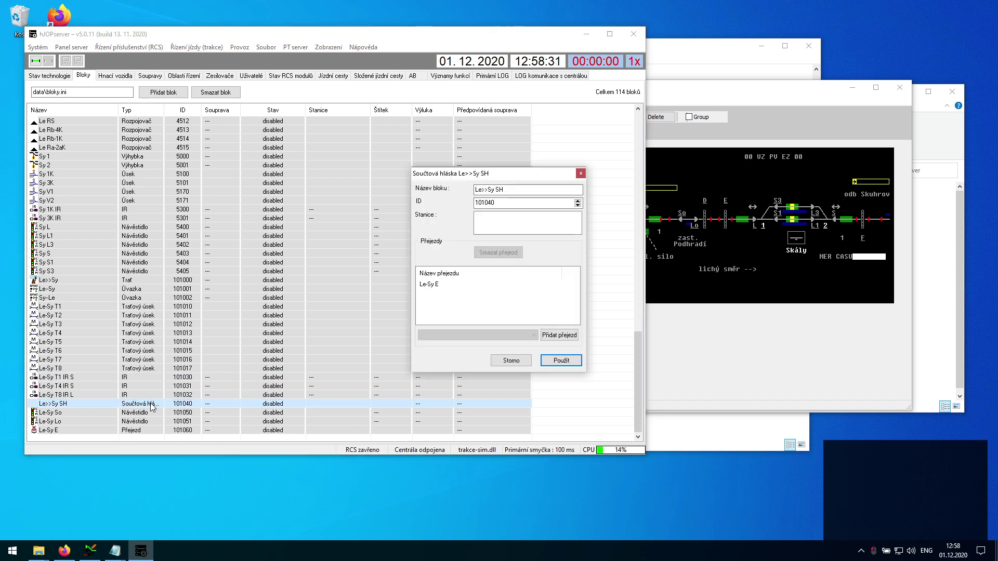
pyautogui.click(468, 286)
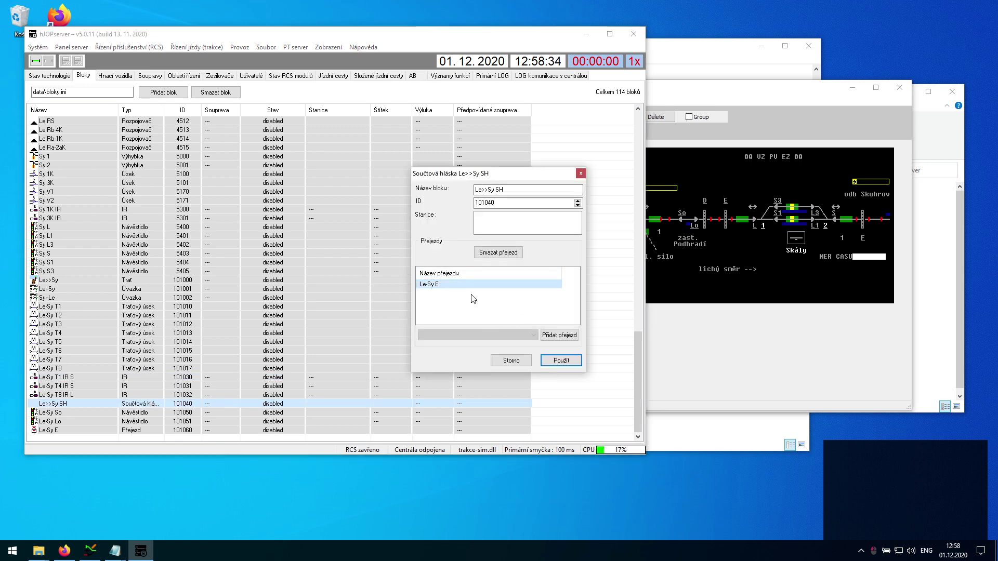
pyautogui.click(508, 364)
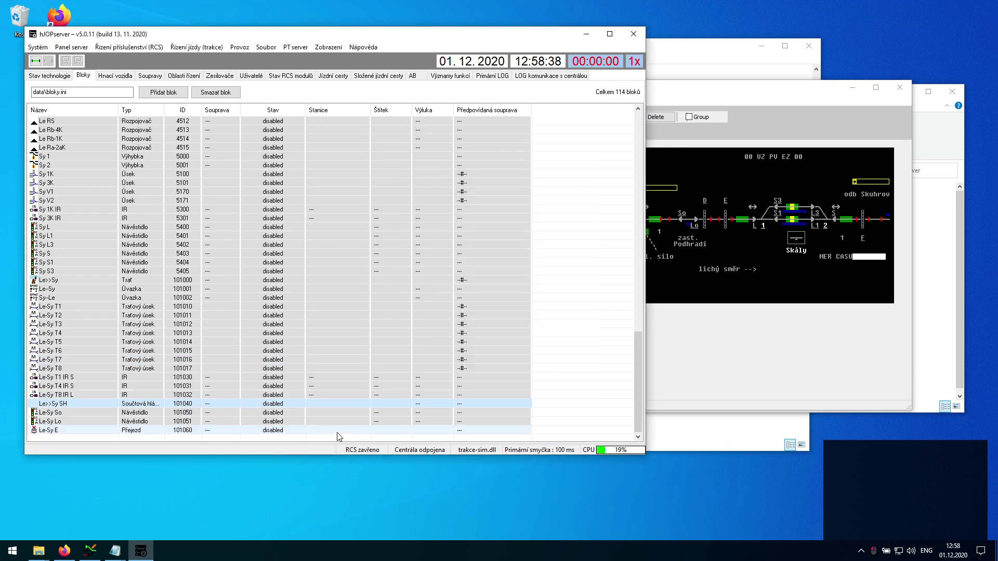
# Step: Locate the line signals in the track plan and examine the Le-Sy So signal block's settings without changing them
pyautogui.click(708, 269)
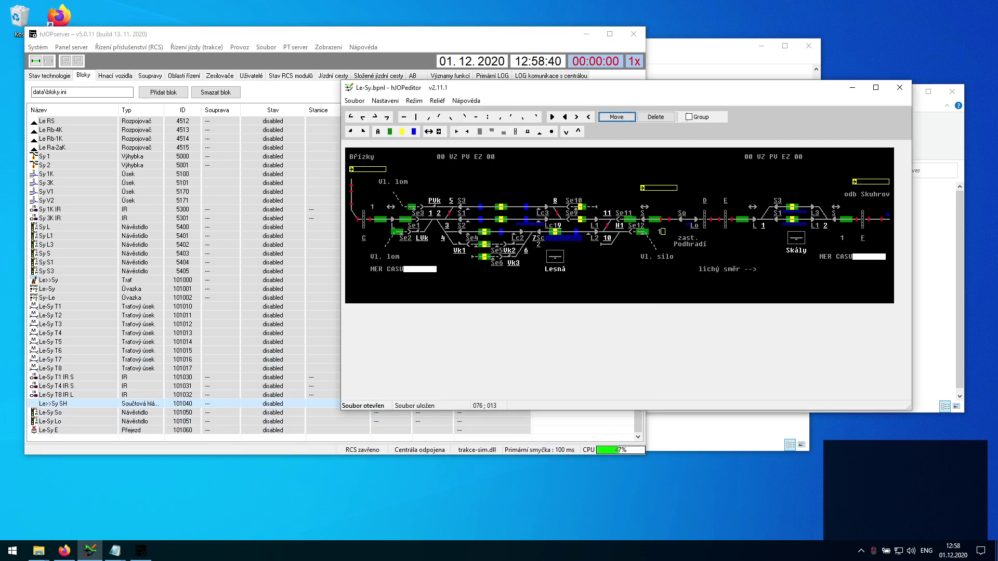
pyautogui.click(169, 414)
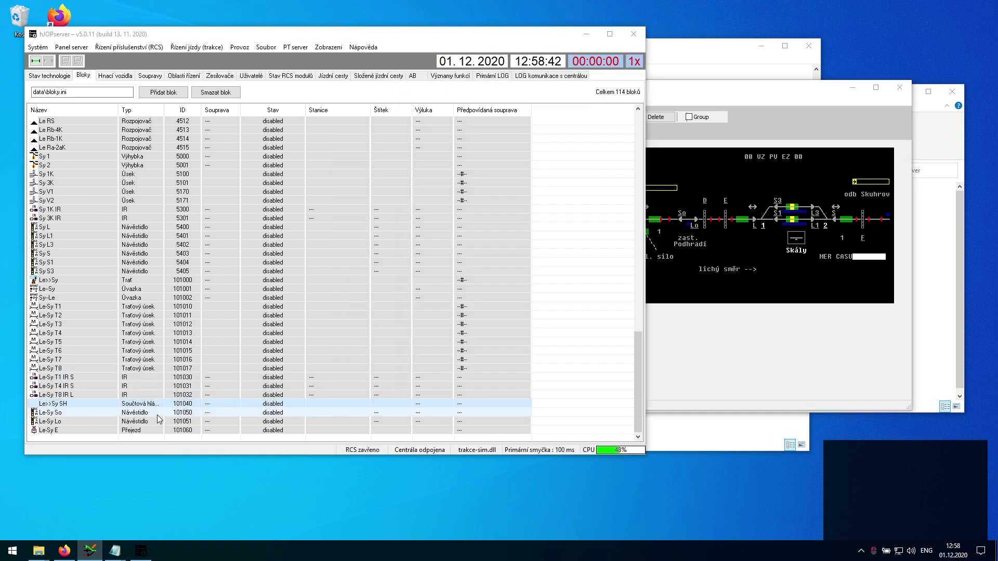
pyautogui.doubleClick(175, 415)
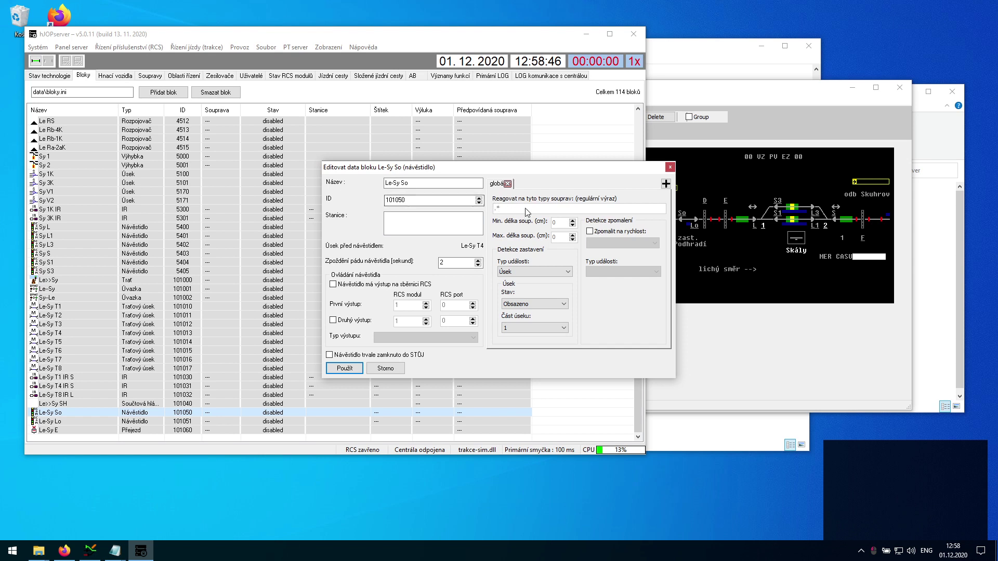
pyautogui.click(385, 369)
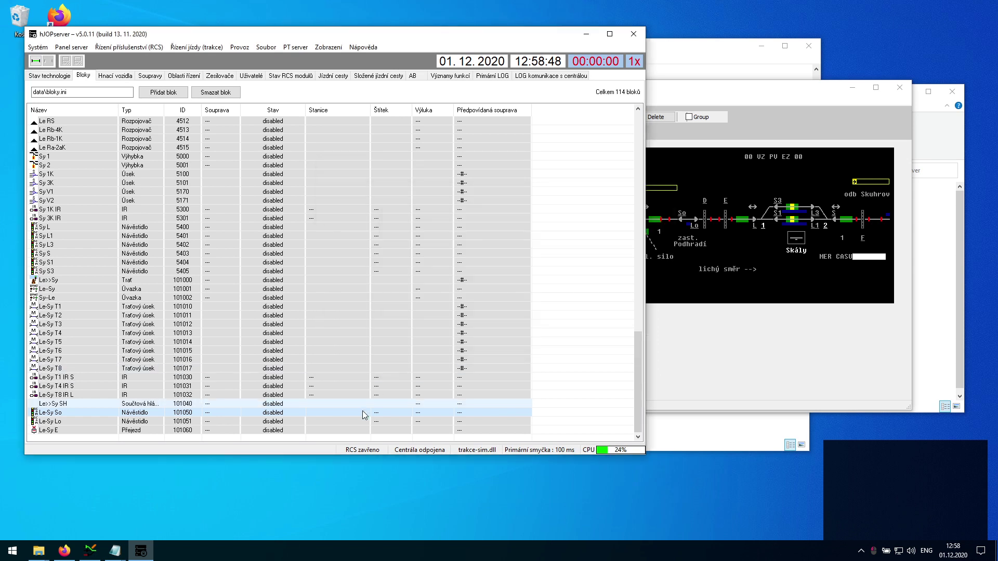
# Step: View the Le-Sy E level crossing block's settings and close them without changes
pyautogui.click(368, 431)
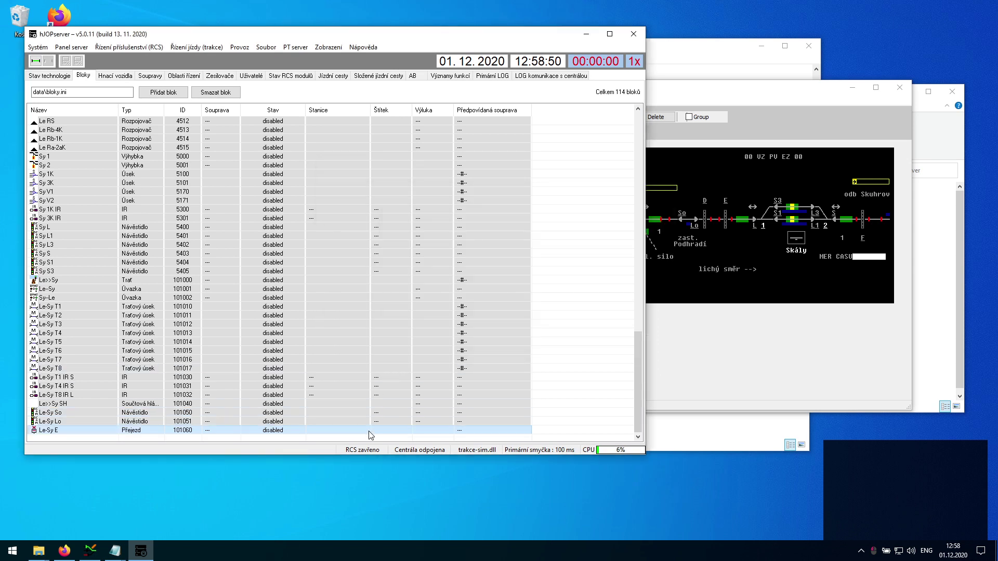
pyautogui.doubleClick(369, 431)
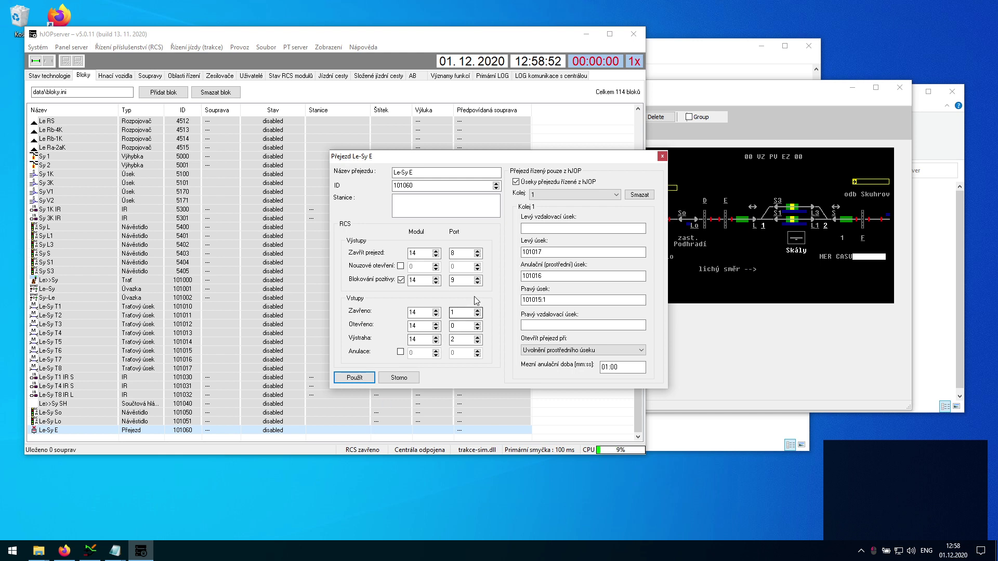
pyautogui.click(662, 156)
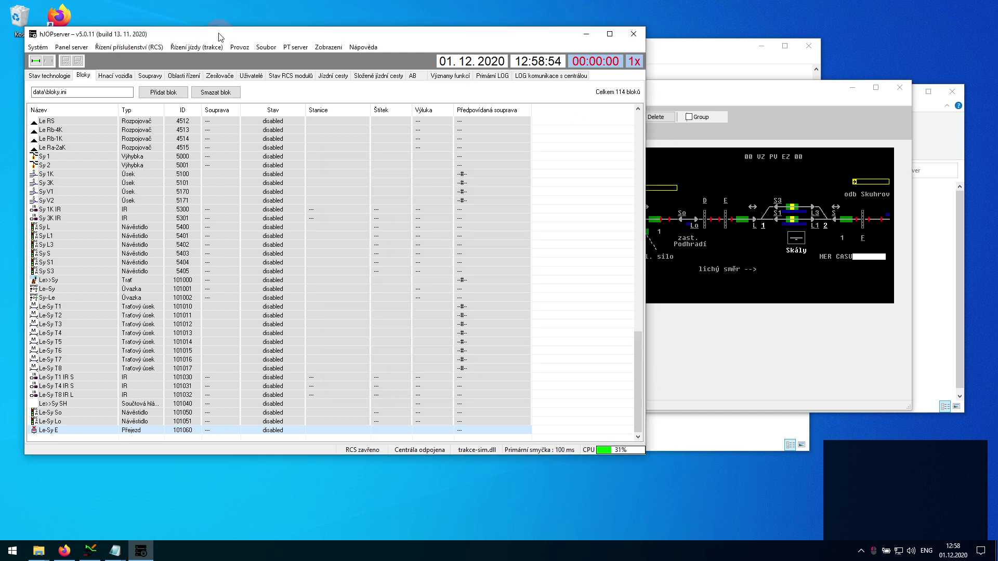
# Step: Examine the blank settings form for a new level crossing (Přejezd) block, check the track plan, and discard the form
pyautogui.click(164, 92)
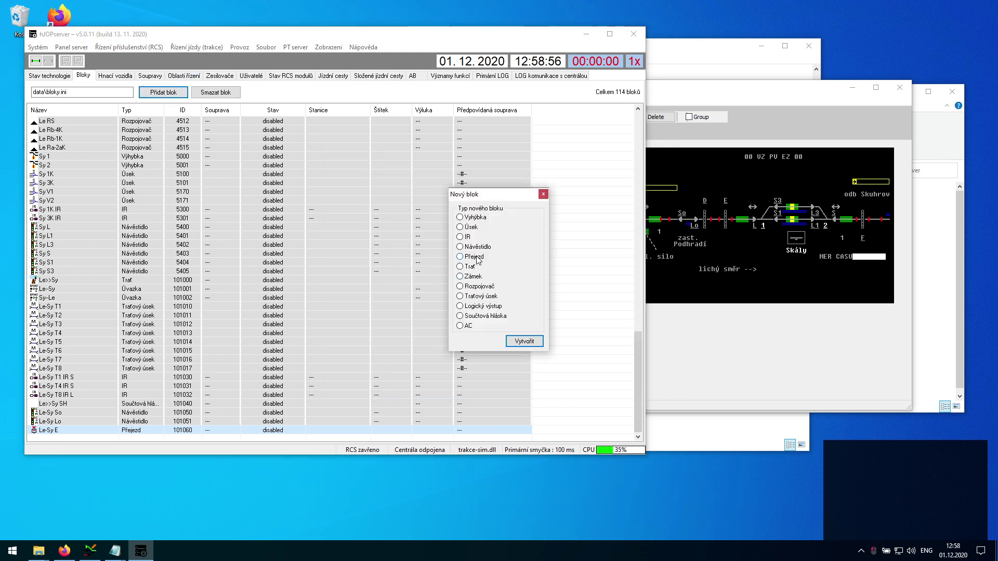
pyautogui.click(474, 258)
pyautogui.click(524, 341)
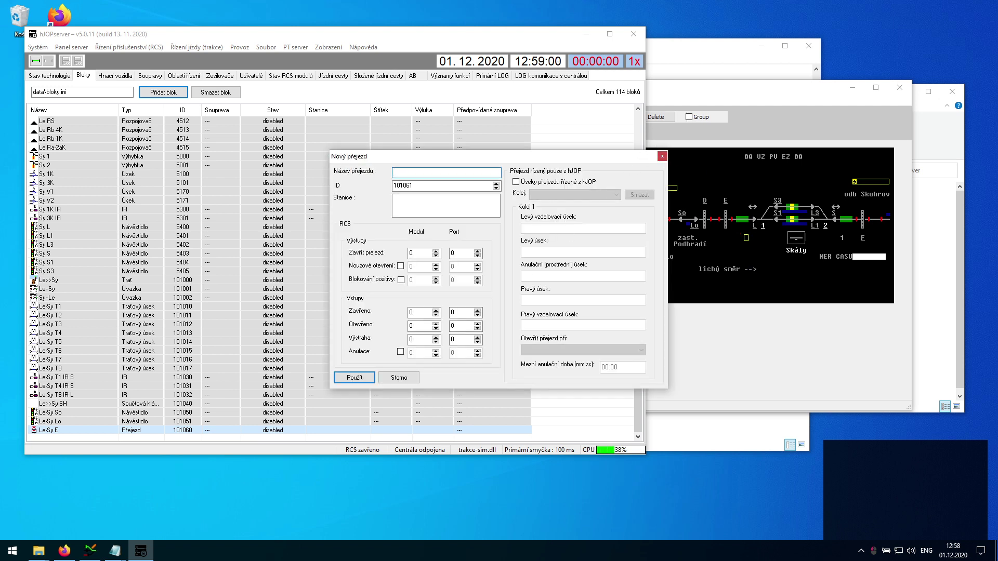
pyautogui.hotkey('alt', 'Tab')
pyautogui.click(332, 169)
pyautogui.click(388, 379)
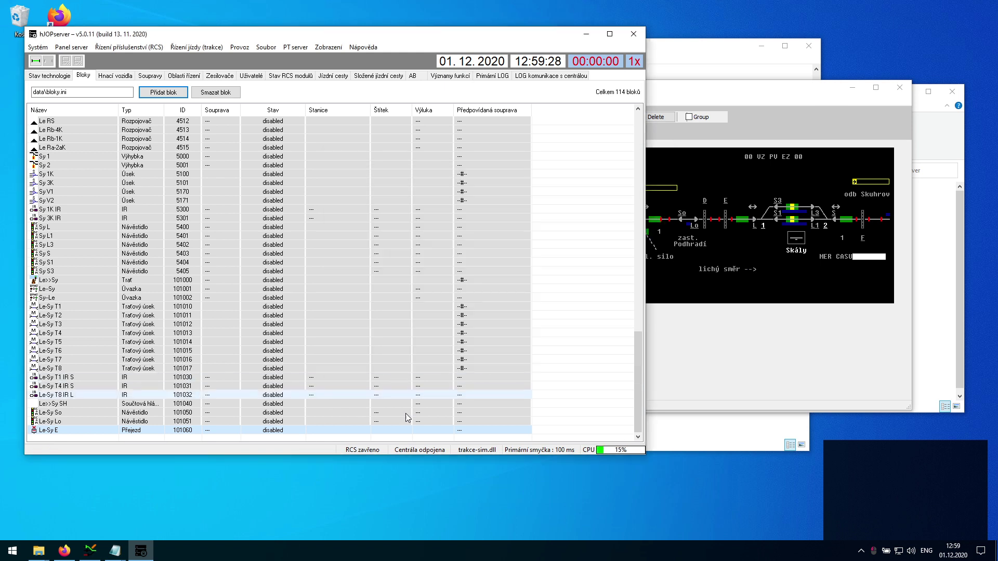
# Step: Examine the Le-Sy E crossing's assigned sections, its opening condition options (Otevřít přejezd při) and its track choices (Kolej)
pyautogui.doubleClick(422, 439)
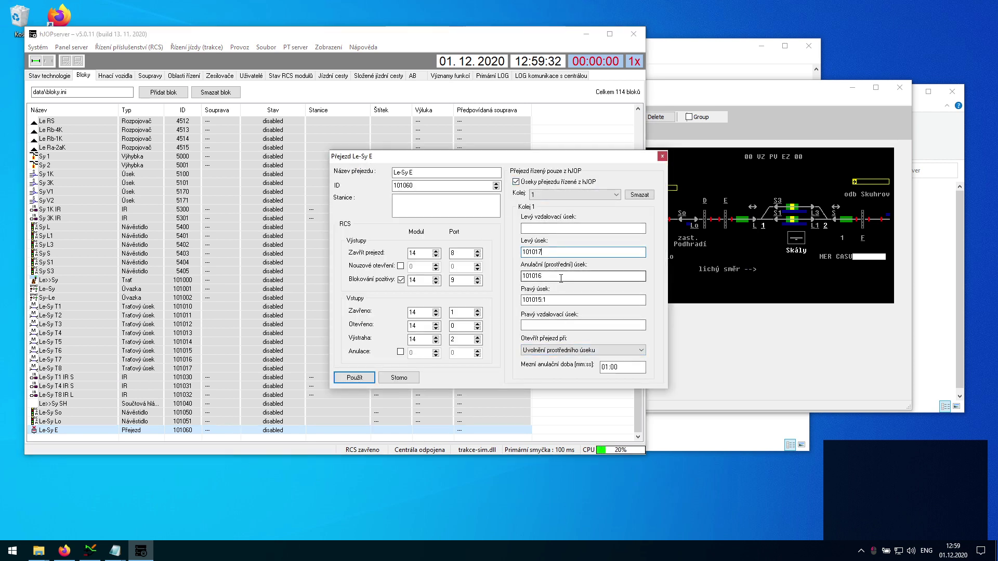
pyautogui.click(570, 300)
pyautogui.hotkey('ctrl', 'a')
pyautogui.click(571, 301)
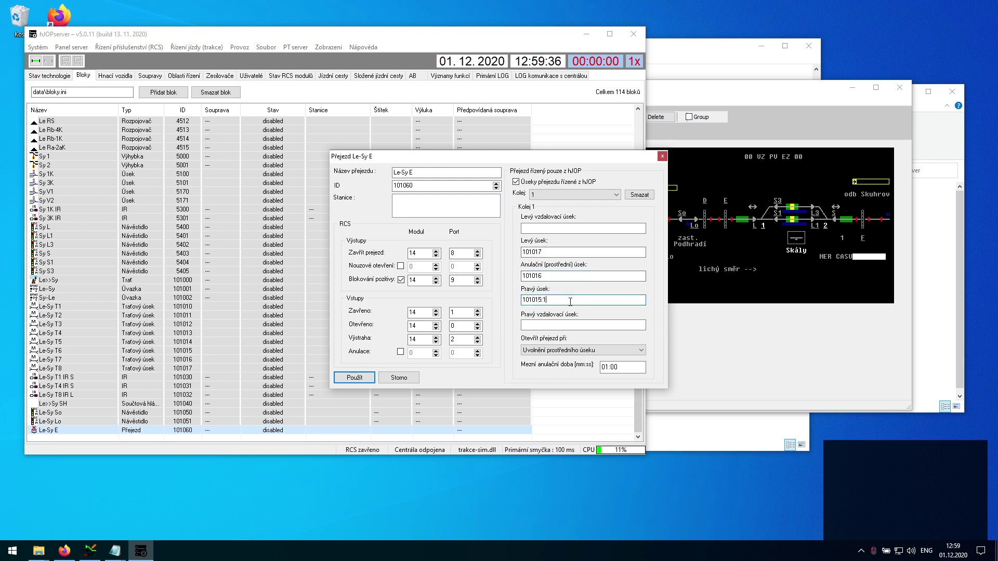
pyautogui.click(575, 352)
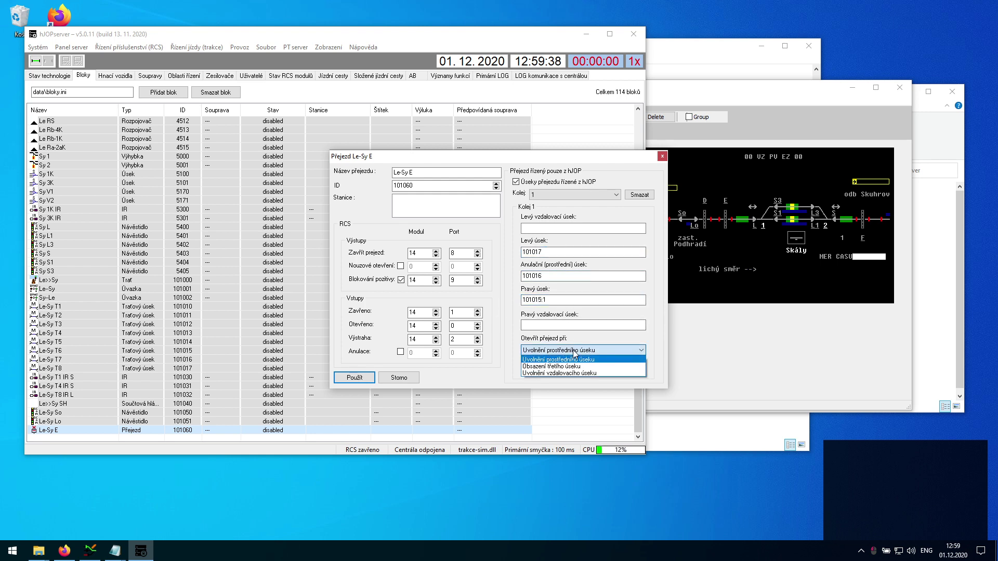
pyautogui.click(575, 353)
pyautogui.click(562, 351)
pyautogui.click(555, 352)
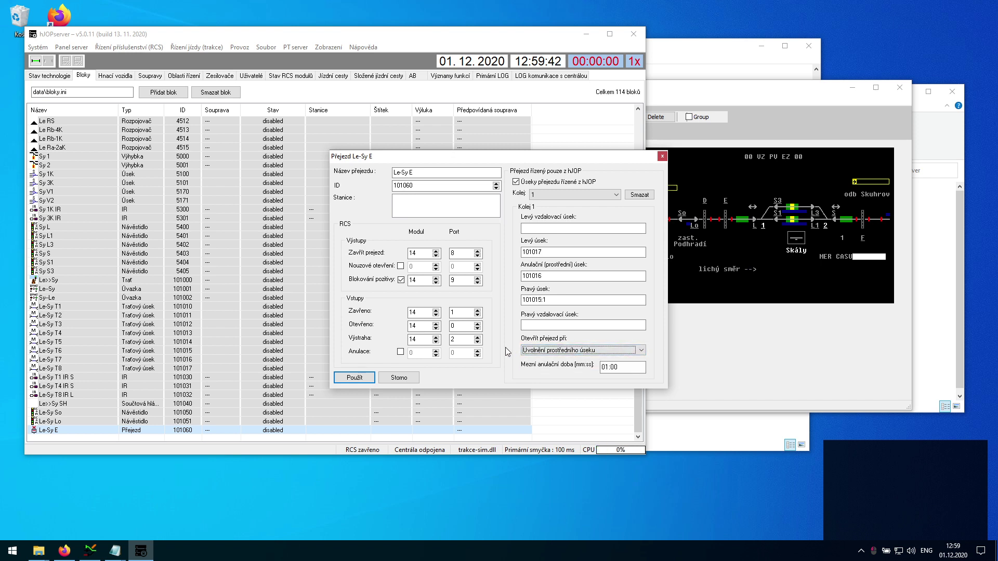
pyautogui.click(597, 195)
pyautogui.click(599, 194)
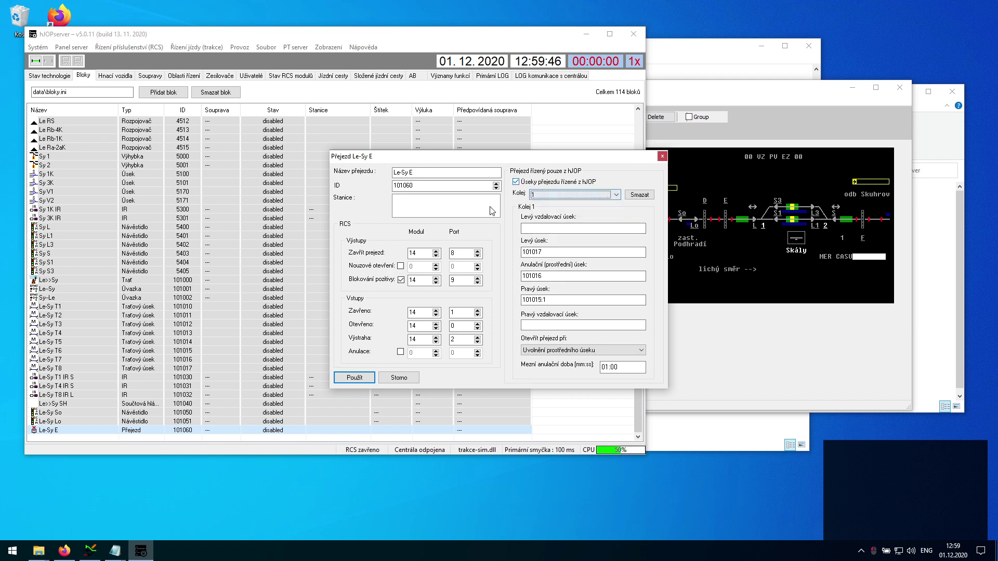
# Step: Close the Le-Sy E crossing form, re-examine a blank level crossing form and Le-Sy E's settings, and leave both without changes
pyautogui.click(400, 378)
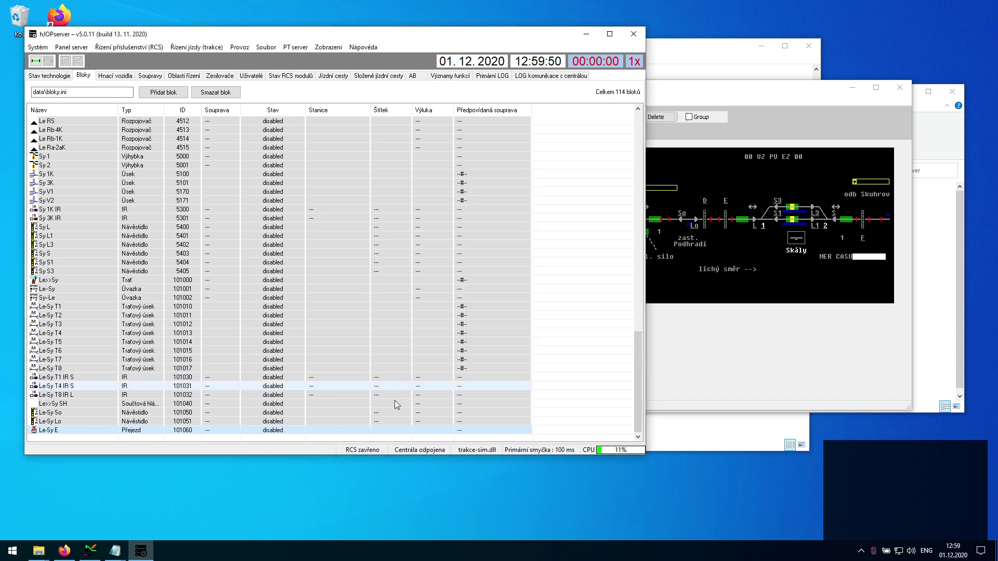
pyautogui.click(172, 92)
pyautogui.click(524, 344)
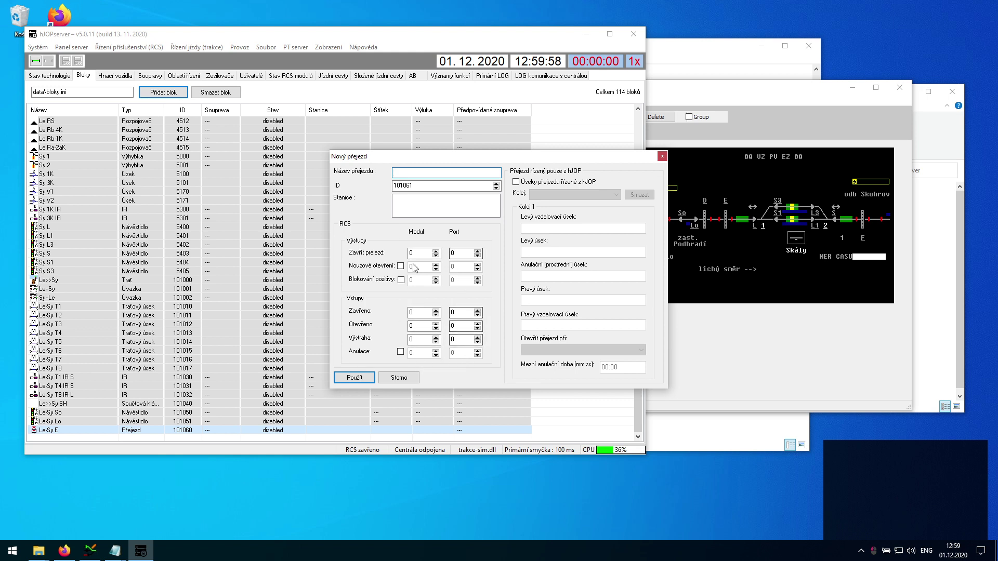
pyautogui.click(399, 377)
pyautogui.doubleClick(420, 431)
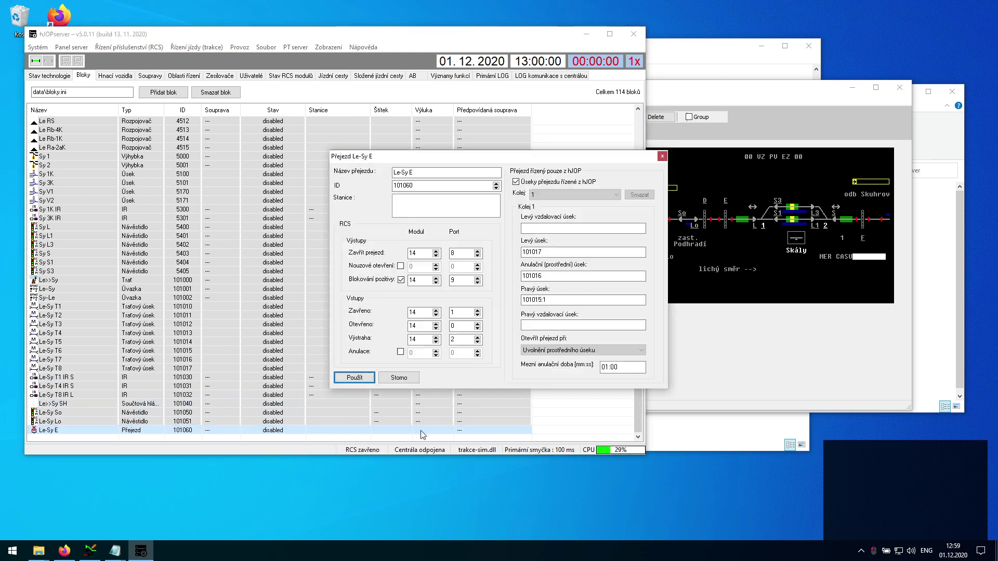
pyautogui.click(401, 379)
pyautogui.click(557, 383)
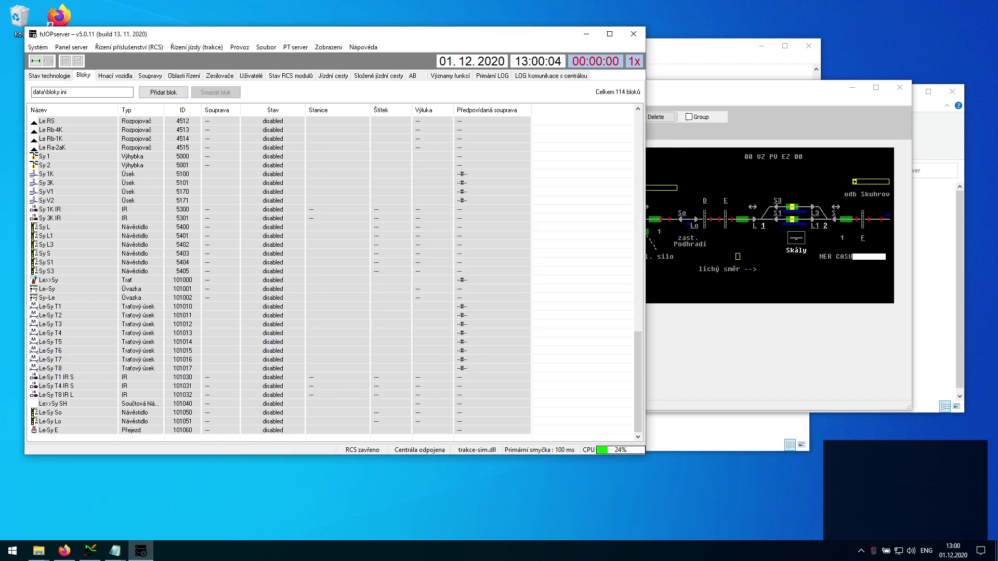
# Step: Check the Lesná–Skály track plan and save hJOPserver's configuration data
pyautogui.hotkey('alt', 'Tab')
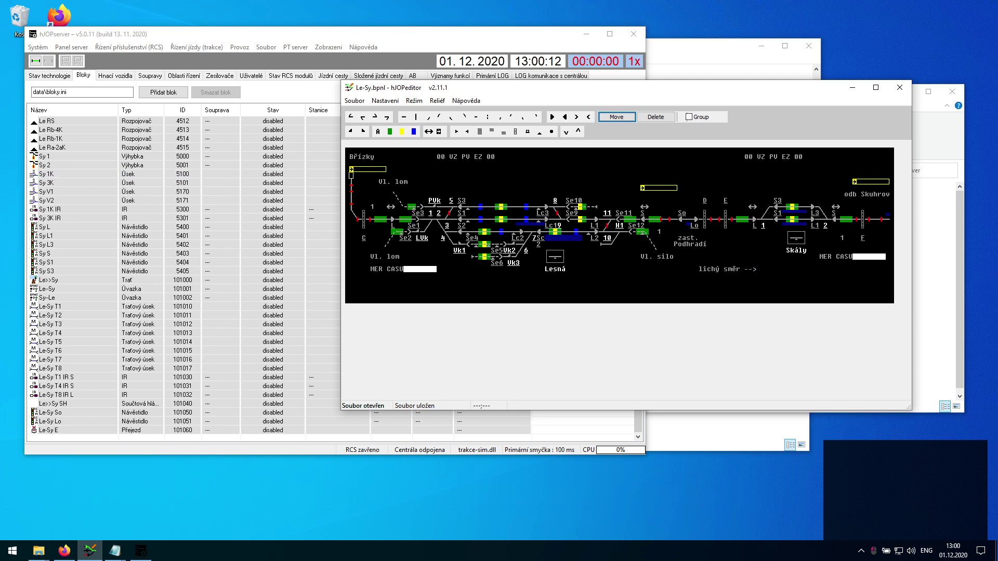
pyautogui.click(266, 47)
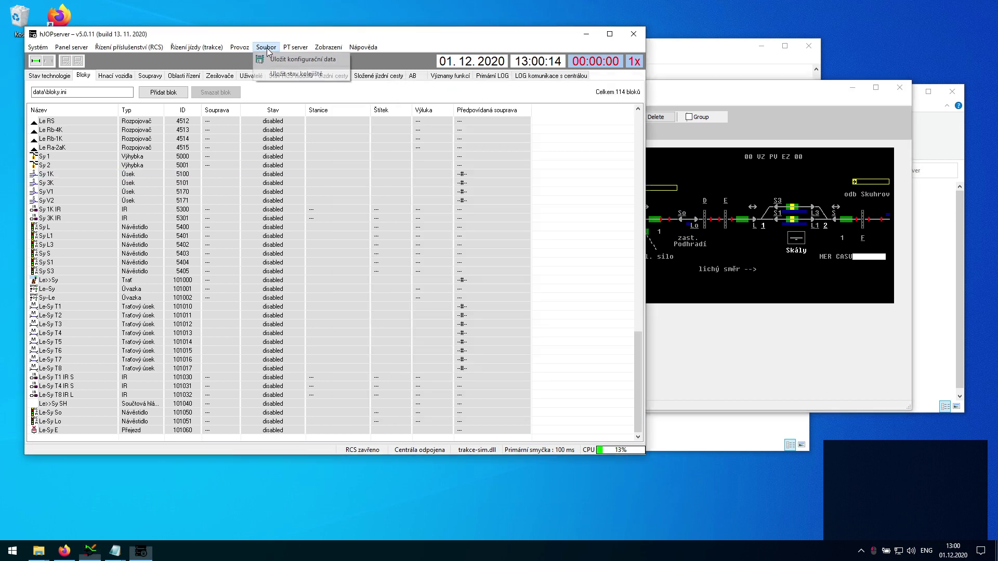
pyautogui.click(321, 157)
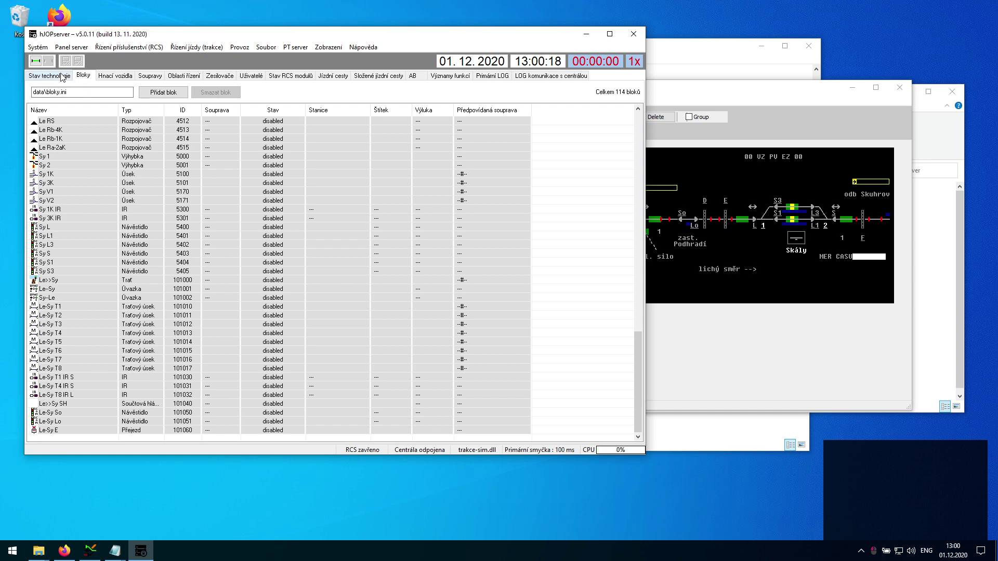
# Step: Put the server and track plan windows away and create a desktop shortcut to the hJOPserver application from the server folder
pyautogui.click(62, 77)
pyautogui.click(587, 34)
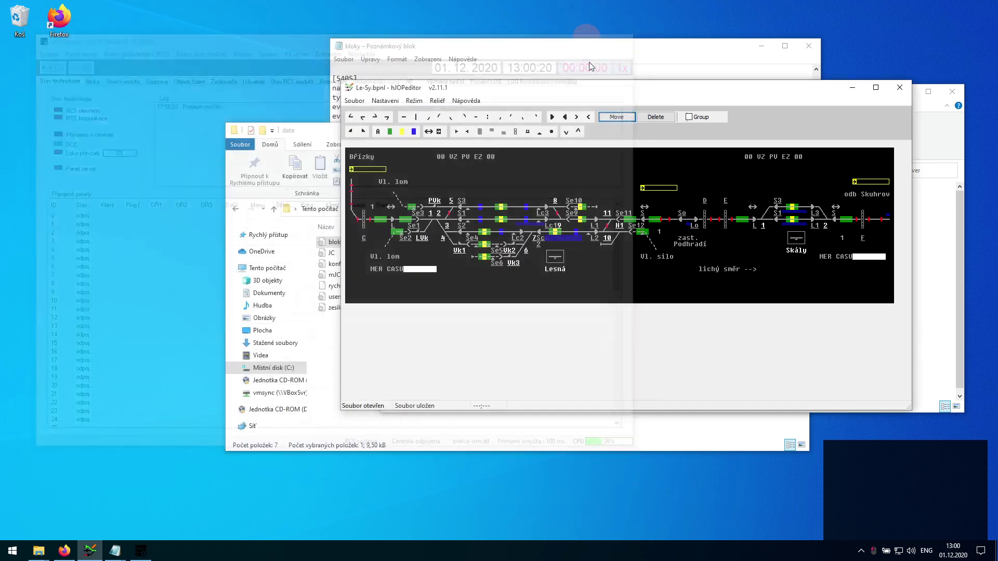
pyautogui.click(853, 91)
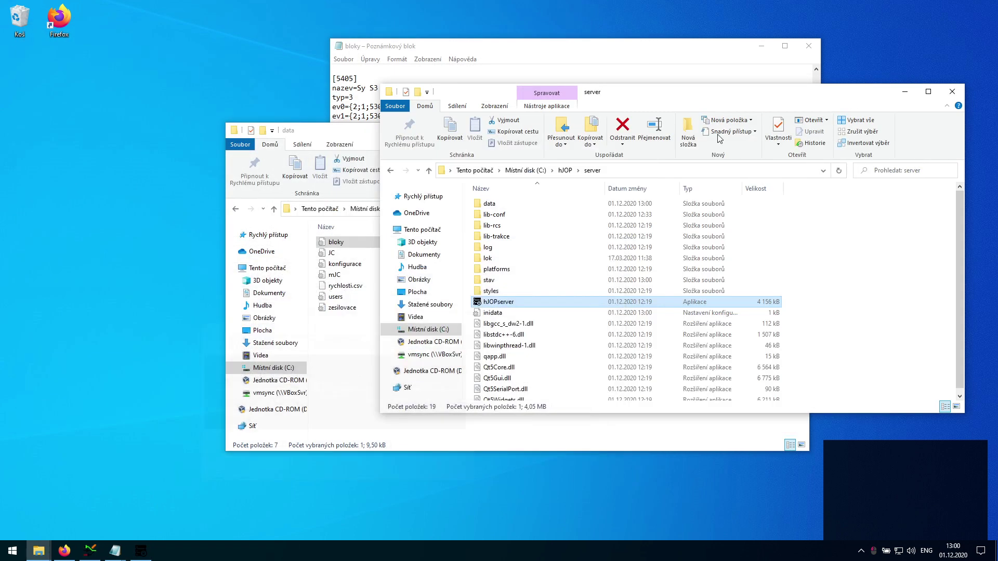
pyautogui.rightClick(558, 301)
pyautogui.click(605, 431)
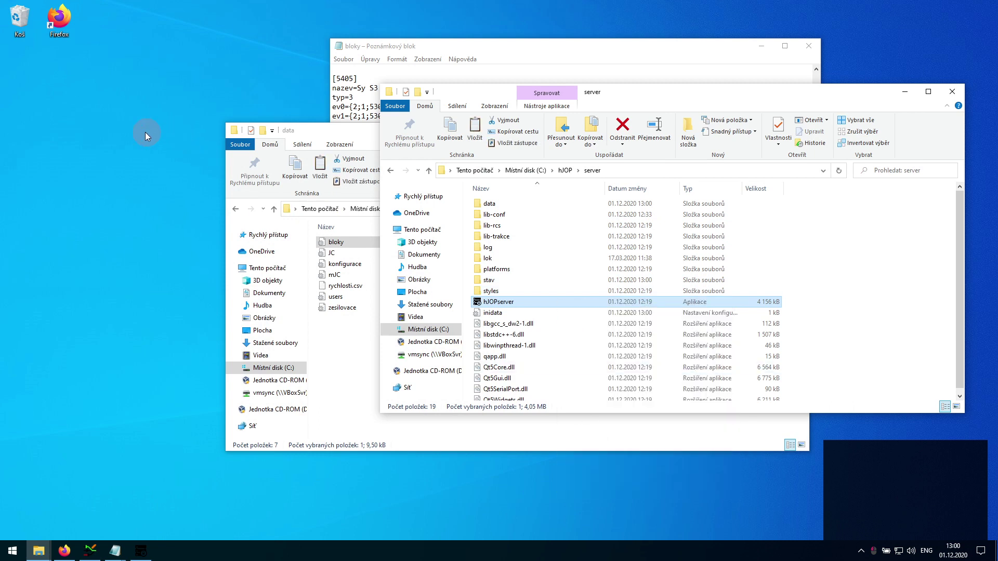
pyautogui.rightClick(145, 132)
pyautogui.click(178, 189)
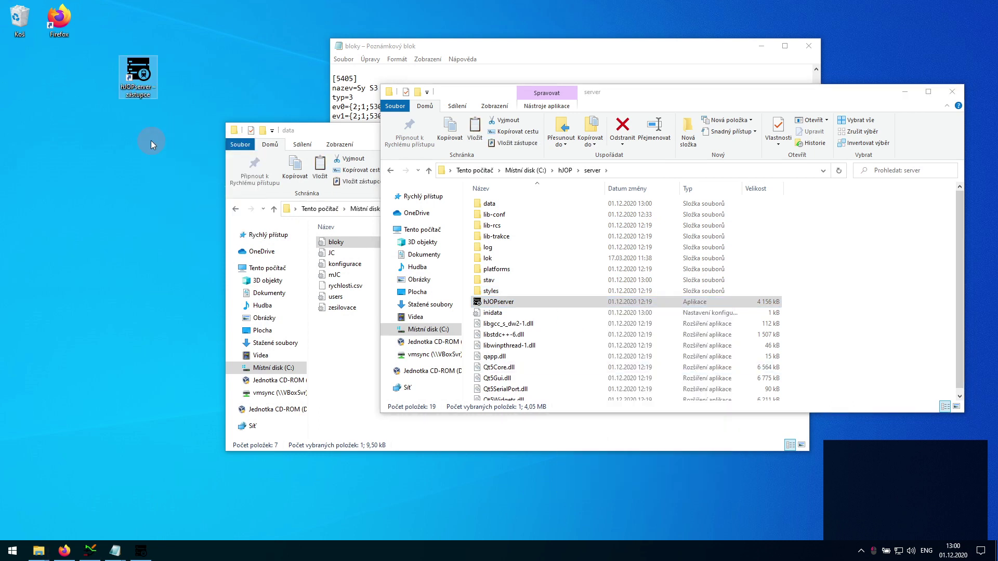
# Step: Rename the new desktop shortcut to hJOPserver, removing the "– zástupce" suffix
pyautogui.click(149, 91)
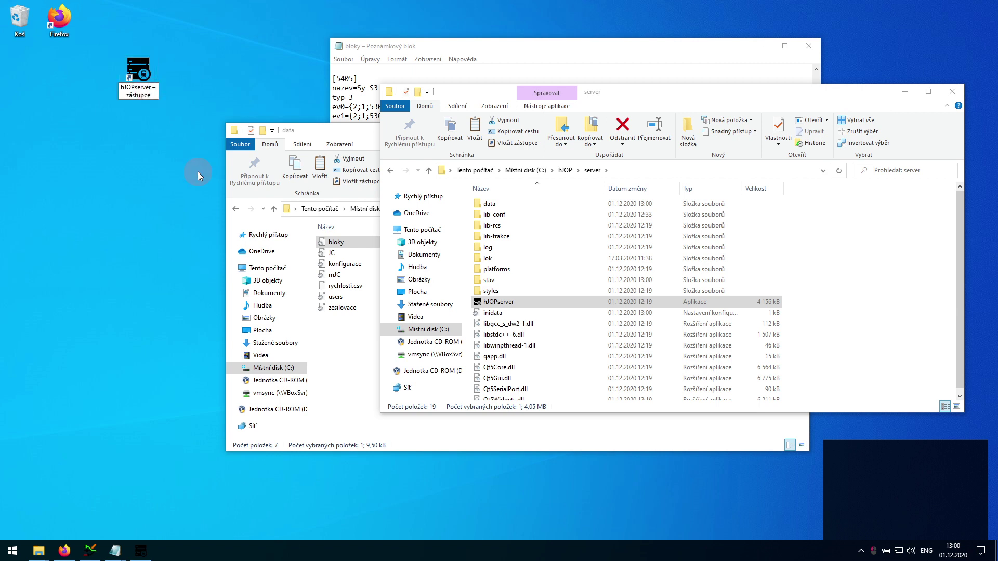
pyautogui.press('Down')
pyautogui.press('End')
pyautogui.hotkey('shift', 'Home')
pyautogui.press('Delete')
pyautogui.press('BackSpace')
pyautogui.press('BackSpace')
pyautogui.press('BackSpace')
pyautogui.press('Return')
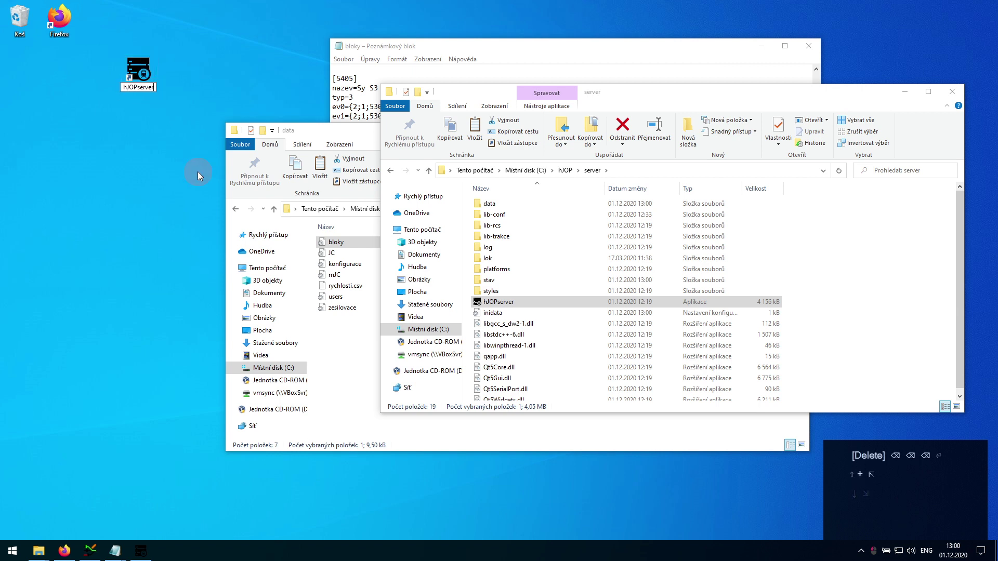
# Step: Return to hJOPserver and review its lists of blocks, locomotives, trains, control areas, amplifiers and users
pyautogui.doubleClick(139, 32)
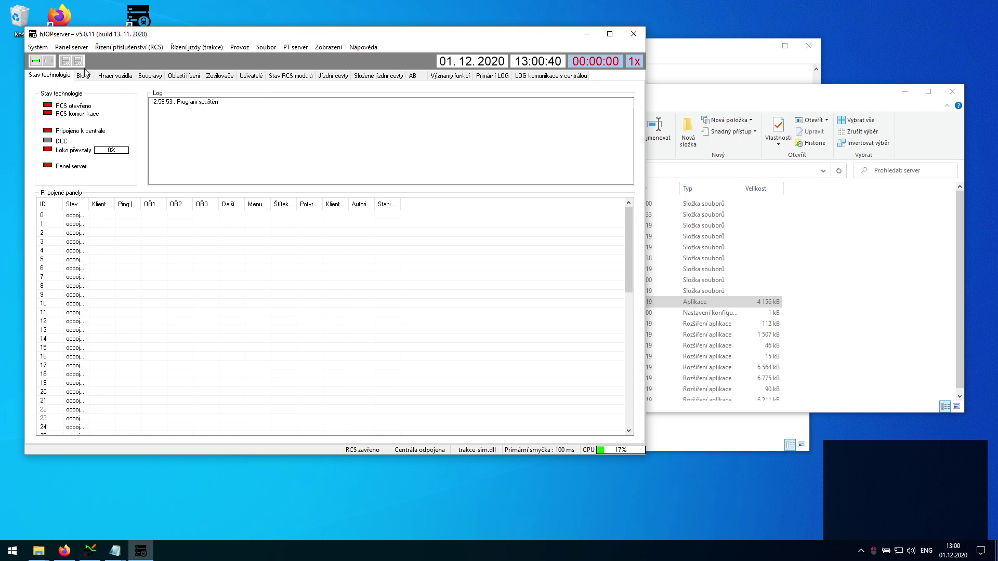
pyautogui.click(84, 76)
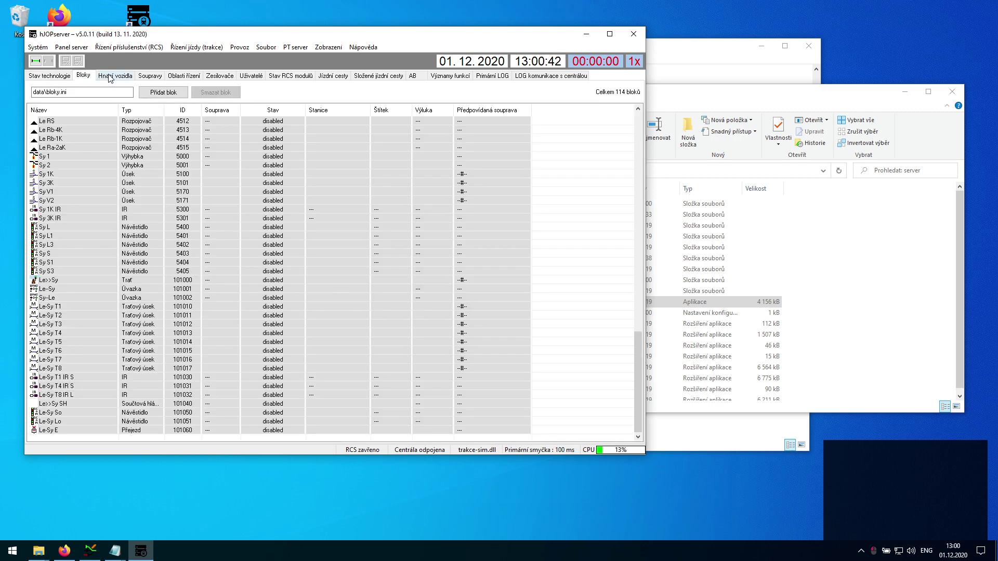
pyautogui.click(110, 77)
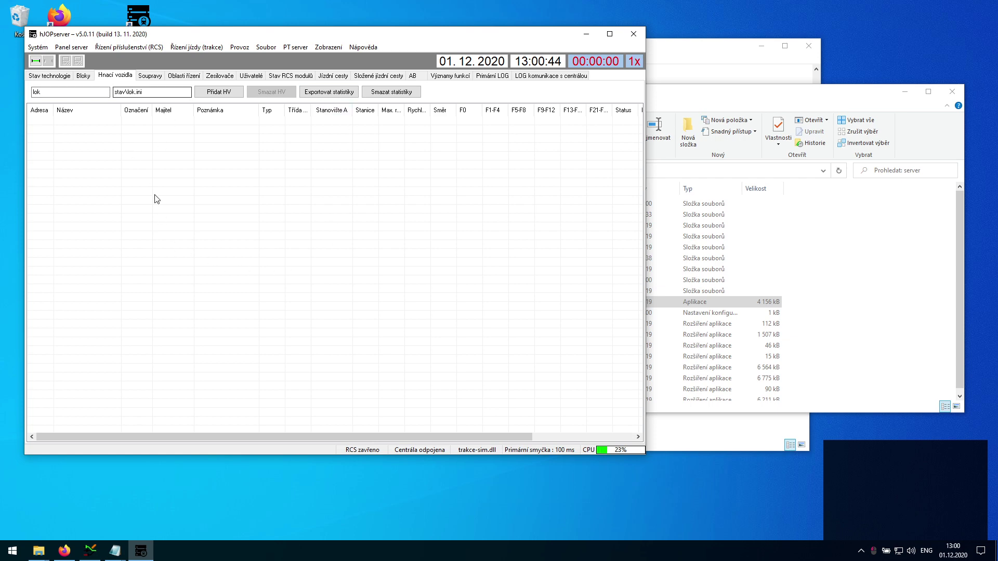
pyautogui.click(148, 77)
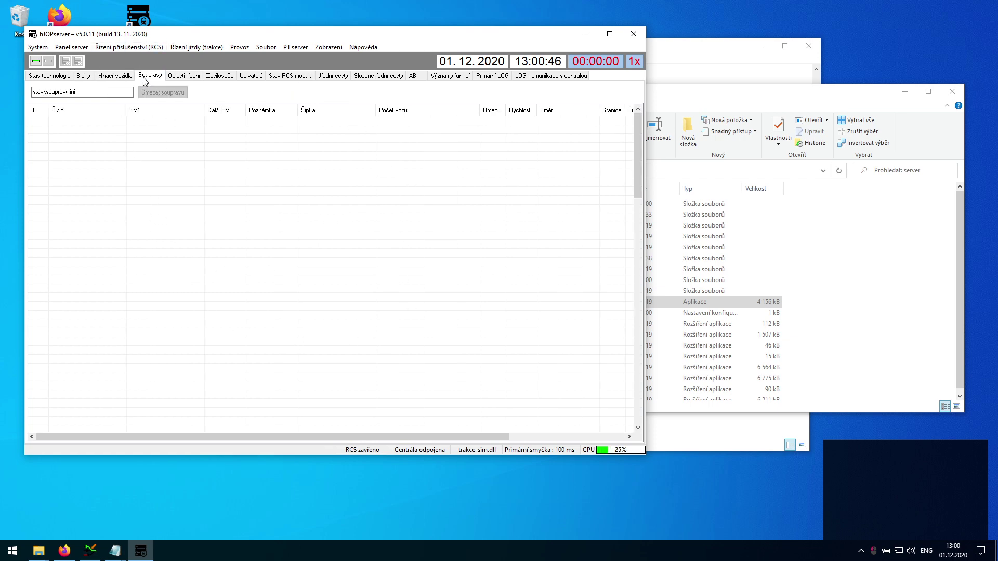
pyautogui.click(180, 77)
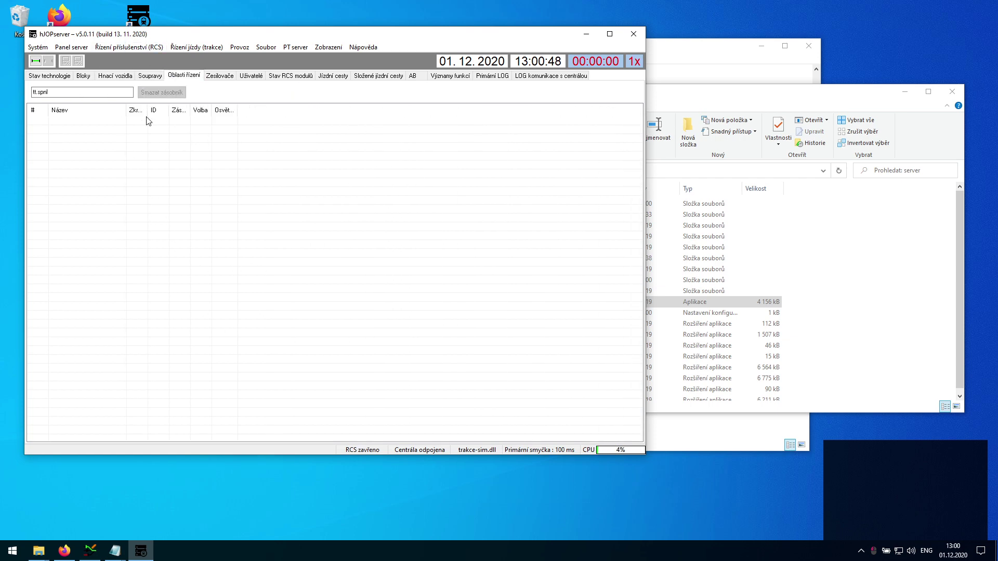
pyautogui.click(221, 77)
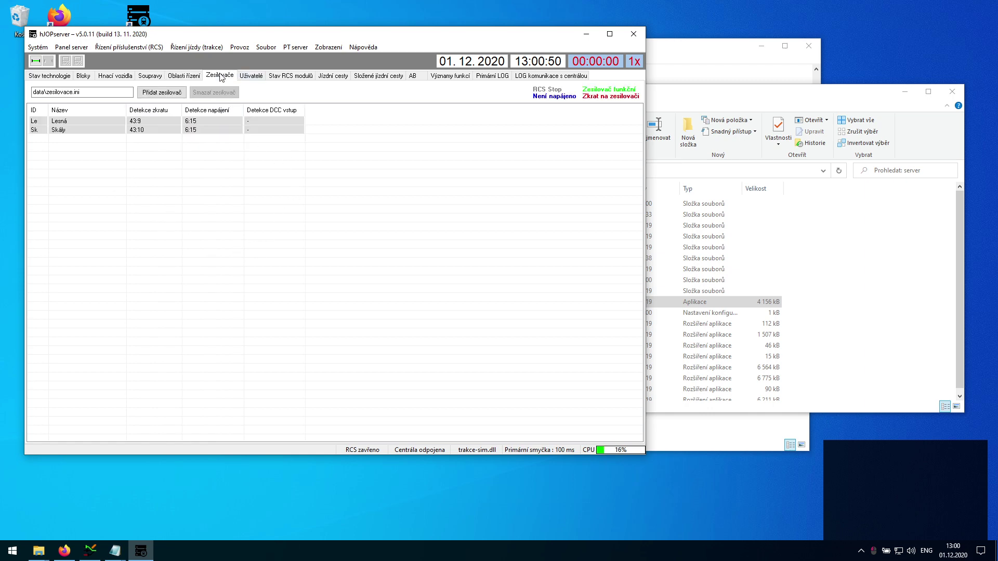
pyautogui.click(249, 77)
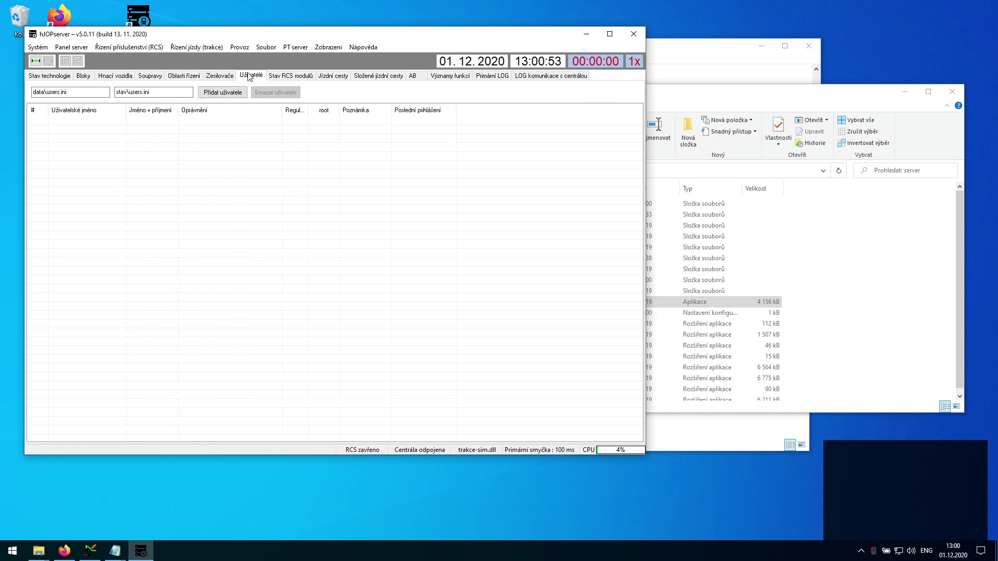
# Step: Look through the RCS module states and limit the list to active modules only (Zobrazit jen aktivní moduly)
pyautogui.click(301, 77)
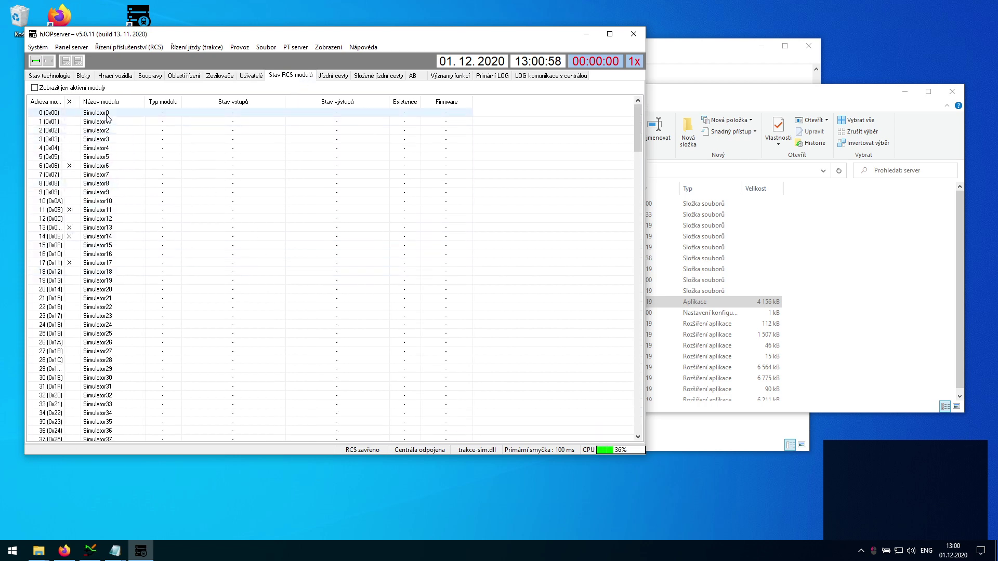
pyautogui.scroll(-8, 109, 262)
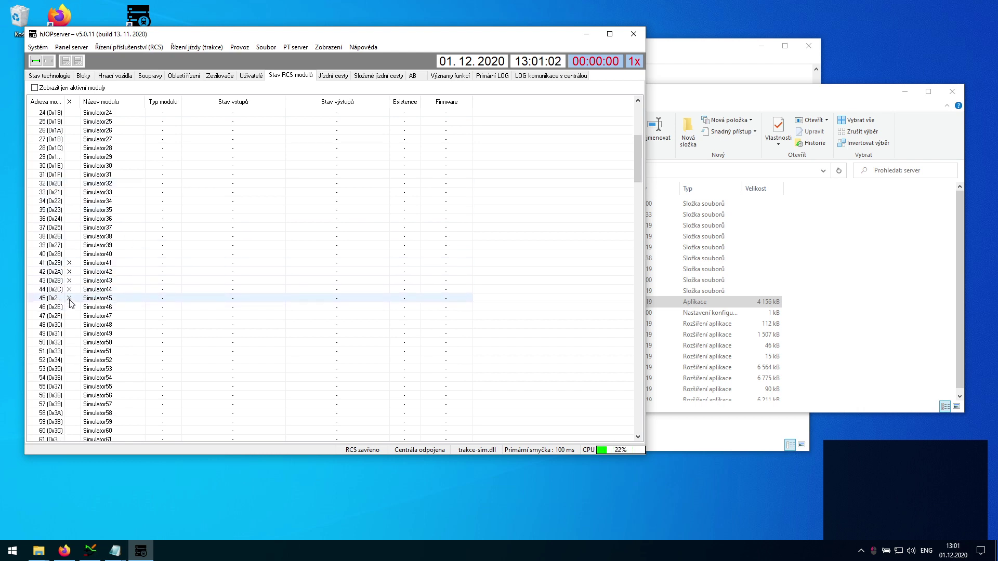
pyautogui.scroll(9, 84, 301)
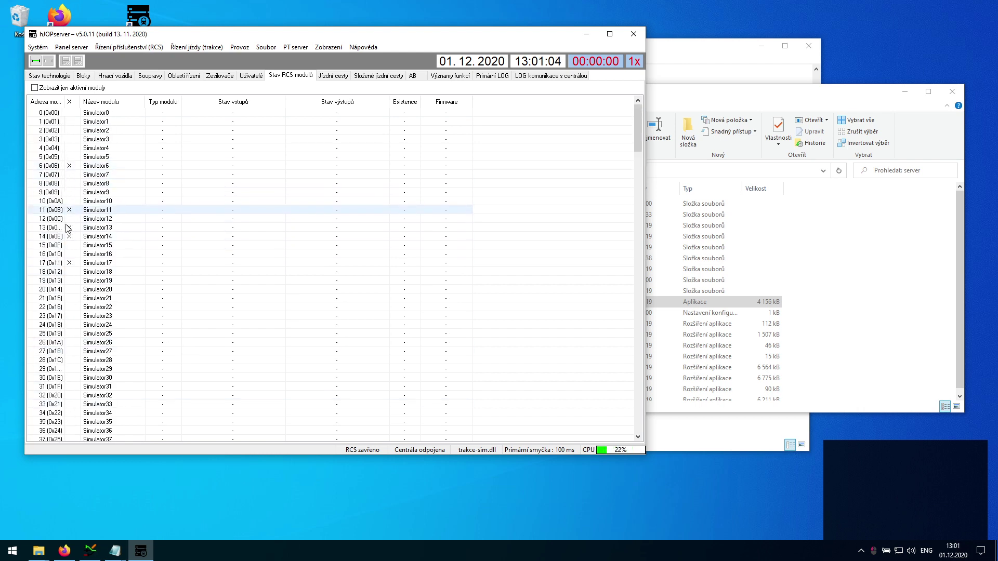
pyautogui.click(34, 88)
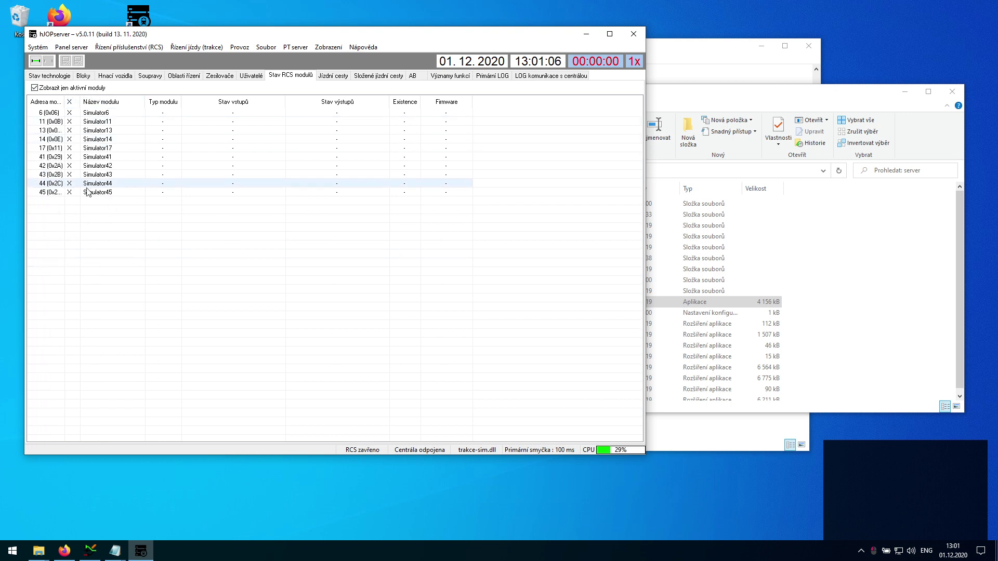
# Step: Review the lists of train routes (Jízdní cesty), compound routes and AB routes, and the function meanings (Významy funkcí)
pyautogui.click(326, 77)
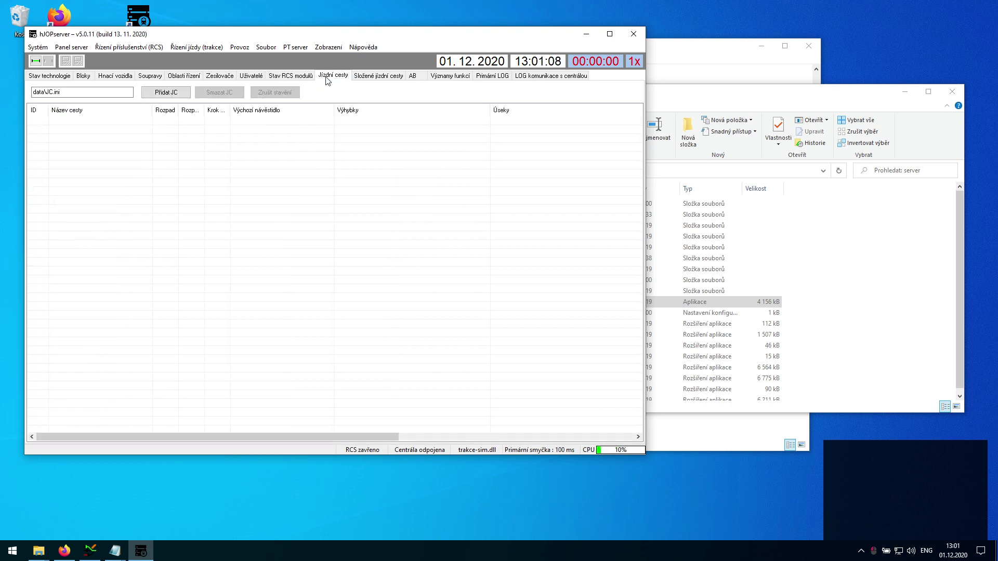
pyautogui.click(370, 78)
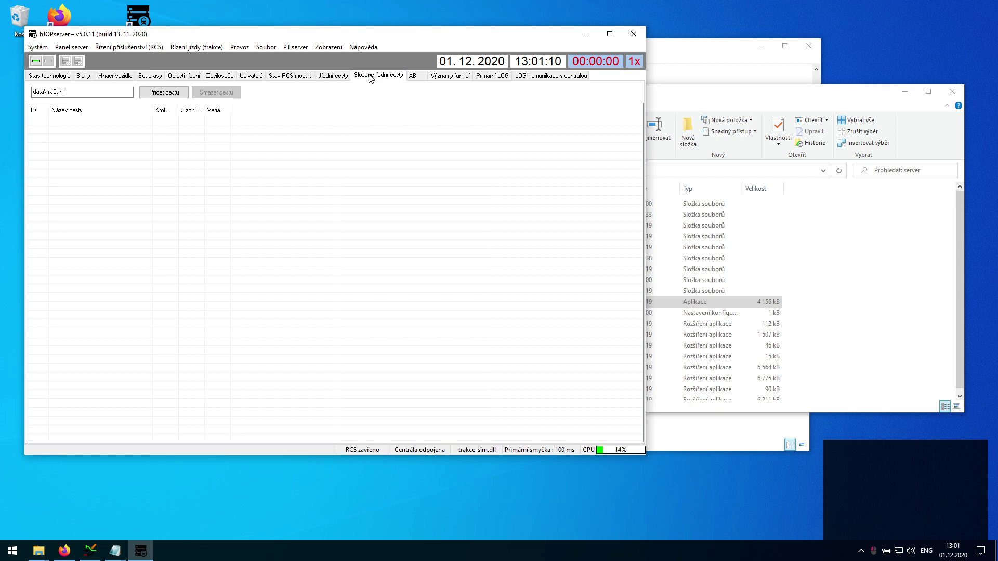
pyautogui.click(419, 76)
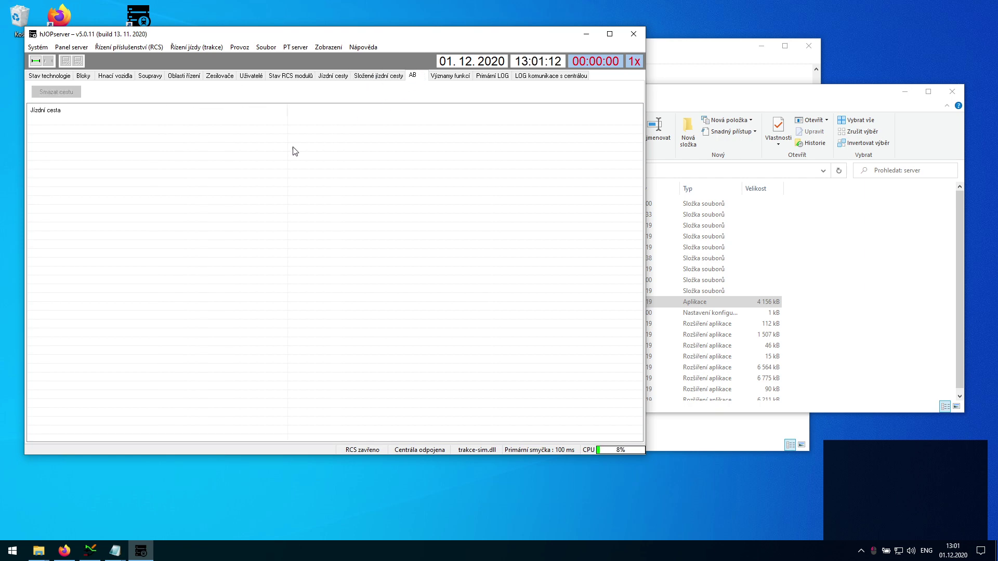
pyautogui.click(448, 77)
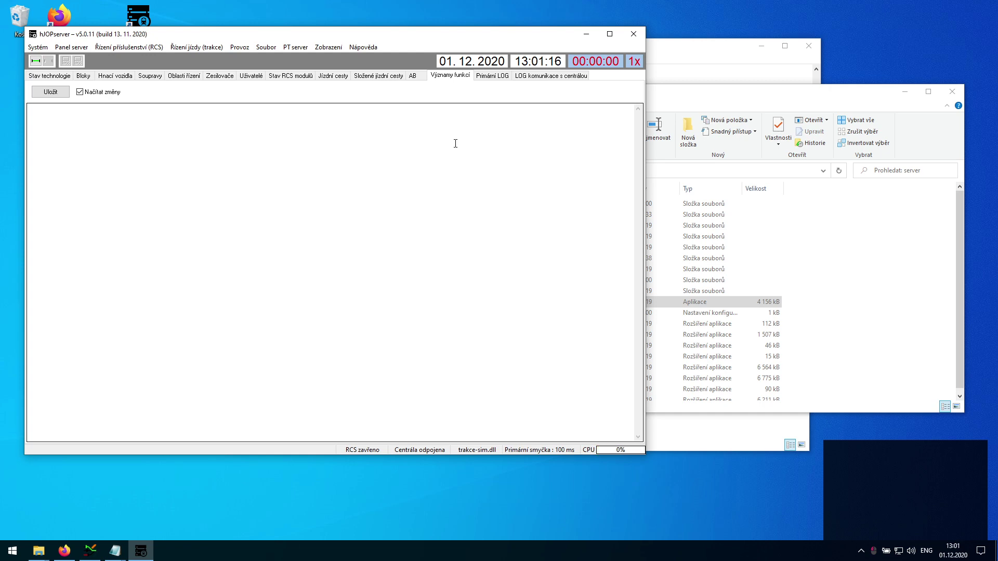
# Step: Examine the primary log's loading warnings about blocks without a valid amplifier and check the command station communication log
pyautogui.click(489, 76)
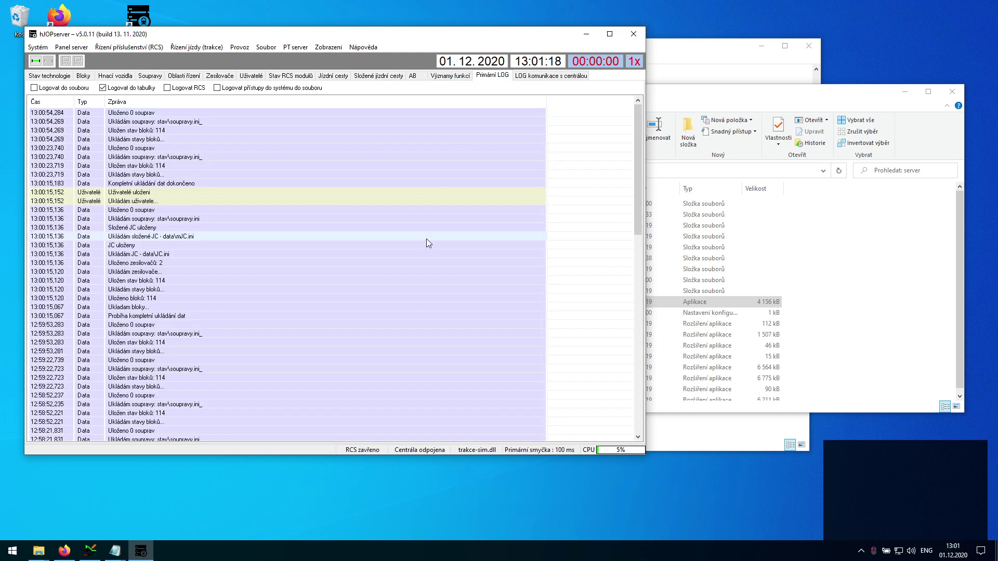
pyautogui.scroll(-20, 427, 243)
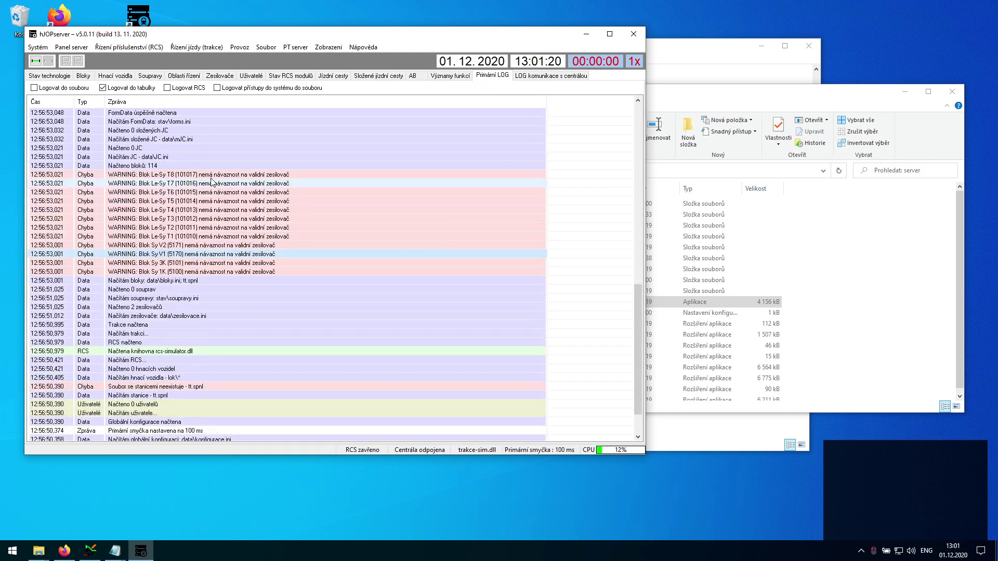
pyautogui.click(537, 76)
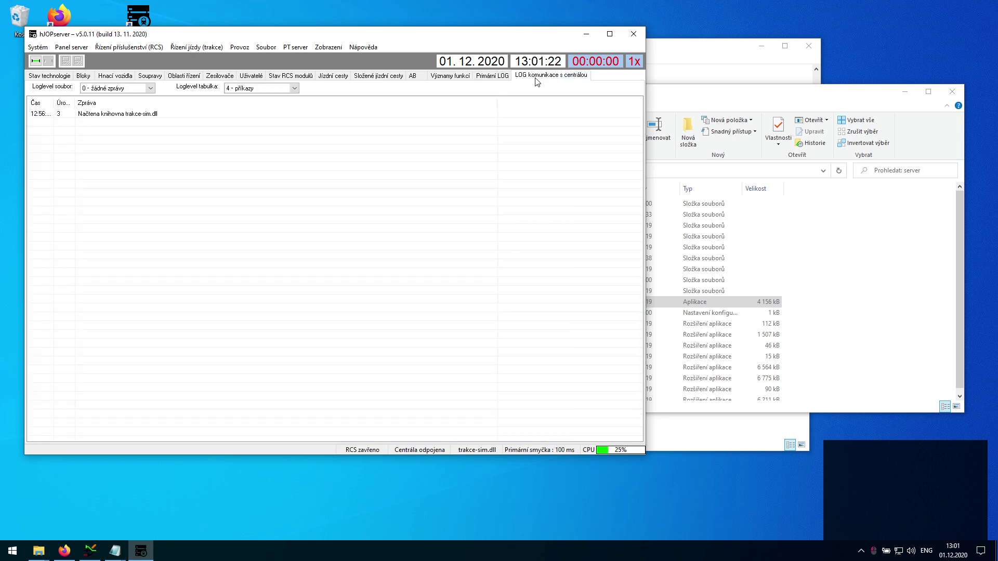
pyautogui.click(493, 76)
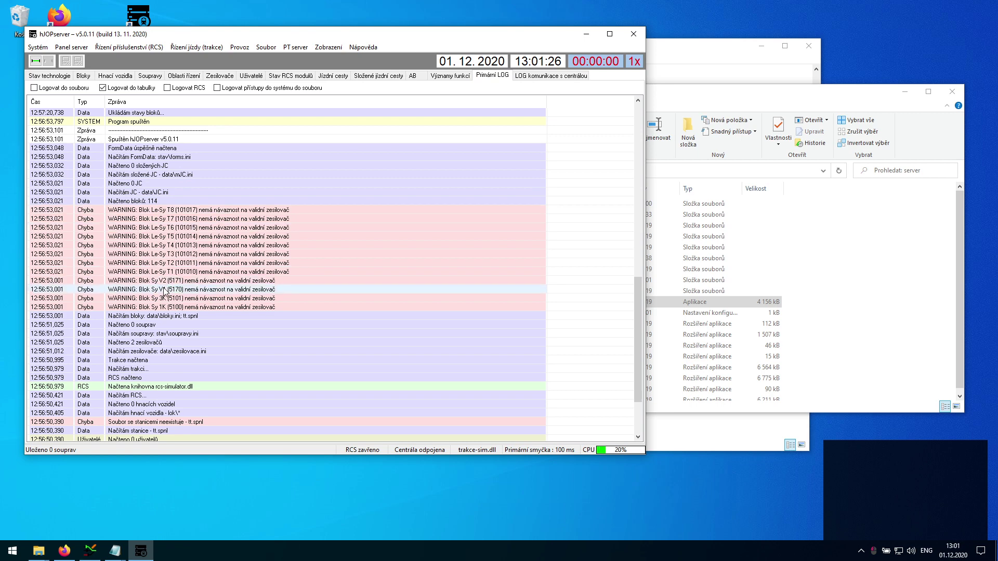
# Step: Assign the Lesná (Le) amplifier to the track sections Le-Sy T1 and Le-Sy T2 in the block list
pyautogui.click(79, 76)
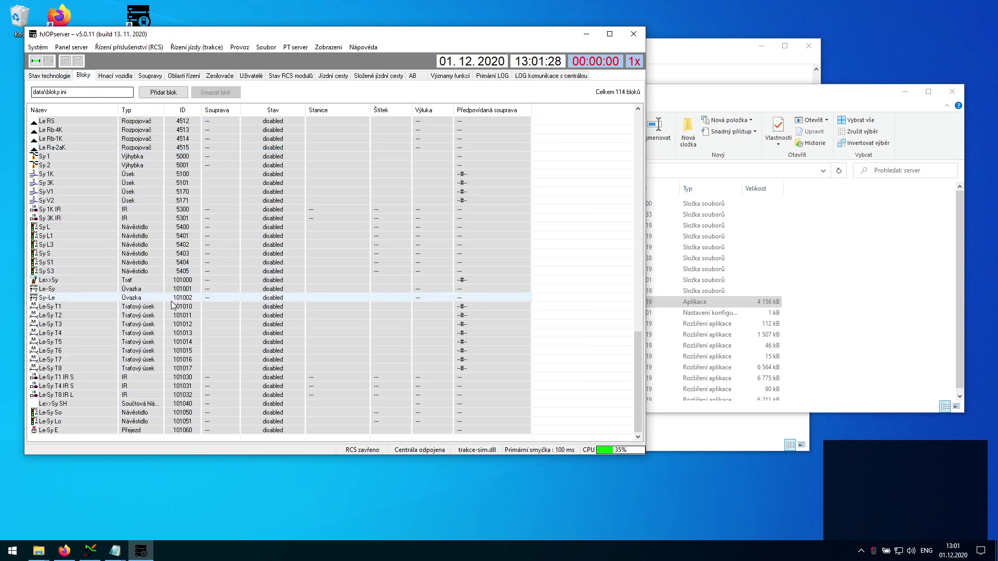
pyautogui.doubleClick(103, 306)
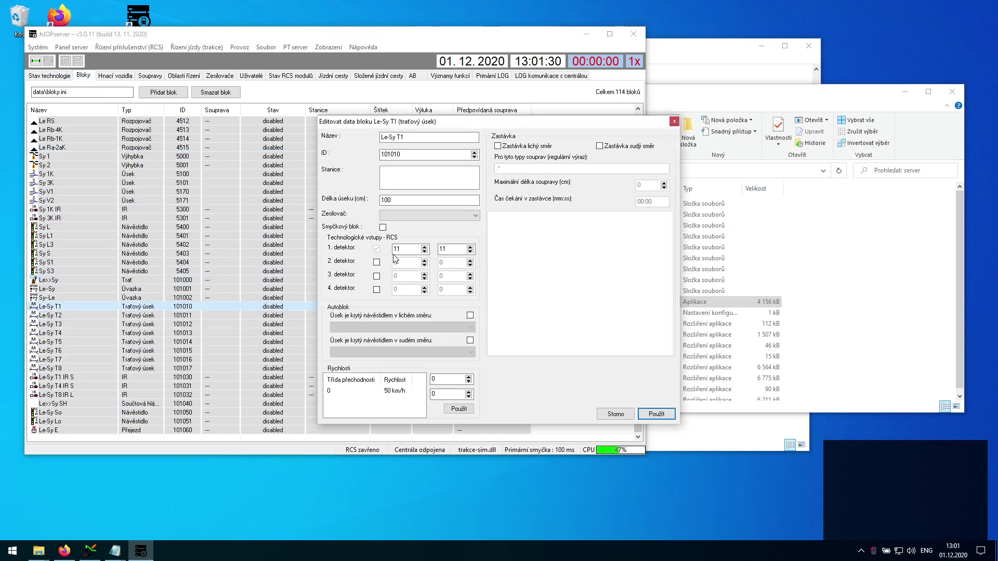
pyautogui.click(406, 216)
pyautogui.click(410, 223)
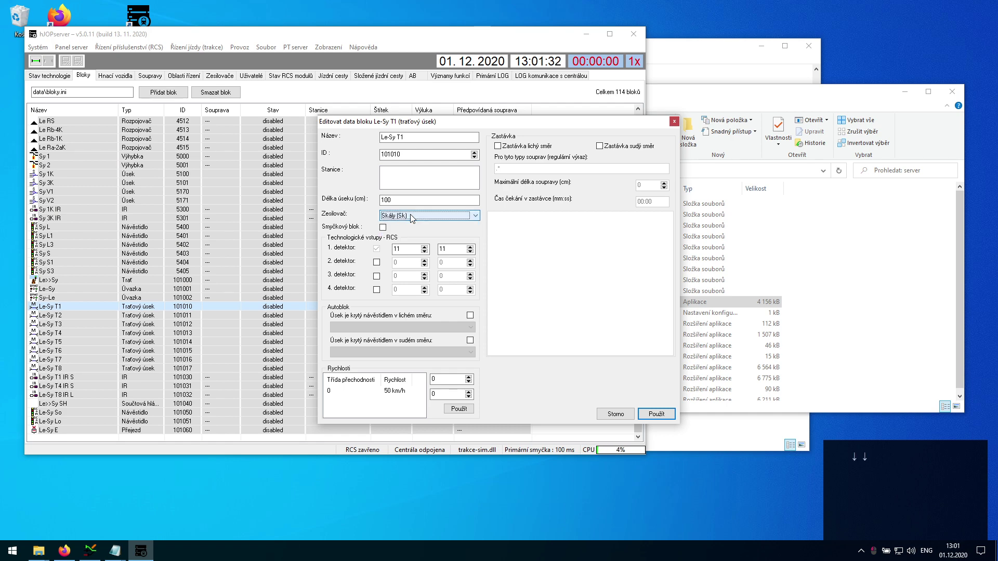
pyautogui.press('Return')
pyautogui.press('Down')
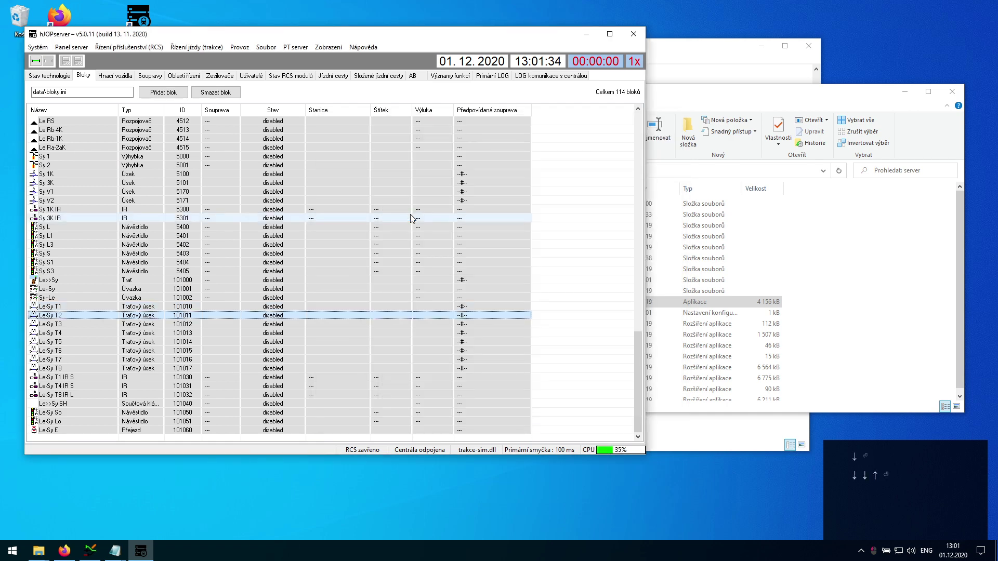
pyautogui.press('Return')
pyautogui.click(413, 216)
pyautogui.click(418, 224)
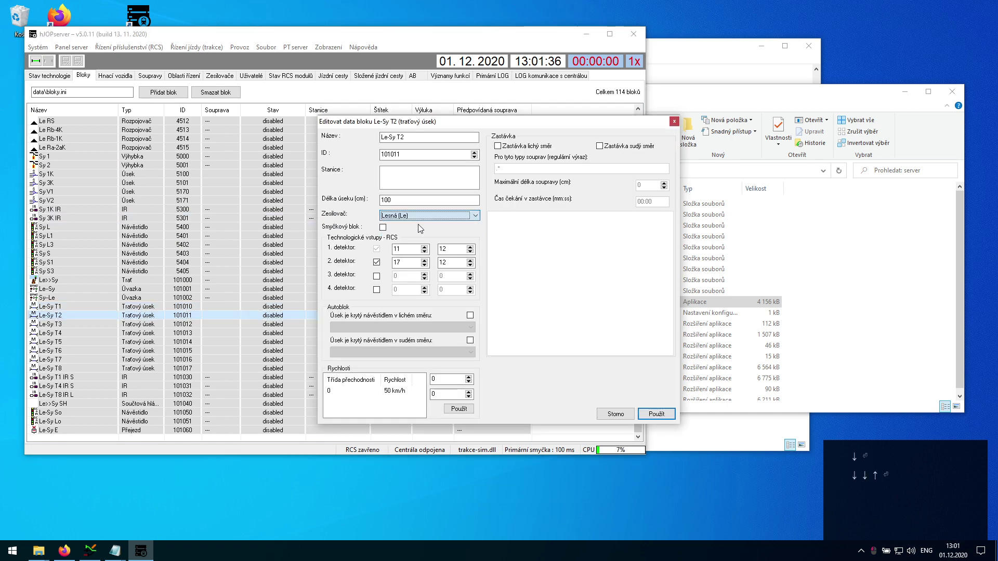
pyautogui.press('Return')
# Step: Assign the Lesná (Le) amplifier to the track sections Le-Sy T3 and Le-Sy T4
pyautogui.press('Down')
pyautogui.press('Return')
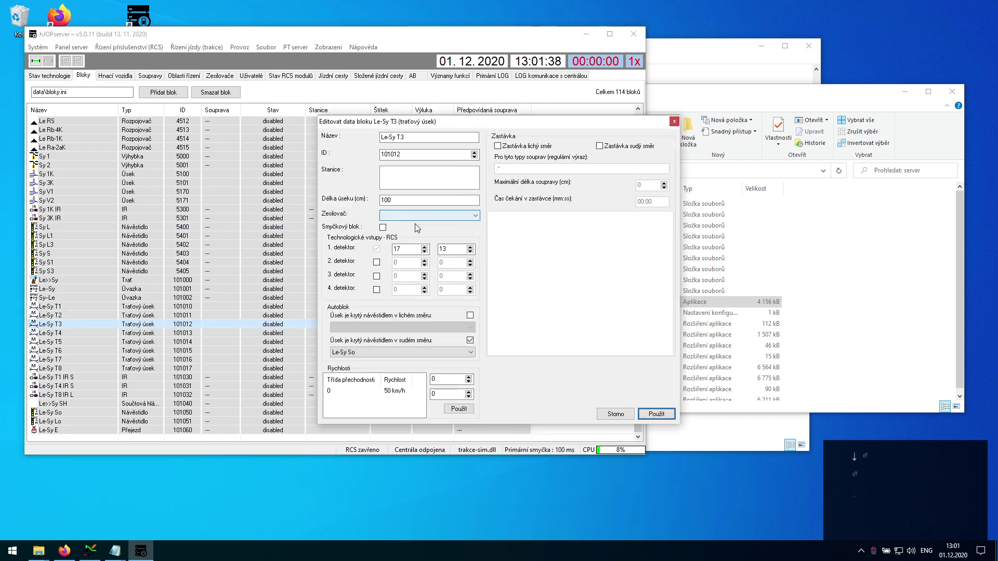
pyautogui.click(414, 216)
pyautogui.click(418, 224)
pyautogui.press('Return')
pyautogui.press('Down')
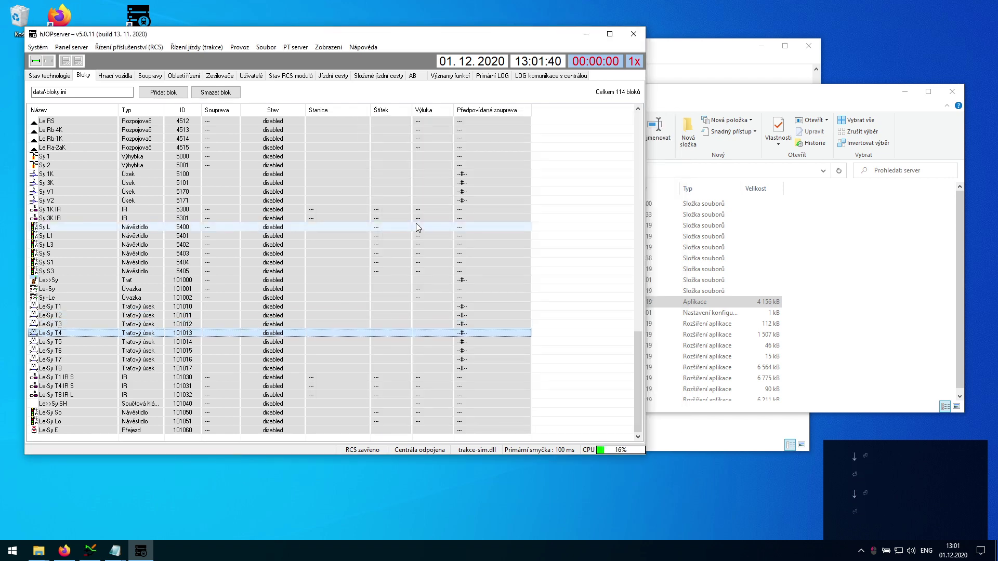
pyautogui.press('Return')
pyautogui.click(419, 225)
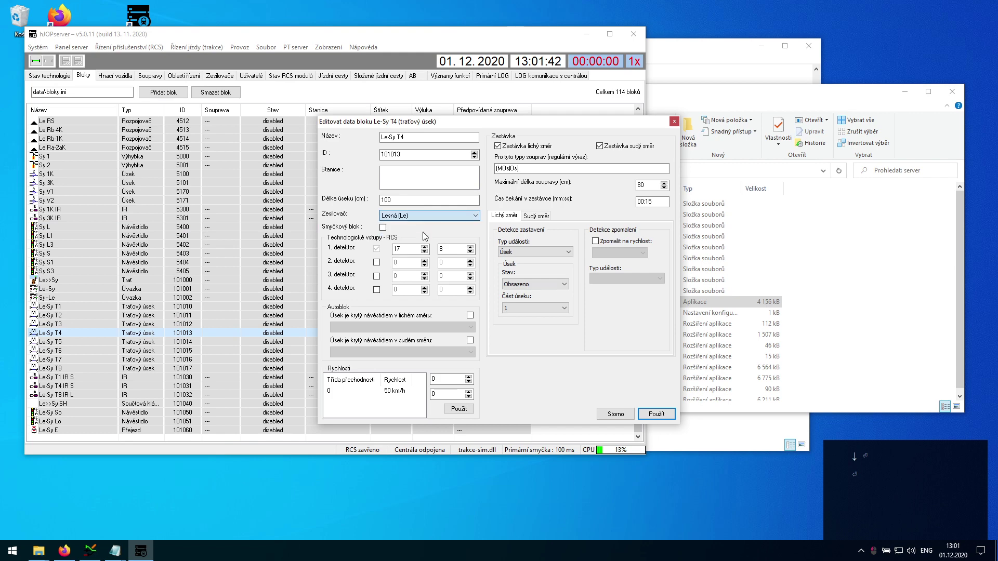
pyautogui.press('Return')
# Step: Assign the Skály (Sk) amplifier to the track sections Le-Sy T5 and Le-Sy T6
pyautogui.press('Down')
pyautogui.press('Return')
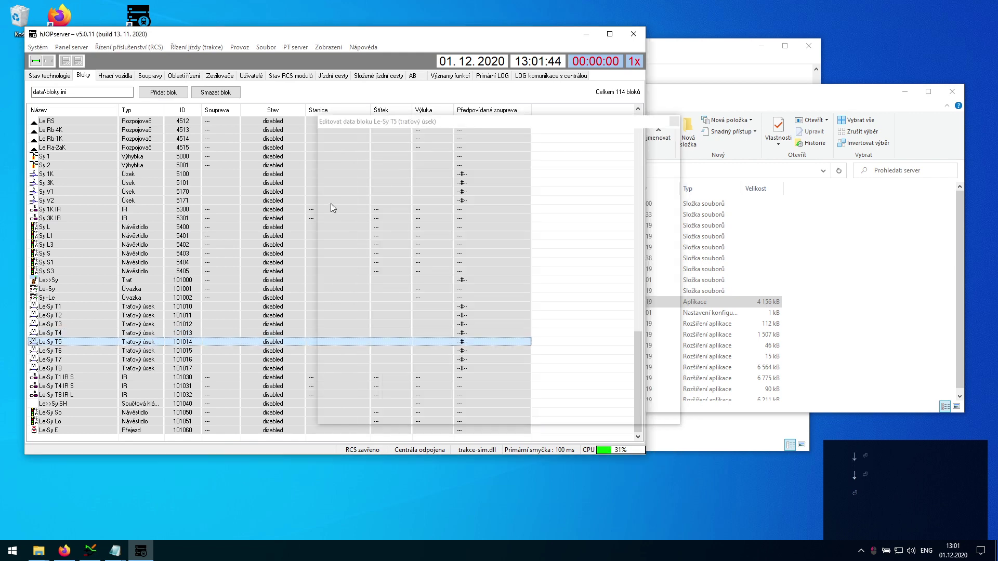
pyautogui.click(385, 211)
pyautogui.click(406, 225)
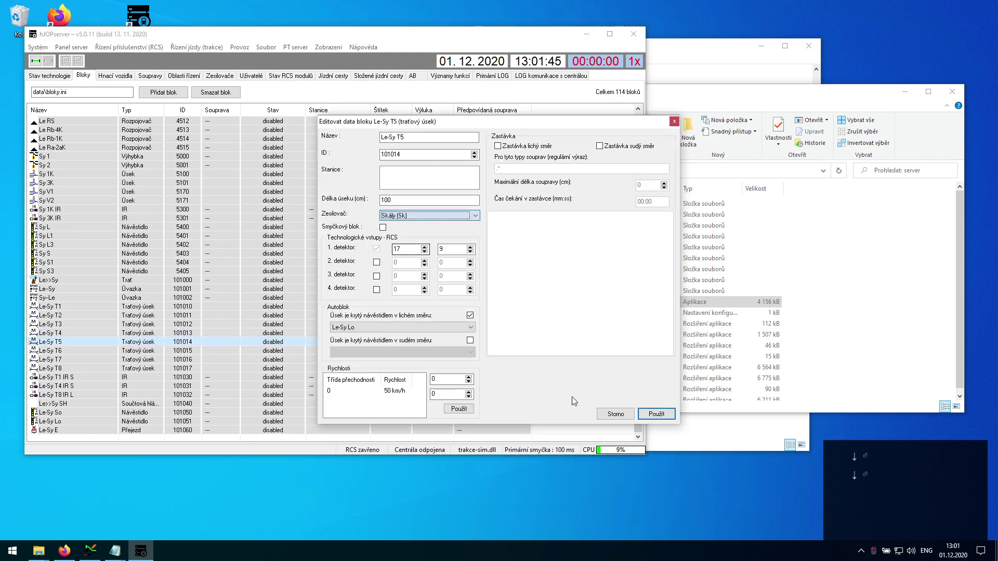
pyautogui.click(646, 413)
pyautogui.press('Down')
pyautogui.press('Return')
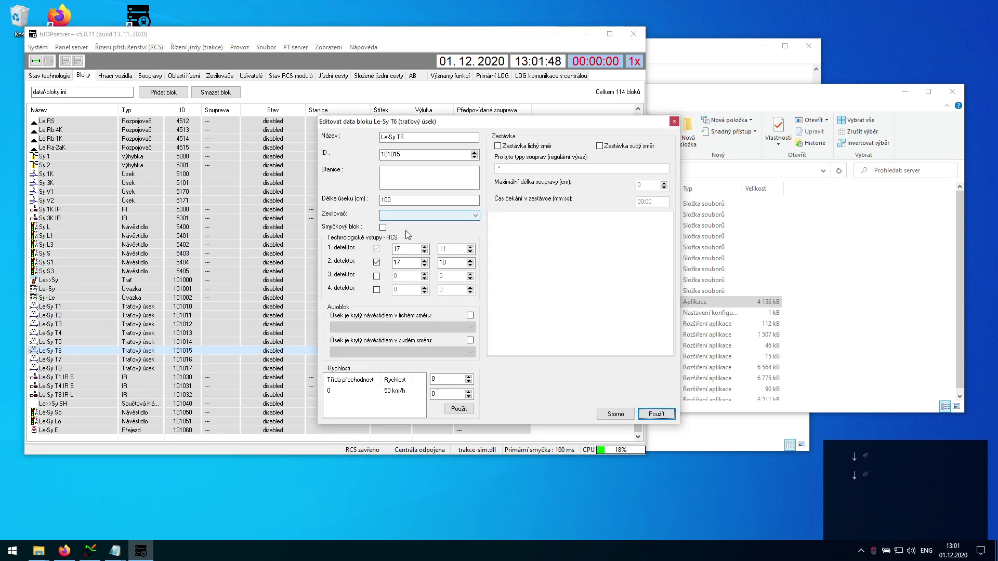
pyautogui.click(404, 219)
pyautogui.click(405, 232)
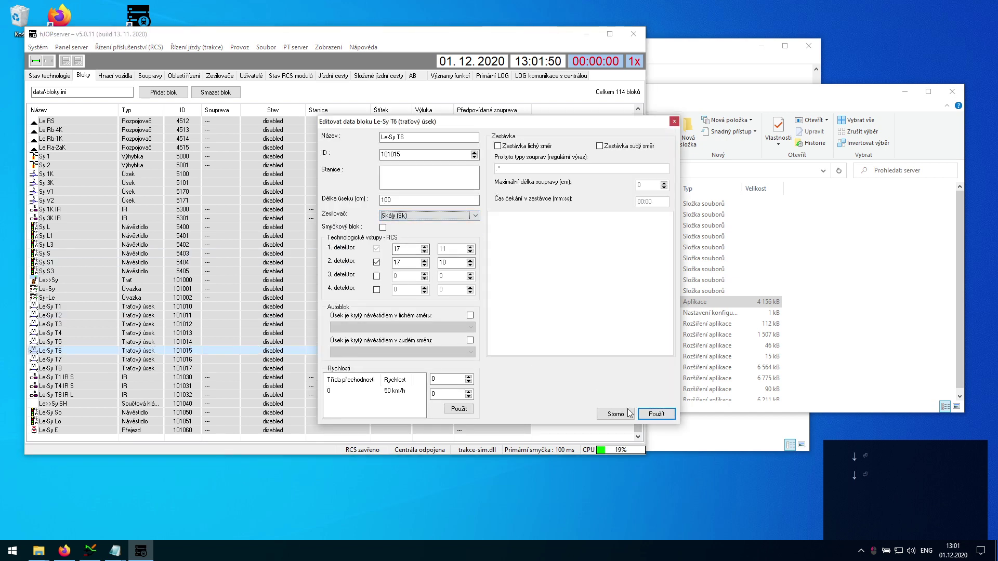
pyautogui.click(656, 414)
# Step: Assign the Skály (Sk) amplifier to the track sections Le-Sy T7 and Le-Sy T8
pyautogui.doubleClick(475, 362)
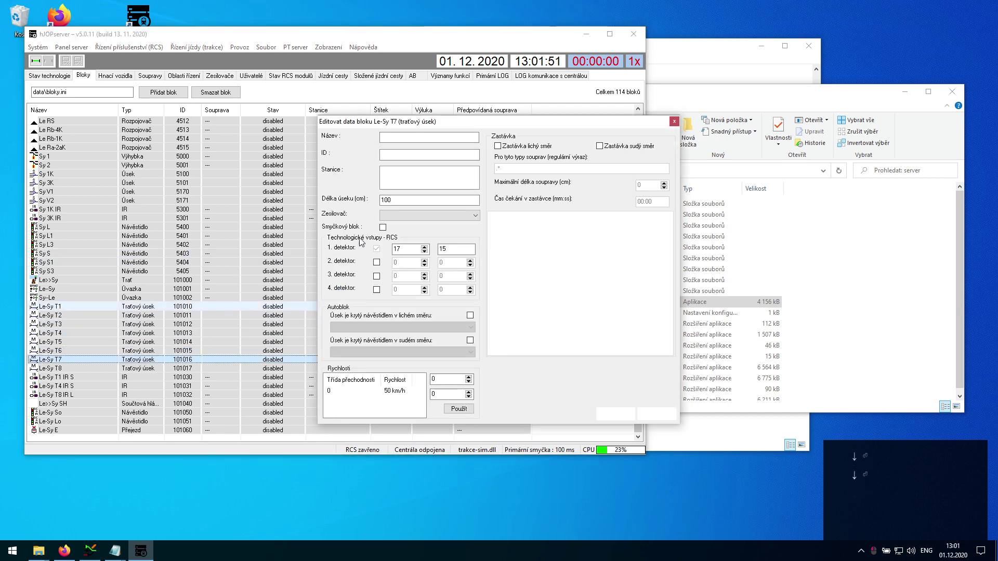
pyautogui.click(399, 215)
pyautogui.click(396, 232)
pyautogui.click(656, 413)
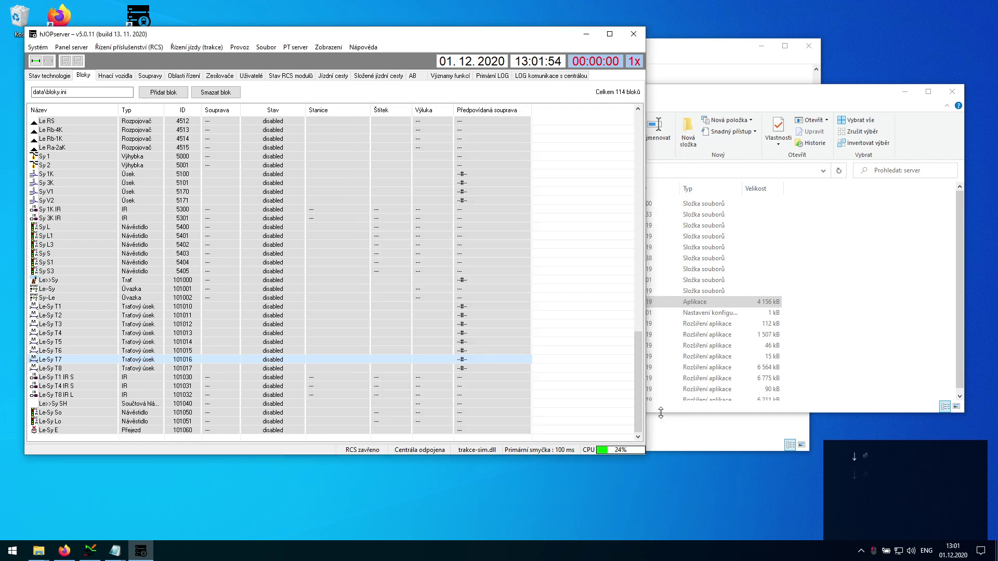
pyautogui.press('Down')
pyautogui.press('Return')
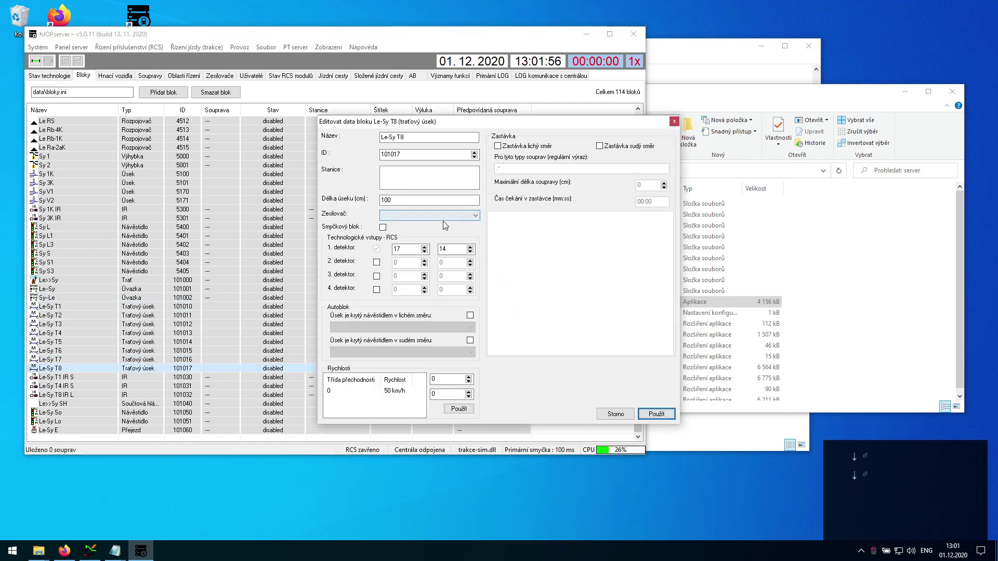
pyautogui.click(443, 217)
pyautogui.click(442, 231)
pyautogui.click(657, 414)
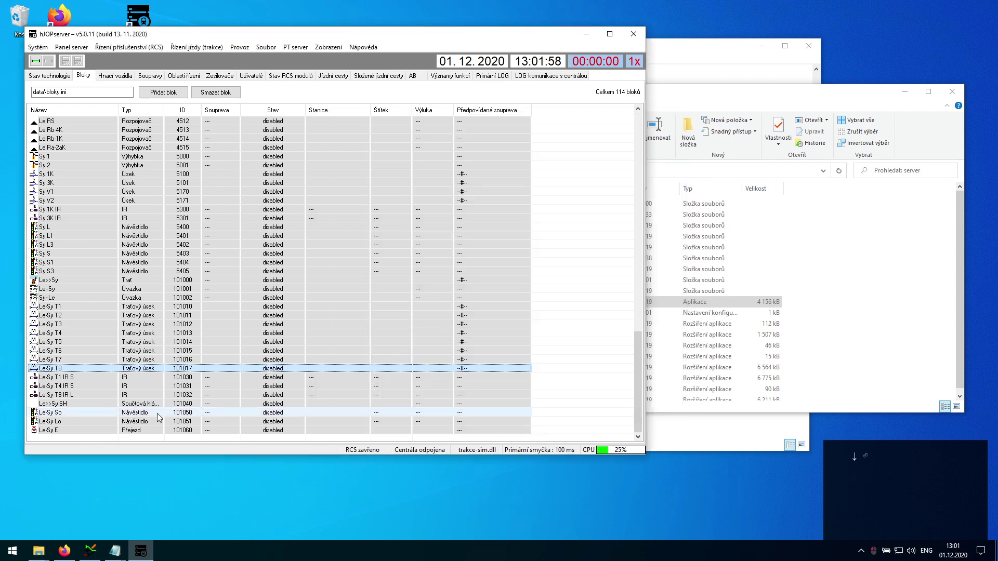
# Step: Assign the Skály (Sk) amplifier to the station sections Sy 1K and Sy 3K
pyautogui.scroll(2, 130, 333)
pyautogui.doubleClick(93, 227)
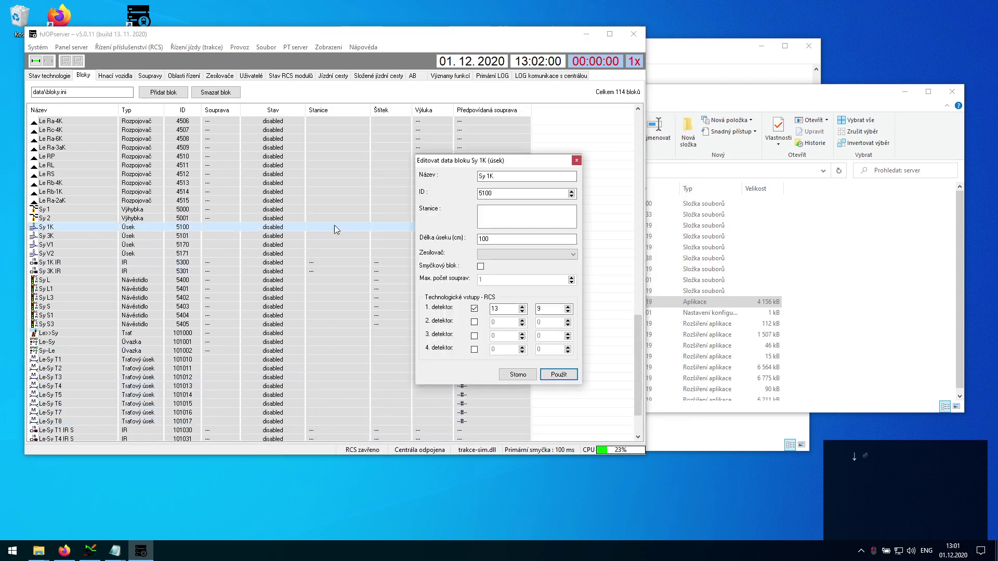
pyautogui.click(479, 254)
pyautogui.click(499, 262)
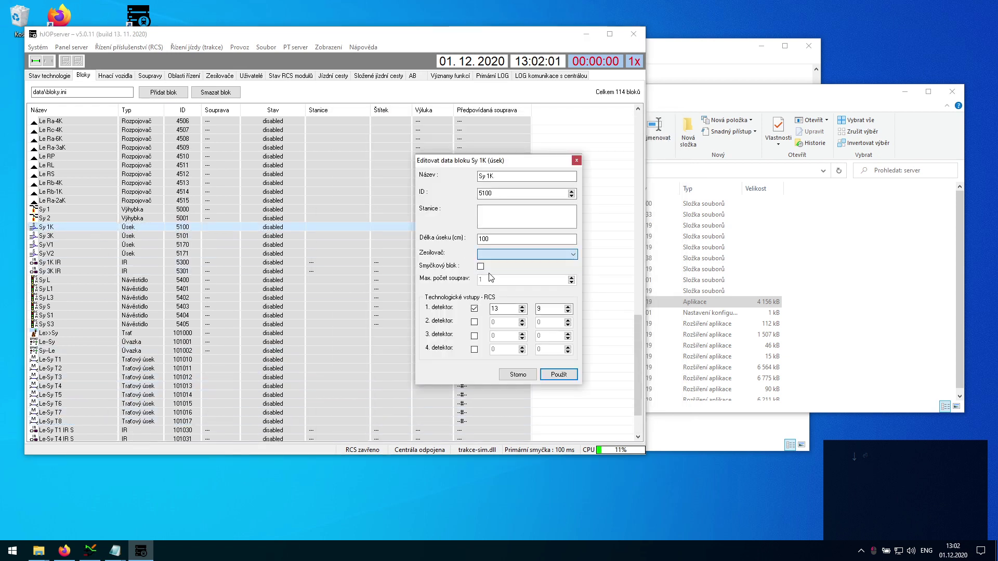
pyautogui.click(559, 374)
pyautogui.doubleClick(496, 235)
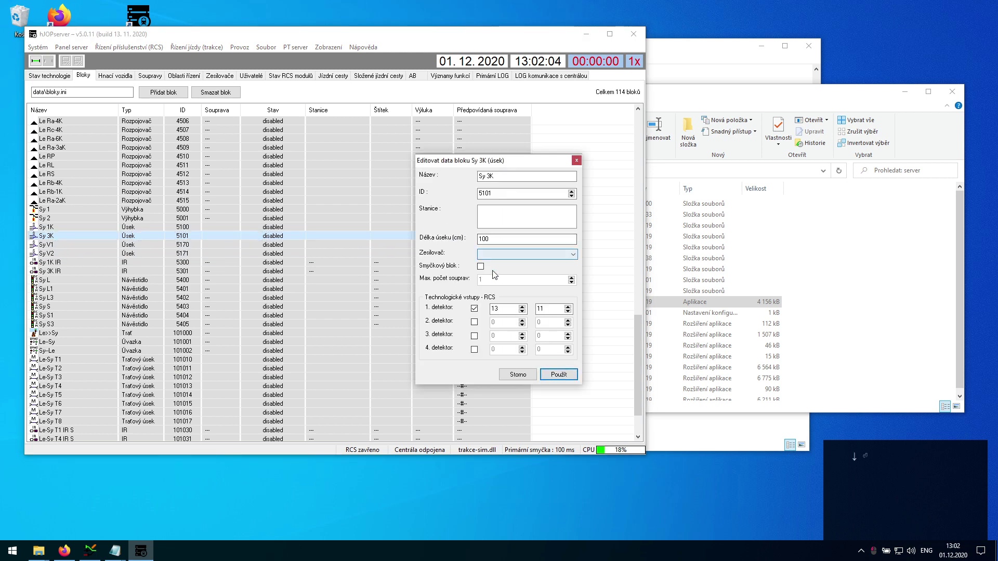
pyautogui.click(520, 254)
pyautogui.click(520, 262)
pyautogui.click(558, 375)
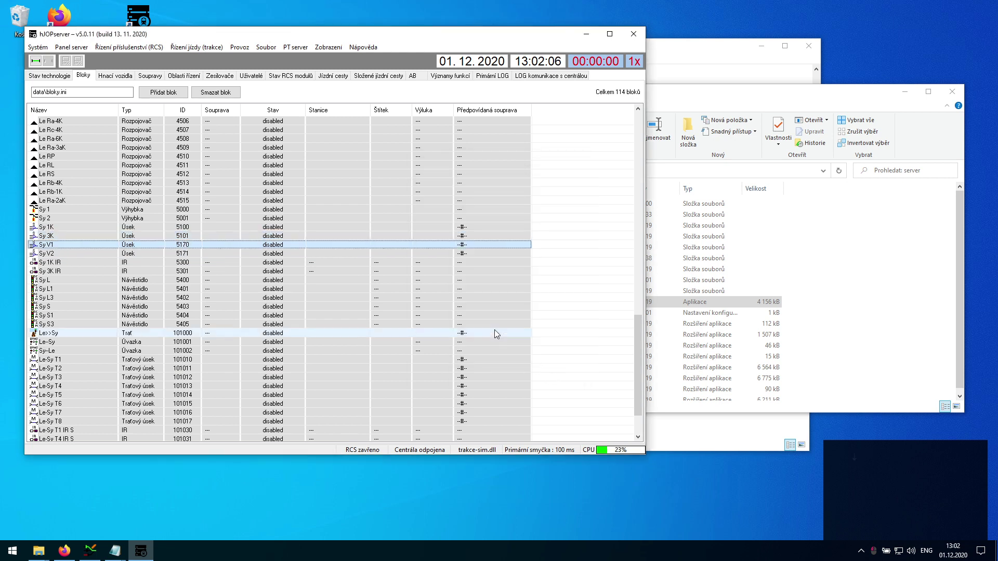
# Step: Assign the Skály (Sk) amplifier to sections Sy V1 and Sy V2 and save all server data
pyautogui.doubleClick(497, 244)
pyautogui.click(503, 253)
pyautogui.click(504, 262)
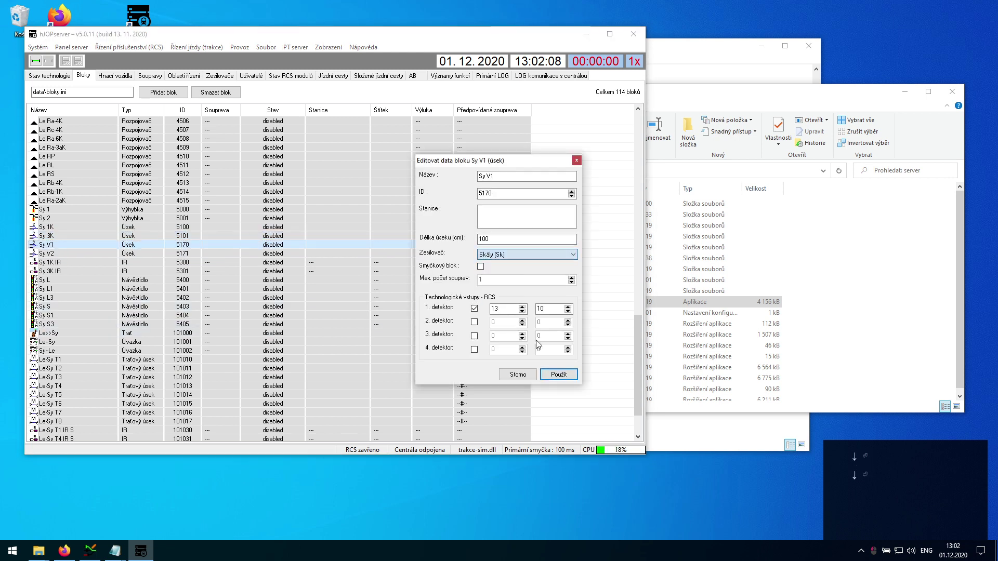
pyautogui.click(559, 374)
pyautogui.doubleClick(507, 253)
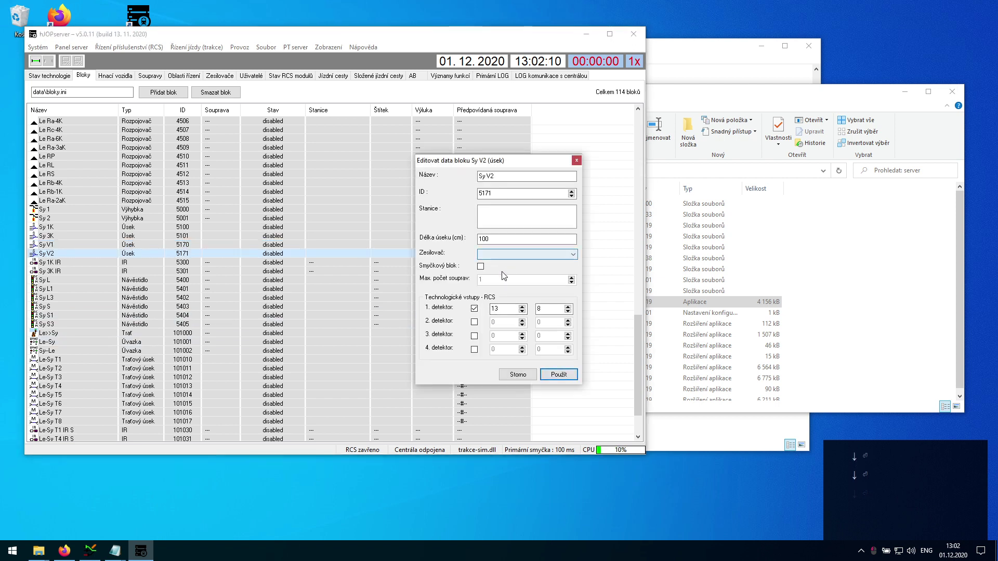
pyautogui.click(504, 254)
pyautogui.click(503, 263)
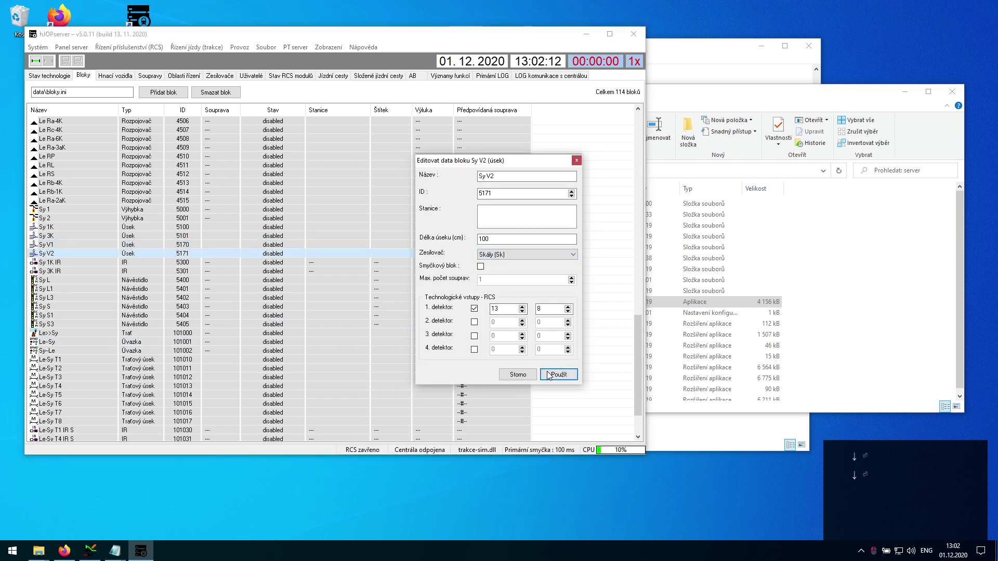
pyautogui.click(548, 375)
pyautogui.click(266, 47)
pyautogui.click(281, 60)
# Step: Review the stop (Zastávka) settings of section Le-Sy T4, including train types and maximum train length, and check the track plan in hJOPeditor
pyautogui.scroll(-2, 229, 259)
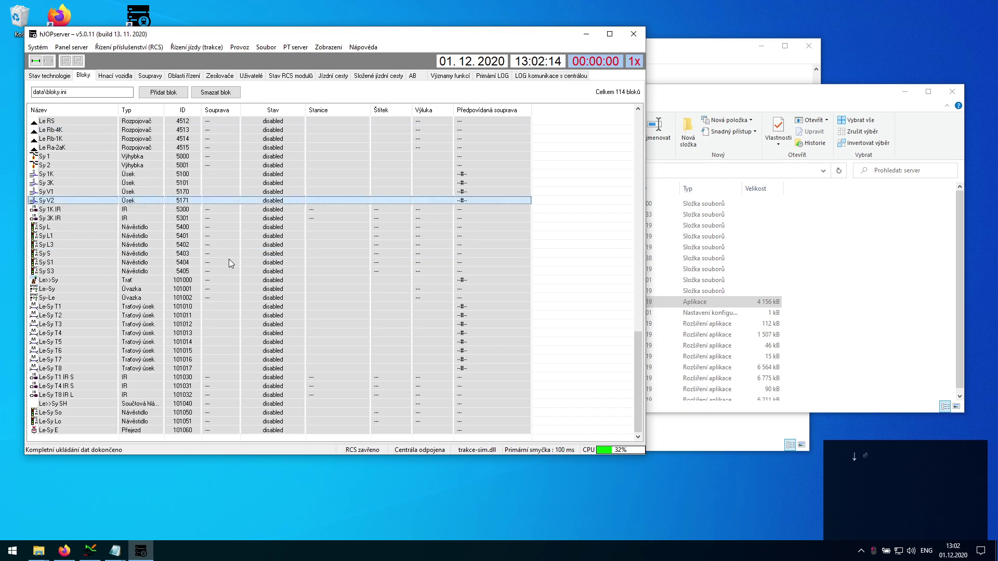
pyautogui.doubleClick(95, 334)
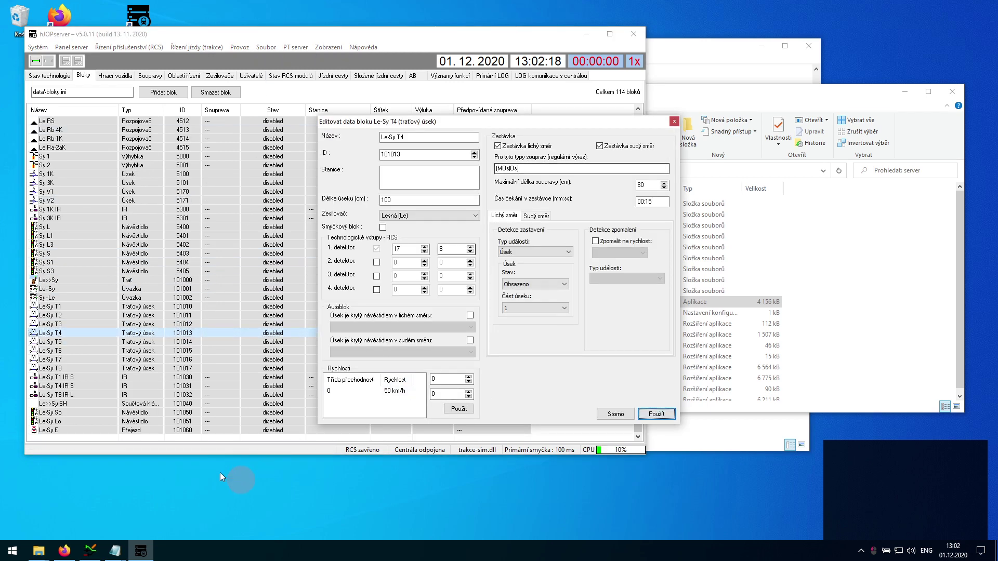
pyautogui.click(100, 554)
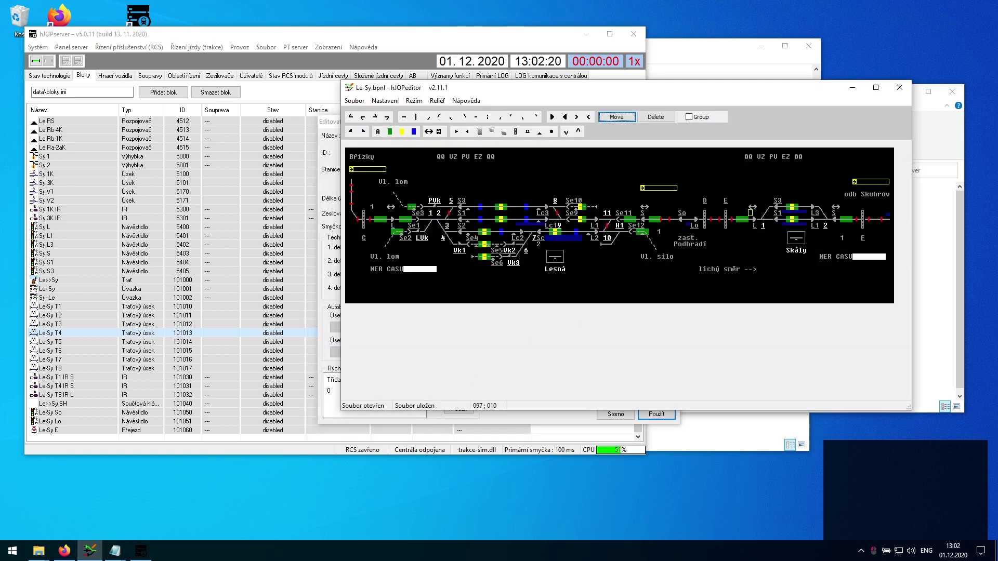
pyautogui.click(853, 91)
pyautogui.click(449, 37)
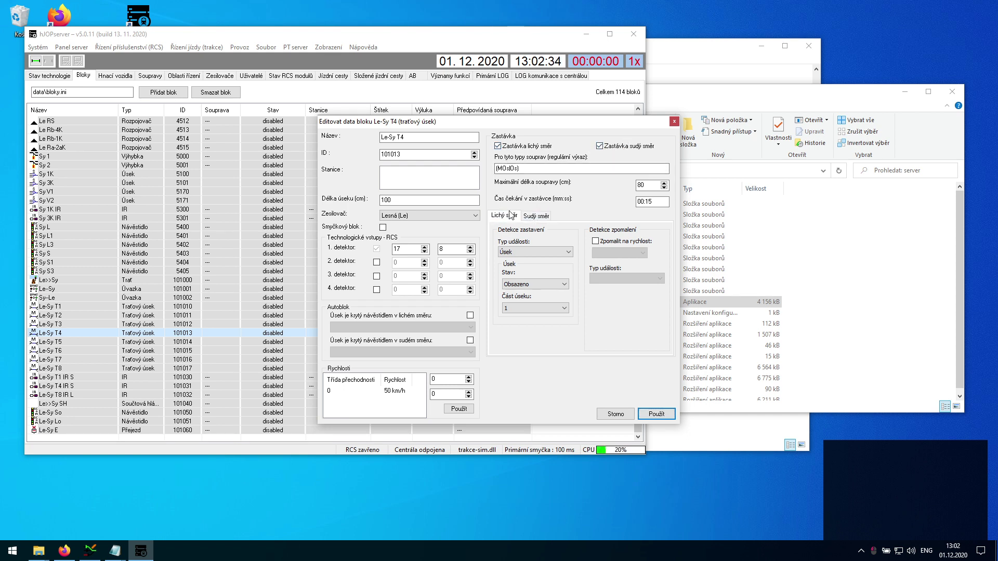
pyautogui.moveTo(534, 168); pyautogui.dragTo(491, 172)
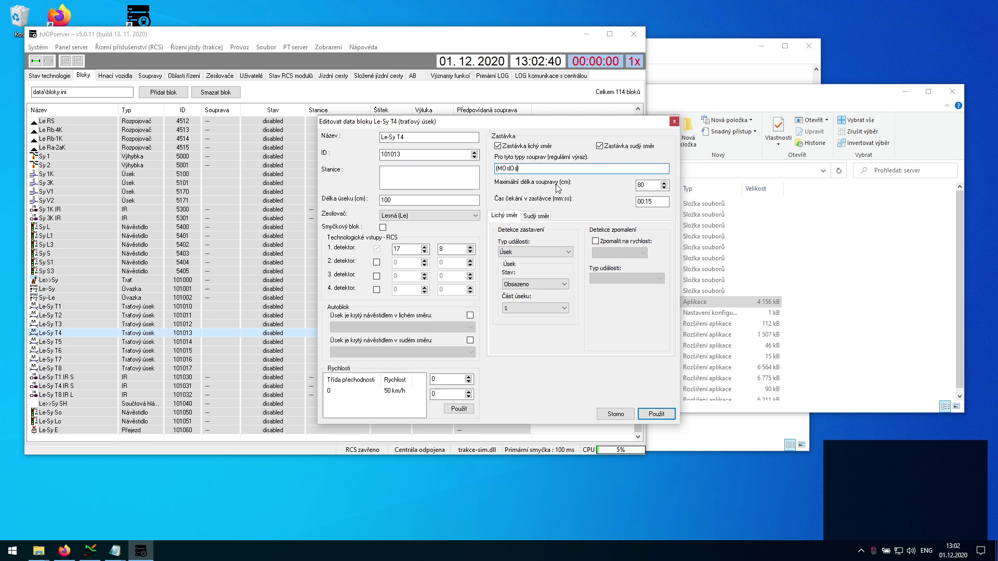
pyautogui.moveTo(646, 187); pyautogui.dragTo(628, 188)
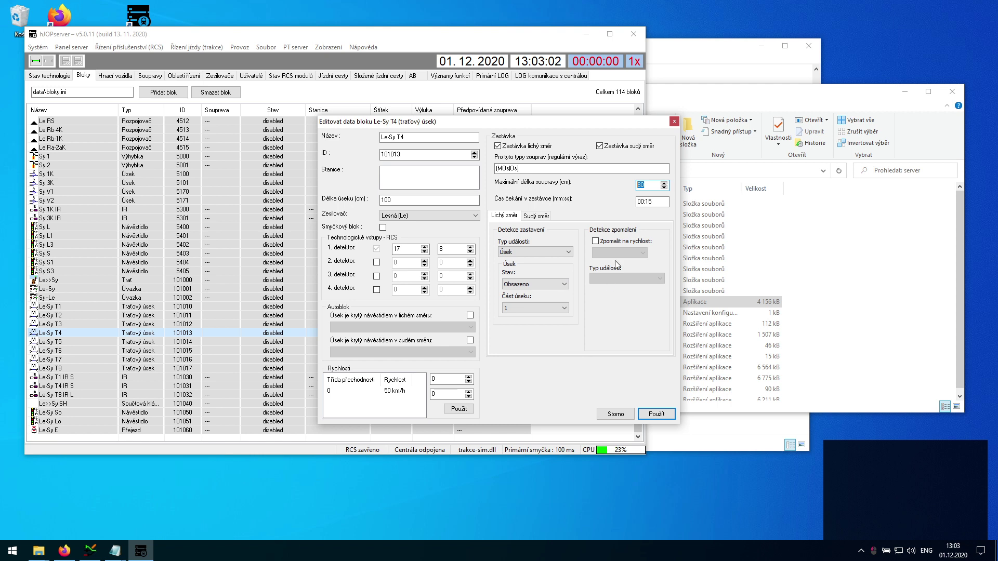
pyautogui.click(674, 122)
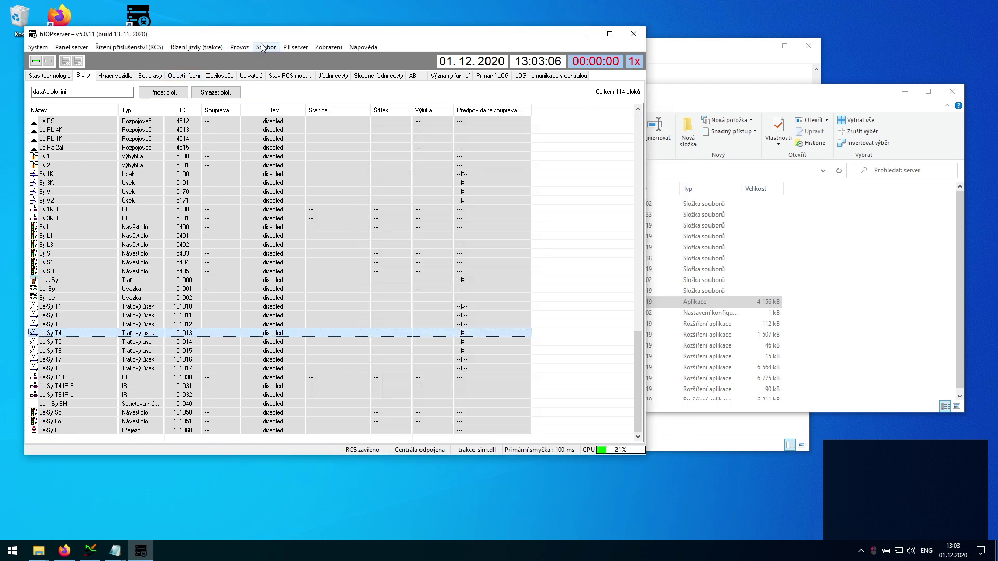
# Step: Restart hJOPserver and check the primary log for loading warnings about block amplifiers
pyautogui.click(634, 34)
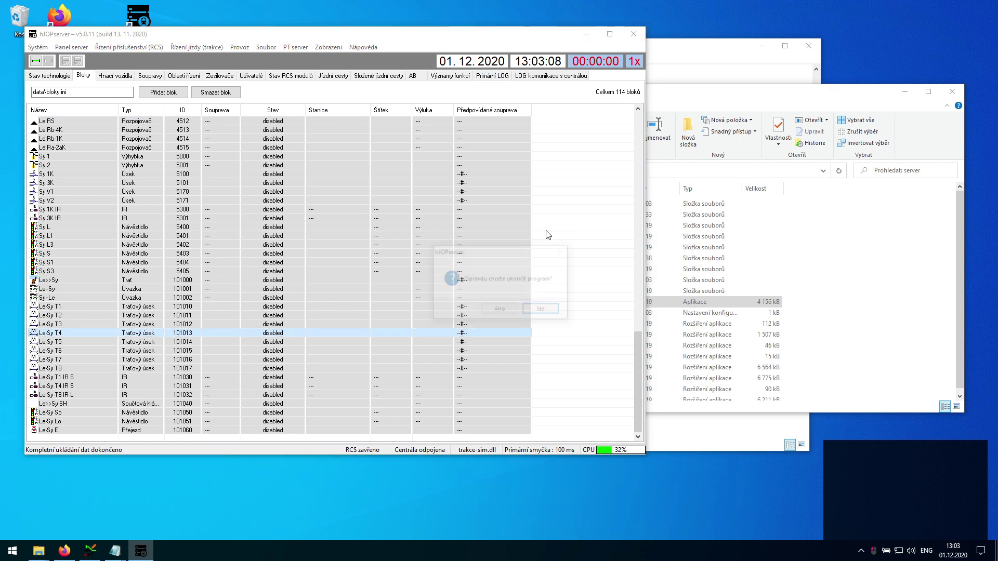
pyautogui.click(487, 310)
pyautogui.hotkey('alt', 'F4')
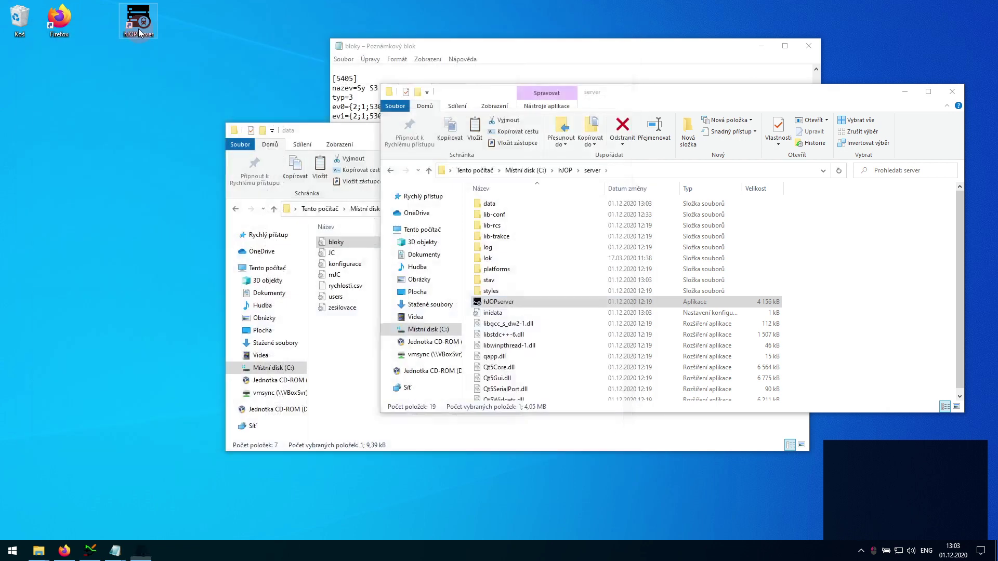
pyautogui.click(137, 23)
pyautogui.doubleClick(139, 33)
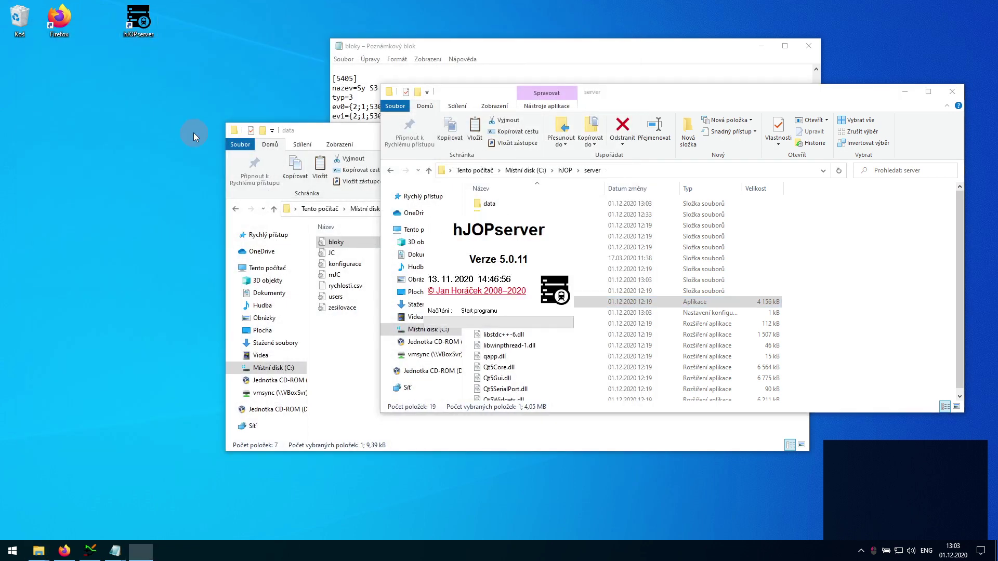
pyautogui.click(151, 145)
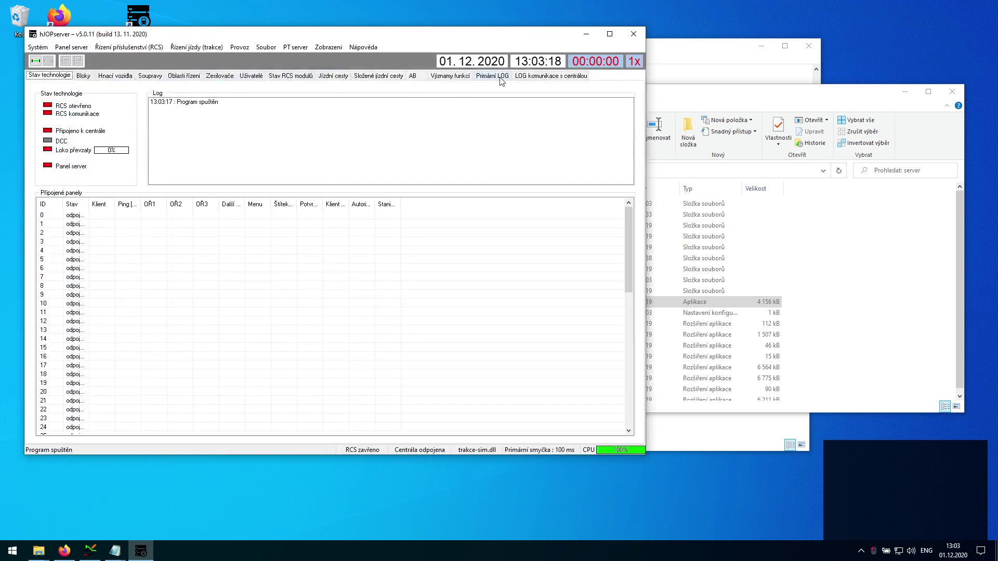
pyautogui.click(493, 76)
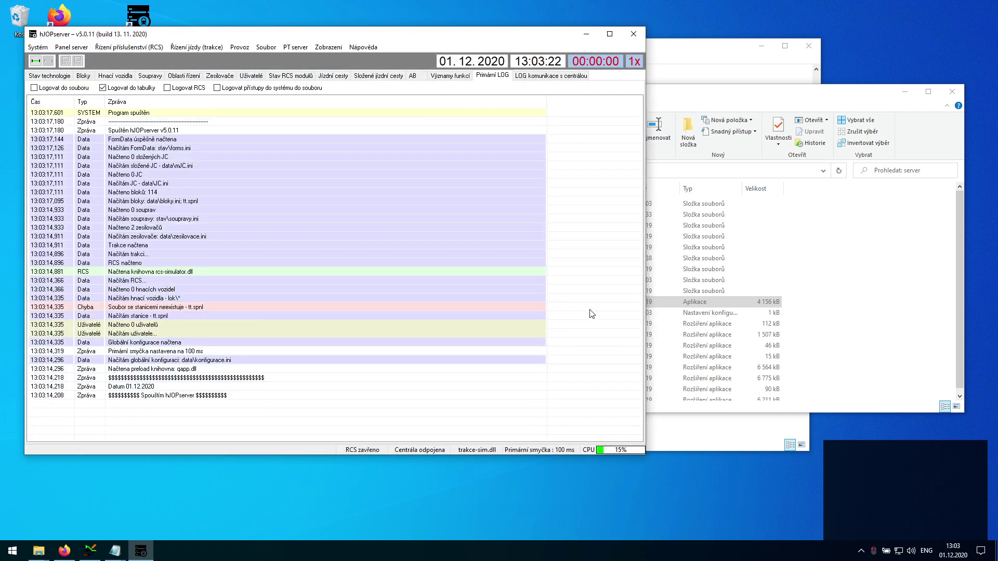
# Step: Save all server data, check the block list, and minimize hJOPserver
pyautogui.click(52, 76)
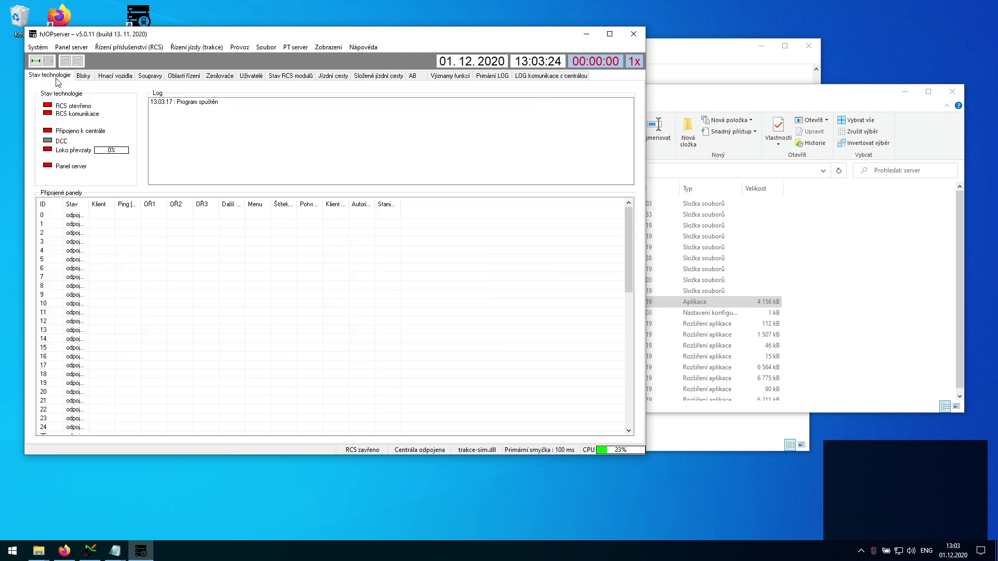
pyautogui.click(261, 50)
pyautogui.click(291, 60)
pyautogui.click(84, 77)
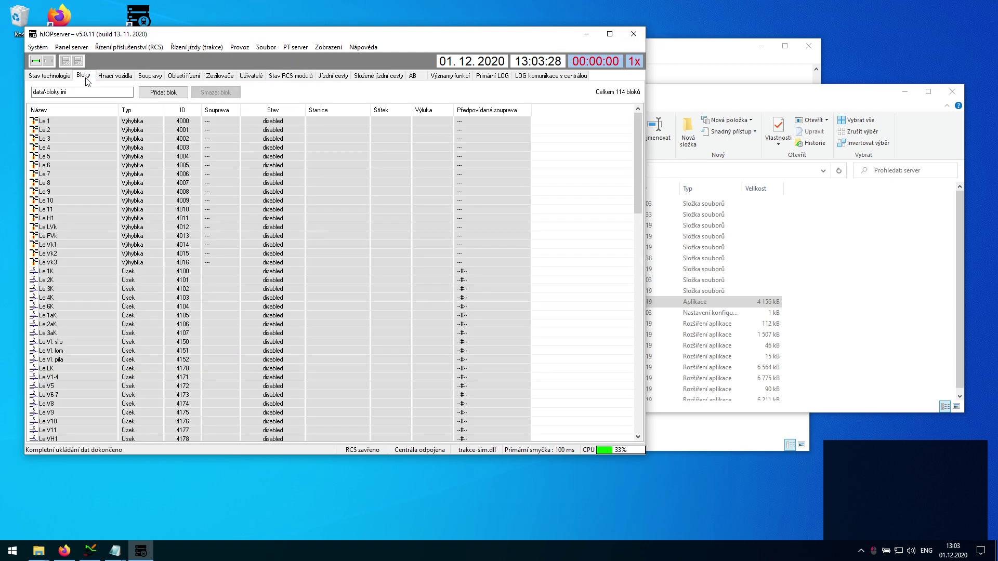
pyautogui.click(220, 76)
pyautogui.click(84, 75)
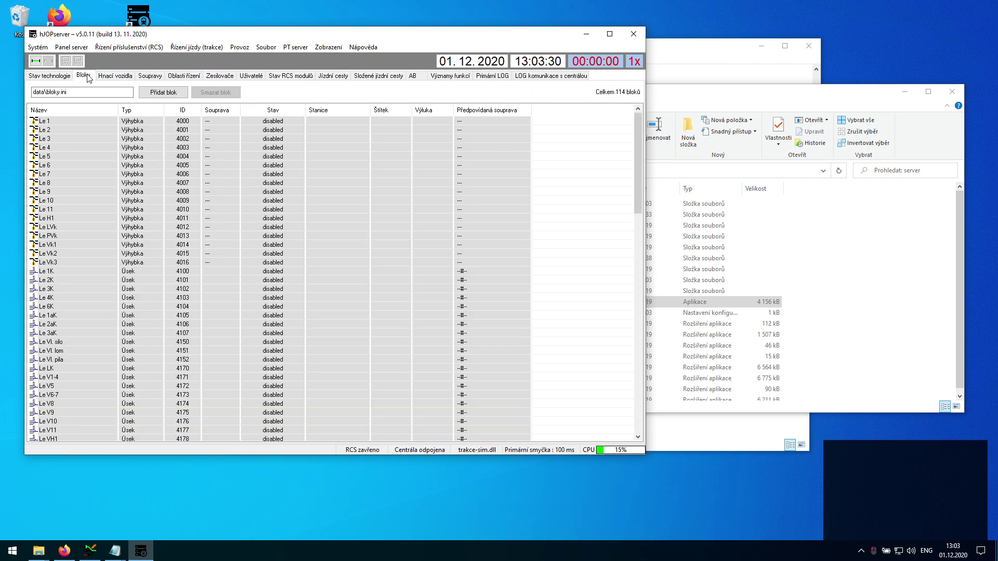
pyautogui.click(588, 38)
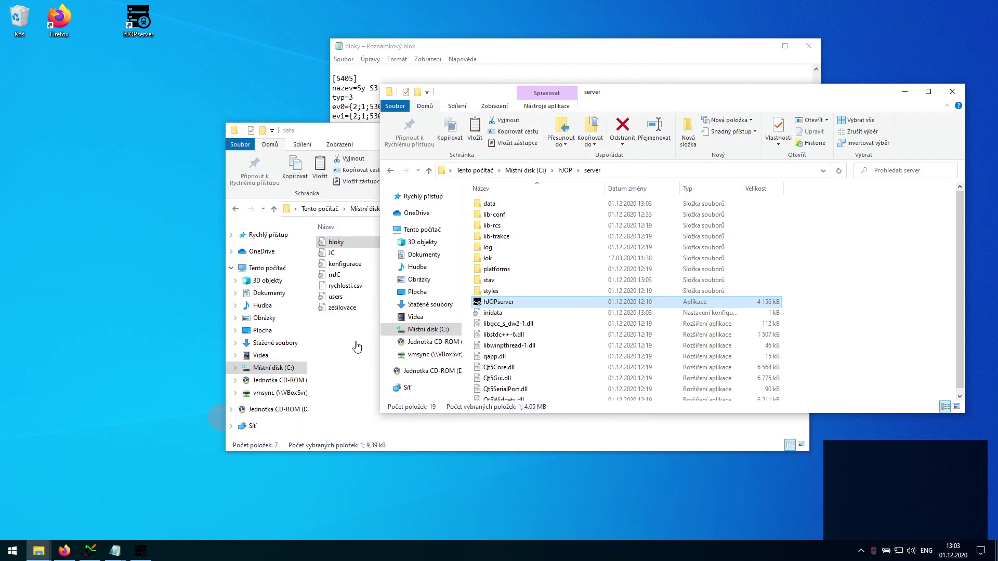
# Step: Switch to hJOPeditor, save the Le-Sy.bpnl bitmap panel, and convert the project to block mode (bloky)
pyautogui.click(91, 550)
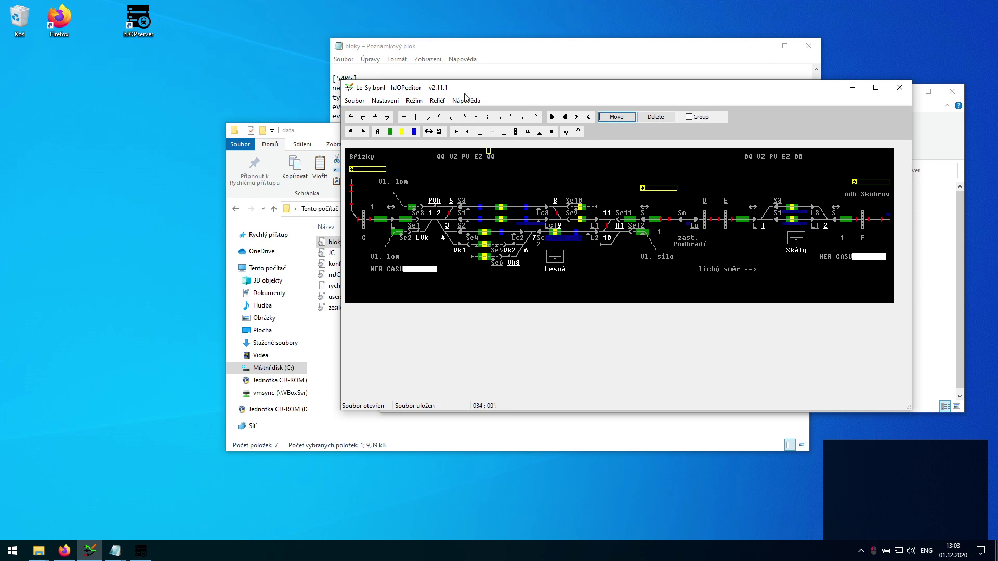
pyautogui.click(414, 101)
pyautogui.click(355, 101)
pyautogui.click(371, 156)
pyautogui.click(414, 101)
pyautogui.click(428, 148)
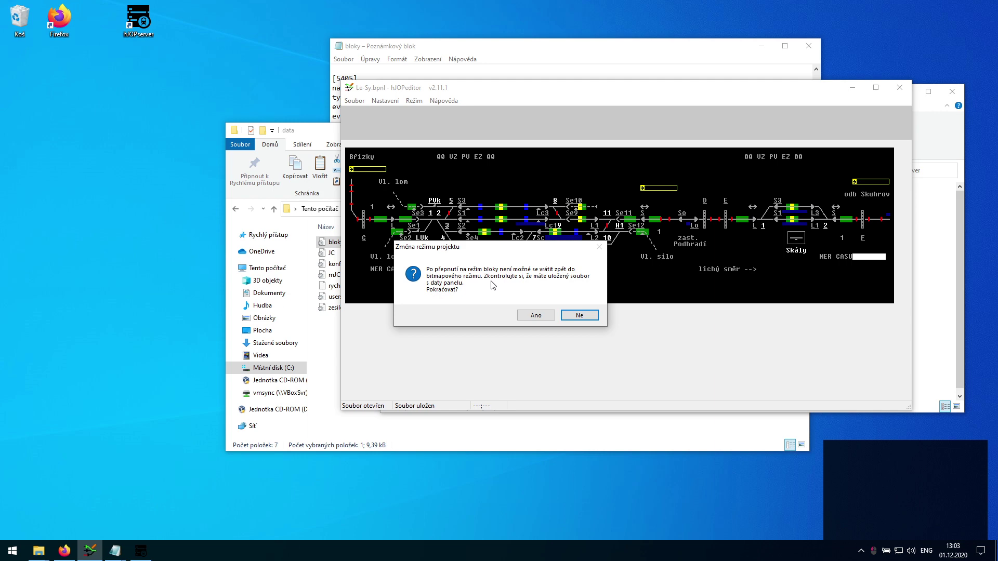
pyautogui.click(536, 315)
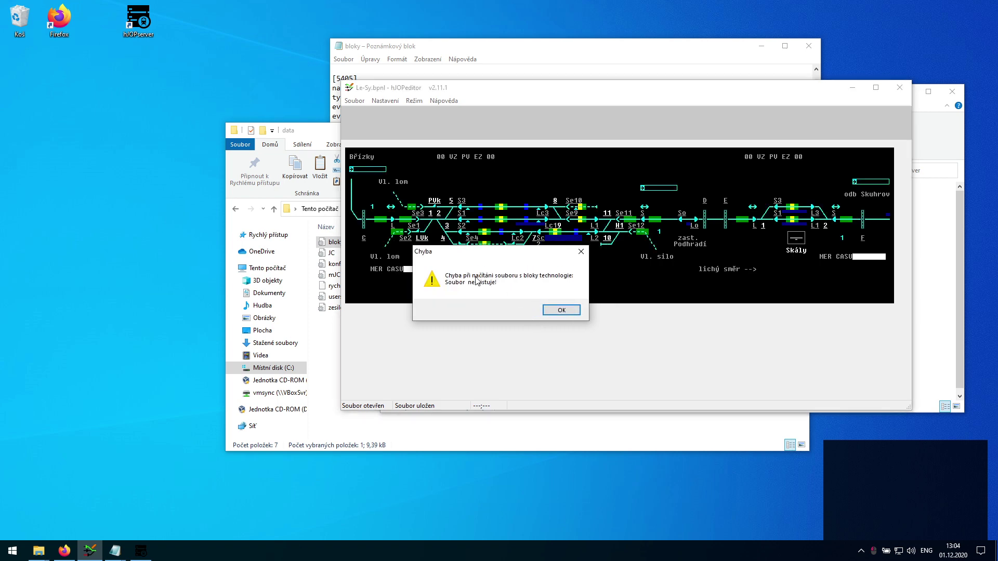
pyautogui.click(559, 311)
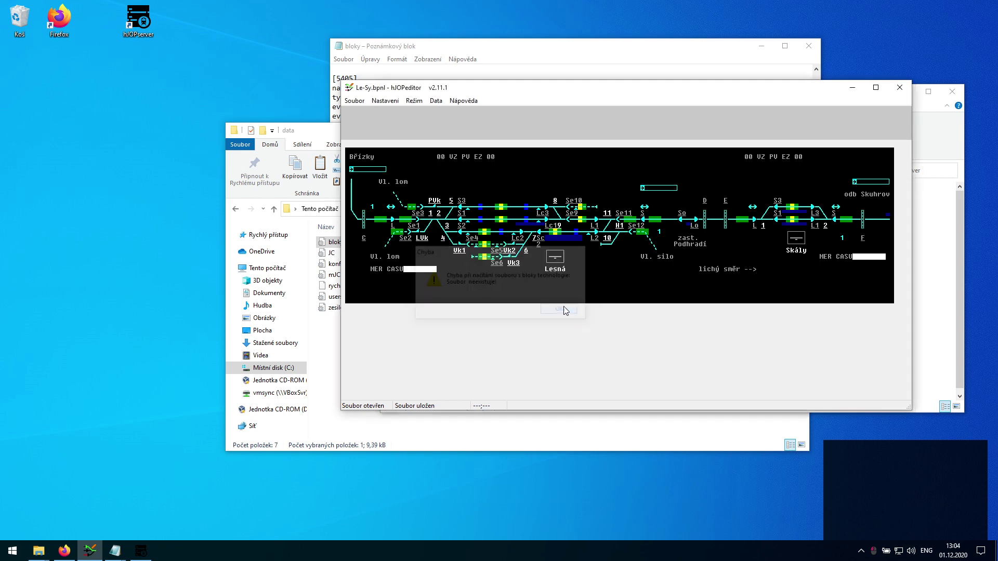
# Step: Save the block-mode panel as the object file Le-Sy in the hJOP editor folder and close hJOPeditor
pyautogui.click(355, 101)
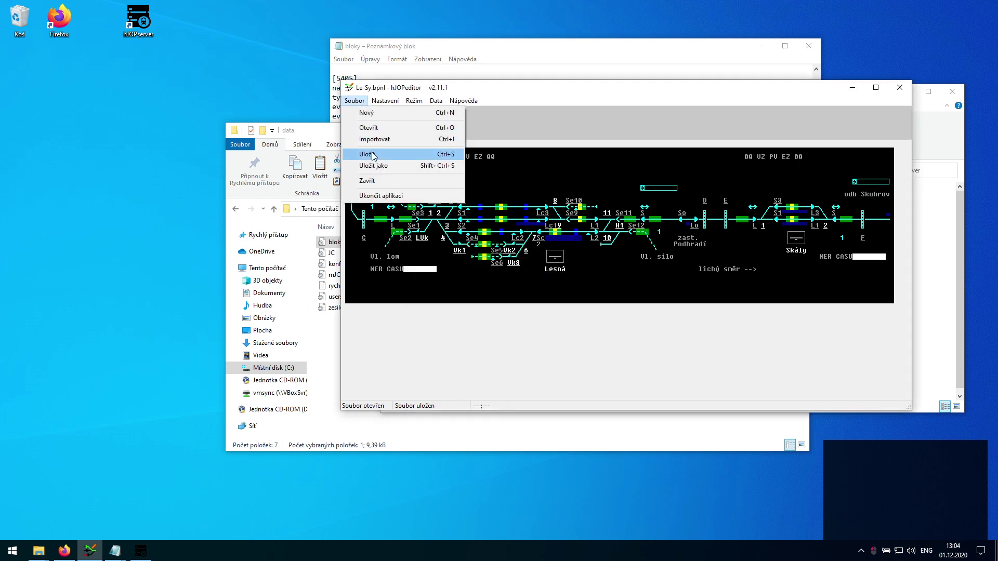
pyautogui.click(356, 154)
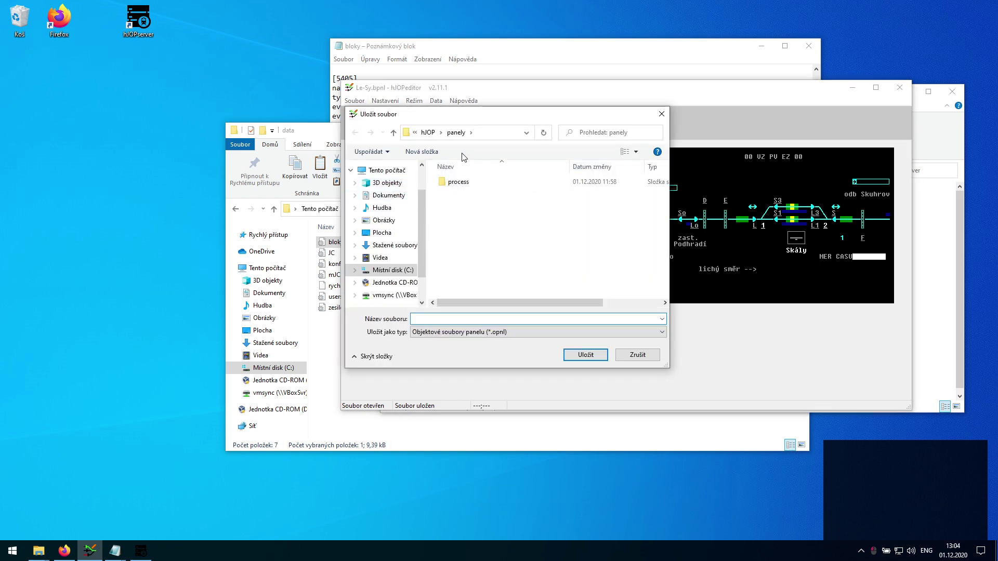
pyautogui.click(430, 132)
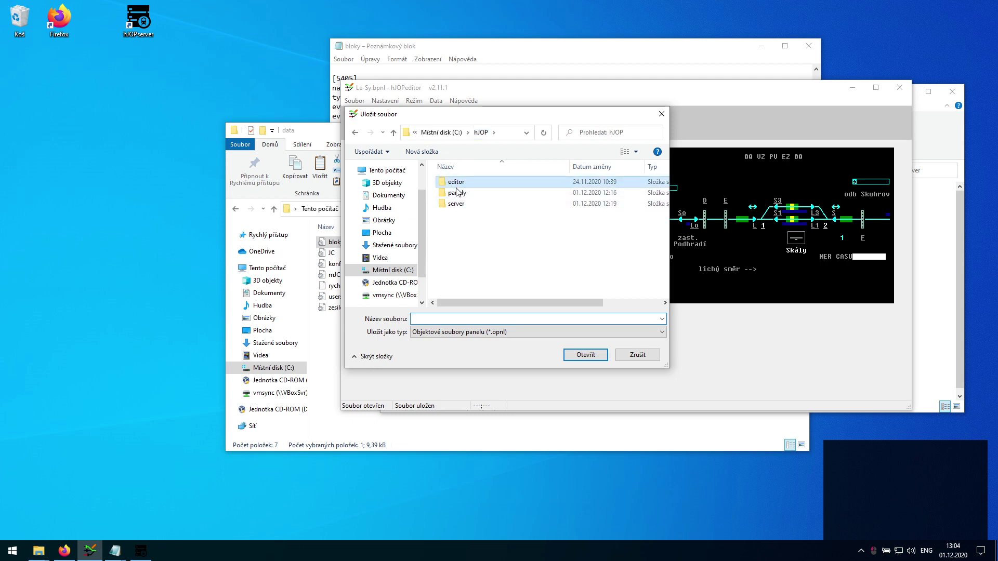
pyautogui.doubleClick(456, 182)
pyautogui.click(479, 317)
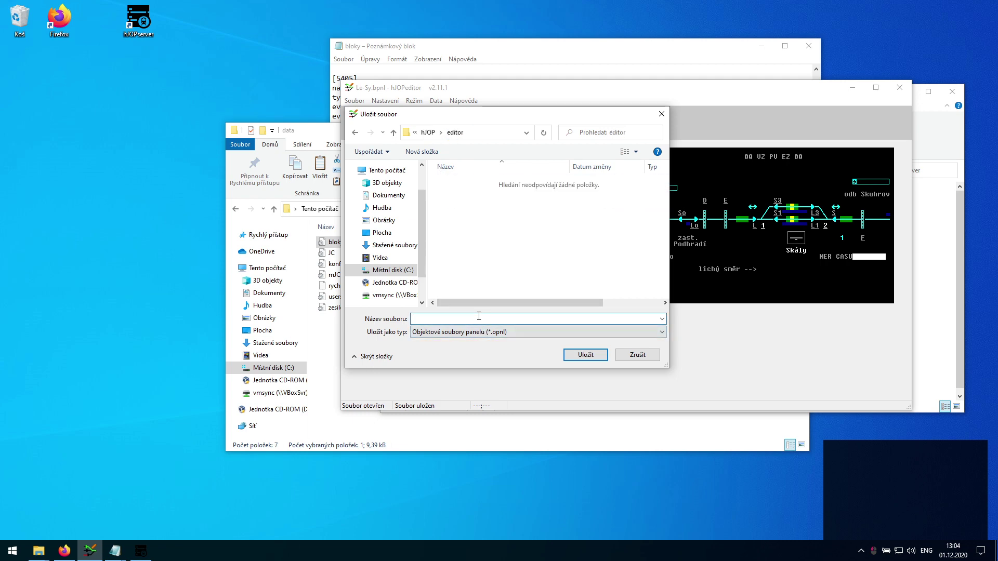
pyautogui.write('Le-Sy')
pyautogui.press('Return')
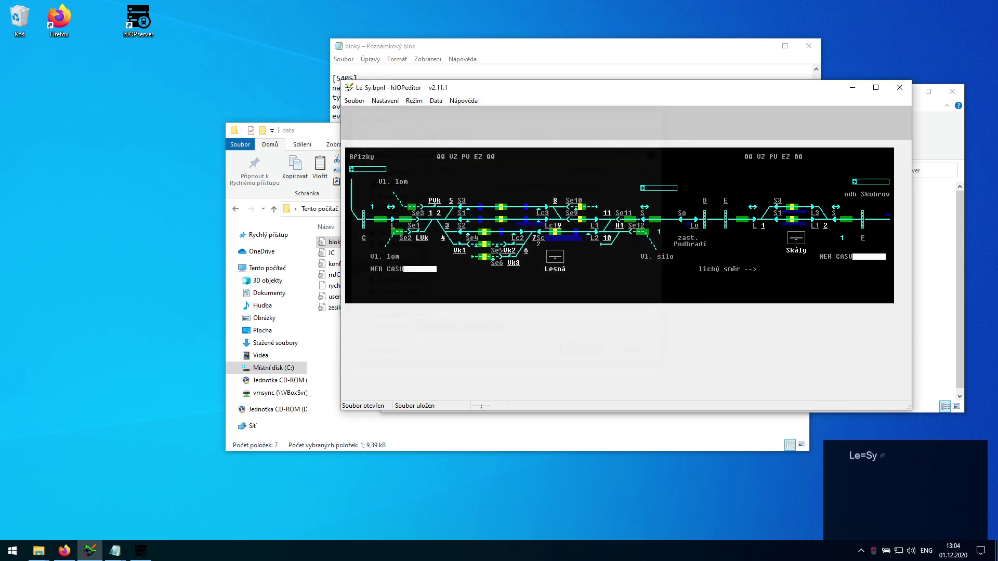
pyautogui.click(900, 87)
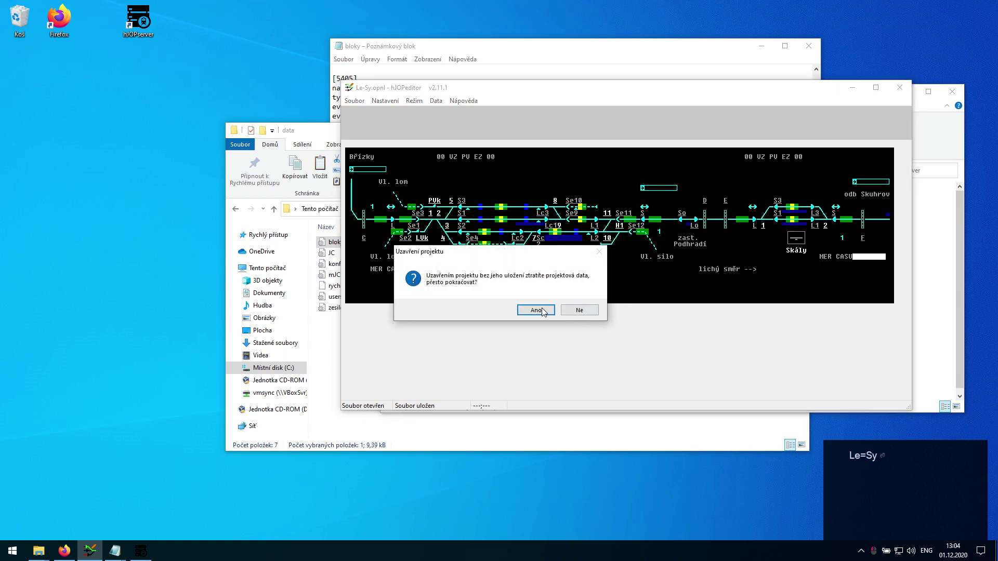
pyautogui.click(541, 311)
# Step: Look through the hJOP panely folder and the server data folder for the saved object panel file
pyautogui.click(563, 171)
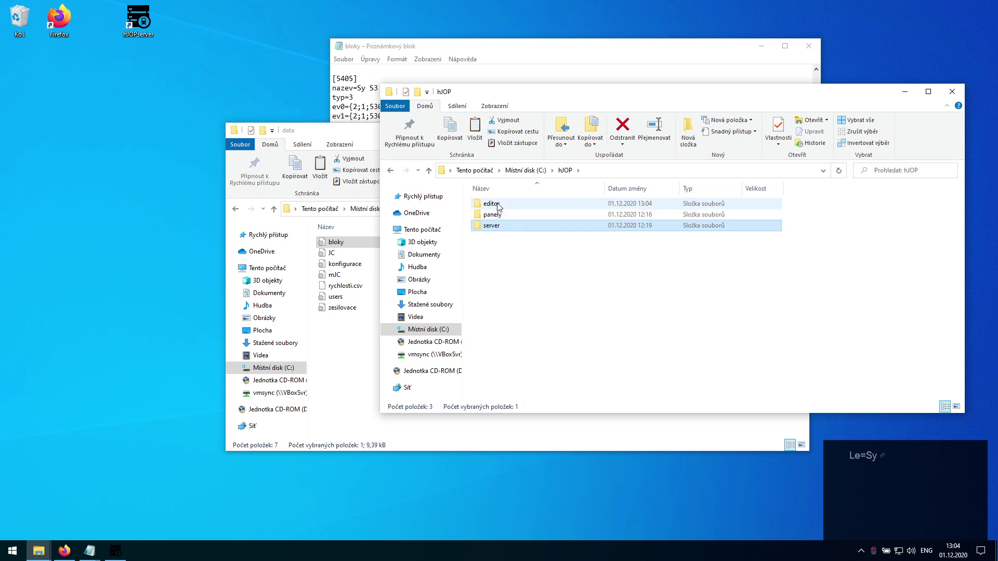
pyautogui.doubleClick(504, 215)
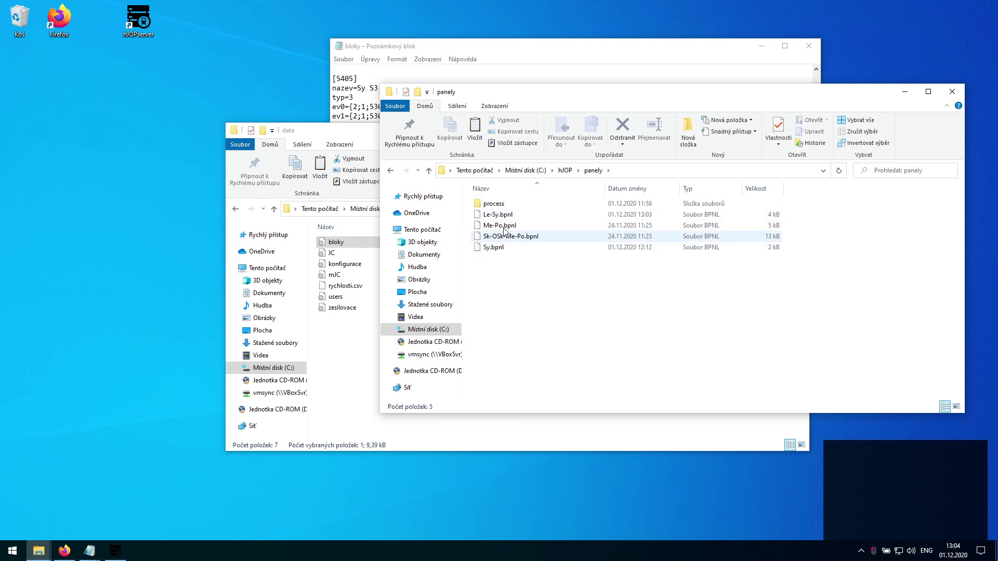
pyautogui.click(501, 215)
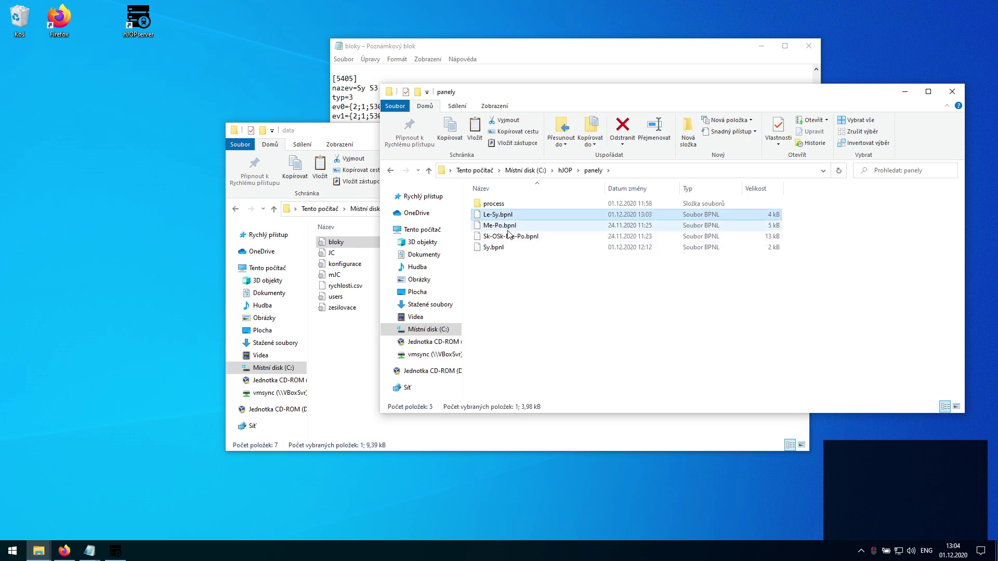
pyautogui.doubleClick(516, 205)
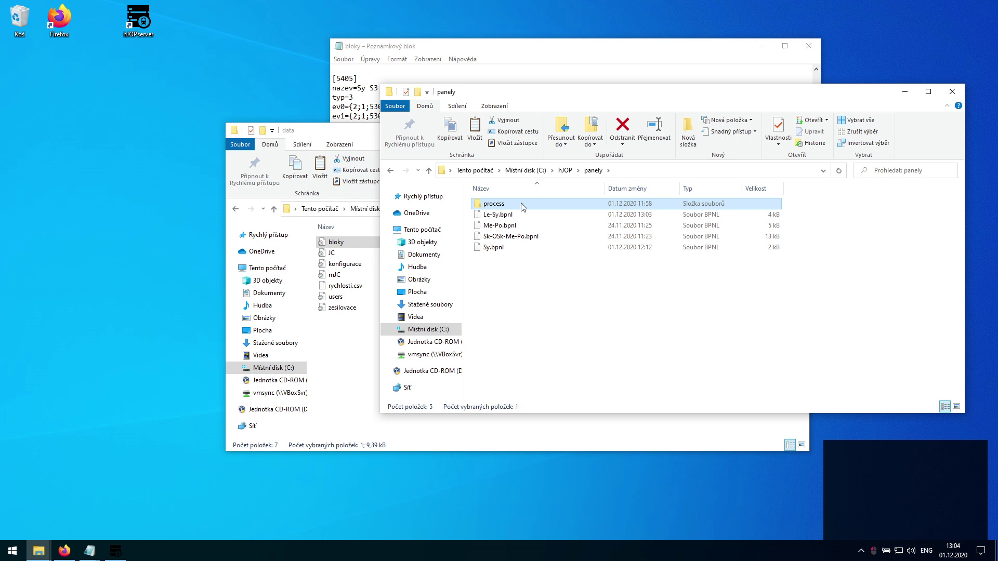
pyautogui.click(593, 170)
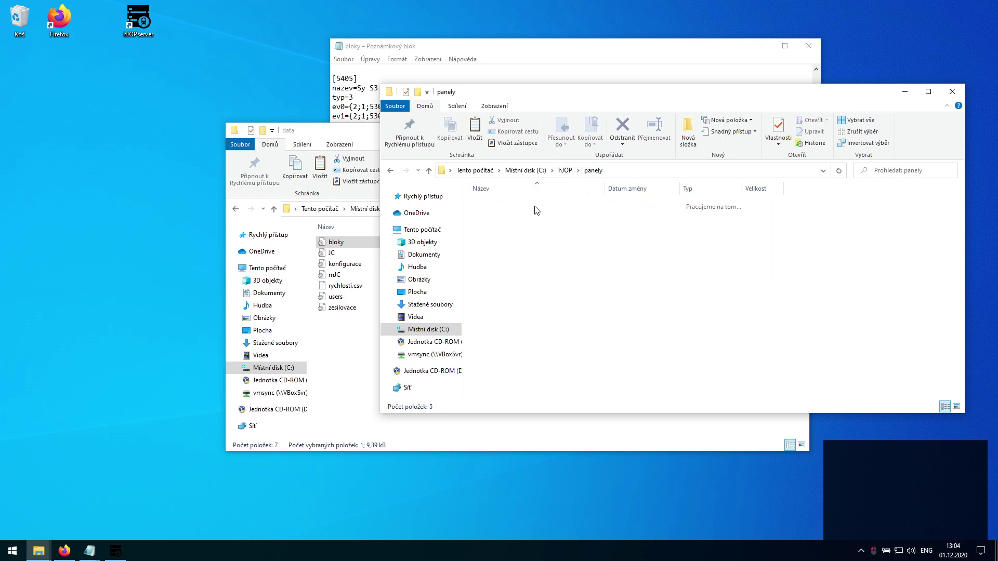
pyautogui.click(539, 227)
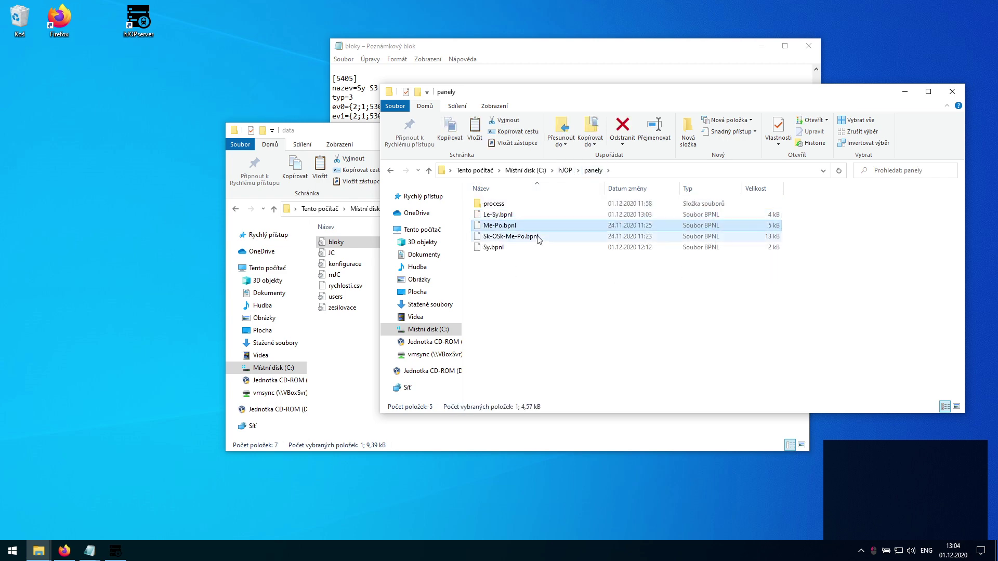
pyautogui.click(539, 248)
pyautogui.click(541, 271)
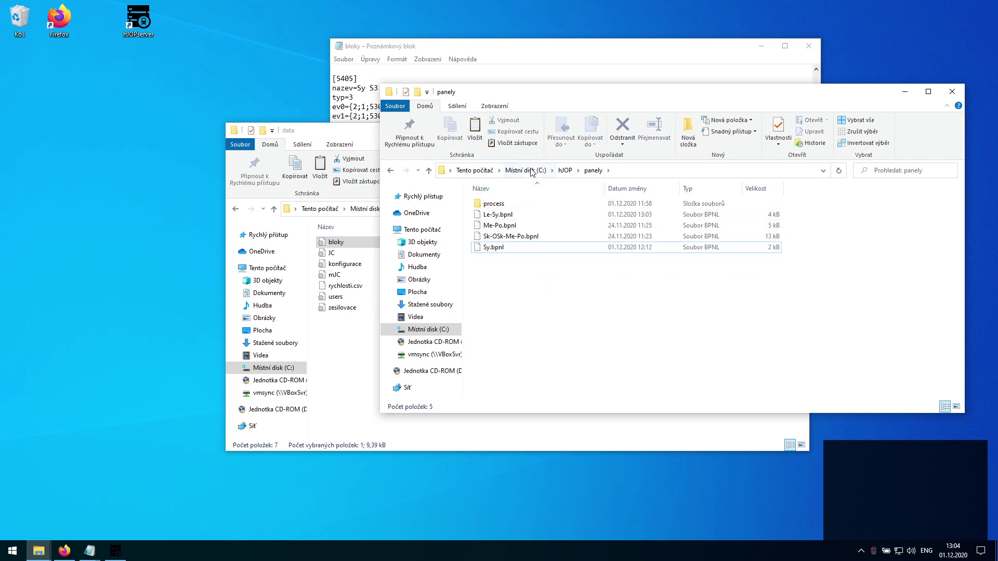
pyautogui.click(333, 130)
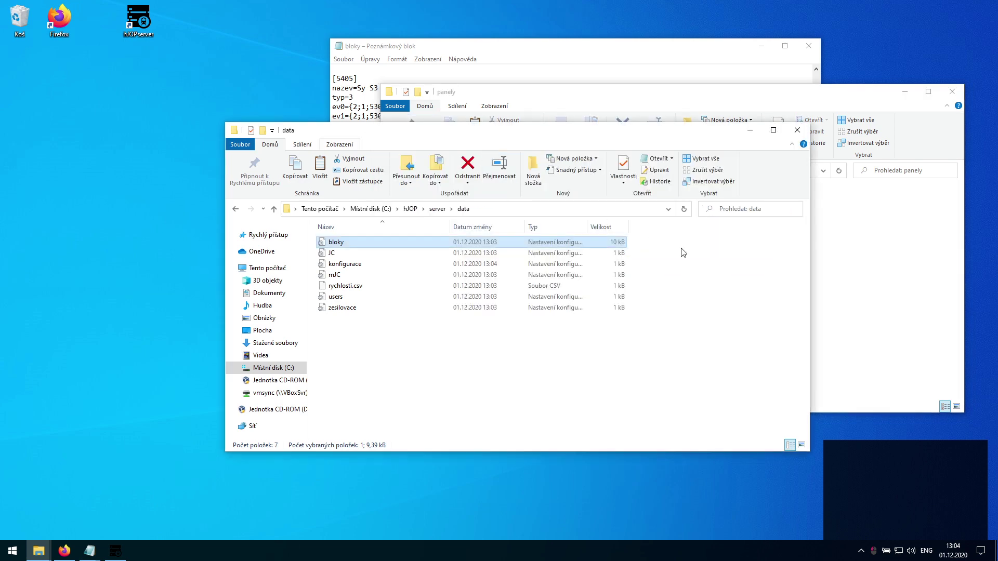
pyautogui.click(847, 294)
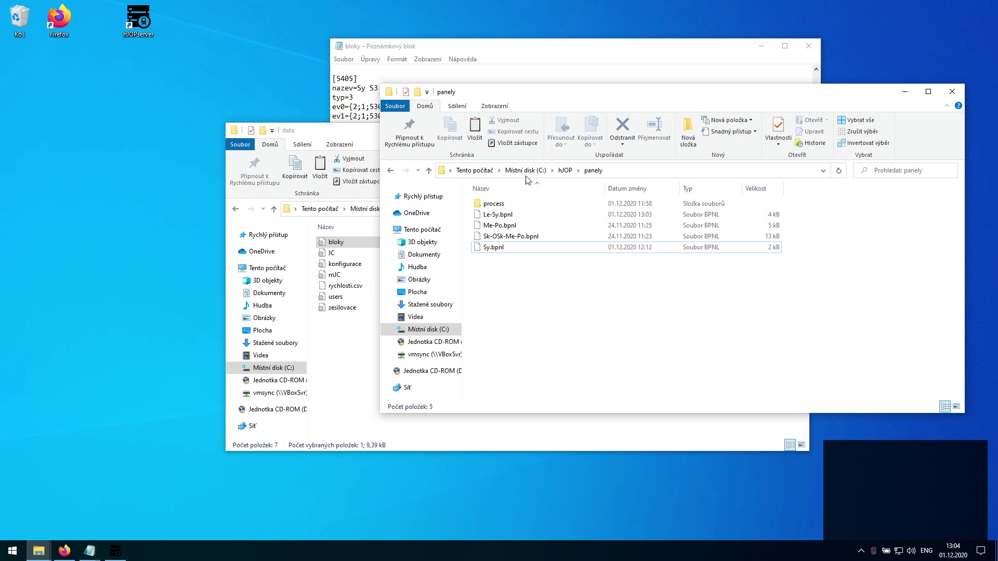
# Step: Move Le-Sy.opnl from the hJOP editor folder to the panely folder
pyautogui.click(565, 170)
pyautogui.click(512, 207)
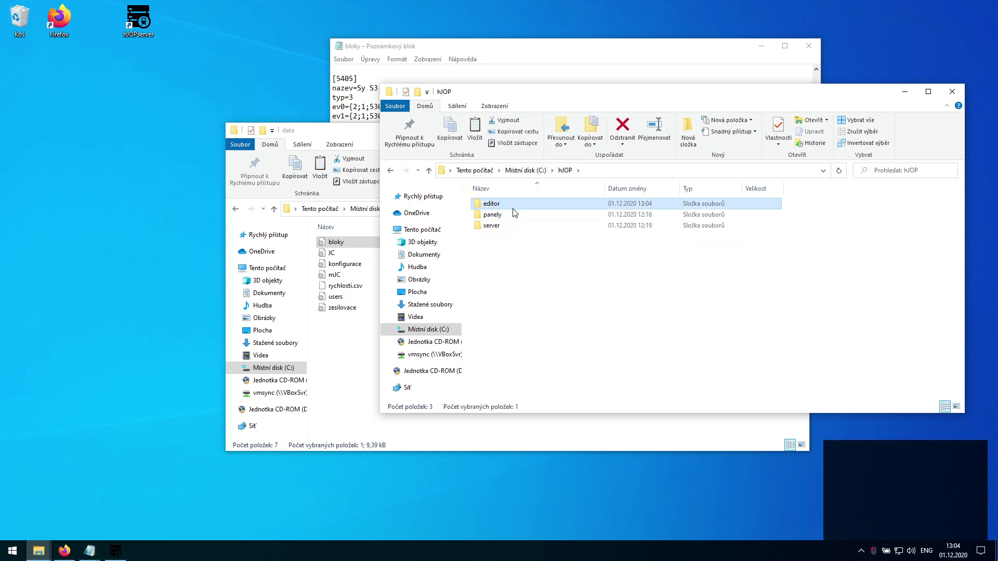
pyautogui.doubleClick(513, 207)
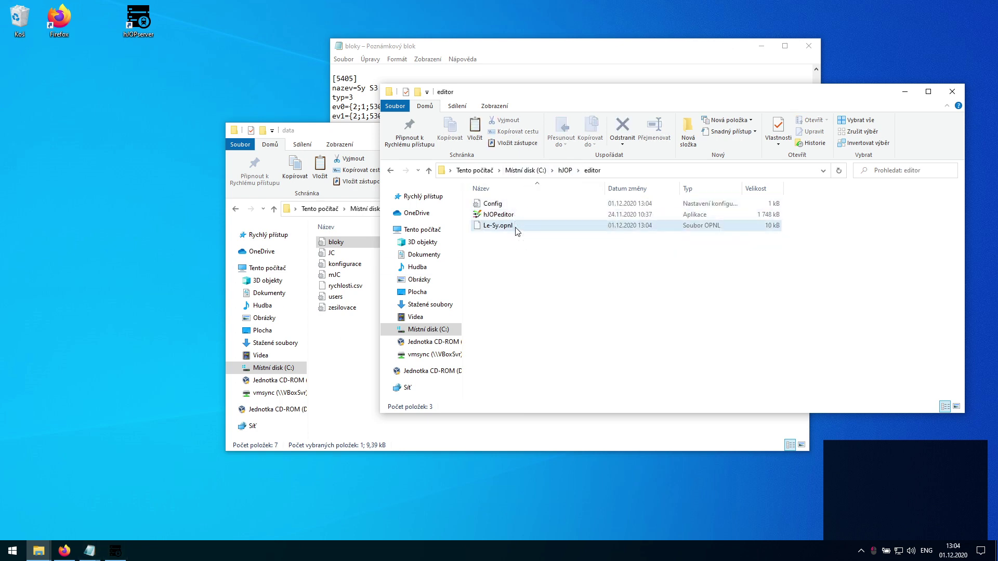
pyautogui.click(516, 228)
pyautogui.hotkey('ctrl', 'x')
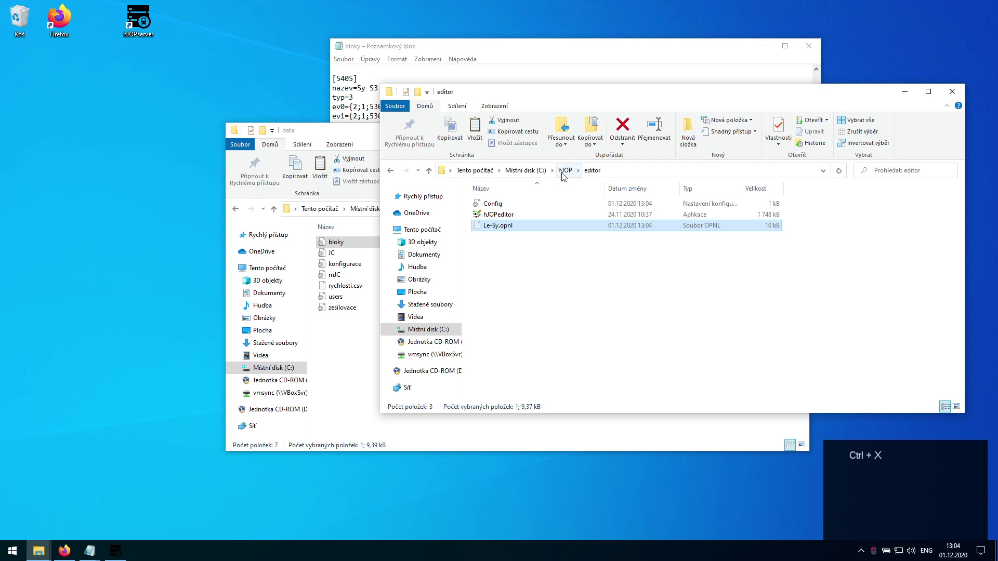
pyautogui.click(564, 172)
pyautogui.click(515, 215)
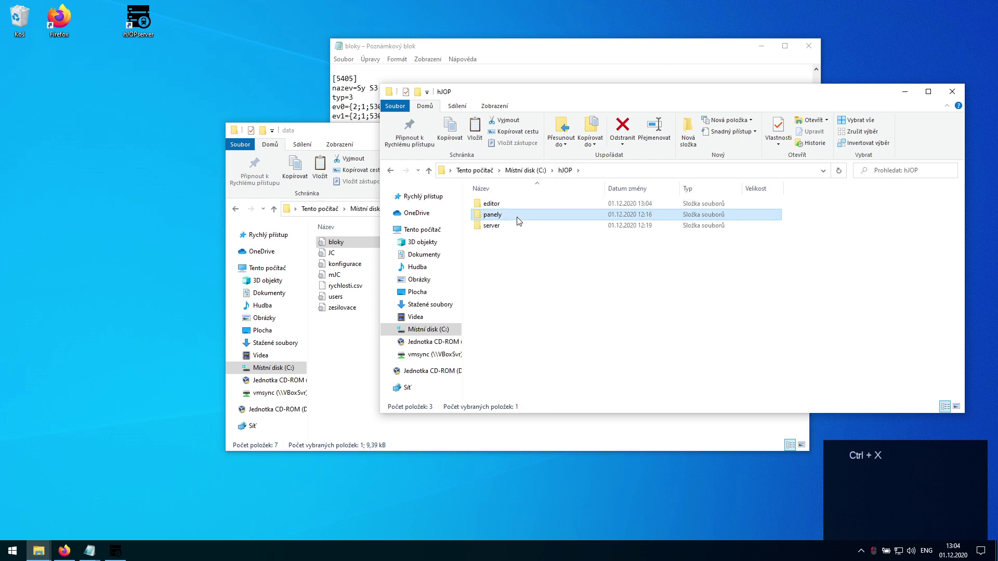
pyautogui.doubleClick(518, 217)
pyautogui.hotkey('ctrl', 'v')
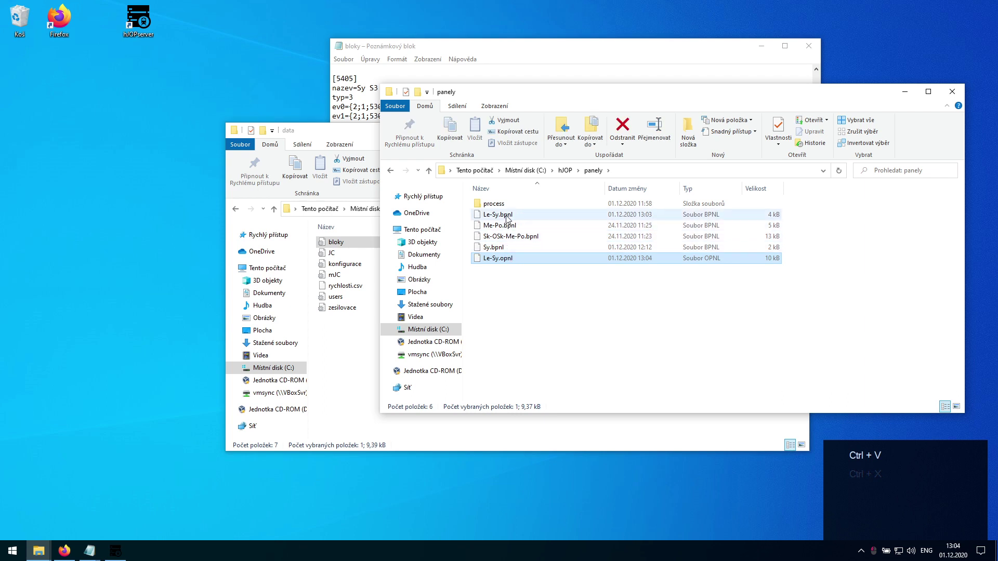
pyautogui.click(507, 218)
# Step: Create a desktop shortcut to the hJOPeditor application from the hJOP editor folder
pyautogui.click(565, 170)
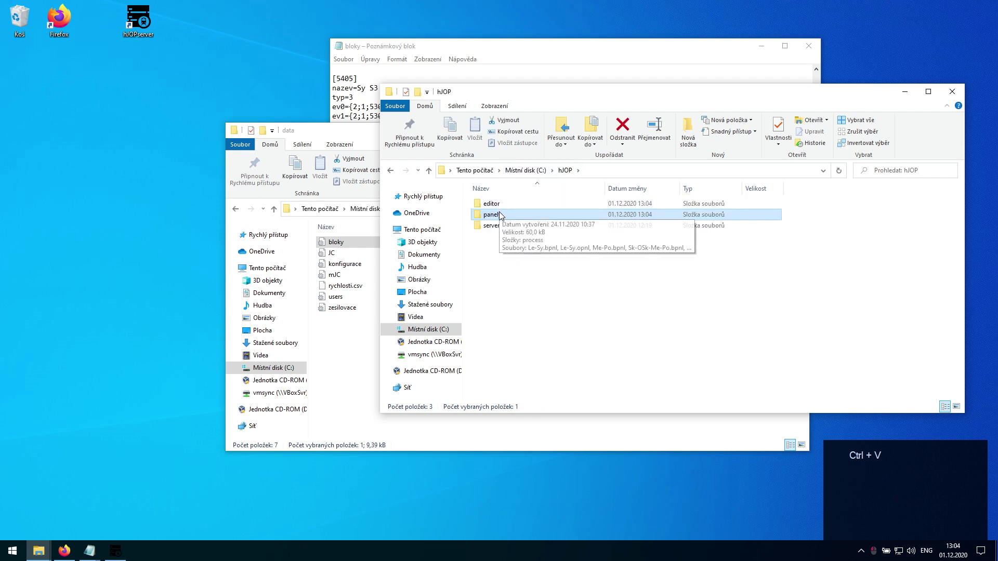
pyautogui.doubleClick(494, 205)
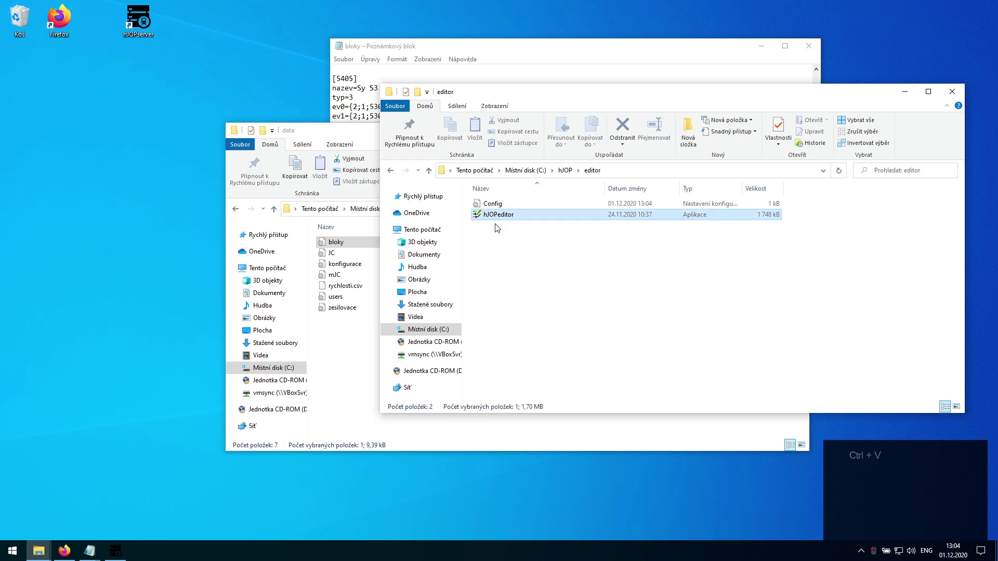
pyautogui.rightClick(495, 214)
pyautogui.click(522, 346)
pyautogui.rightClick(94, 101)
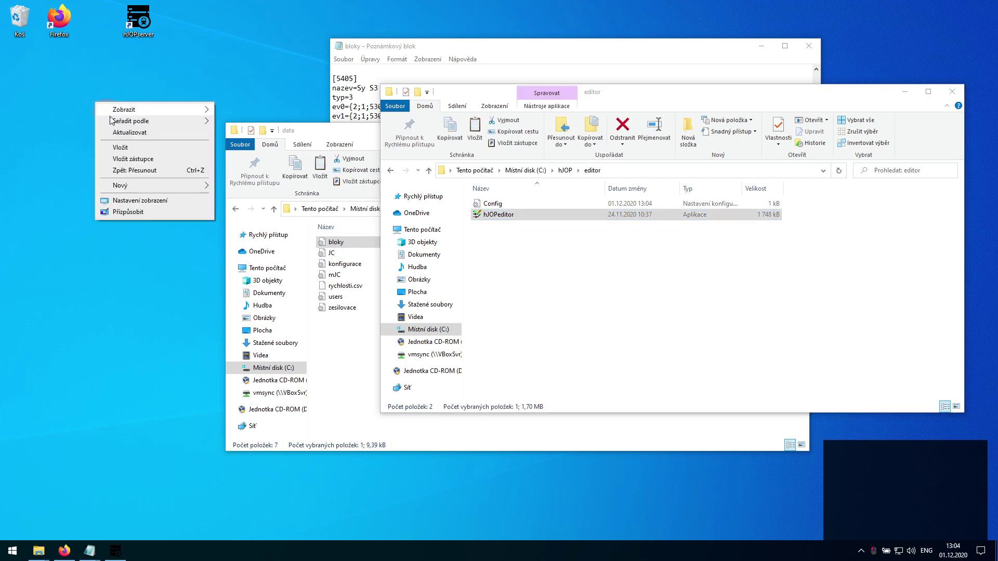
pyautogui.click(133, 159)
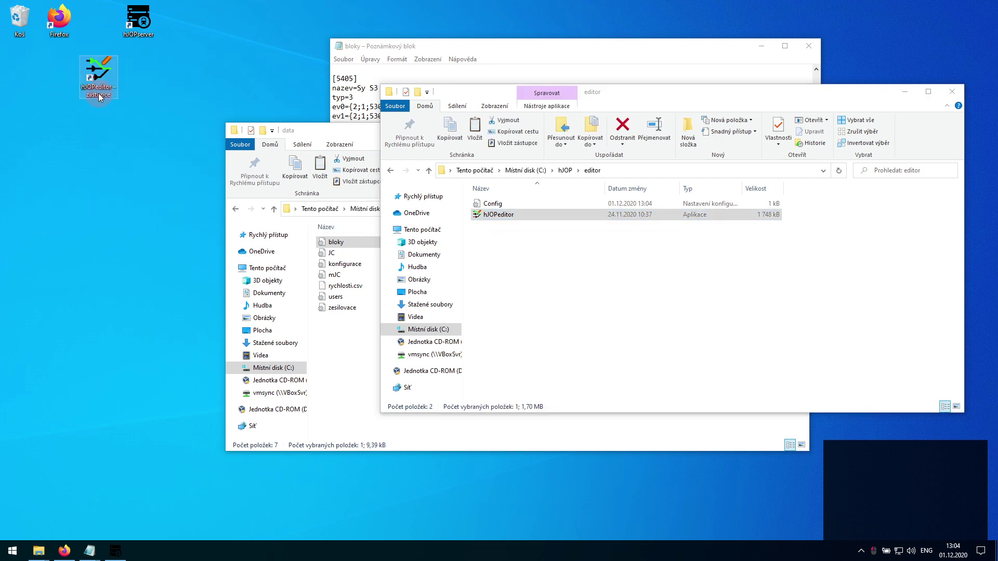
# Step: Rename the new desktop shortcut to hJOPeditor and place it beside the hJOPserver shortcut
pyautogui.click(99, 96)
pyautogui.press('End')
pyautogui.press('BackSpace')
pyautogui.press('BackSpace')
pyautogui.press('BackSpace')
pyautogui.press('BackSpace')
pyautogui.press('BackSpace')
pyautogui.press('BackSpace')
pyautogui.press('BackSpace')
pyautogui.press('BackSpace')
pyautogui.press('BackSpace')
pyautogui.press('Return')
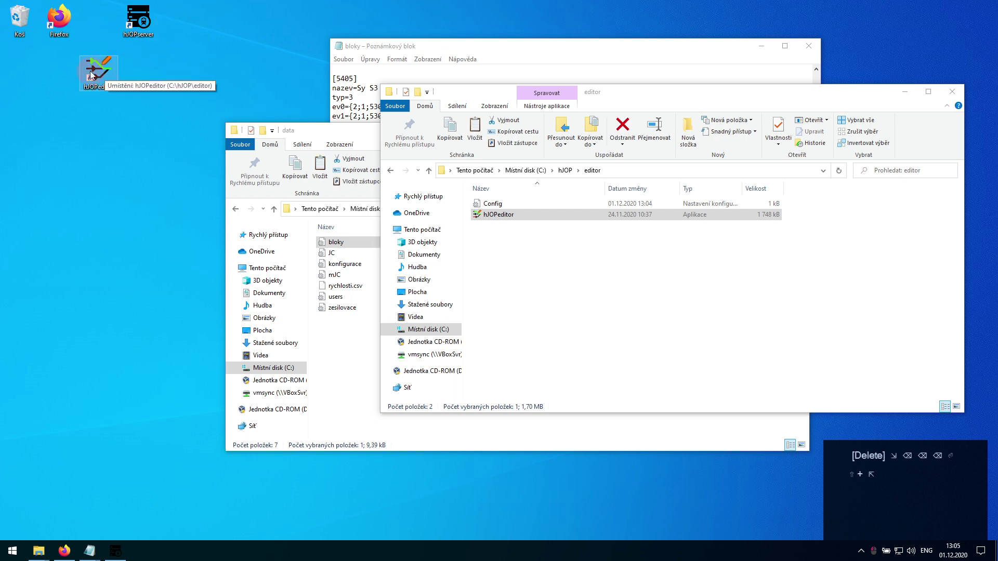
pyautogui.moveTo(89, 71); pyautogui.dragTo(175, 30)
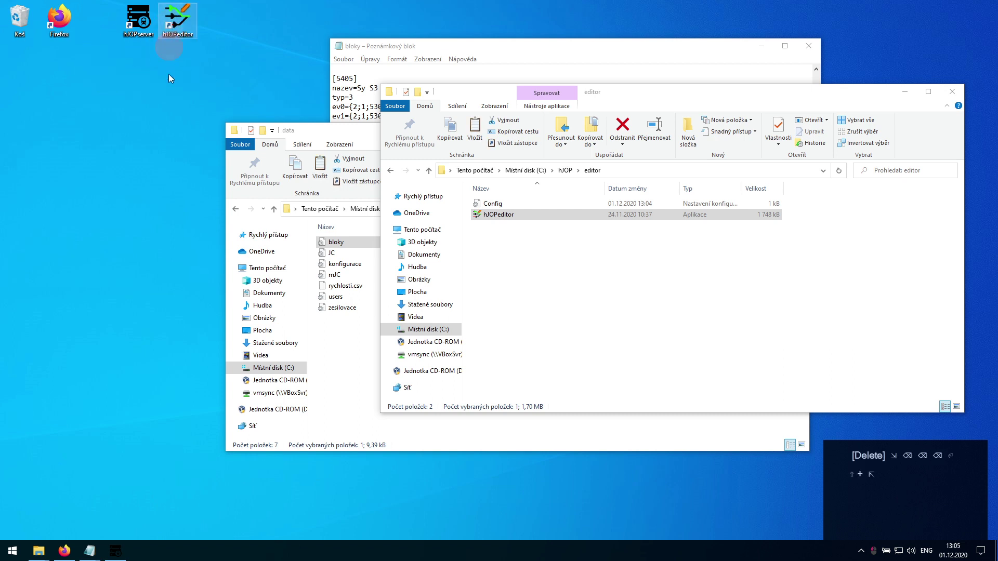
# Step: Open the properties of Le-Sy.bpnl in the hJOP panely folder
pyautogui.click(565, 171)
pyautogui.click(496, 217)
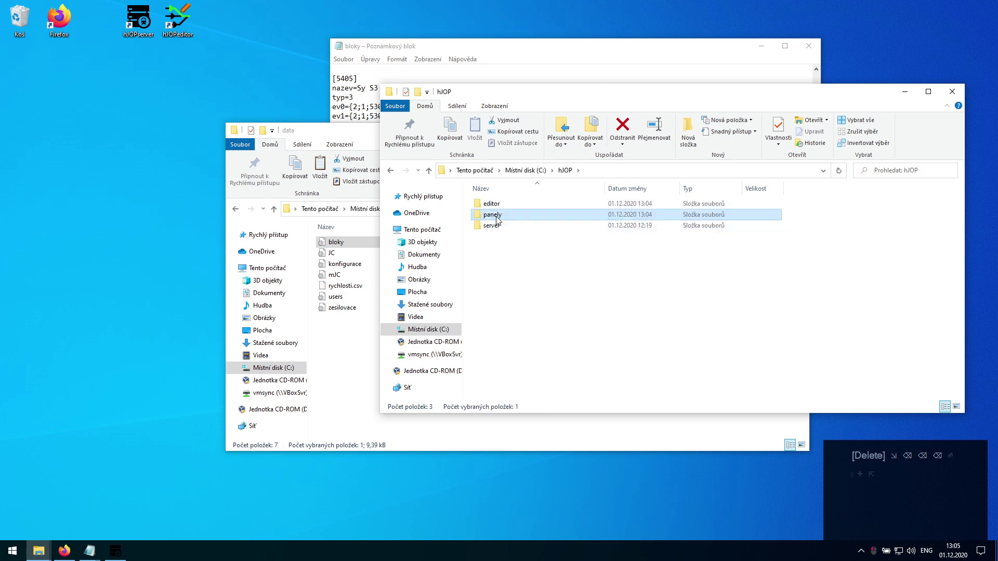
pyautogui.doubleClick(497, 218)
pyautogui.click(498, 215)
pyautogui.rightClick(500, 217)
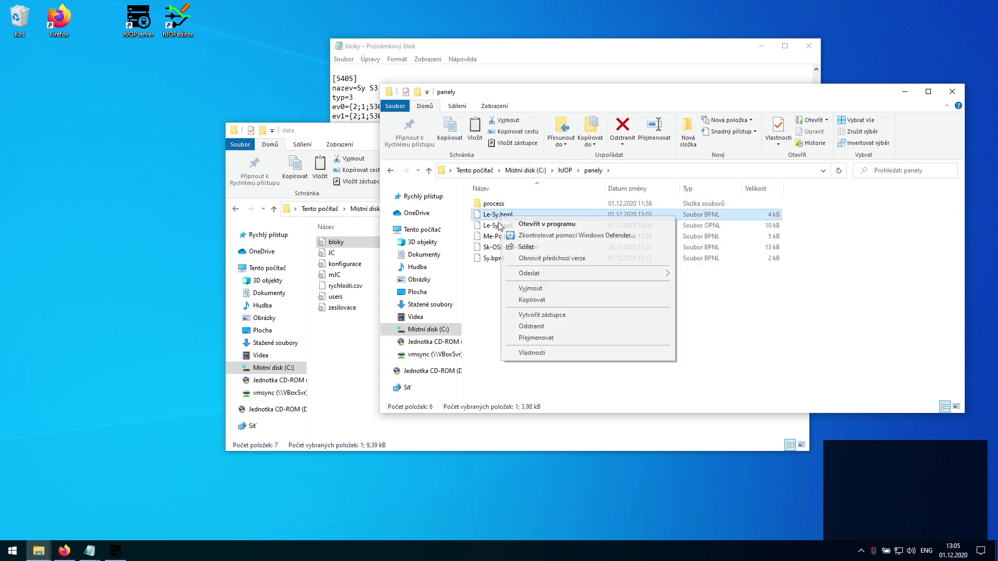
pyautogui.click(526, 352)
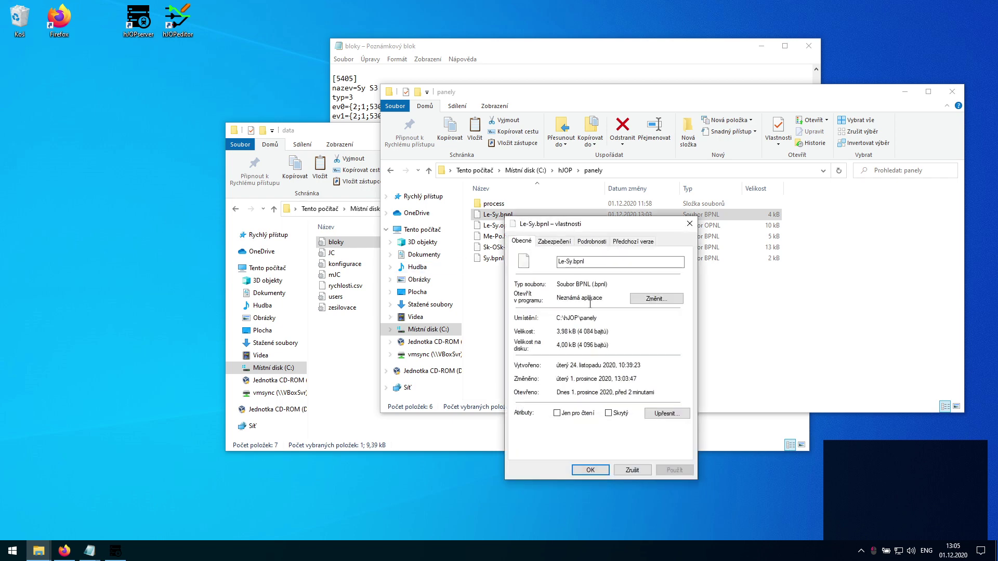
# Step: Associate .bpnl files with the hJOPeditor application from the C:\hJOP\editor folder
pyautogui.click(638, 300)
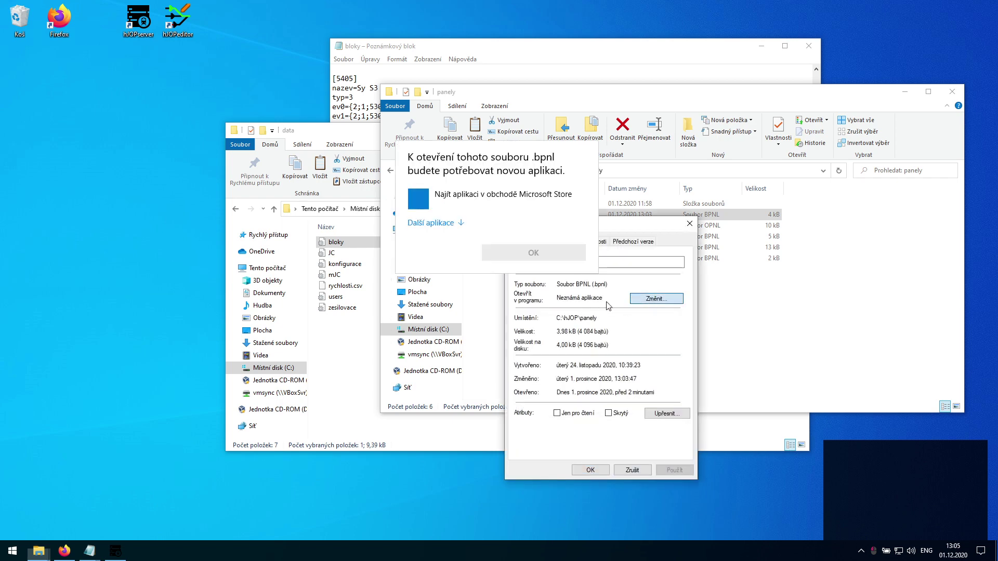
pyautogui.click(431, 223)
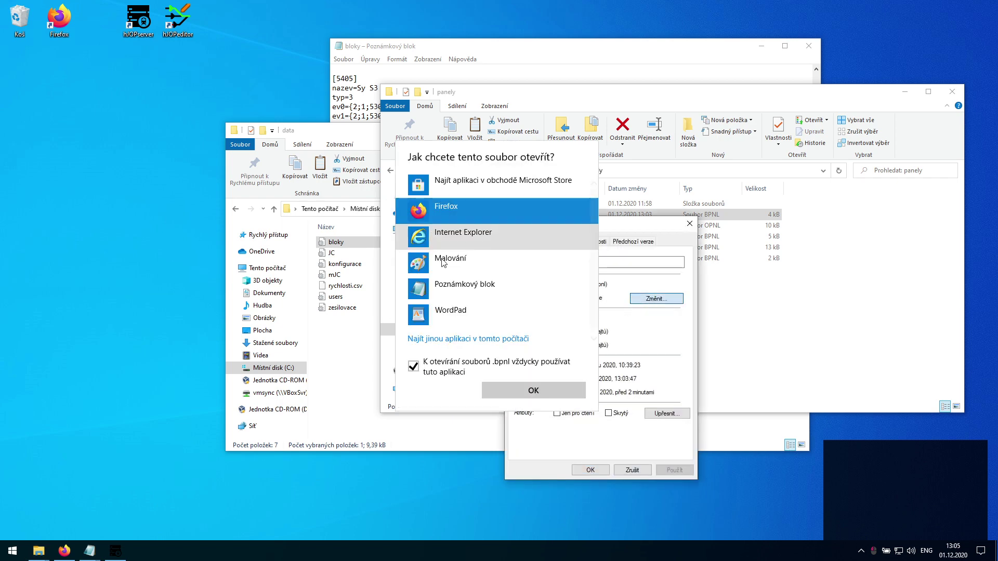
pyautogui.click(474, 338)
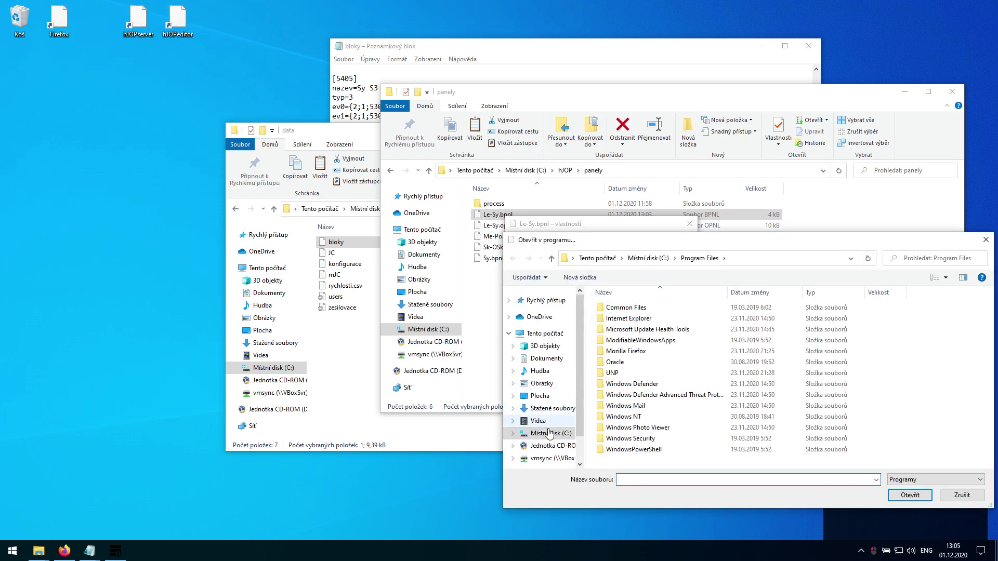
pyautogui.click(551, 433)
pyautogui.doubleClick(613, 307)
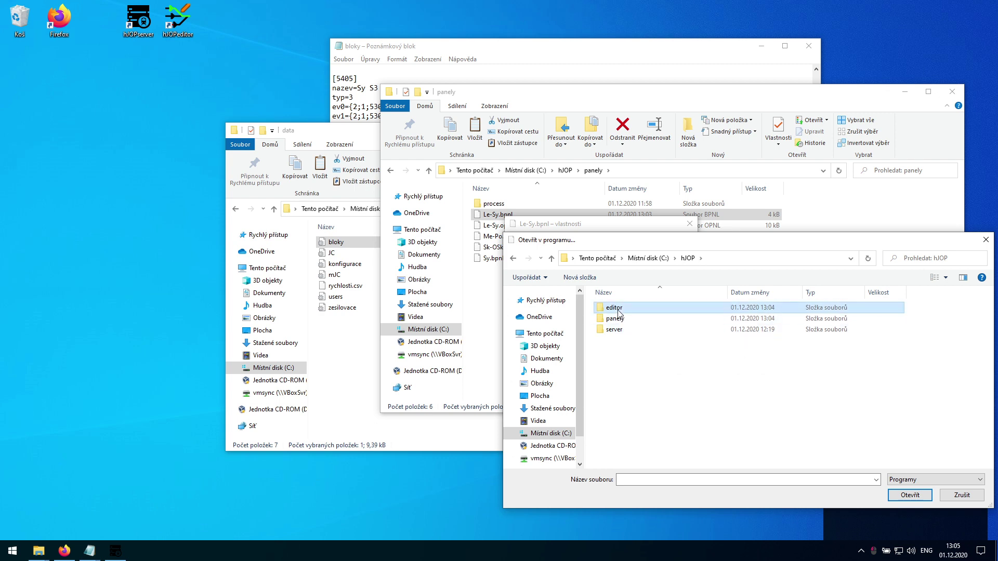
pyautogui.doubleClick(616, 308)
pyautogui.doubleClick(632, 308)
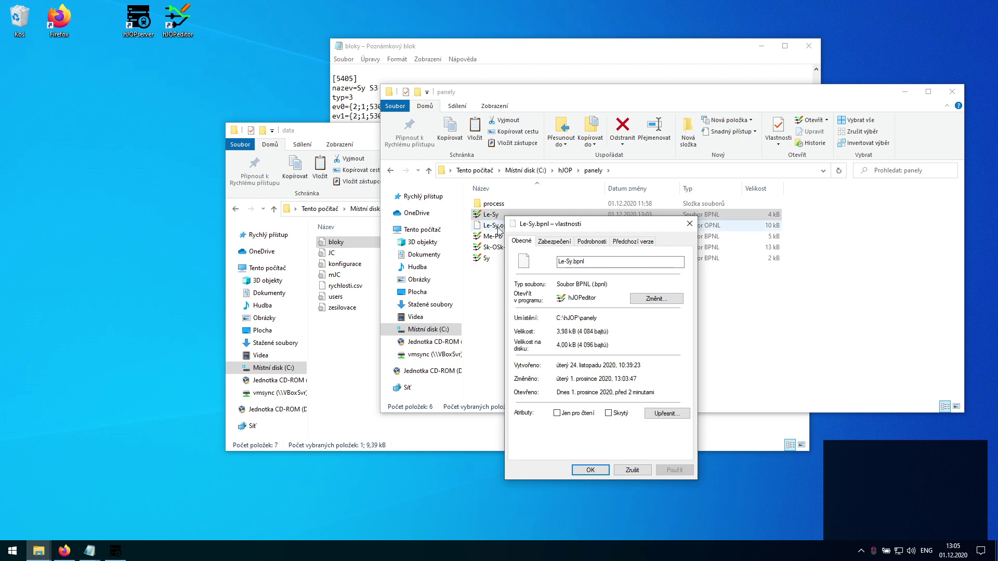
pyautogui.click(591, 471)
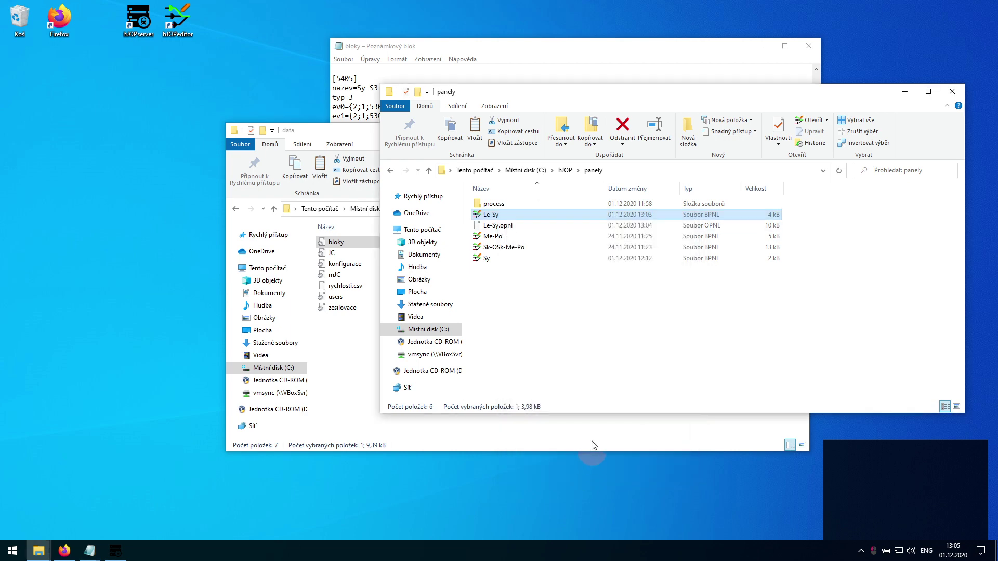
# Step: Associate .opnl files with hJOPeditor through the properties of Le-Sy.opnl
pyautogui.click(522, 226)
pyautogui.rightClick(525, 226)
pyautogui.click(561, 363)
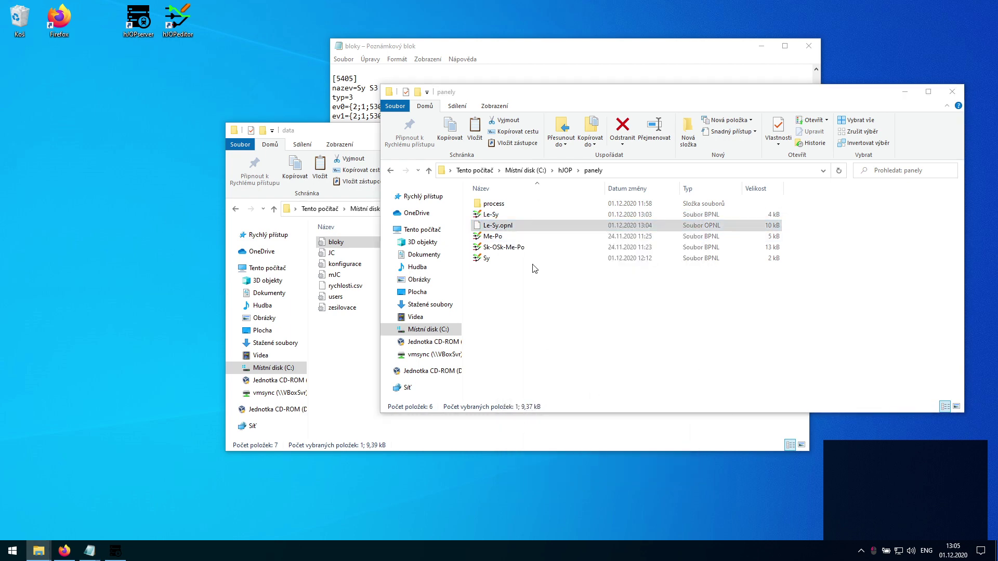
pyautogui.click(667, 313)
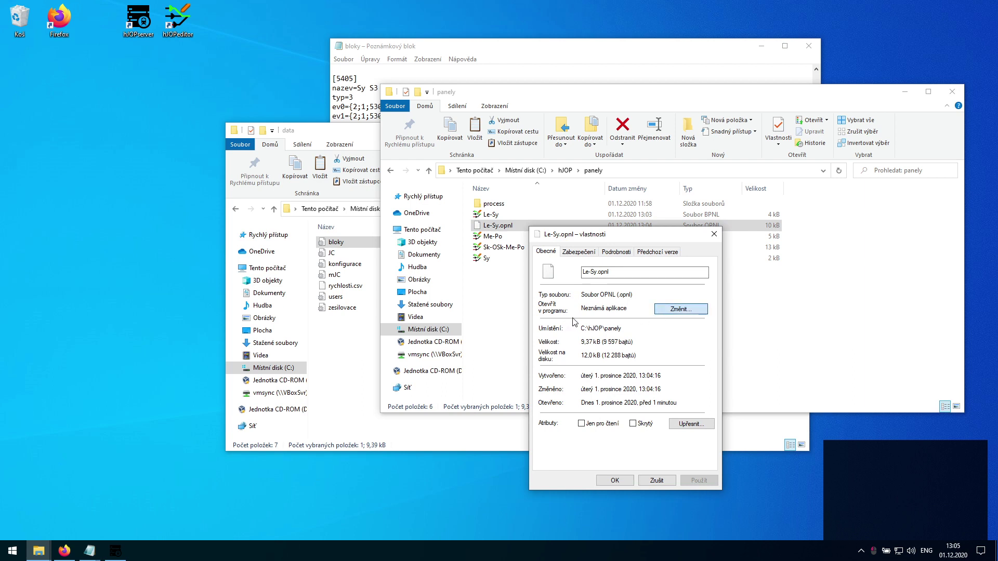
pyautogui.click(462, 202)
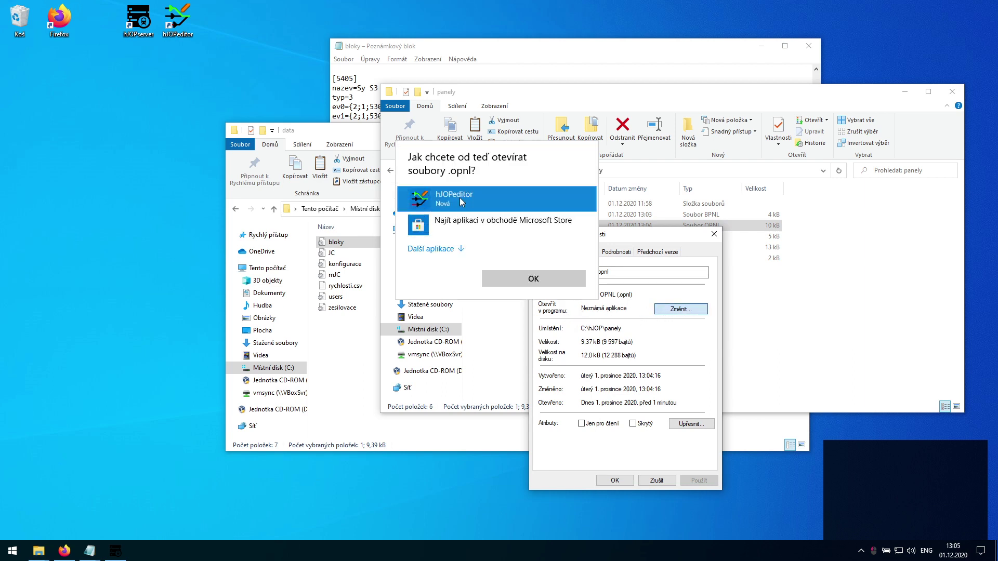
pyautogui.click(533, 278)
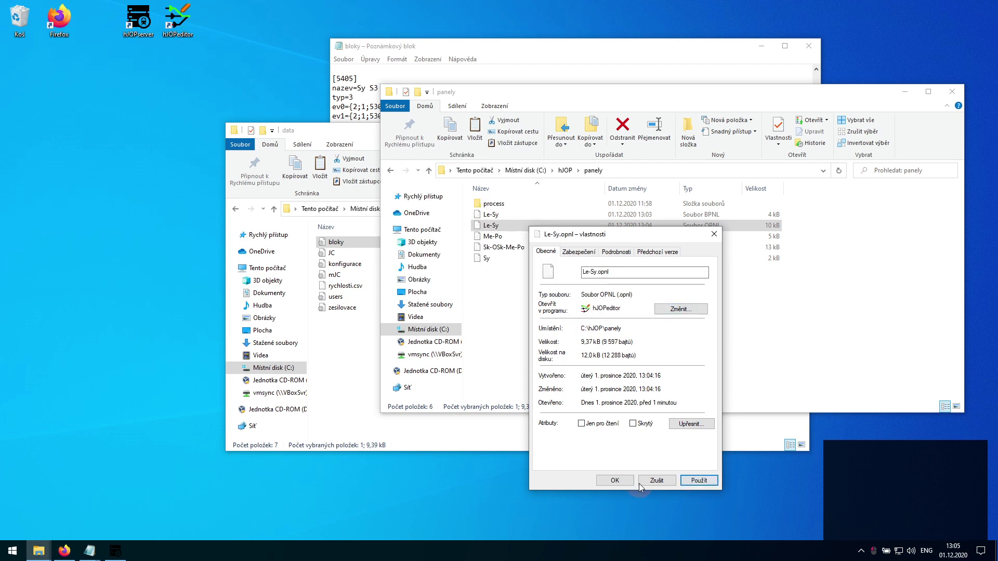
pyautogui.click(616, 481)
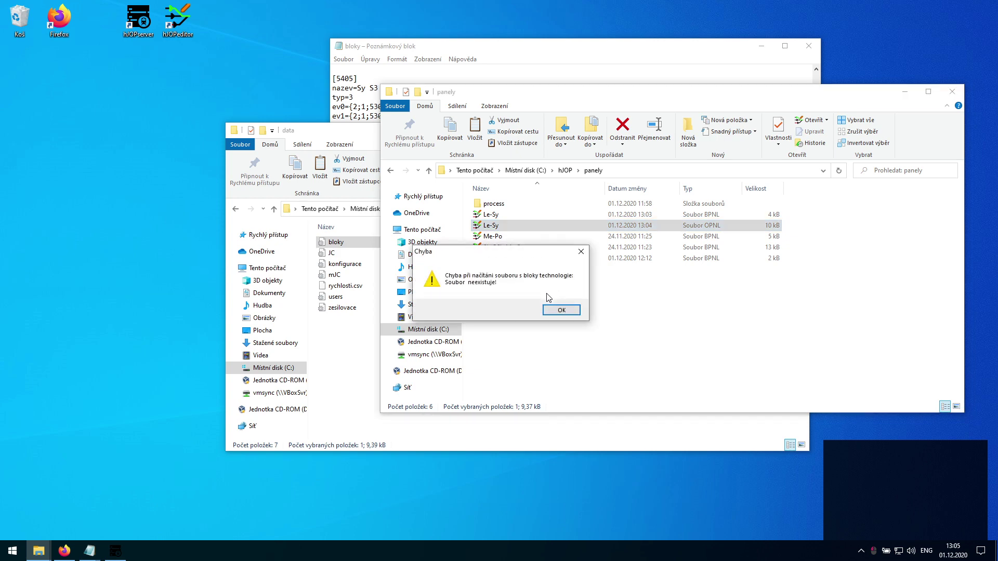
# Step: Open Le-Sy.opnl in hJOPeditor and set its technology block file to bloky from the hJOP server data folder
pyautogui.click(562, 311)
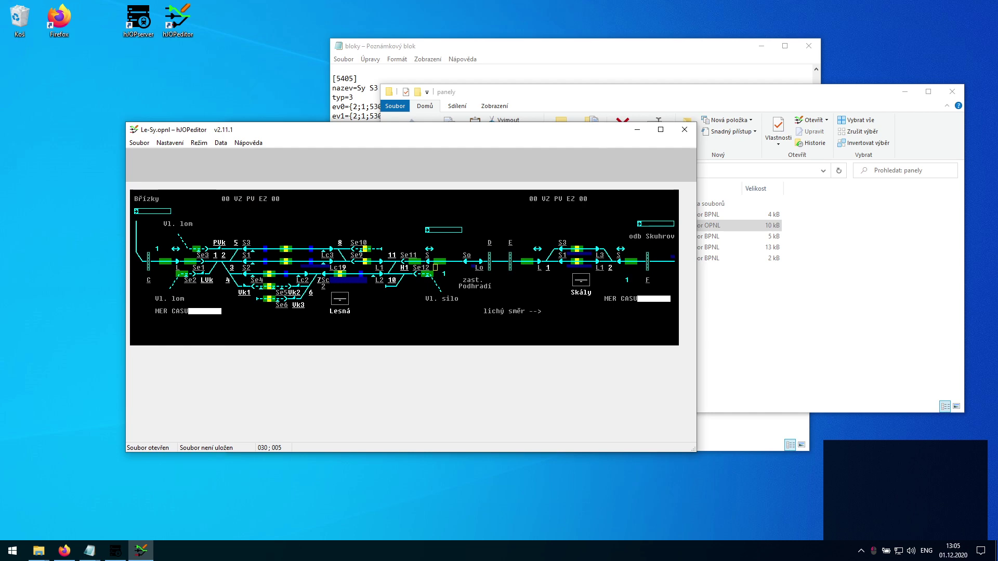
pyautogui.click(170, 143)
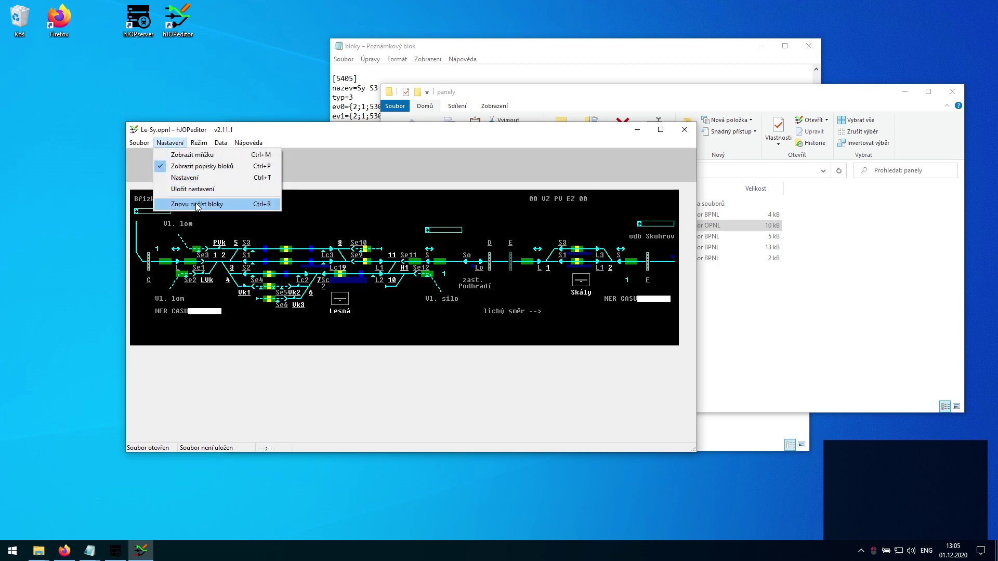
pyautogui.click(186, 178)
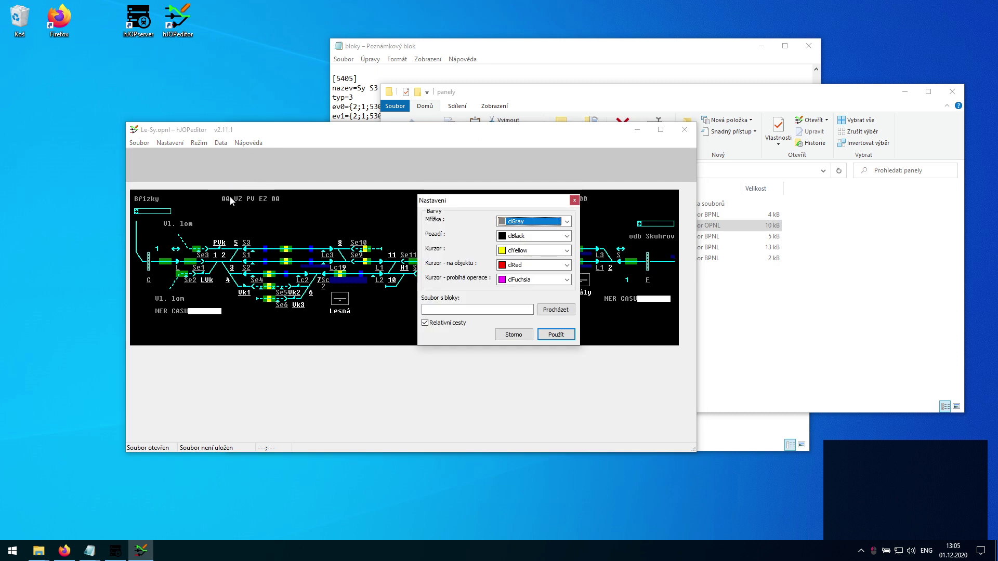
pyautogui.click(458, 308)
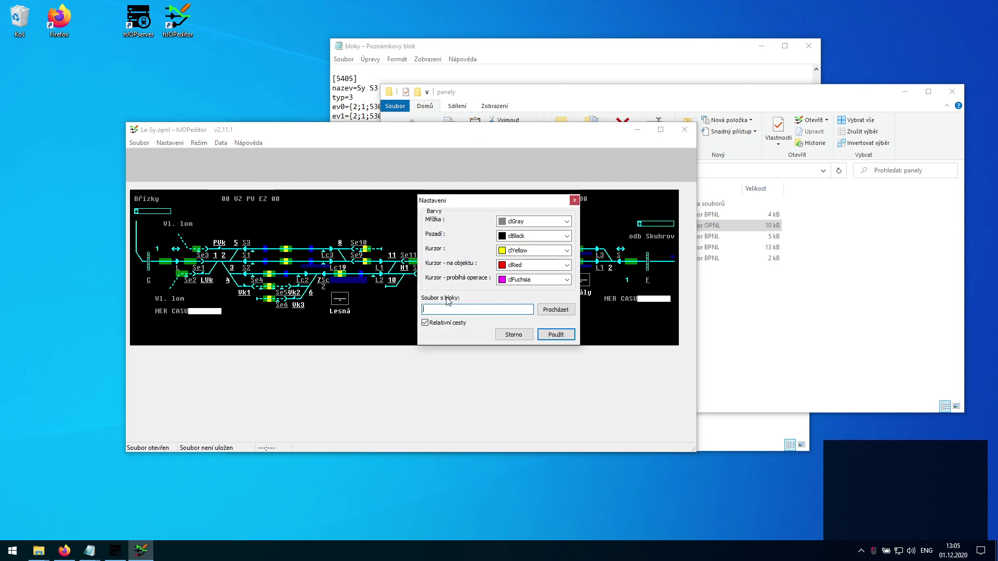
pyautogui.click(551, 311)
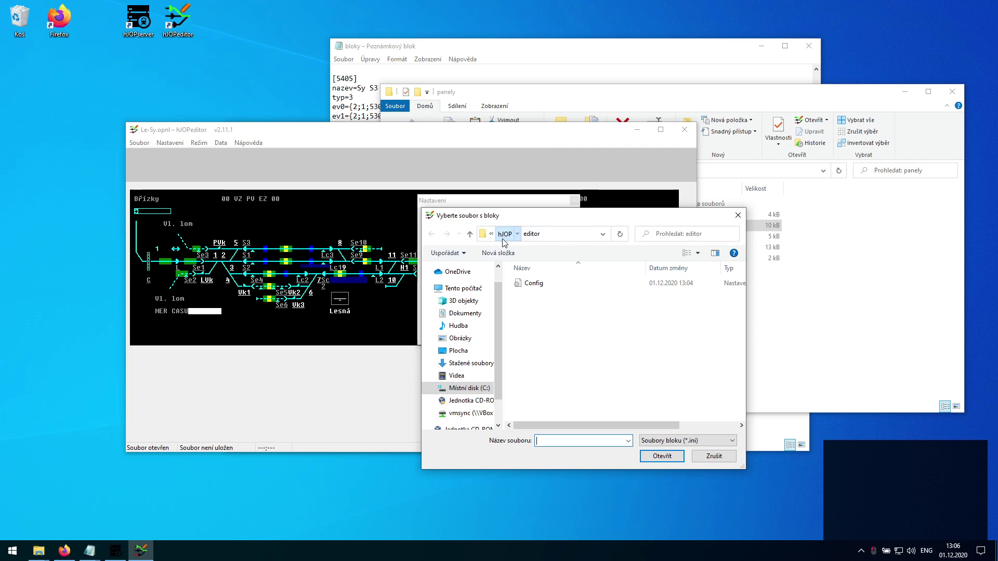
pyautogui.click(503, 239)
pyautogui.doubleClick(538, 306)
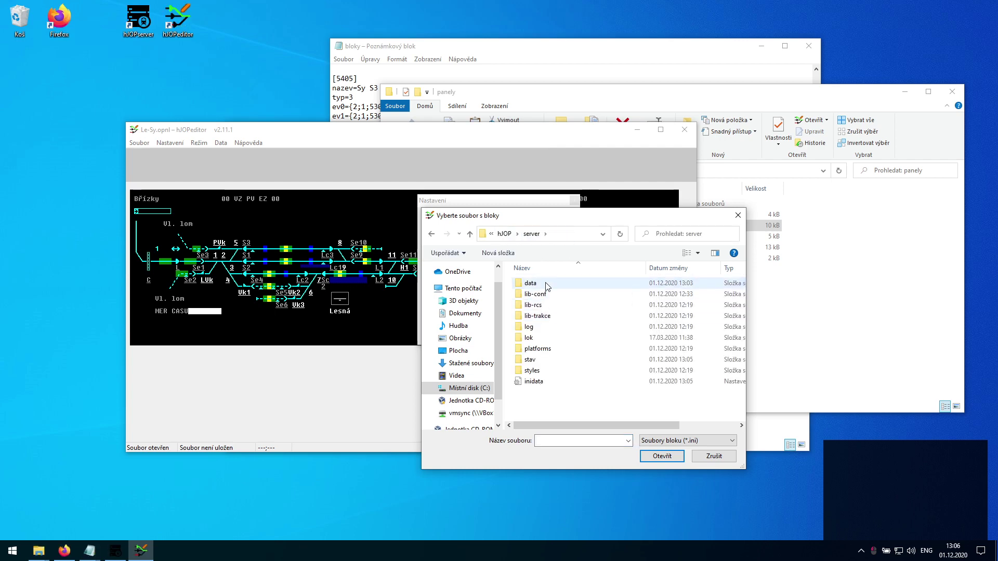
pyautogui.doubleClick(546, 285)
pyautogui.doubleClick(539, 285)
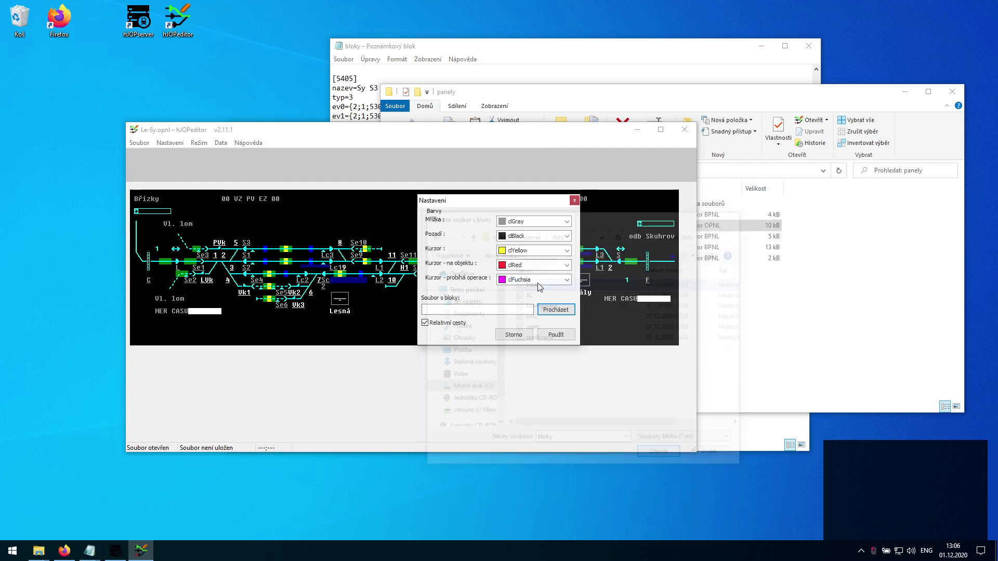
pyautogui.click(552, 334)
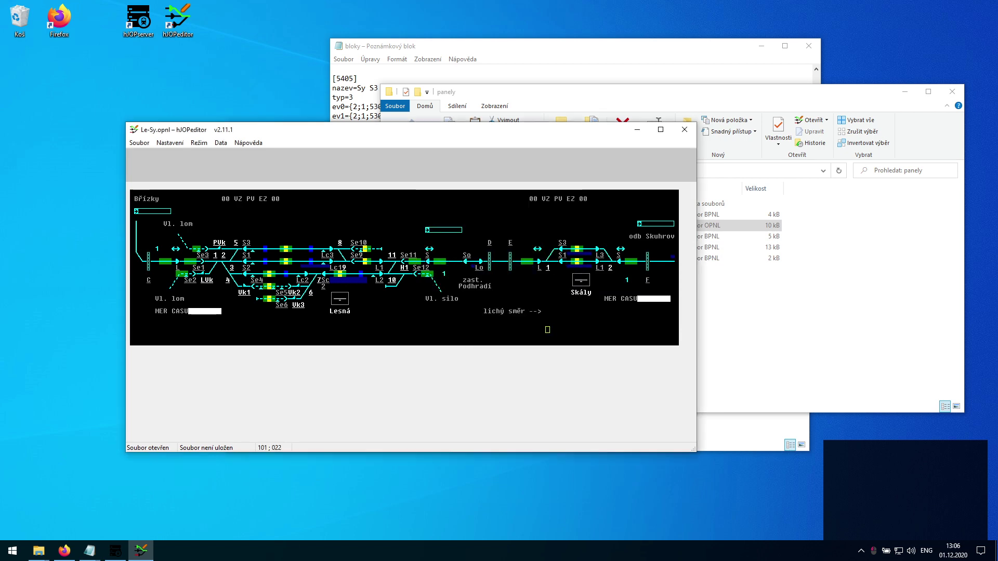
# Step: Reload the technology blocks from the chosen block file
pyautogui.click(172, 143)
pyautogui.click(186, 204)
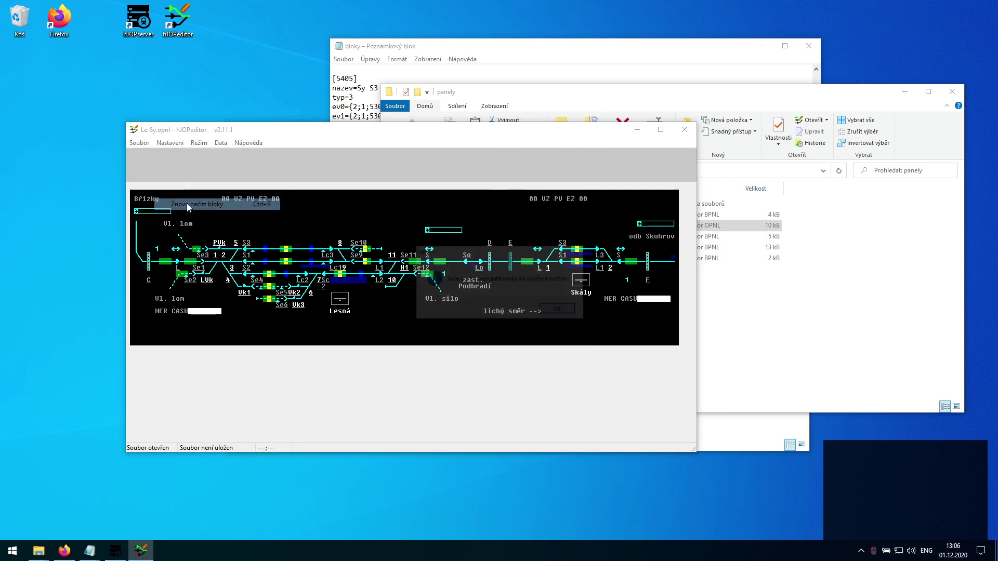
pyautogui.click(557, 309)
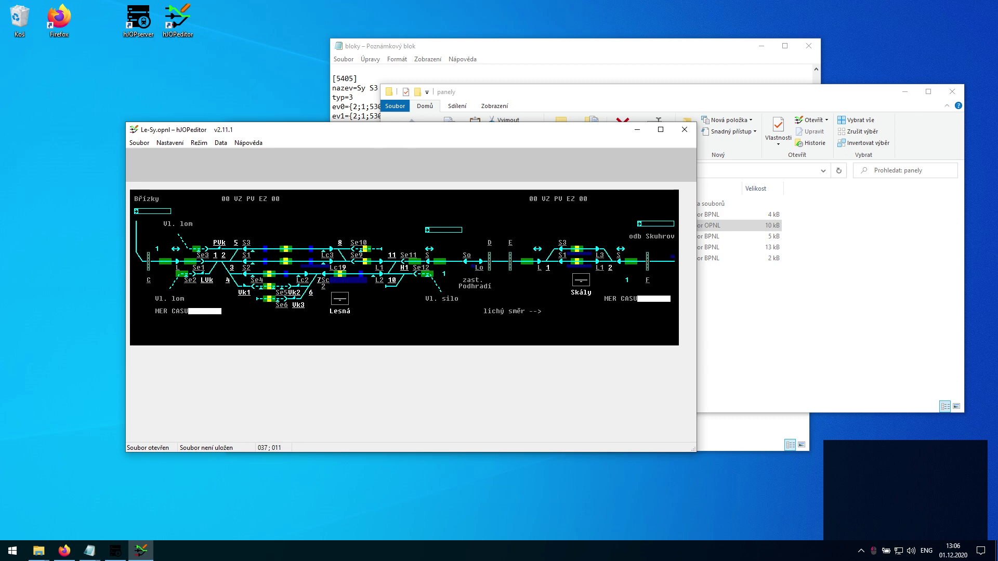
# Step: Examine the technology block choices offered for several Lesná track and turnout sections, leaving their assignments as they are
pyautogui.click(286, 262)
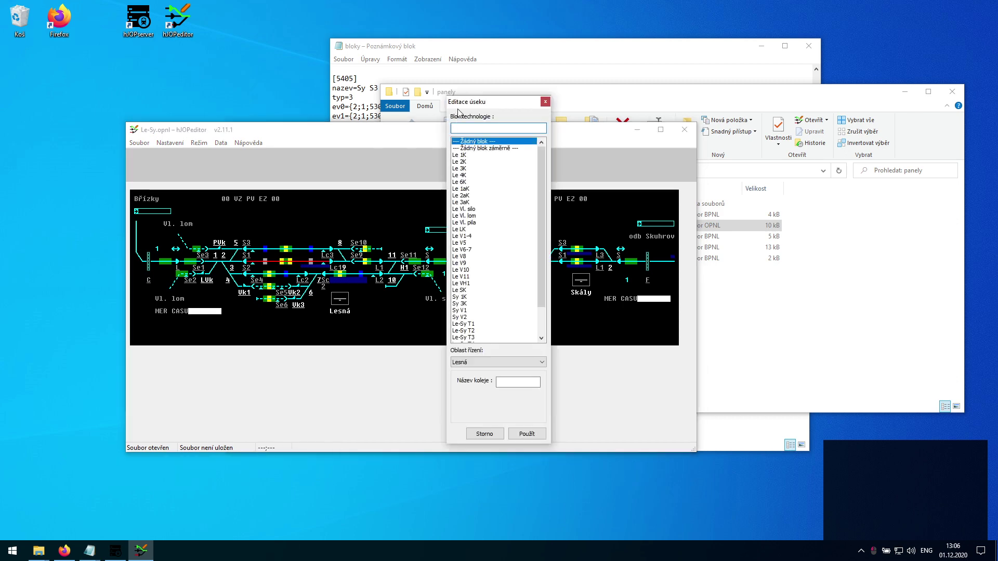
pyautogui.moveTo(458, 111); pyautogui.dragTo(699, 163)
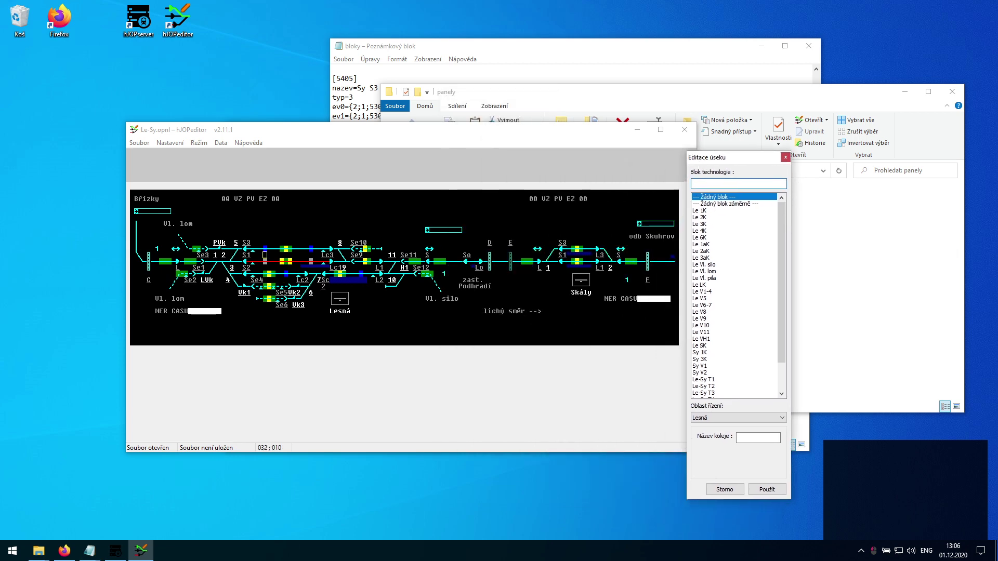
pyautogui.click(269, 249)
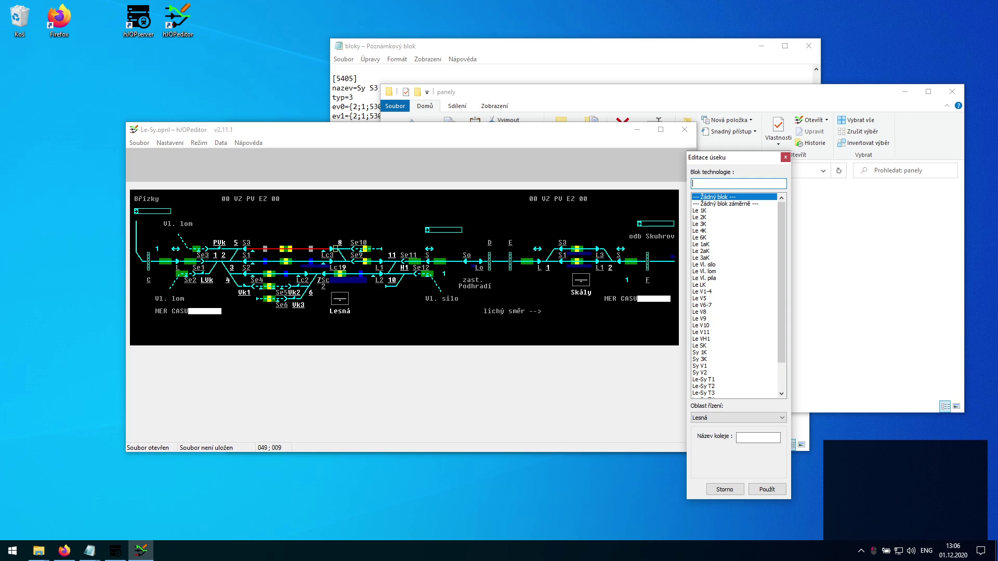
pyautogui.click(336, 248)
pyautogui.click(348, 261)
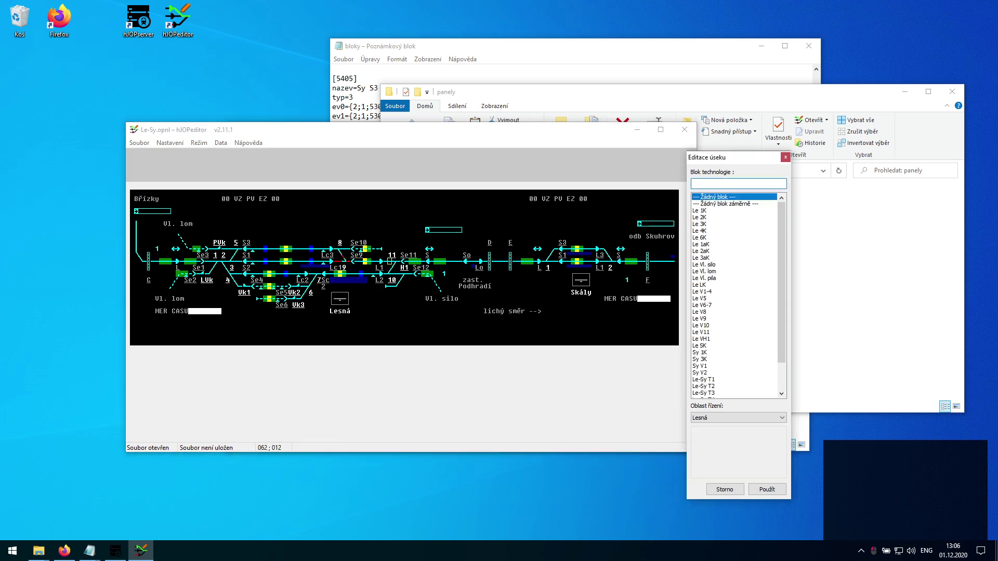
pyautogui.click(385, 261)
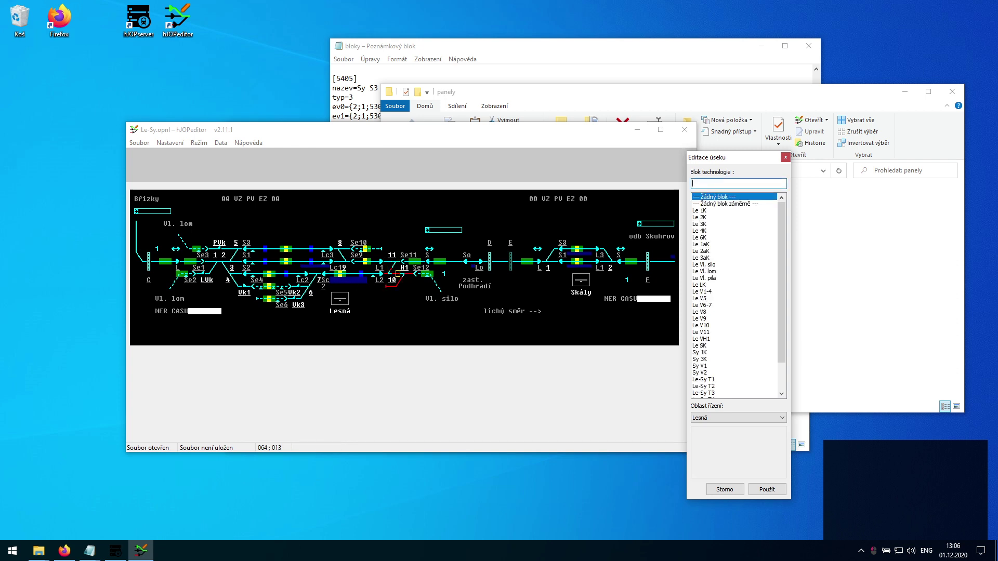
pyautogui.click(785, 157)
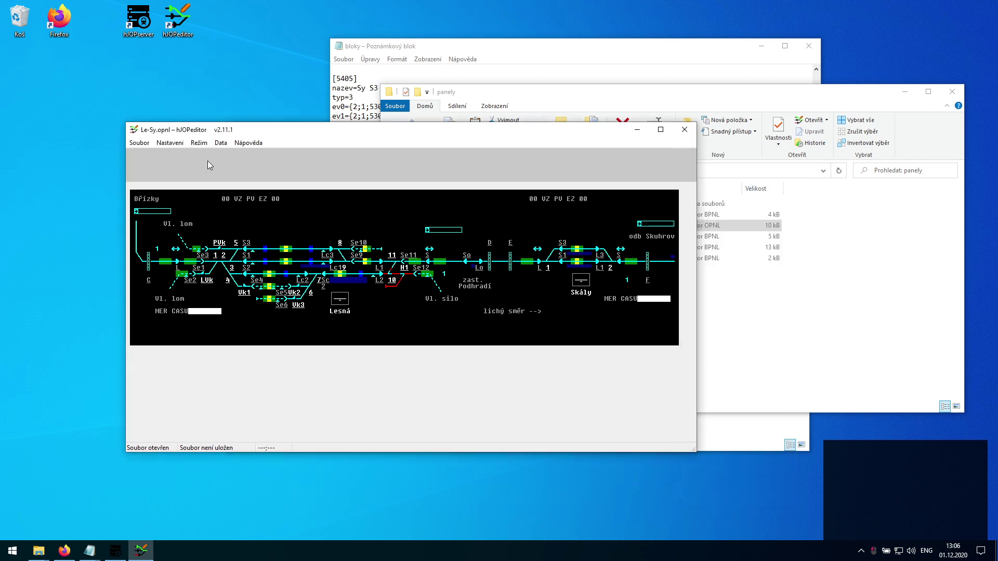
# Step: Open the bitmap panel file Le-Sy.bpnl from the hJOP panely folder, discarding the unsaved changes to the current project
pyautogui.click(140, 142)
pyautogui.click(158, 172)
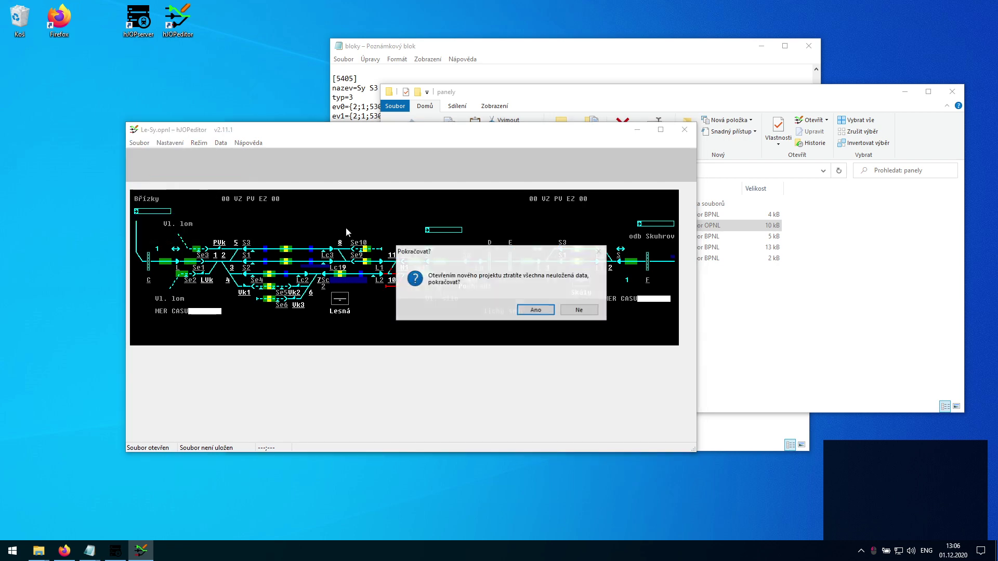
pyautogui.click(534, 311)
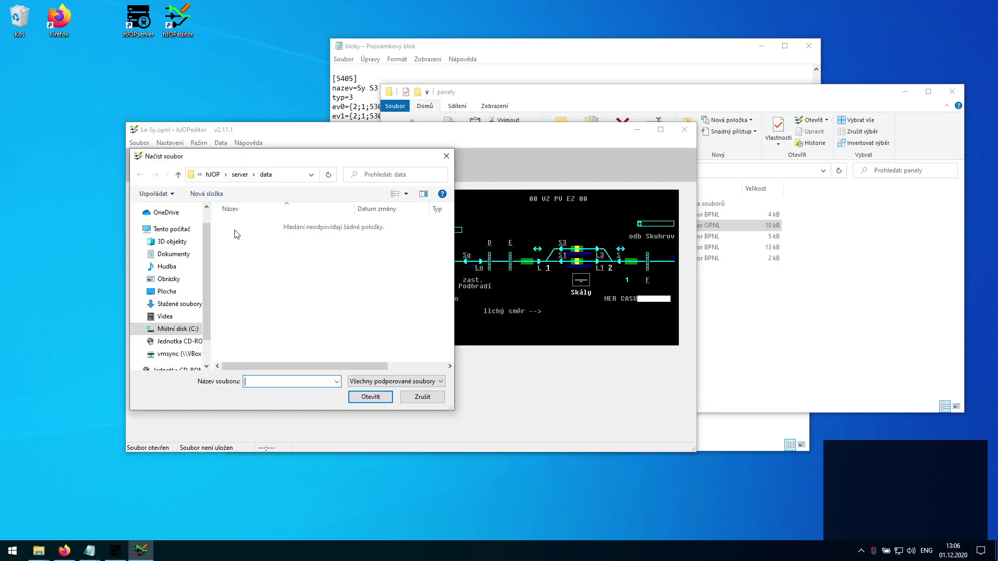
pyautogui.click(240, 175)
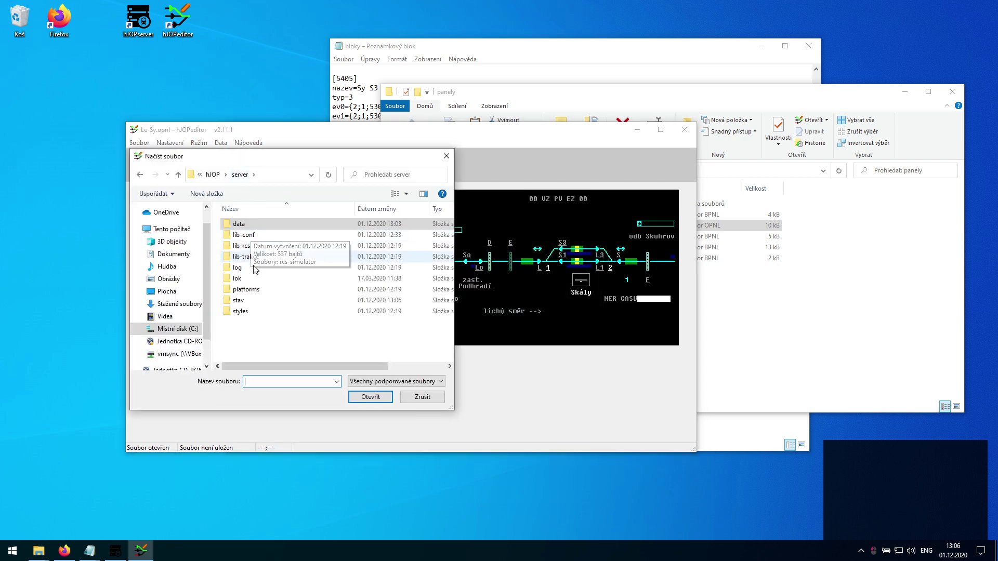
pyautogui.click(213, 175)
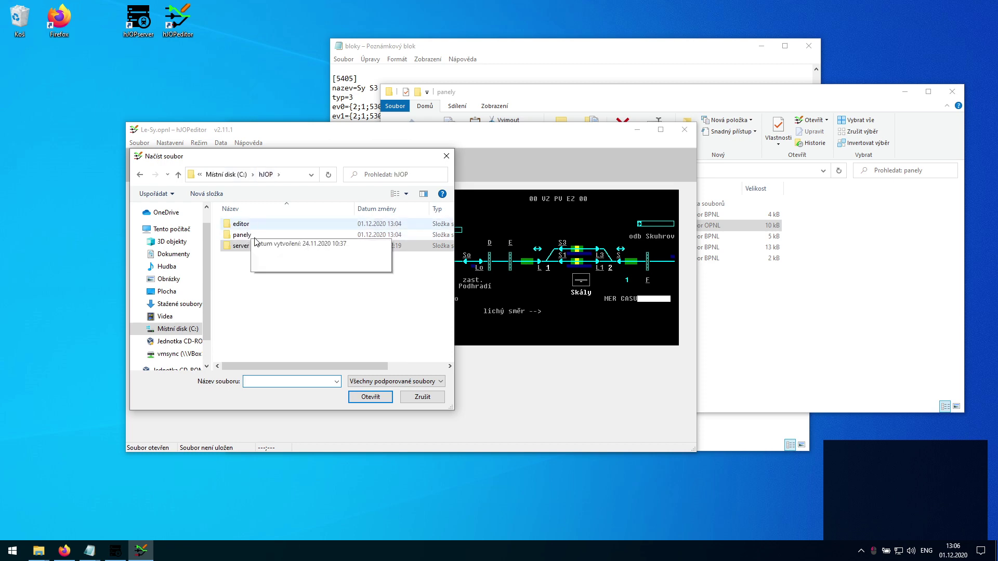
pyautogui.doubleClick(251, 234)
pyautogui.click(274, 239)
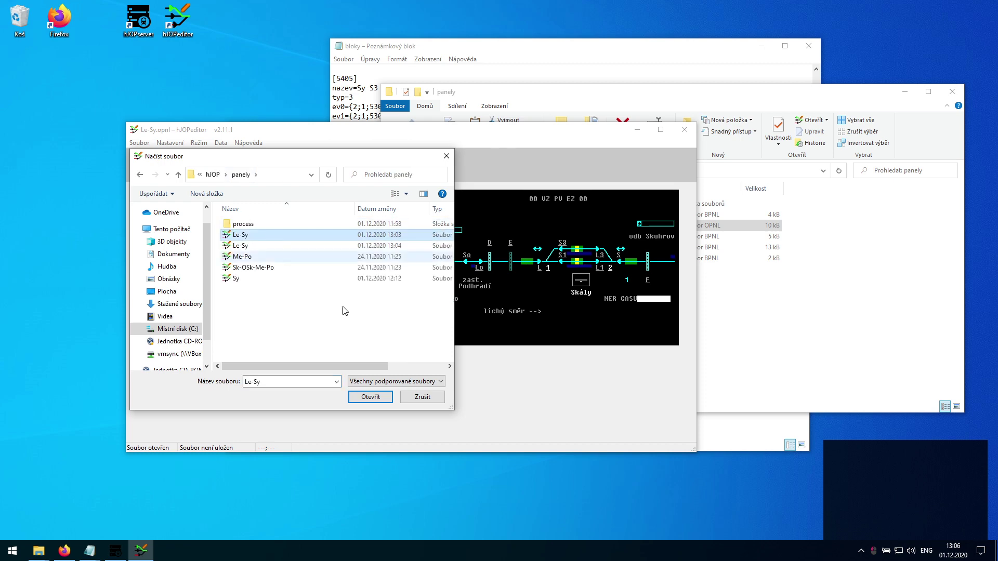
pyautogui.moveTo(454, 397); pyautogui.dragTo(572, 399)
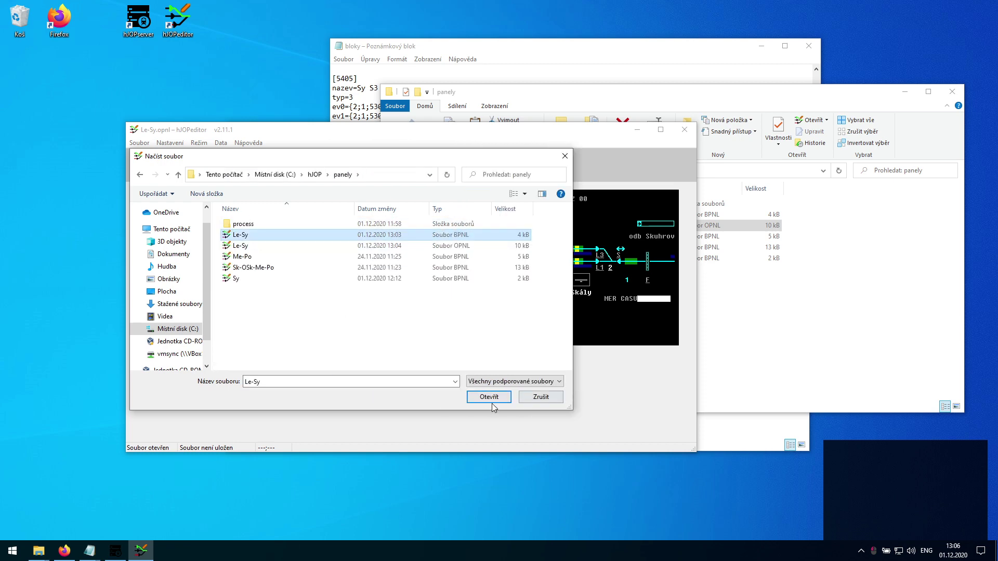
pyautogui.click(491, 401)
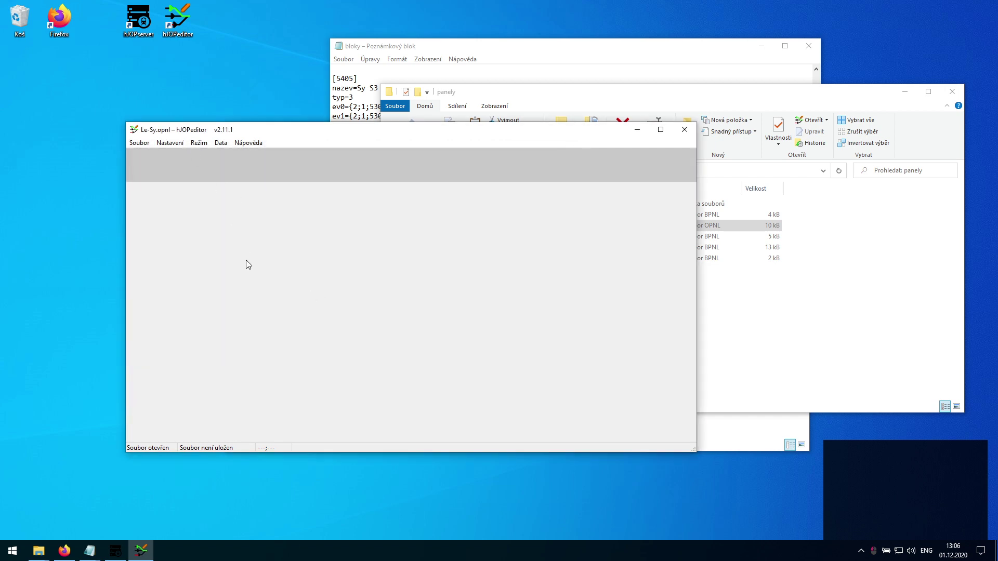
# Step: Adjust the section separator at Lesná turnout 10 in the bitmap panel, return to track drawing mode and save Le-Sy.bpnl
pyautogui.click(198, 143)
pyautogui.click(195, 165)
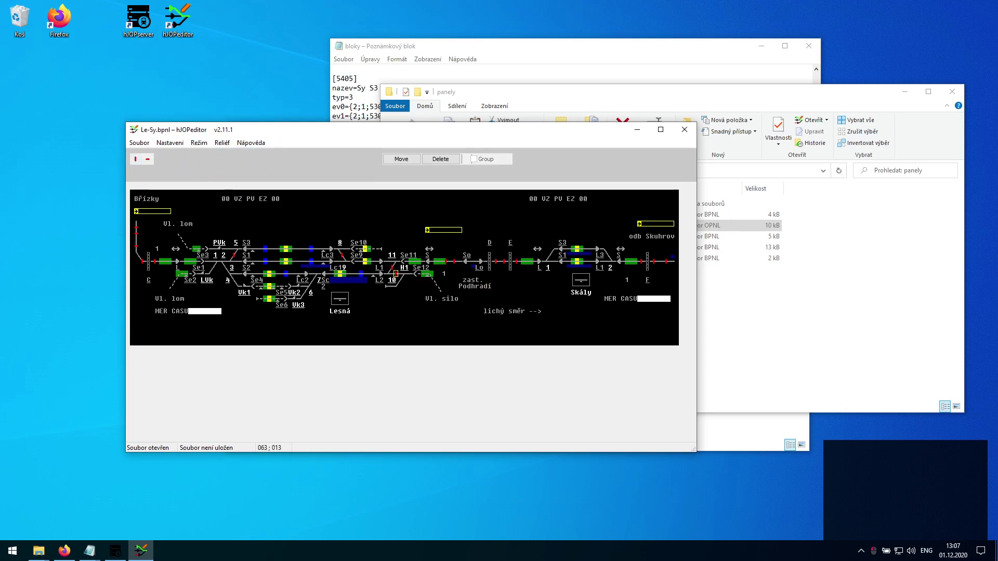
pyautogui.click(198, 143)
pyautogui.click(208, 156)
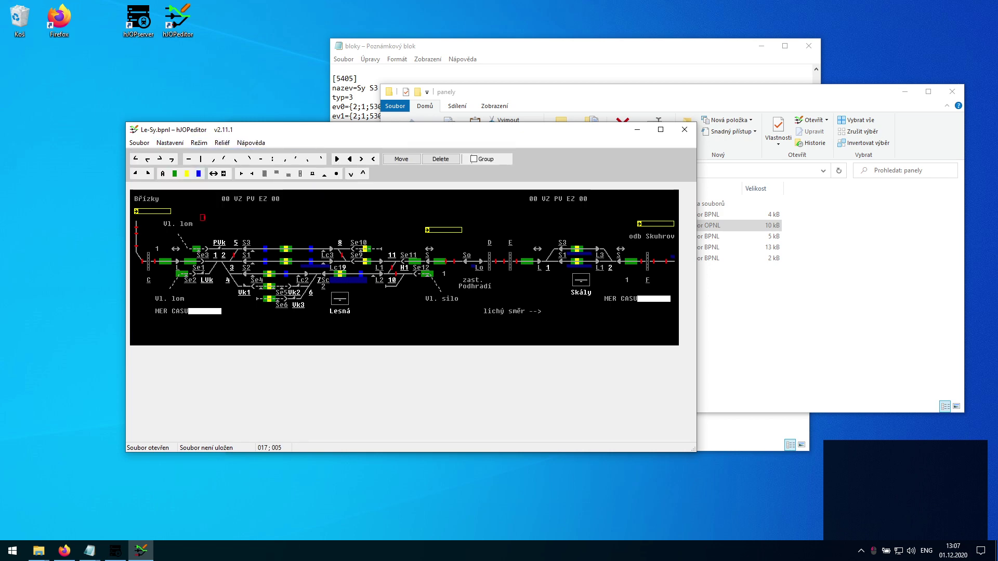
pyautogui.press('Escape')
pyautogui.hotkey('ctrl', 's')
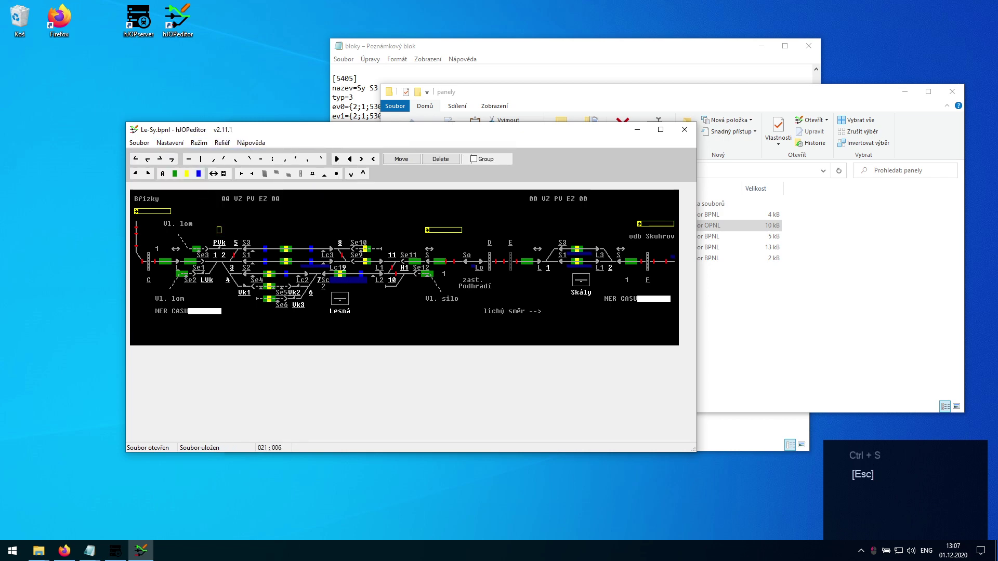
# Step: Convert the bitmap panel to block mode and save it as Le-Sy.opnl in the panely folder, replacing the existing file
pyautogui.click(198, 143)
pyautogui.click(223, 178)
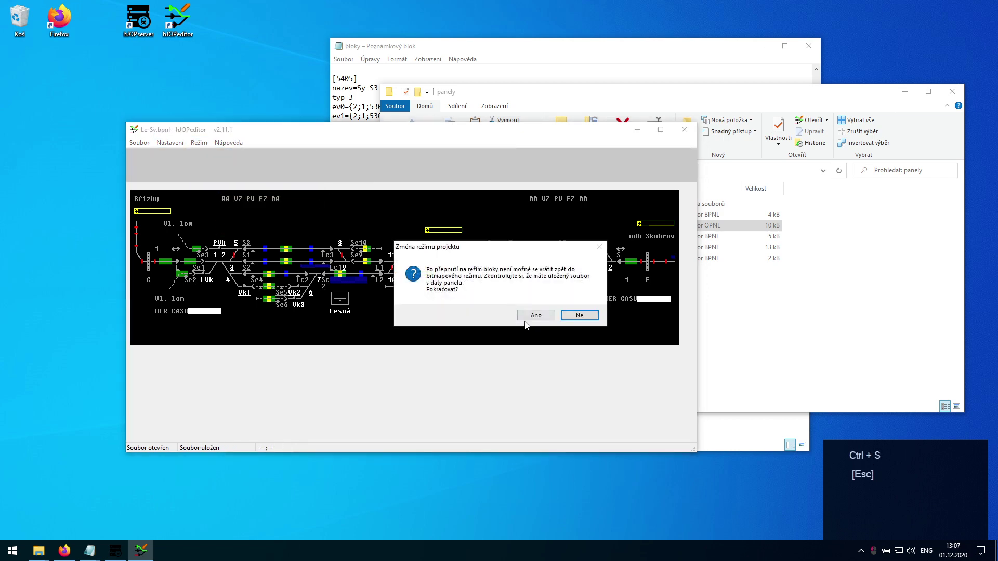
pyautogui.click(535, 316)
pyautogui.click(397, 273)
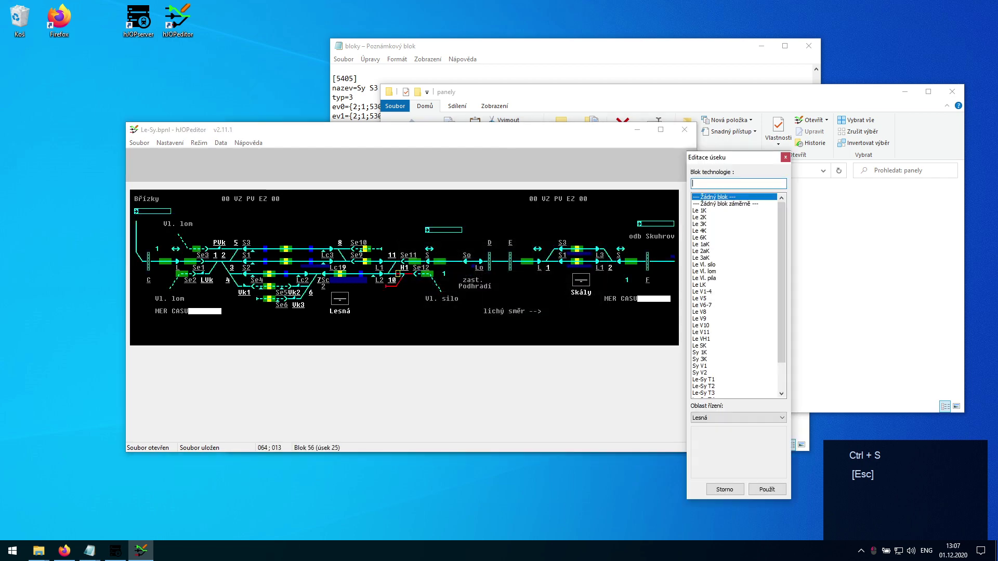
pyautogui.click(139, 142)
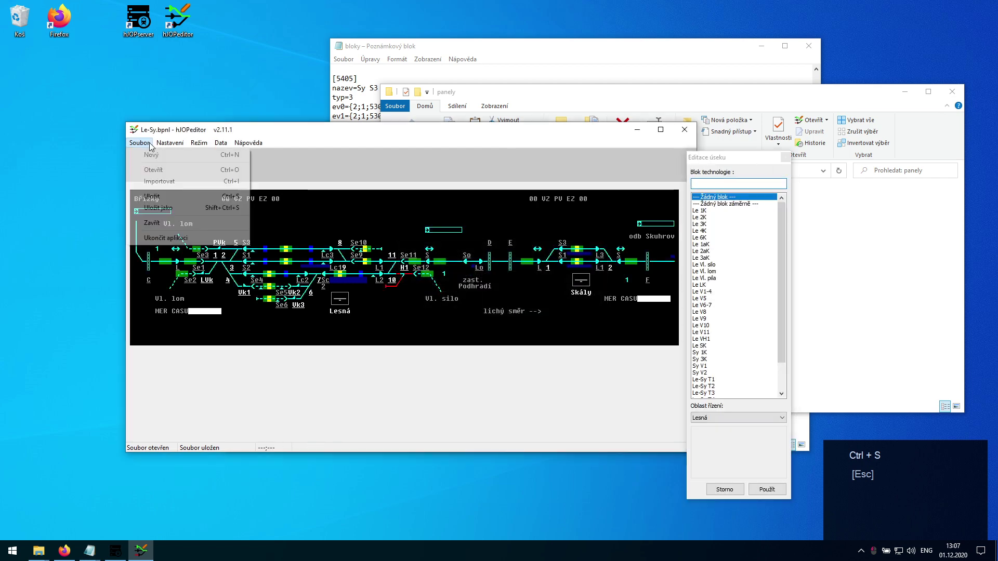
pyautogui.click(174, 208)
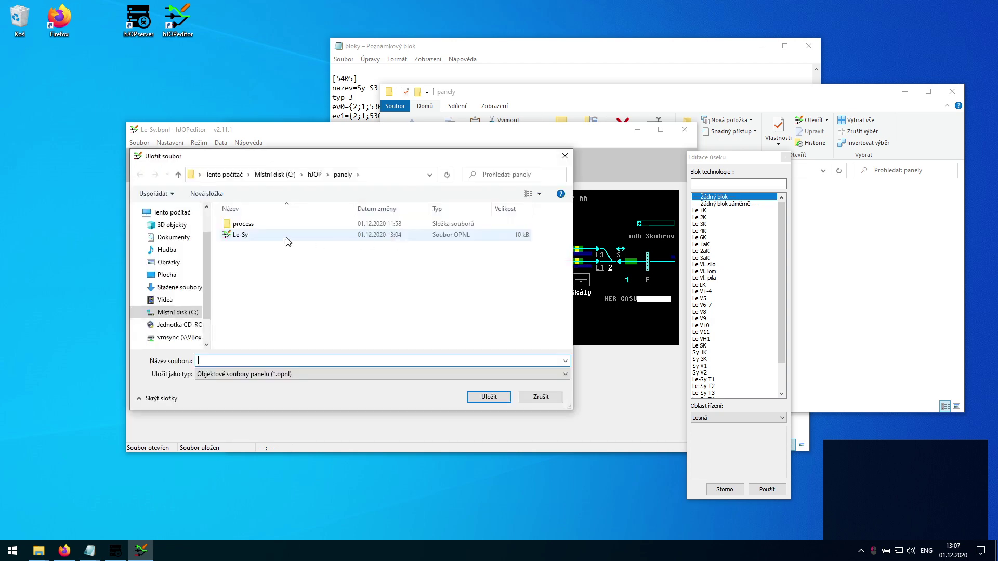
pyautogui.click(288, 237)
pyautogui.doubleClick(288, 237)
pyautogui.click(525, 277)
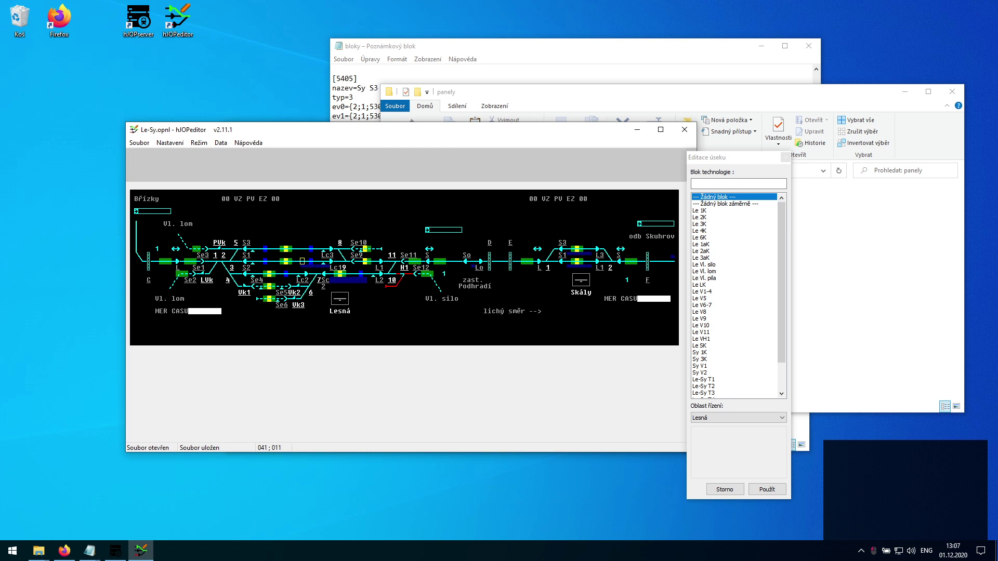
# Step: Link the Lesná track 1 section to technology block Le 1K, name the track 1 and save the panel
pyautogui.click(302, 261)
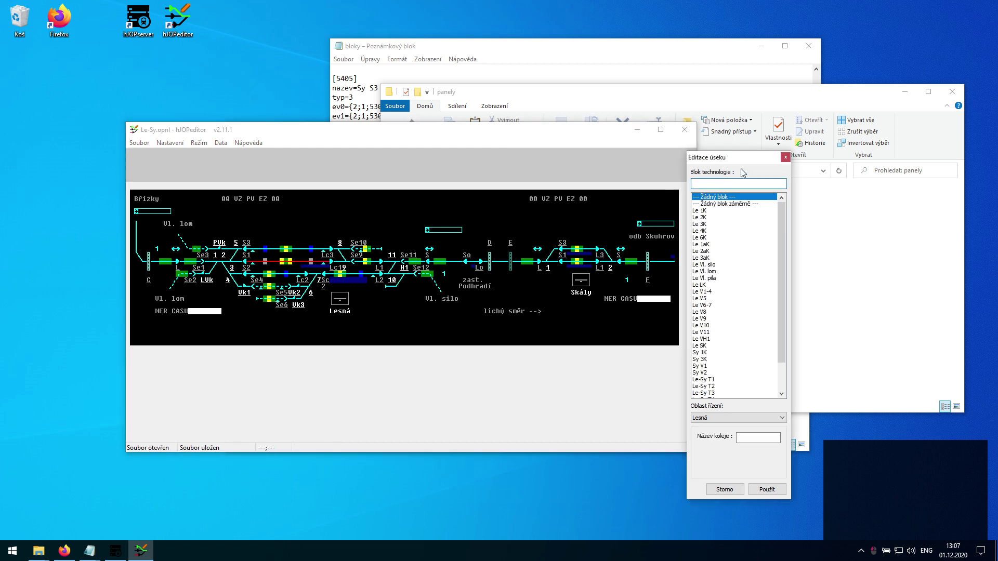
pyautogui.click(713, 210)
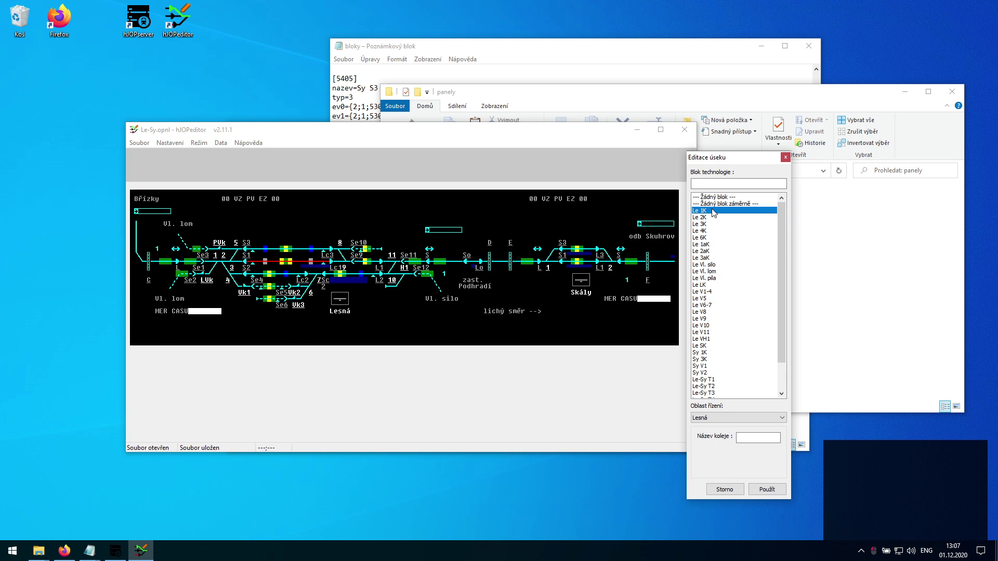
pyautogui.click(757, 439)
pyautogui.write('1')
pyautogui.press('Return')
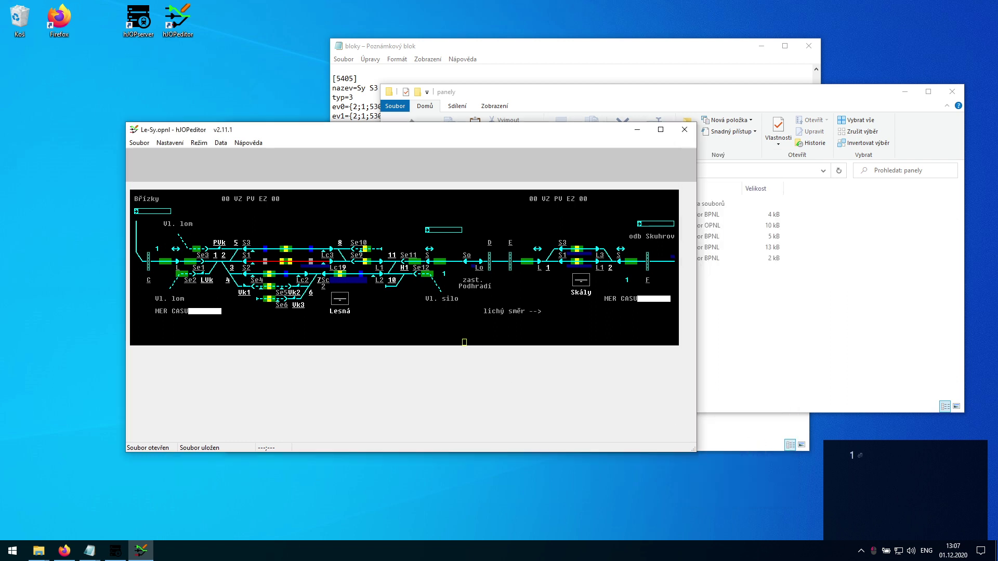
pyautogui.hotkey('ctrl', 's')
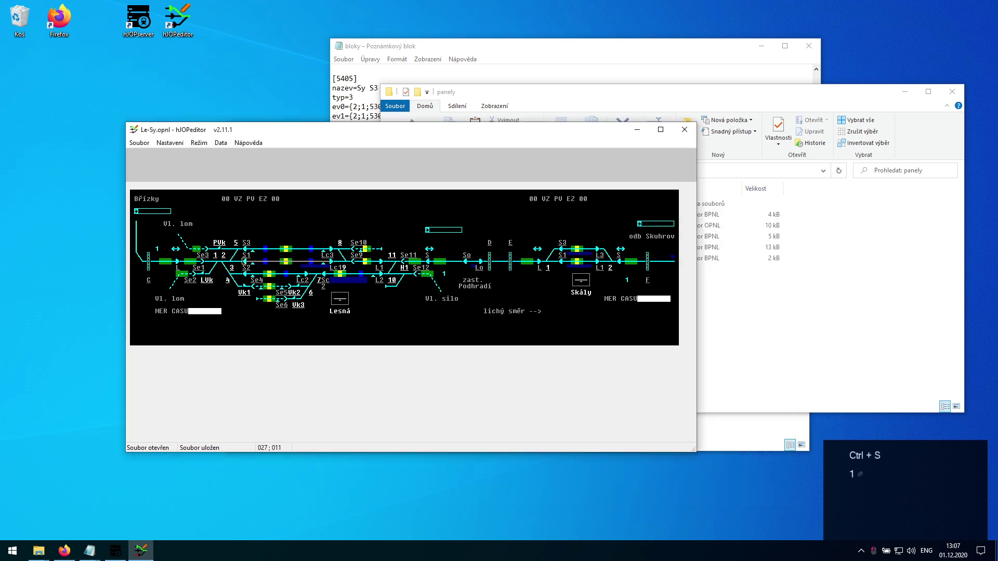
pyautogui.click(265, 261)
pyautogui.click(788, 480)
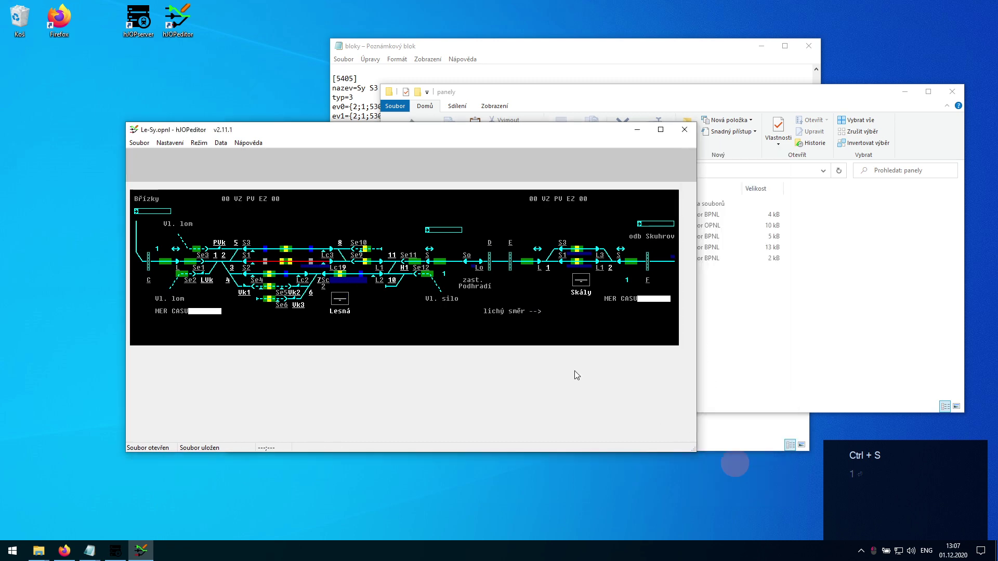
pyautogui.hotkey('ctrl', 's')
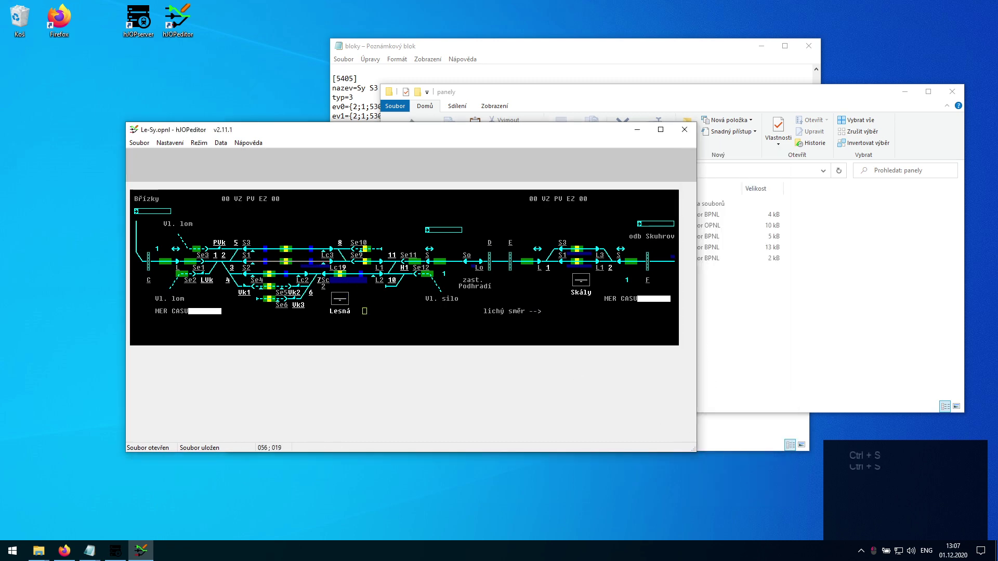
# Step: Link the Lesná track 3 section to technology block Le 3K and name the track 3
pyautogui.click(306, 248)
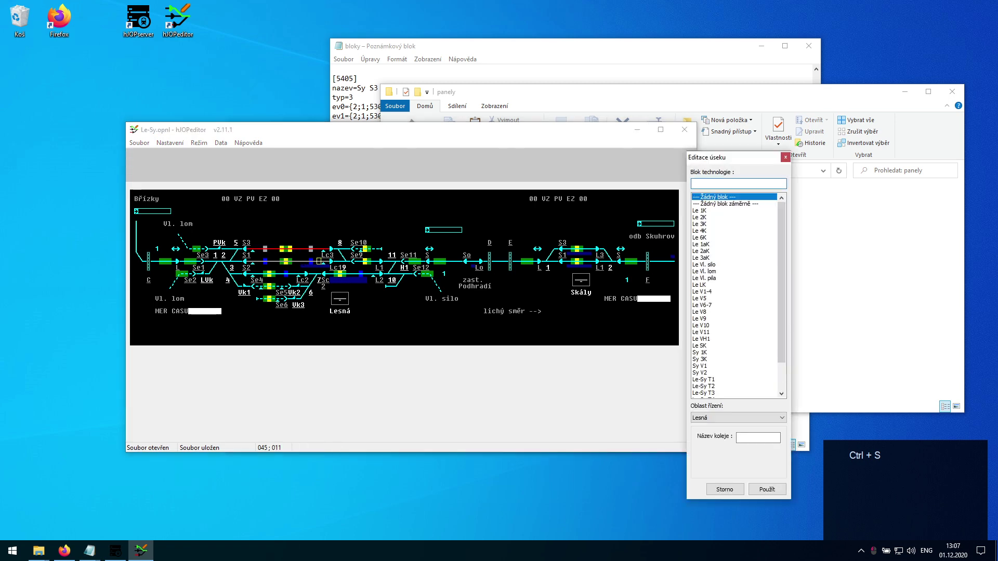
pyautogui.write('Le 3')
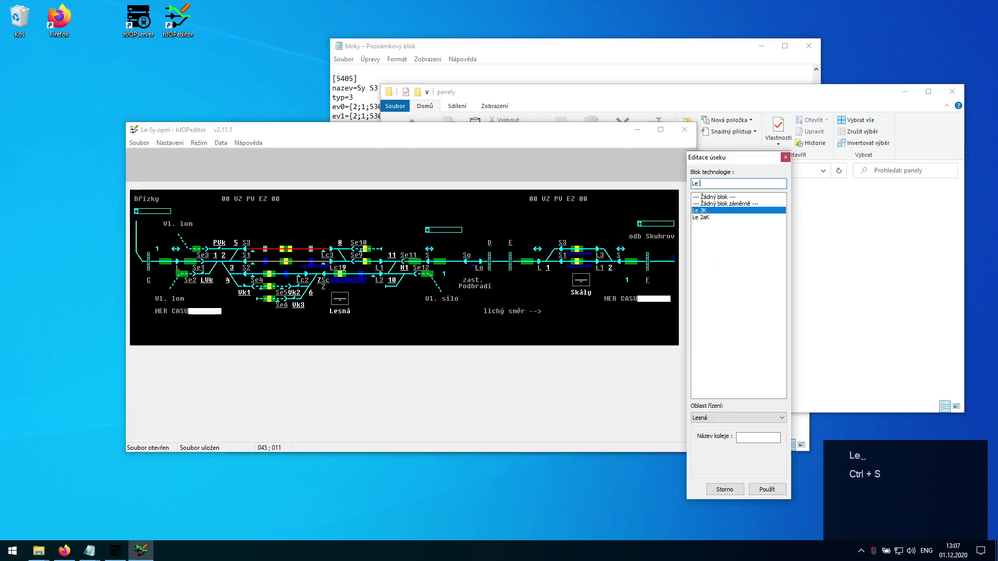
pyautogui.press('Tab')
pyautogui.write('3')
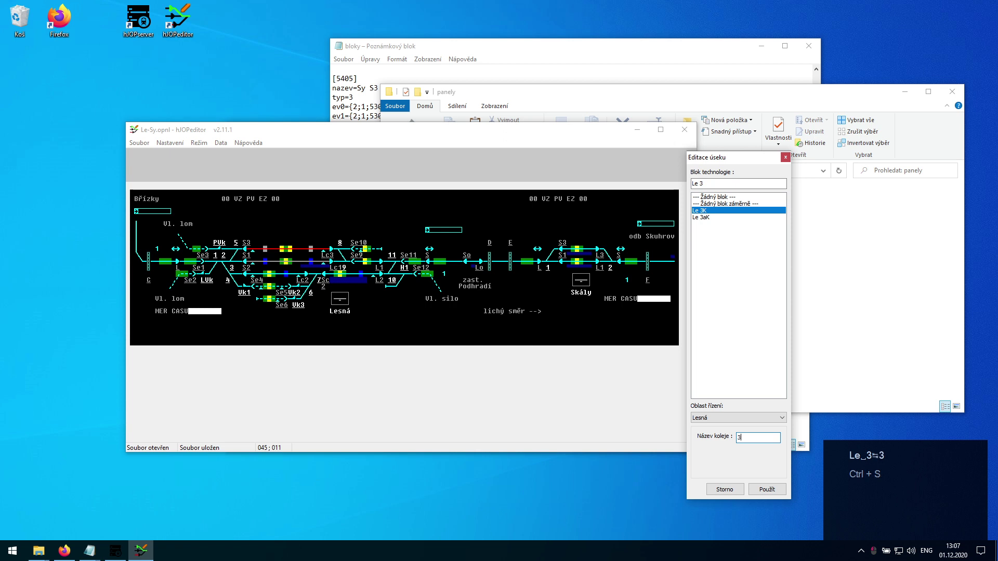
pyautogui.press('Return')
# Step: Link the Lesná track 2 section to technology block Le 2K and name the track 2
pyautogui.press('Down')
pyautogui.press('Down')
pyautogui.press('Left')
pyautogui.press('Down')
pyautogui.press('Left')
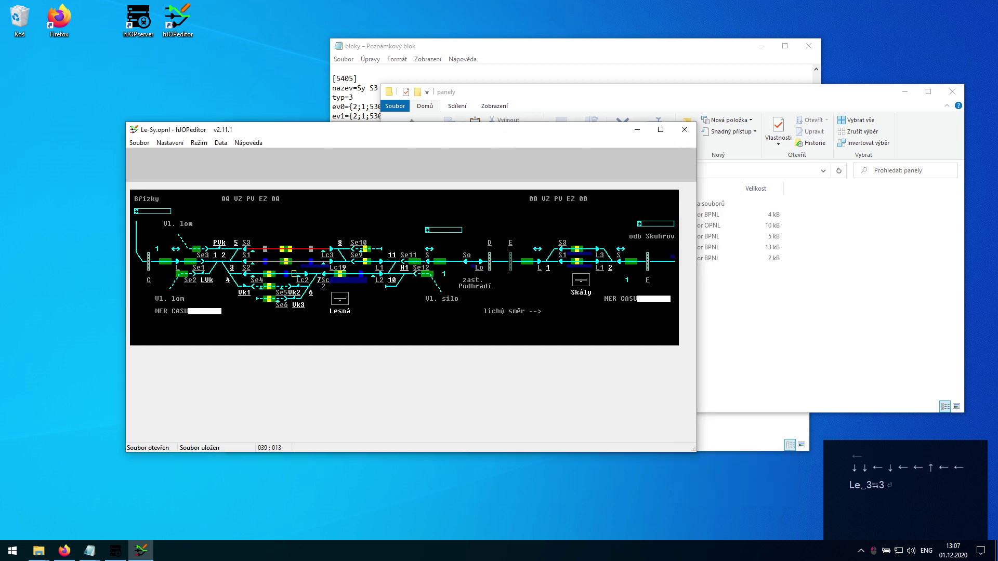
pyautogui.press('Return')
pyautogui.press('End')
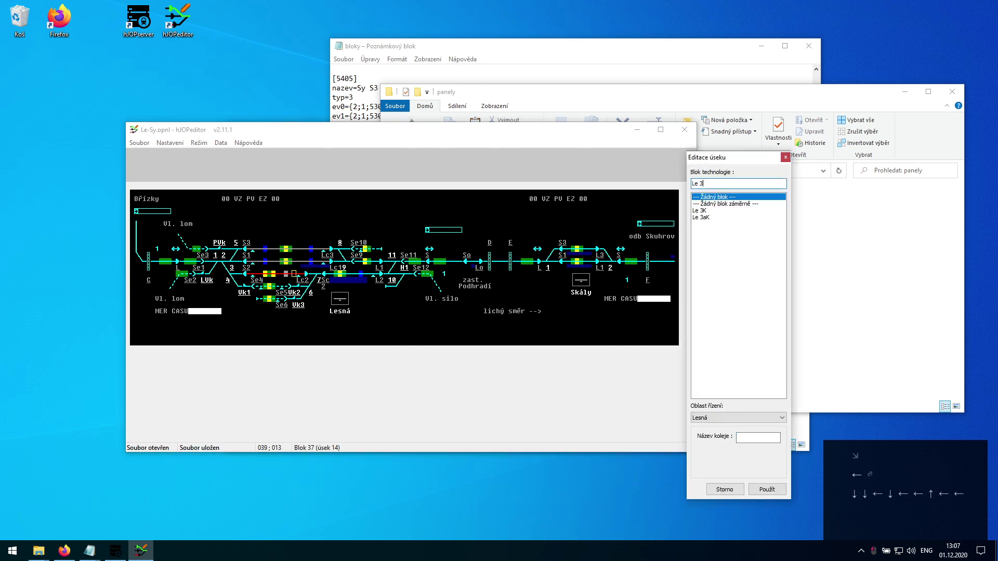
pyautogui.press('BackSpace')
pyautogui.press('Down')
pyautogui.press('Up')
pyautogui.press('BackSpace')
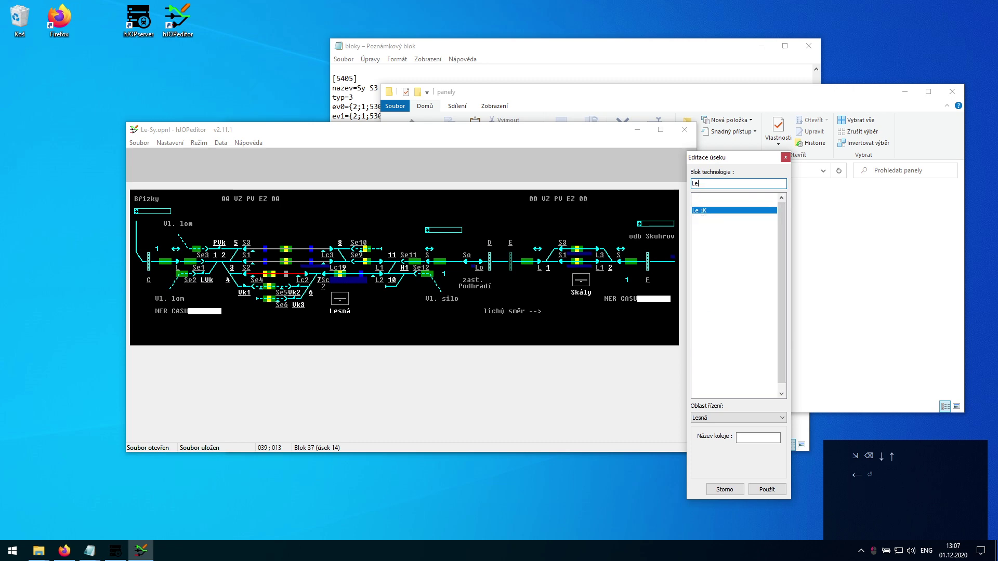
pyautogui.press('Down')
pyautogui.press('Up')
pyautogui.press('Down')
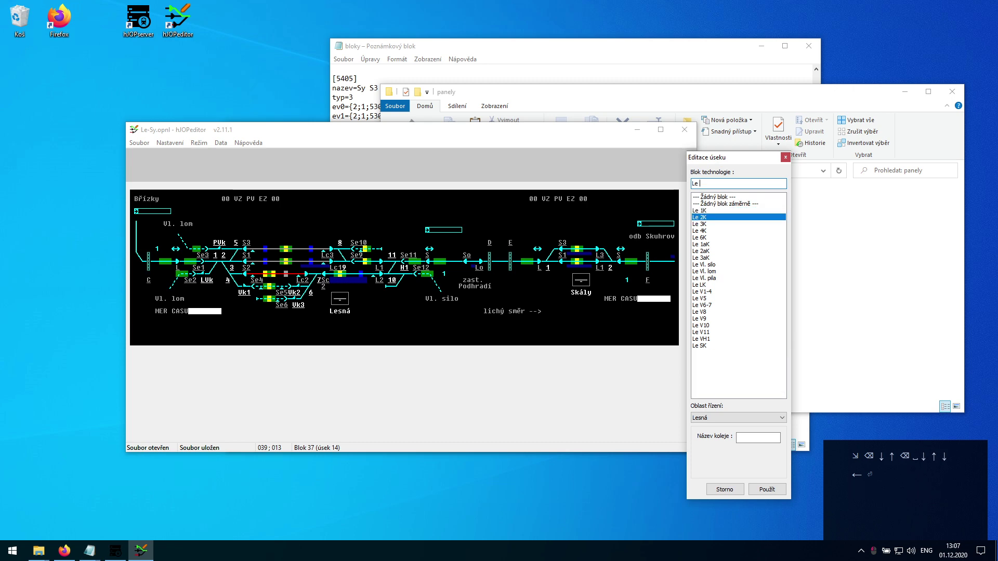
pyautogui.press('Up')
pyautogui.press('Down')
pyautogui.press('Up')
pyautogui.press('Down')
pyautogui.press('Tab')
pyautogui.press('Return')
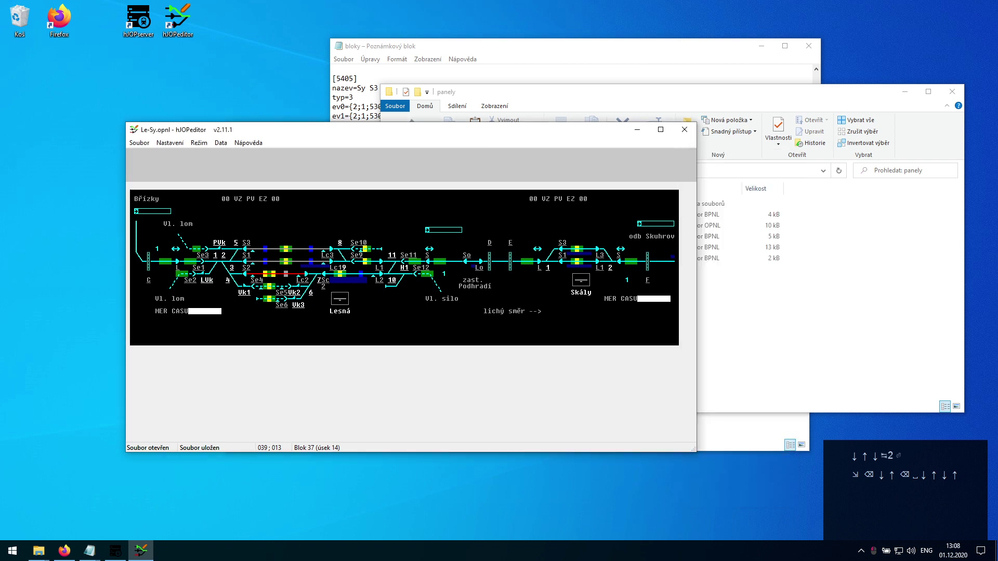
# Step: Link the Lesná track 4 section to technology block Le 4K and name the track 4
pyautogui.press('Down')
pyautogui.press('Left')
pyautogui.press('Left')
pyautogui.press('Down')
pyautogui.press('Left')
pyautogui.press('Left')
pyautogui.press('Return')
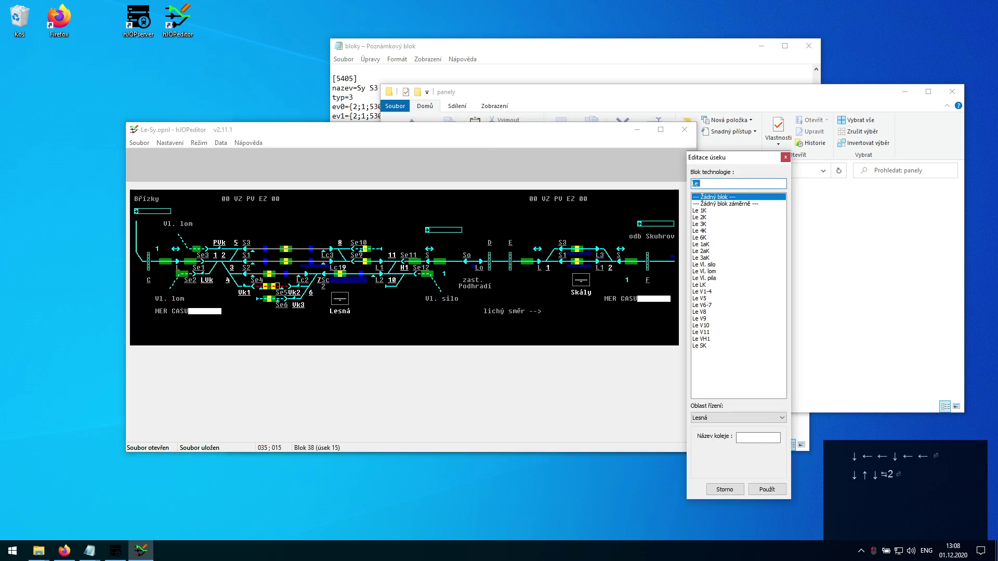
pyautogui.press('End')
pyautogui.write('4')
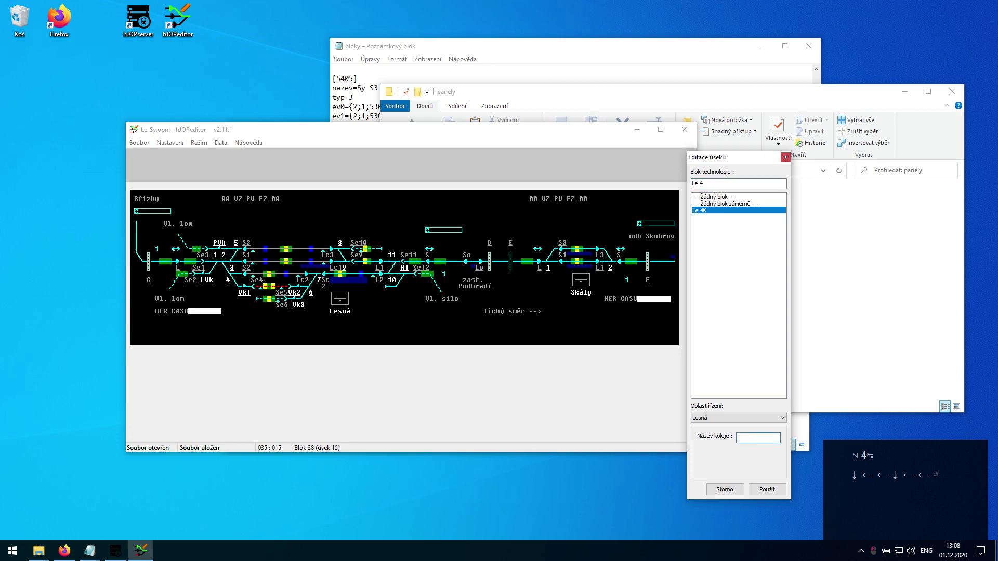
pyautogui.press('Return')
# Step: Link the Lesná track 6 section to technology block Le 6K, name the track 6 and save the panel
pyautogui.press('Down')
pyautogui.press('Down')
pyautogui.press('Left')
pyautogui.press('Return')
pyautogui.press('End')
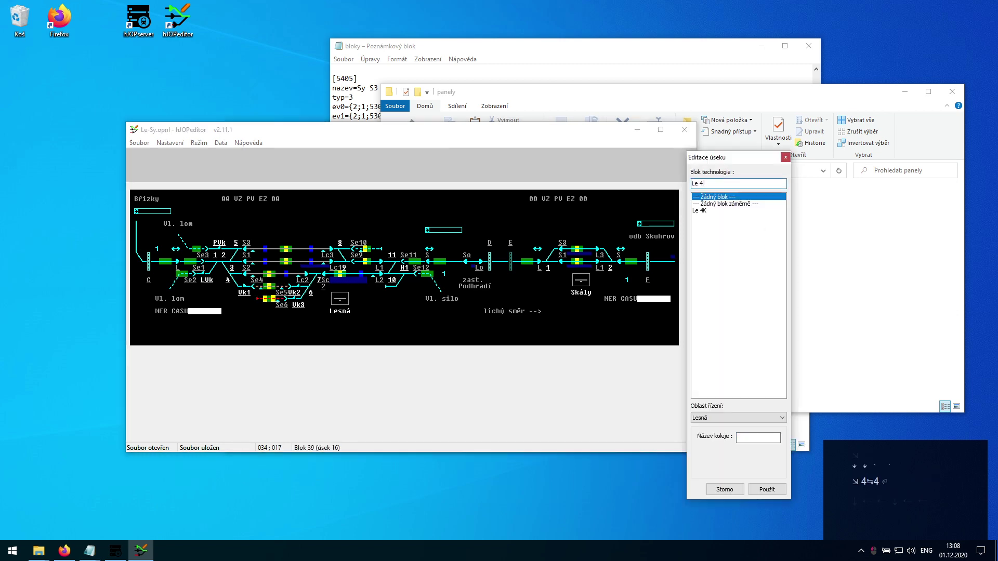
pyautogui.press('BackSpace')
pyautogui.write('66')
pyautogui.press('Return')
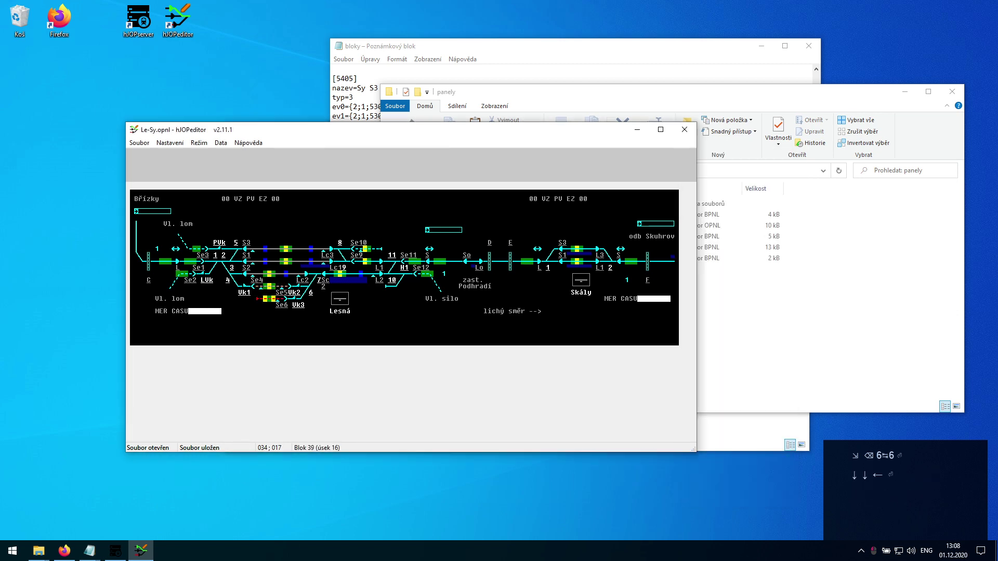
pyautogui.press('Down')
pyautogui.press('Left')
pyautogui.press('Return')
pyautogui.hotkey('ctrl', 's')
# Step: Link the Lesná signal S3 on track 3 to technology block Le S3
pyautogui.press('Up')
pyautogui.press('Up')
pyautogui.press('Up')
pyautogui.press('Left')
pyautogui.press('Up')
pyautogui.press('Left')
pyautogui.press('Left')
pyautogui.press('Up')
pyautogui.press('Left')
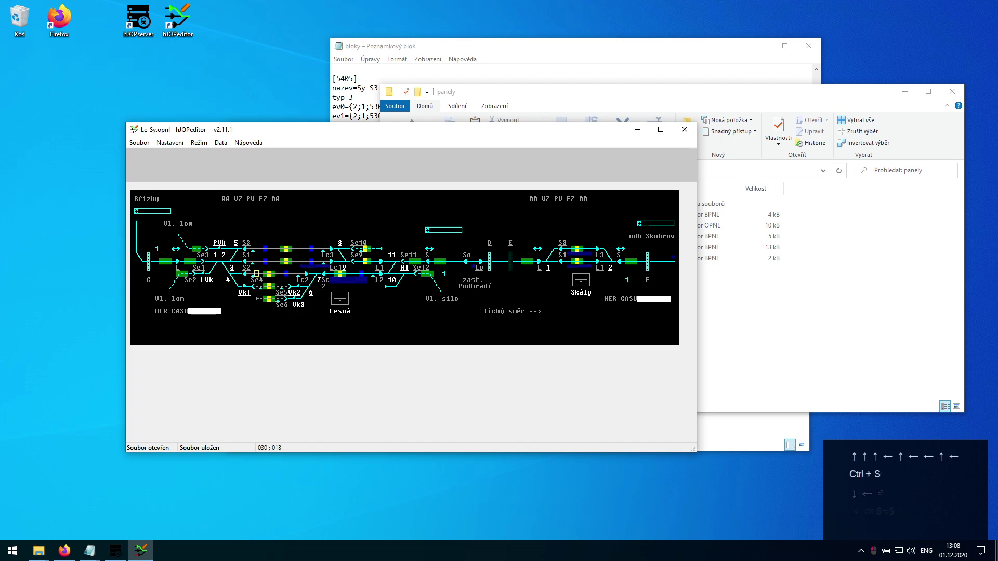
pyautogui.press('Up')
pyautogui.press('Up')
pyautogui.press('Left')
pyautogui.press('Left')
pyautogui.press('Up')
pyautogui.press('Up')
pyautogui.press('Return')
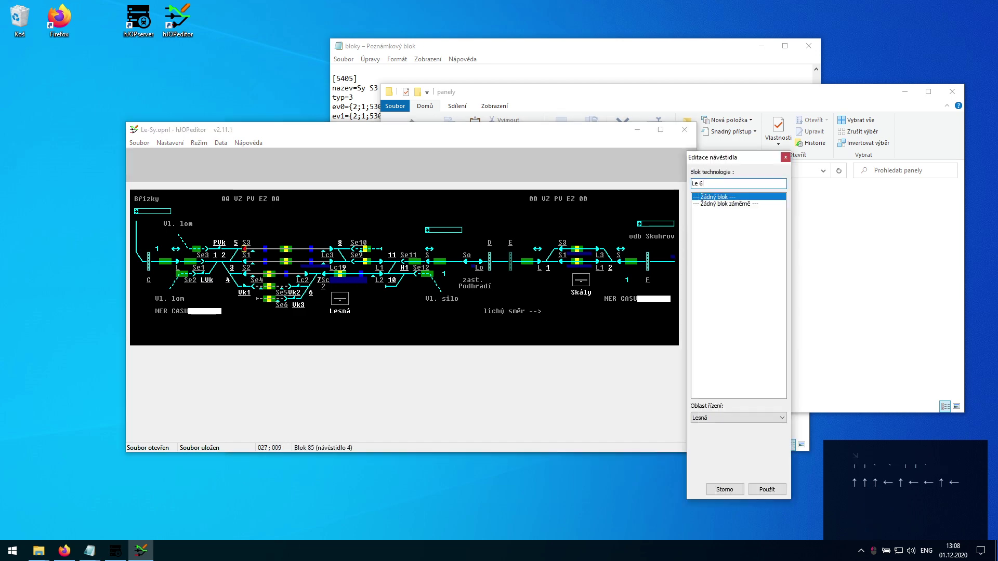
pyautogui.press('End')
pyautogui.press('BackSpace')
pyautogui.write('S')
pyautogui.press('Down')
pyautogui.press('Down')
pyautogui.press('Down')
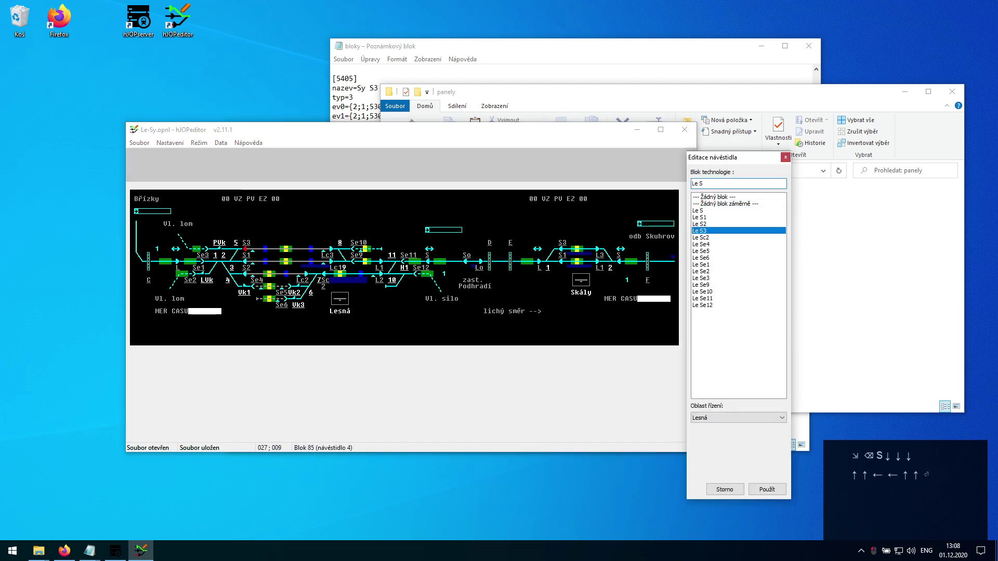
pyautogui.press('Return')
# Step: Link the Lesná signal S1 on track 1 to technology block Le S1
pyautogui.press('Down')
pyautogui.press('Down')
pyautogui.press('Return')
pyautogui.press('Down')
pyautogui.press('Down')
pyautogui.press('Down')
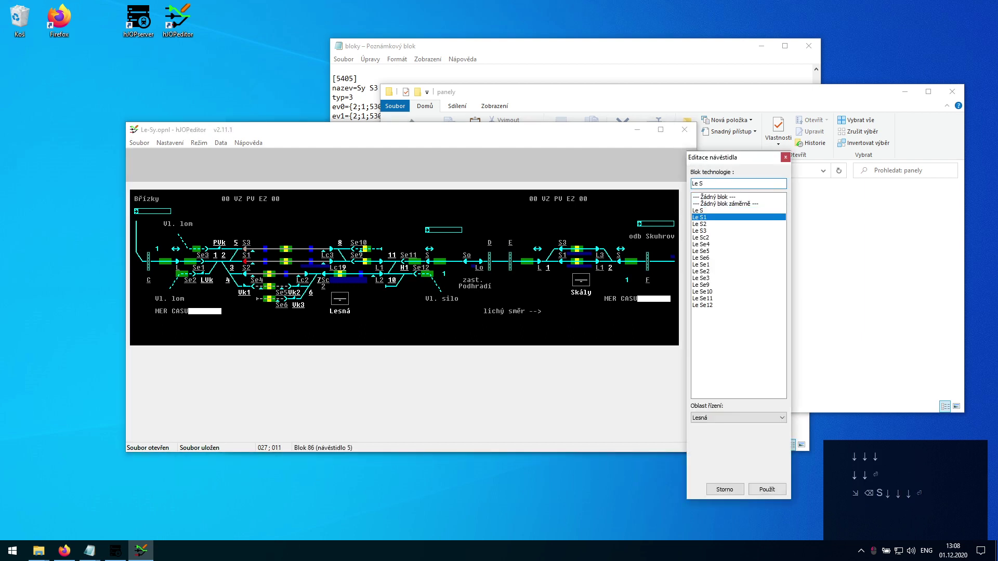
pyautogui.press('Return')
# Step: Link the Lesná signal S2 on track 2 to technology block Le S2
pyautogui.press('Down')
pyautogui.press('Down')
pyautogui.press('Right')
pyautogui.press('Left')
pyautogui.press('Return')
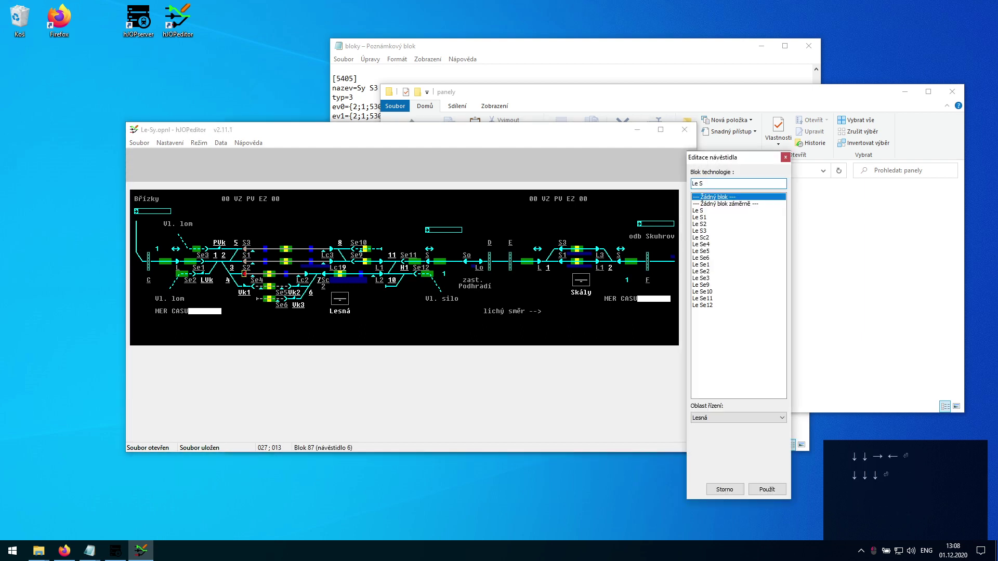
pyautogui.press('Down')
pyautogui.press('Down')
pyautogui.press('Down')
pyautogui.press('Down')
pyautogui.press('Return')
# Step: Link the Lesná shunting signal Se4 to technology block Le Se4 and save the panel
pyautogui.press('Down')
pyautogui.press('Right')
pyautogui.press('Down')
pyautogui.press('Right')
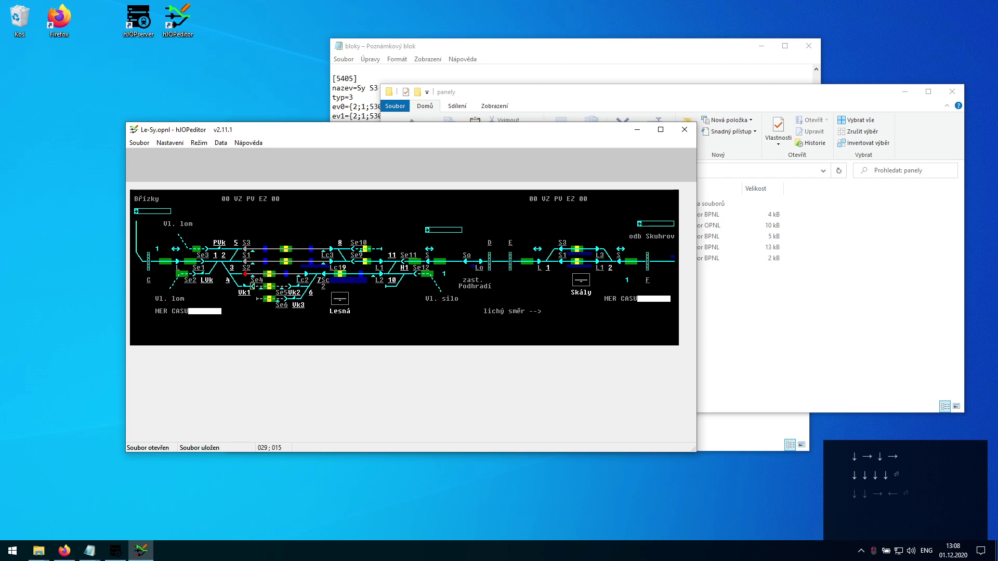
pyautogui.press('Return')
pyautogui.press('BackSpace')
pyautogui.write('Se4')
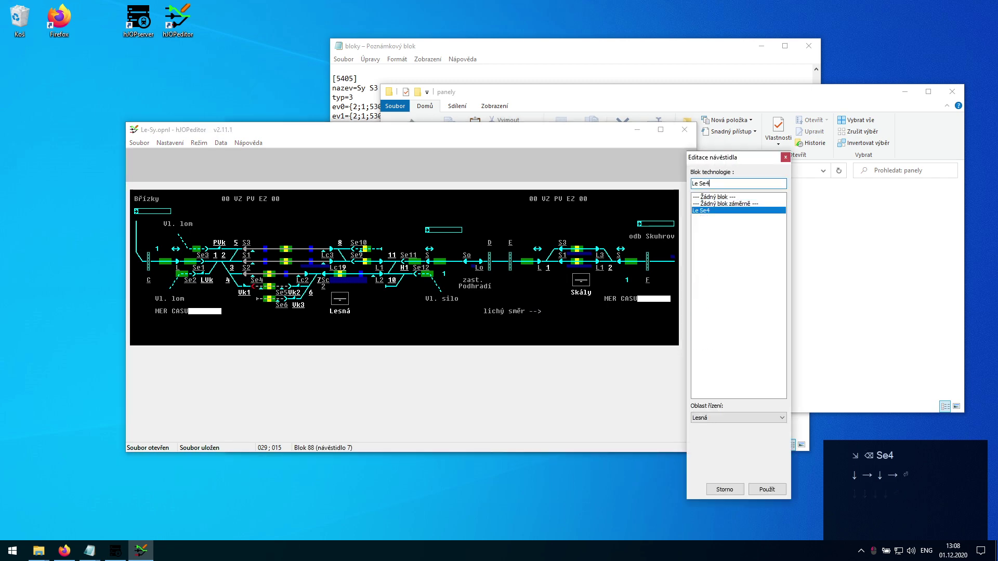
pyautogui.press('Return')
pyautogui.press('Down')
pyautogui.hotkey('ctrl', 's')
# Step: Link the track section at Lesná turnout 5, beside signal S3, to technology block Le V5
pyautogui.press('Up')
pyautogui.press('Up')
pyautogui.press('Up')
pyautogui.press('Up')
pyautogui.press('Up')
pyautogui.press('Up')
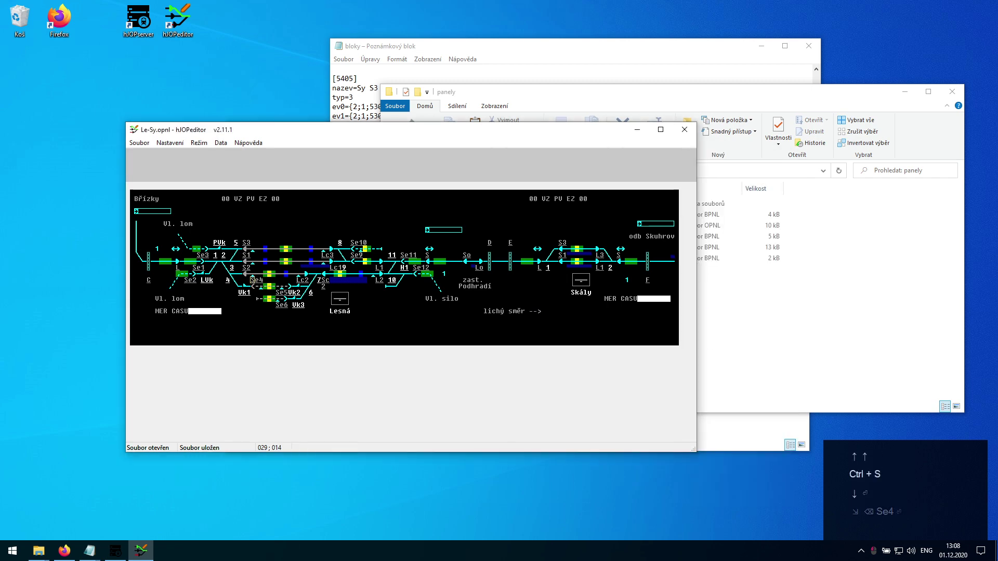
pyautogui.press('Left')
pyautogui.press('Left')
pyautogui.press('Return')
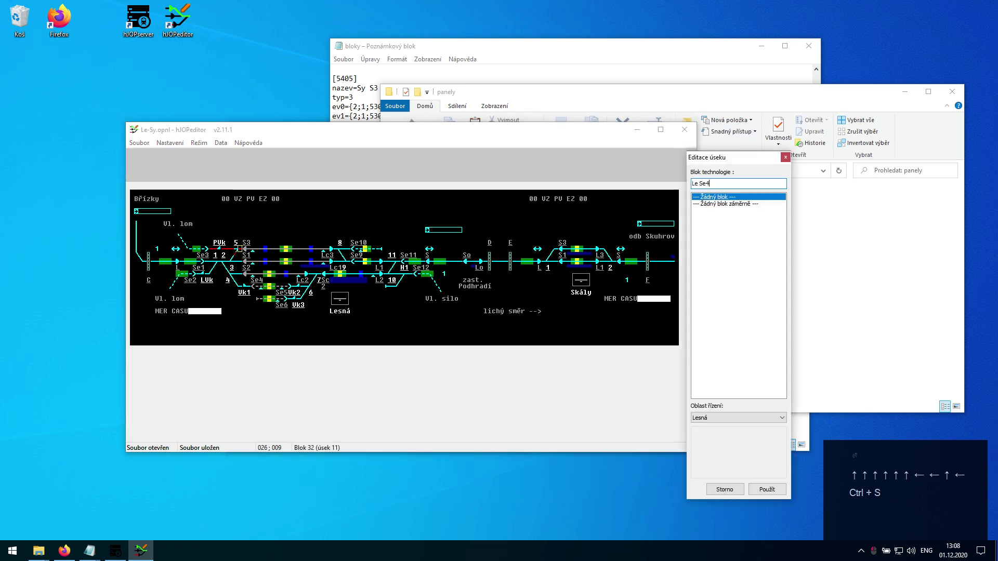
pyautogui.press('End')
pyautogui.press('BackSpace')
pyautogui.press('BackSpace')
pyautogui.press('BackSpace')
pyautogui.write('V5')
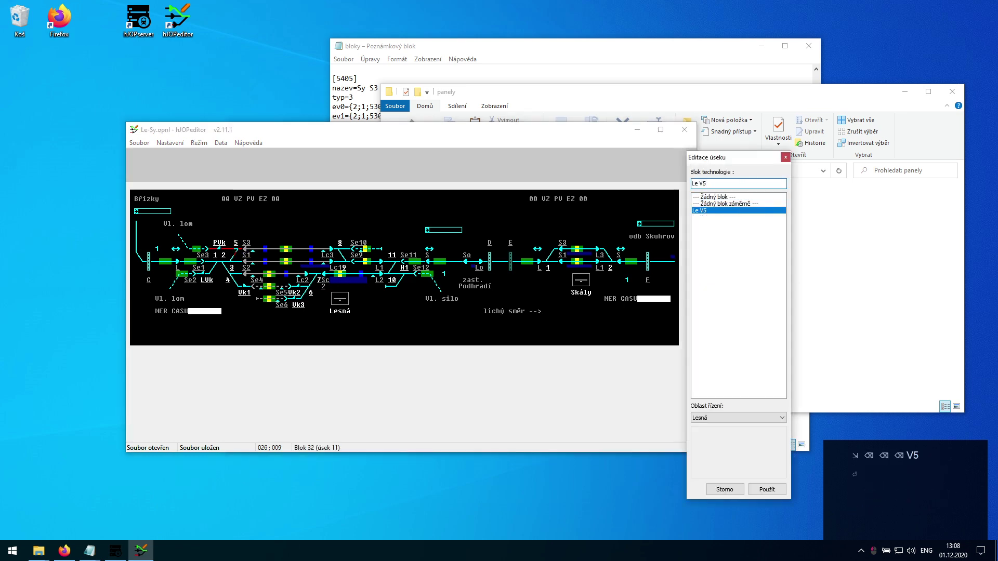
pyautogui.press('Return')
# Step: Link the section covering Lesná turnouts 1 to 4 to technology block Le V1-4 and save the panel
pyautogui.press('Down')
pyautogui.press('Down')
pyautogui.press('Return')
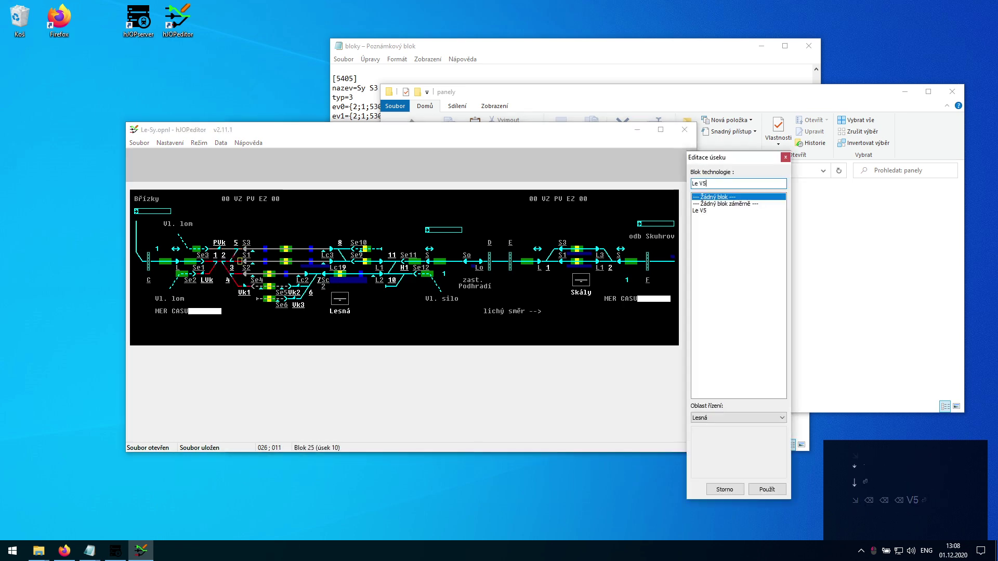
pyautogui.press('End')
pyautogui.press('BackSpace')
pyautogui.write('1')
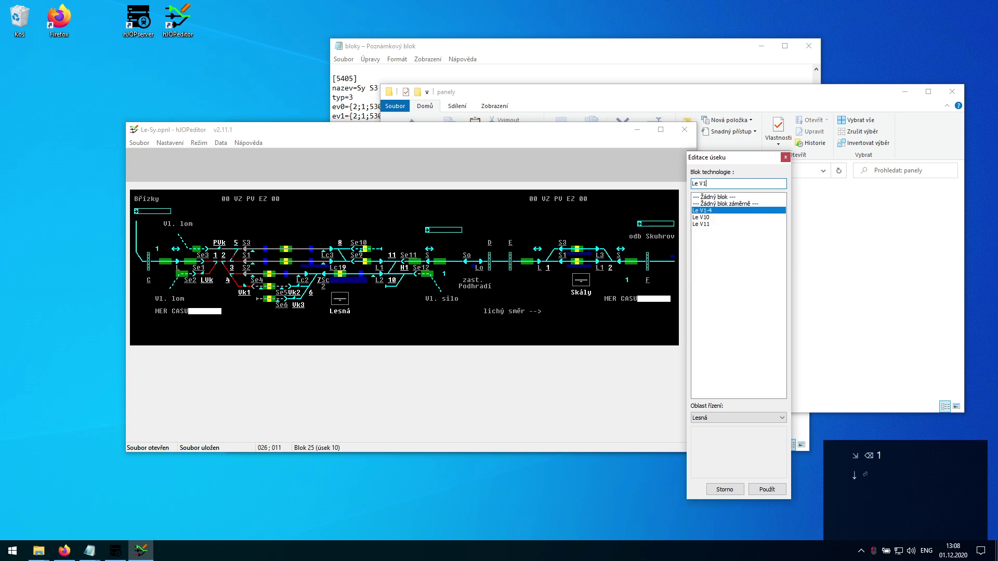
pyautogui.press('Return')
pyautogui.press('Down')
pyautogui.hotkey('ctrl', 's')
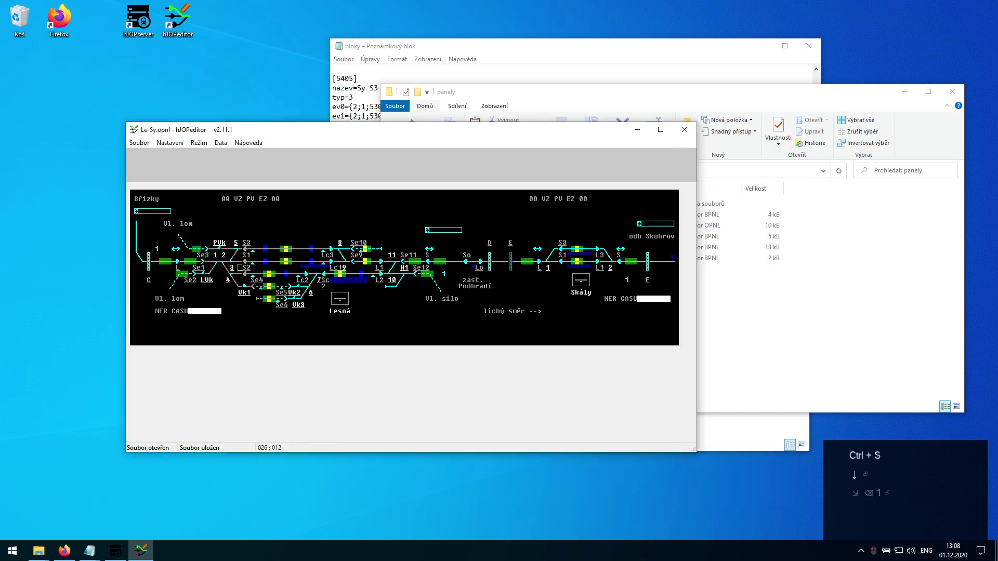
# Step: Link Lesná turnout 5 to technology block Le 5, keeping its plus position as vodorovně
pyautogui.press('Up')
pyautogui.press('Left')
pyautogui.press('Left')
pyautogui.press('Up')
pyautogui.press('Up')
pyautogui.press('Right')
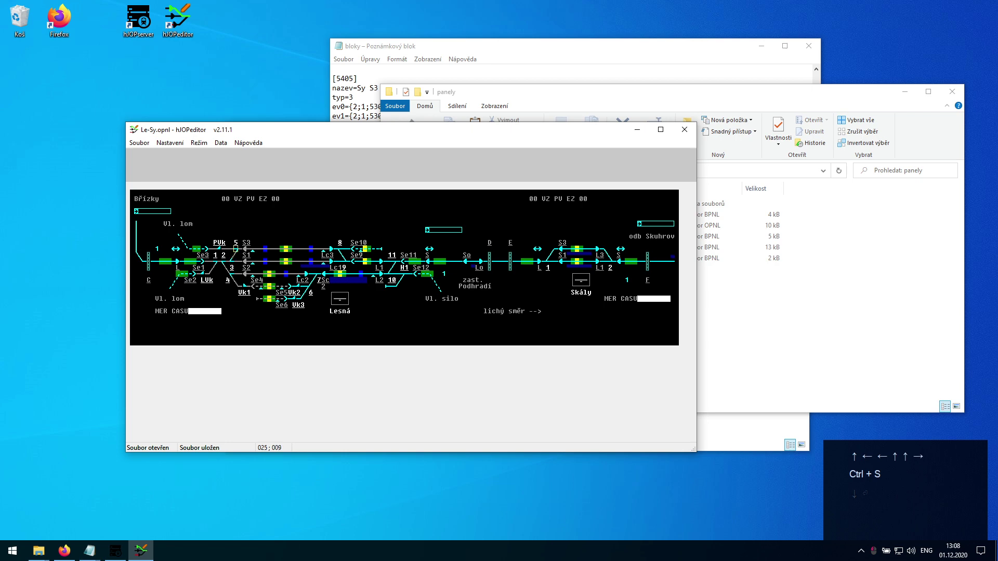
pyautogui.press('Return')
pyautogui.press('BackSpace')
pyautogui.press('BackSpace')
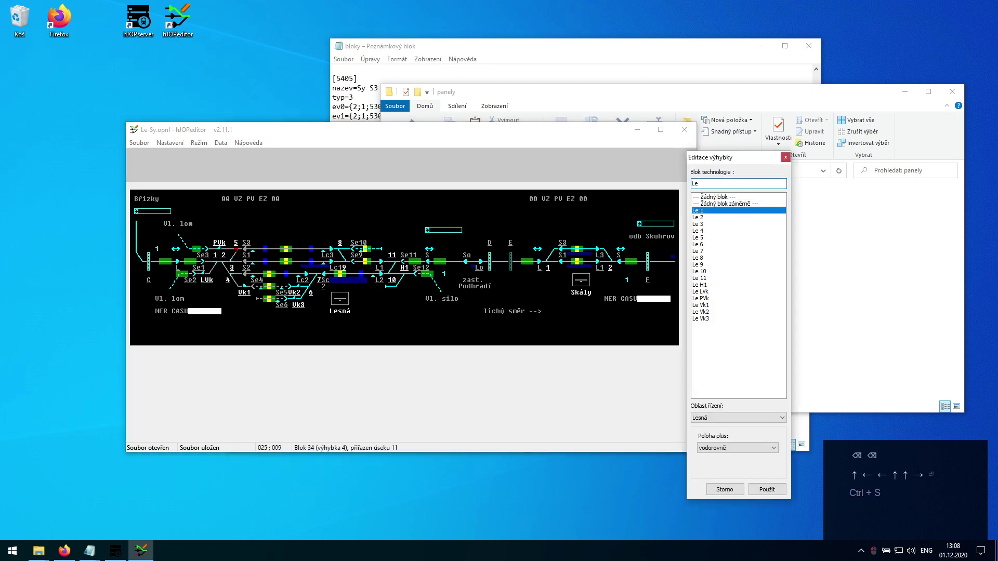
pyautogui.press('Down')
pyautogui.press('Down')
pyautogui.press('Down')
pyautogui.press('Down')
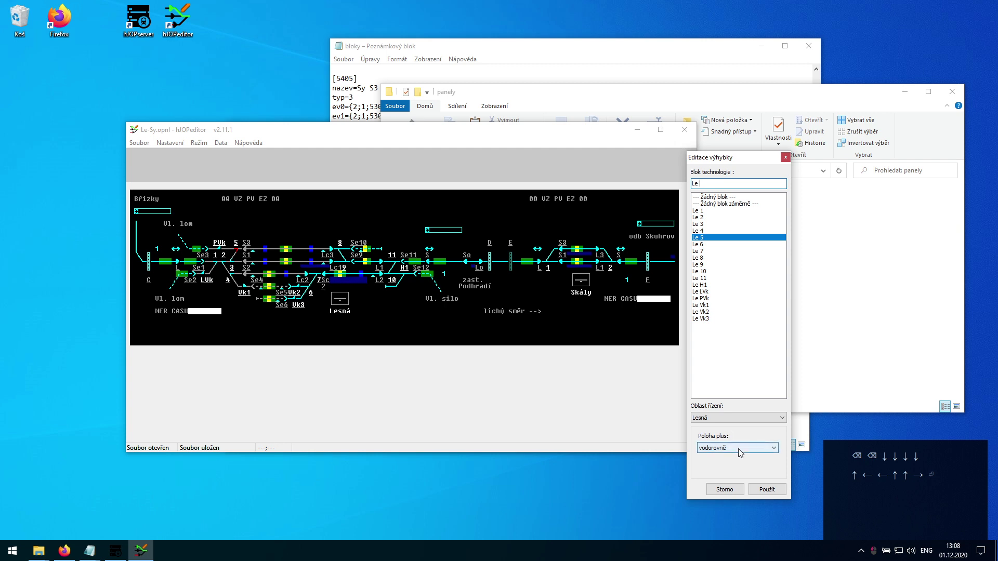
pyautogui.click(768, 489)
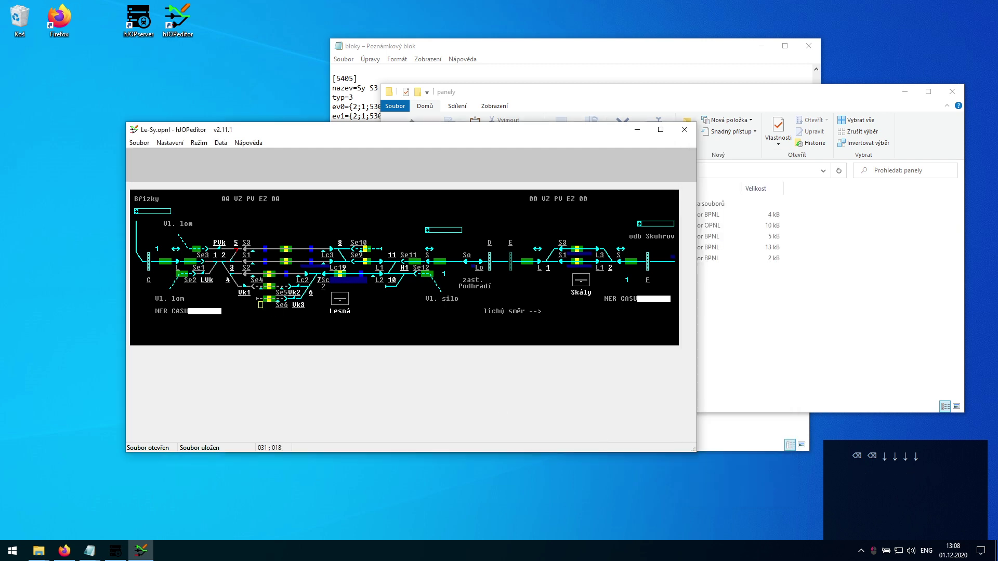
# Step: Link Lesná turnout 3 to technology block Le 3
pyautogui.click(234, 261)
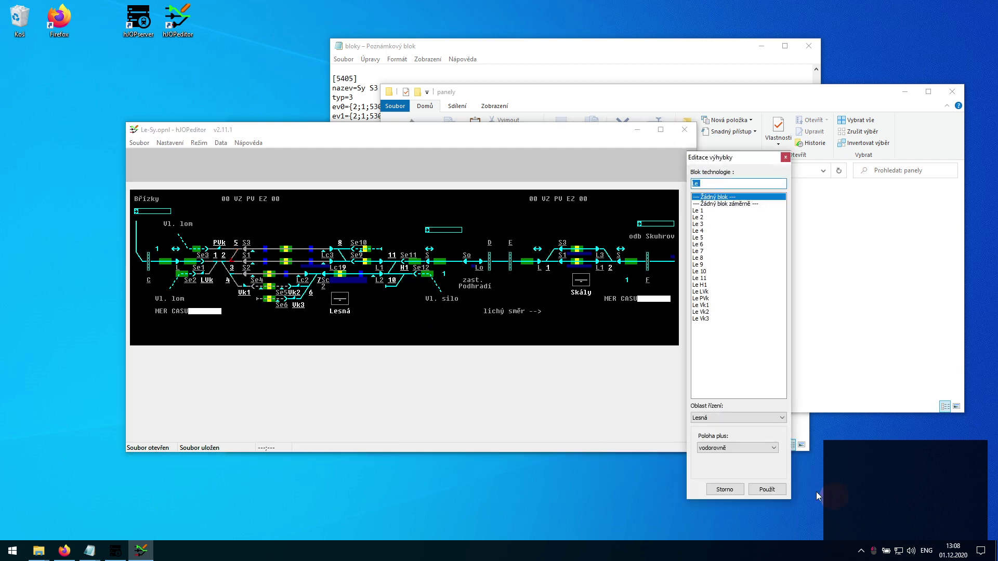
pyautogui.press('Down')
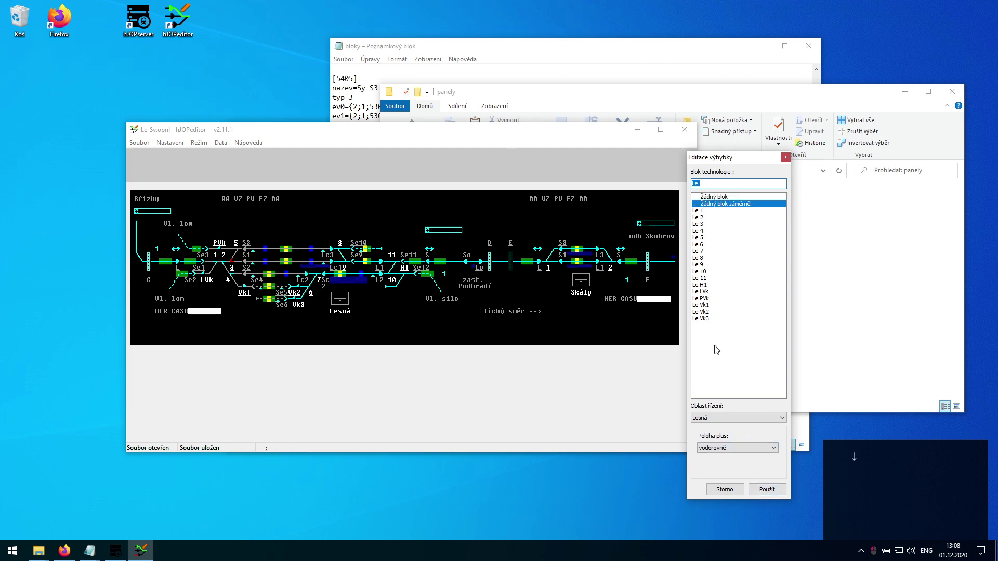
pyautogui.press('Down')
pyautogui.press('Down')
pyautogui.press('Down')
pyautogui.press('Return')
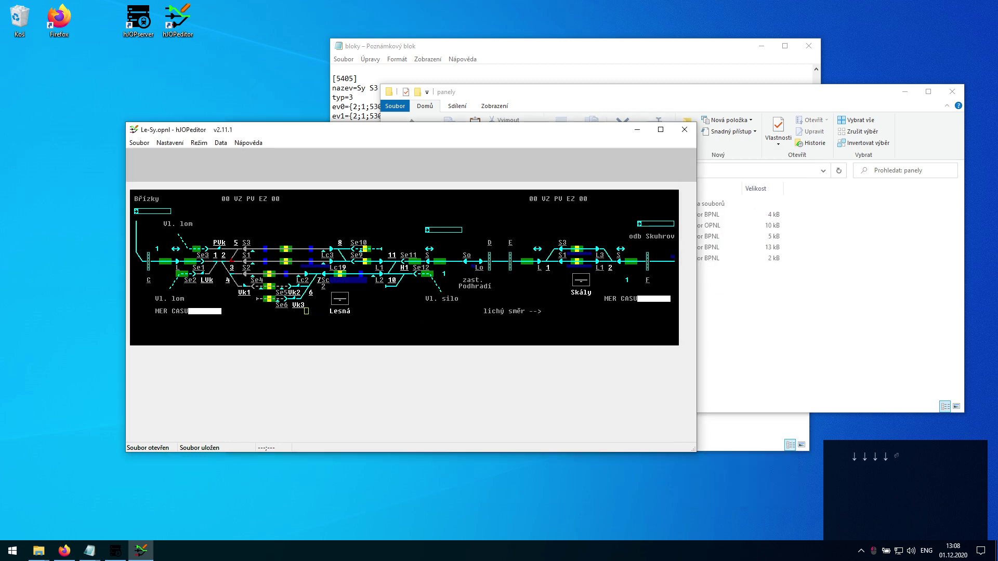
# Step: Lower the speaker volume and link Lesná turnout 2 to technology block Le 2
pyautogui.click(223, 261)
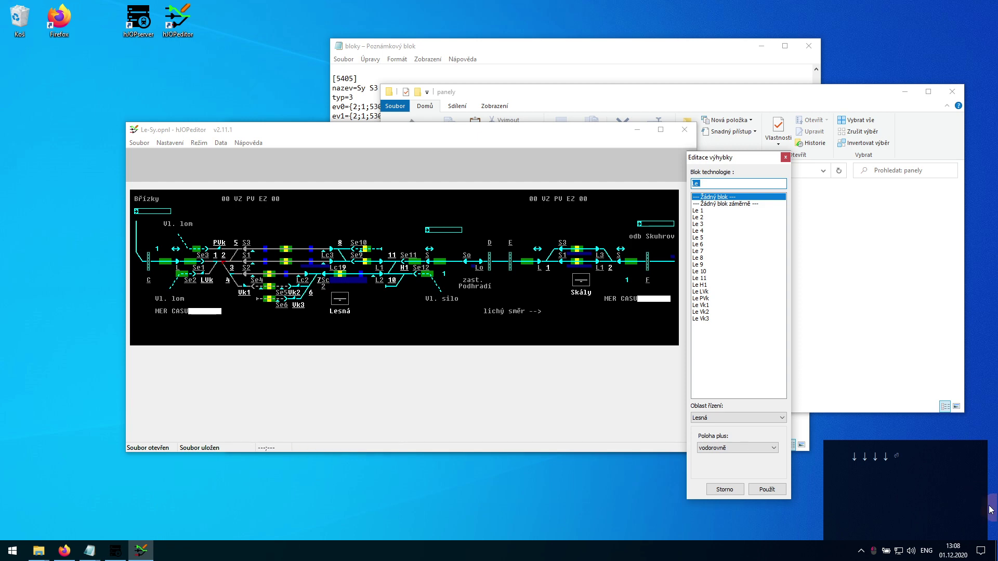
pyautogui.click(913, 553)
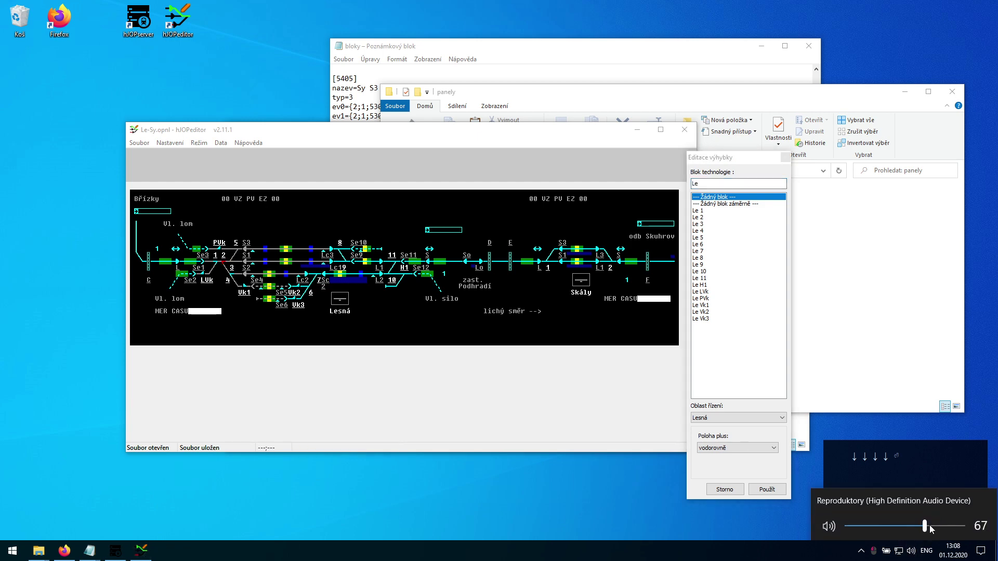
pyautogui.moveTo(917, 530); pyautogui.dragTo(867, 527)
pyautogui.click(720, 225)
pyautogui.click(767, 489)
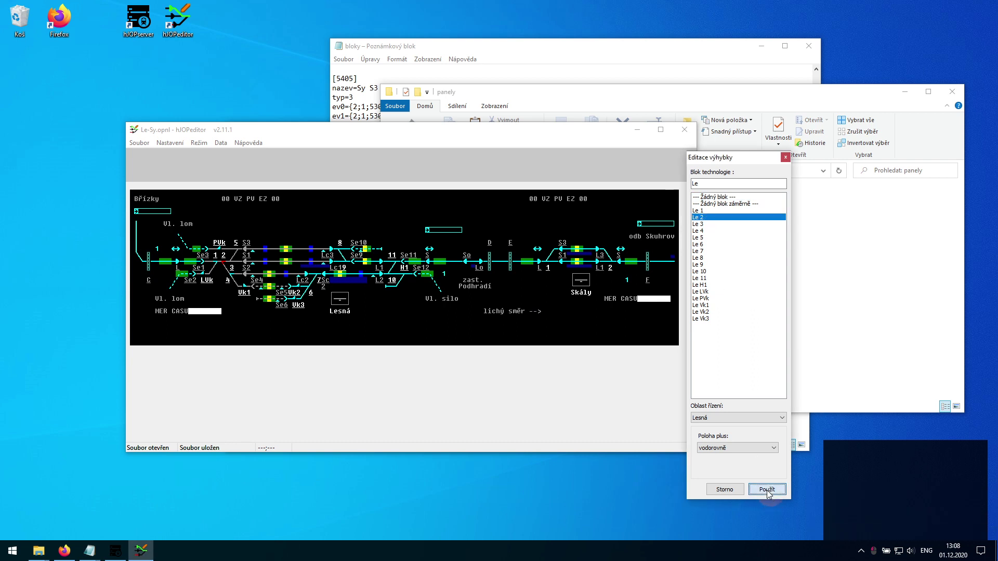
# Step: Link Lesná turnout 1 to technology block Le 1
pyautogui.press('Right')
pyautogui.press('Right')
pyautogui.press('Down')
pyautogui.press('Return')
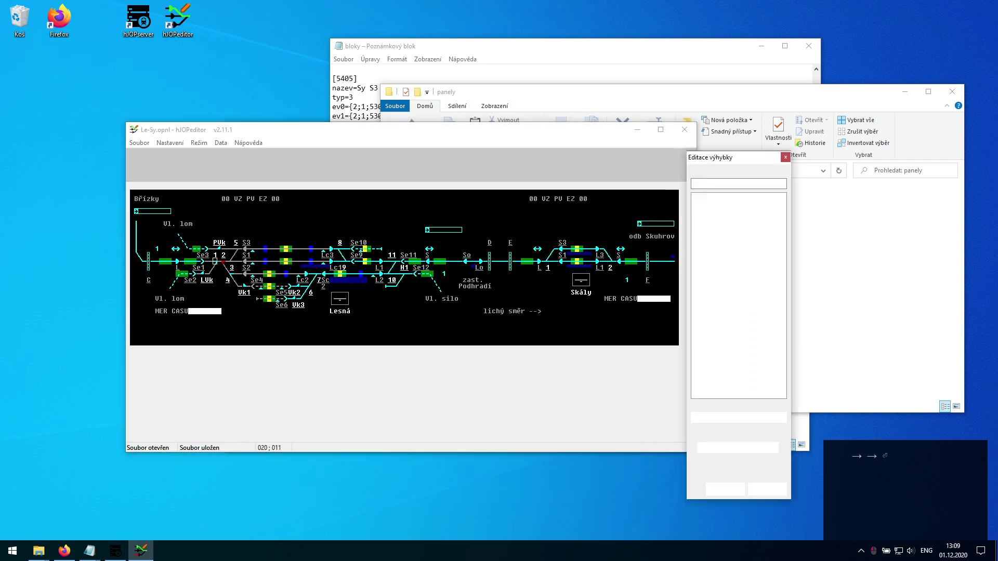
pyautogui.press('Down')
pyautogui.press('Return')
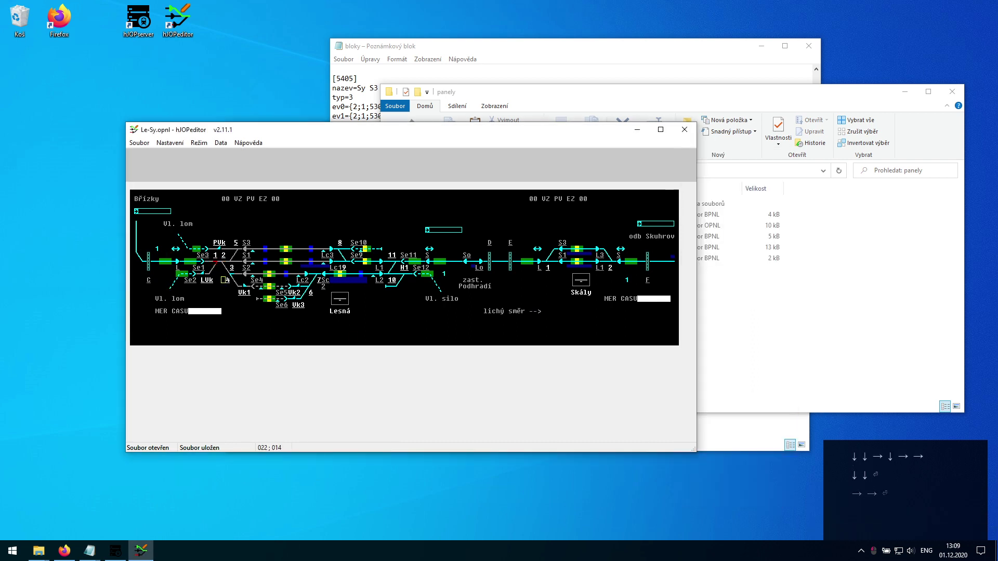
# Step: Link Lesná turnout 4 to technology block Le 4, moving the turnout dialog over the panel window
pyautogui.press('Down')
pyautogui.press('Up')
pyautogui.press('Right')
pyautogui.press('Up')
pyautogui.press('Return')
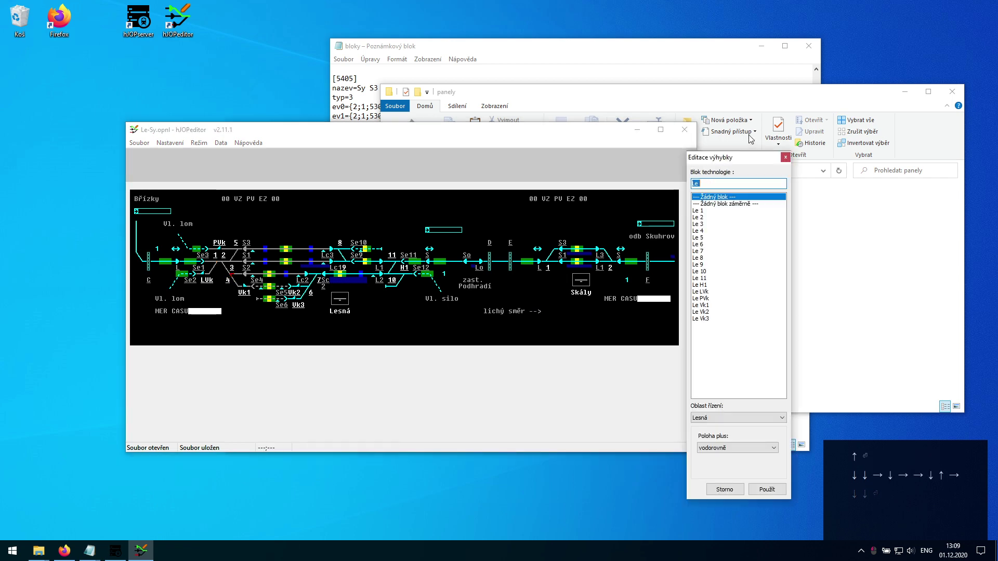
pyautogui.moveTo(733, 159); pyautogui.dragTo(460, 115)
pyautogui.press('Down')
pyautogui.press('Down')
pyautogui.press('Down')
pyautogui.press('Down')
pyautogui.press('Down')
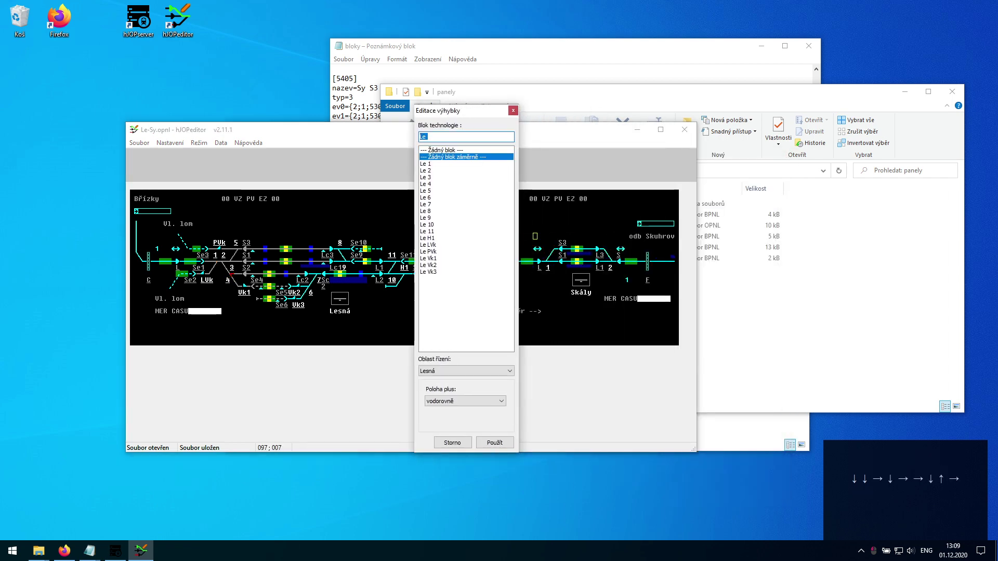
pyautogui.press('Return')
# Step: Link the Lesná derailer Vk1 to technology block Le Vk1 and save the panel
pyautogui.press('Down')
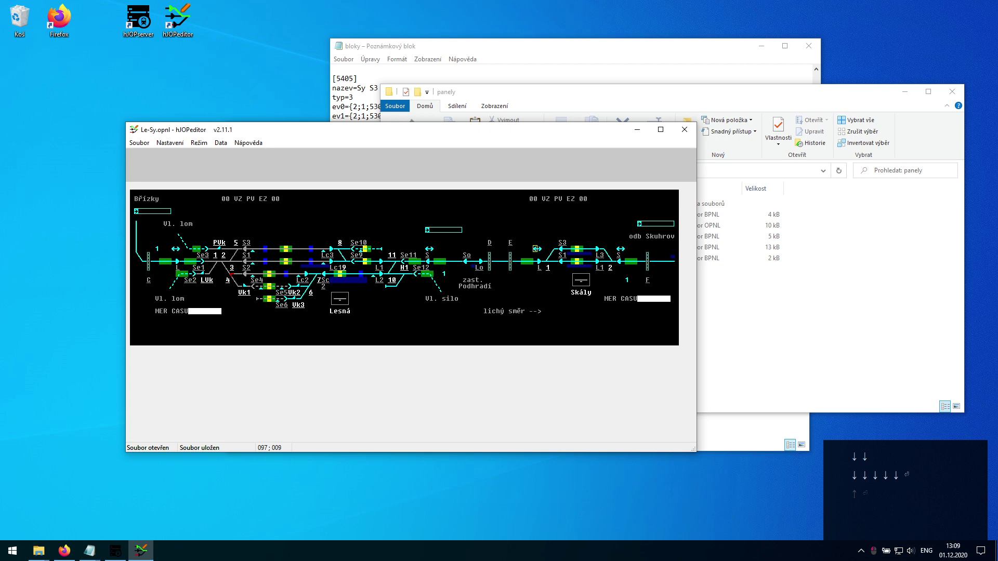
pyautogui.click(266, 280)
pyautogui.click(244, 285)
pyautogui.press('End')
pyautogui.press('BackSpace')
pyautogui.write('Vk')
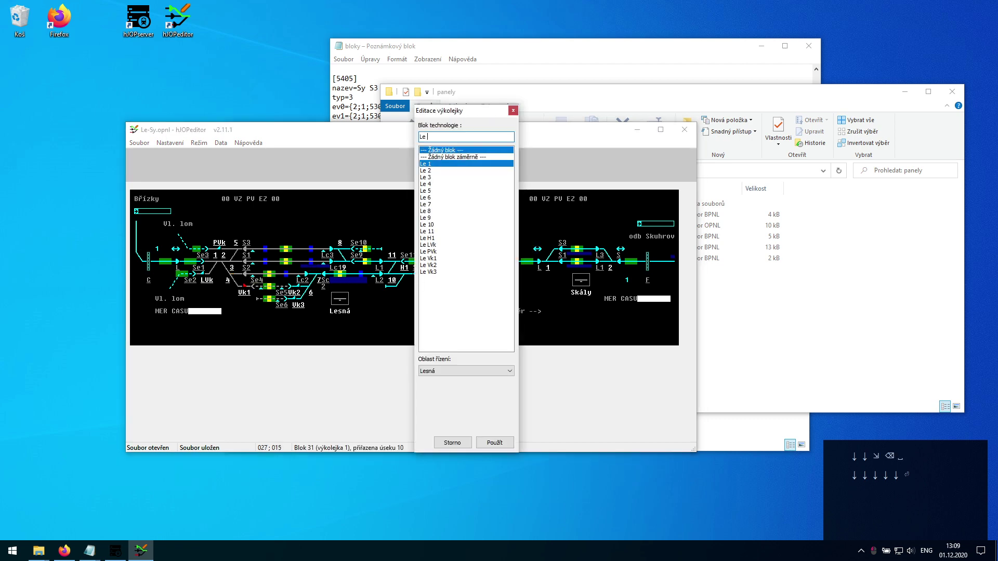
pyautogui.press('Return')
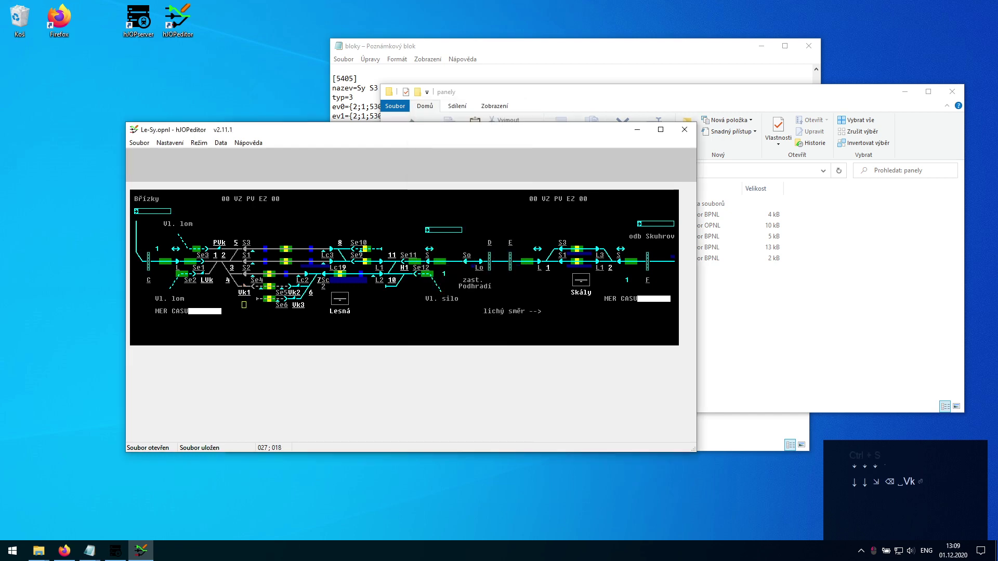
pyautogui.hotkey('ctrl', 's')
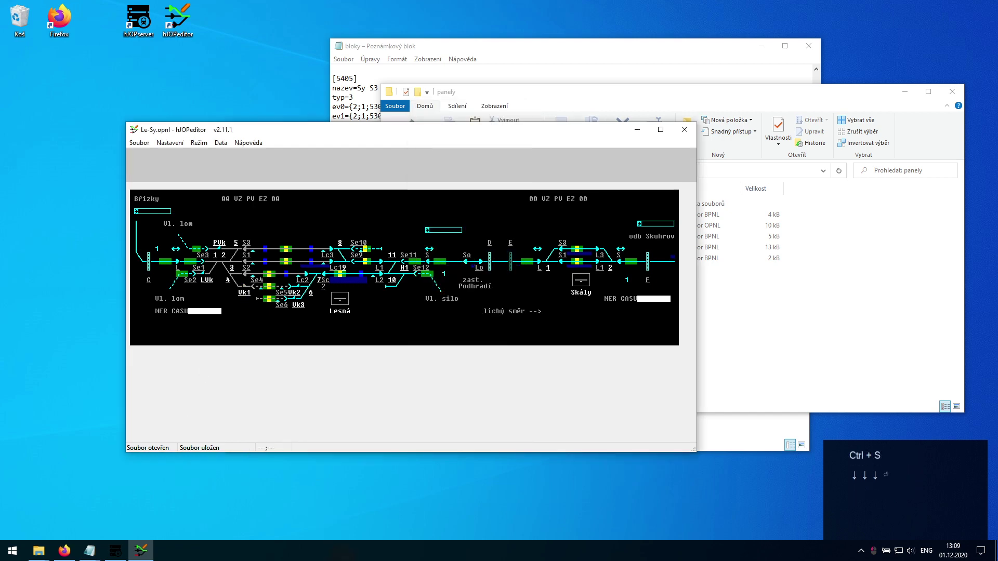
# Step: Link Lesná turnout 6 to technology block Le 6 with its plus position set to šikmo
pyautogui.press('Return')
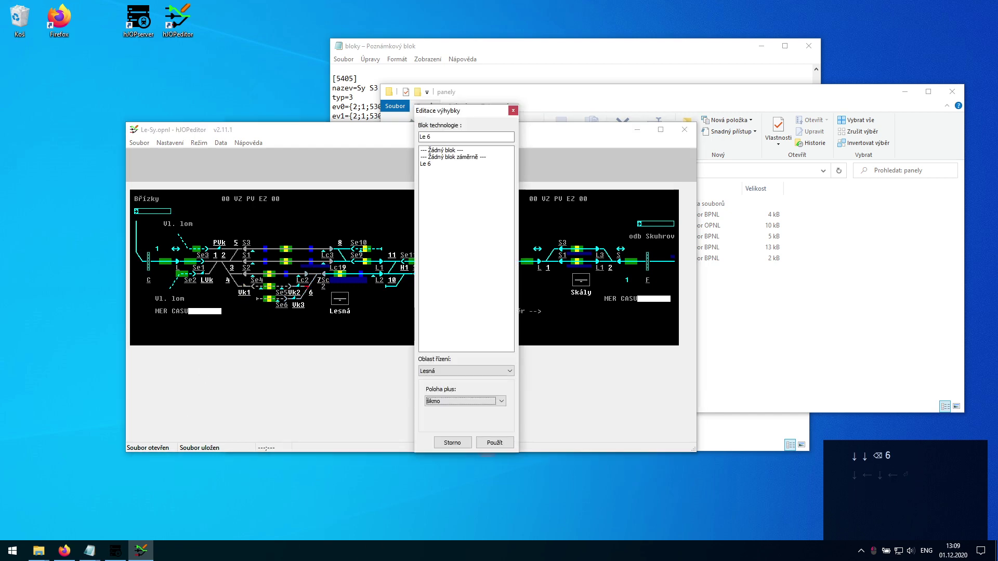
pyautogui.press('Escape')
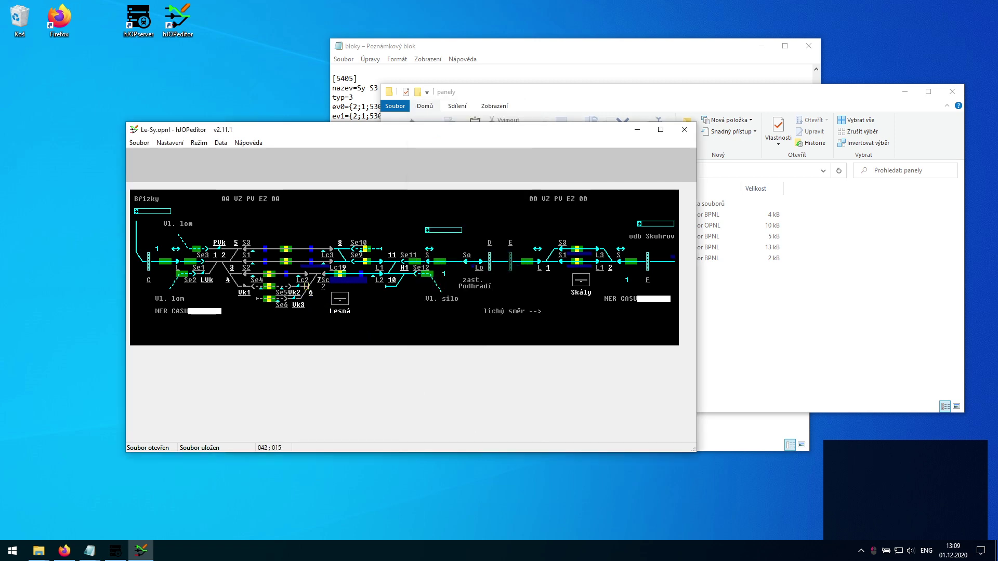
pyautogui.press('Return')
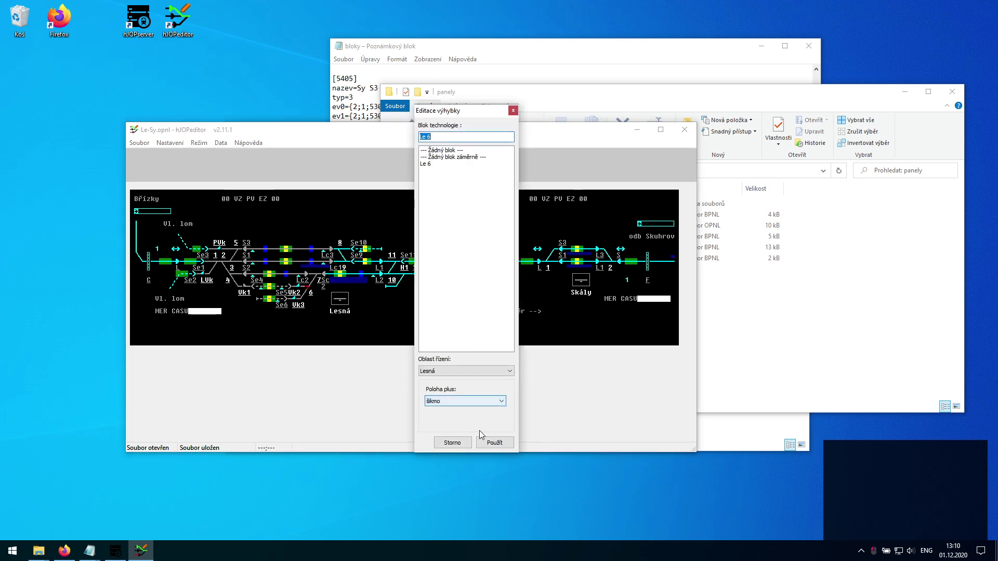
pyautogui.click(491, 442)
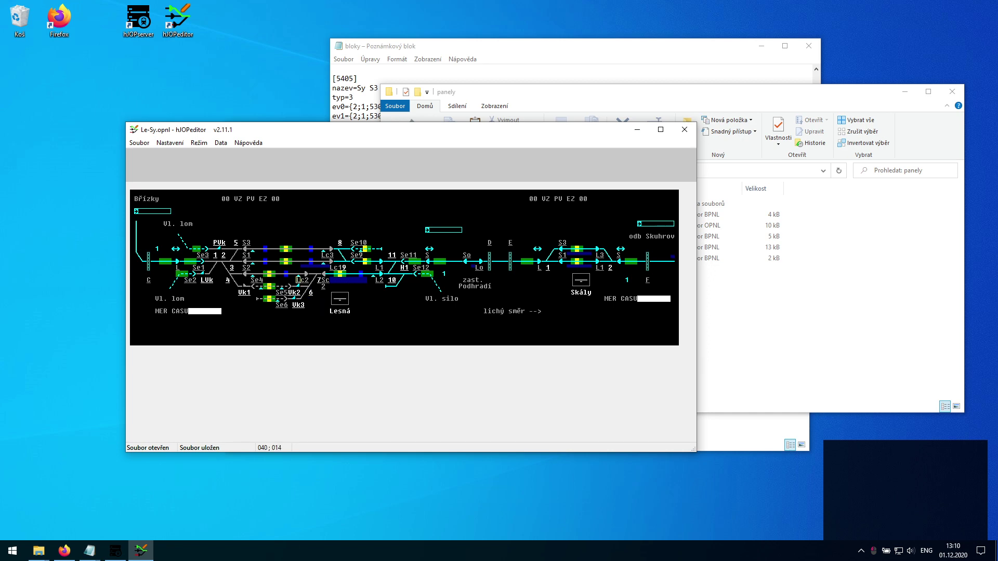
pyautogui.press('Return')
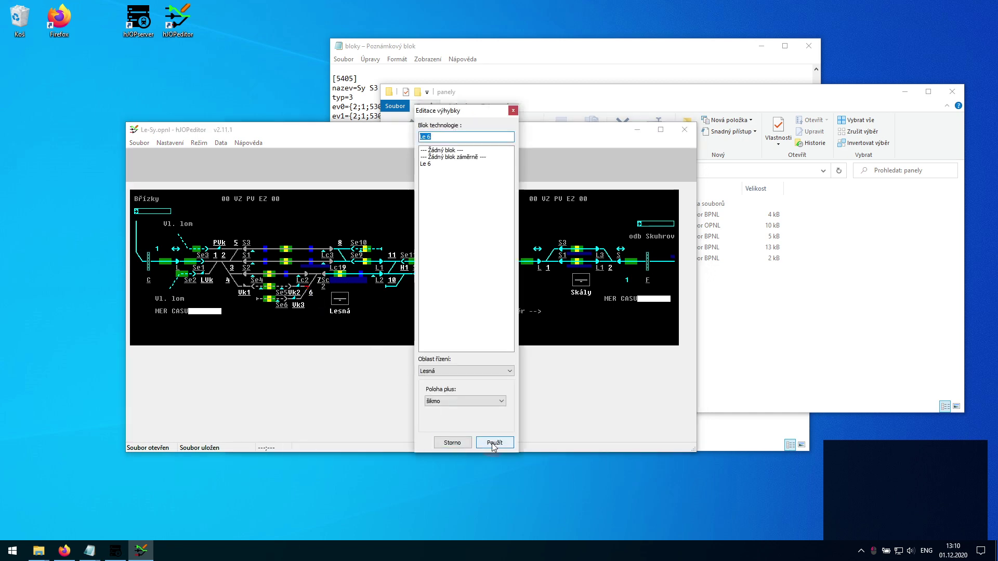
# Step: Apply block Le 6 to the turnout with plus position šikmo, and assign block Le SK to the section beside signal Se11
pyautogui.click(493, 443)
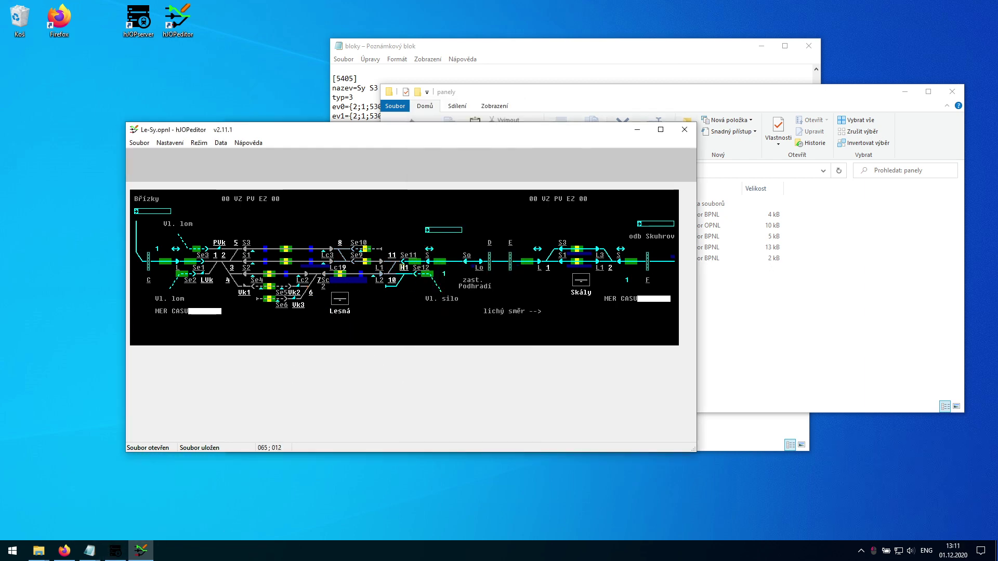
pyautogui.click(411, 261)
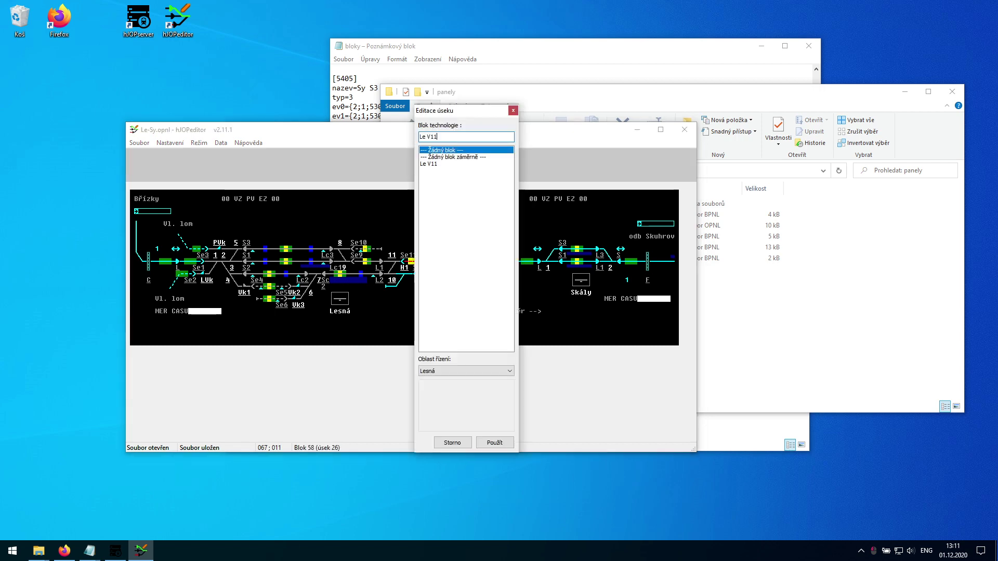
pyautogui.write('Le Sk')
pyautogui.press('BackSpace')
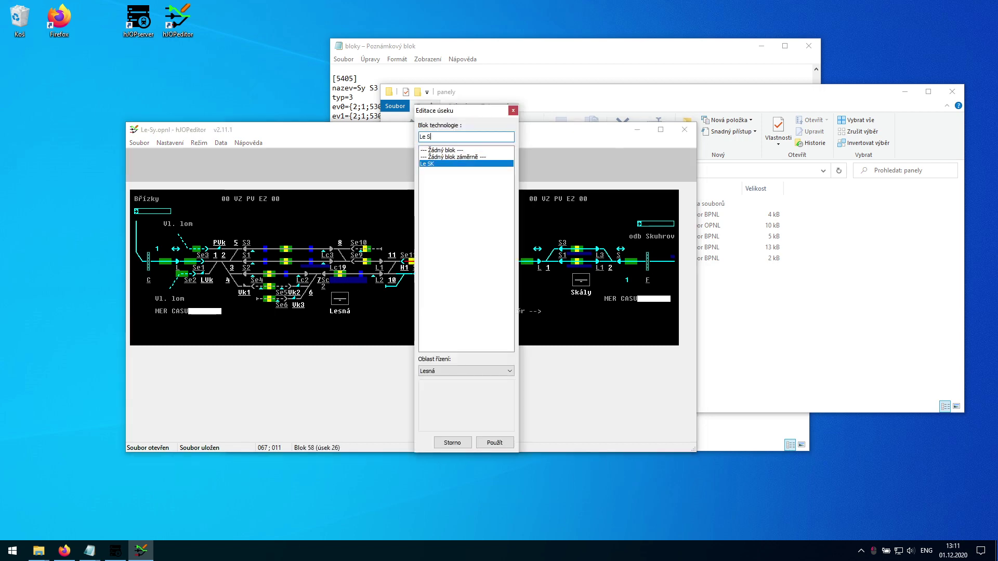
pyautogui.press('Escape')
# Step: Assign technology block Le Se11 to signal Se11 at the right end of Lesná station
pyautogui.click(403, 260)
pyautogui.write('Le S')
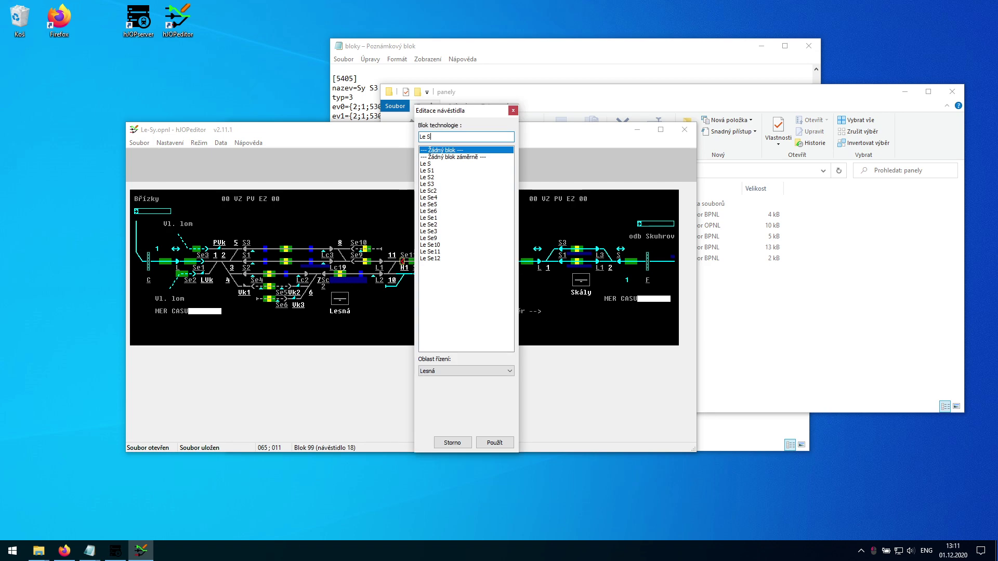
pyautogui.write('e12')
pyautogui.press('Return')
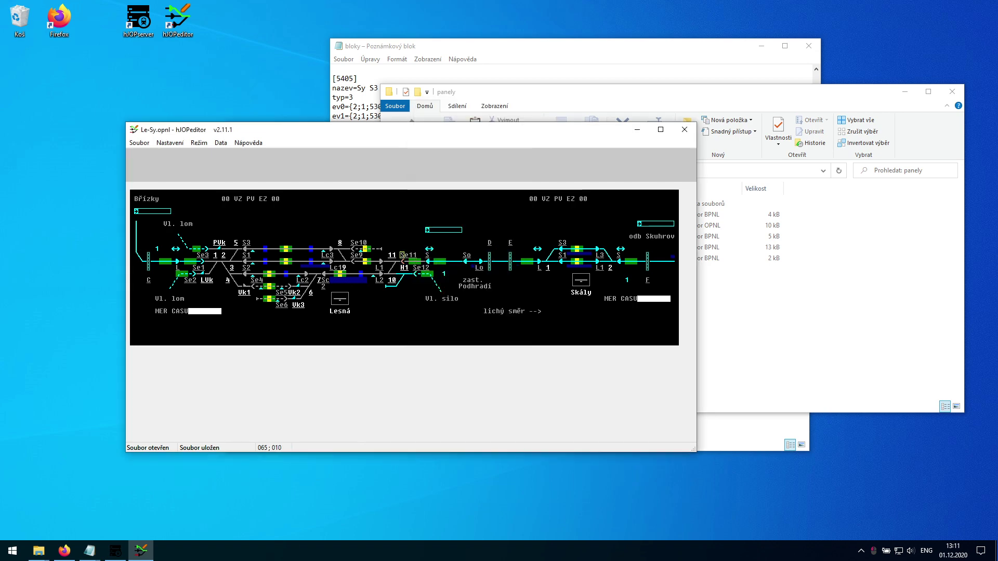
# Step: Switch to hJOPserver, dismiss the new block dialog and save the configuration data
pyautogui.click(116, 551)
pyautogui.click(164, 92)
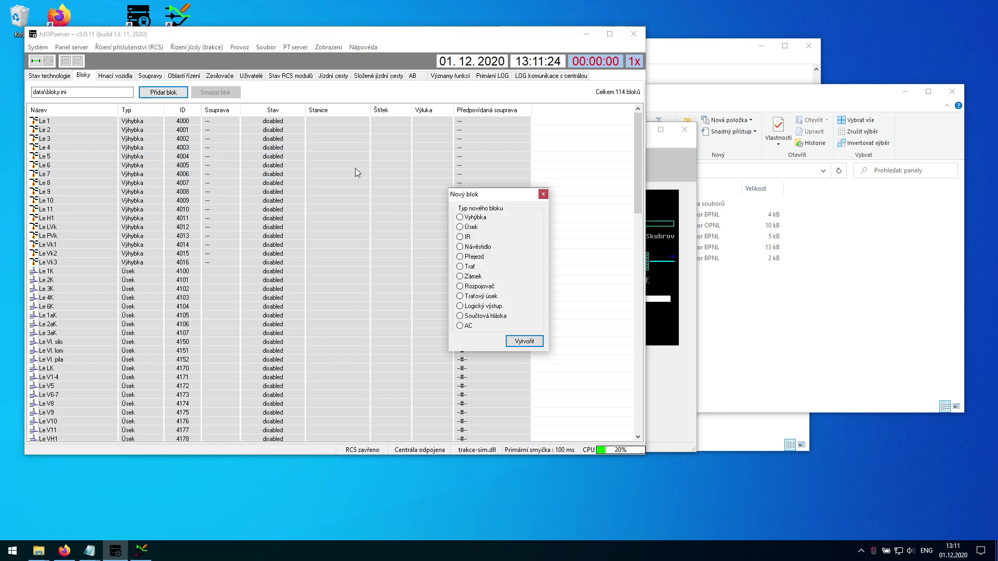
pyautogui.click(542, 196)
pyautogui.click(270, 50)
pyautogui.click(281, 58)
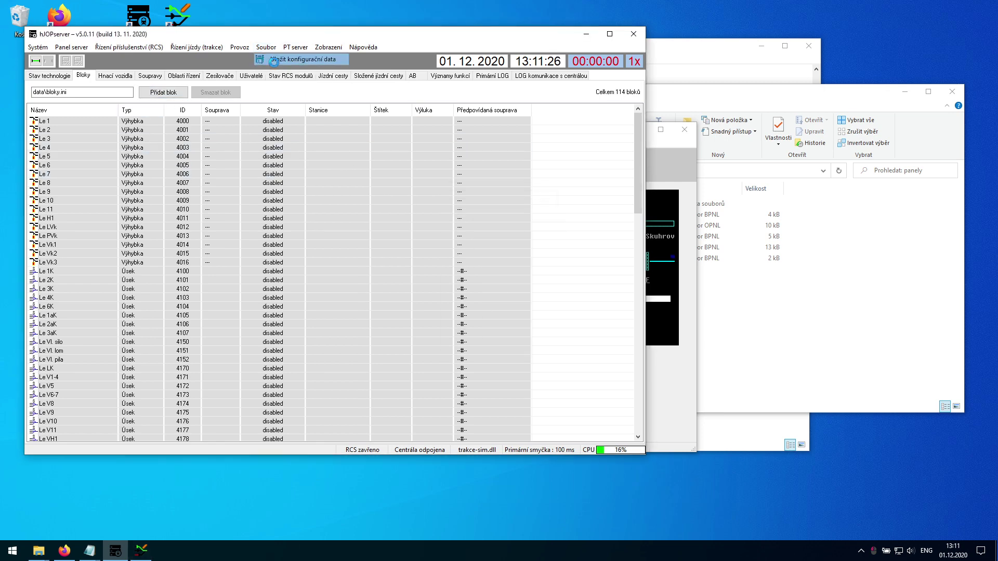
# Step: Return to hJOPeditor and reload the technology blocks from the server's bloky.ini file
pyautogui.click(140, 550)
pyautogui.click(175, 147)
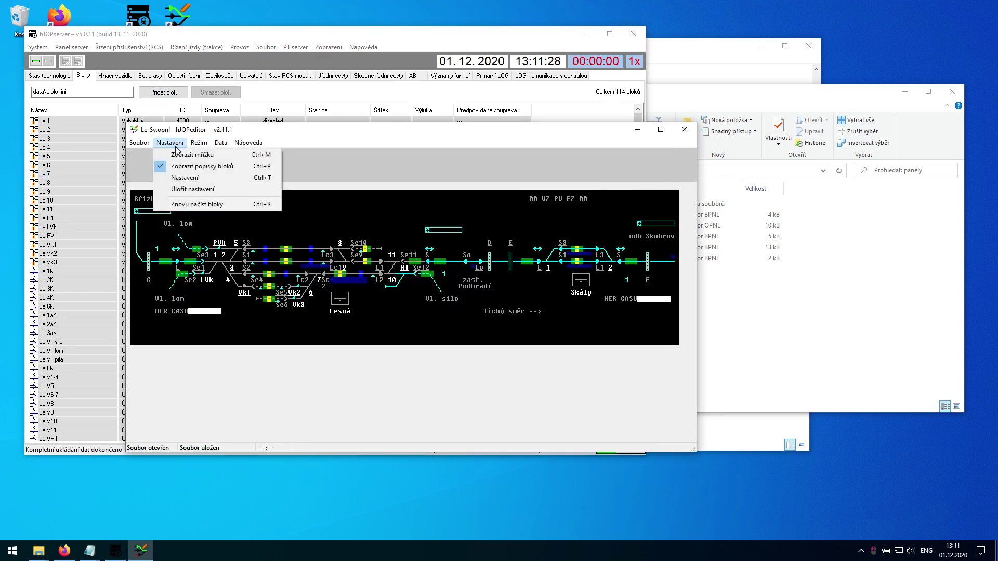
pyautogui.click(190, 203)
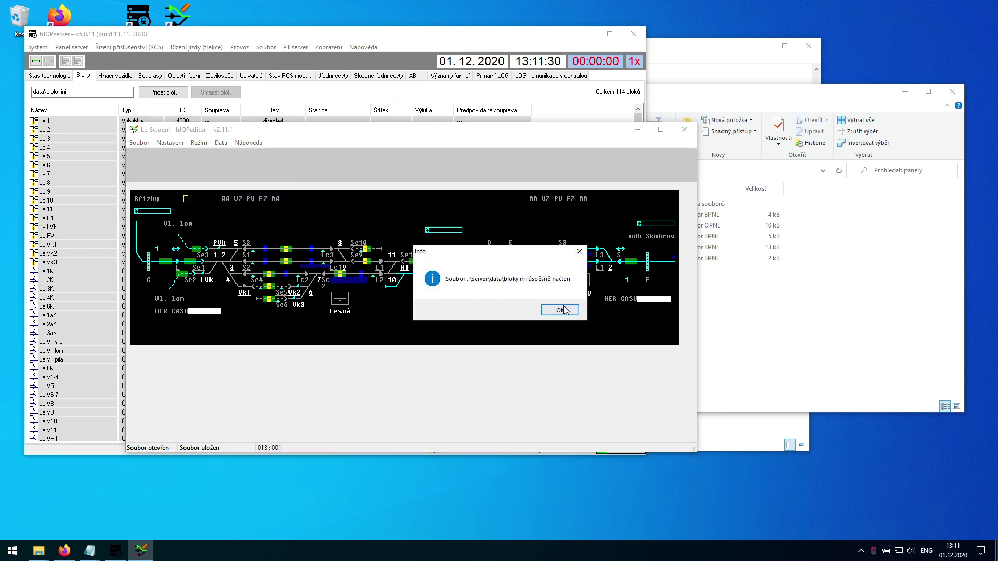
pyautogui.click(556, 310)
# Step: Assign technology block Le PVk to derailer PVk in Lesná station
pyautogui.click(219, 248)
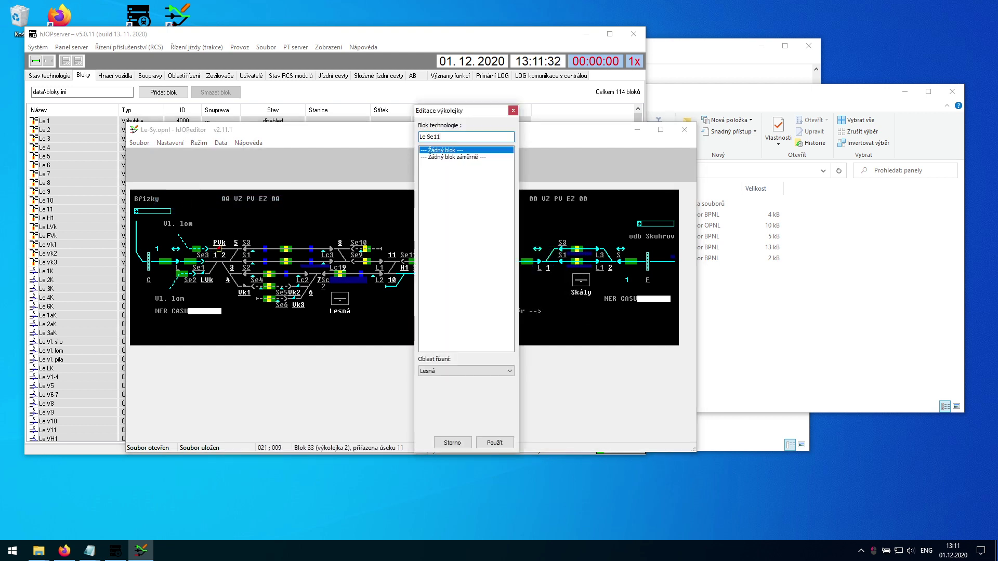
pyautogui.press('BackSpace')
pyautogui.write('PV')
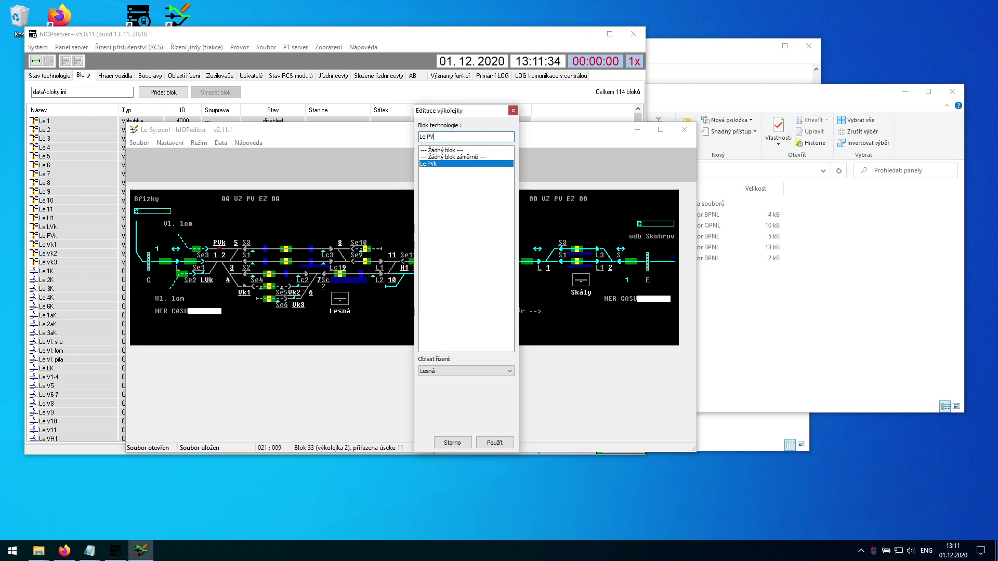
pyautogui.press('Return')
# Step: Assign technology block Le Se3 to the signal beside derailer PVk and choose its control area
pyautogui.press('Return')
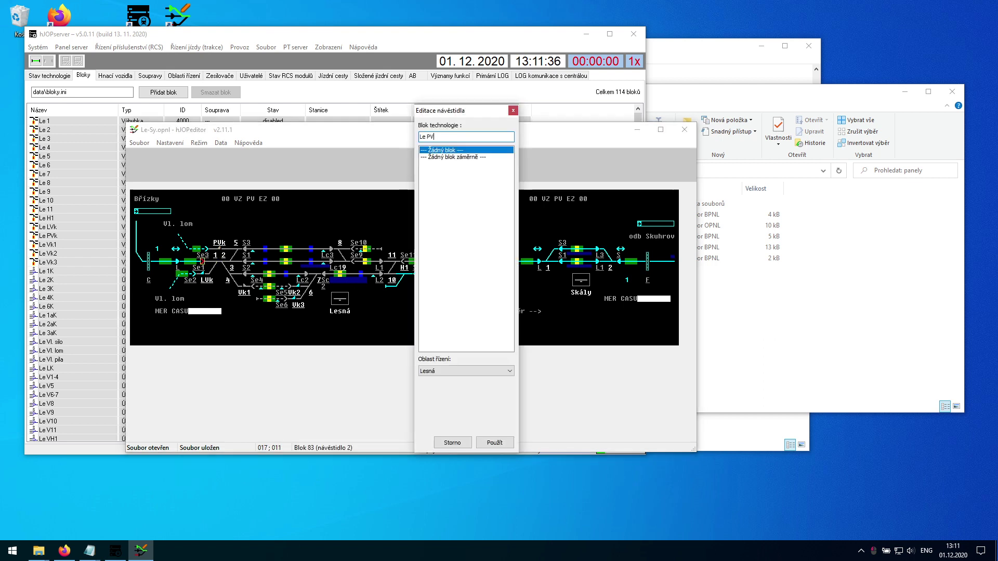
pyautogui.press('Return')
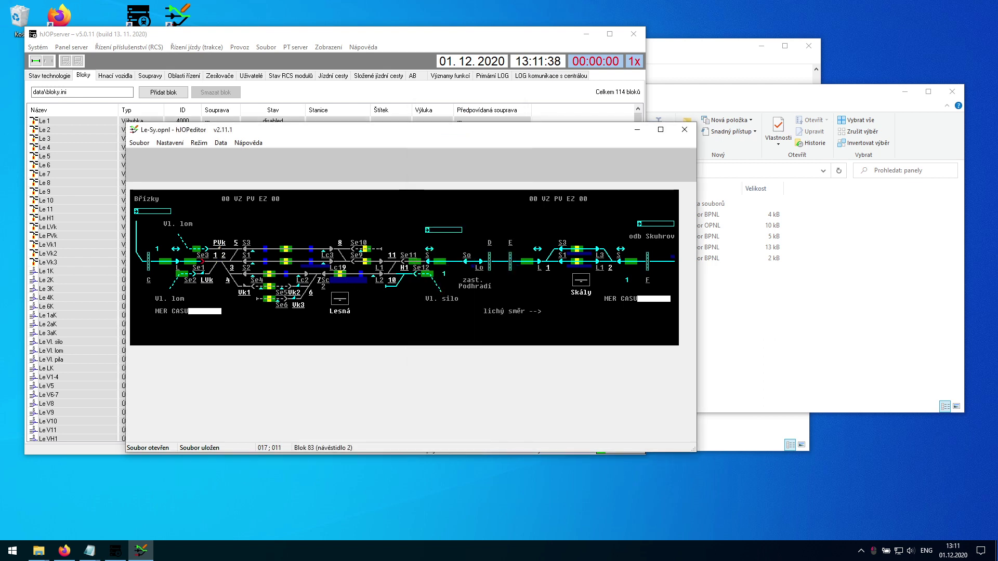
pyautogui.press('Left')
pyautogui.press('Return')
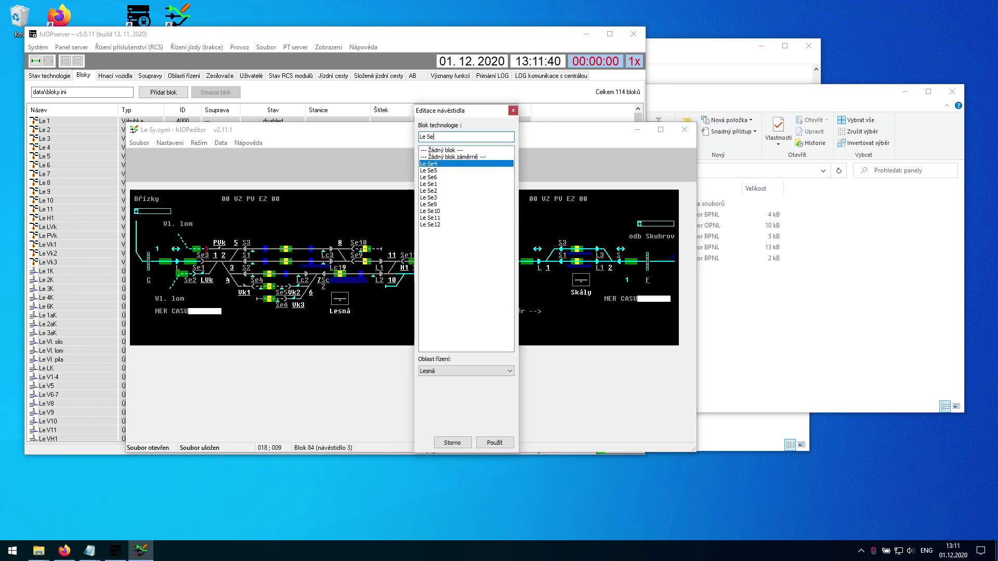
pyautogui.click(507, 371)
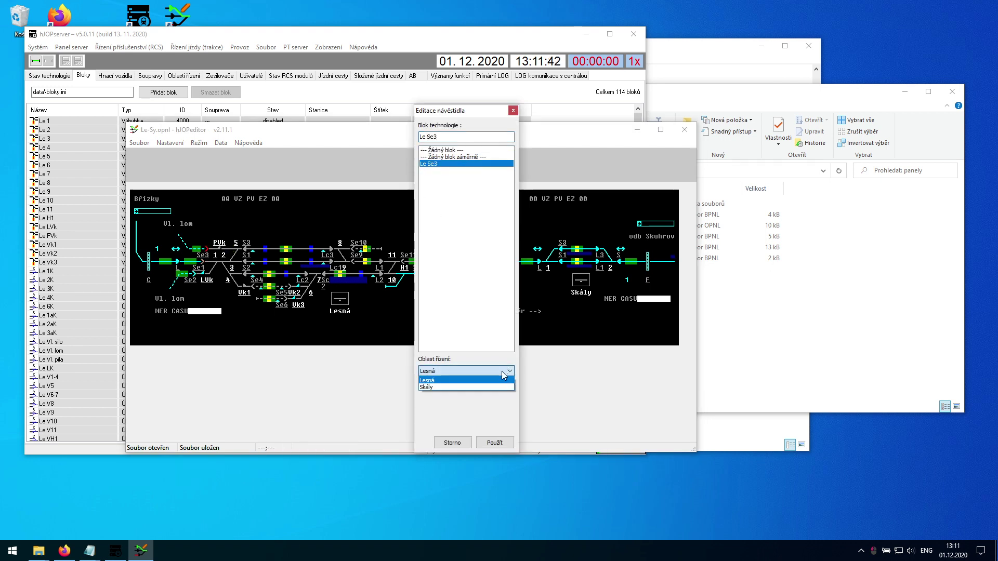
pyautogui.click(498, 385)
pyautogui.click(495, 443)
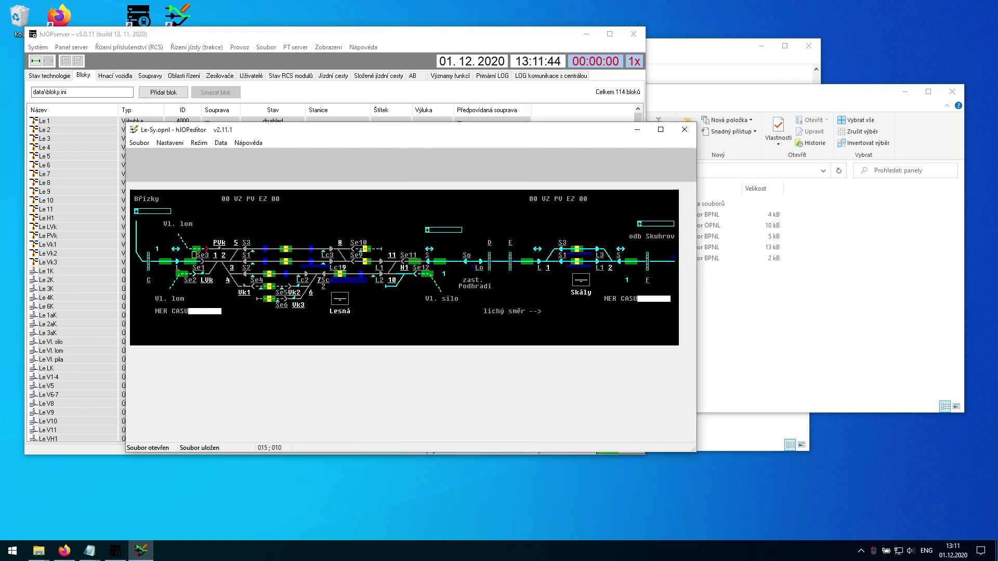
# Step: Assign technology block Le LVk to derailer LVk in Lesná station
pyautogui.click(202, 273)
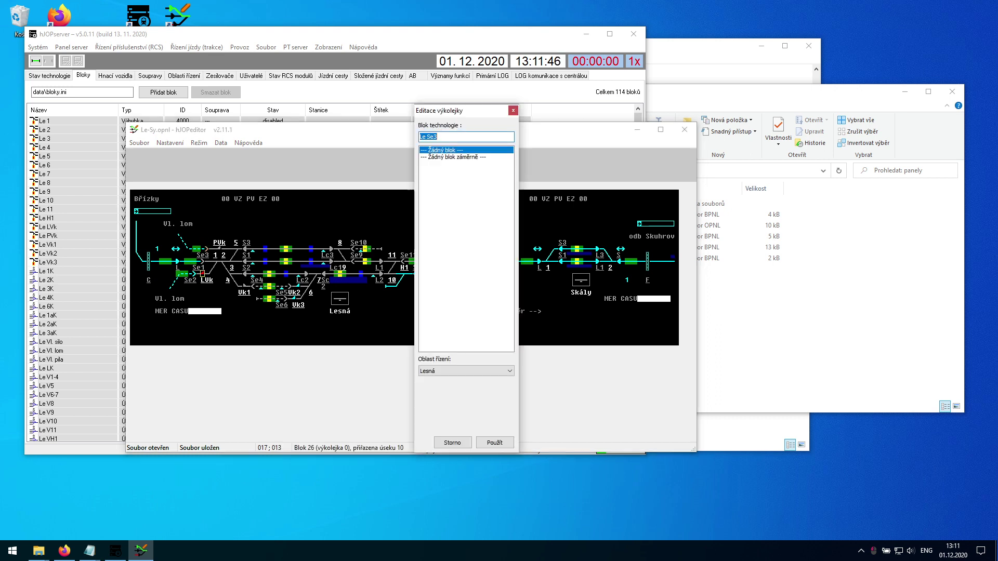
pyautogui.press('BackSpace')
pyautogui.press('BackSpace')
pyautogui.write('L')
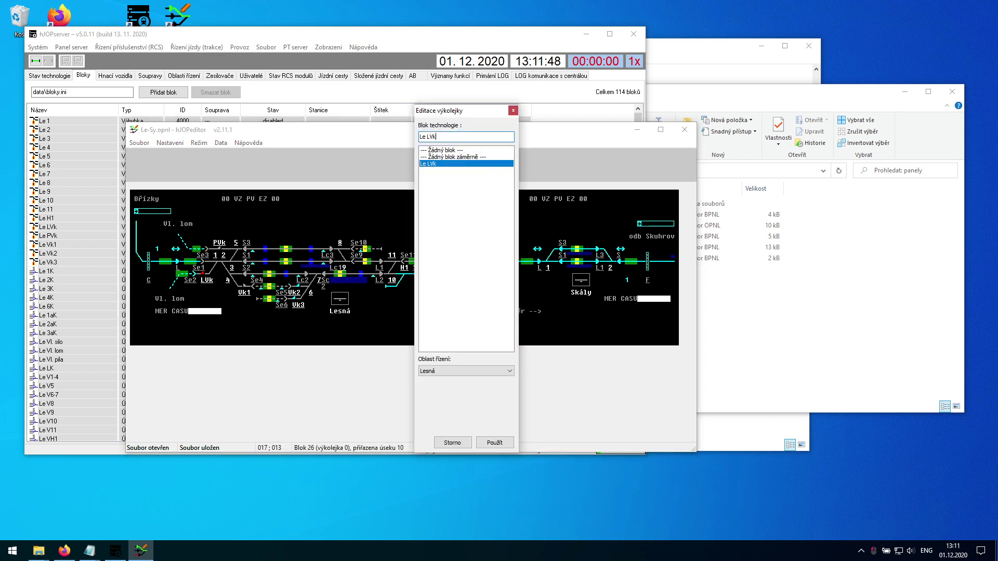
pyautogui.write('Vk')
pyautogui.press('Return')
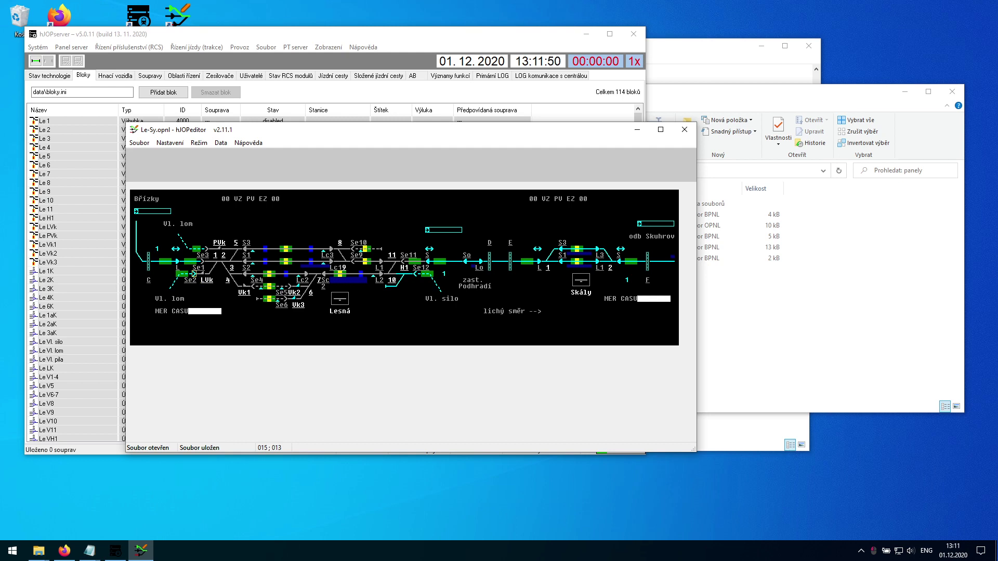
# Step: Assign technology block Le Se2 to signal Se2 beside derailer LVk
pyautogui.click(194, 274)
pyautogui.write('Le LV')
pyautogui.press('BackSpace')
pyautogui.write('1')
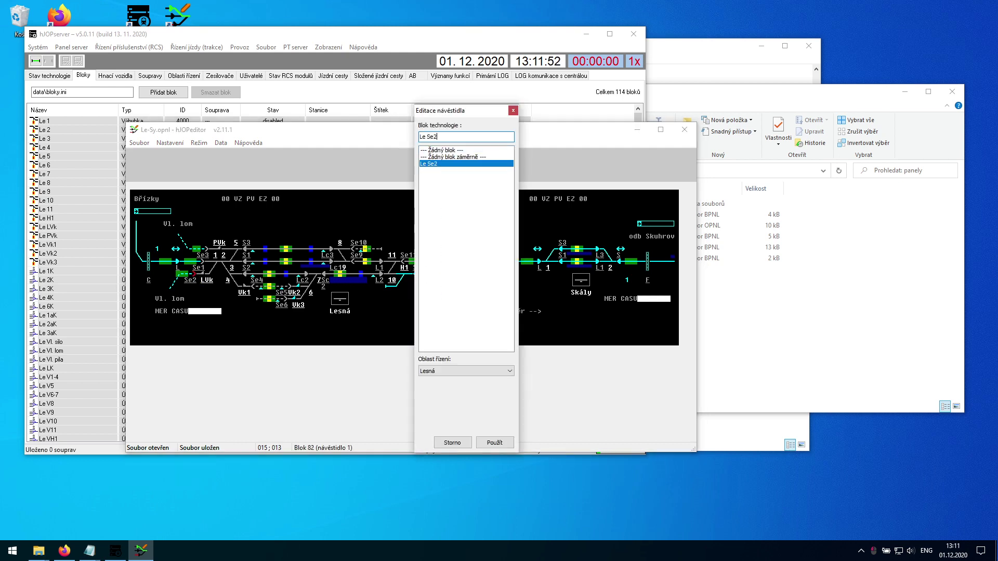
pyautogui.press('Return')
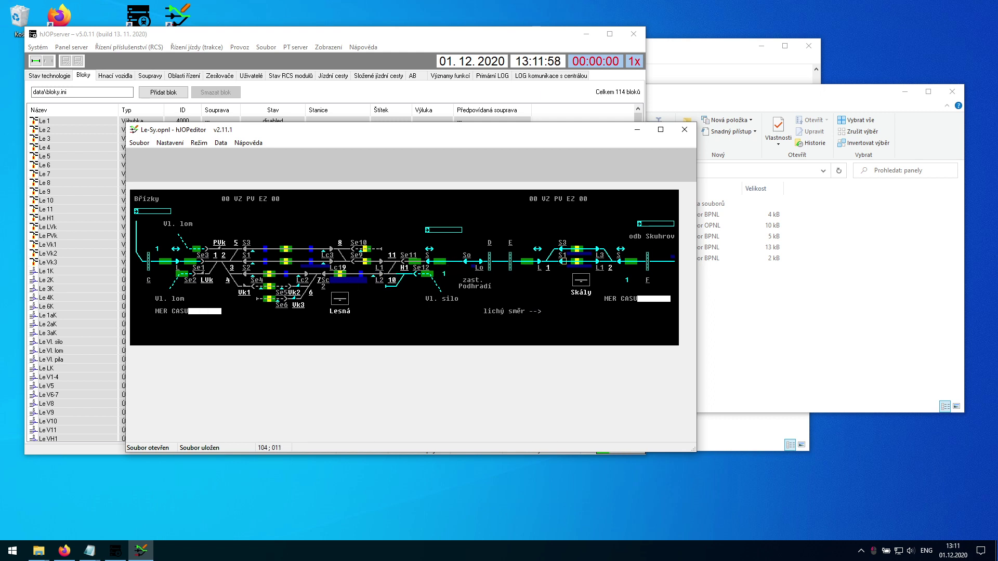
# Step: Assign block Sy 1K to the Skály track section between signals S1 and L1, with track name 1 and control area Skály
pyautogui.click(572, 261)
pyautogui.write('Le Se2')
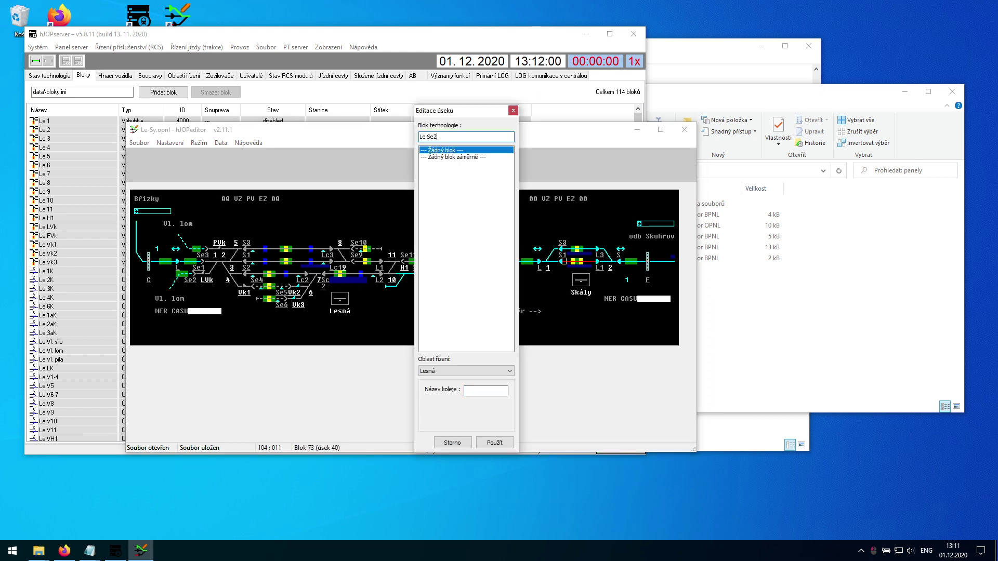
pyautogui.press('BackSpace')
pyautogui.press('BackSpace')
pyautogui.press('BackSpace')
pyautogui.press('BackSpace')
pyautogui.press('BackSpace')
pyautogui.press('BackSpace')
pyautogui.write('Sy')
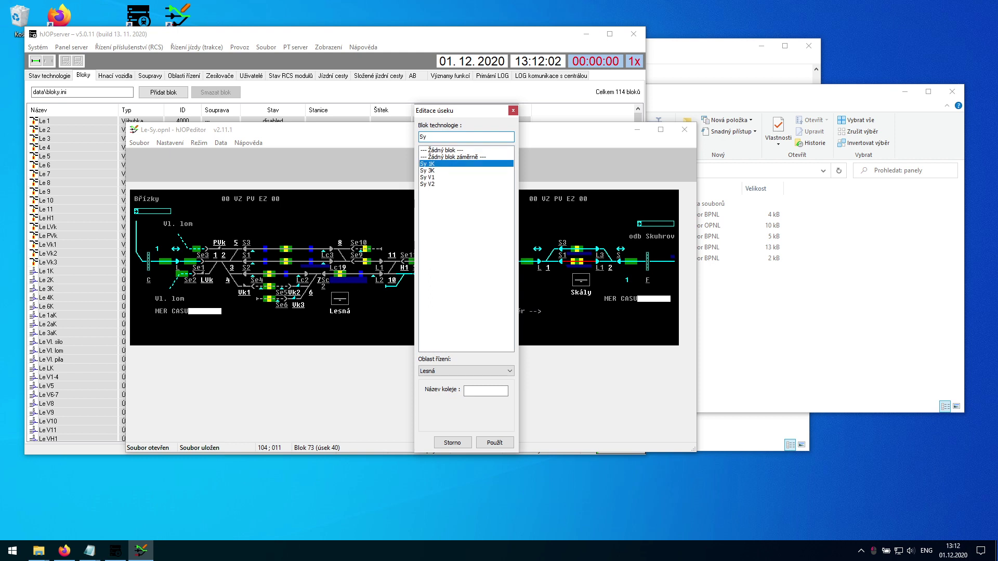
pyautogui.press('Return')
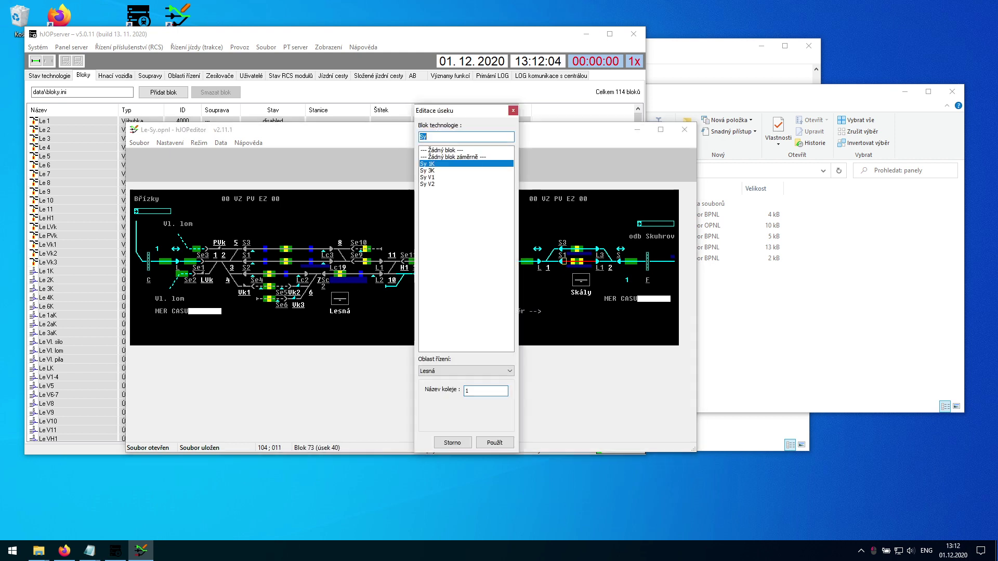
pyautogui.click(470, 371)
pyautogui.click(469, 386)
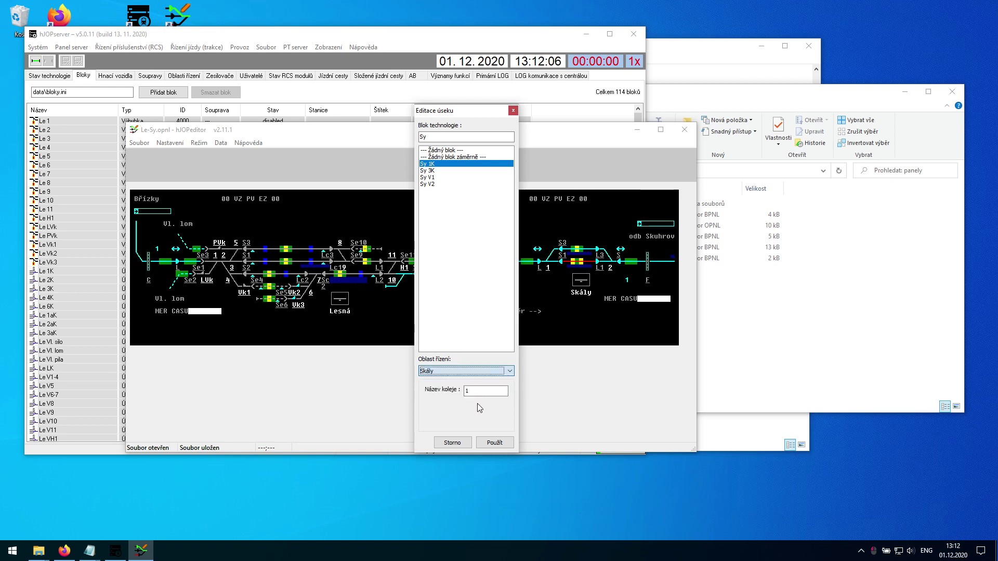
pyautogui.click(494, 442)
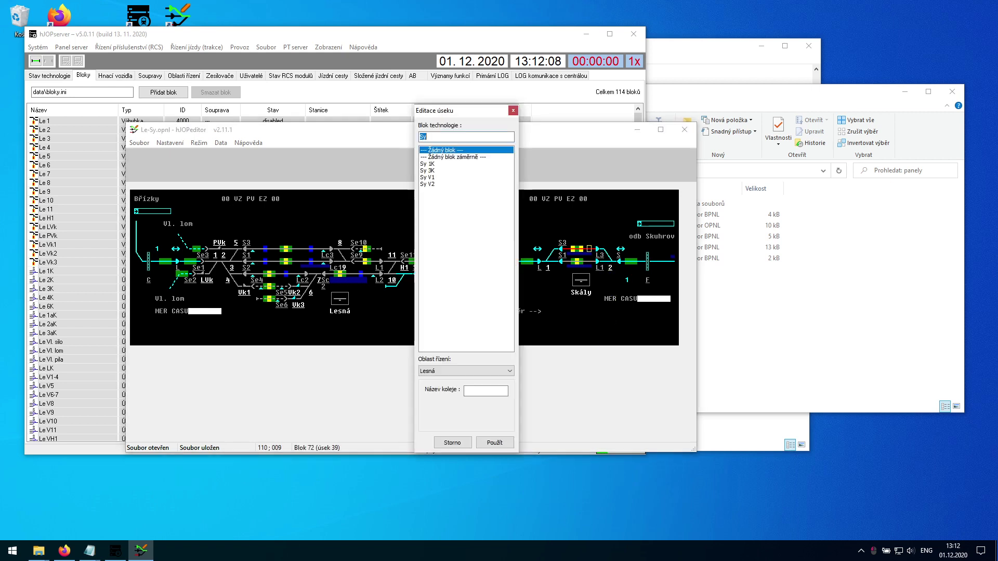
# Step: Assign block Sy 3K to the Skály track section between signals S3 and L3, and set its control area to Skály
pyautogui.press('Down')
pyautogui.press('Down')
pyautogui.press('Down')
pyautogui.press('Tab')
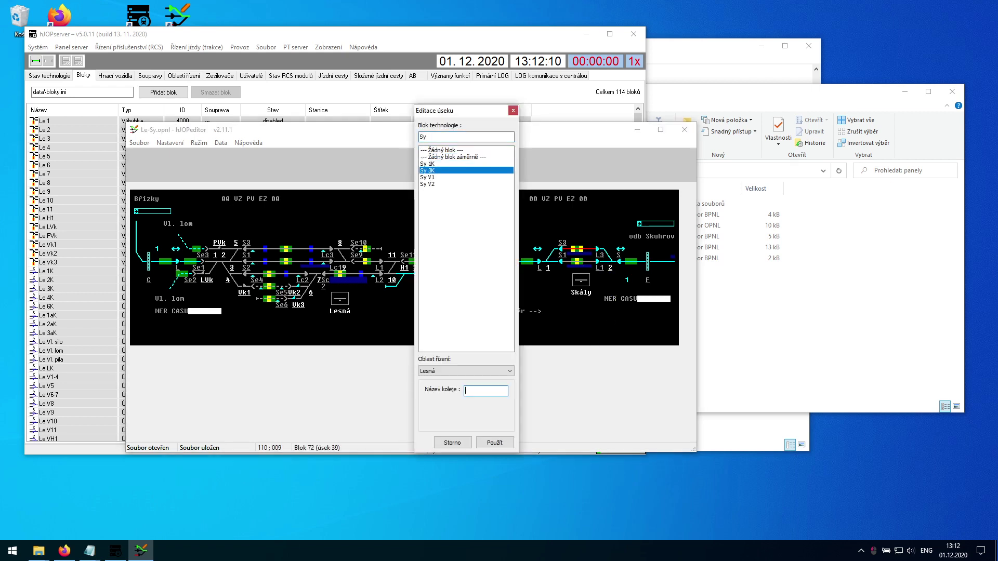
pyautogui.click(440, 371)
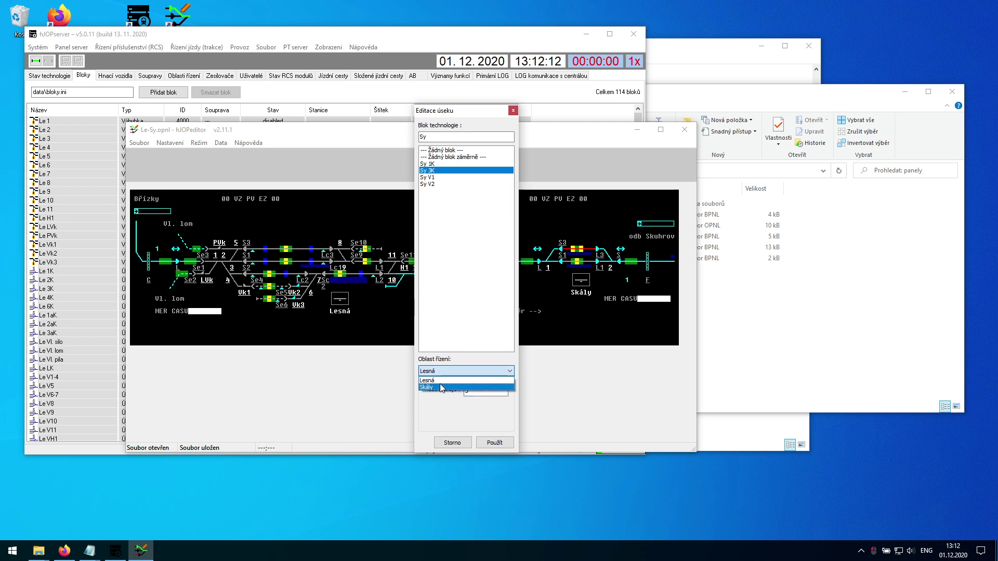
pyautogui.click(439, 386)
pyautogui.click(492, 443)
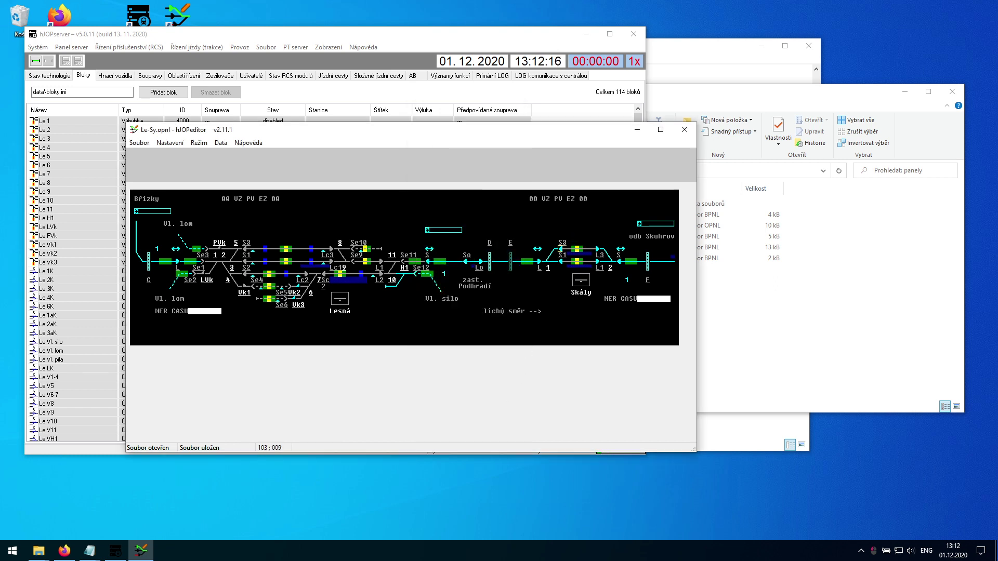
# Step: Assign block Sy S3 to signal S3 and block Sy L3 to signal L3, setting L3's control area to Skály
pyautogui.click(561, 249)
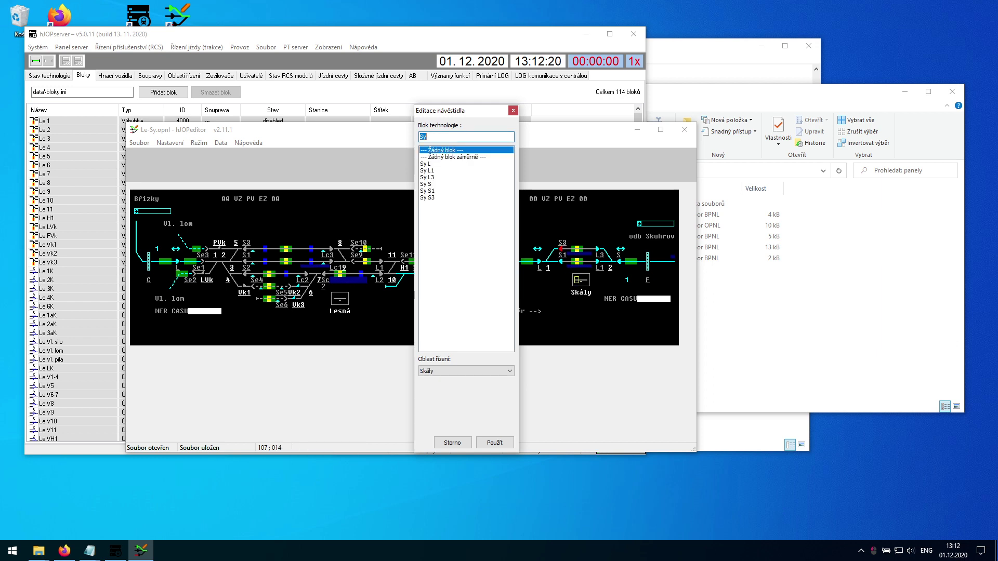
pyautogui.doubleClick(432, 197)
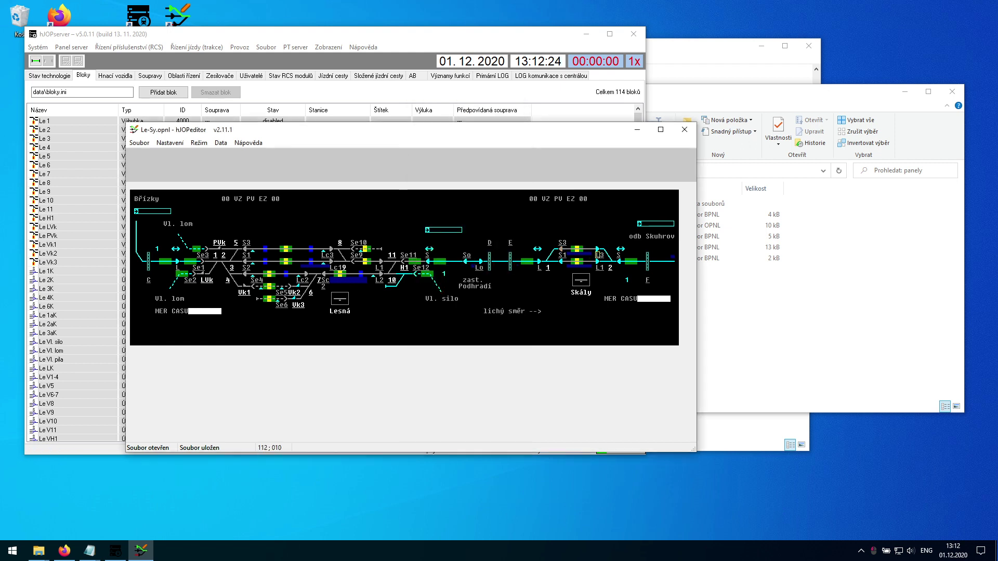
pyautogui.click(594, 248)
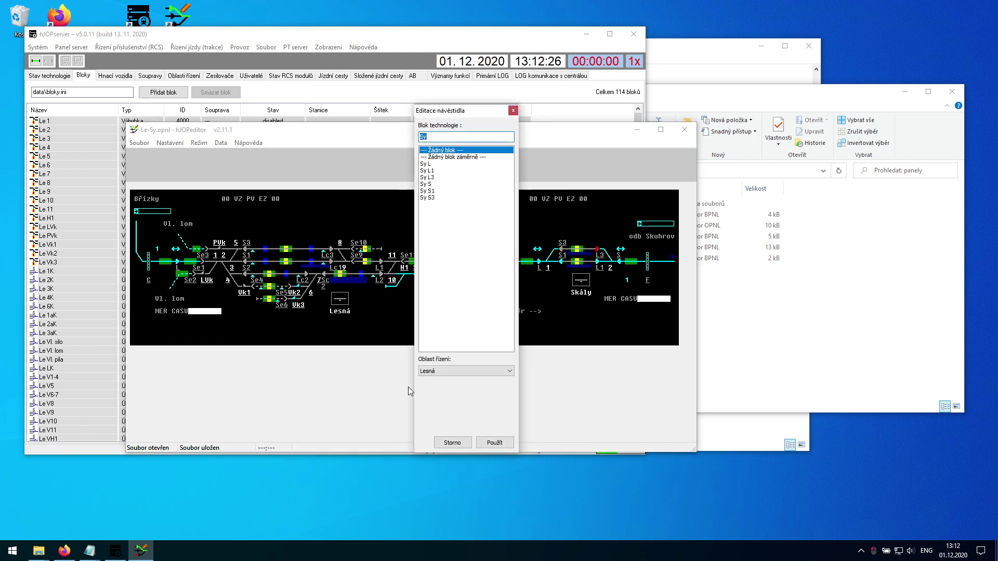
pyautogui.click(116, 551)
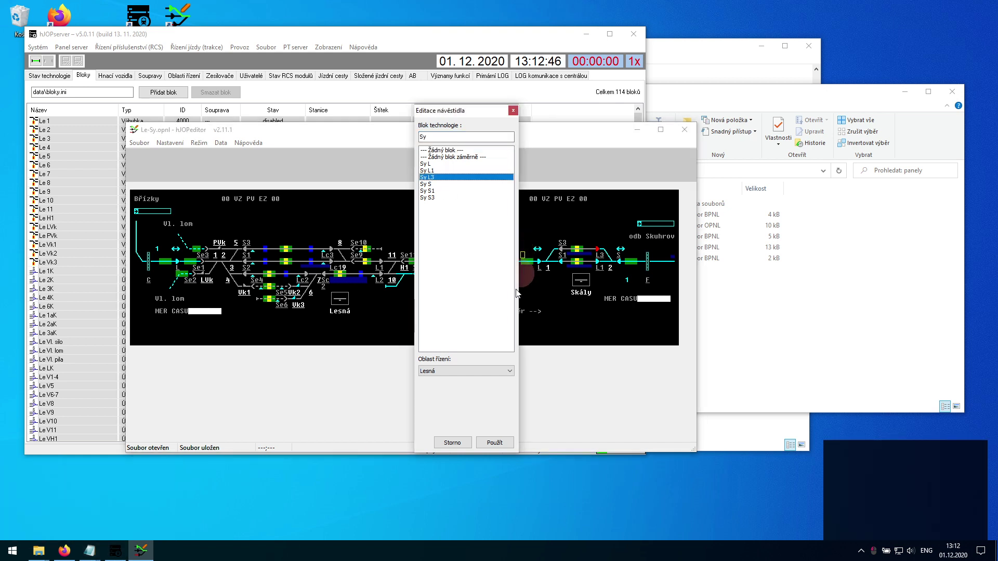
pyautogui.click(489, 371)
pyautogui.click(487, 385)
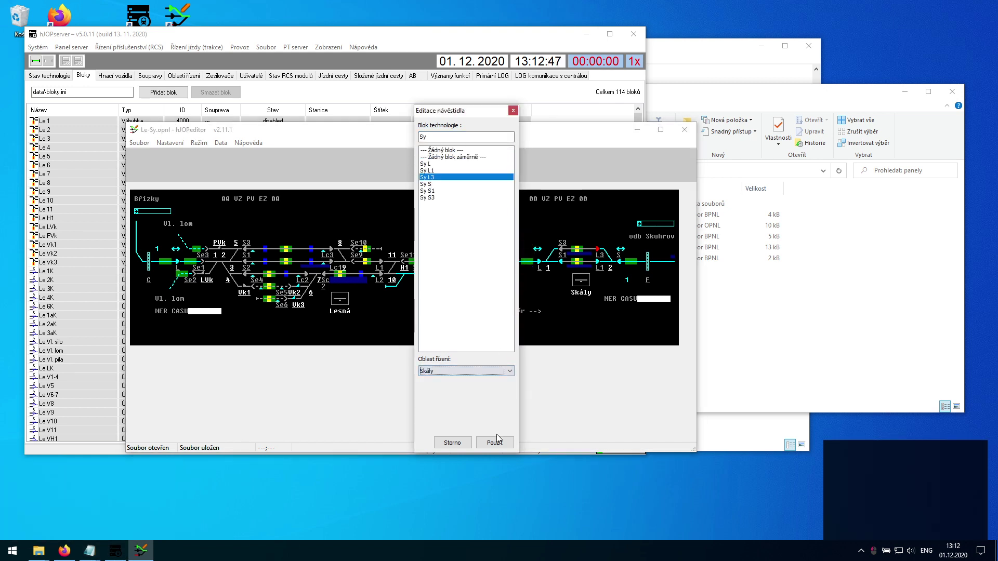
pyautogui.click(497, 442)
# Step: Assign block Sy L1 to signal L1 and block Sy S1 to signal S1 at Skály
pyautogui.click(614, 242)
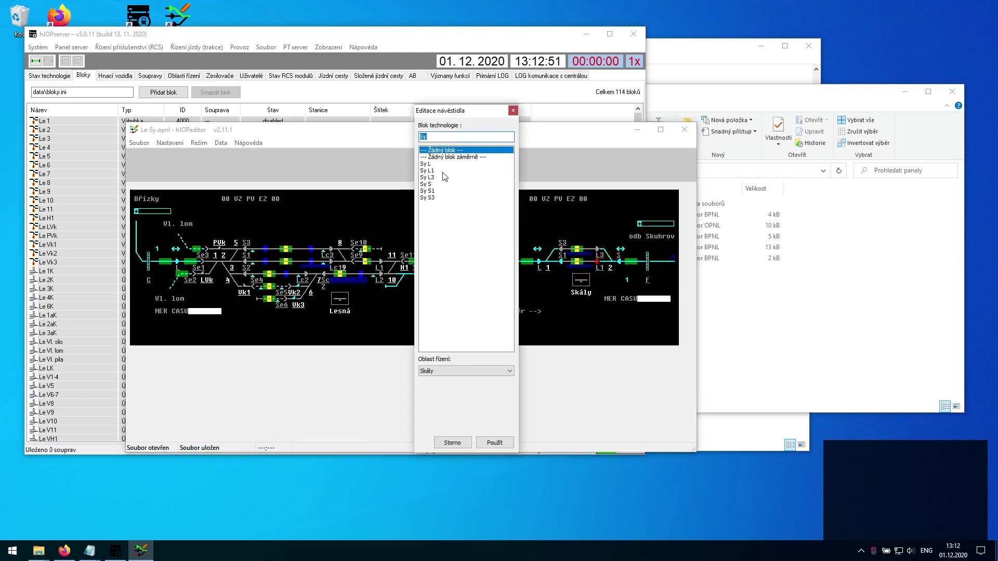
pyautogui.click(445, 176)
pyautogui.press('Return')
pyautogui.click(569, 262)
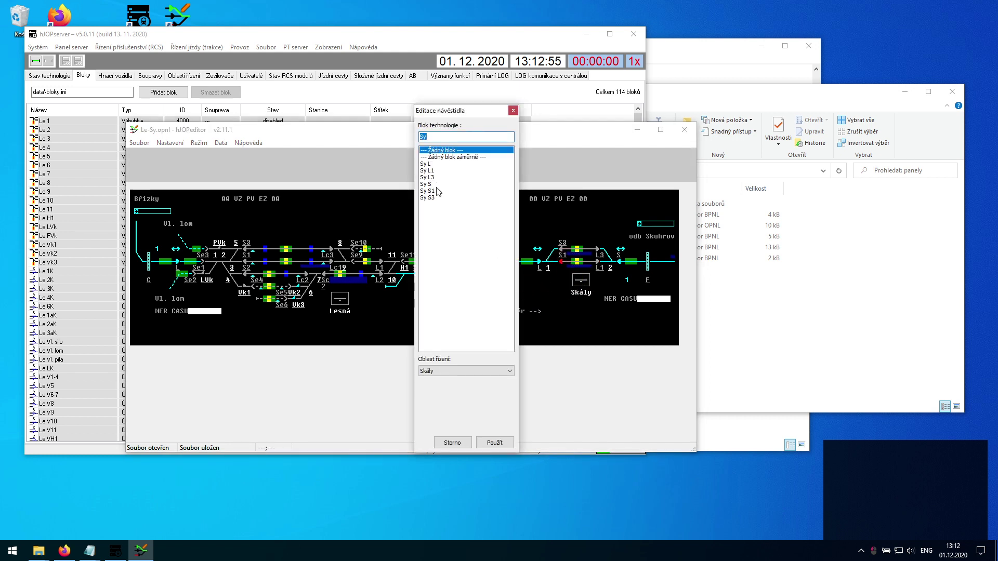
pyautogui.doubleClick(437, 192)
# Step: Assign block Sy V1 to the turnout section between signals L, S1 and S3, and set its control area to Skály
pyautogui.click(552, 256)
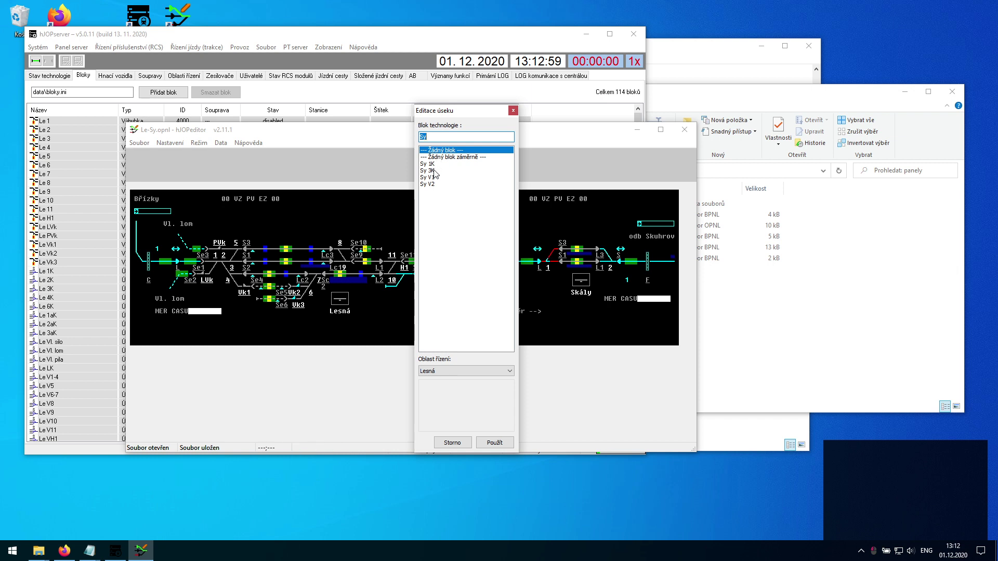
pyautogui.click(441, 178)
pyautogui.click(466, 370)
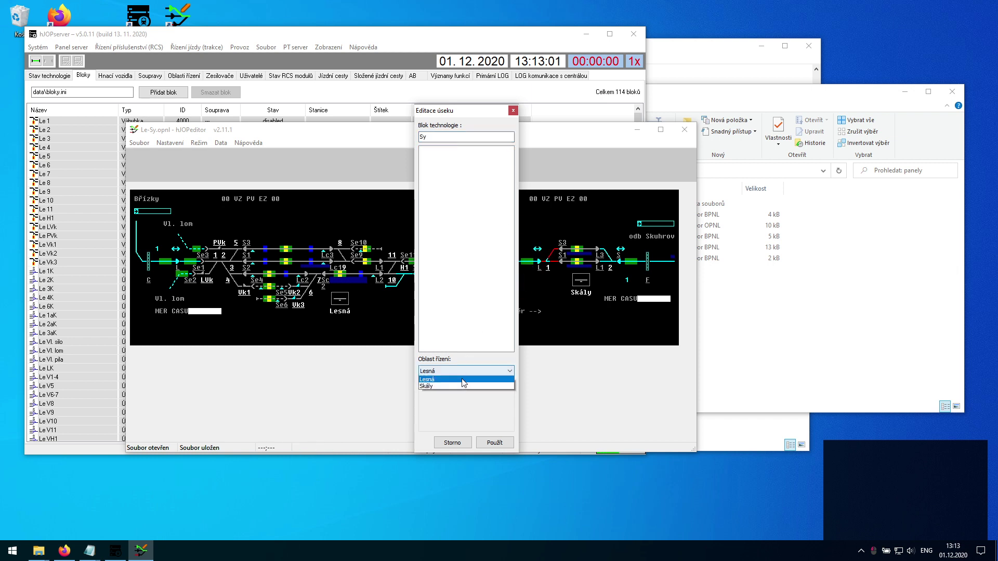
pyautogui.click(463, 384)
pyautogui.click(495, 442)
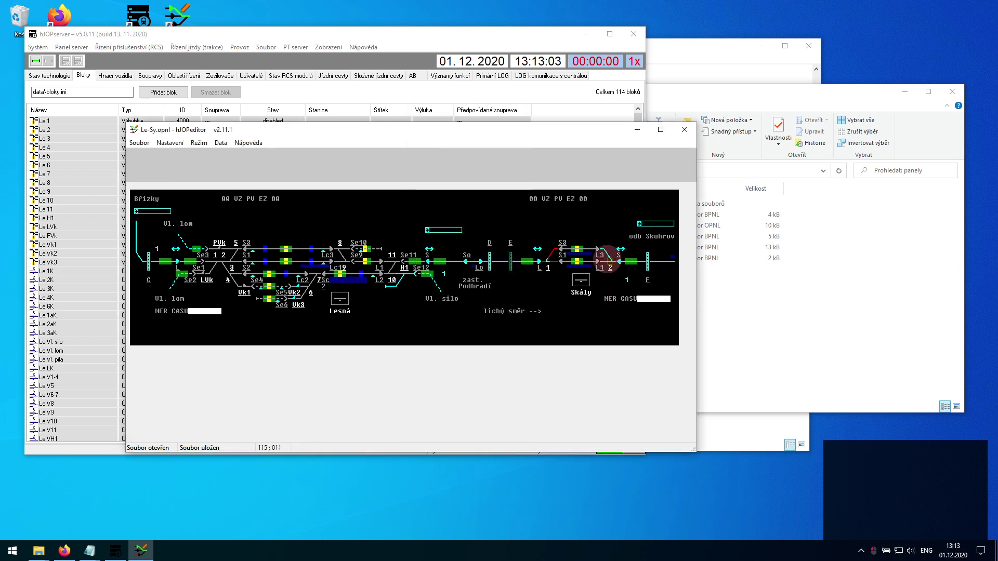
# Step: Assign block Sy V2 to the turnout section between signals L1, L3 and S at Skály, with control area Skály
pyautogui.click(604, 249)
pyautogui.click(445, 184)
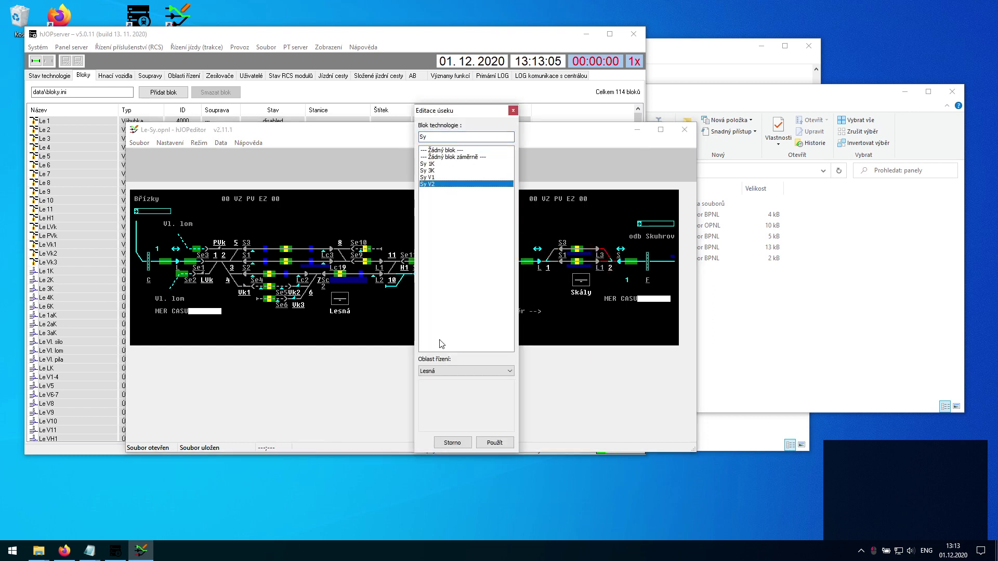
pyautogui.click(444, 370)
pyautogui.click(444, 385)
pyautogui.click(495, 443)
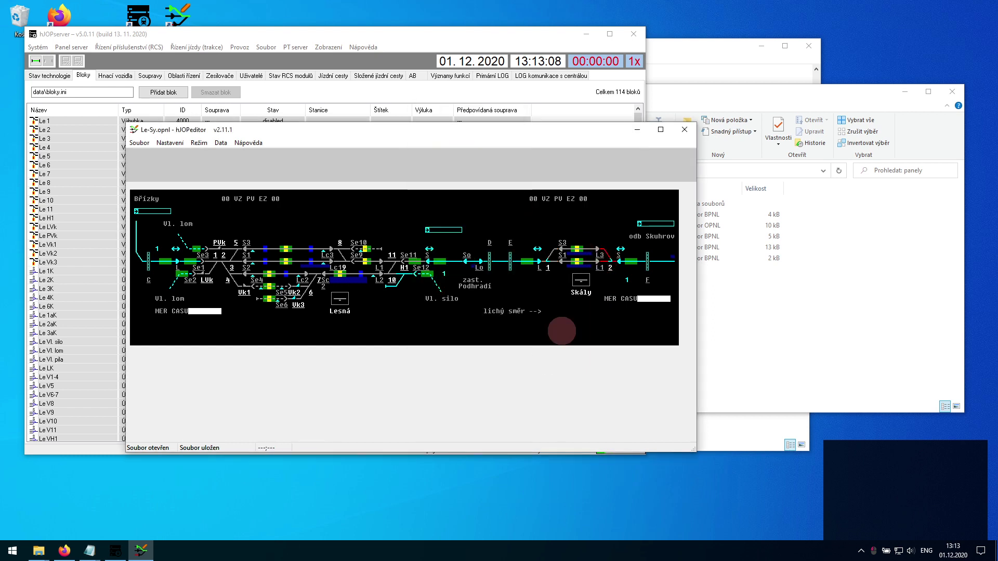
# Step: Assign block Sy 1 to turnout 1 and block Sy 2 to turnout 2 at Skály
pyautogui.click(543, 261)
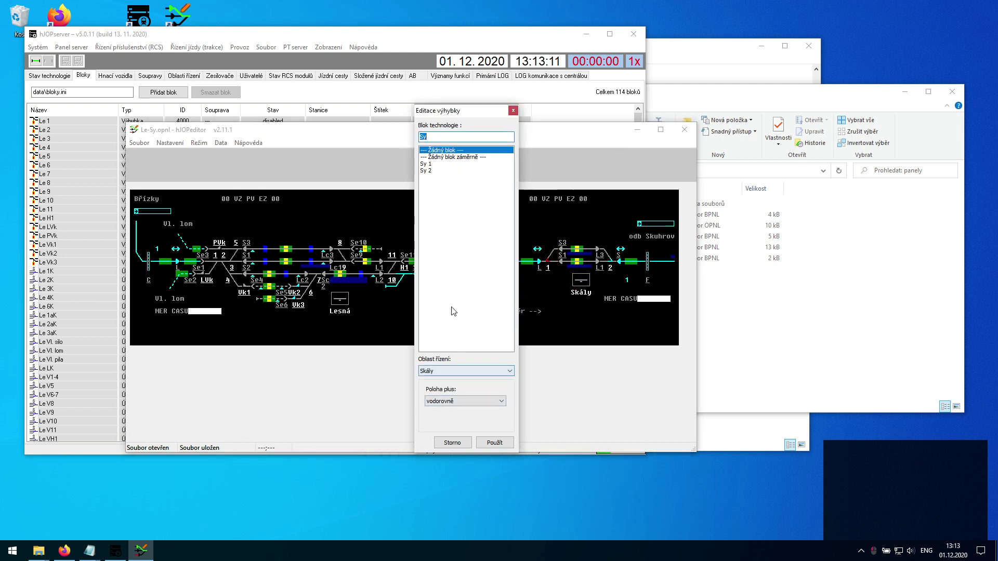
pyautogui.doubleClick(426, 164)
pyautogui.click(617, 265)
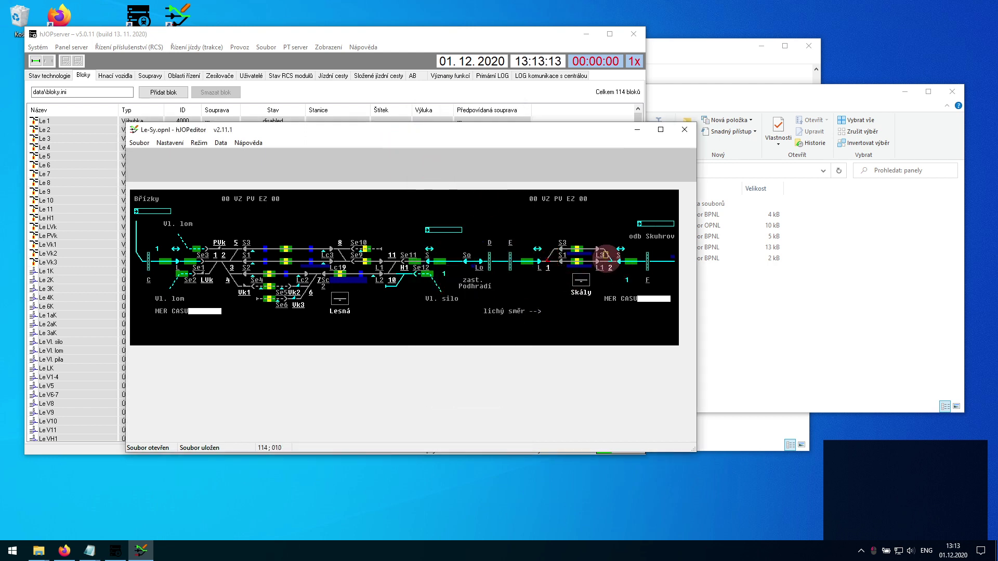
pyautogui.click(607, 261)
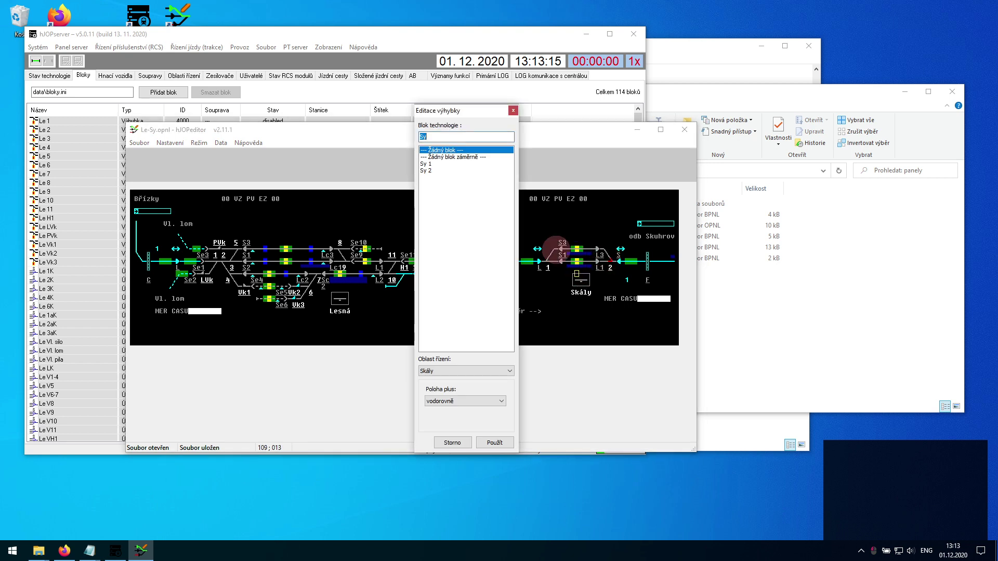
pyautogui.doubleClick(429, 170)
# Step: Assign block Sy S to signal S beside Skály turnout 2 and set its control area to Skály
pyautogui.click(615, 262)
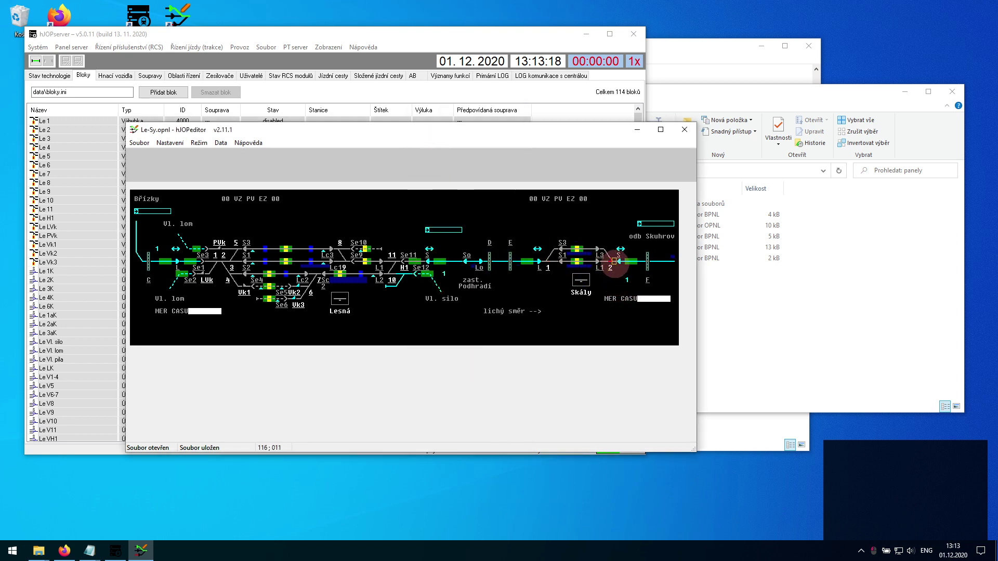
pyautogui.click(444, 184)
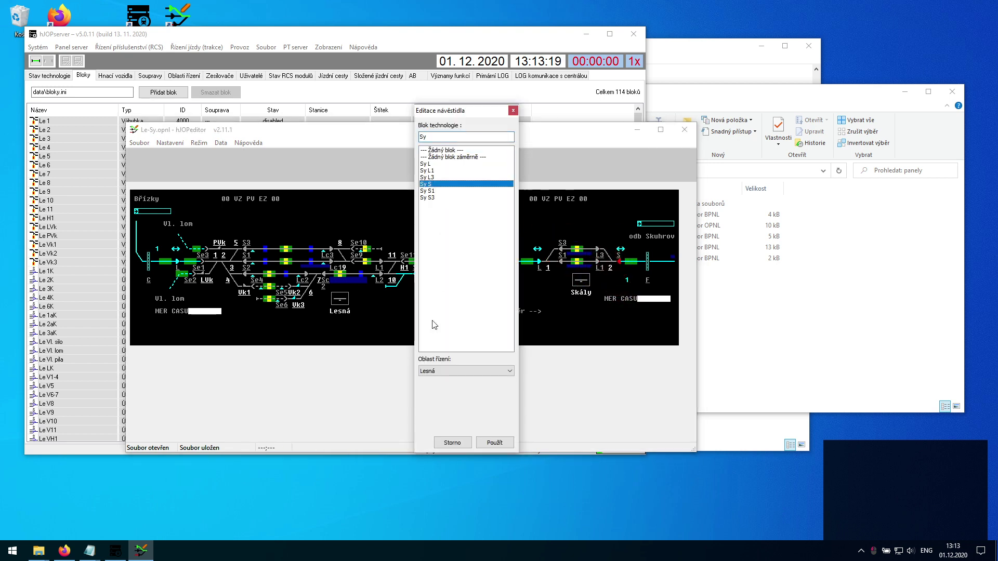
pyautogui.click(430, 371)
pyautogui.click(433, 387)
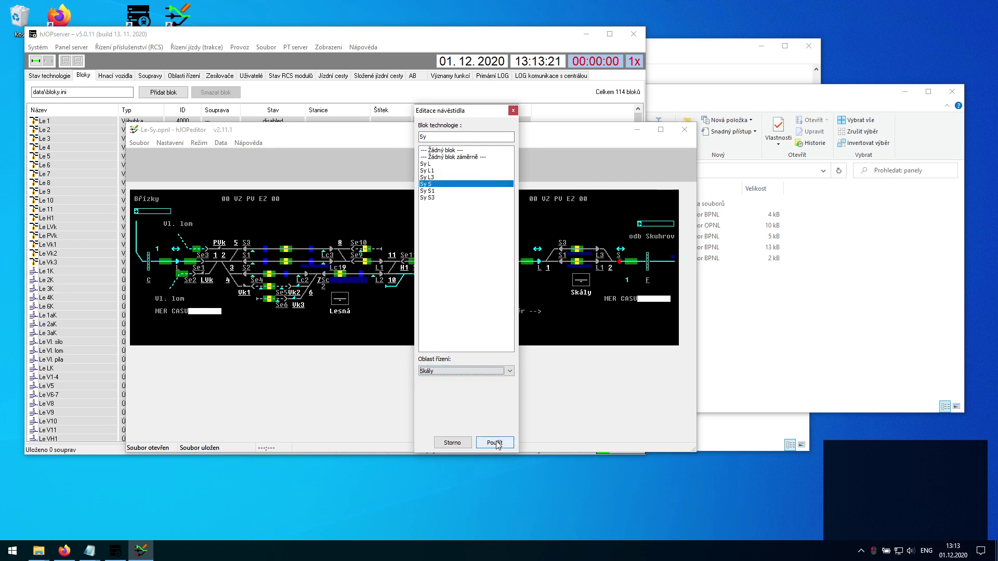
pyautogui.click(494, 442)
pyautogui.click(555, 323)
# Step: Assign block Sy L to signal L beside Skály turnout 1 and set its control area to Skály
pyautogui.click(535, 261)
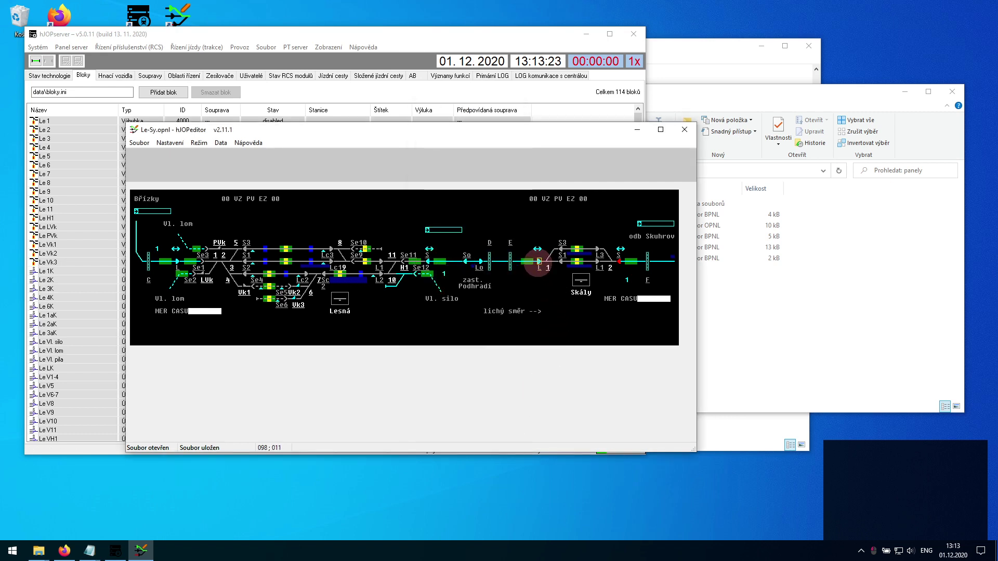
pyautogui.click(431, 164)
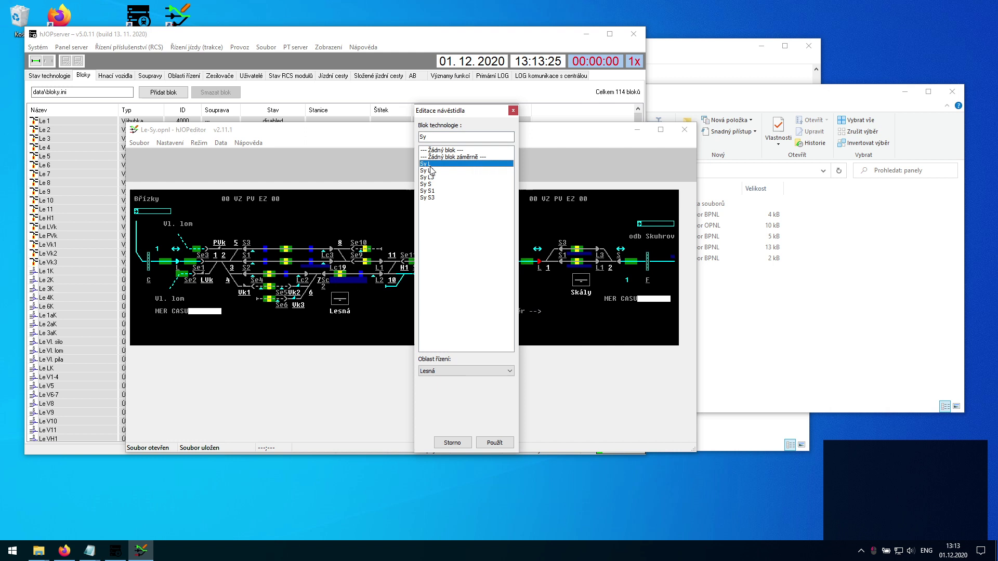
pyautogui.click(447, 371)
pyautogui.click(445, 387)
pyautogui.click(494, 443)
pyautogui.click(556, 305)
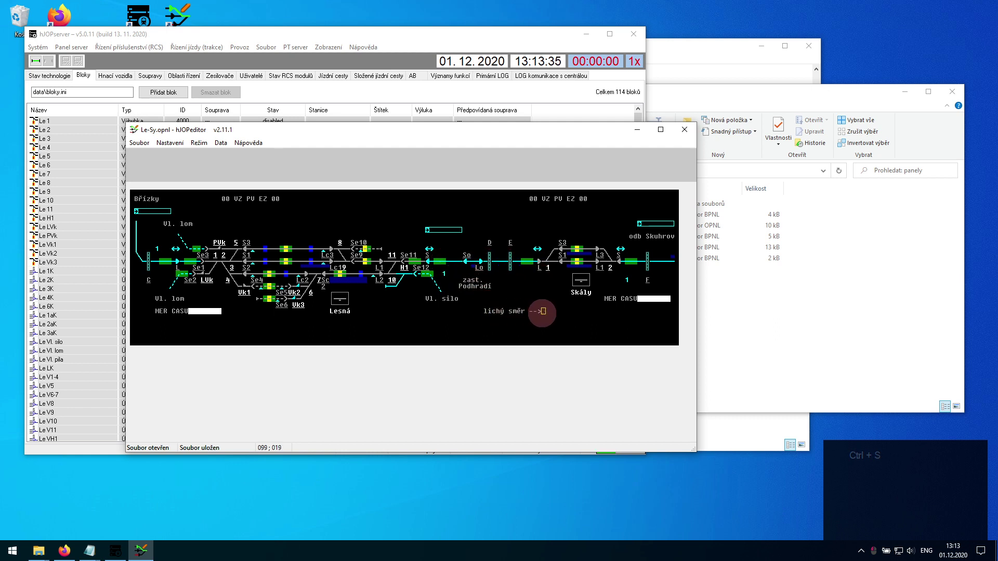
# Step: Switch to hJOPserver and examine the Le>>Sy line block's track sections and the names of its two end blocks
pyautogui.click(186, 33)
pyautogui.scroll(-10, 85, 370)
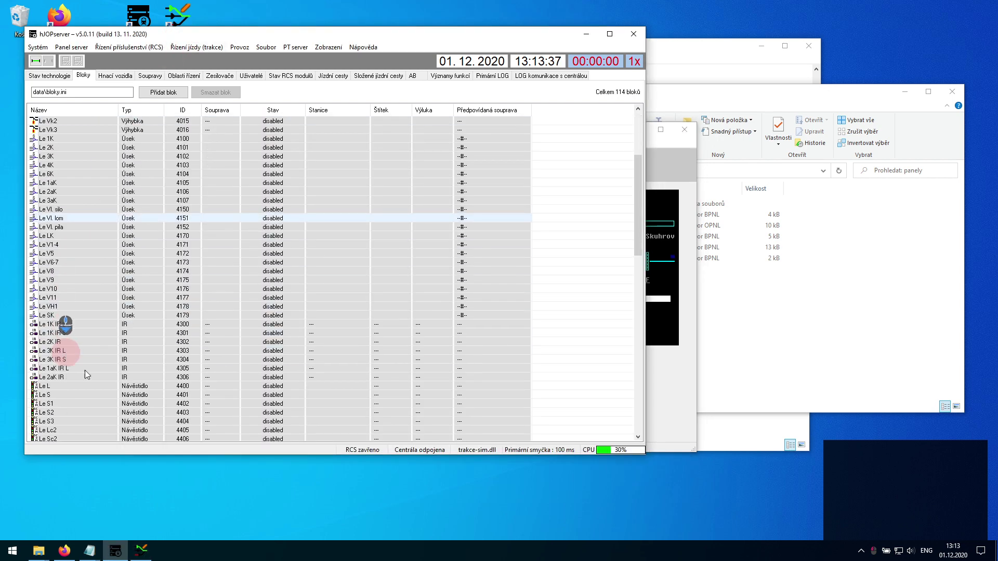
pyautogui.moveTo(634, 226); pyautogui.dragTo(637, 404)
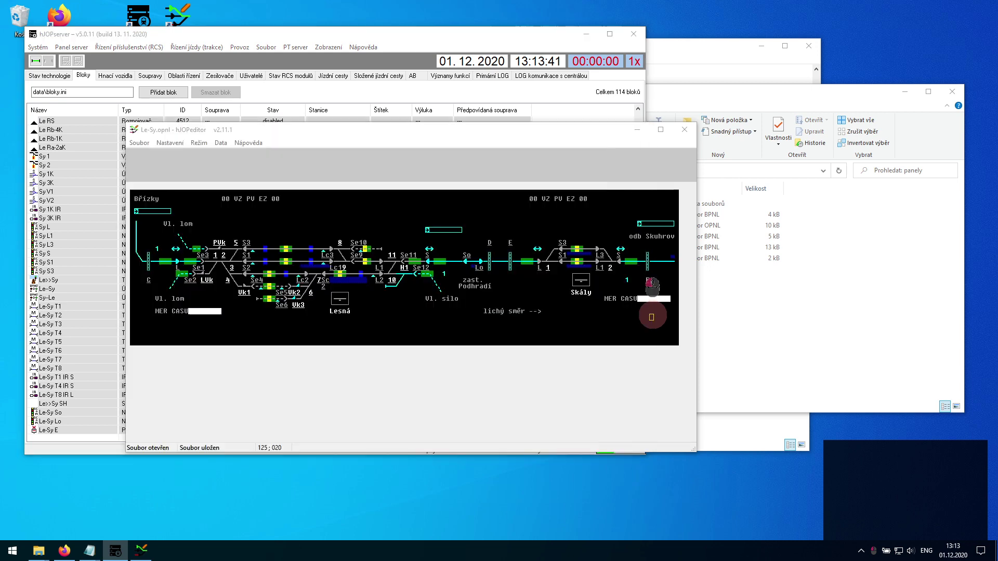
pyautogui.click(647, 310)
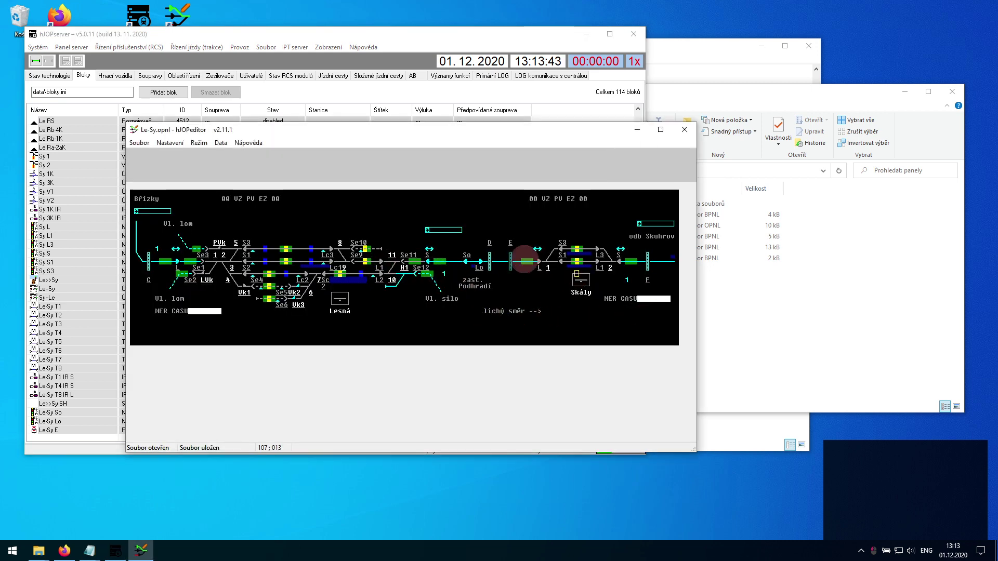
pyautogui.click(66, 291)
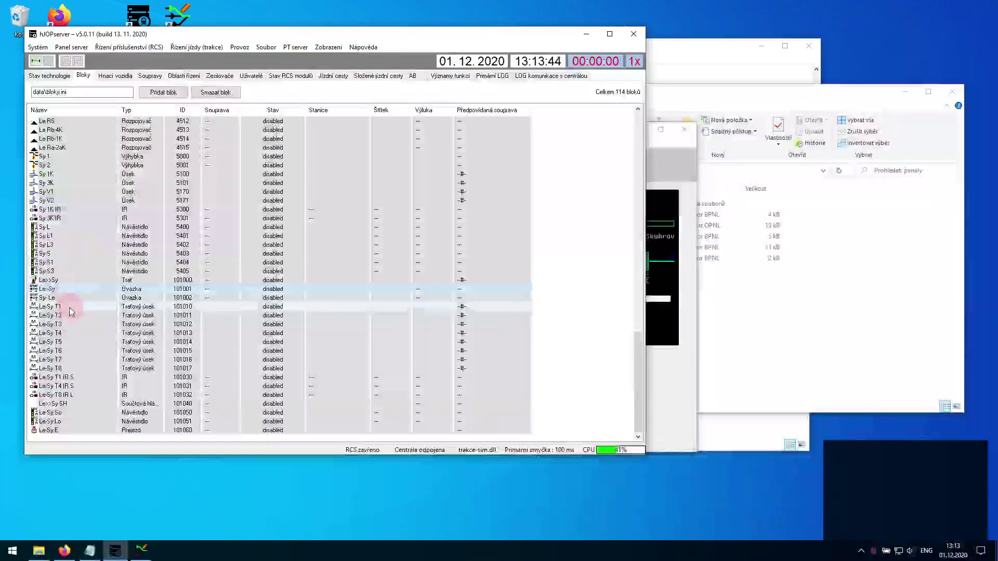
pyautogui.doubleClick(56, 281)
pyautogui.doubleClick(566, 186)
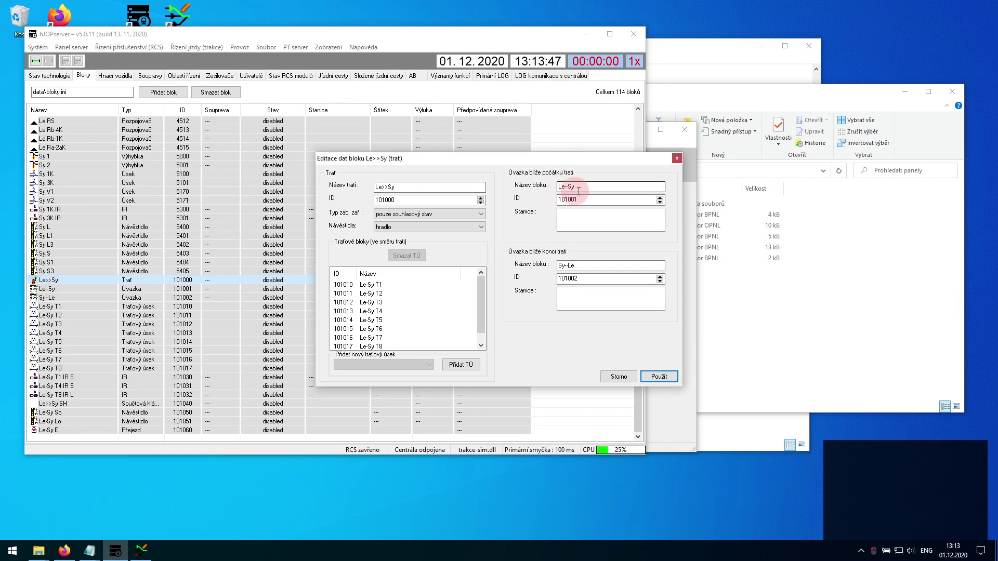
pyautogui.click(560, 185)
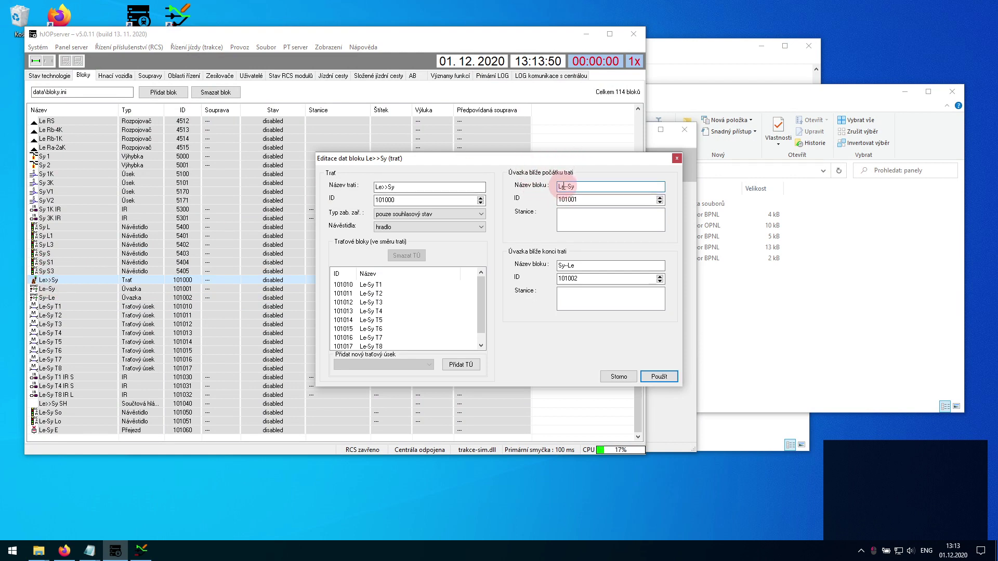
pyautogui.click(677, 158)
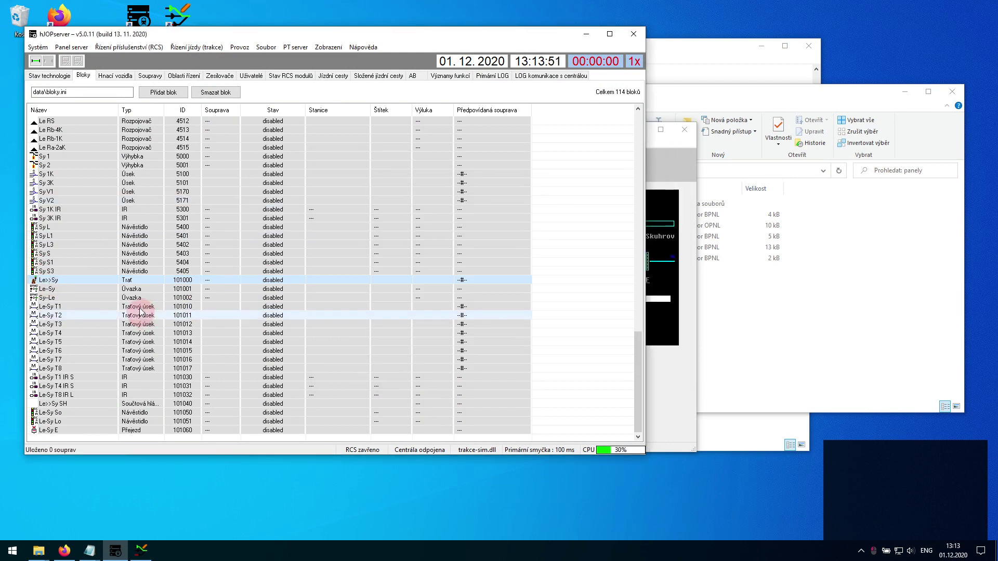
# Step: Return to hJOPeditor and assign block Le-Sy T1 to the first line section beyond Lesná's entry signal S
pyautogui.click(694, 202)
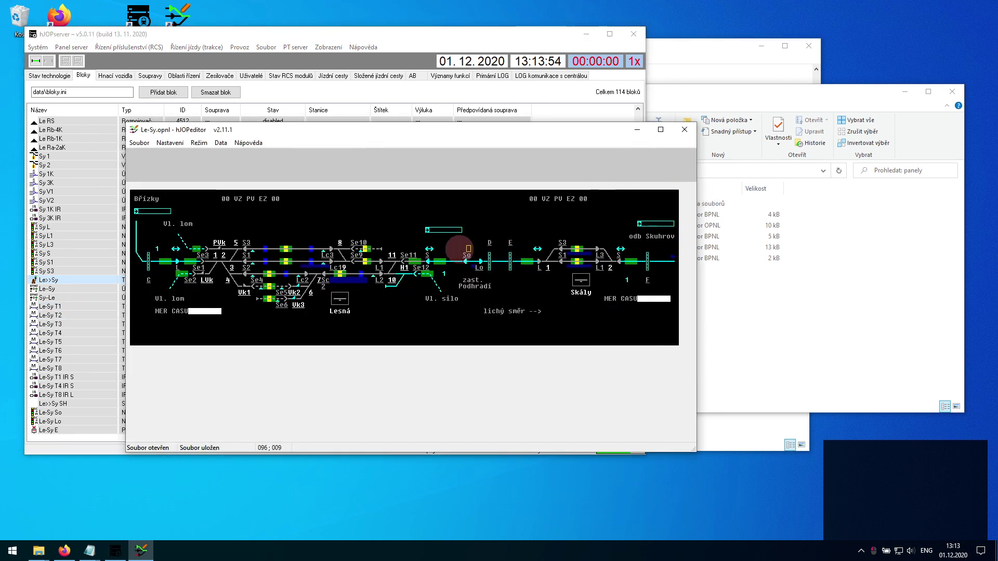
pyautogui.click(461, 250)
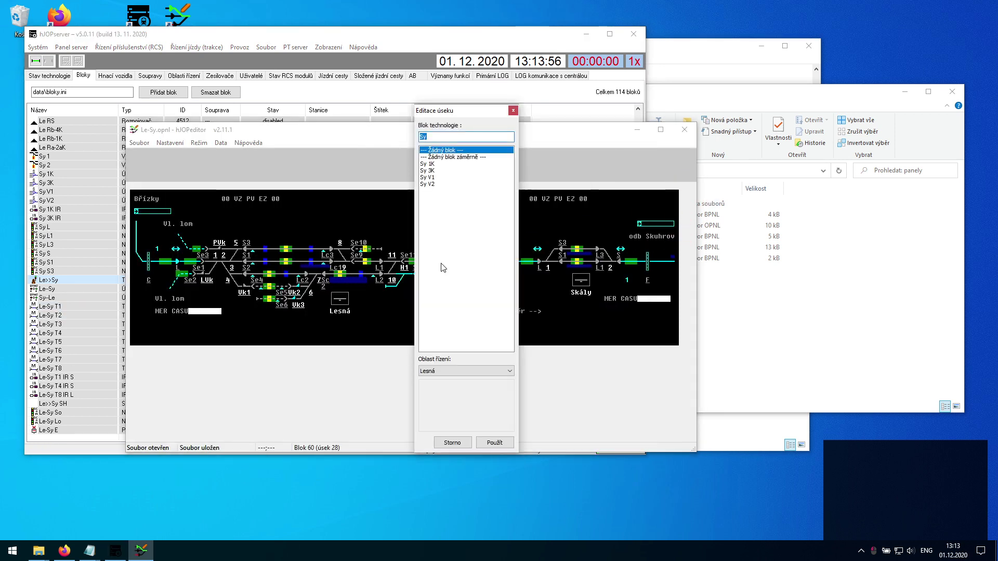
pyautogui.write('Le-S')
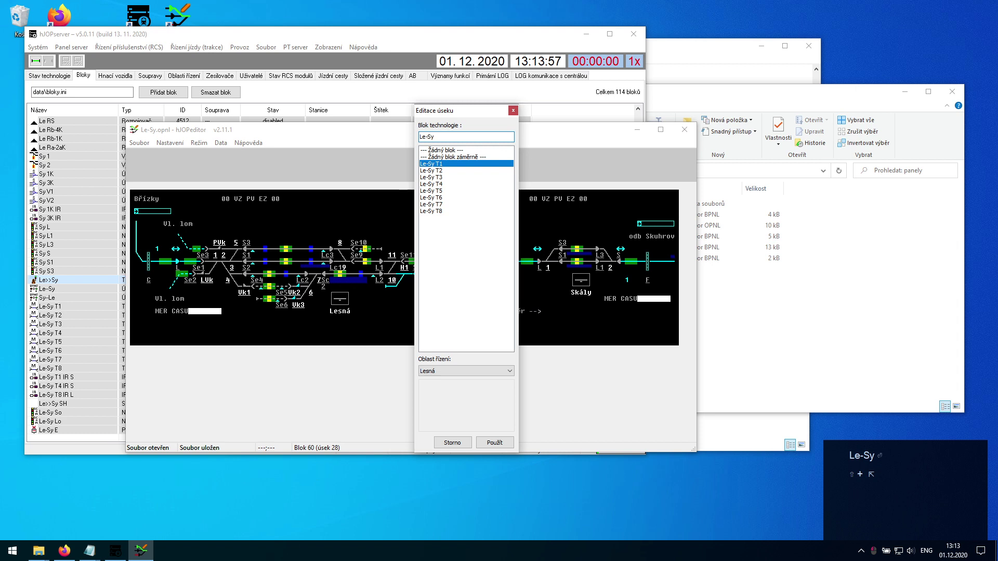
pyautogui.press('Return')
# Step: Assign block Le-Sy T2 to the second line section between Lesná's signal S and signal So
pyautogui.press('Right')
pyautogui.press('Right')
pyautogui.press('Right')
pyautogui.press('Return')
pyautogui.press('Down')
pyautogui.press('Down')
pyautogui.press('Down')
pyautogui.press('Return')
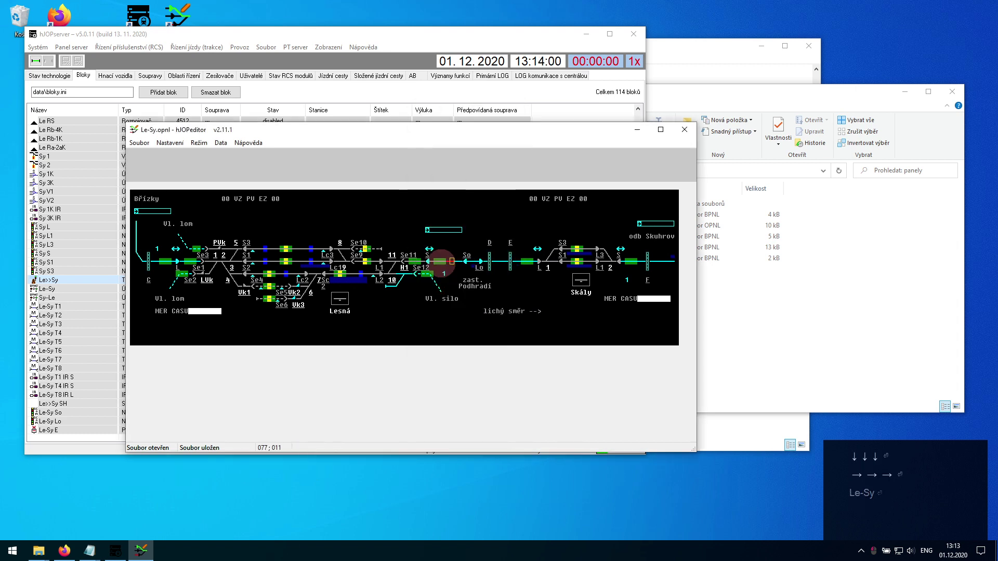
# Step: Assign block Le-Sy T3 to the line section directly before signal So
pyautogui.press('Return')
pyautogui.press('Down')
pyautogui.press('Down')
pyautogui.press('Down')
pyautogui.press('Down')
pyautogui.press('Return')
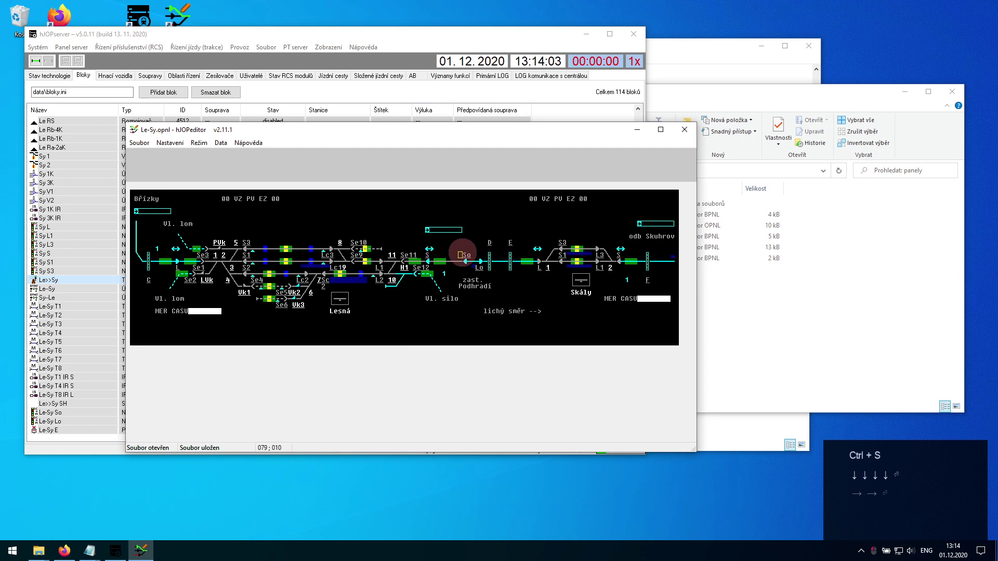
# Step: Assign block Le-Sy So to signal So and block Le-Sy Lo to signal Lo near the Podhradí stop
pyautogui.click(466, 259)
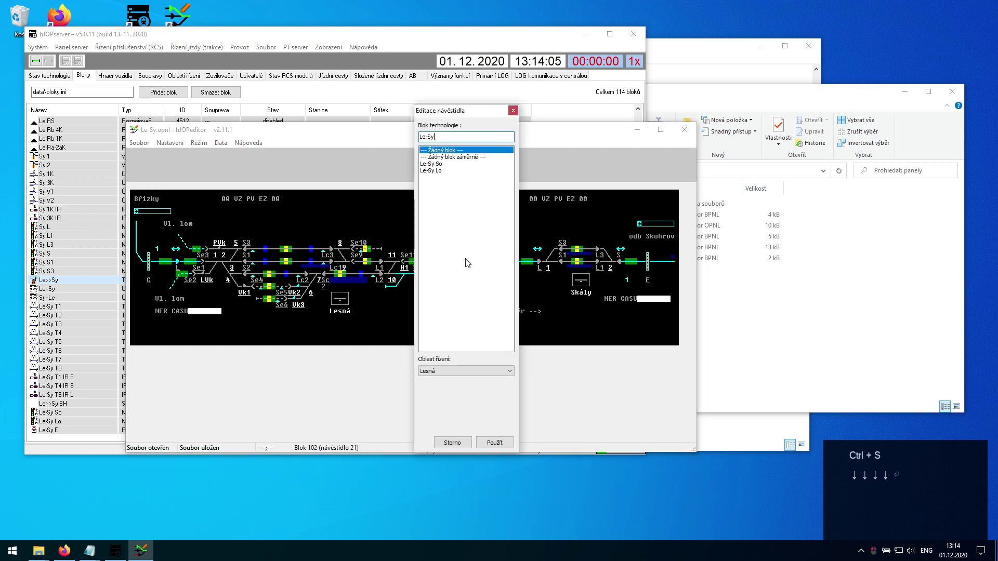
pyautogui.moveTo(453, 113); pyautogui.dragTo(574, 125)
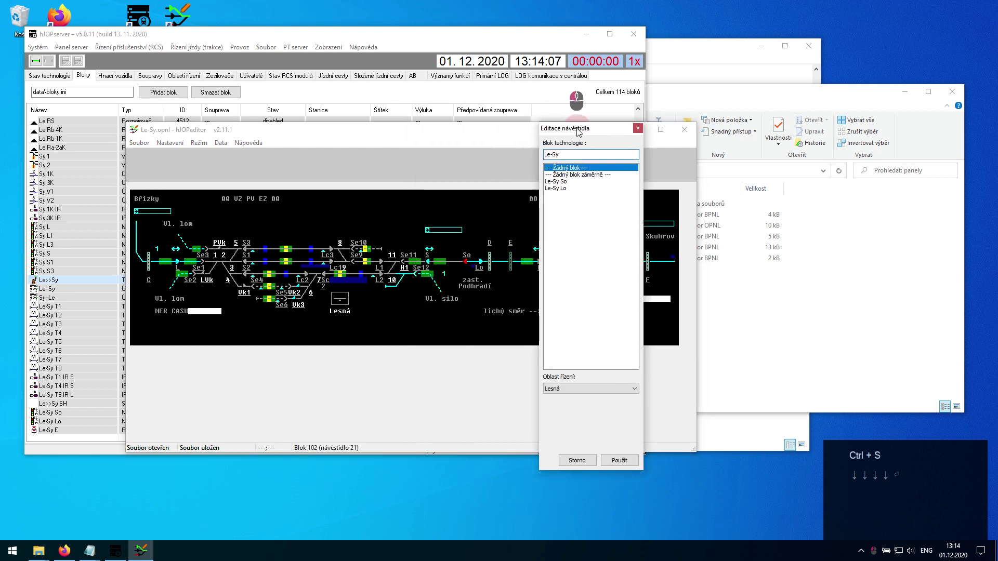
pyautogui.doubleClick(578, 181)
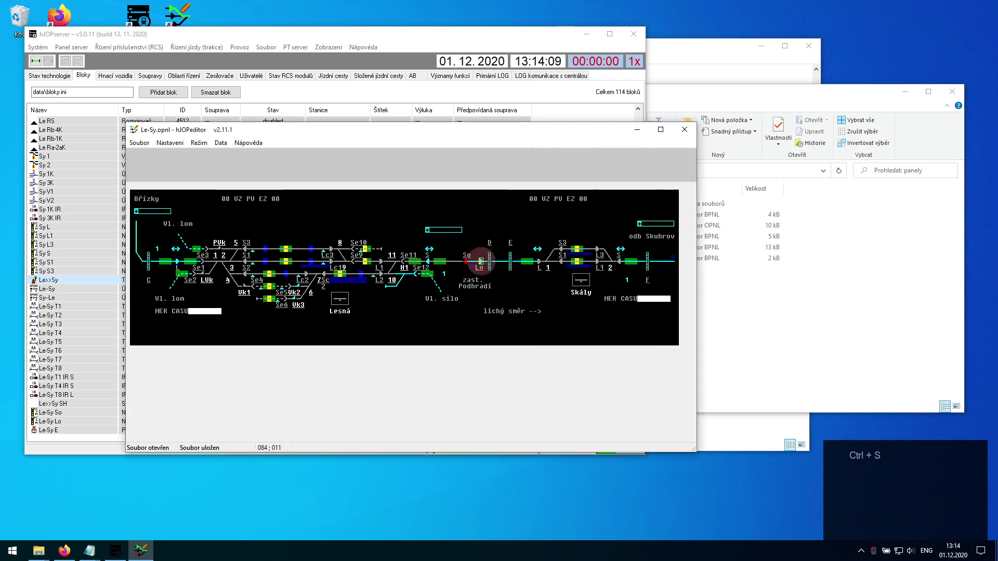
pyautogui.click(481, 261)
pyautogui.click(562, 189)
pyautogui.doubleClick(562, 189)
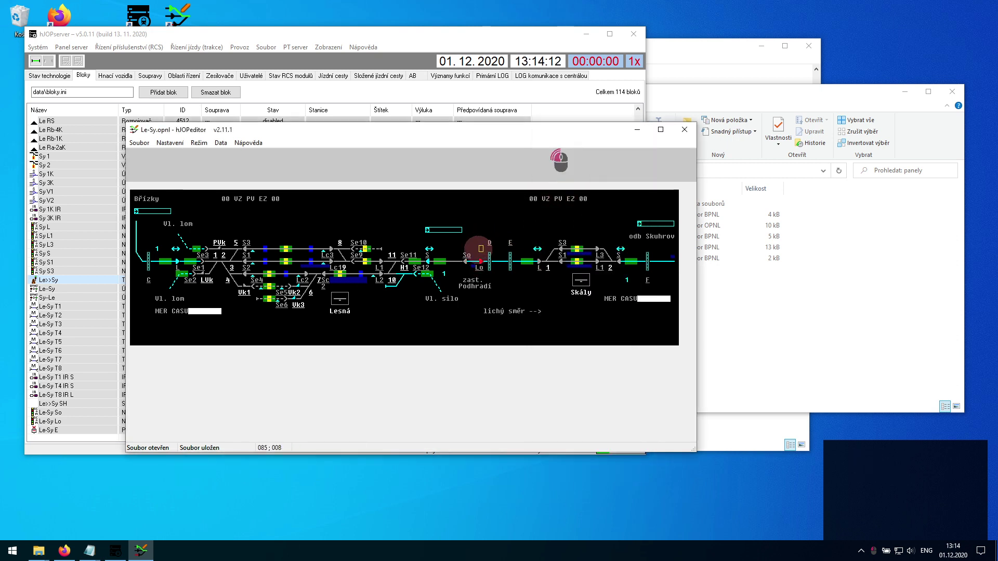
# Step: Assign block Le-Sy T4 to the section between signals So and Lo, and Le-Sy T5 in area Skály to the section before crossing D
pyautogui.click(467, 255)
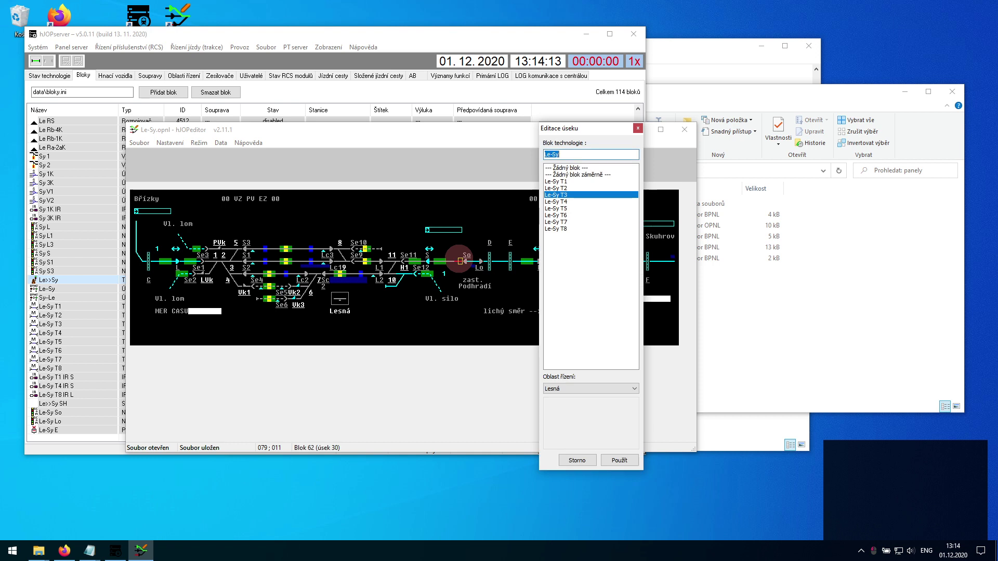
pyautogui.doubleClick(563, 202)
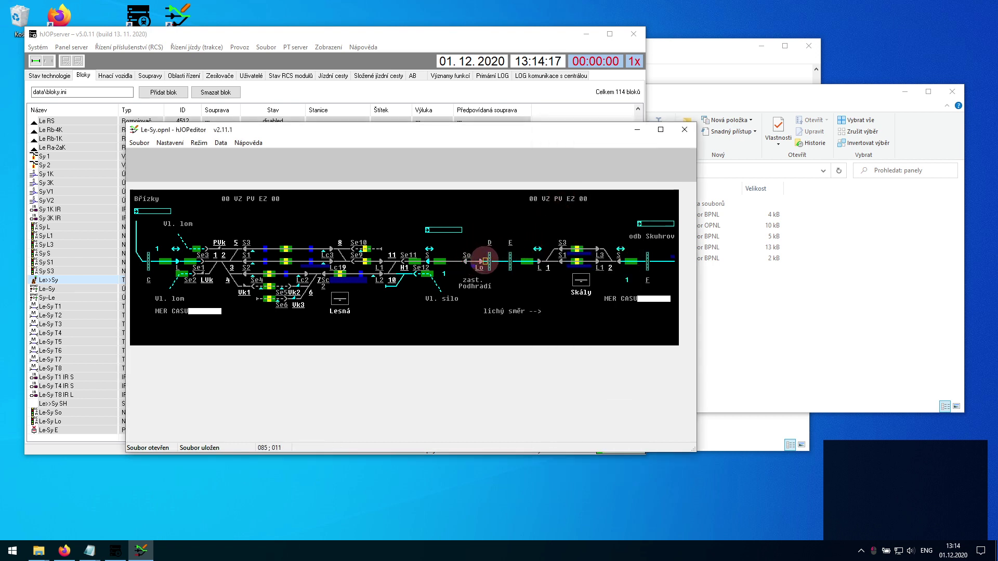
pyautogui.click(485, 261)
pyautogui.click(562, 208)
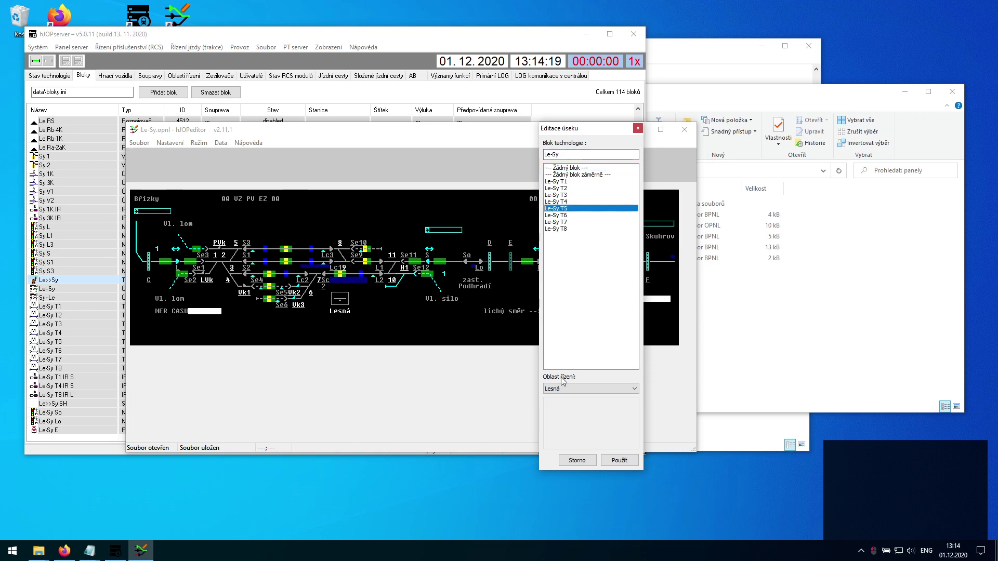
pyautogui.click(571, 389)
pyautogui.click(572, 405)
pyautogui.click(617, 461)
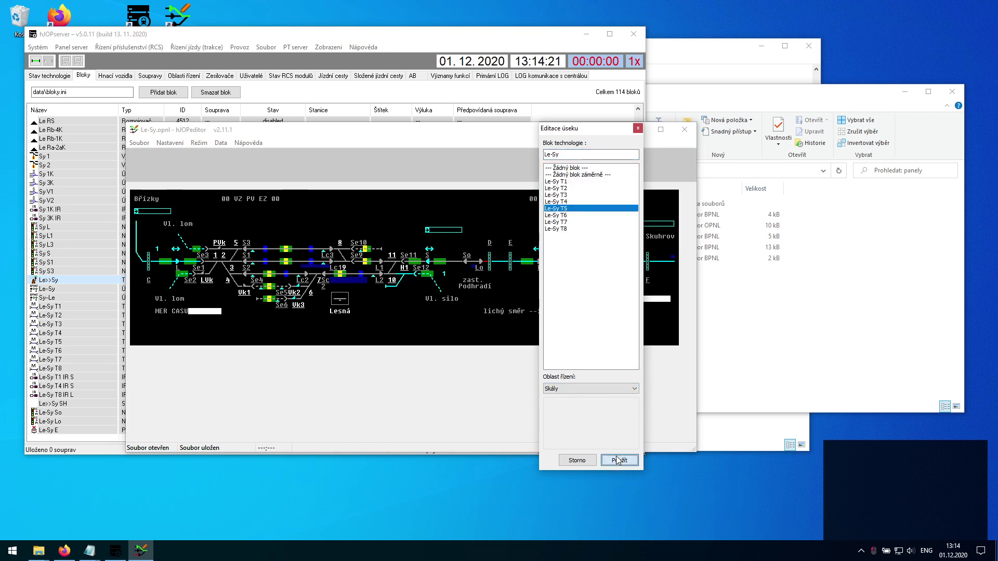
# Step: Assign block Le-Sy T5 and control area Skály to the line section at crossing D
pyautogui.click(488, 261)
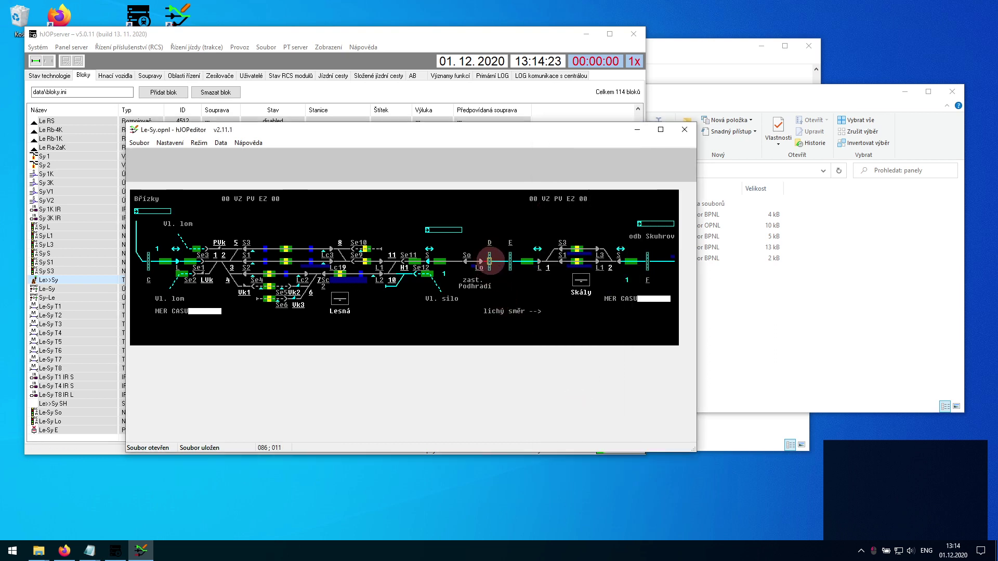
pyautogui.click(568, 208)
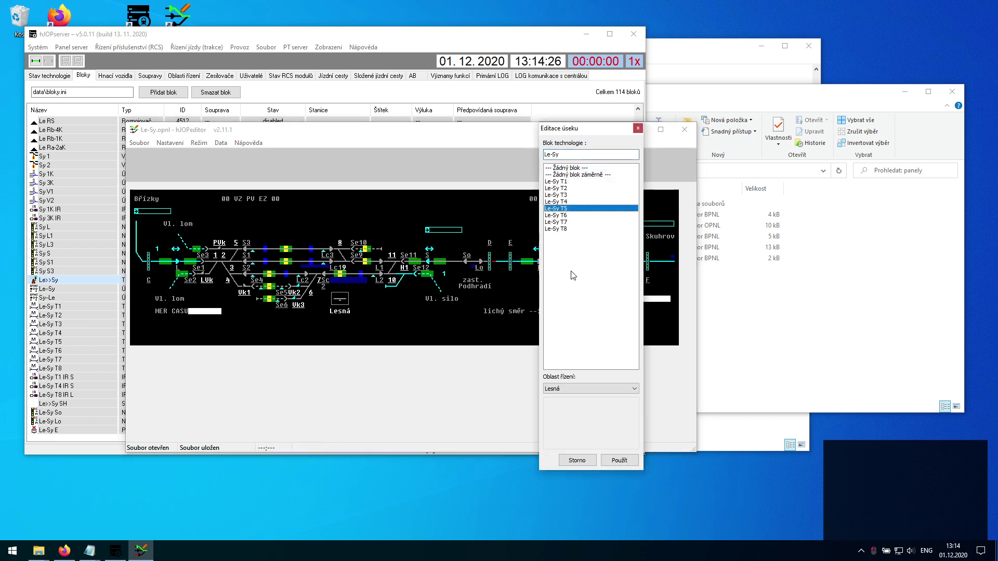
pyautogui.click(568, 389)
pyautogui.click(569, 406)
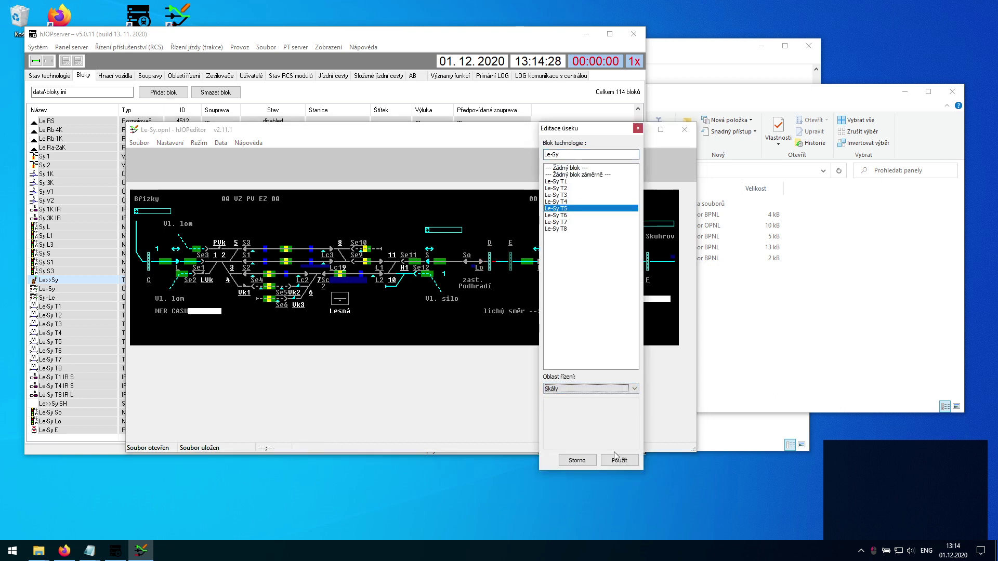
pyautogui.click(620, 460)
# Step: Assign block Le-Sy T6 and control area Skály to the line section between crossings D and E
pyautogui.click(500, 261)
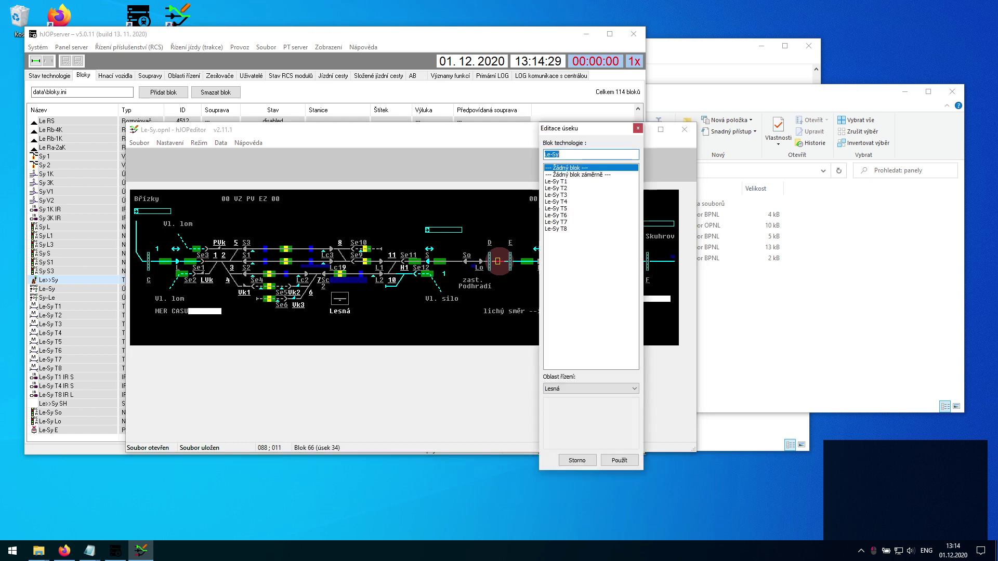
pyautogui.click(562, 215)
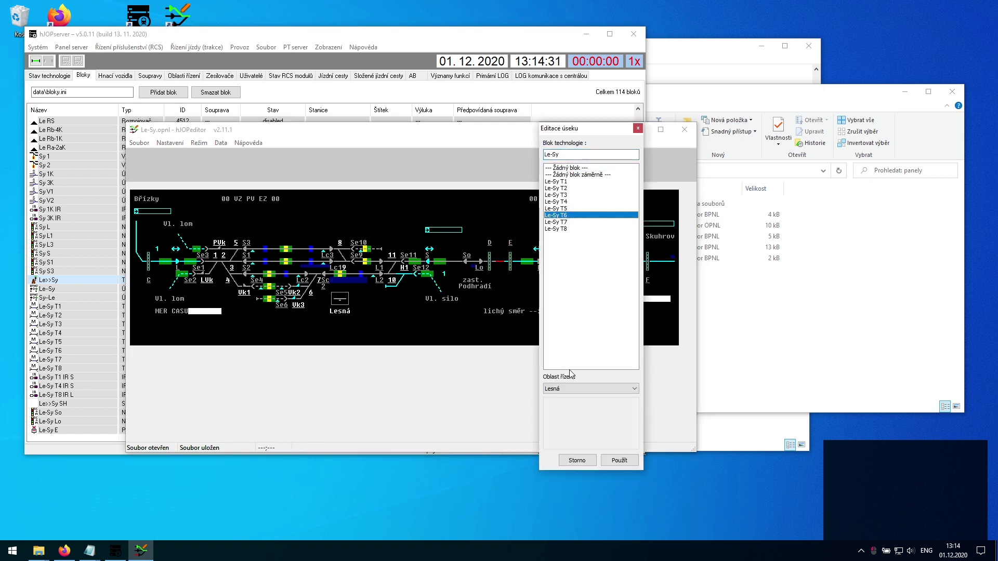
pyautogui.click(575, 389)
pyautogui.click(571, 405)
pyautogui.click(613, 461)
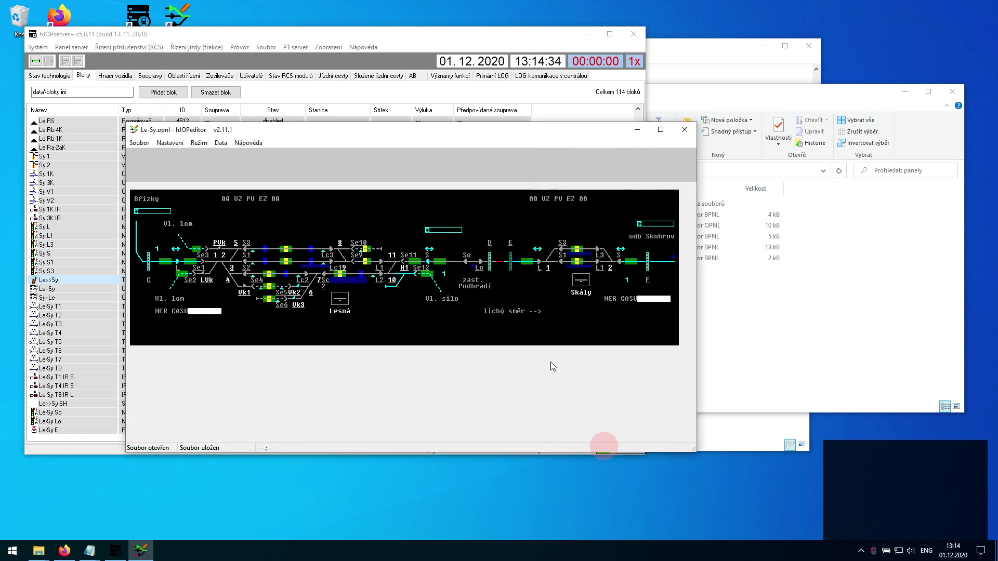
# Step: Assign block Le-Sy T7 and control area Skály to the line section at crossing E
pyautogui.click(498, 248)
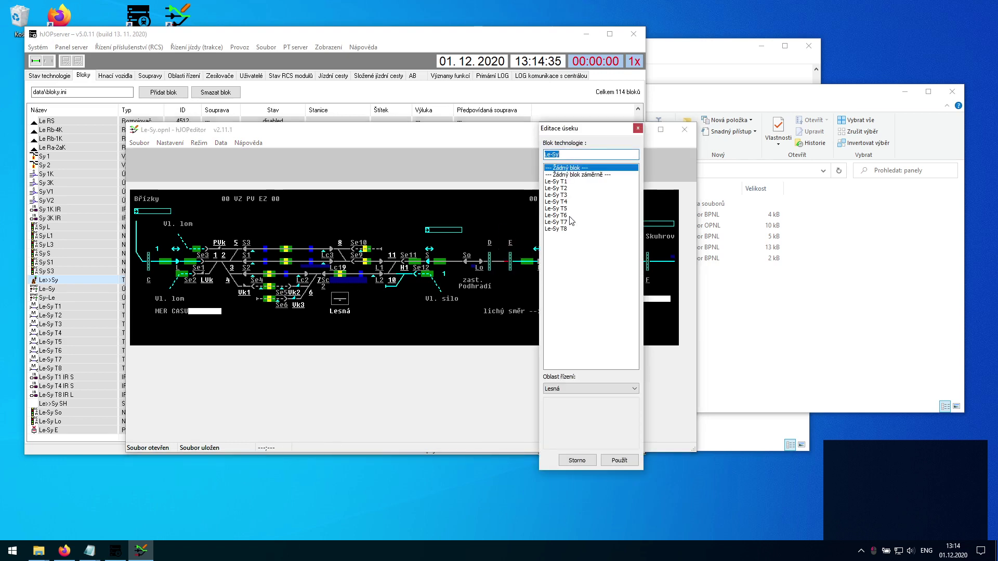
pyautogui.click(569, 216)
pyautogui.click(571, 222)
pyautogui.click(578, 394)
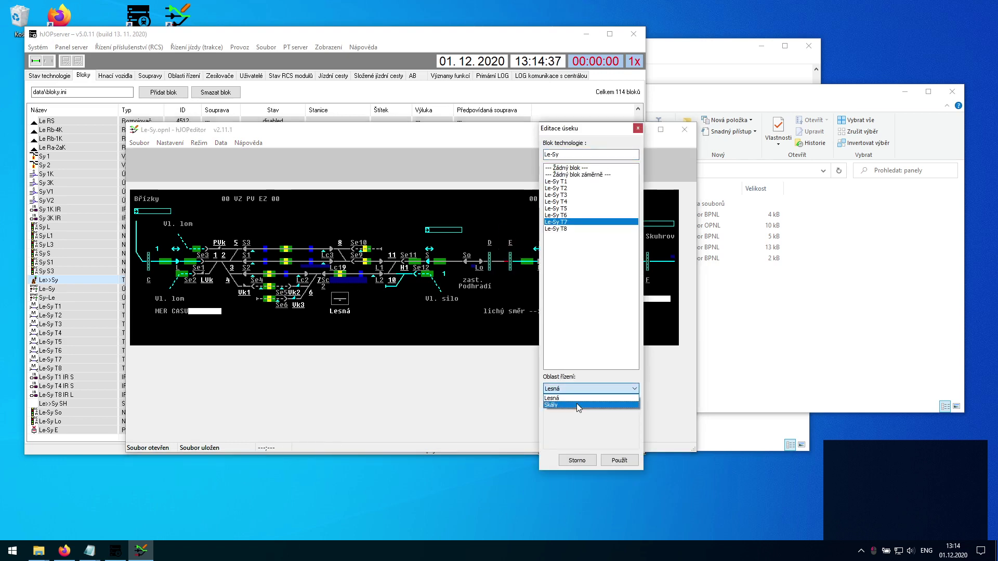
pyautogui.click(578, 405)
pyautogui.click(619, 461)
# Step: Assign block Le-Sy T7 and control area Skály to the short line section directly beyond crossing E
pyautogui.click(527, 281)
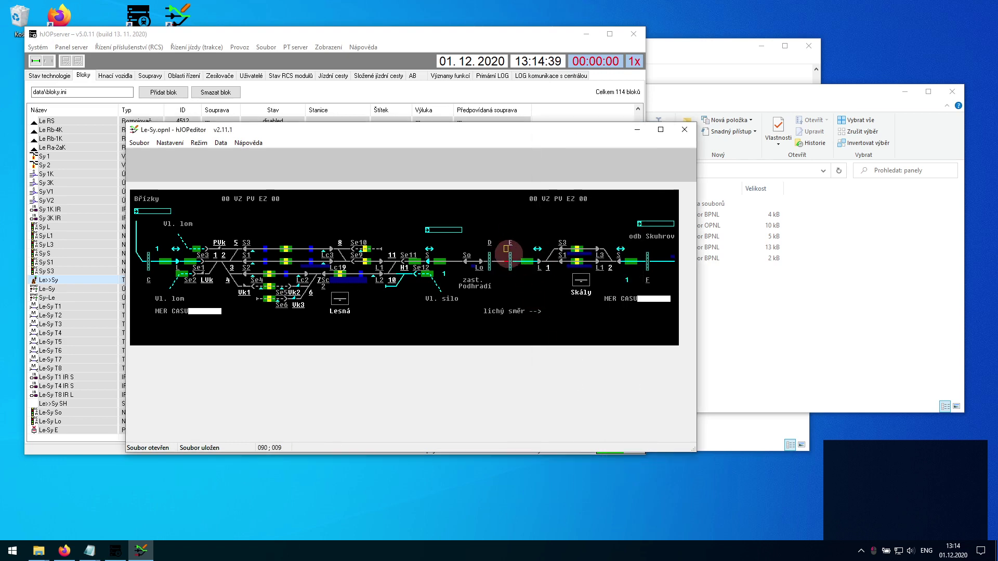
pyautogui.click(510, 261)
pyautogui.click(512, 261)
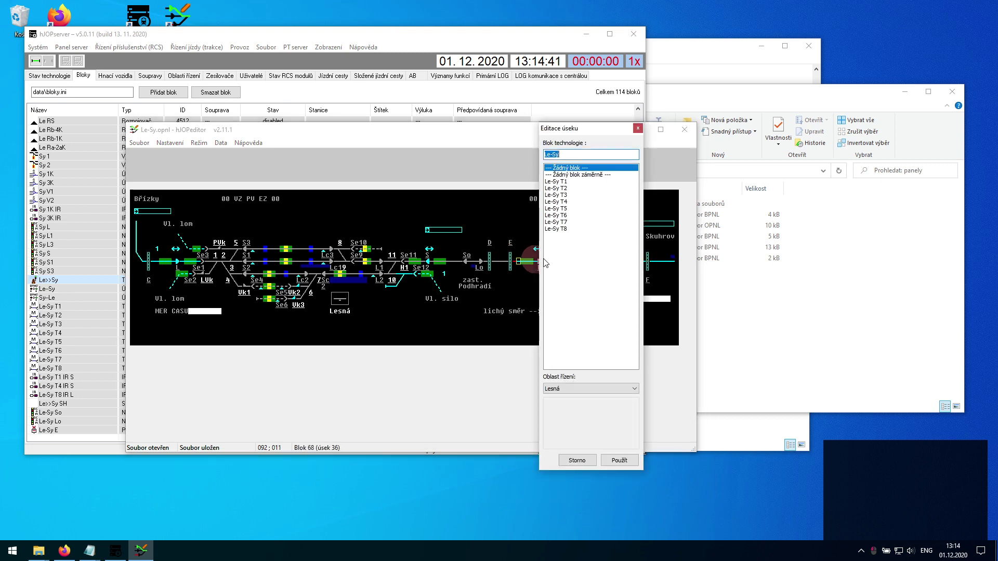
pyautogui.click(569, 225)
pyautogui.click(567, 389)
pyautogui.click(566, 401)
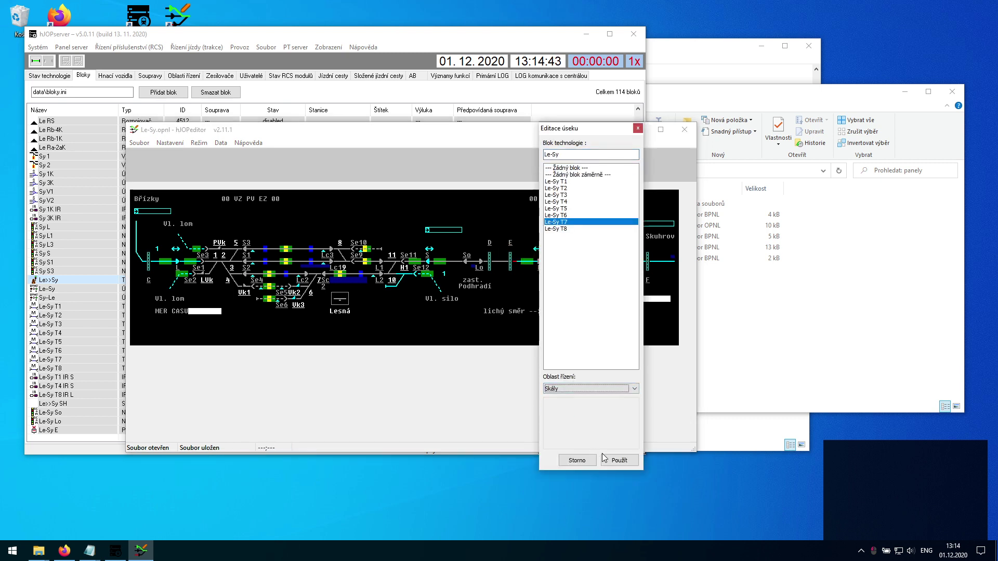
pyautogui.click(619, 460)
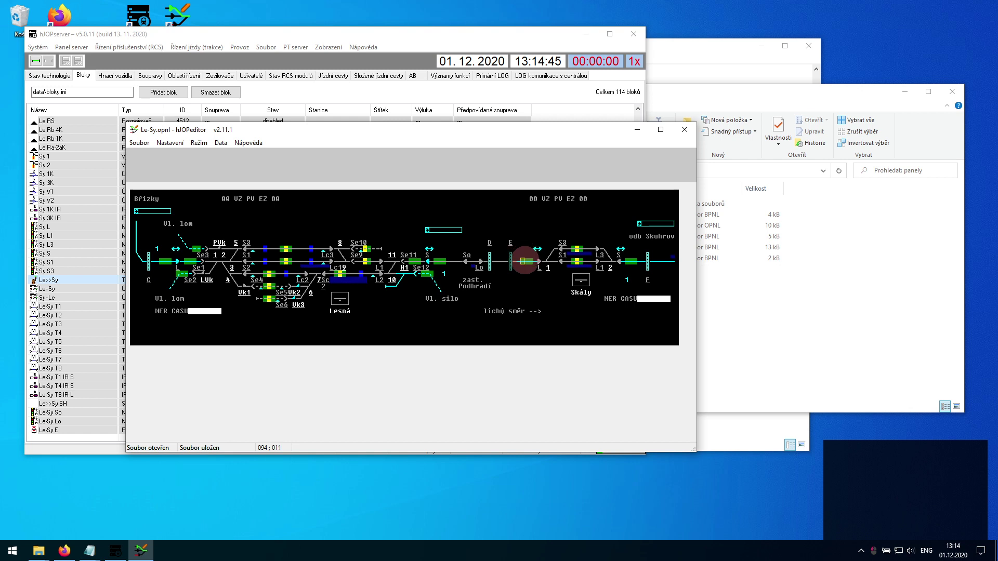
# Step: Assign block Le-Sy T8 and control area Skály to the line section before Skály's entry signal L, and save the panel
pyautogui.click(524, 261)
pyautogui.click(568, 231)
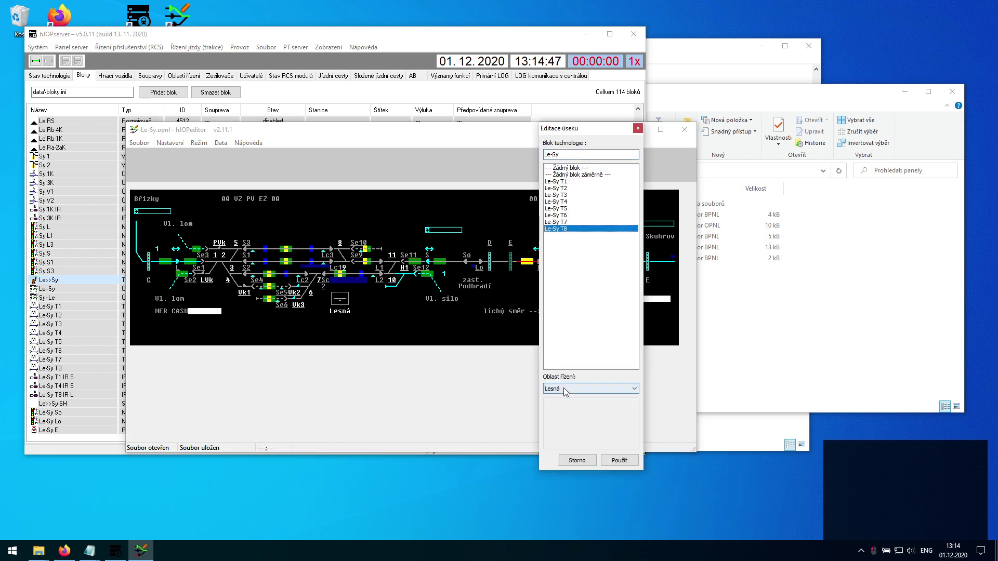
pyautogui.click(566, 392)
pyautogui.click(567, 406)
pyautogui.click(617, 461)
pyautogui.click(523, 267)
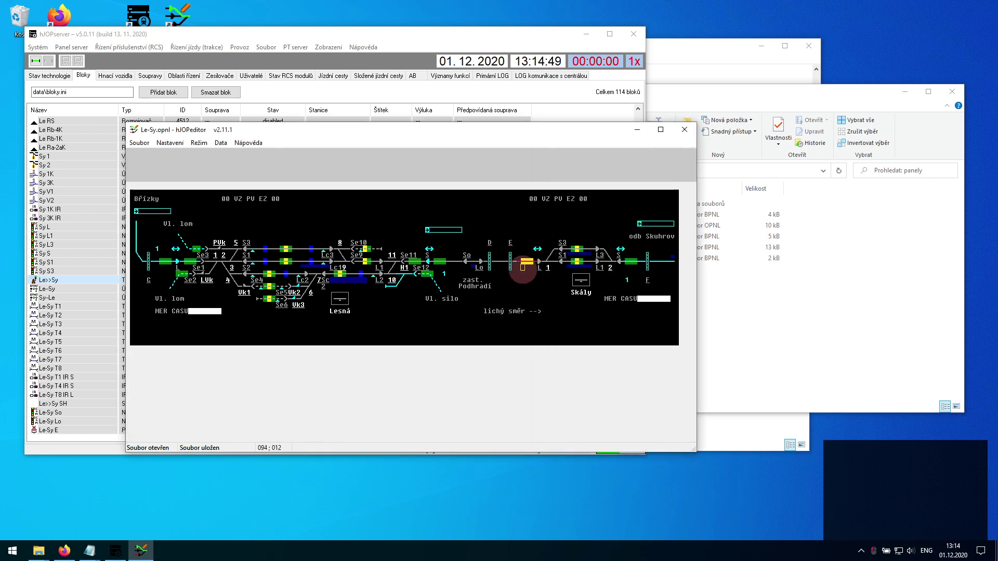
pyautogui.hotkey('ctrl', 's')
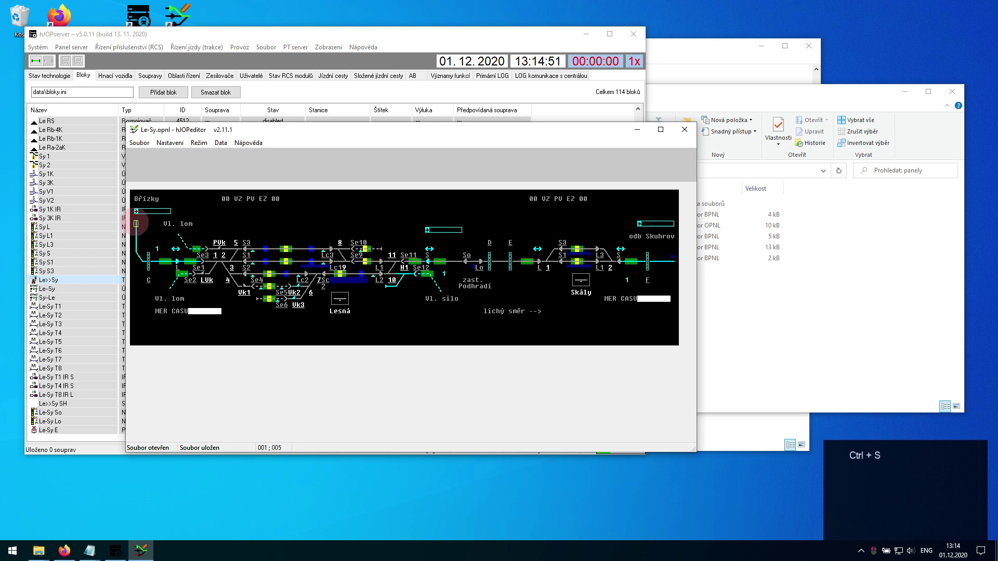
# Step: Check the block assignment of the line section below the Břízky label and save the panel
pyautogui.click(134, 230)
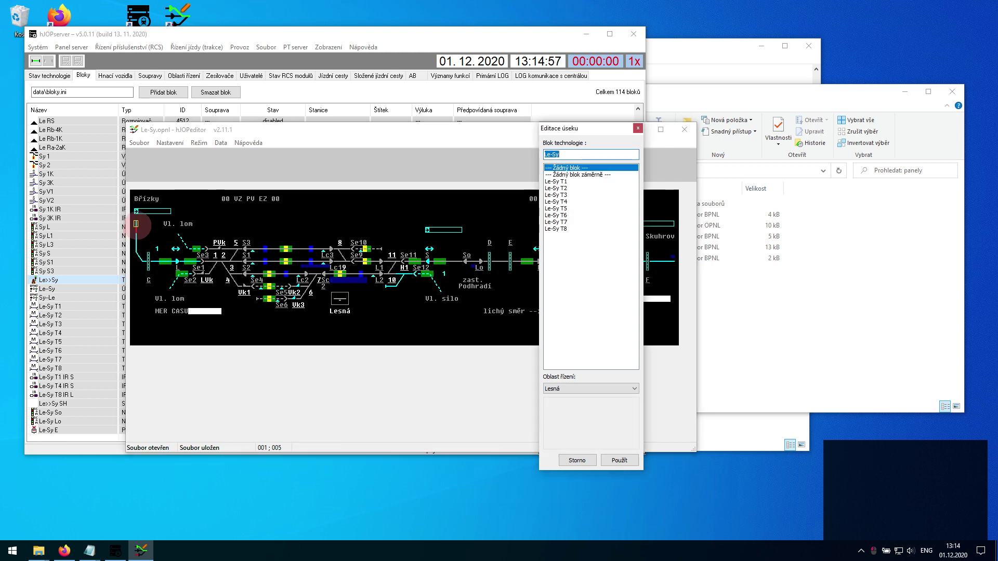
pyautogui.click(638, 128)
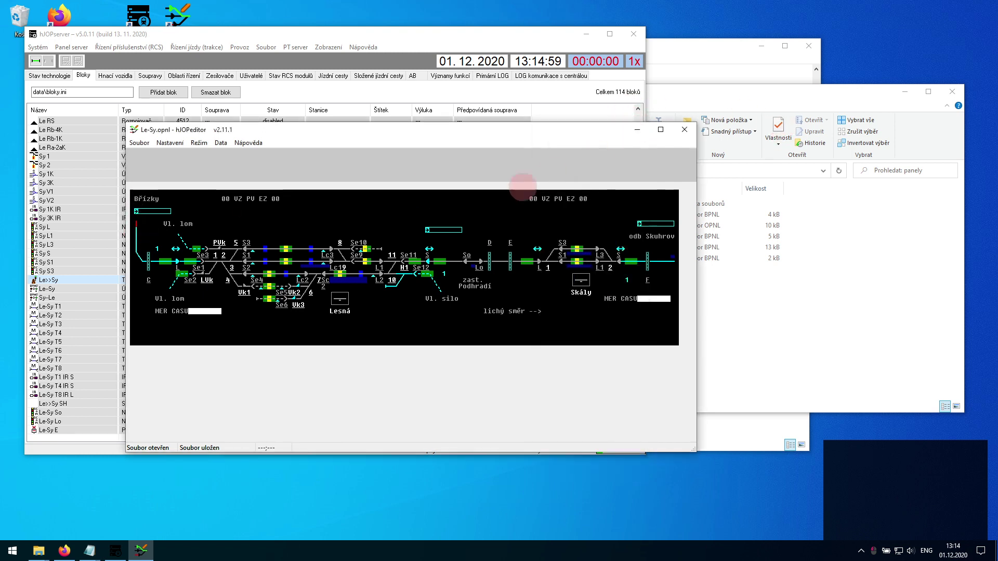
pyautogui.hotkey('ctrl', 's')
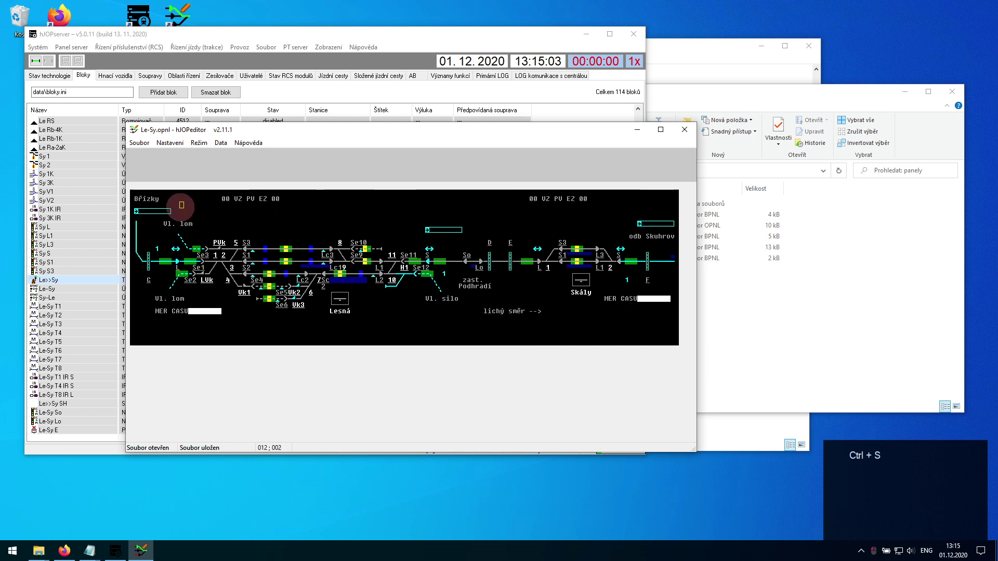
pyautogui.click(199, 143)
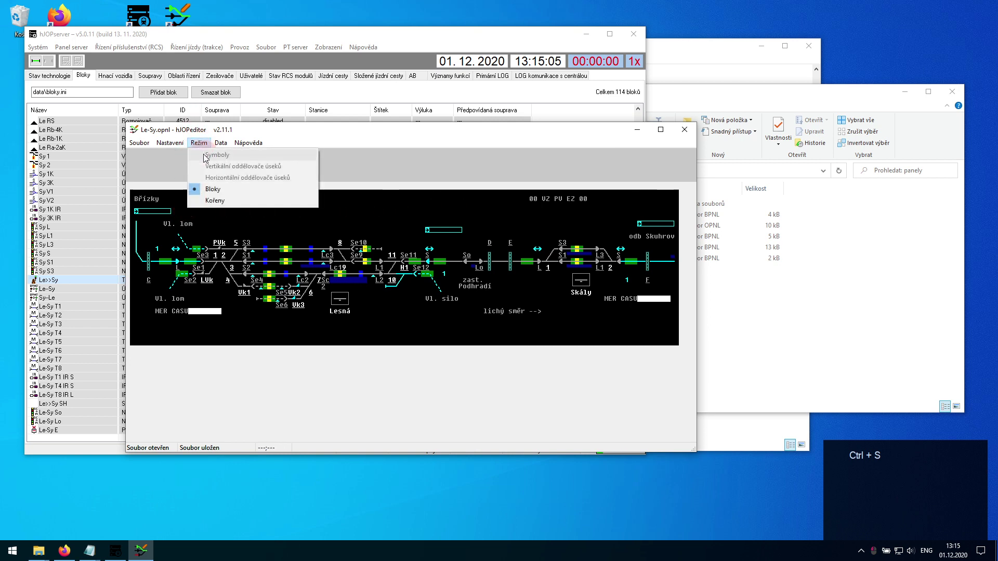
pyautogui.click(199, 142)
pyautogui.click(202, 199)
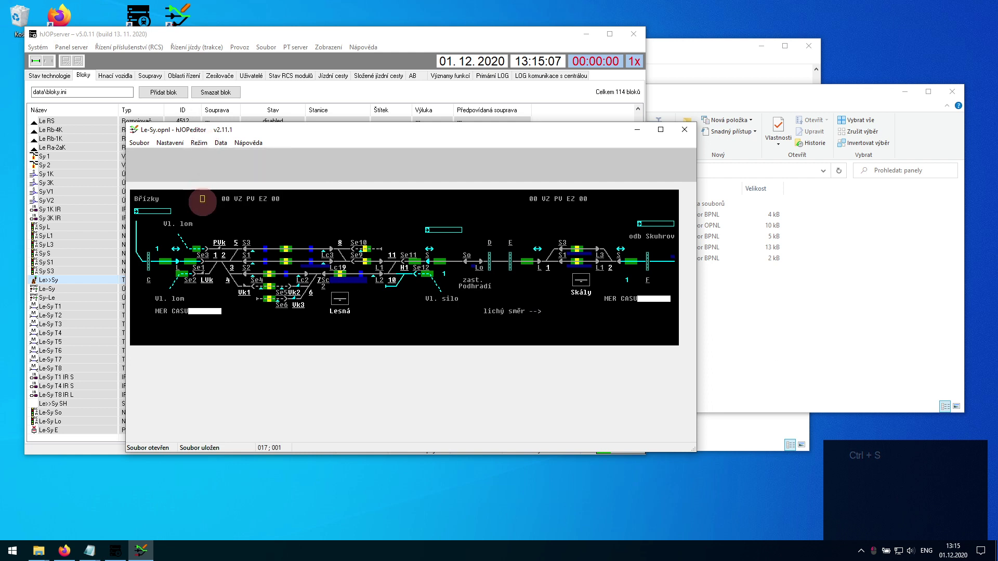
pyautogui.click(378, 251)
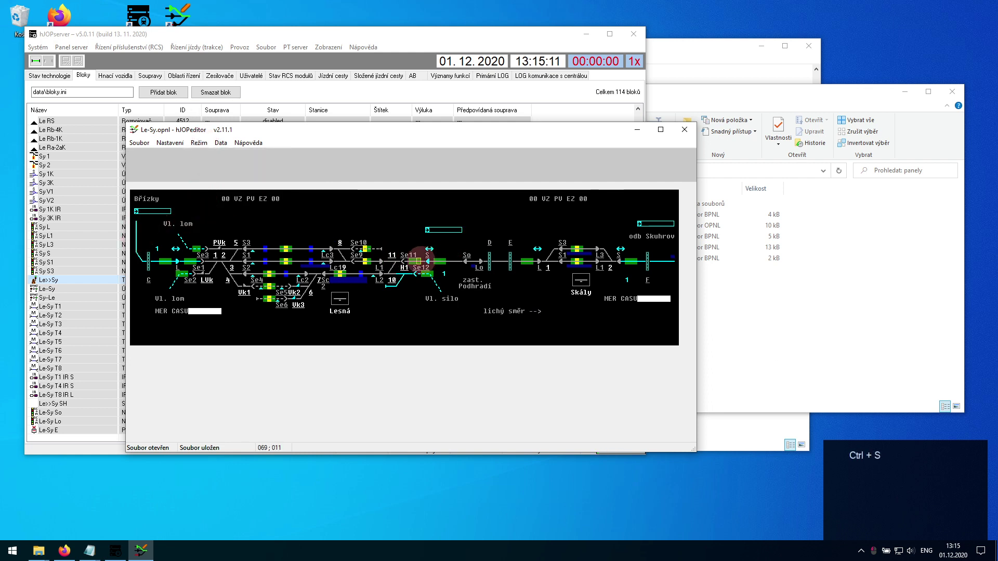
# Step: Assign block Le S to Lesná's entry signal S
pyautogui.click(428, 258)
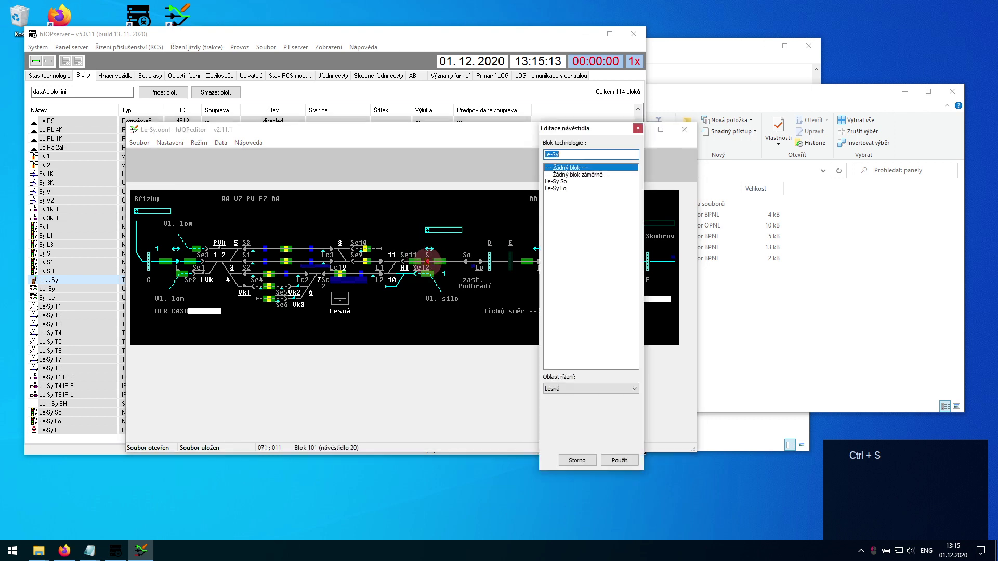
pyautogui.press('End')
pyautogui.press('BackSpace')
pyautogui.press('BackSpace')
pyautogui.press('BackSpace')
pyautogui.write('S')
pyautogui.press('Return')
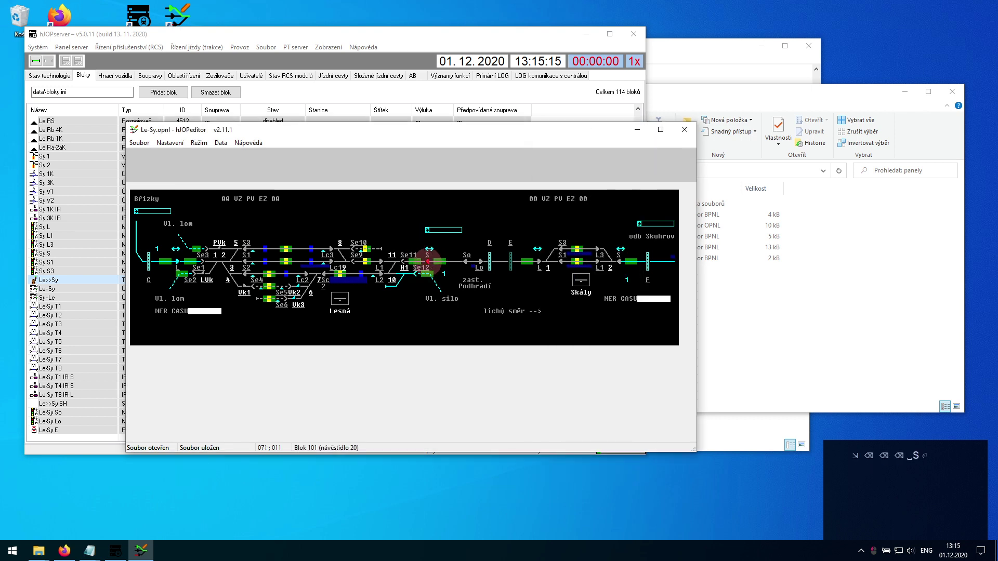
# Step: Assign block Le VH1 to the track section around turnout H1 at Lesná
pyautogui.press('Up')
pyautogui.press('Down')
pyautogui.press('Left')
pyautogui.press('Down')
pyautogui.press('Left')
pyautogui.press('Left')
pyautogui.press('Down')
pyautogui.press('Return')
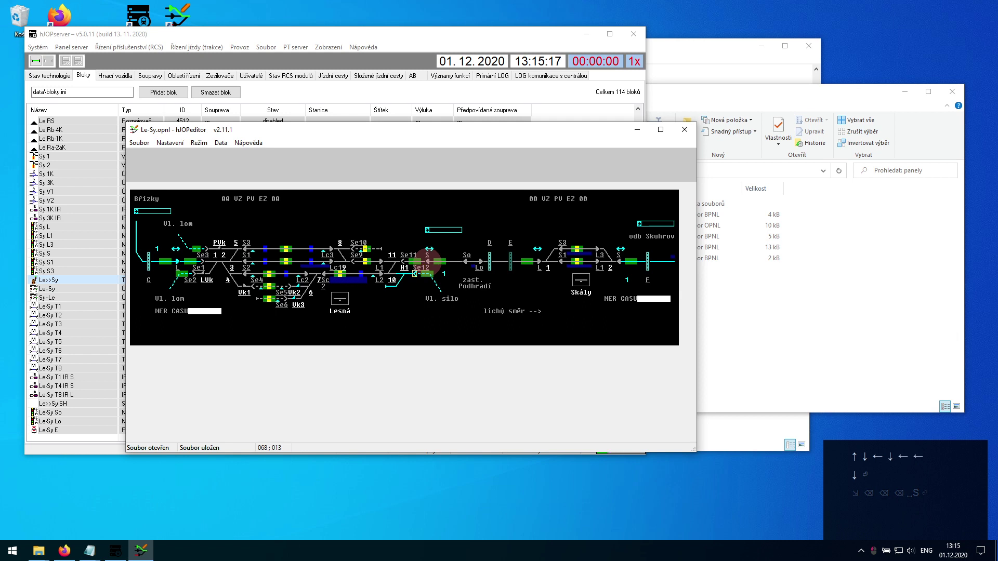
pyautogui.press('Left')
pyautogui.press('Return')
pyautogui.press('BackSpace')
pyautogui.write('V')
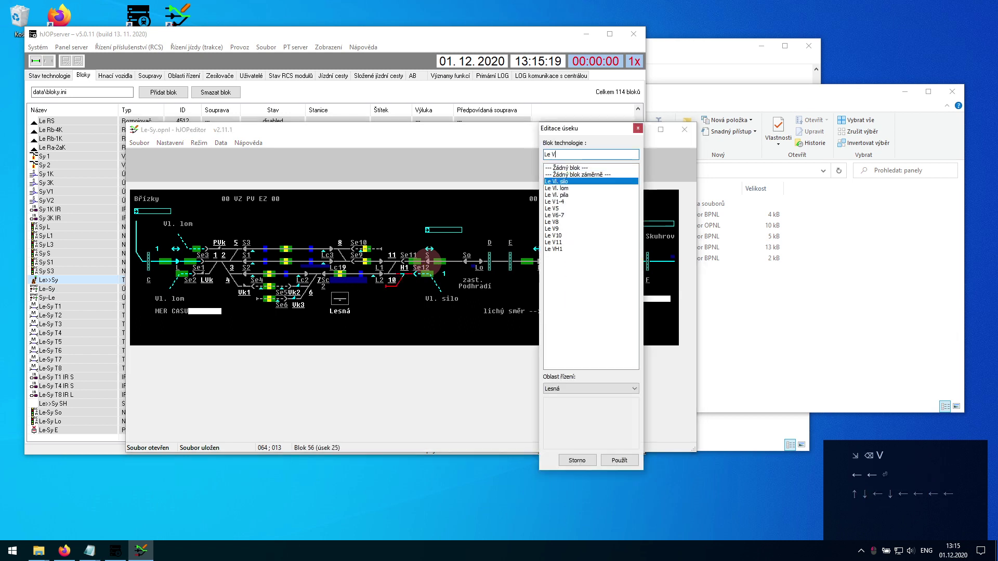
pyautogui.write('H')
pyautogui.press('Return')
# Step: Assign block Le H1 to turnout H1 at Lesná
pyautogui.press('Down')
pyautogui.press('Down')
pyautogui.press('Right')
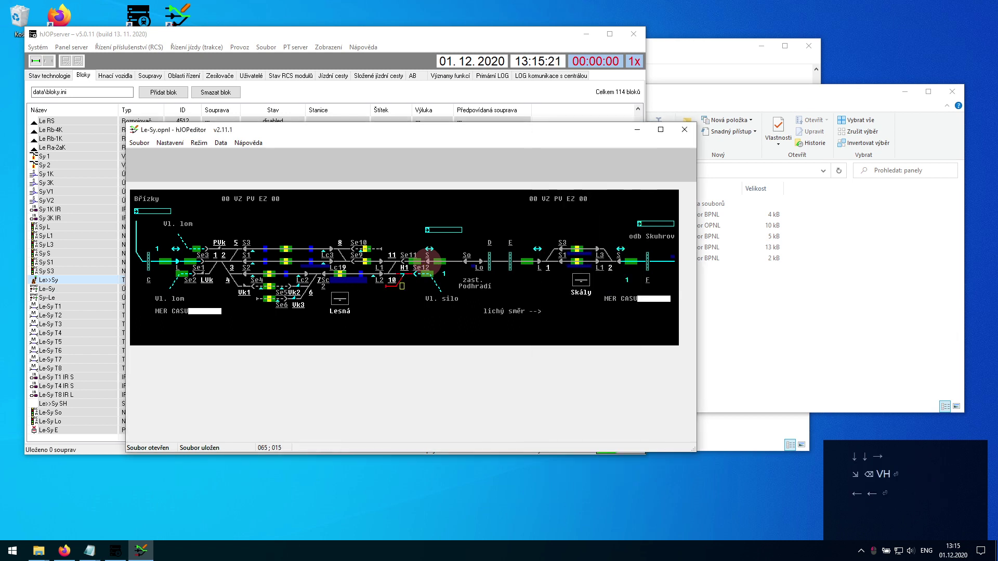
pyautogui.press('Up')
pyautogui.press('Up')
pyautogui.press('Return')
pyautogui.press('End')
pyautogui.press('BackSpace')
pyautogui.press('BackSpace')
pyautogui.write('H')
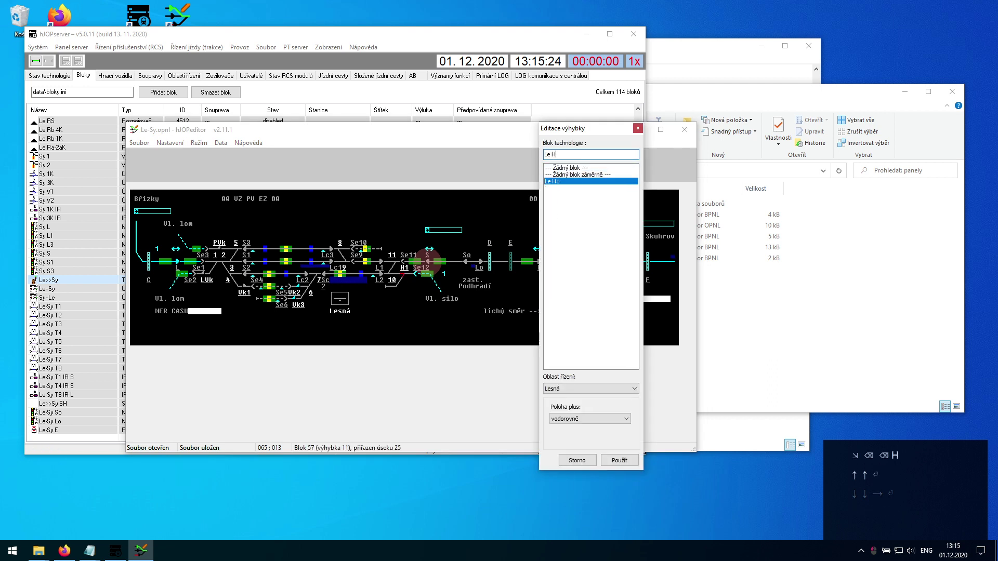
pyautogui.press('Return')
# Step: Assign block Le Se12 to shunting signal Se12 and save the panel
pyautogui.press('Down')
pyautogui.press('Right')
pyautogui.hotkey('ctrl', 's')
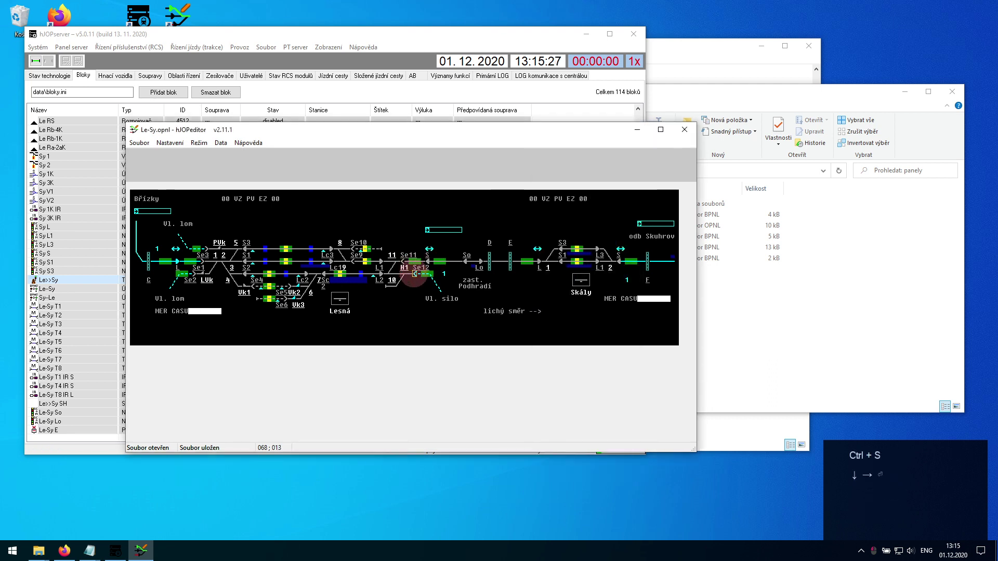
pyautogui.press('Return')
pyautogui.write('Se12')
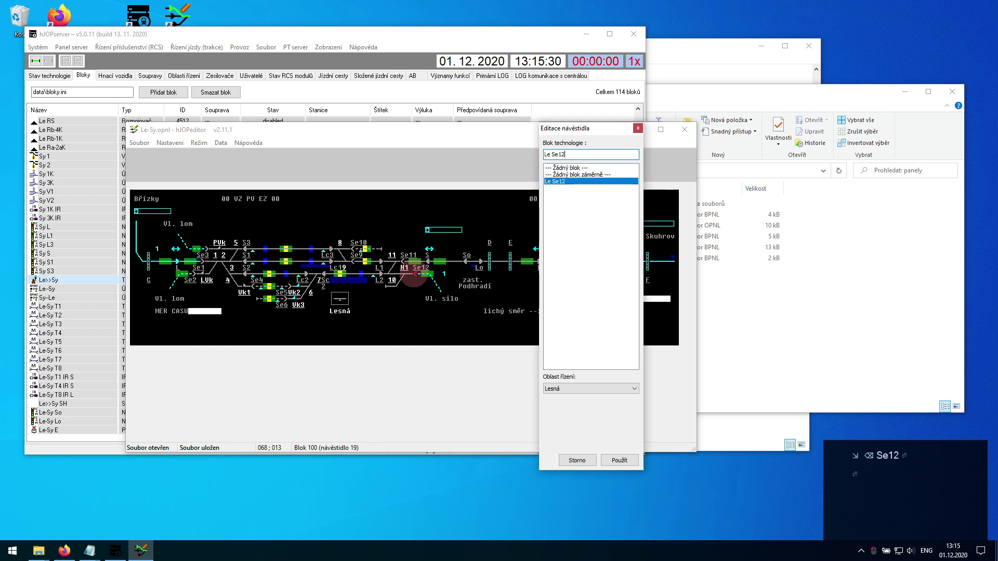
pyautogui.press('Return')
pyautogui.hotkey('ctrl', 's')
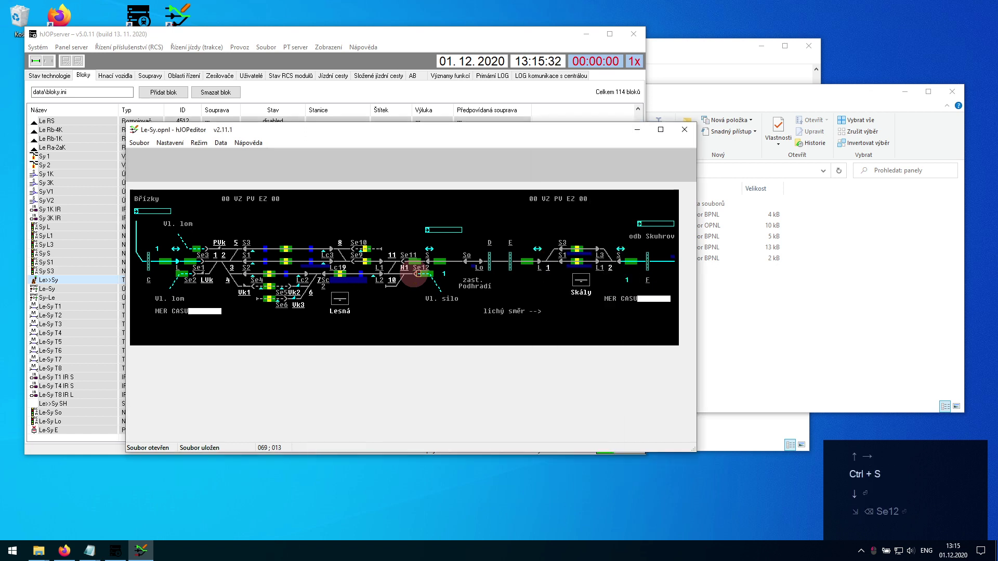
# Step: Assign block Le Vl. silo to the siding section by the Vl. silo label, beyond shunting signal Se12
pyautogui.press('Return')
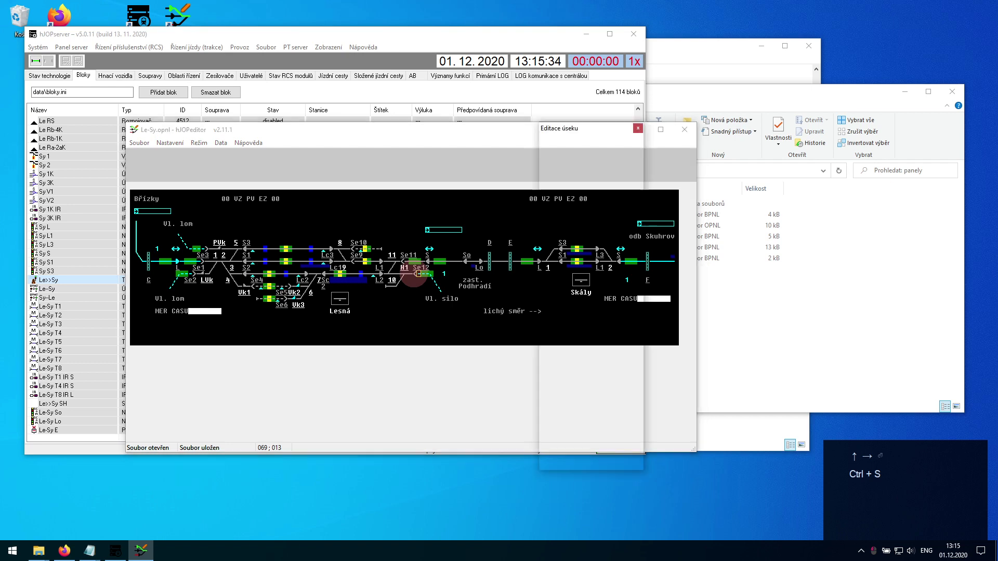
pyautogui.press('BackSpace')
pyautogui.press('BackSpace')
pyautogui.press('BackSpace')
pyautogui.press('BackSpace')
pyautogui.write('vl')
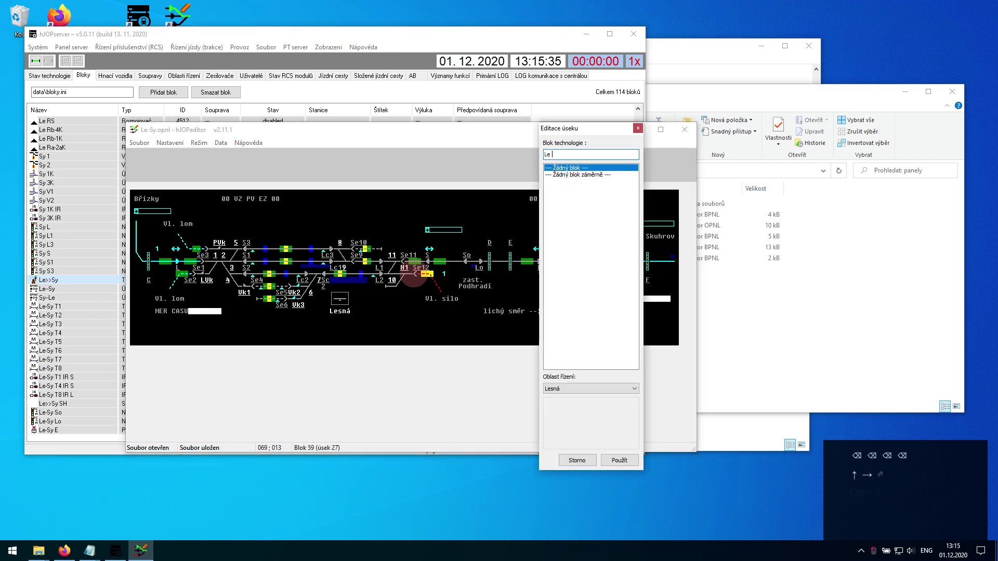
pyautogui.write('Vl')
pyautogui.press('Return')
pyautogui.press('Down')
pyautogui.press('Return')
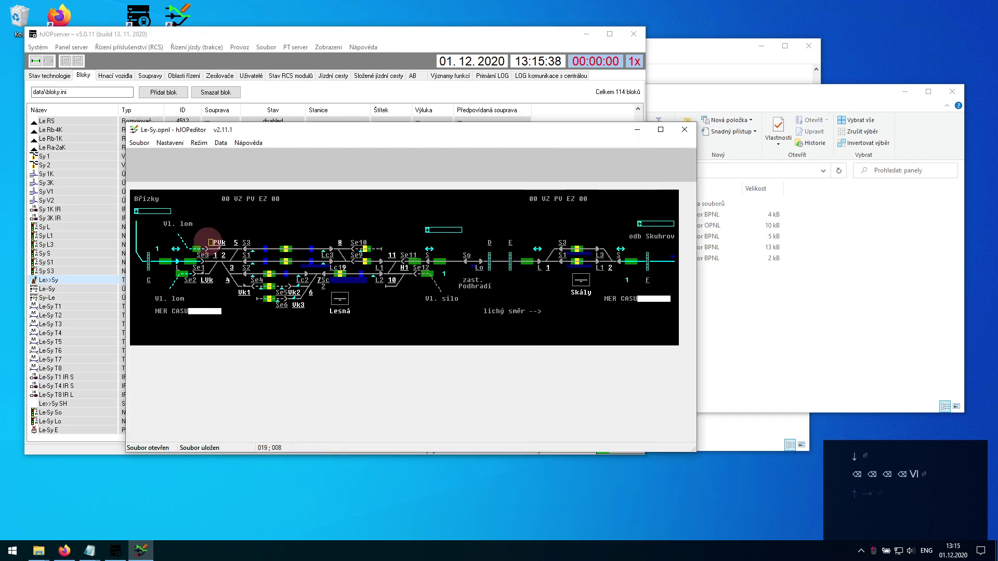
# Step: Assign block Le Vl. lom to the upper siding section beside shunting signal Se3 at Lesná
pyautogui.click(195, 248)
pyautogui.press('Down')
pyautogui.press('Down')
pyautogui.press('Down')
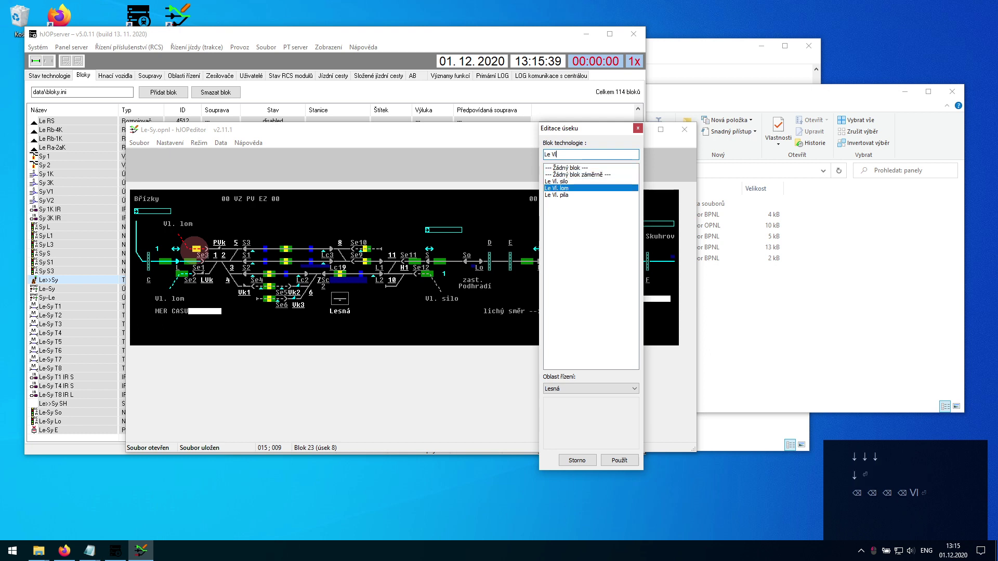
pyautogui.press('Return')
pyautogui.press('Down')
pyautogui.press('Down')
pyautogui.press('Down')
pyautogui.press('Left')
pyautogui.press('Down')
pyautogui.press('Left')
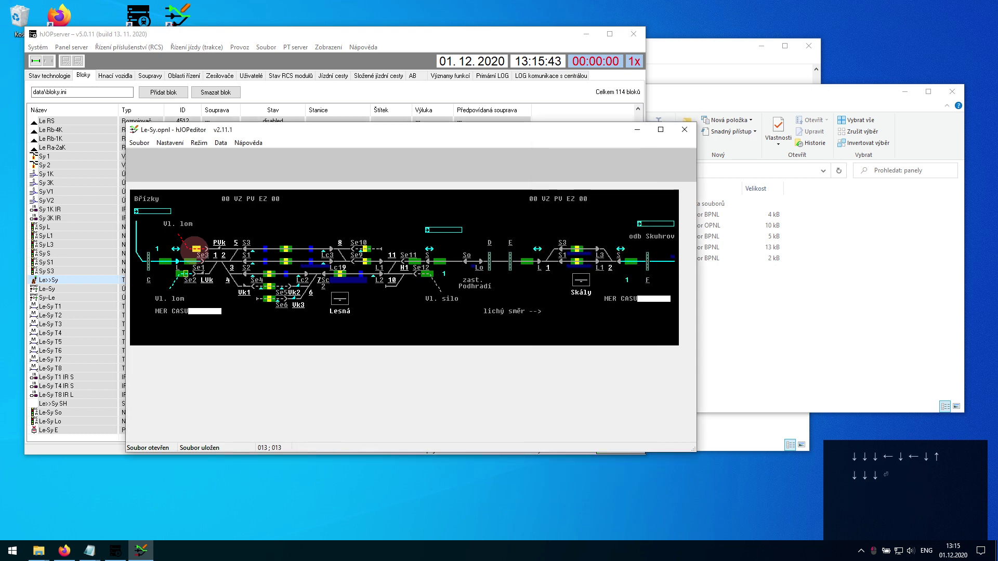
pyautogui.press('Return')
pyautogui.press('Down')
pyautogui.press('Down')
pyautogui.press('Up')
pyautogui.press('BackSpace')
pyautogui.press('BackSpace')
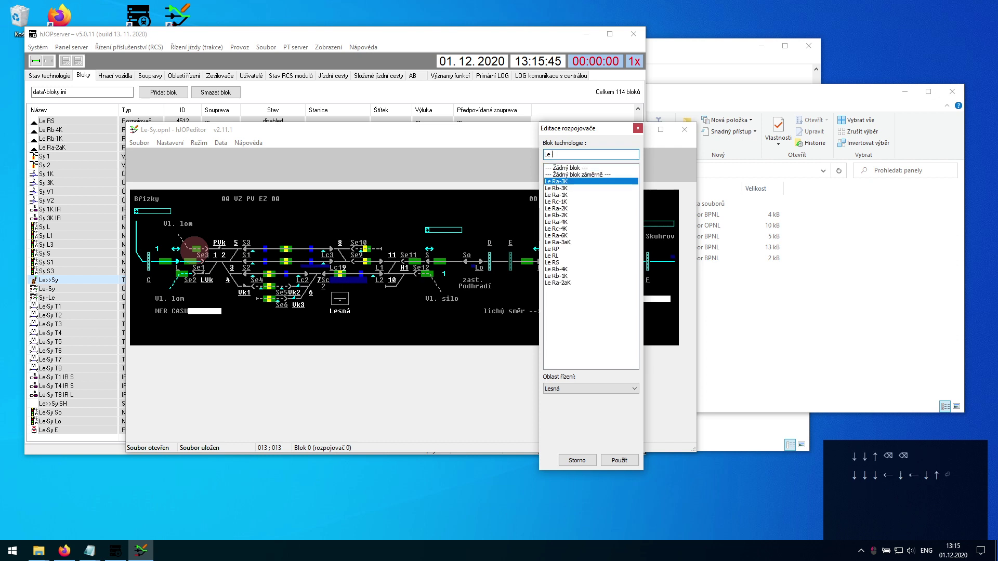
pyautogui.click(638, 128)
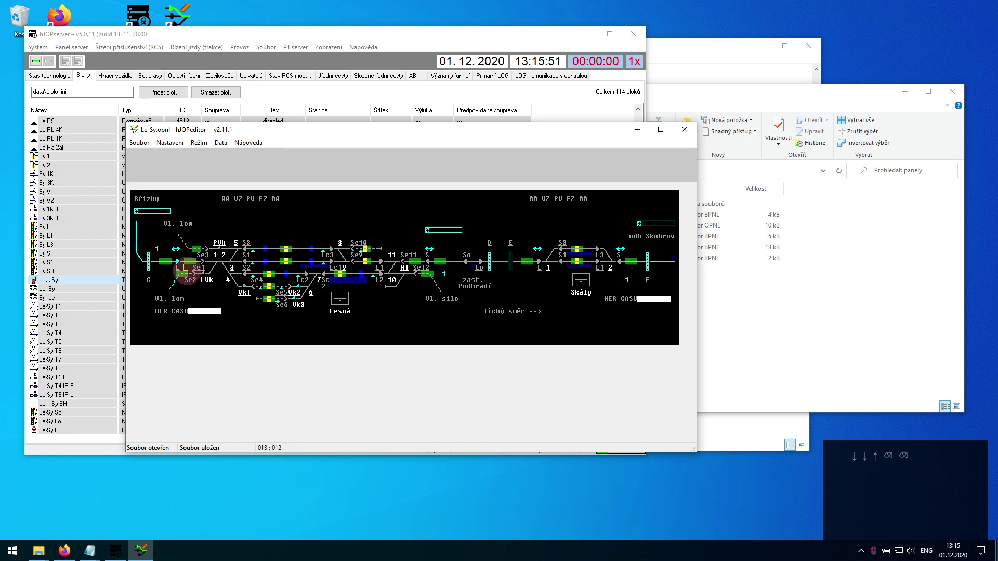
pyautogui.click(186, 269)
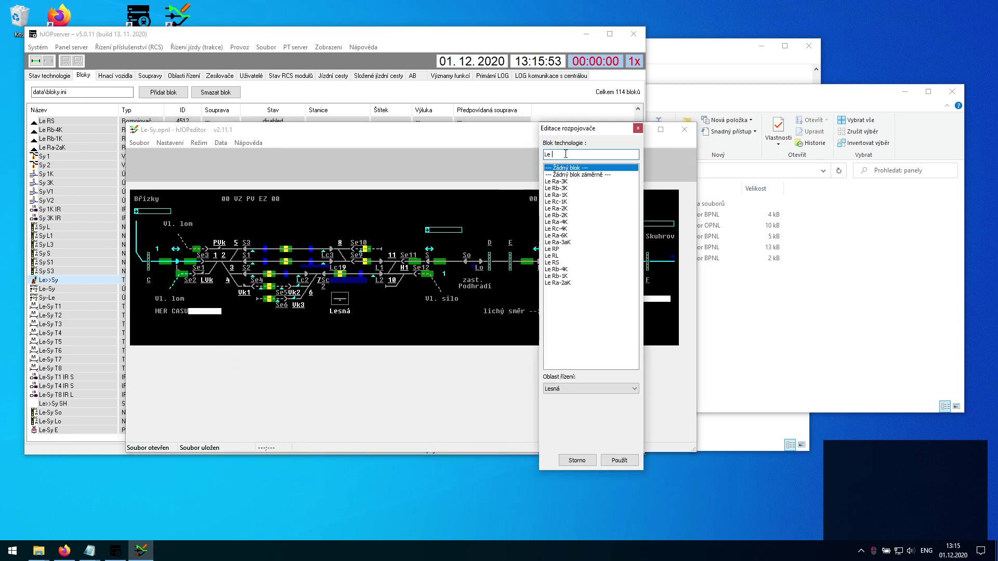
pyautogui.write('vl')
pyautogui.press('BackSpace')
pyautogui.press('BackSpace')
pyautogui.write('Vl')
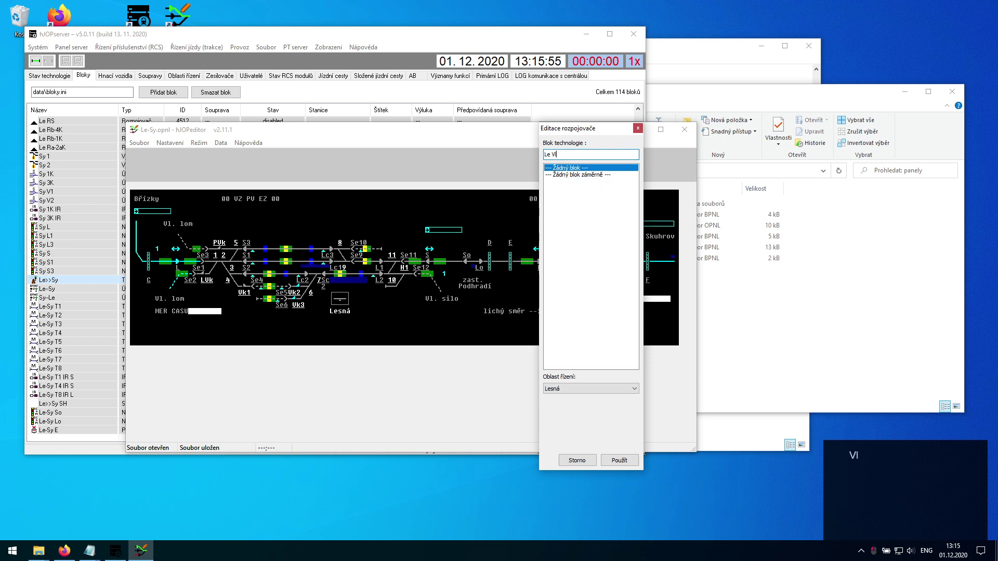
pyautogui.press('BackSpace')
pyautogui.press('BackSpace')
pyautogui.write('vl')
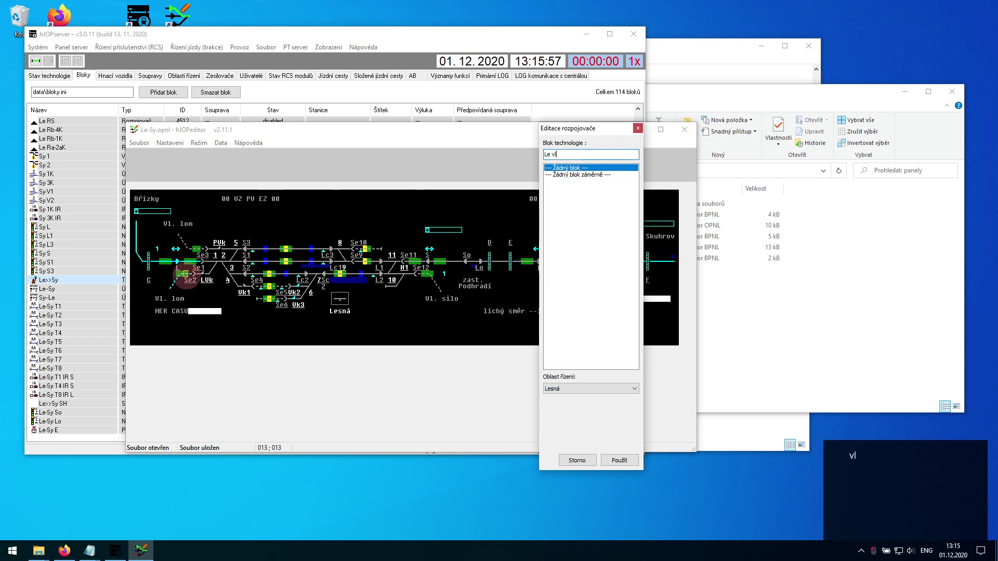
# Step: Assign block Le Vl. pila to the lower siding section beside shunting signal Se2, and replace it with Le Vl. lom
pyautogui.click(183, 275)
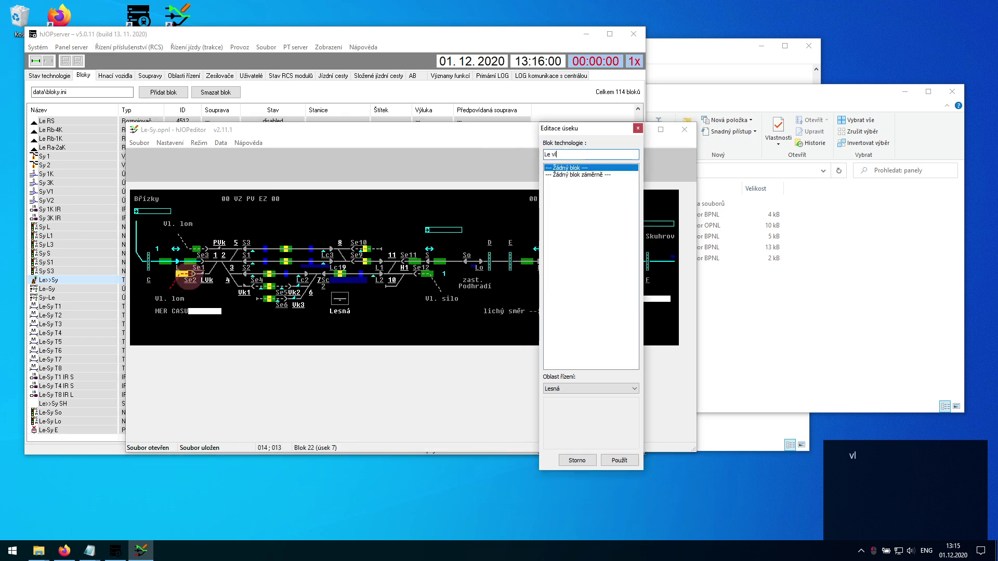
pyautogui.press('BackSpace')
pyautogui.press('BackSpace')
pyautogui.write('Vl')
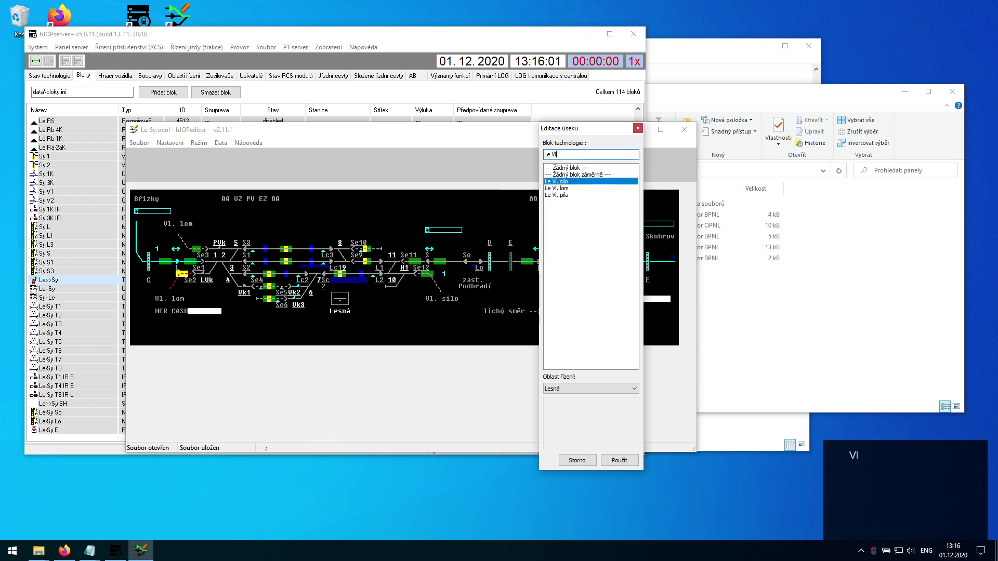
pyautogui.doubleClick(572, 196)
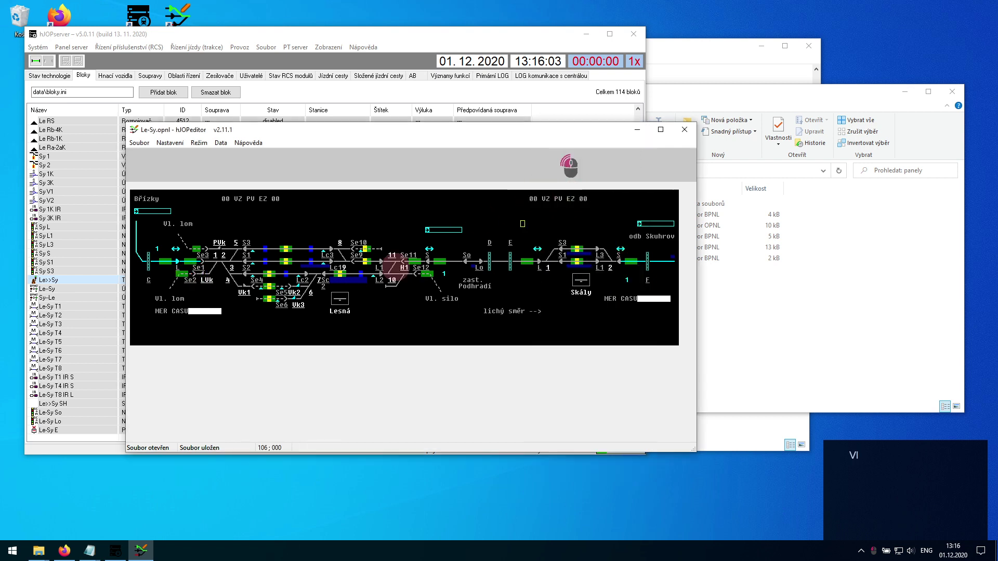
pyautogui.click(183, 275)
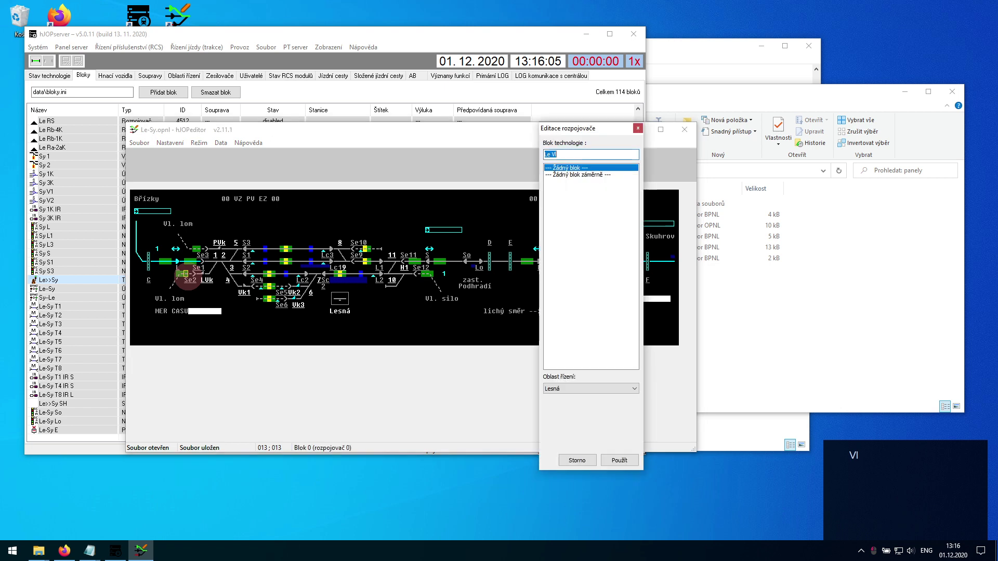
pyautogui.doubleClick(587, 185)
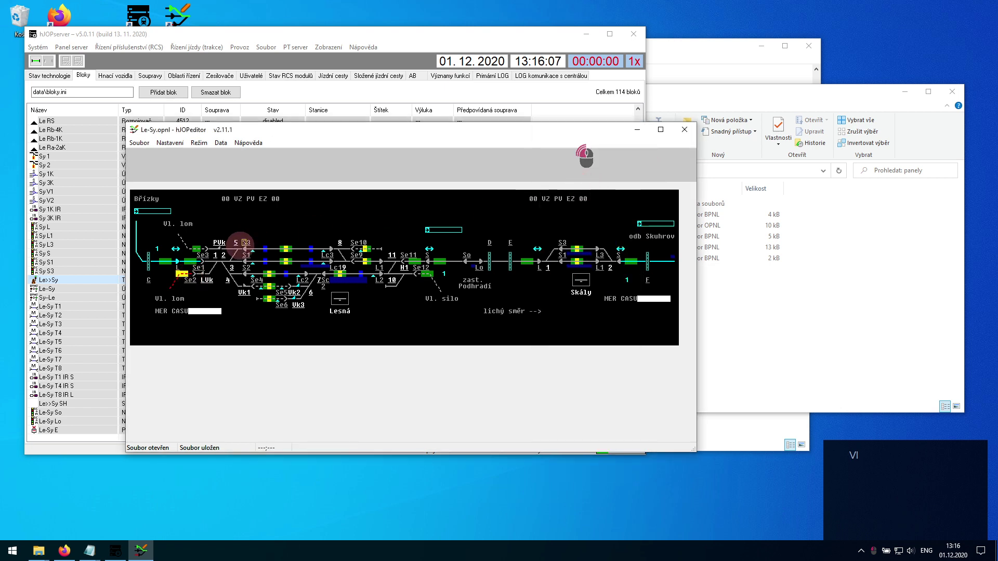
# Step: Reassign the upper siding section beside shunting signal Se3 to block Le Vl. pila and save the panel
pyautogui.click(199, 249)
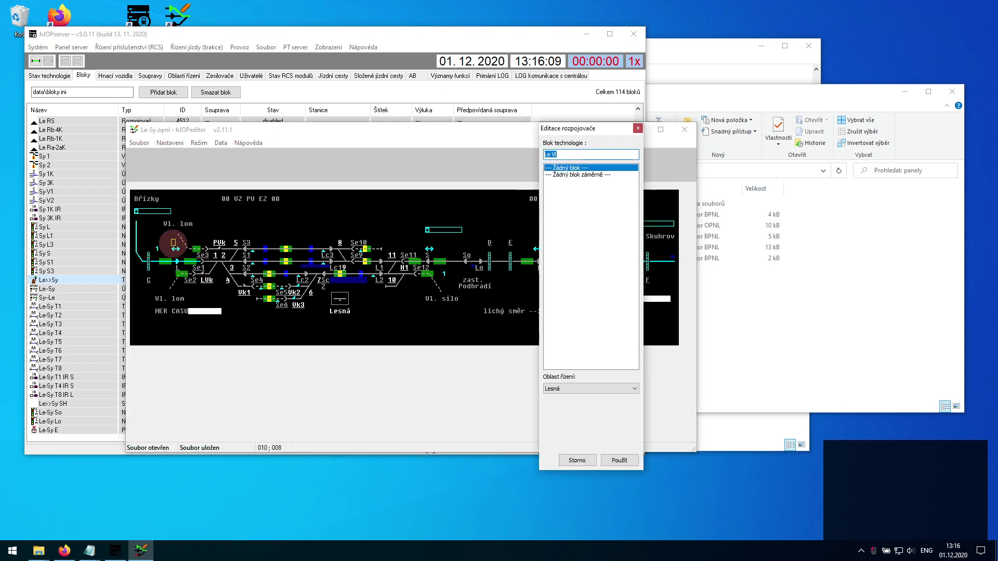
pyautogui.click(193, 249)
pyautogui.doubleClick(555, 196)
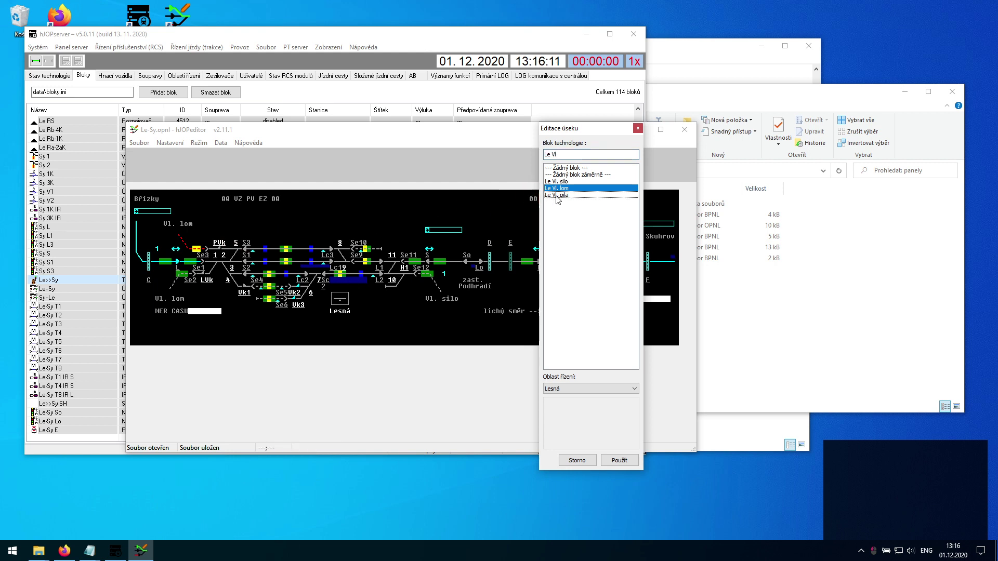
pyautogui.click(198, 238)
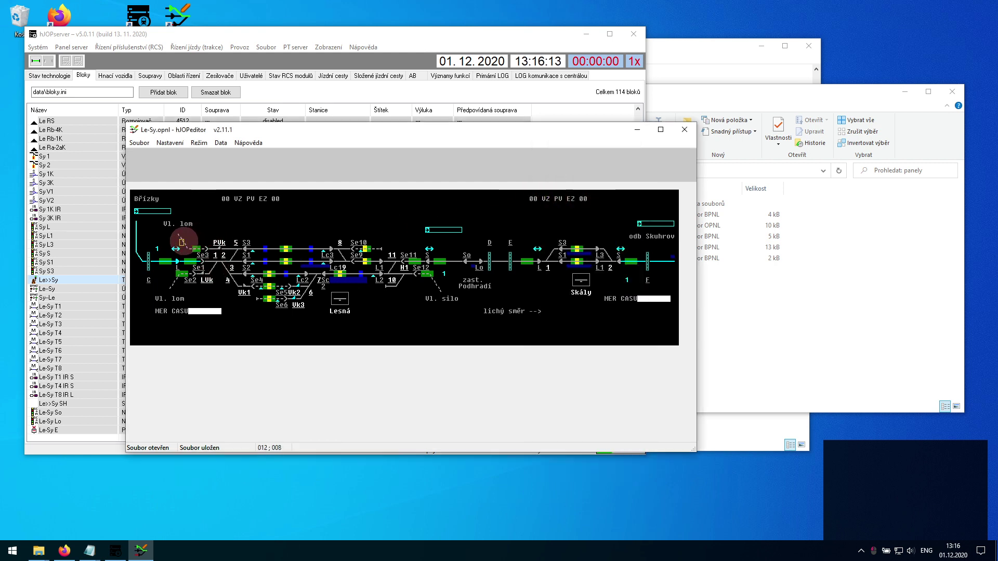
pyautogui.click(618, 460)
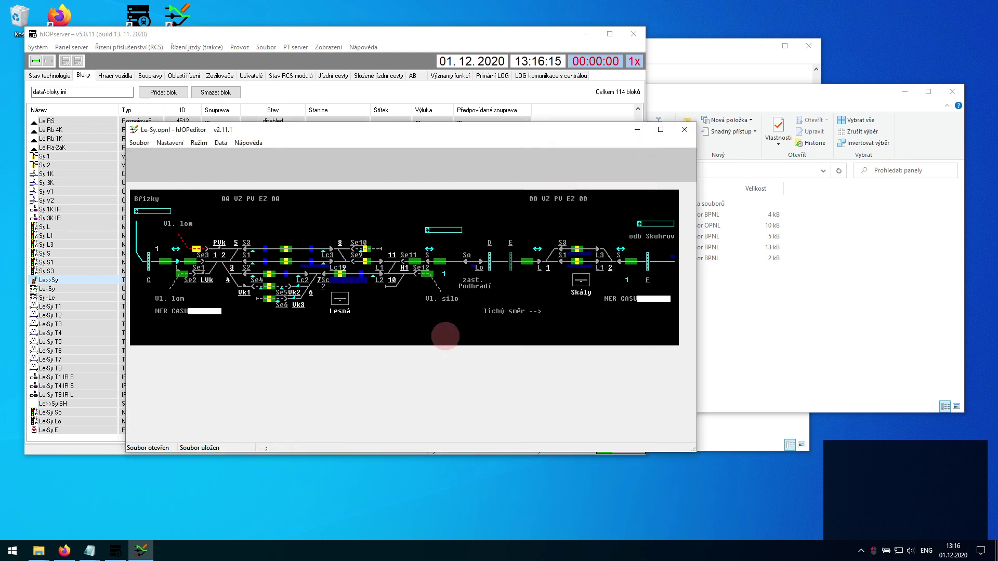
pyautogui.hotkey('ctrl', 's')
# Step: Clear the technology block filter while editing crossing D, and close its editor without assigning a block
pyautogui.click(481, 255)
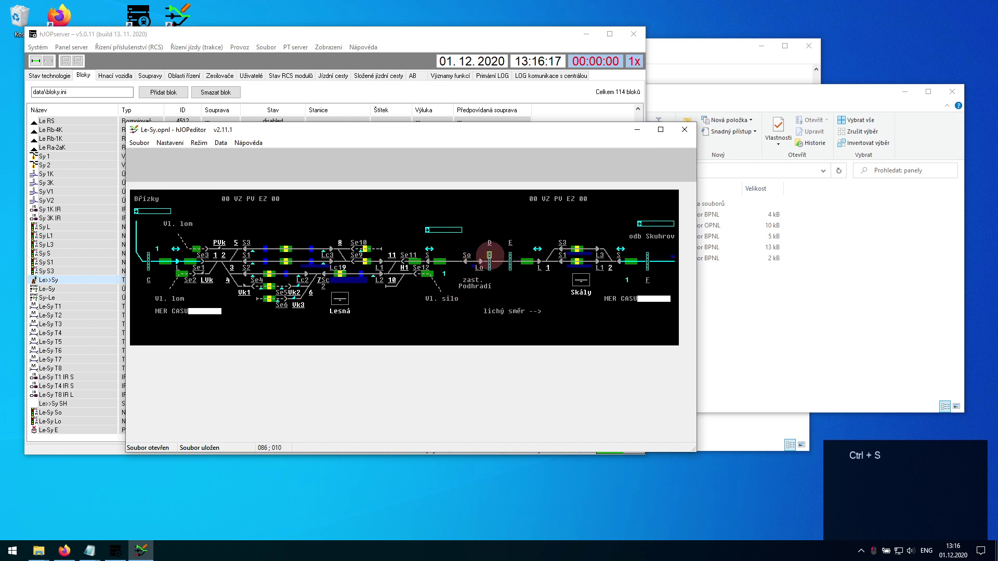
pyautogui.press('End')
pyautogui.press('BackSpace')
pyautogui.press('BackSpace')
pyautogui.press('BackSpace')
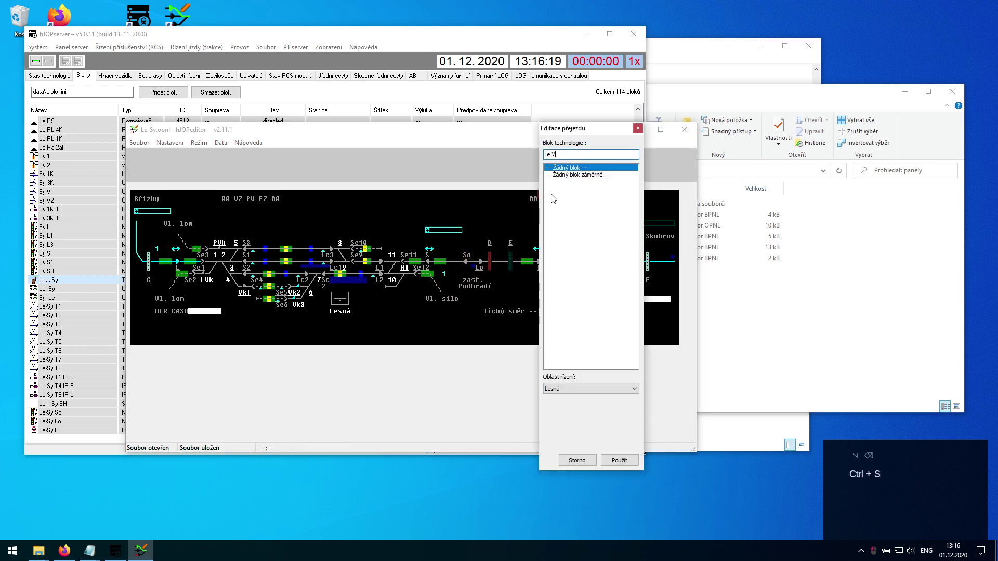
pyautogui.hotkey('shift', 'Home')
pyautogui.press('Delete')
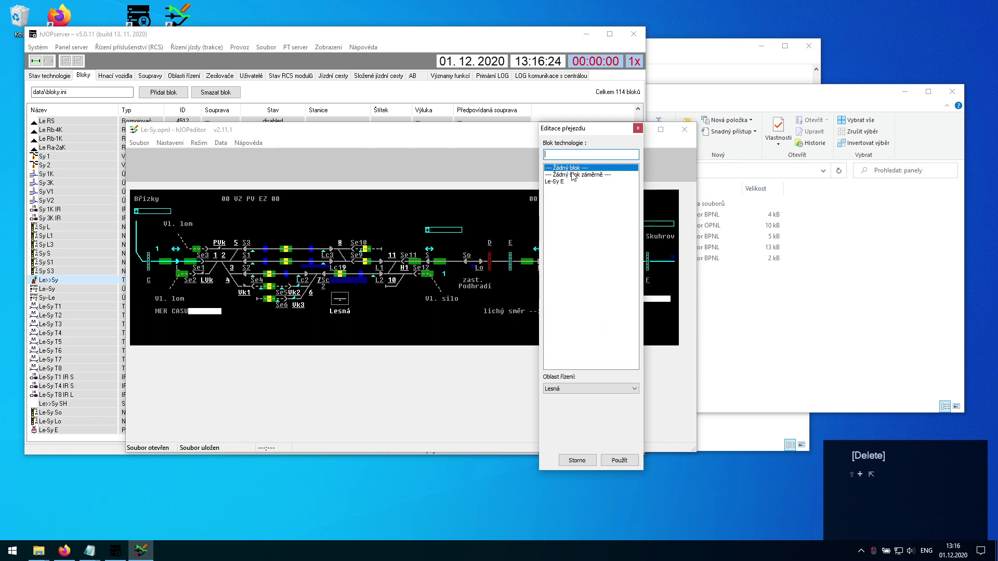
pyautogui.click(638, 128)
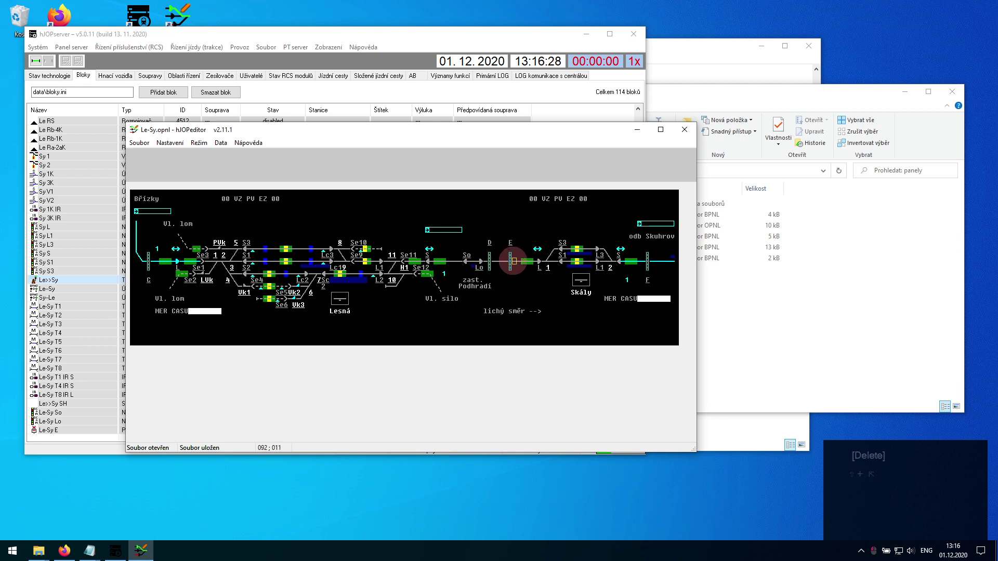
# Step: Assign block Le-Sy E to crossing E and set its control area to Skály
pyautogui.click(513, 261)
pyautogui.click(551, 182)
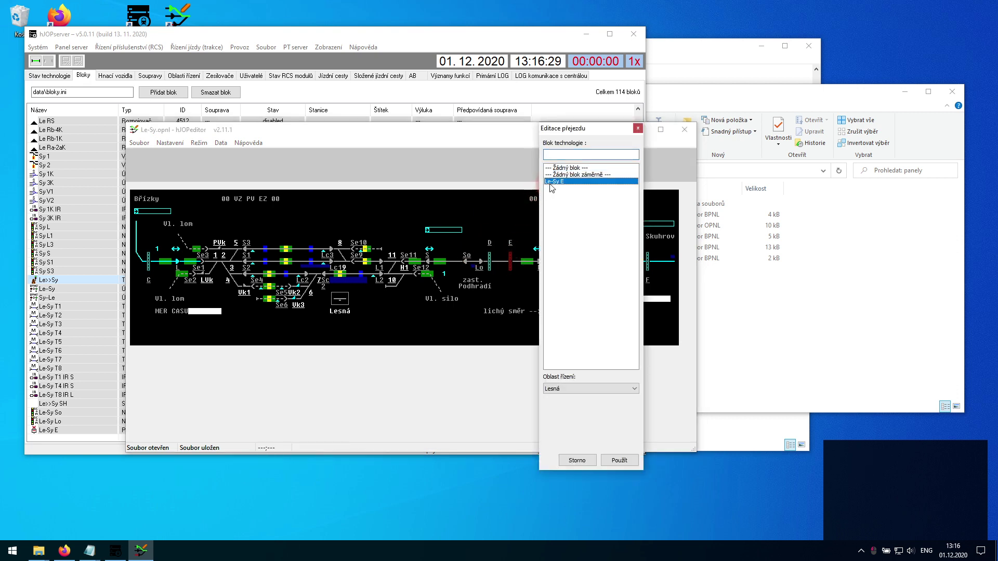
pyautogui.click(555, 390)
pyautogui.click(556, 405)
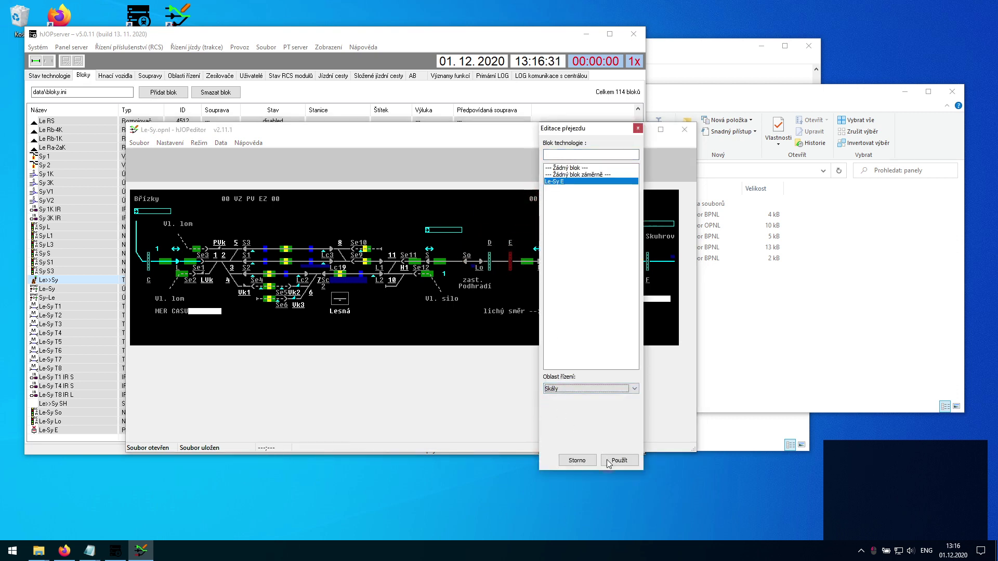
pyautogui.click(618, 461)
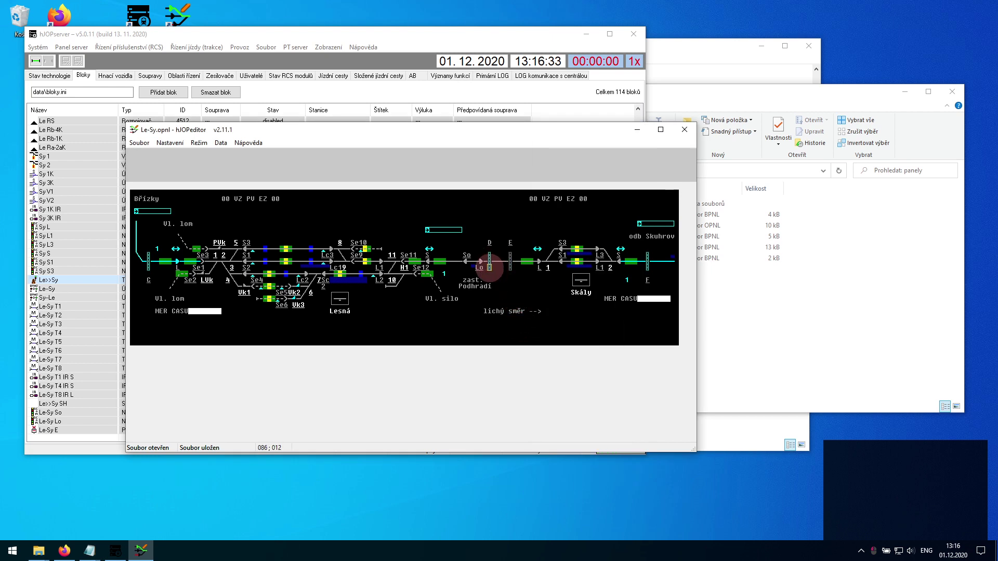
# Step: Mark crossing D as intentionally having no block (Žádný blok záměrně) and save the panel
pyautogui.click(489, 267)
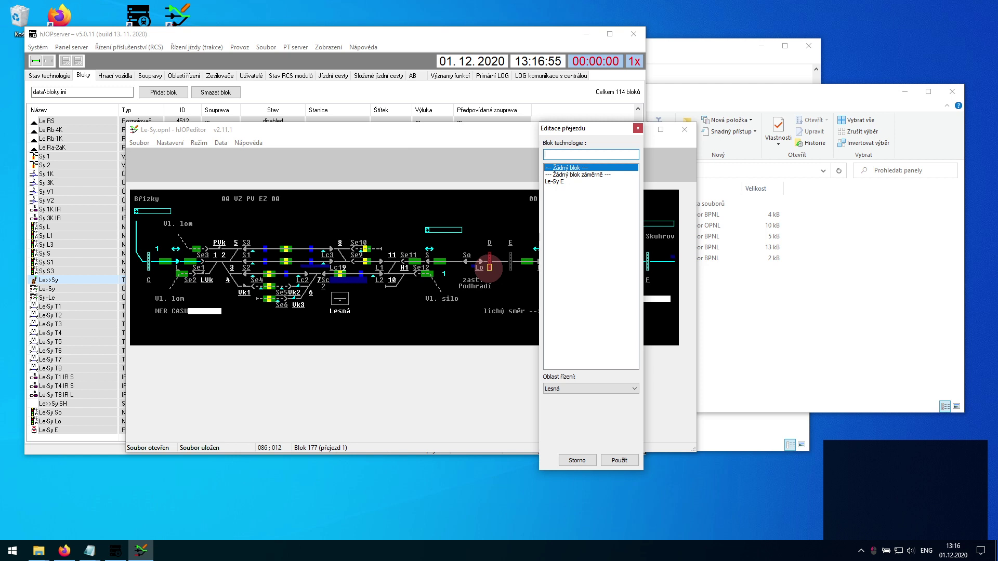
pyautogui.click(573, 175)
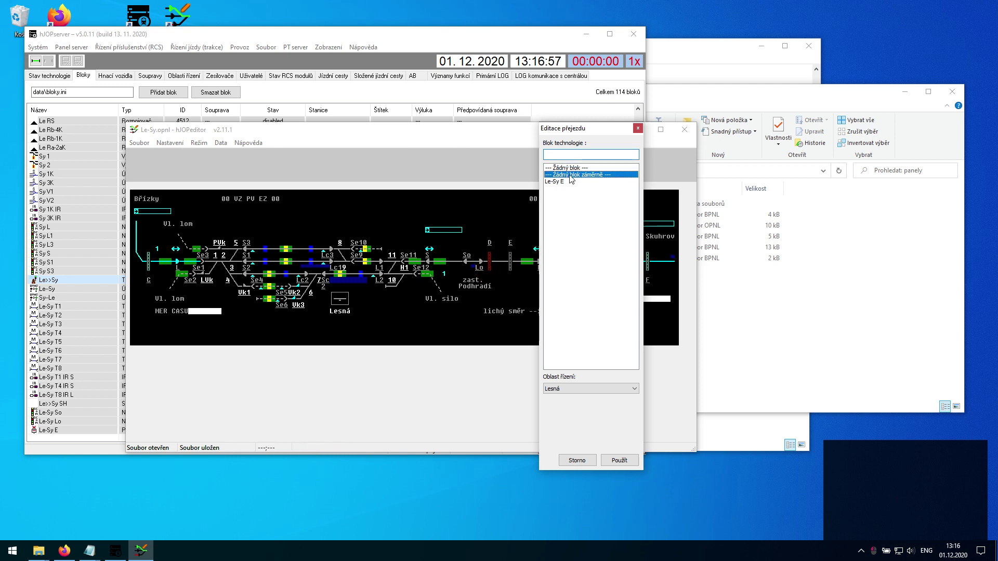
pyautogui.click(618, 461)
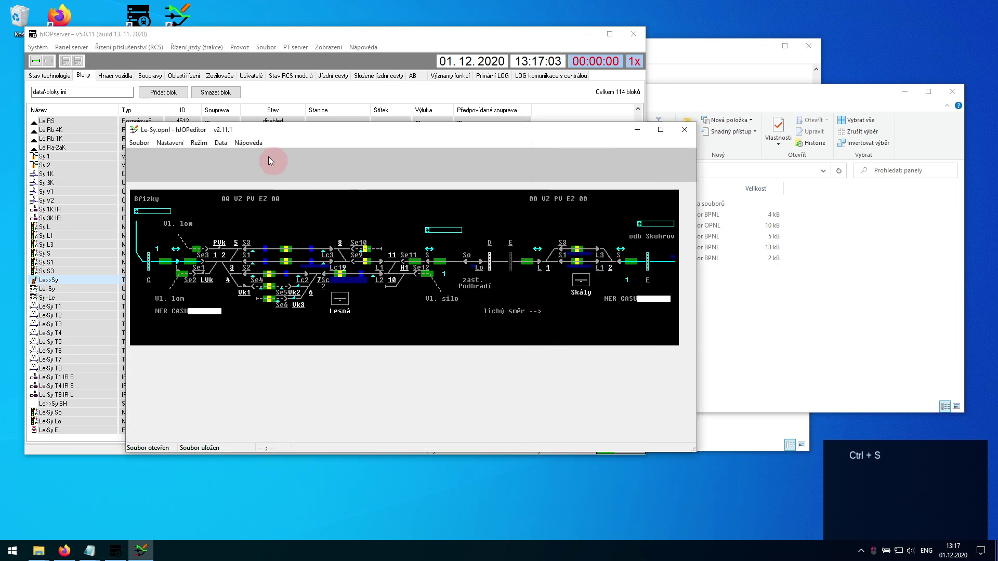
# Step: Run the panel's data validity check, look through the reported errors, refresh the report and close it
pyautogui.click(222, 145)
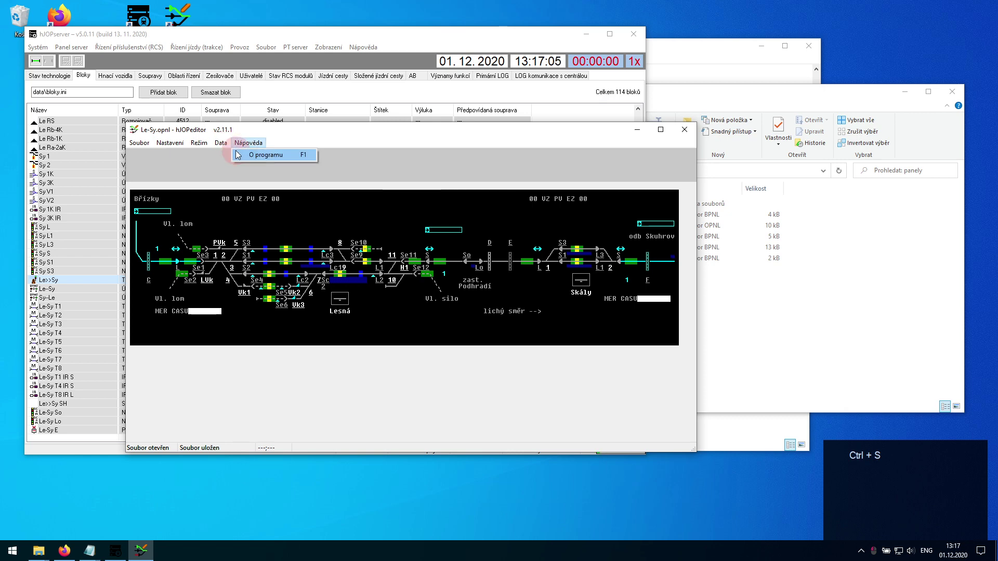
pyautogui.click(230, 157)
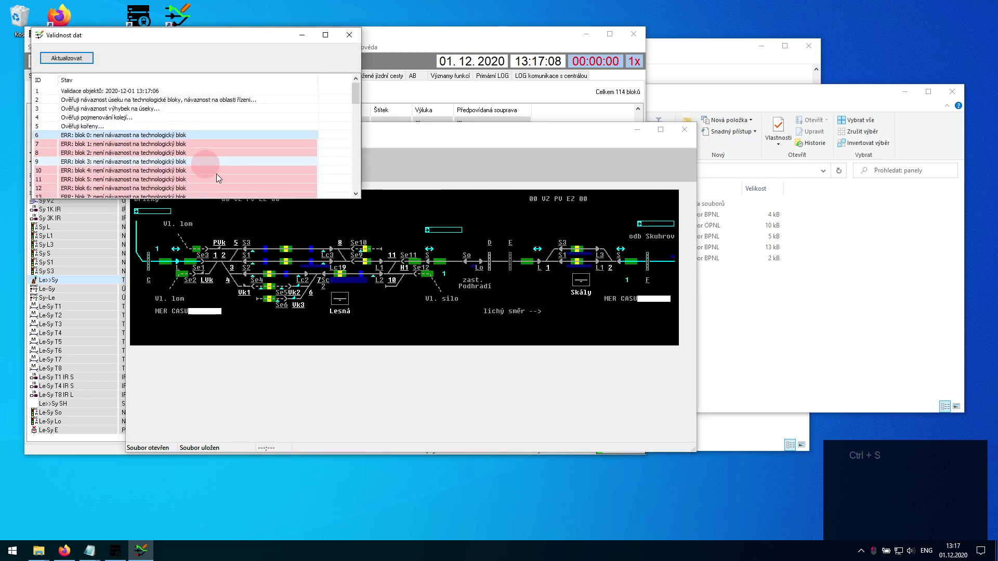
pyautogui.moveTo(217, 197); pyautogui.dragTo(222, 362)
pyautogui.click(187, 249)
pyautogui.scroll(-8, 190, 229)
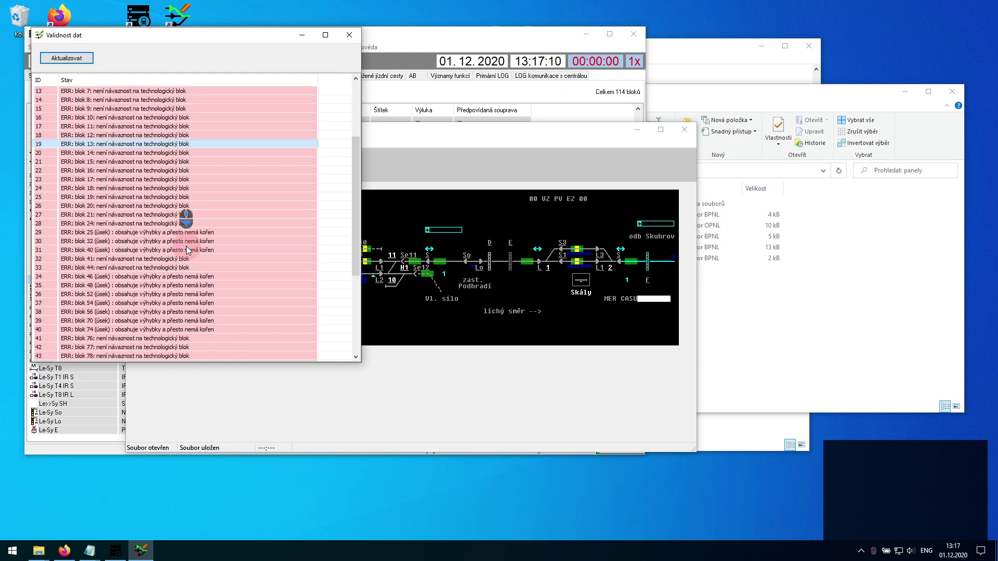
pyautogui.scroll(3, 191, 281)
pyautogui.scroll(5, 190, 250)
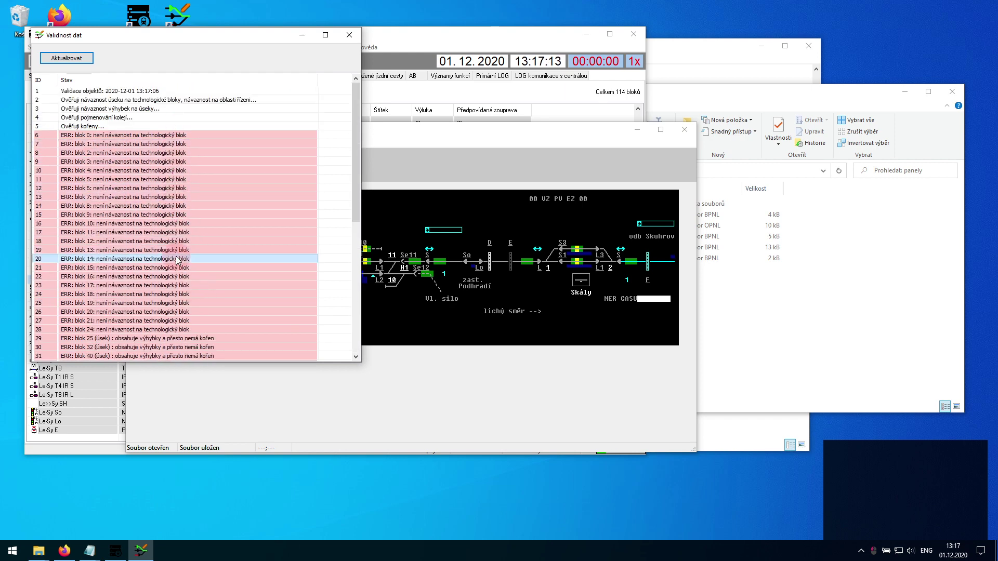
pyautogui.click(67, 57)
pyautogui.click(349, 35)
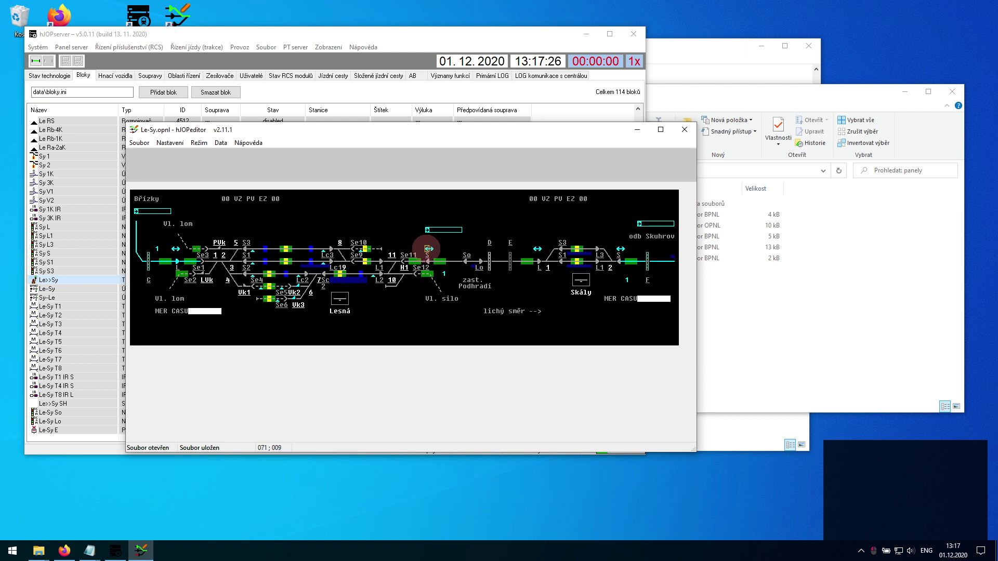
# Step: Assign block Le--Sy to the line direction arrow at the Lesná end of the Lesná–Skály line
pyautogui.click(429, 249)
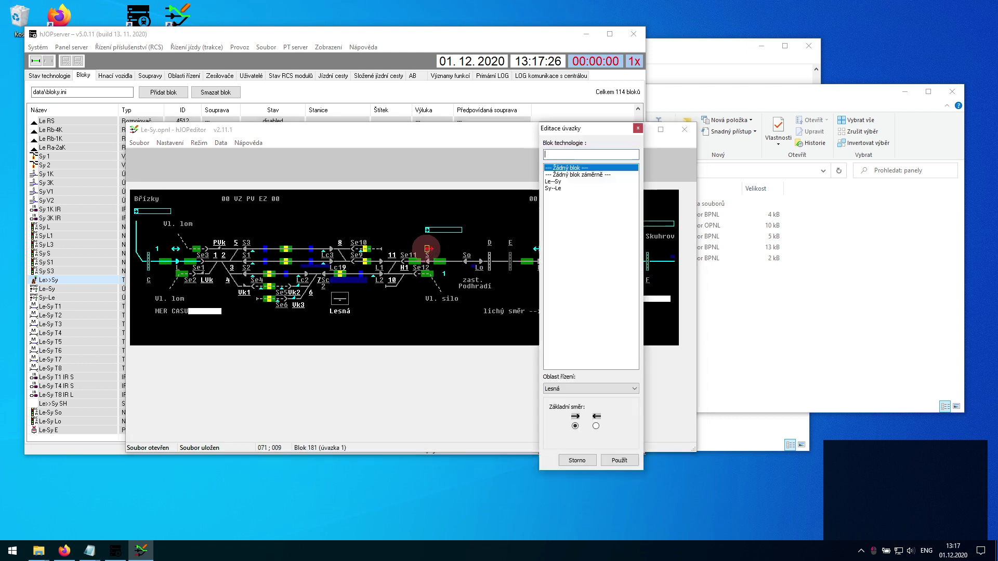
pyautogui.click(554, 182)
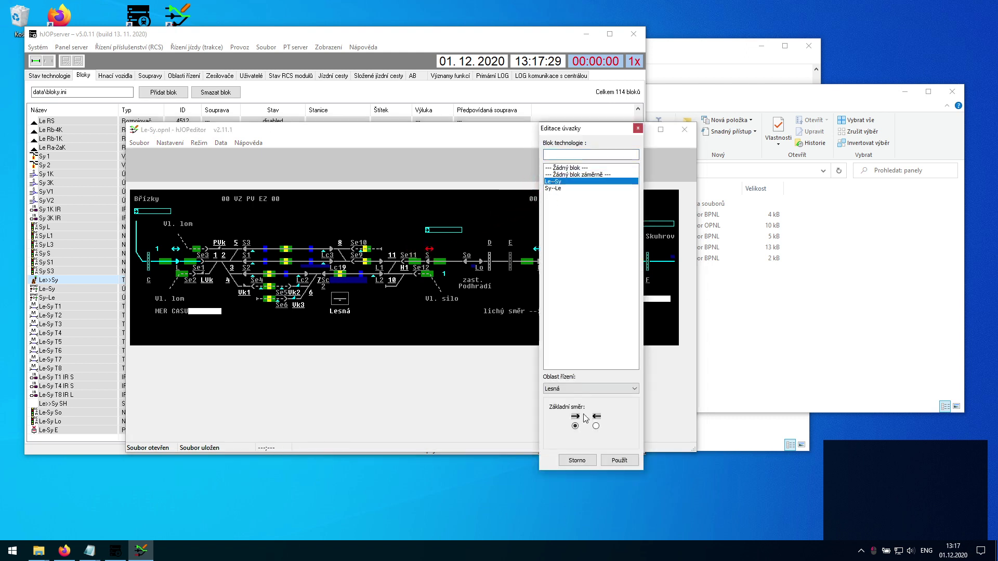
pyautogui.click(611, 460)
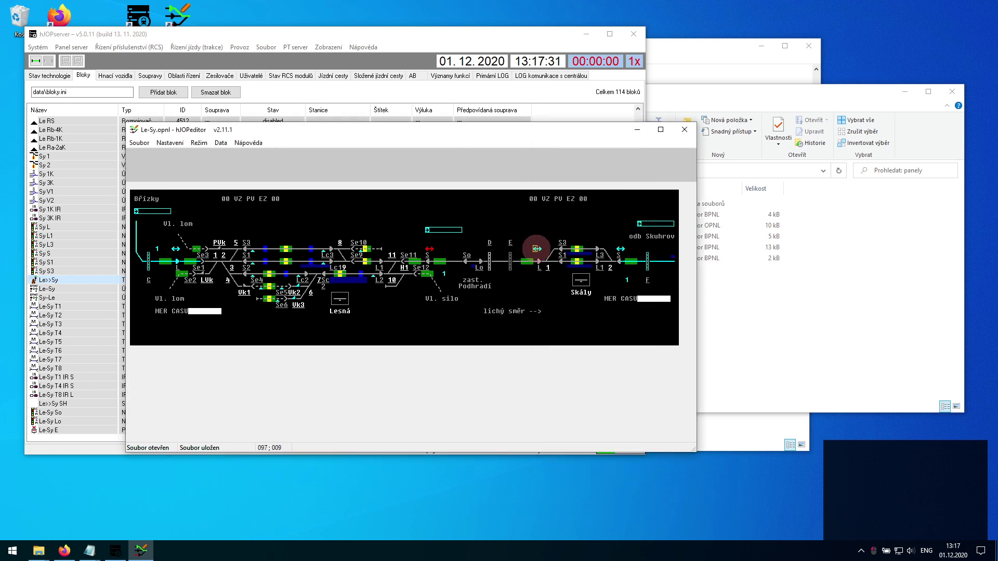
# Step: Assign block Sy--Le to the line direction arrow at the Skály end and set its control area to Skály
pyautogui.click(538, 249)
pyautogui.click(567, 188)
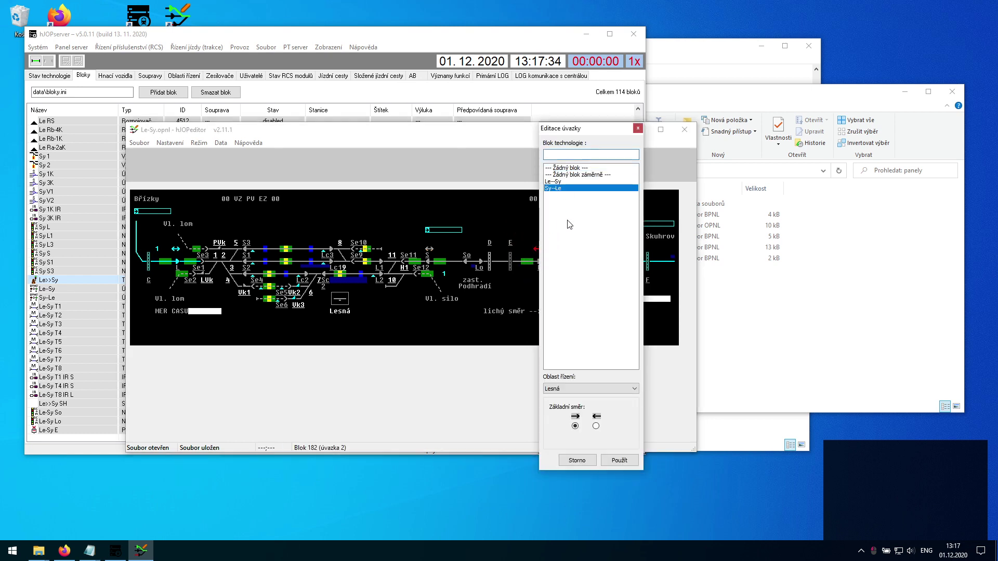
pyautogui.click(582, 388)
pyautogui.click(578, 411)
pyautogui.click(619, 462)
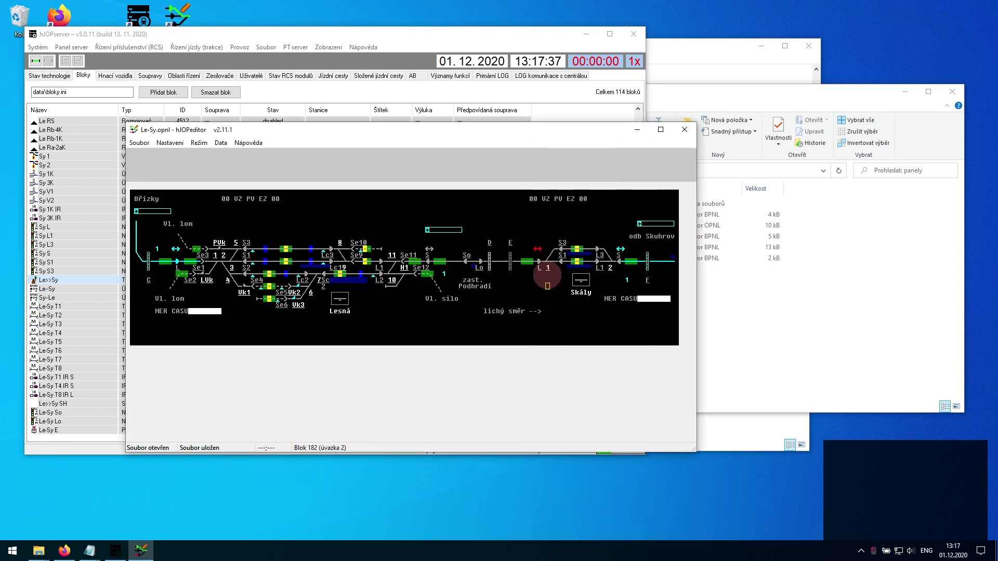
# Step: Review the assigned block, control area and base direction of both direction arrows on the Lesná–Skály line
pyautogui.click(536, 249)
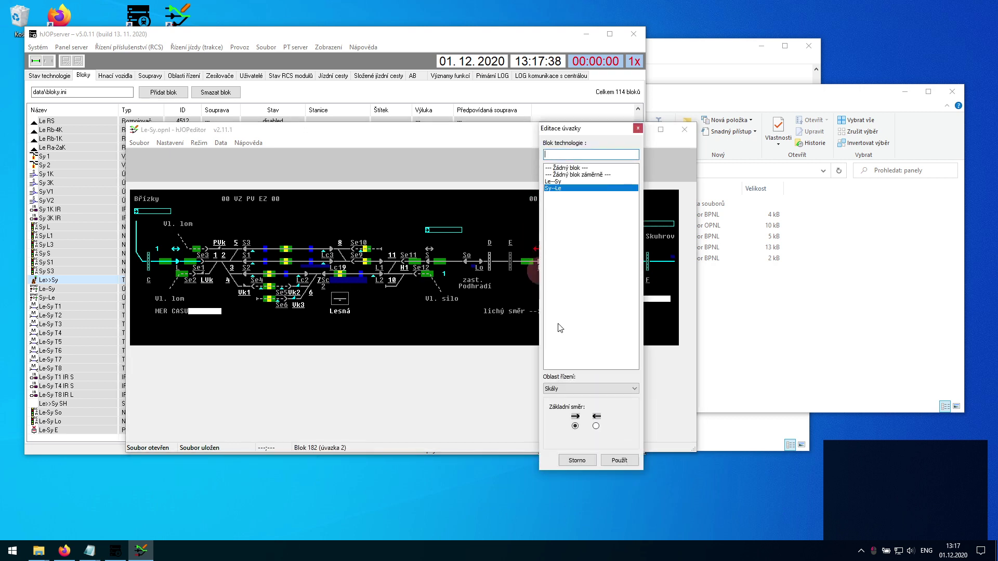
pyautogui.click(620, 461)
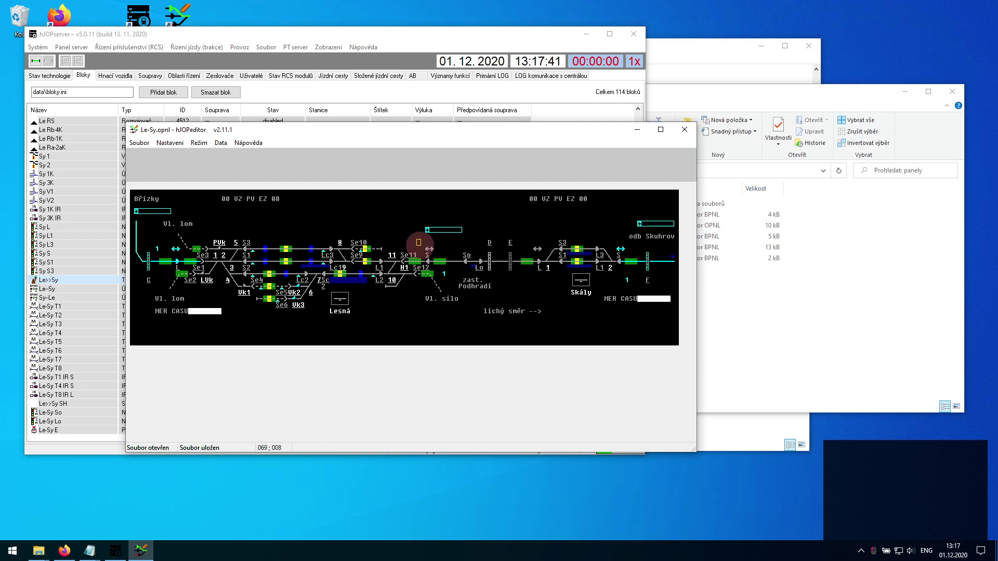
pyautogui.click(430, 249)
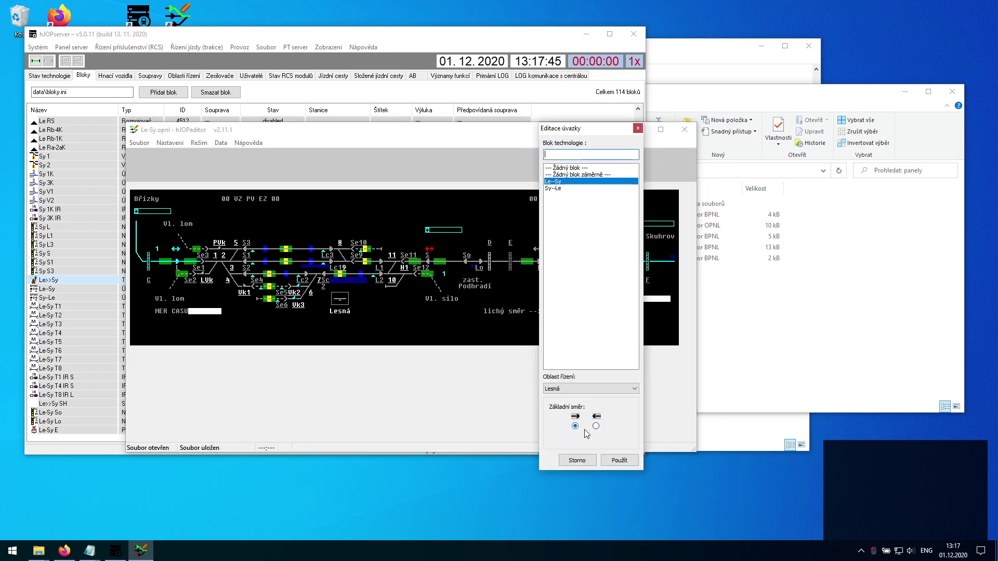
pyautogui.click(577, 461)
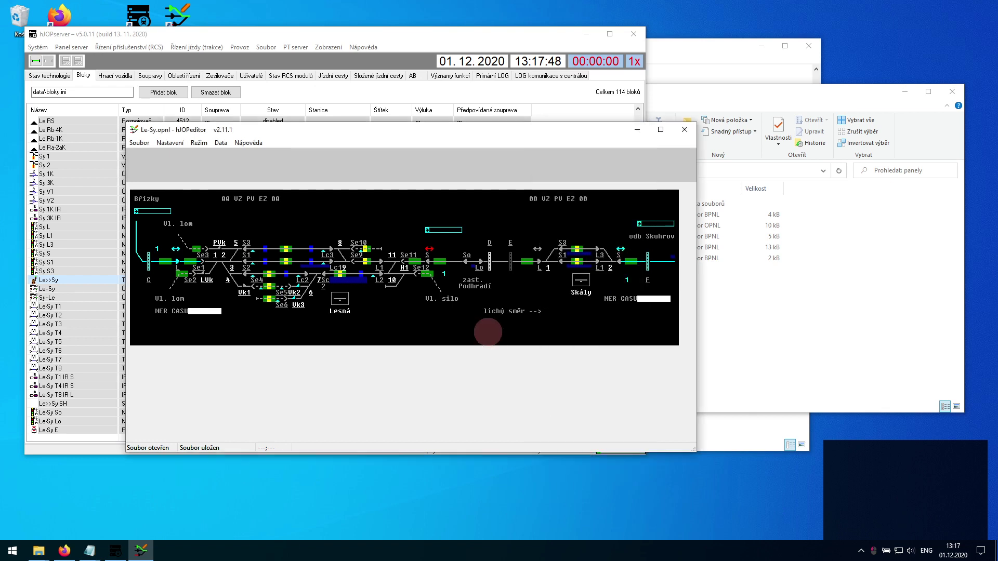
pyautogui.click(427, 249)
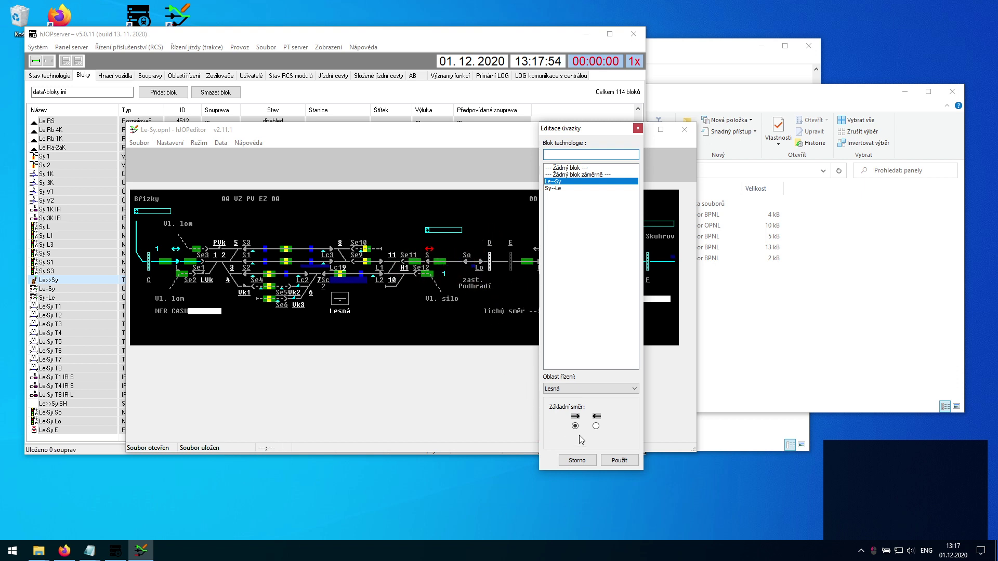
pyautogui.click(619, 460)
pyautogui.click(540, 245)
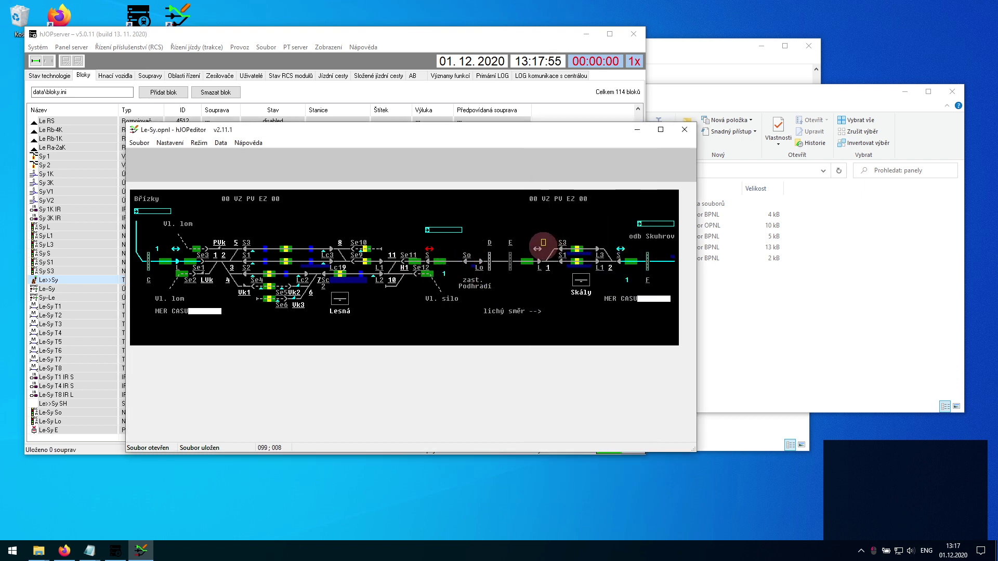
pyautogui.click(612, 460)
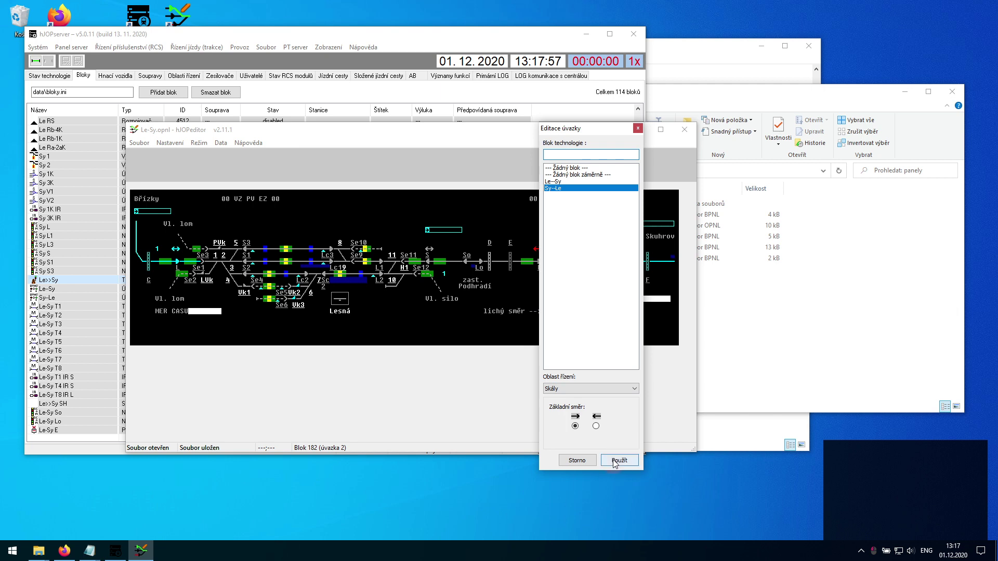
# Step: Assign block Le--Sy to the train box above the Lesná–Skály line, increase its train count and use the fill direction odspoda nahoru
pyautogui.click(431, 234)
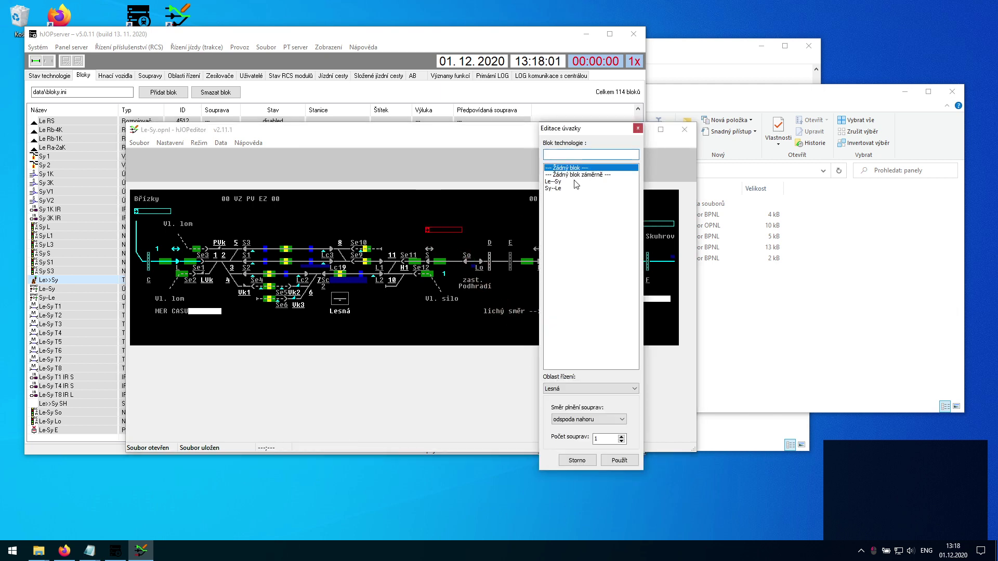
pyautogui.click(576, 182)
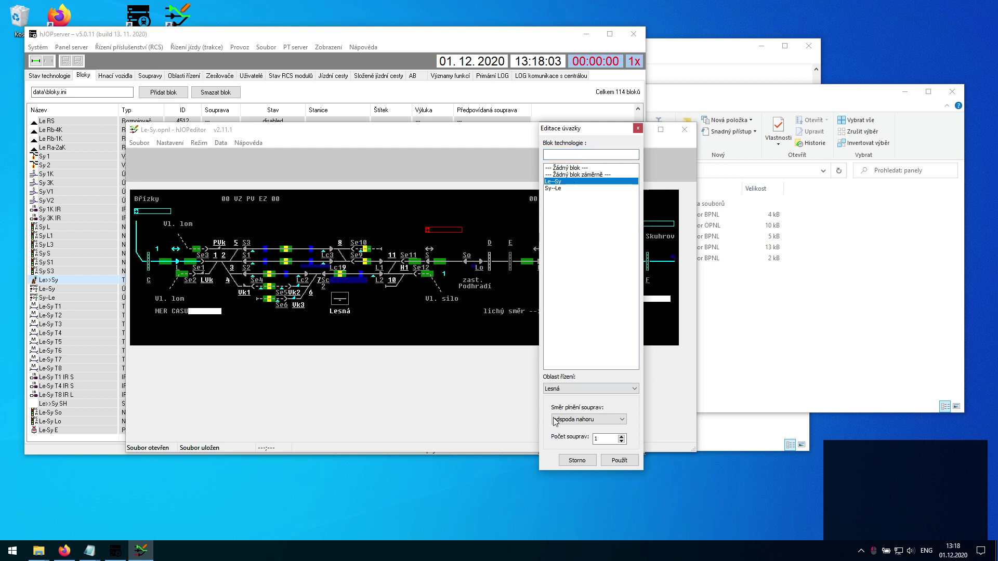
pyautogui.click(622, 438)
pyautogui.click(601, 419)
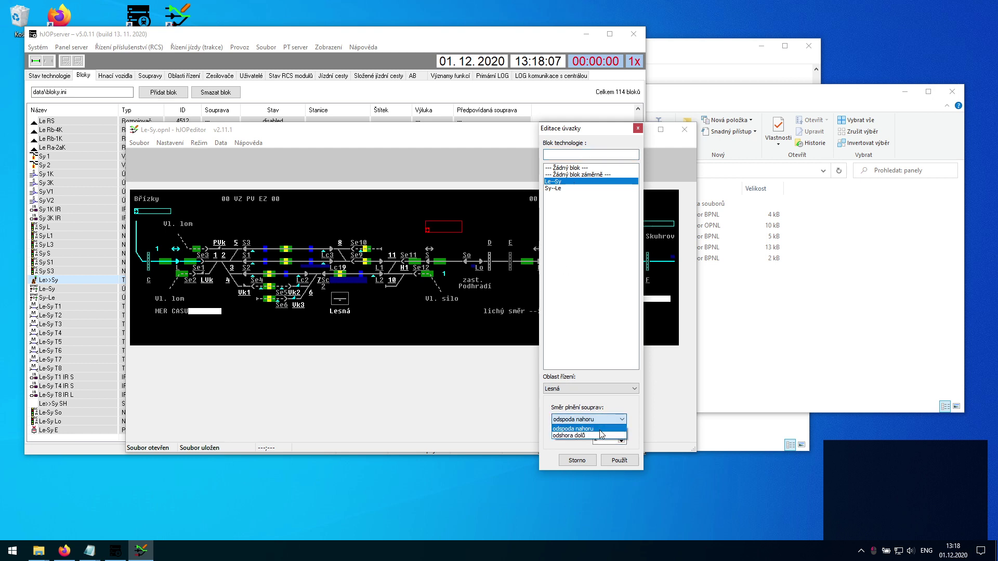
pyautogui.click(605, 428)
pyautogui.click(614, 461)
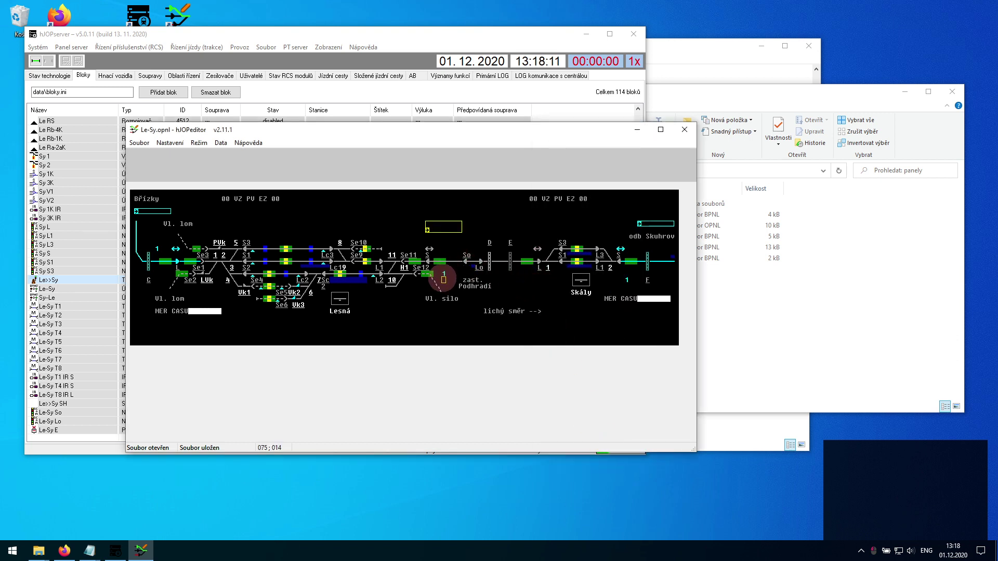
# Step: Assign block Le>>Sy SH to the line number label 1 near Vl. silo and save the panel
pyautogui.click(443, 274)
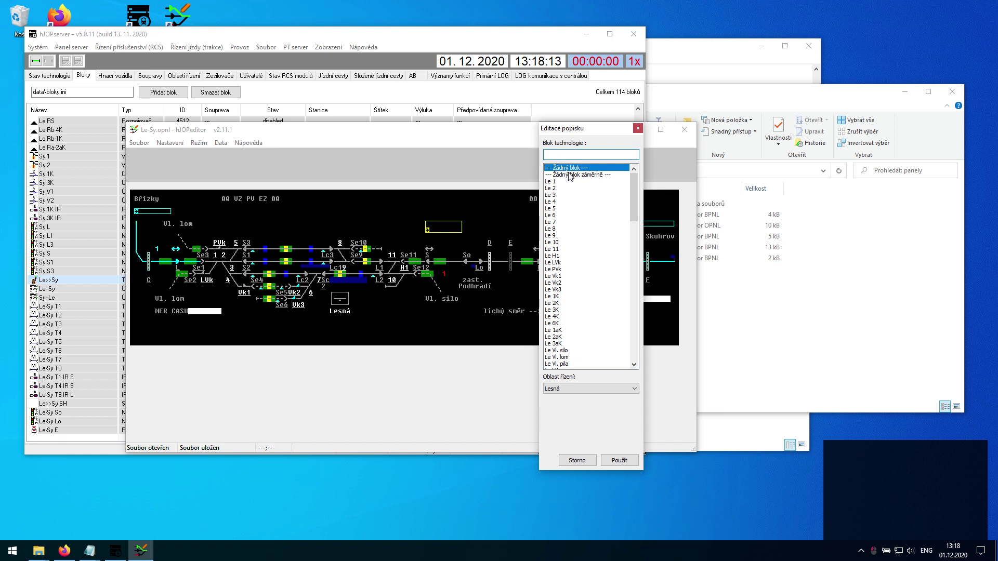
pyautogui.write('Le-S')
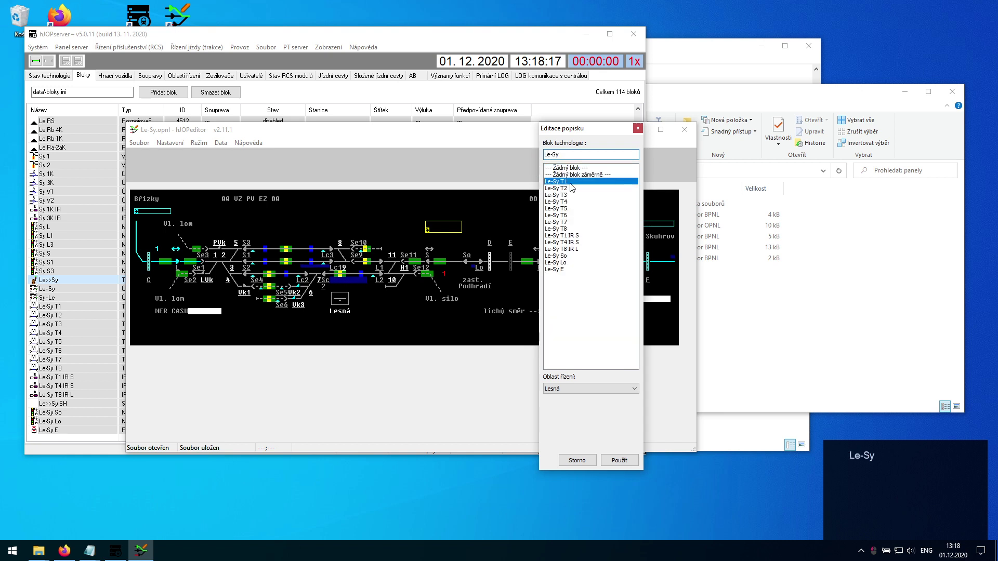
pyautogui.write('y')
pyautogui.hotkey('shift', 'Home')
pyautogui.press('Delete')
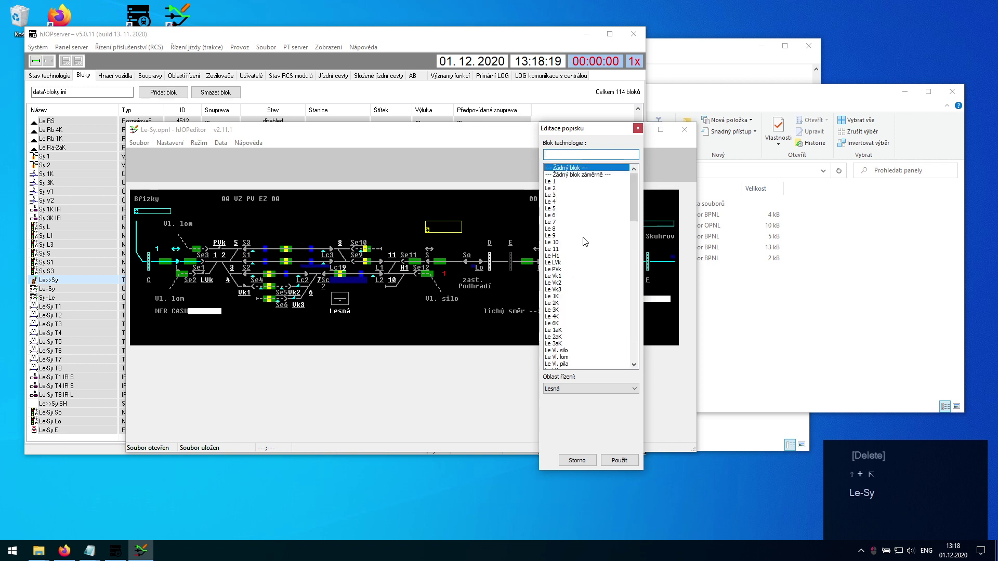
pyautogui.write('Le>>S')
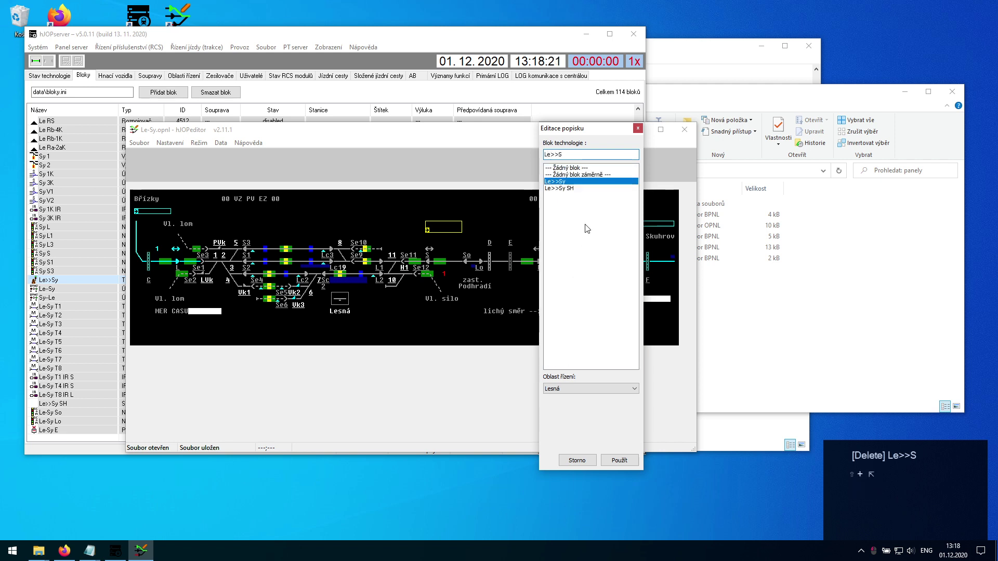
pyautogui.click(578, 189)
pyautogui.click(619, 461)
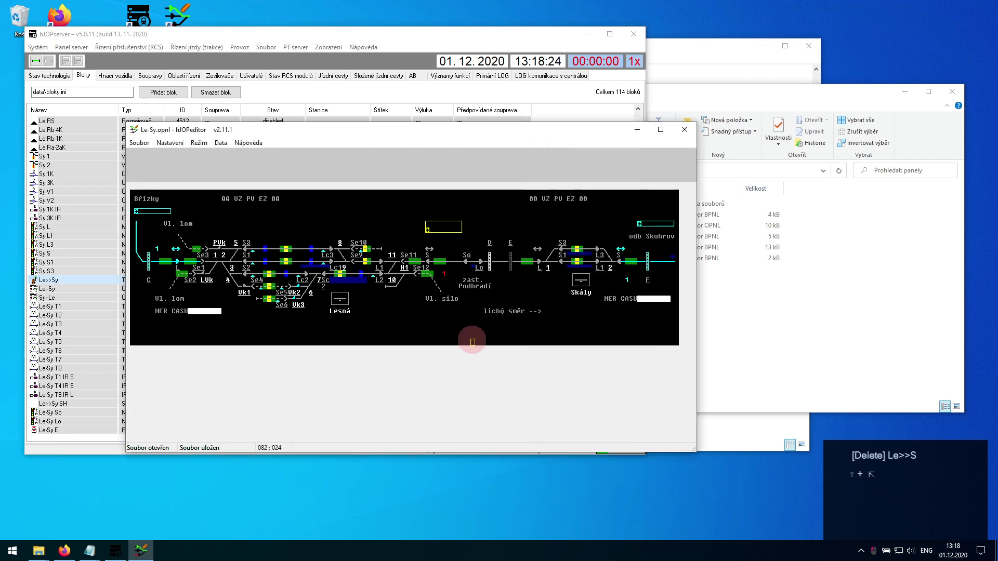
pyautogui.hotkey('ctrl', 's')
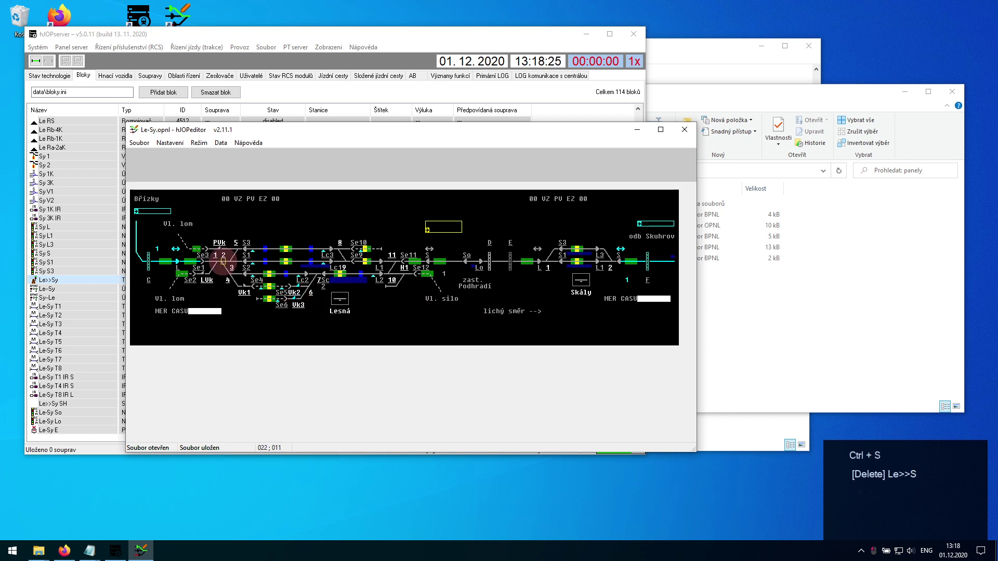
# Step: Assign block Le LK to the section at Lesná's Břízky entrance and Le L to the entry signal beside it, and save the panel
pyautogui.click(192, 261)
pyautogui.write('Le LK')
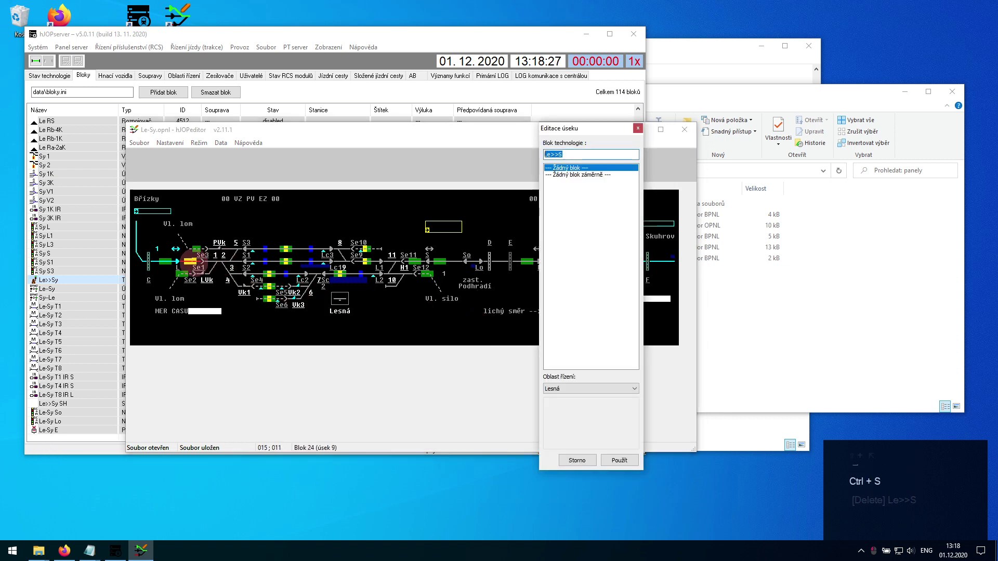
pyautogui.press('Return')
pyautogui.press('Left')
pyautogui.press('Left')
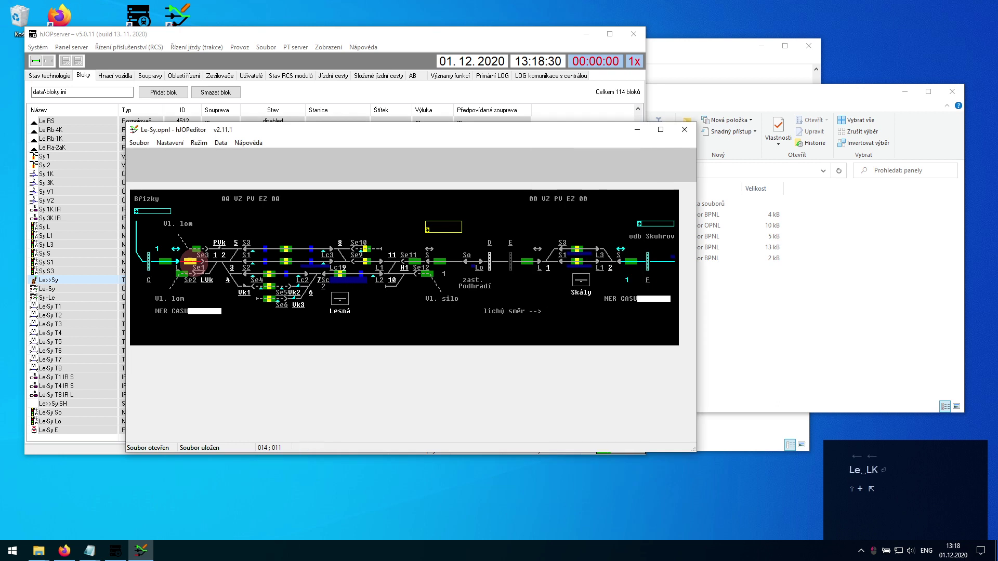
pyautogui.press('Return')
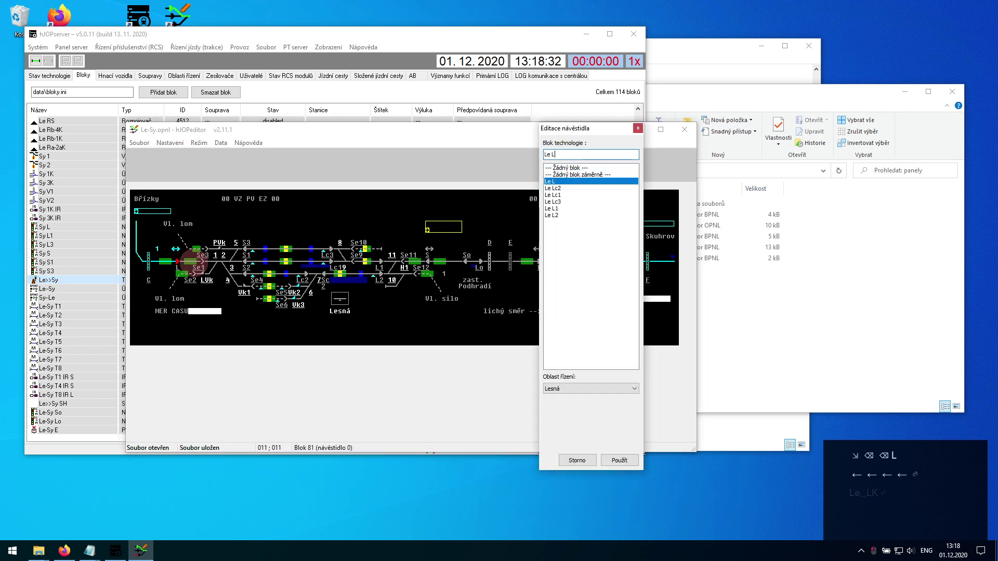
pyautogui.press('Return')
pyautogui.hotkey('ctrl', 's')
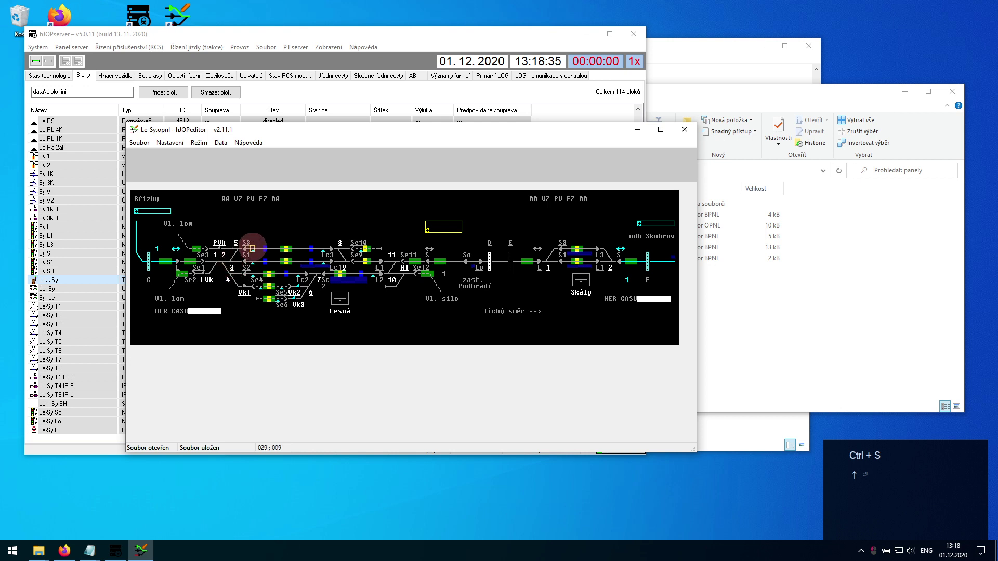
pyautogui.click(252, 249)
pyautogui.write('Le L')
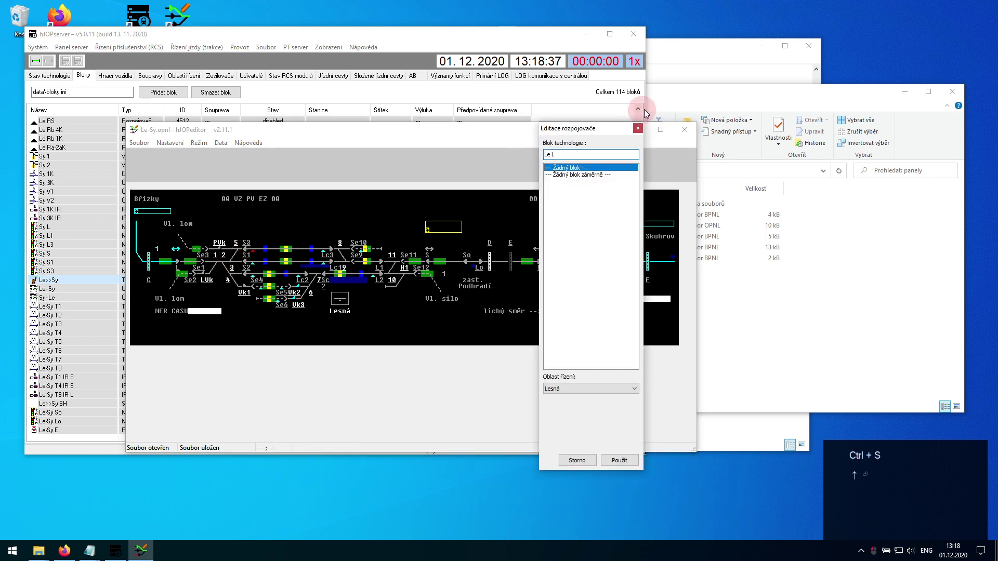
pyautogui.click(637, 128)
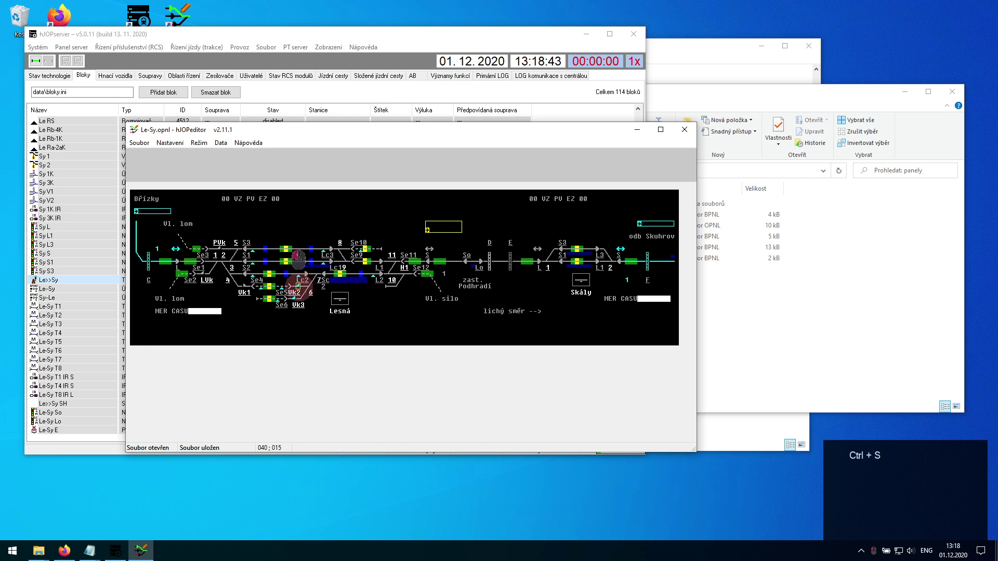
# Step: Assign block Le Vk2 to the derailer Vk2 in Lesná
pyautogui.click(298, 286)
pyautogui.write('Vk2')
pyautogui.press('Return')
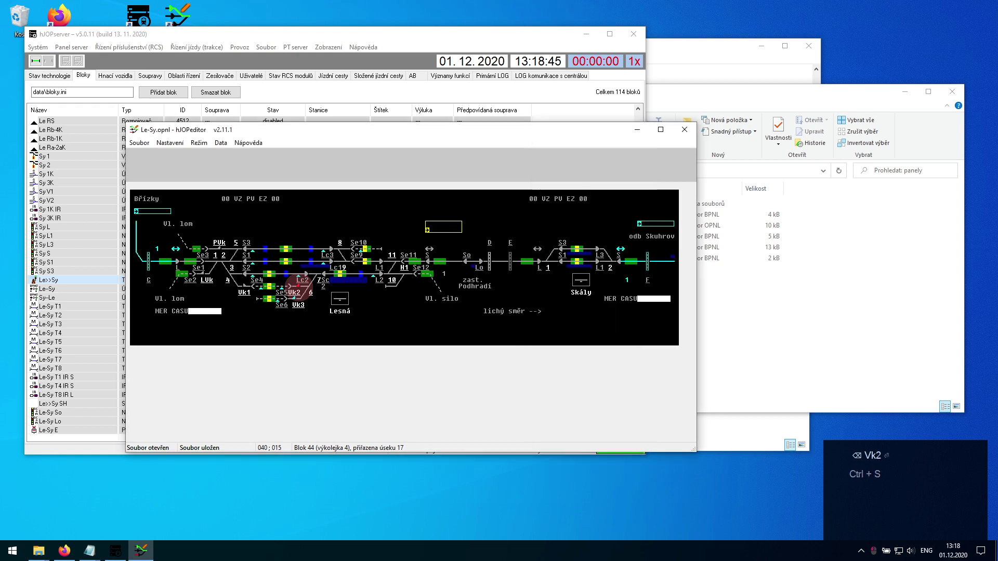
# Step: Assign block Le Vk3 to the derailer Vk3 in Lesná and save the panel
pyautogui.press('Down')
pyautogui.press('Left')
pyautogui.press('Return')
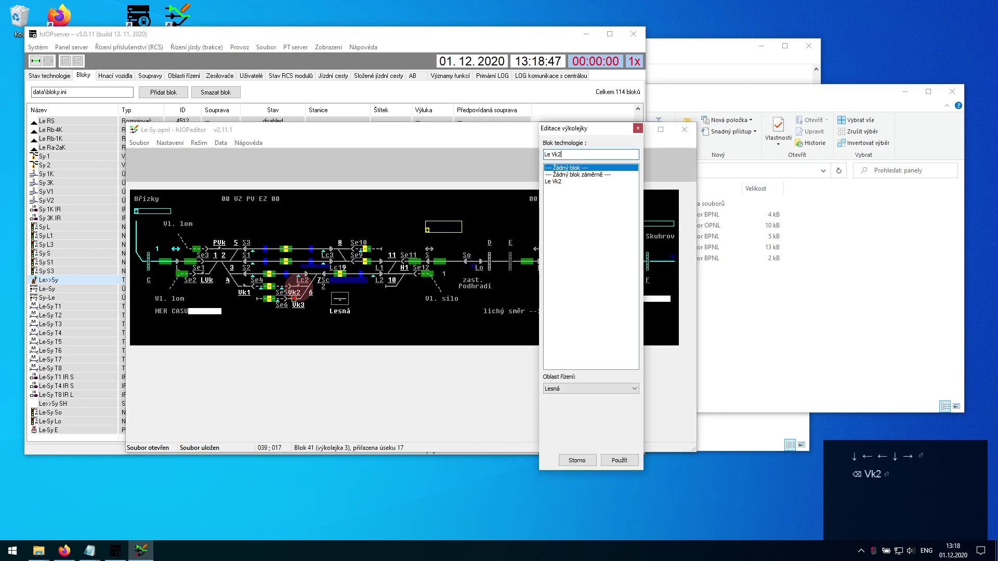
pyautogui.press('BackSpace')
pyautogui.press('Return')
pyautogui.press('Down')
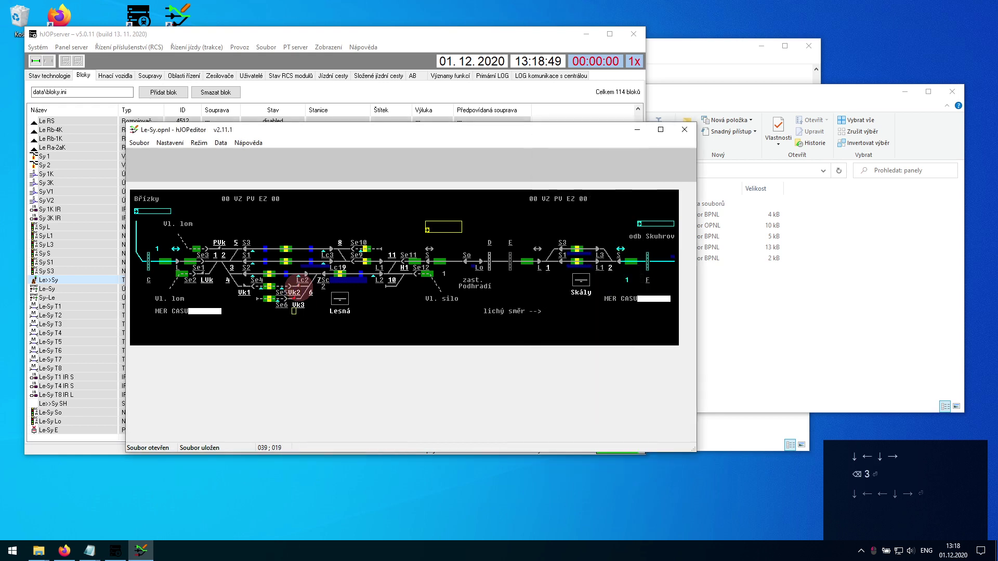
pyautogui.press('Return')
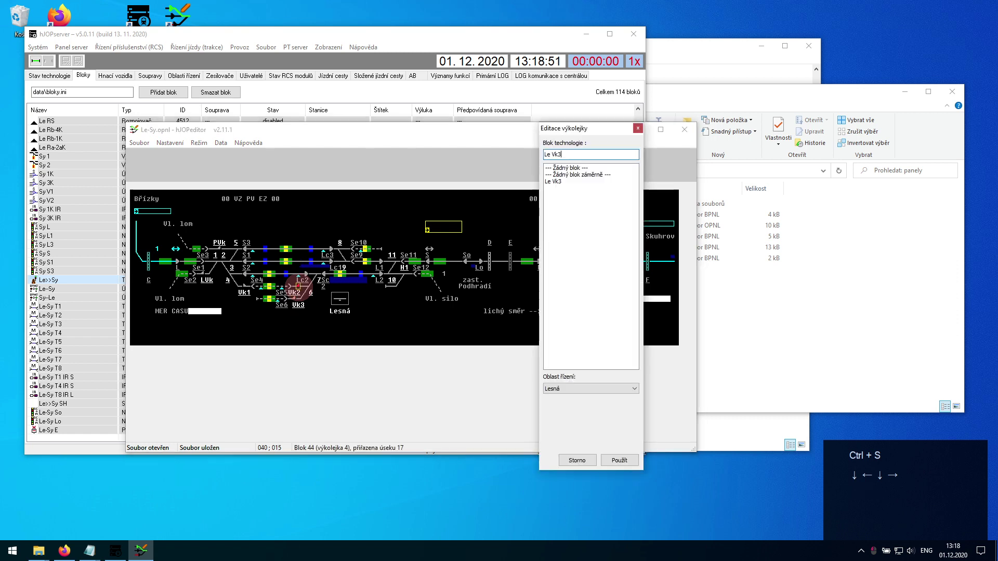
pyautogui.click(577, 460)
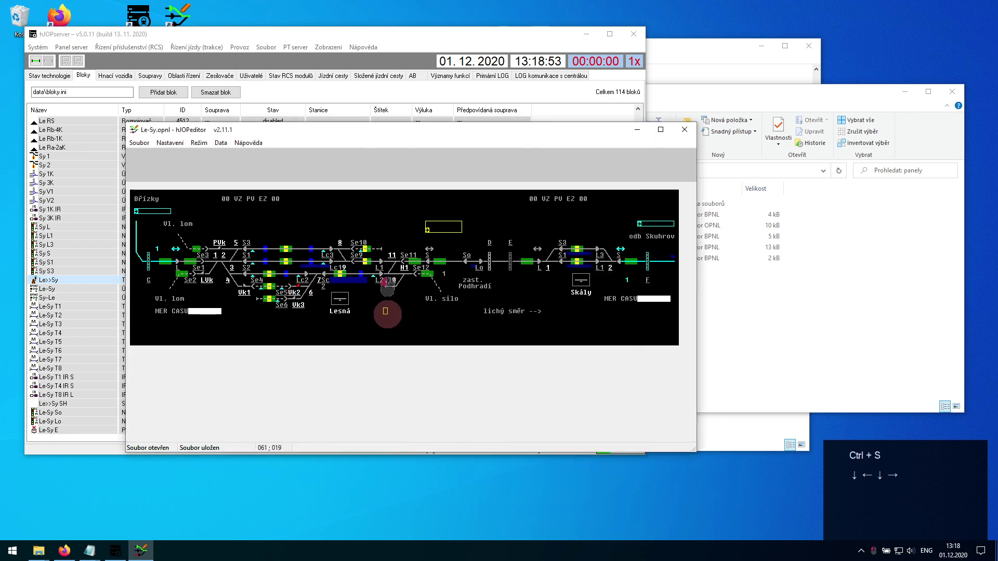
pyautogui.hotkey('ctrl', 's')
# Step: Rerun the panel's data validity check and look through the reported errors
pyautogui.click(211, 147)
pyautogui.click(239, 155)
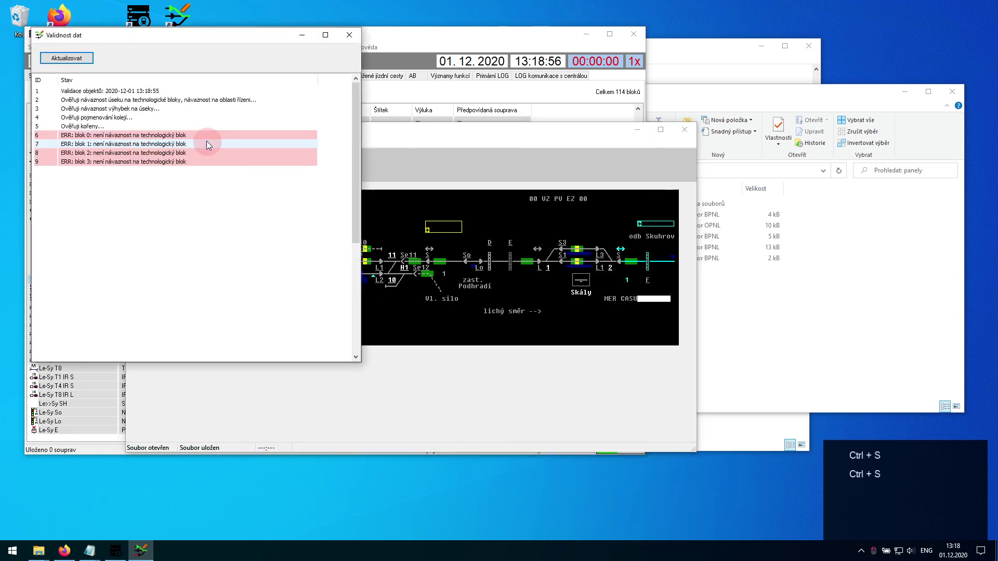
pyautogui.scroll(-5, 204, 156)
pyautogui.scroll(5, 205, 230)
pyautogui.scroll(-5, 201, 254)
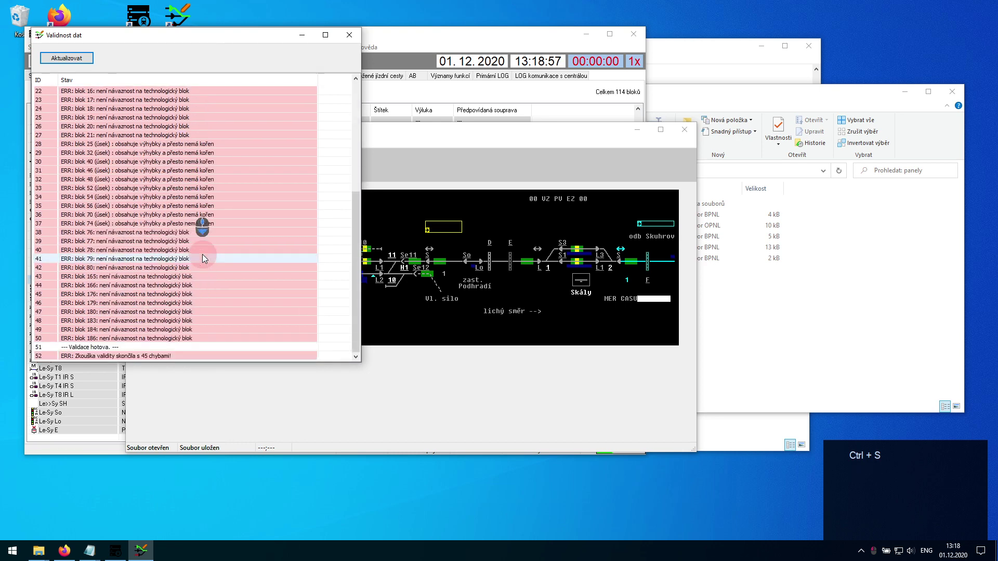
# Step: Close the validity report and save the Le-Sy panel
pyautogui.click(349, 35)
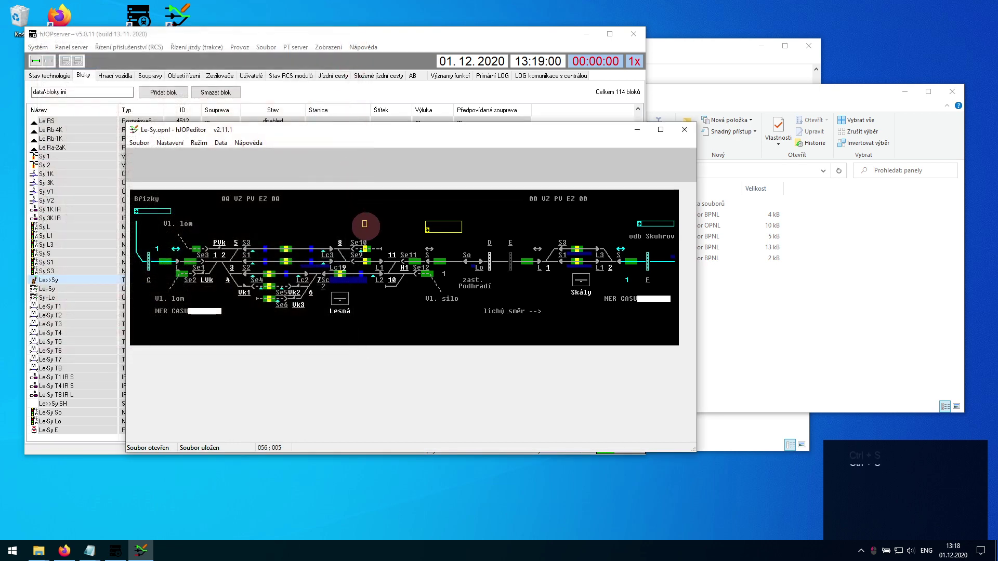
pyautogui.hotkey('ctrl', 's')
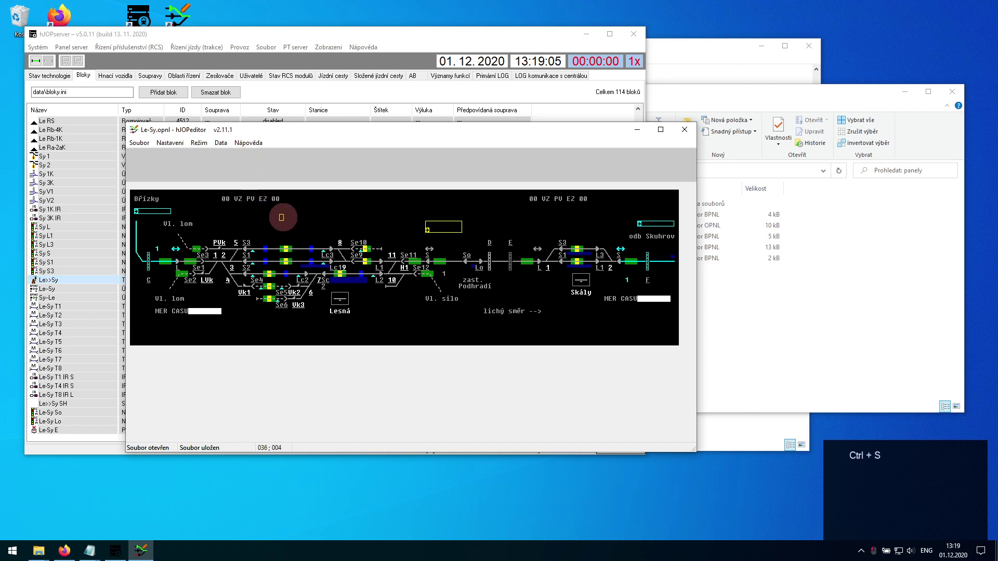
# Step: Switch to Kořeny mode and set roots for the turnout sections at Lesná's Skály-side throat, around turnouts 8, 10 and 11
pyautogui.click(200, 145)
pyautogui.click(220, 201)
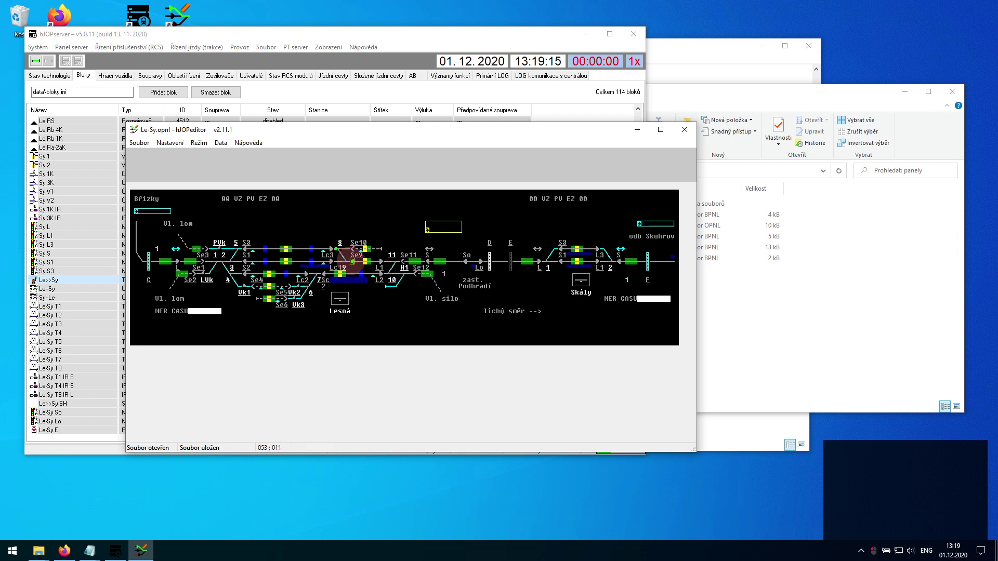
pyautogui.click(347, 261)
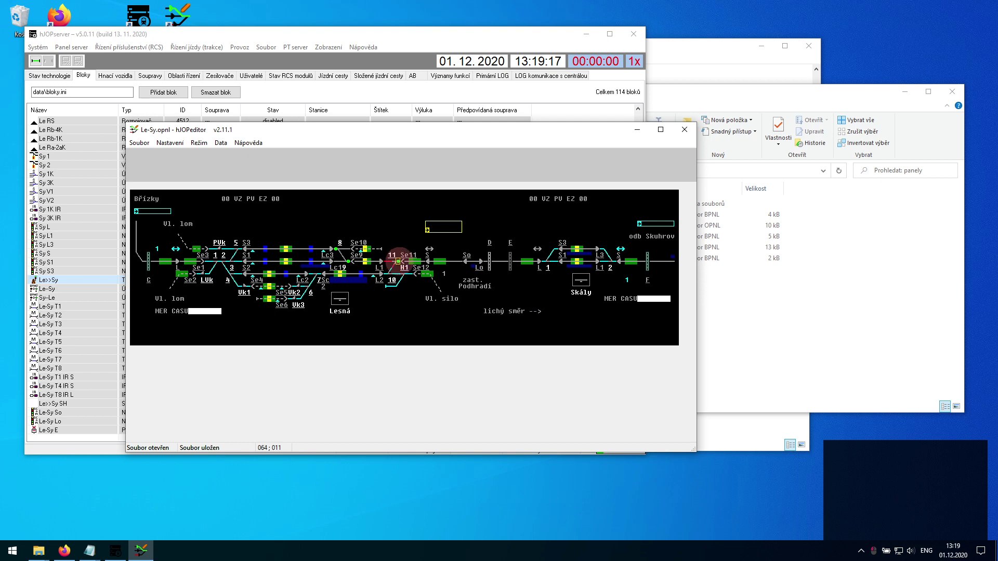
pyautogui.click(397, 261)
pyautogui.click(407, 274)
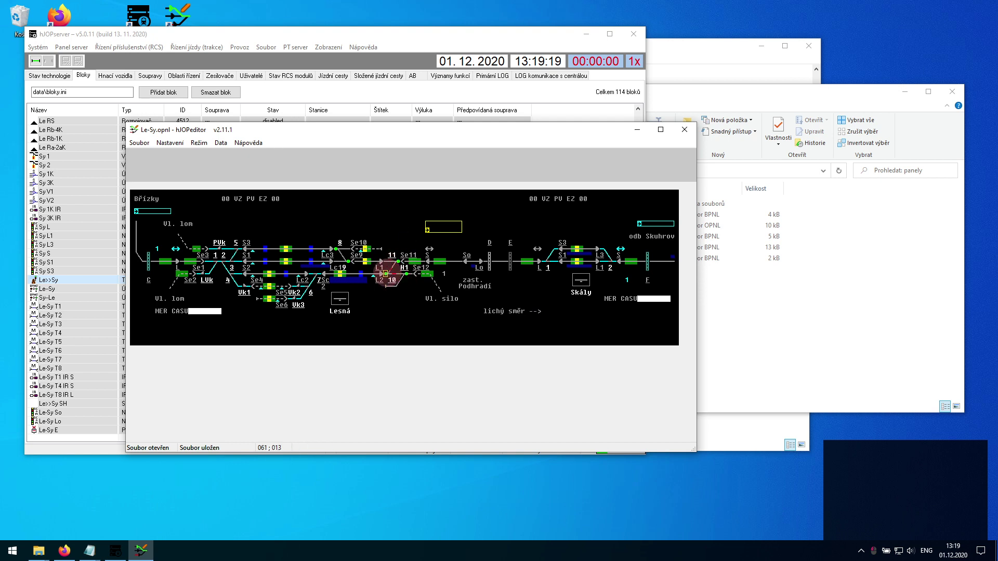
pyautogui.click(385, 274)
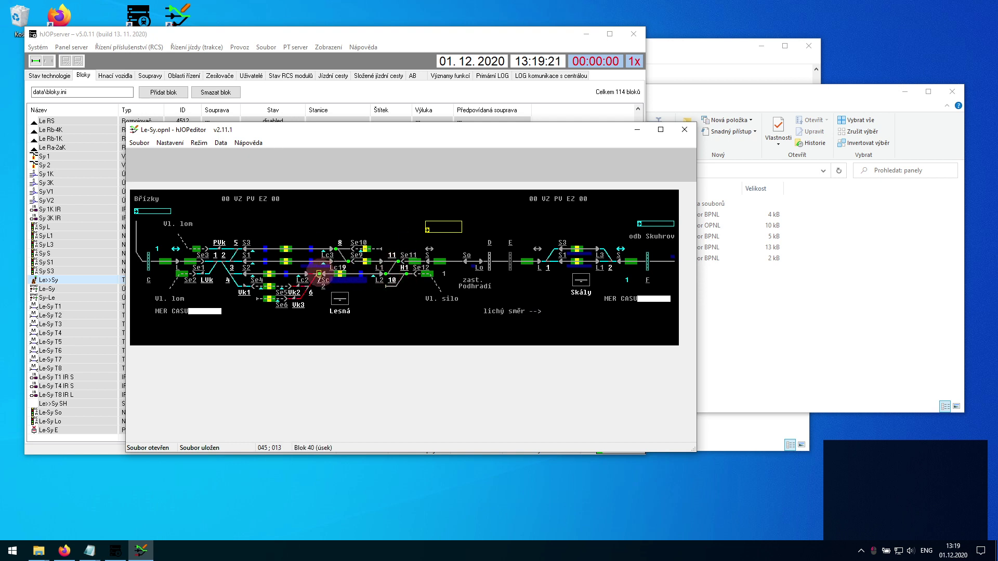
# Step: Set roots for Lesná's remaining turnout sections at turnouts 7, 2 and 5
pyautogui.click(318, 274)
pyautogui.click(219, 261)
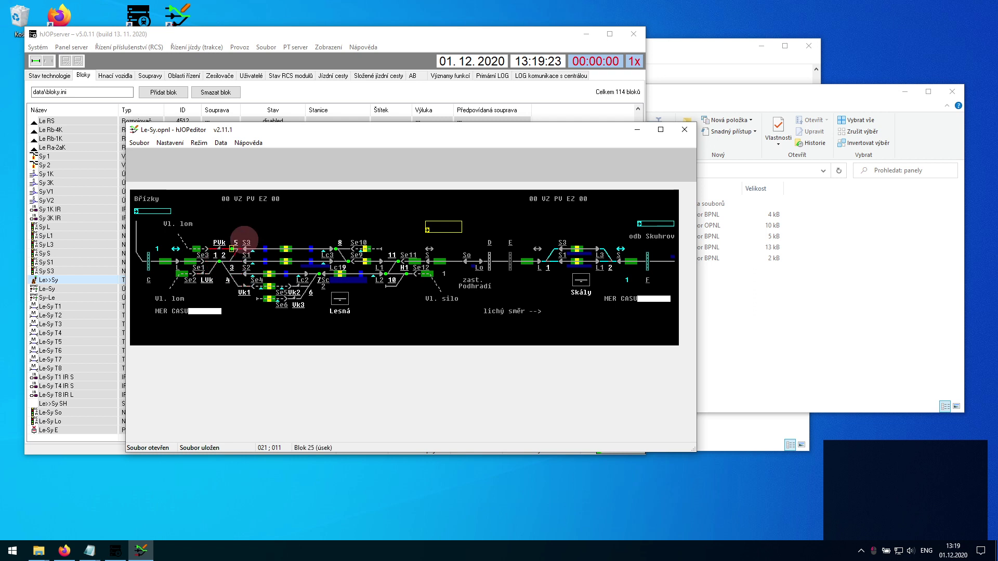
pyautogui.click(240, 249)
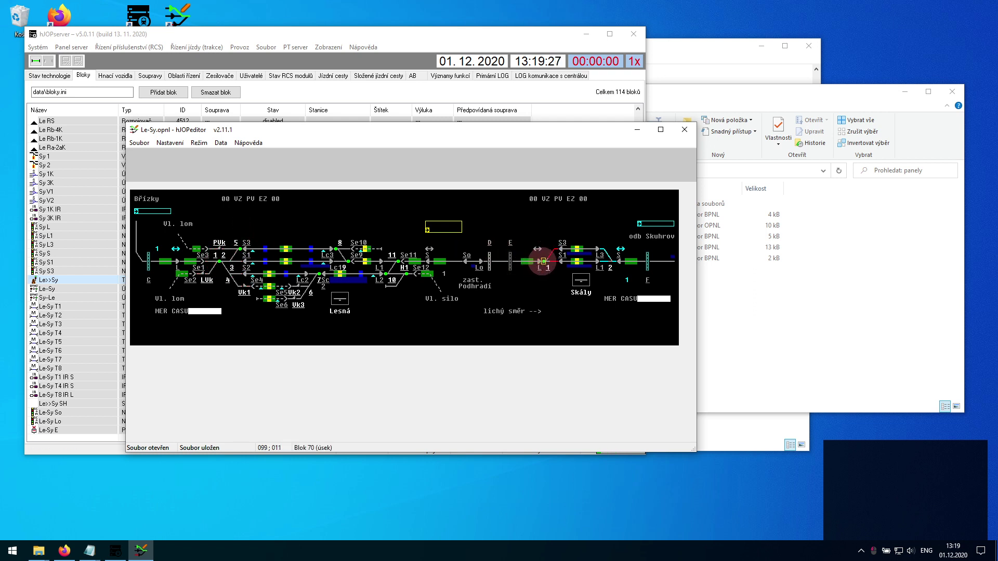
# Step: Set roots for Skály's turnout sections 1 and 2, and save the panel in Bloky mode
pyautogui.click(543, 261)
pyautogui.click(615, 261)
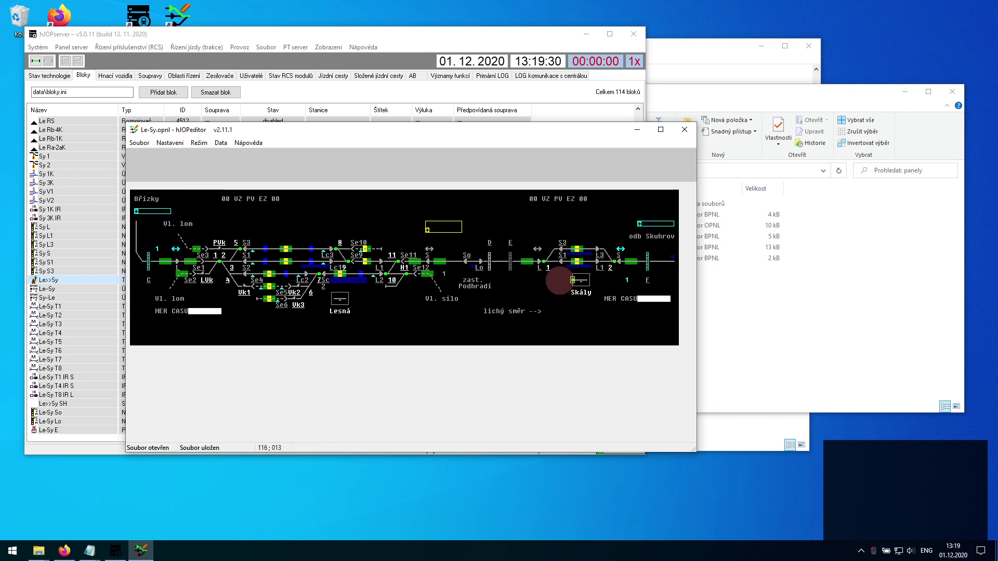
pyautogui.click(220, 143)
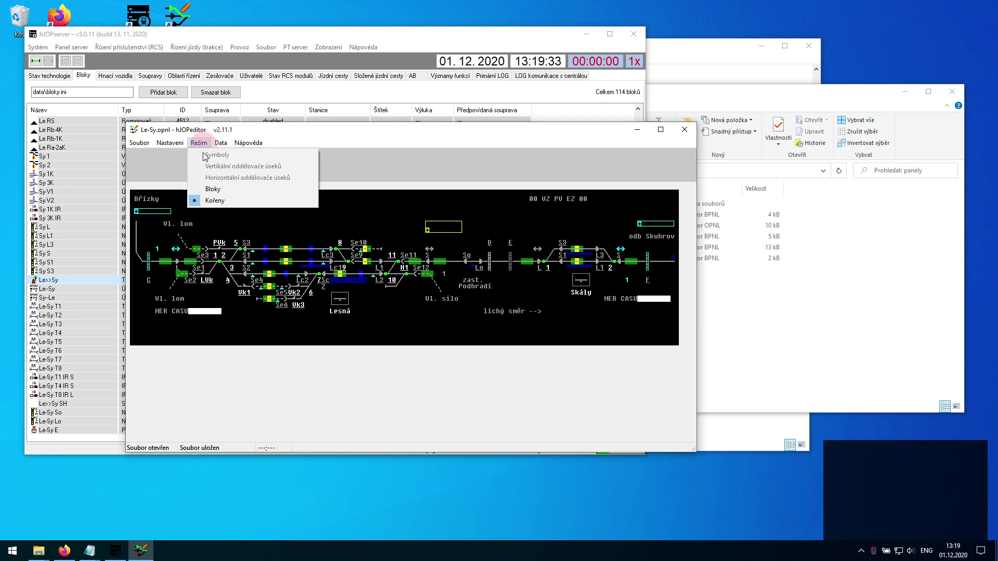
pyautogui.click(214, 190)
pyautogui.hotkey('ctrl', 's')
# Step: Rerun the data validity check, look through the remaining errors and close the report
pyautogui.click(220, 143)
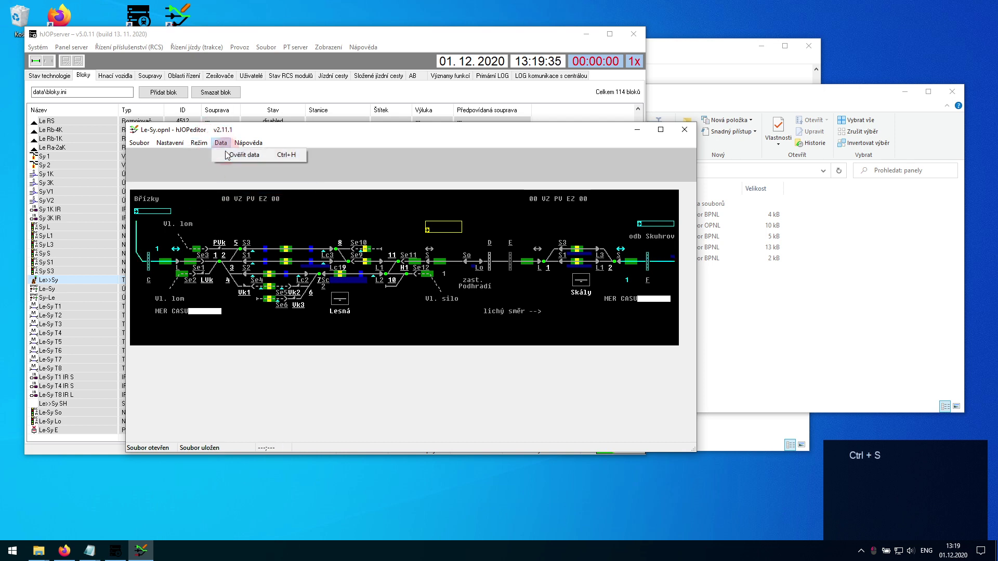
pyautogui.click(213, 155)
pyautogui.scroll(-4, 201, 177)
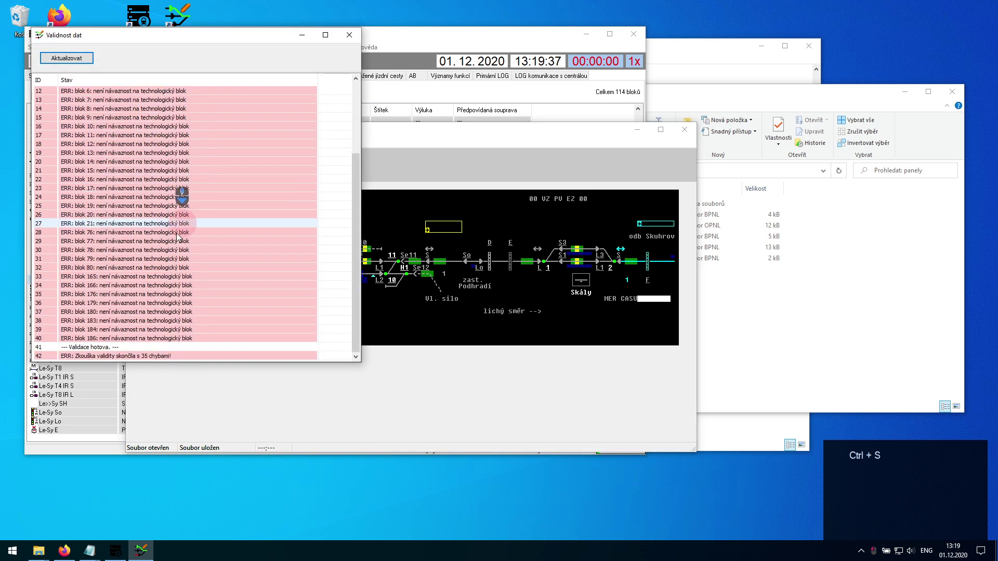
pyautogui.scroll(4, 197, 275)
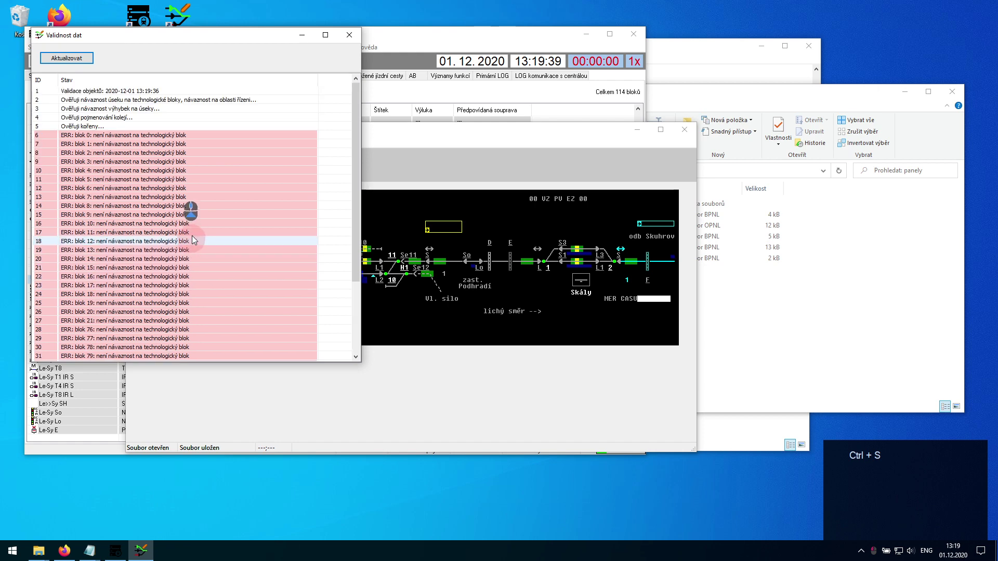
pyautogui.click(349, 34)
# Step: Save the finished Le-Sy panel and close its project
pyautogui.click(139, 143)
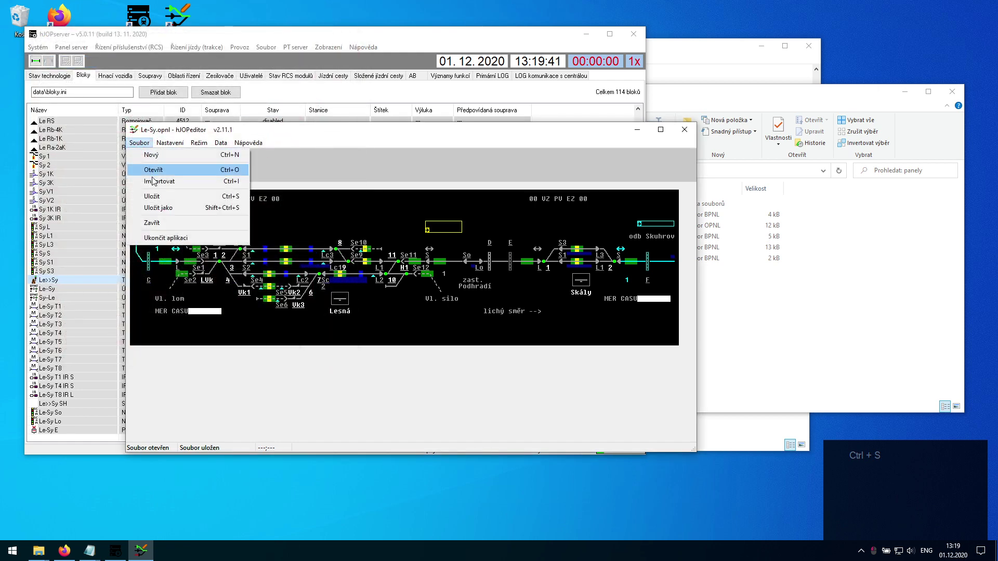
pyautogui.click(151, 196)
pyautogui.click(235, 224)
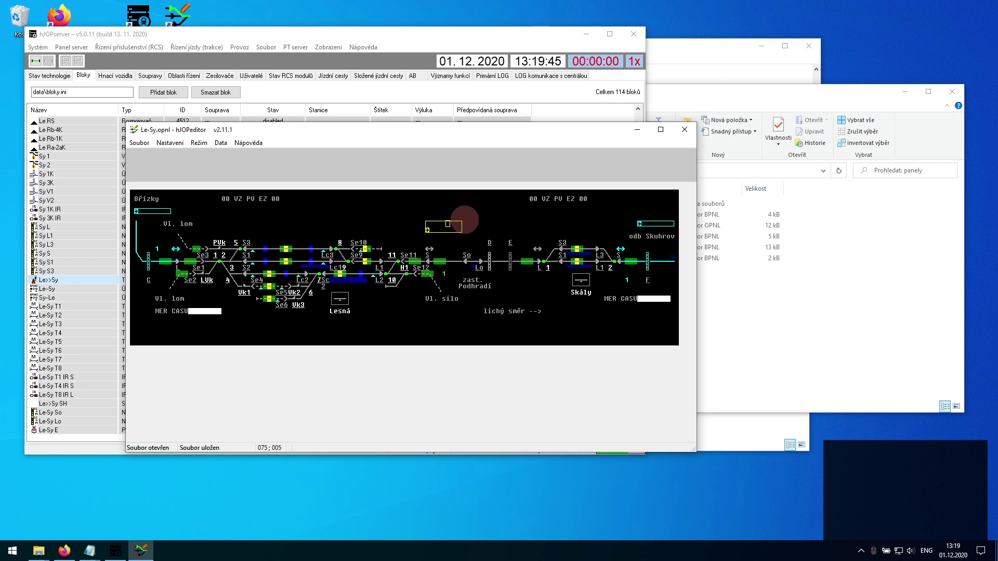
pyautogui.click(684, 139)
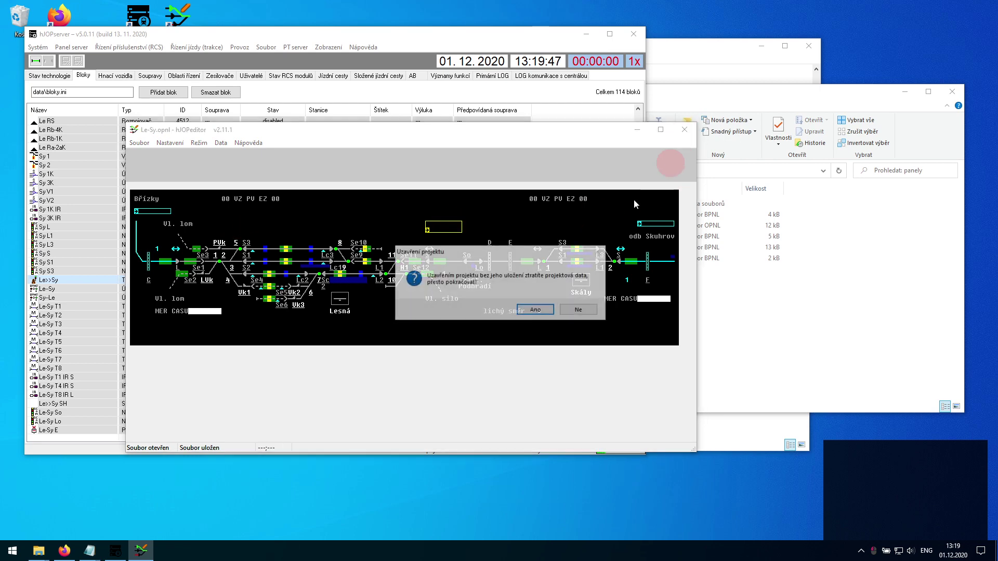
pyautogui.click(524, 314)
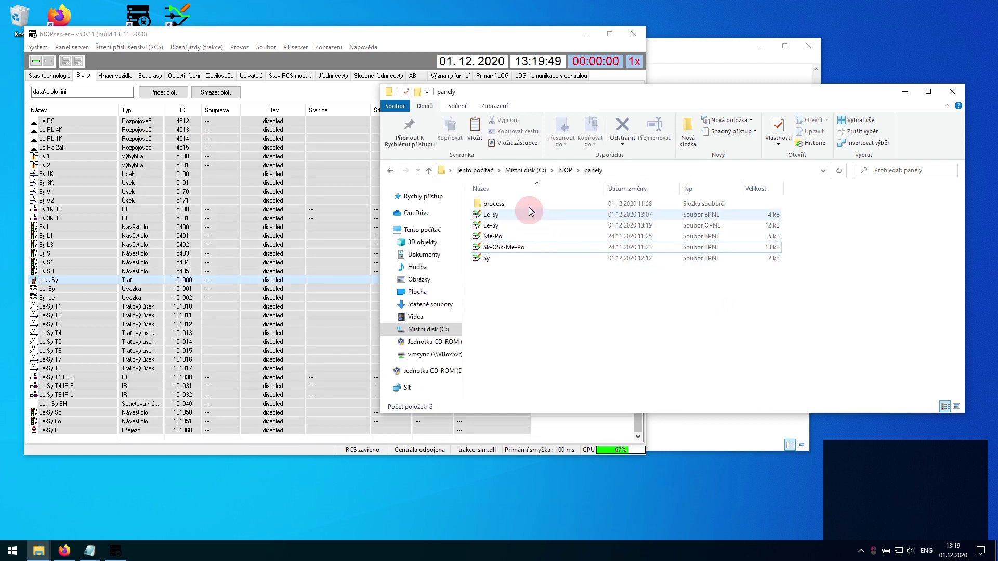
pyautogui.click(538, 237)
pyautogui.click(539, 236)
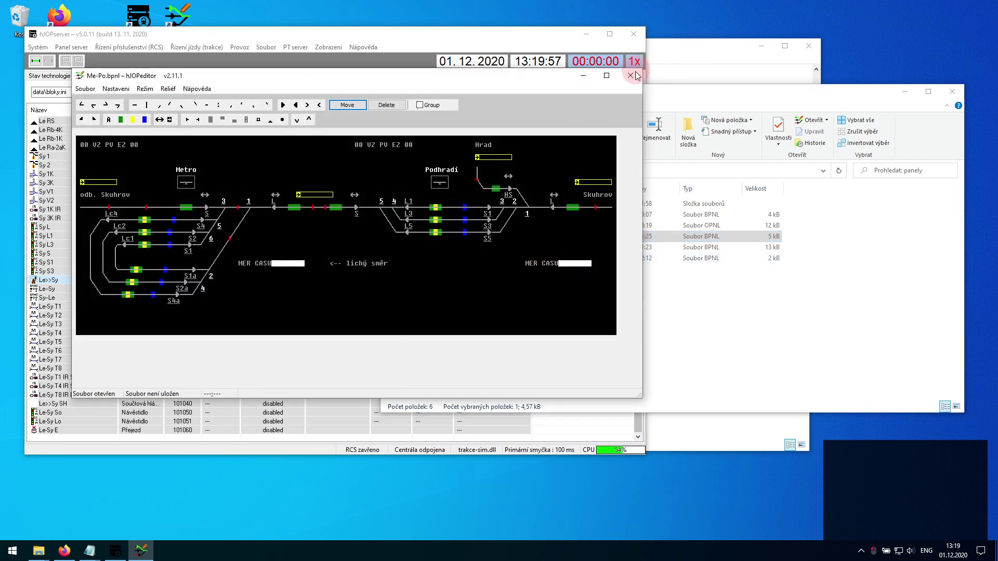
pyautogui.click(630, 76)
pyautogui.click(528, 309)
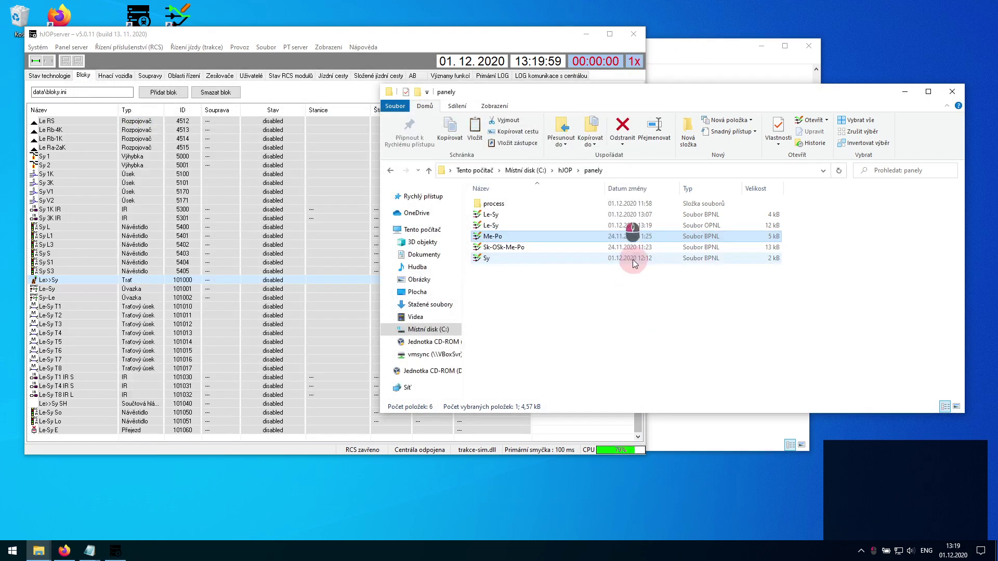
# Step: Open the Sy panel from the panely folder and switch it to Bloky mode
pyautogui.doubleClick(632, 260)
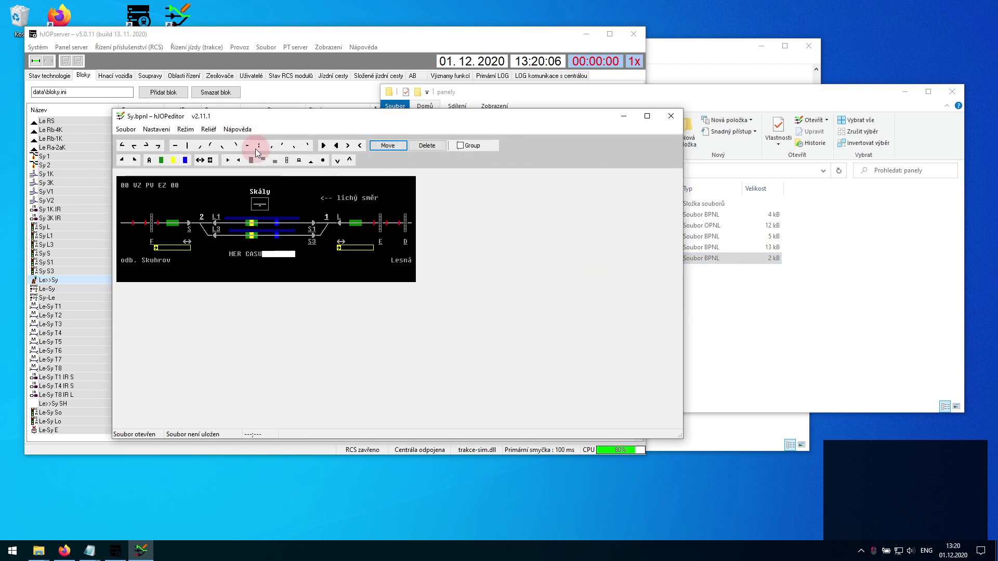
pyautogui.click(185, 130)
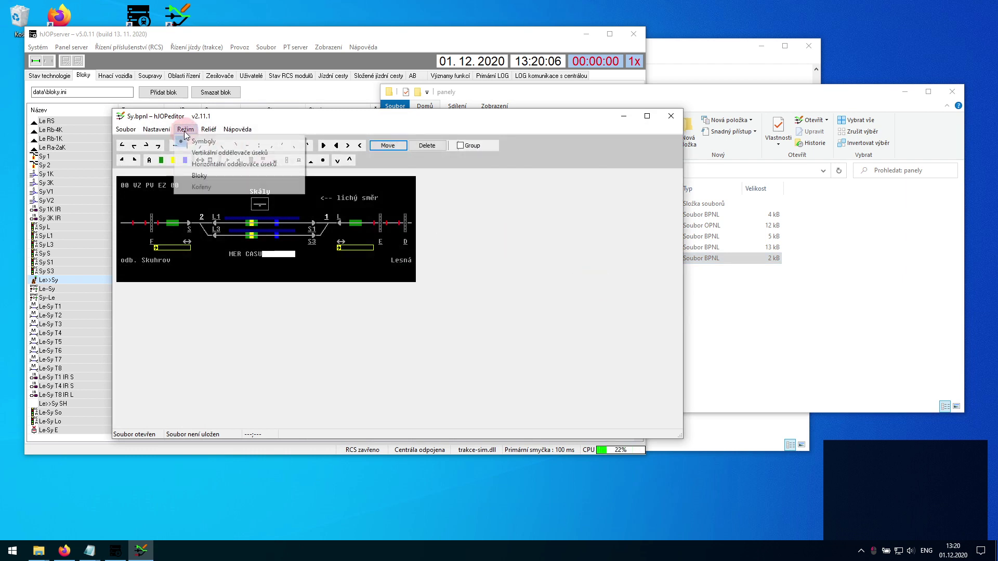
pyautogui.click(203, 177)
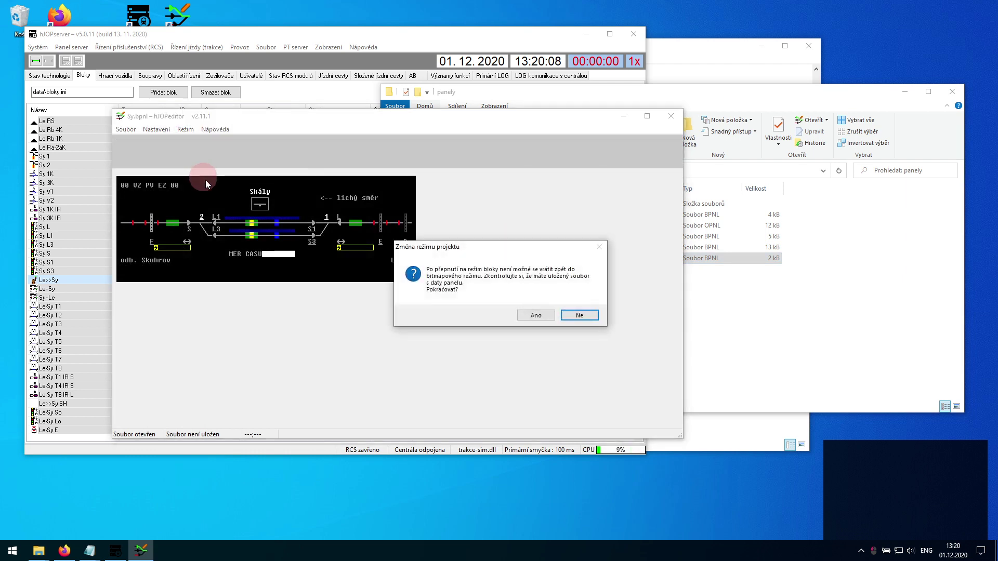
pyautogui.click(529, 316)
# Step: Save the block version of the panel as Sy in the panely folder
pyautogui.click(125, 129)
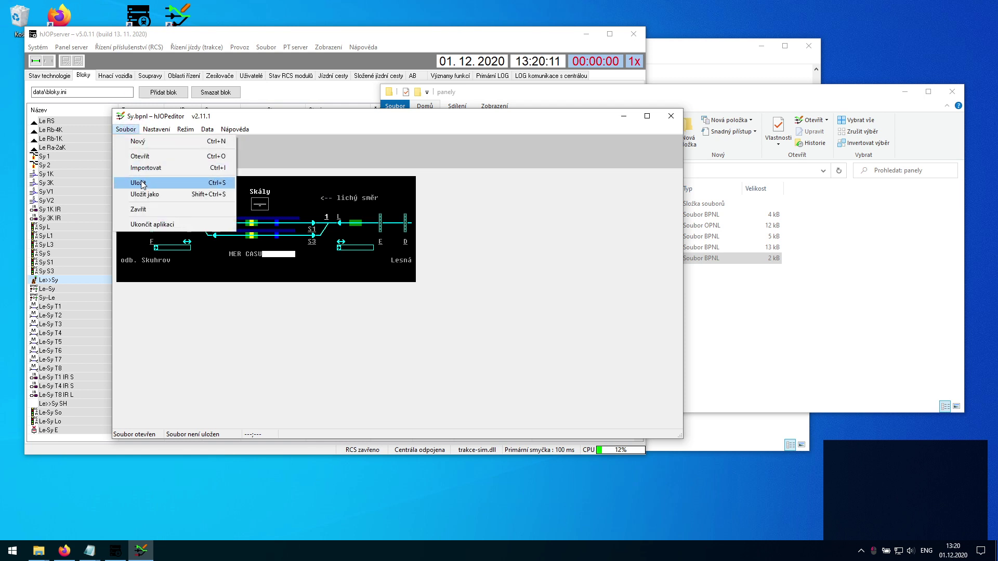
pyautogui.click(140, 184)
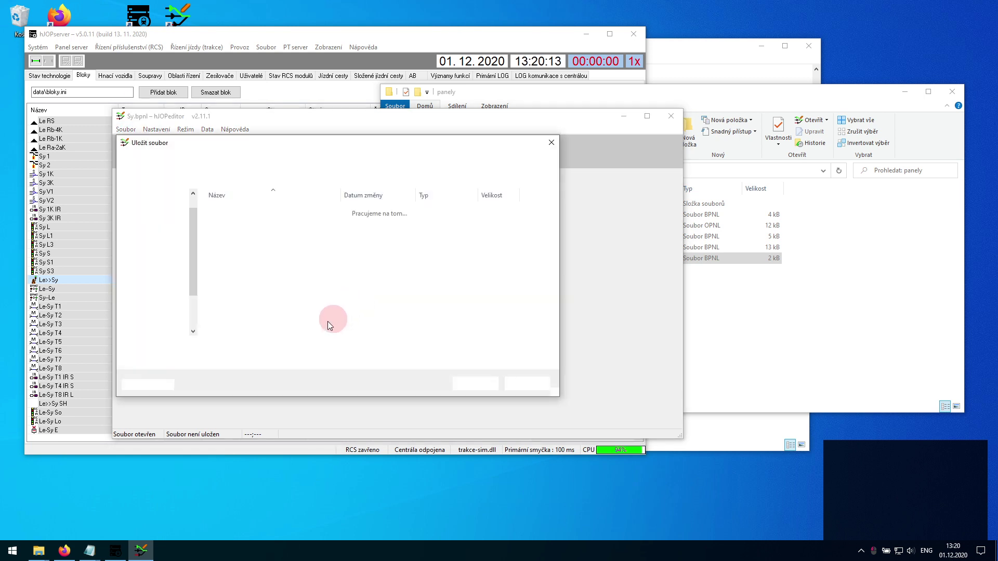
pyautogui.write('Sy')
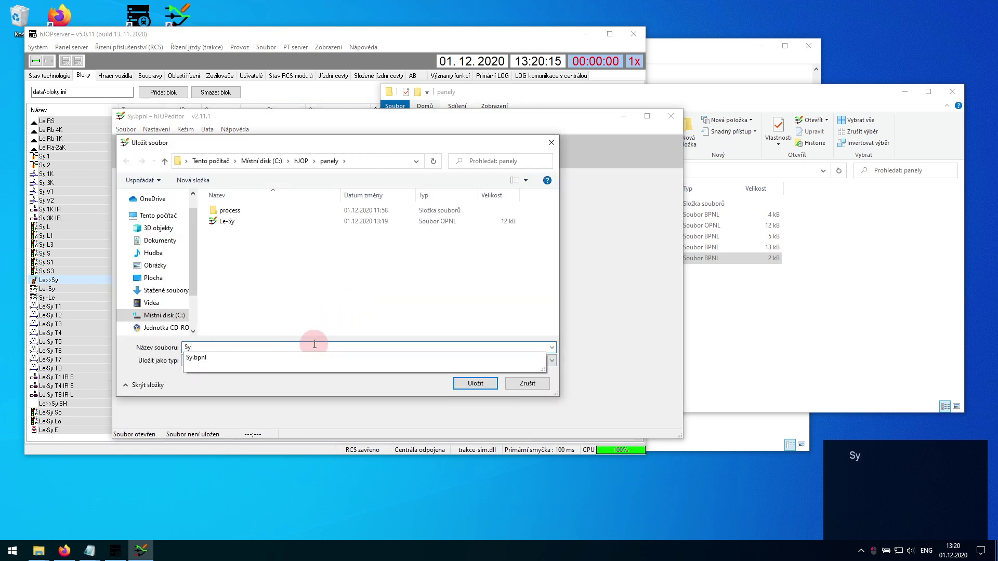
pyautogui.press('Return')
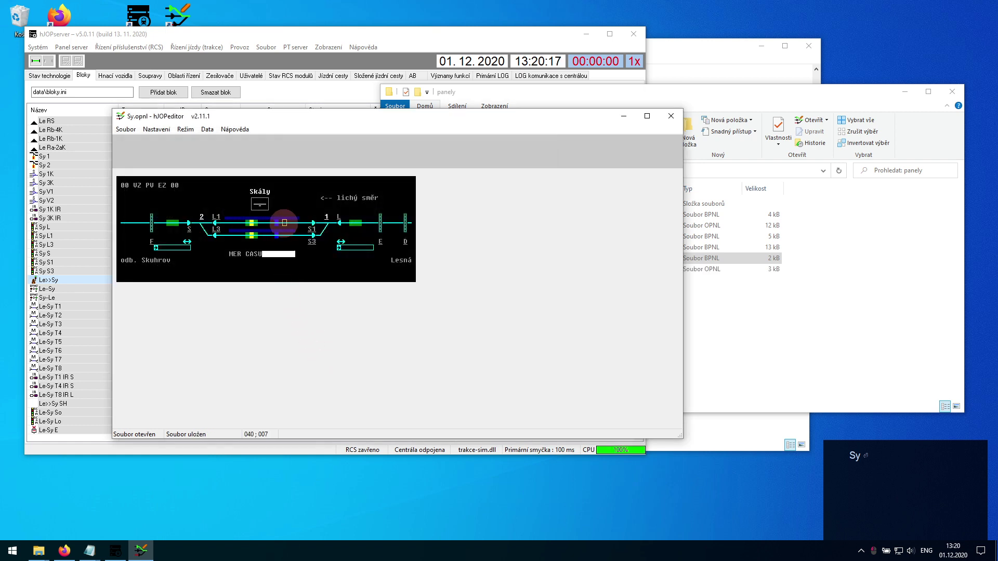
# Step: Assign block Sy 1K to Skály's upper track section and name the track 1
pyautogui.click(284, 223)
pyautogui.write('Sy')
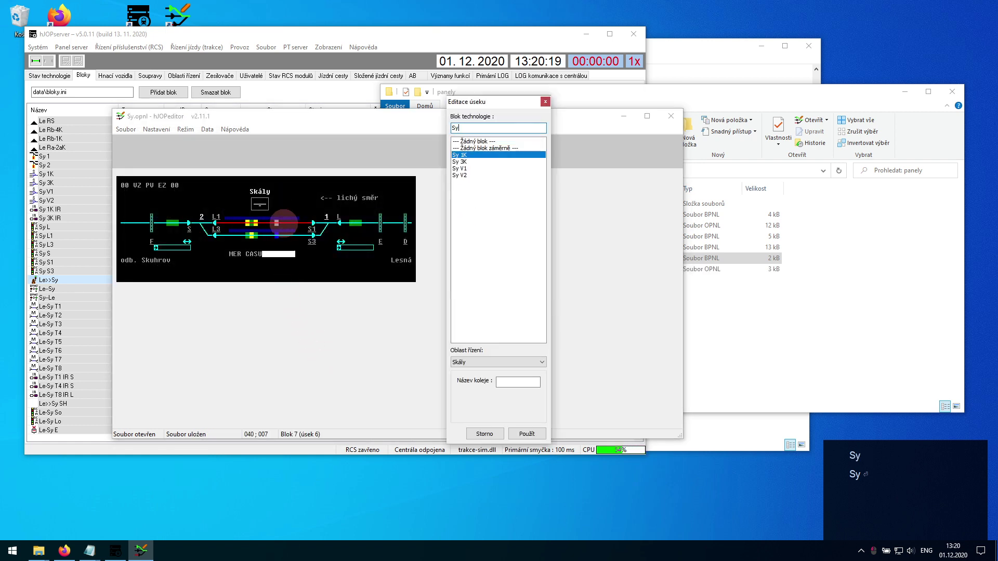
pyautogui.press('Return')
pyautogui.click(284, 222)
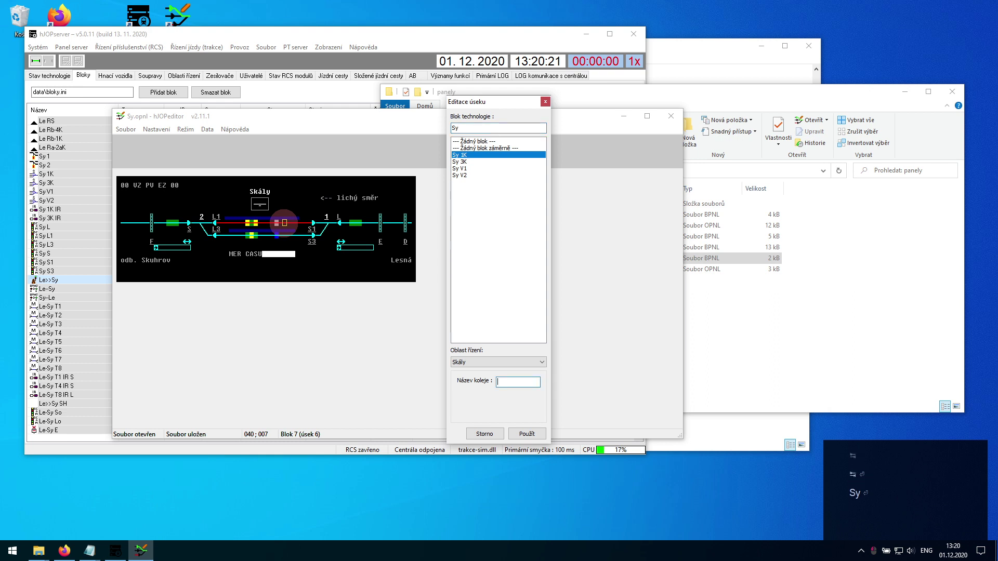
pyautogui.press('Return')
# Step: Assign block Sy 3K to Skály's lower track section, name the track 3, and save the panel
pyautogui.press('Down')
pyautogui.press('Down')
pyautogui.press('Return')
pyautogui.press('Down')
pyautogui.press('Down')
pyautogui.press('Down')
pyautogui.press('Tab')
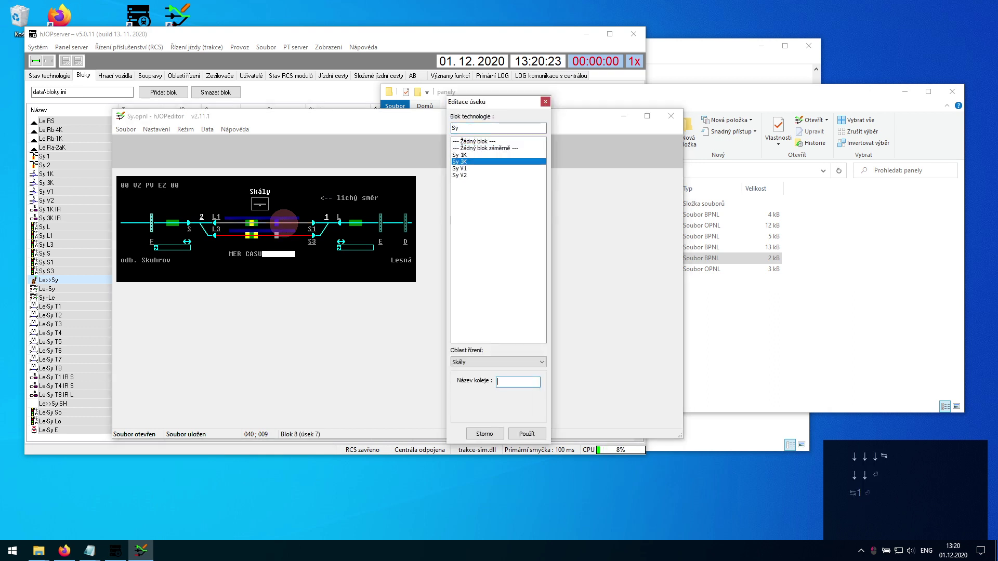
pyautogui.press('Tab')
pyautogui.press('Tab')
pyautogui.press('Return')
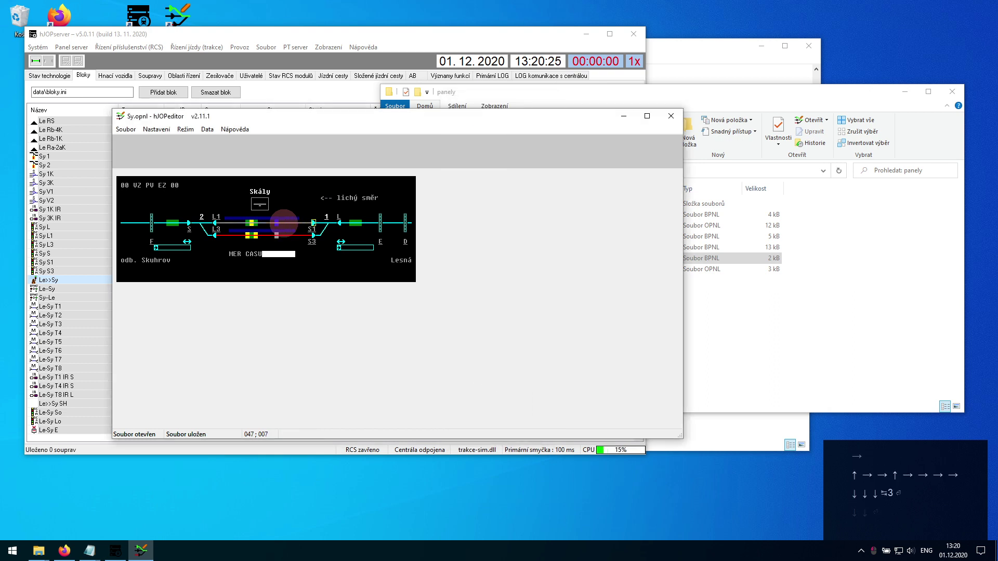
pyautogui.hotkey('ctrl', 's')
pyautogui.hotkey('ctrl', 's')
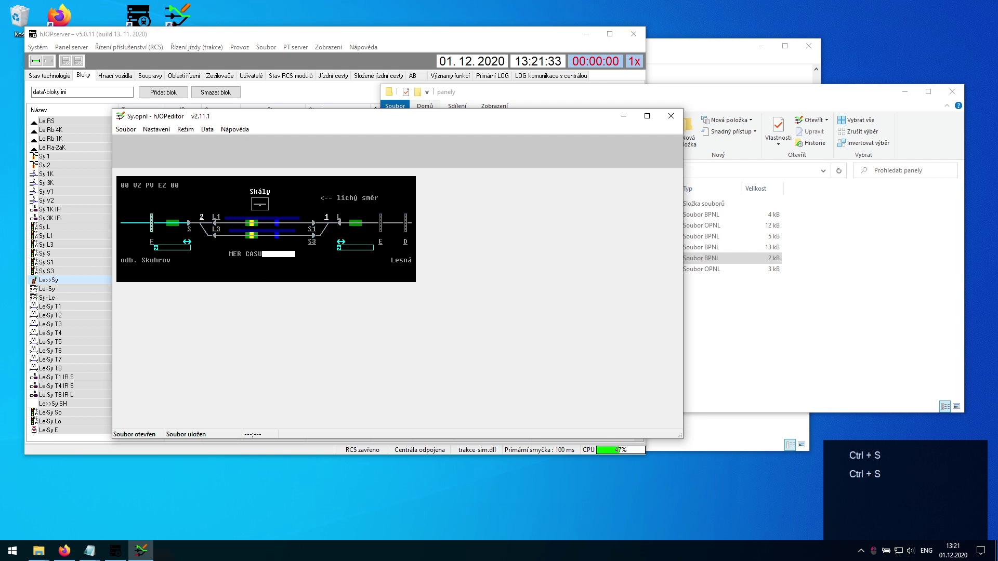
# Step: Assign block Sy--Le to the line block arrow on the Lesná side, with the basic direction pointing left
pyautogui.click(341, 242)
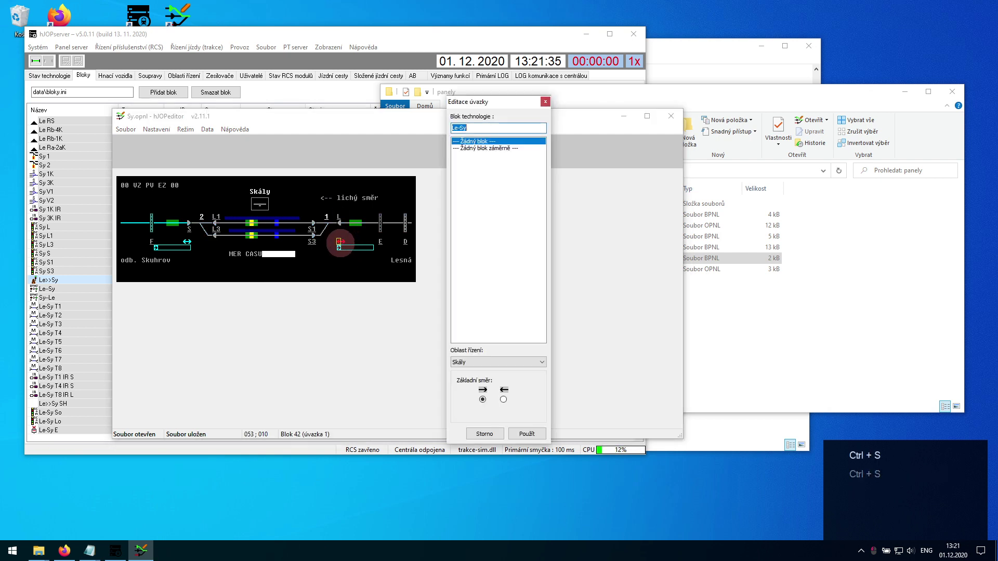
pyautogui.write('Sy')
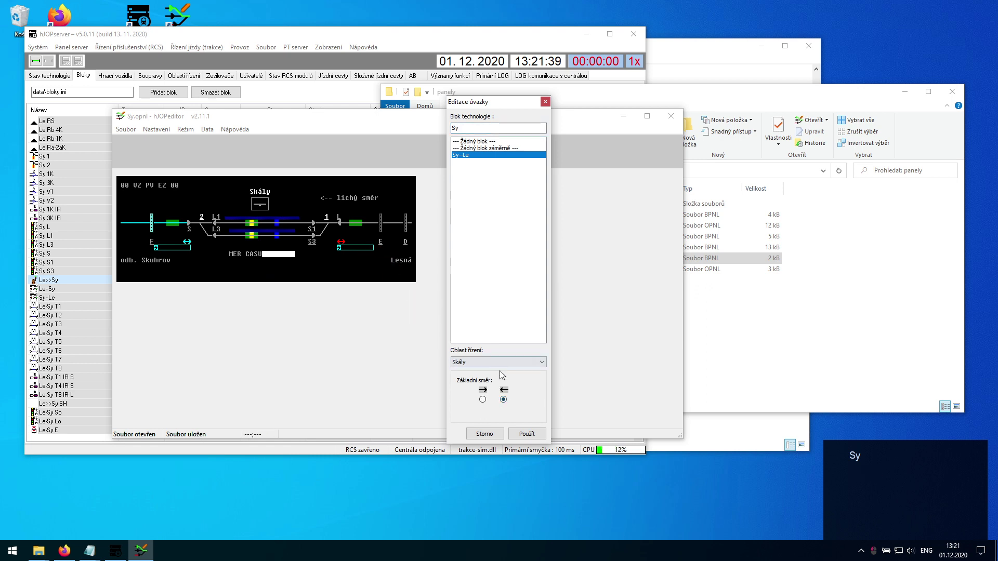
pyautogui.click(522, 435)
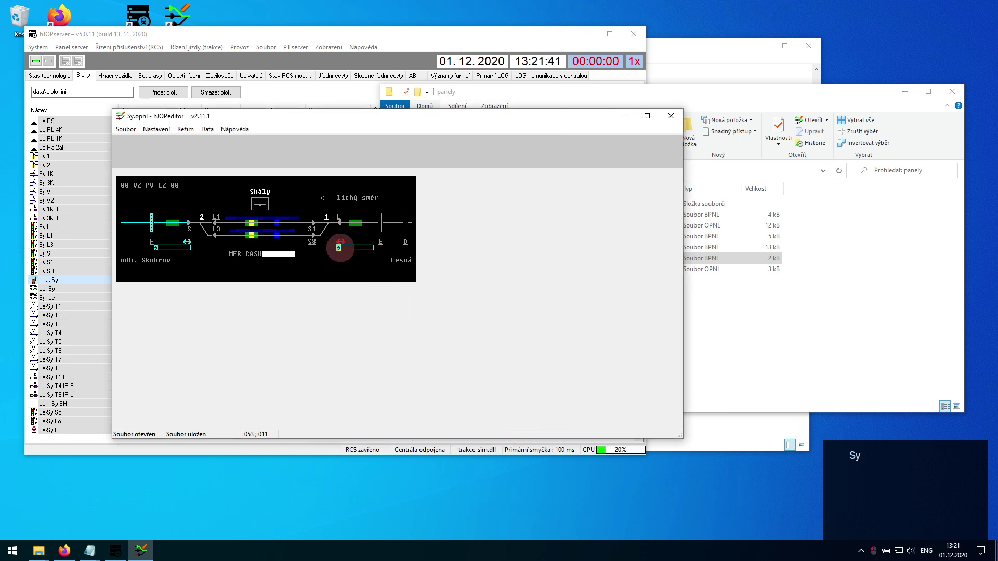
# Step: Assign block Sy--Le to the train display box on Skály's Lesná side, filling trains odshora dolů, and save the panel
pyautogui.click(341, 247)
pyautogui.click(465, 156)
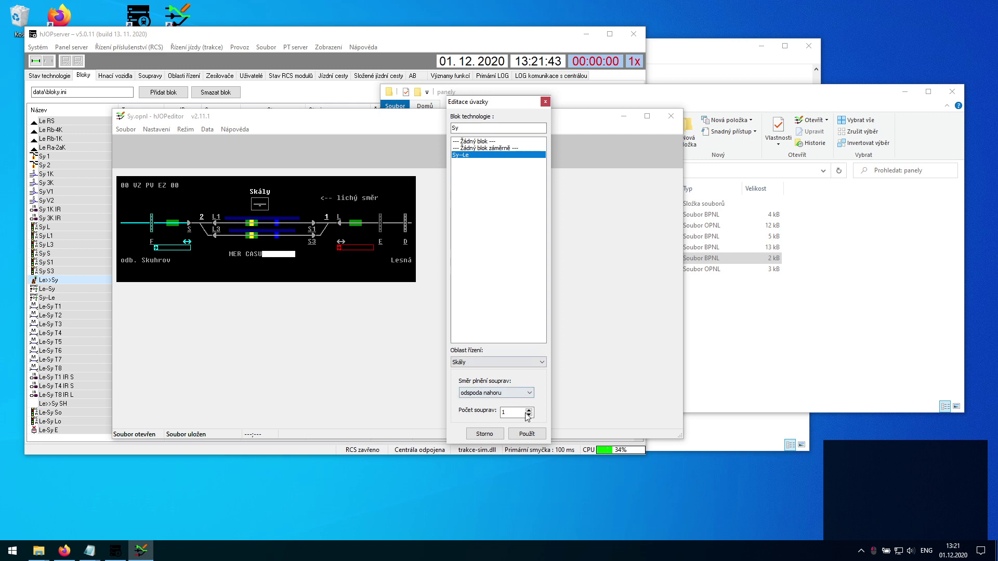
pyautogui.click(515, 393)
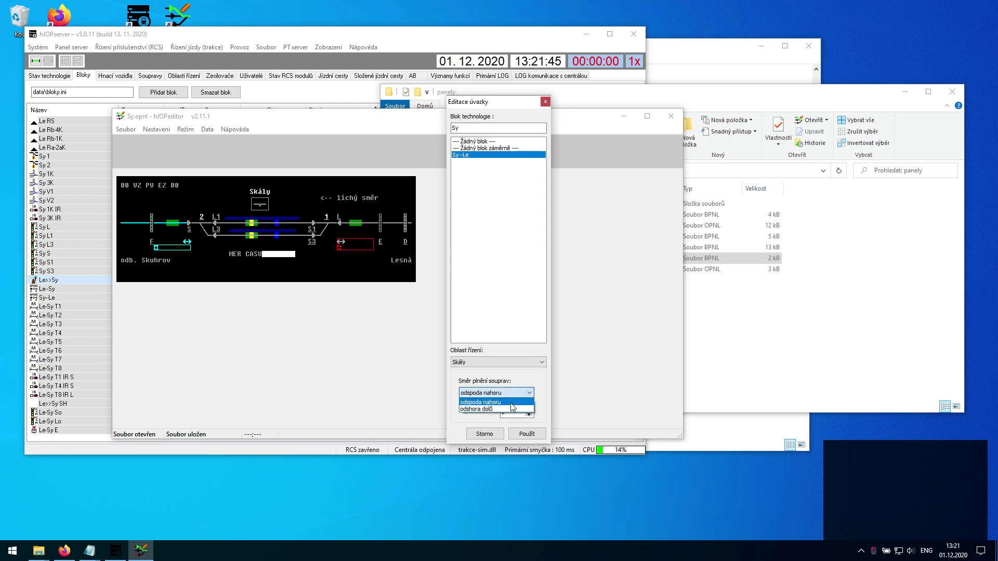
pyautogui.click(496, 408)
pyautogui.click(526, 434)
pyautogui.click(313, 266)
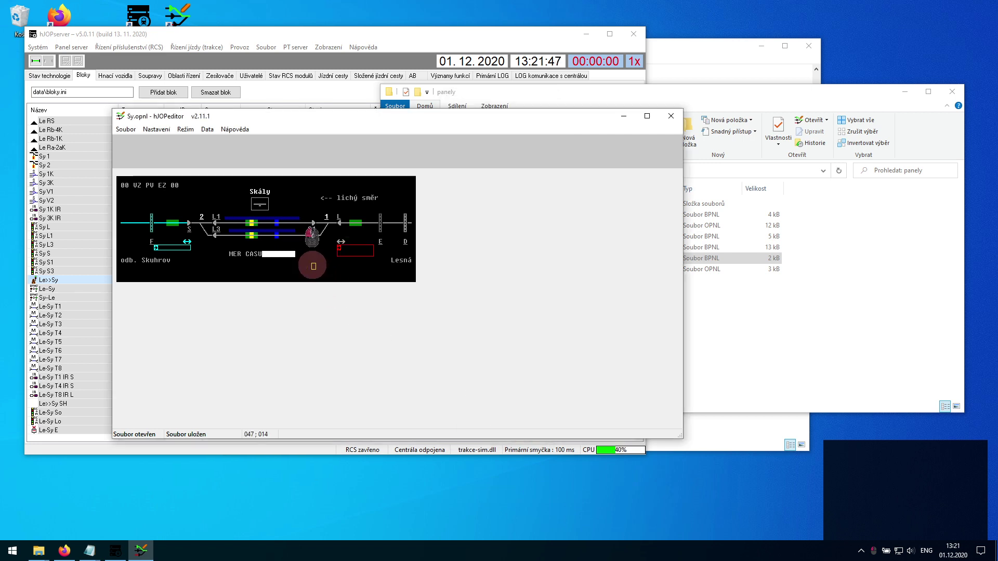
pyautogui.hotkey('ctrl', 's')
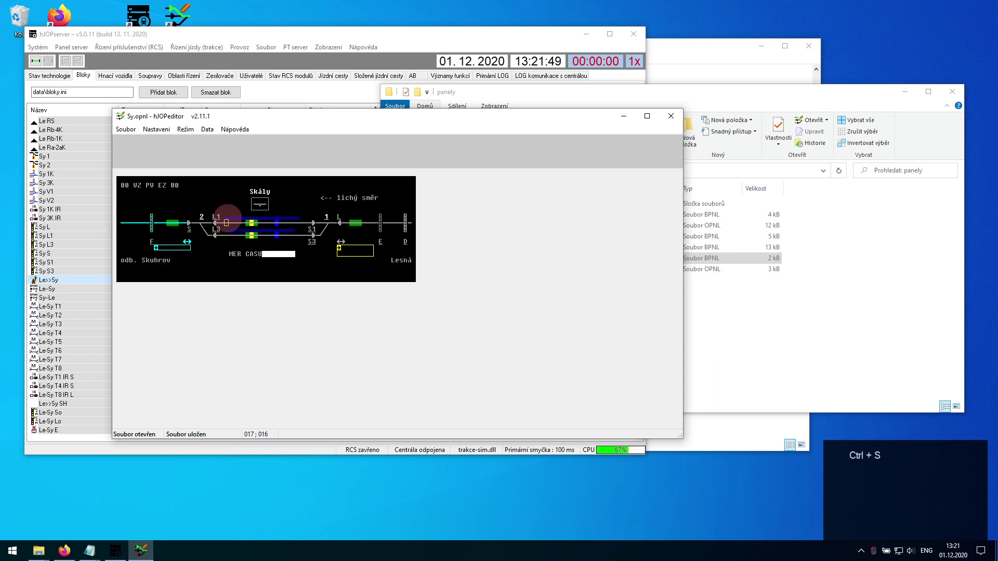
# Step: Set the section roots at the tips of turnouts 2 and 1, and return to the Bloky mode
pyautogui.click(207, 129)
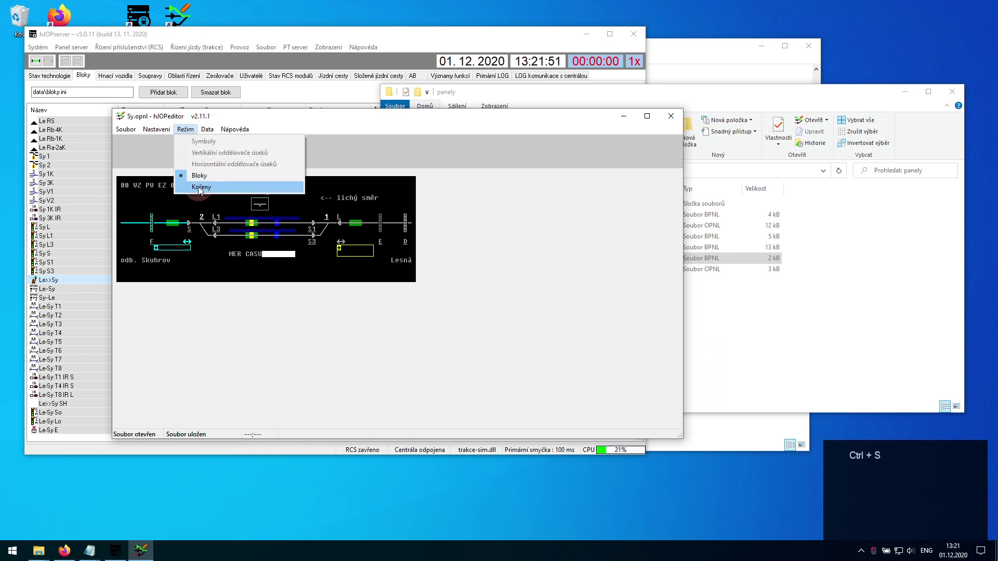
pyautogui.click(198, 186)
pyautogui.click(197, 223)
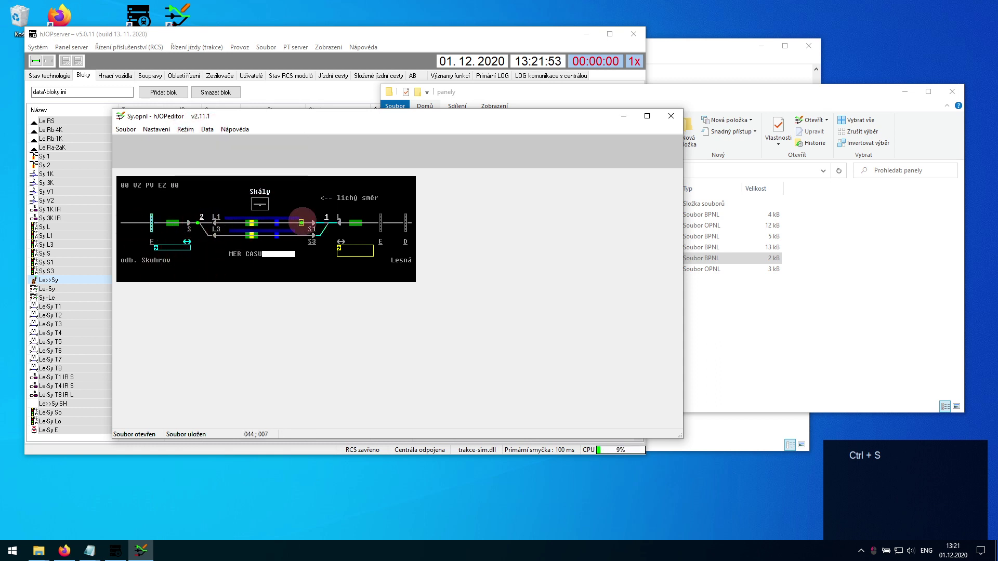
pyautogui.click(330, 223)
pyautogui.click(188, 131)
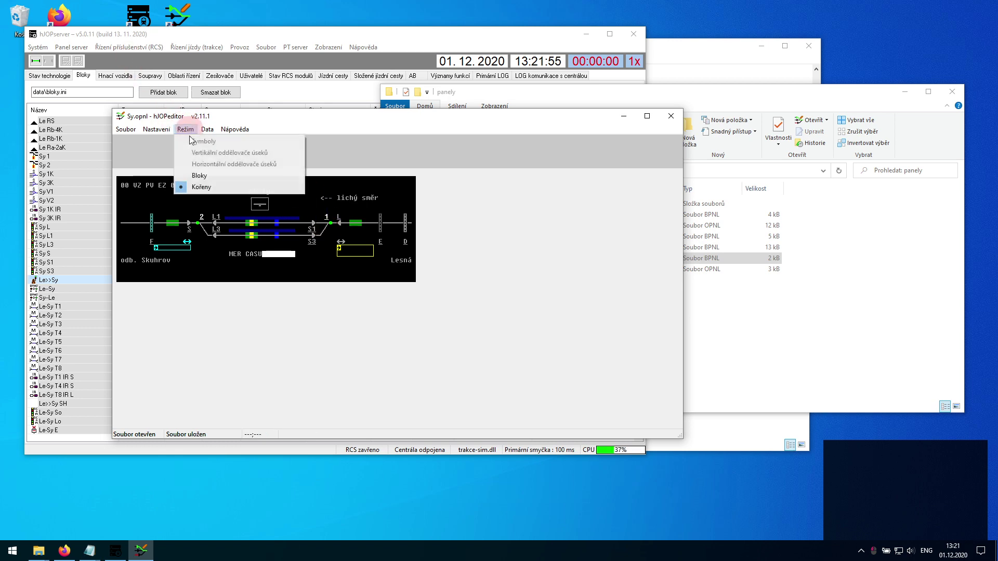
pyautogui.click(196, 174)
# Step: Validate the Sy panel's data, close the validation report and save the panel
pyautogui.click(207, 131)
pyautogui.click(231, 141)
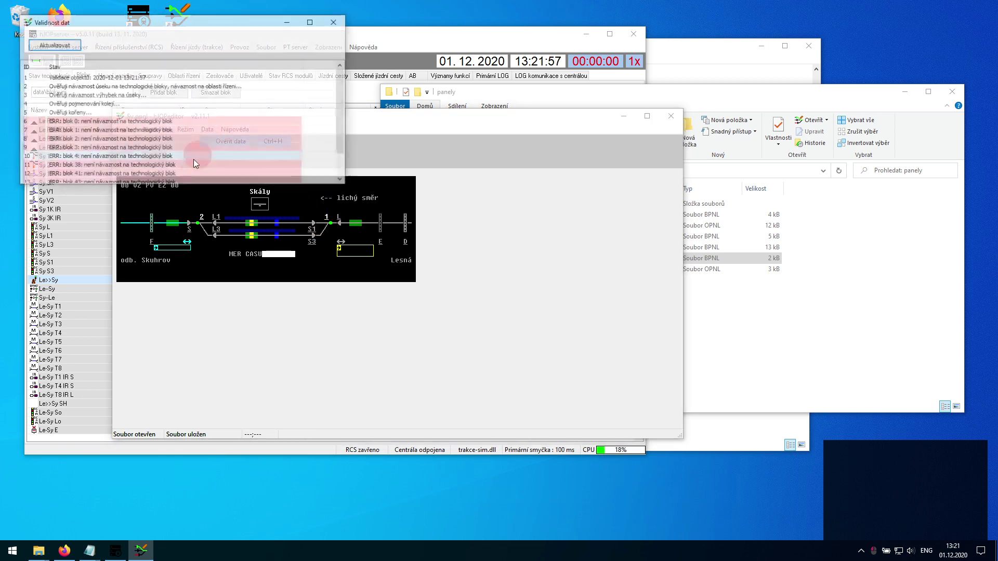
pyautogui.click(343, 22)
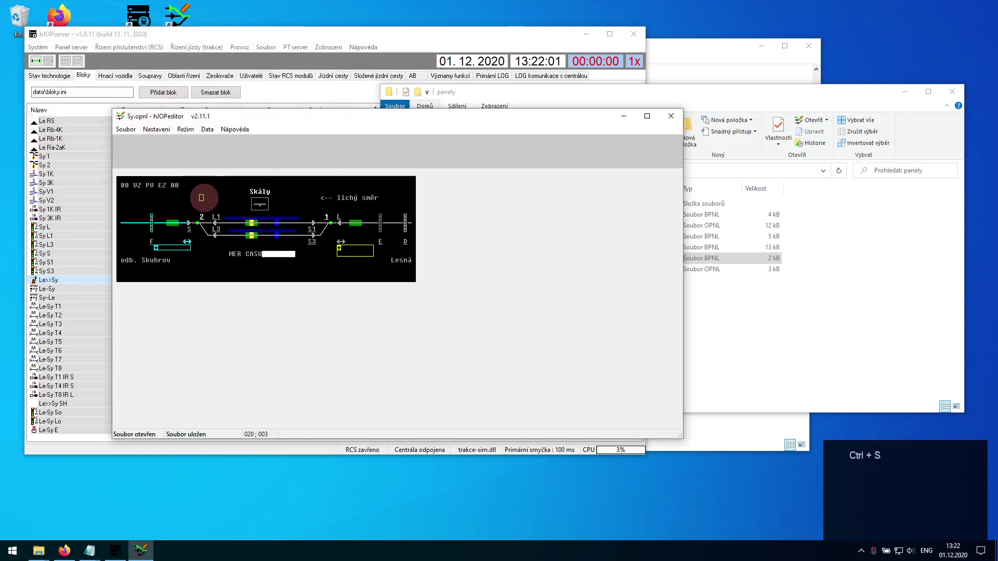
# Step: Close hJOPeditor and hJOPserver, leaving the panely folder in front
pyautogui.click(663, 120)
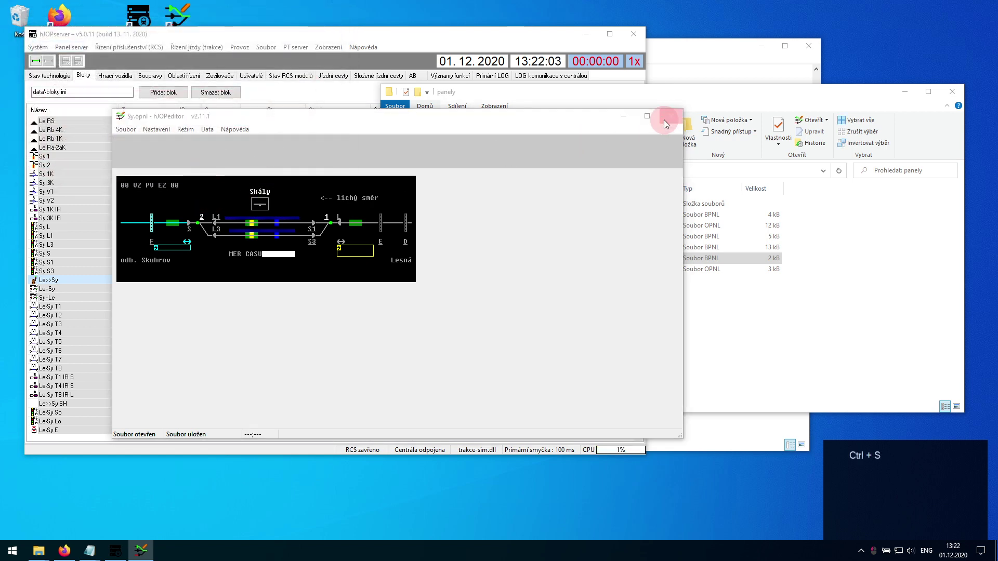
pyautogui.click(541, 310)
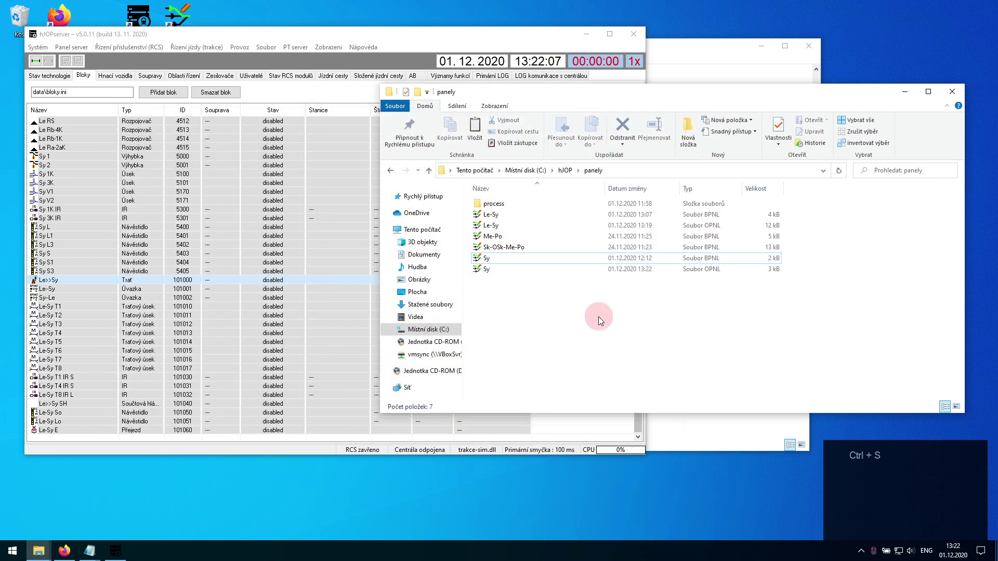
pyautogui.click(451, 30)
pyautogui.click(633, 31)
pyautogui.click(484, 311)
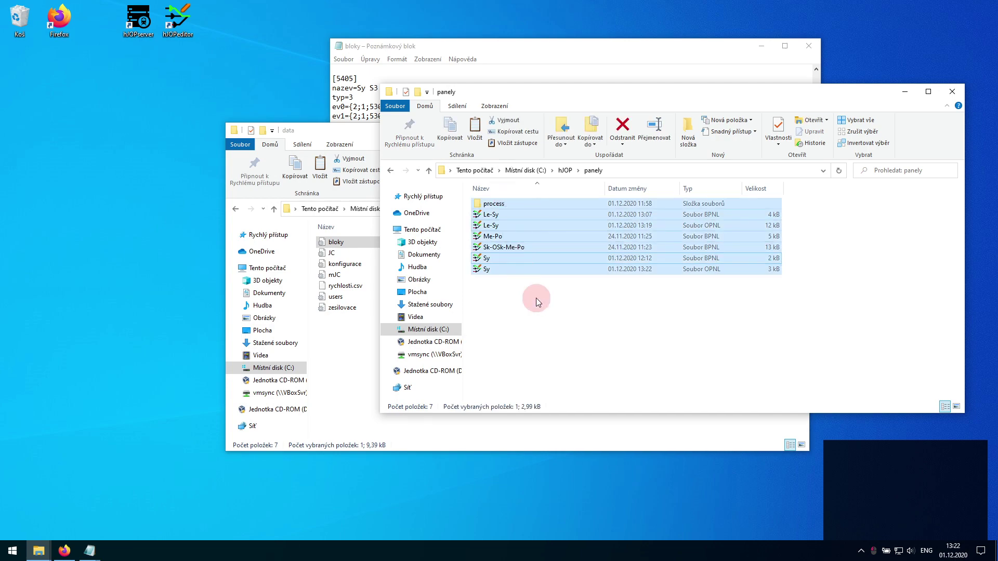
pyautogui.click(535, 298)
# Step: Switch to Firefox and open the hJOPmerger download page from the hJOP website
pyautogui.click(64, 551)
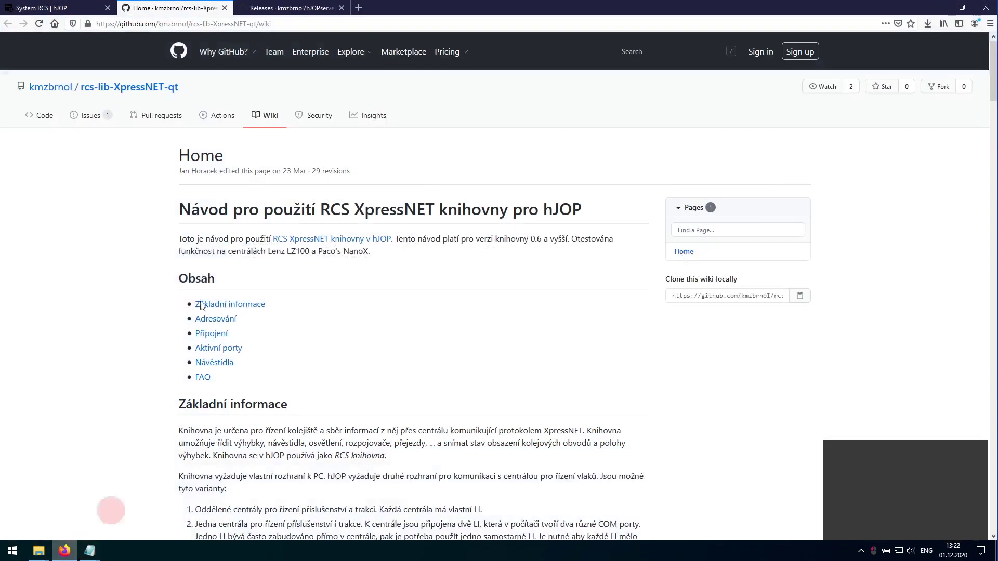
pyautogui.click(63, 8)
pyautogui.click(773, 199)
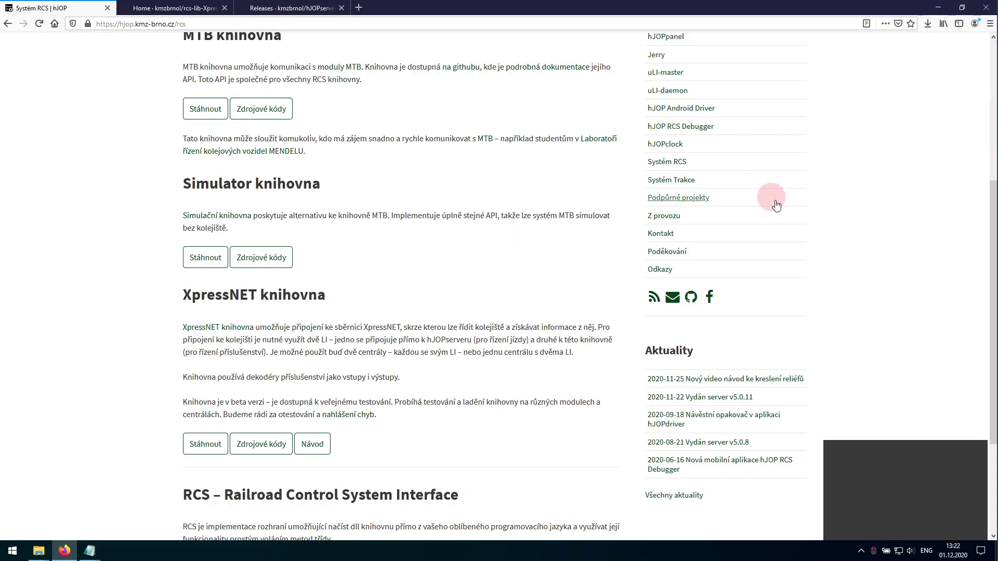
pyautogui.scroll(4, 776, 206)
pyautogui.click(670, 231)
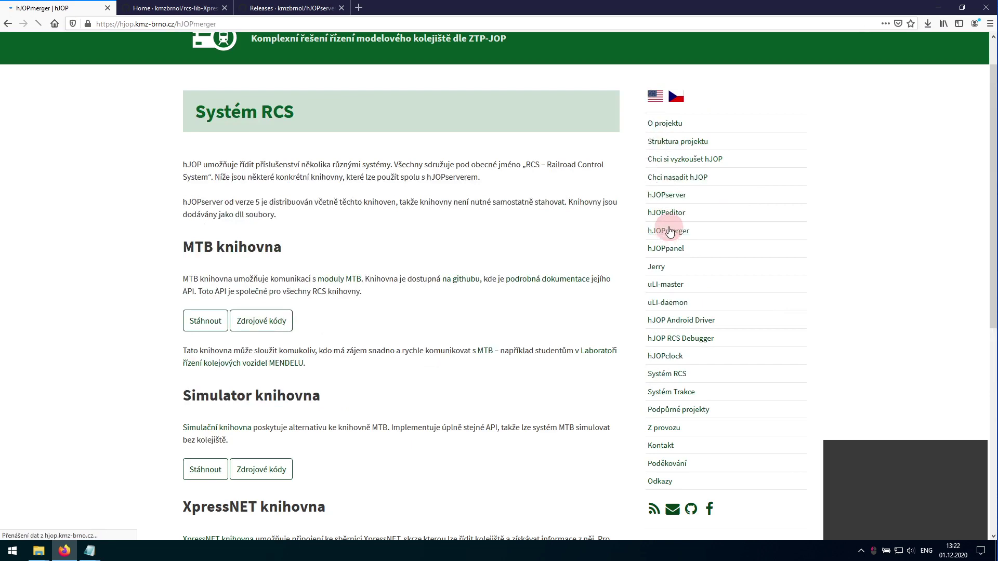
pyautogui.scroll(-4, 265, 270)
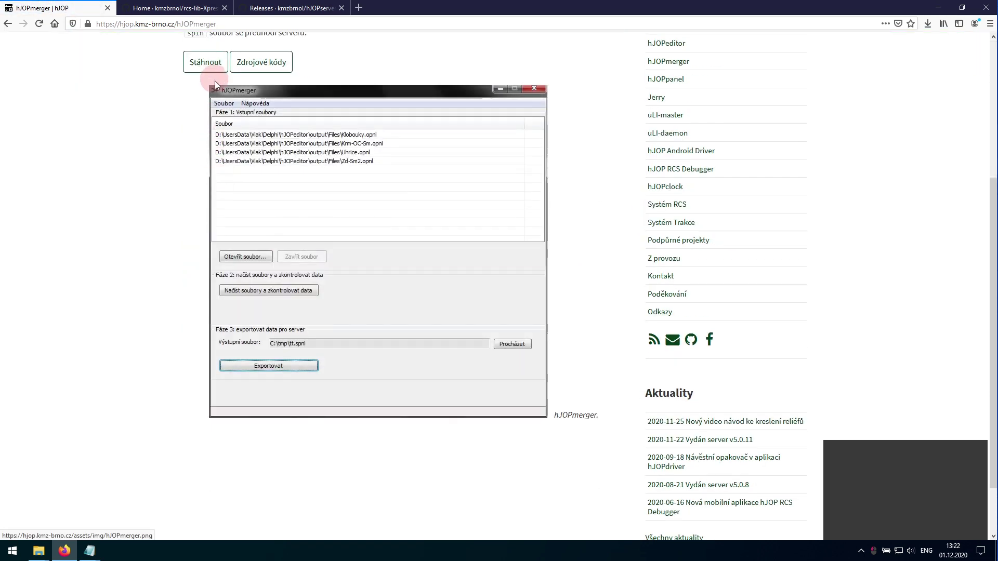
pyautogui.click(206, 63)
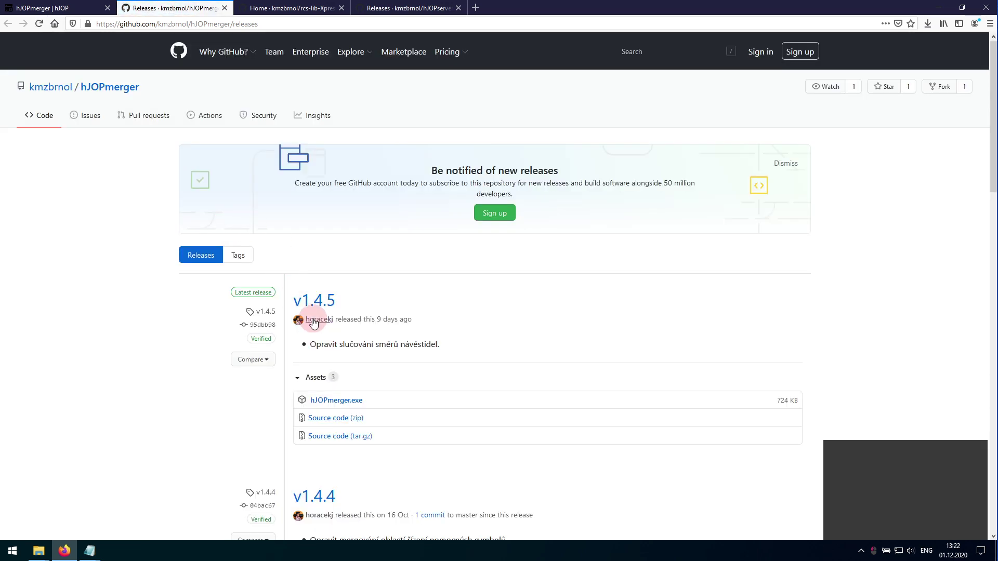
# Step: Download hJOPmerger.exe from release v1.4.5 into a new folder named merger inside the hJOP folder
pyautogui.click(328, 400)
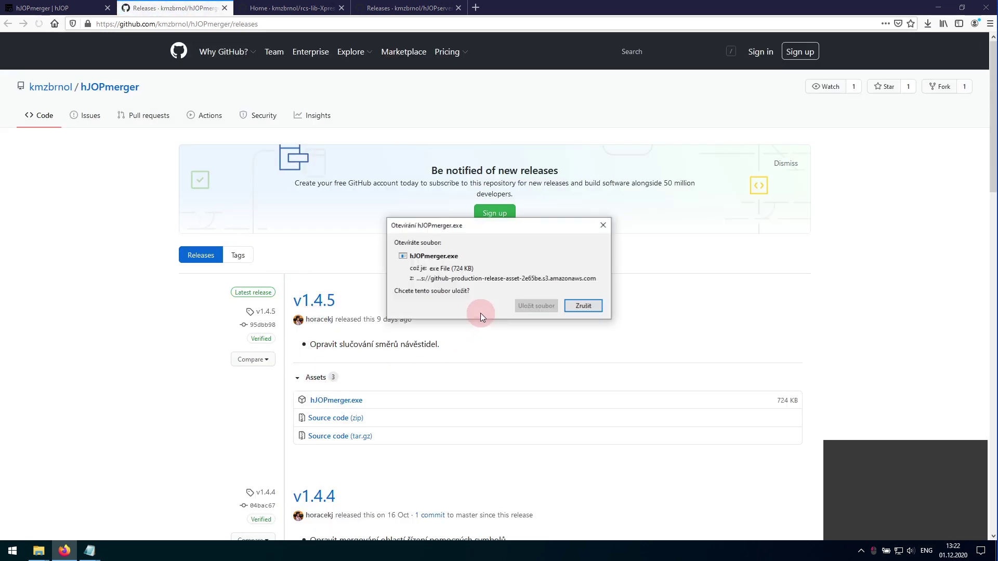
pyautogui.click(536, 306)
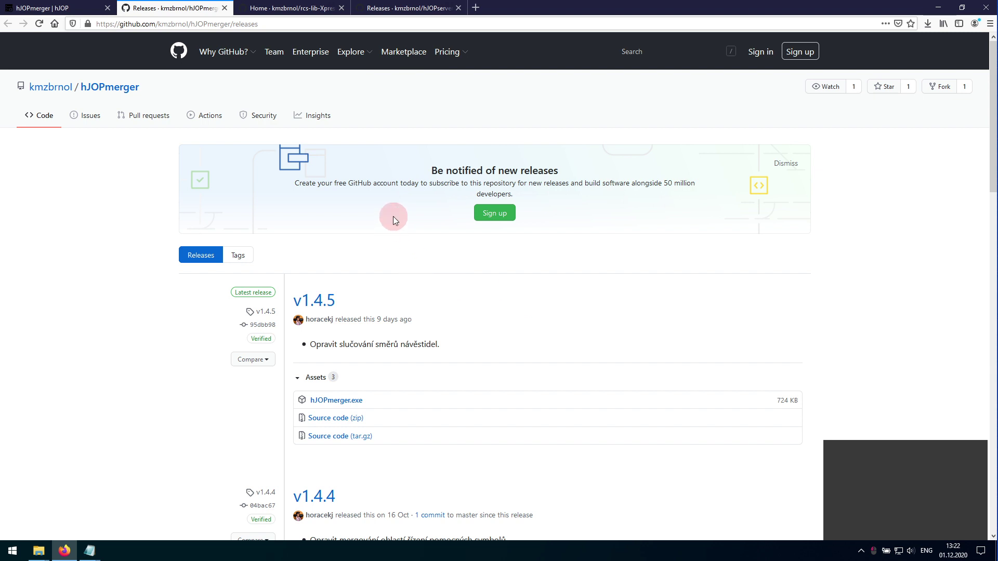
pyautogui.click(87, 26)
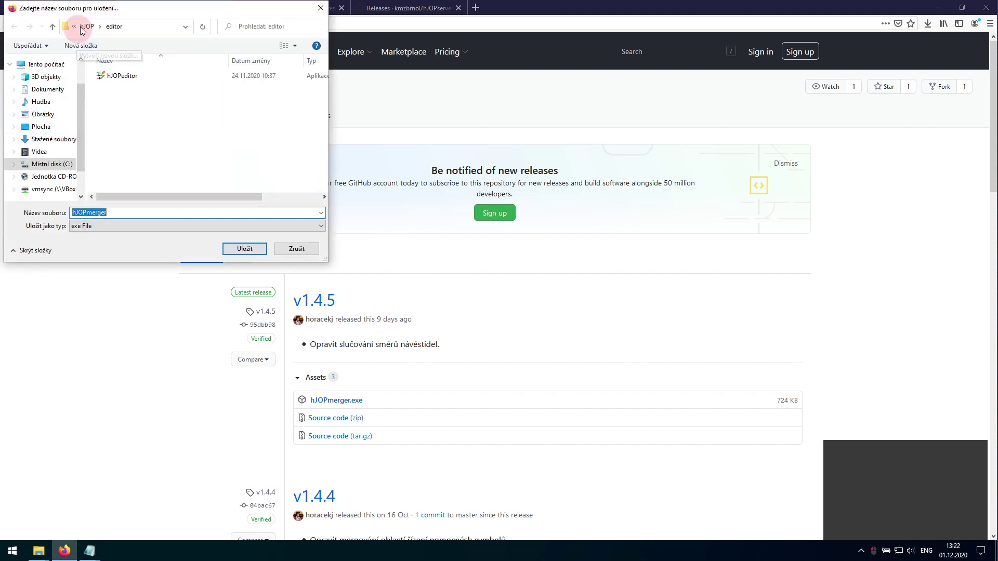
pyautogui.click(83, 46)
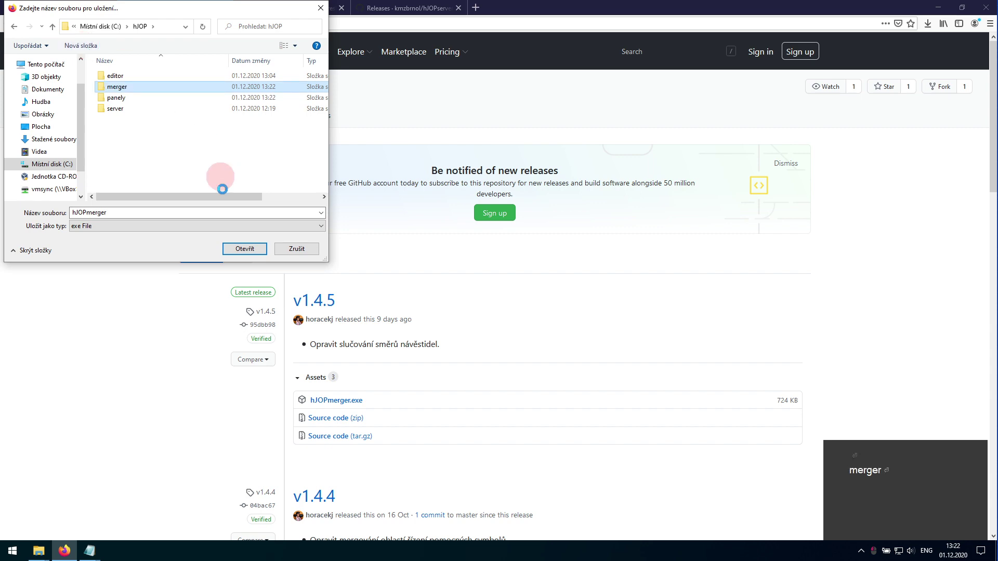
pyautogui.press('Return')
pyautogui.click(242, 249)
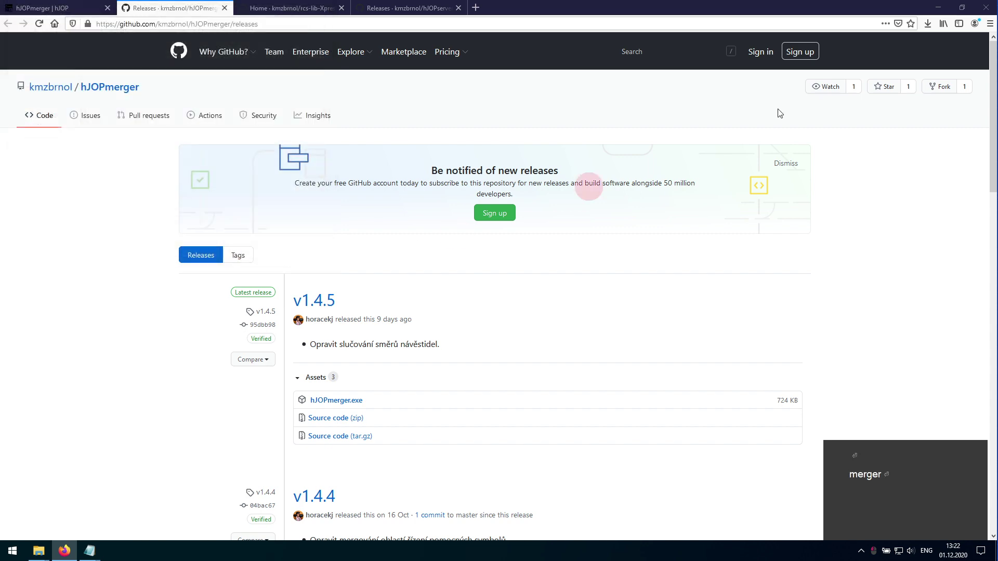
# Step: Minimize Firefox and open the merger folder within C:\hJOP in File Explorer
pyautogui.click(939, 7)
pyautogui.click(539, 184)
pyautogui.click(552, 170)
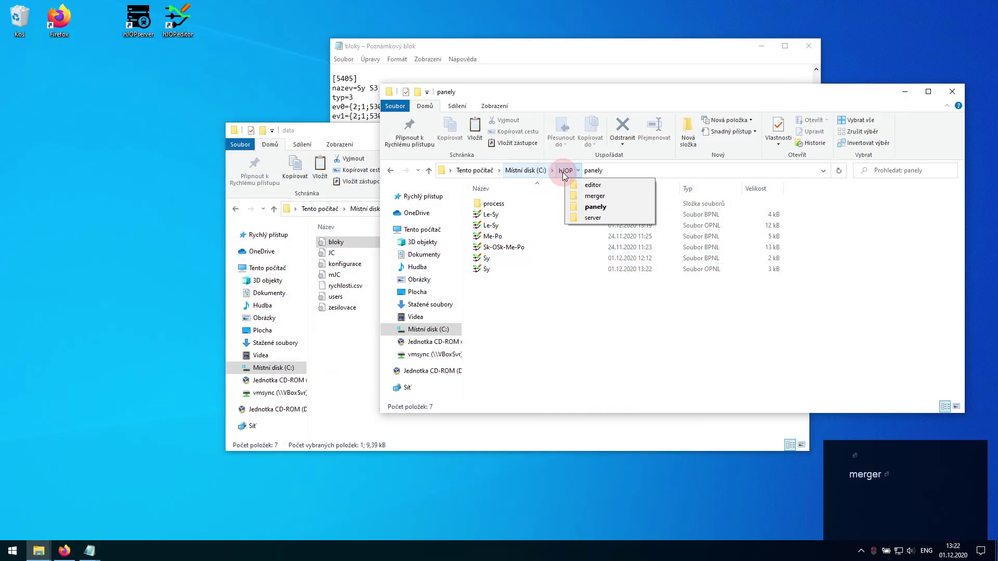
pyautogui.click(564, 171)
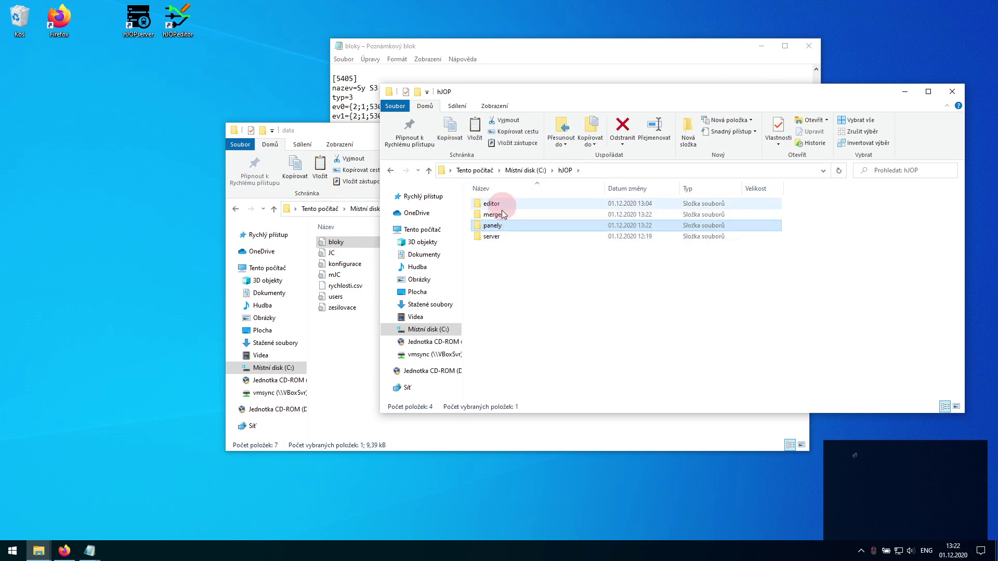
pyautogui.scroll(-1, 503, 214)
pyautogui.doubleClick(504, 236)
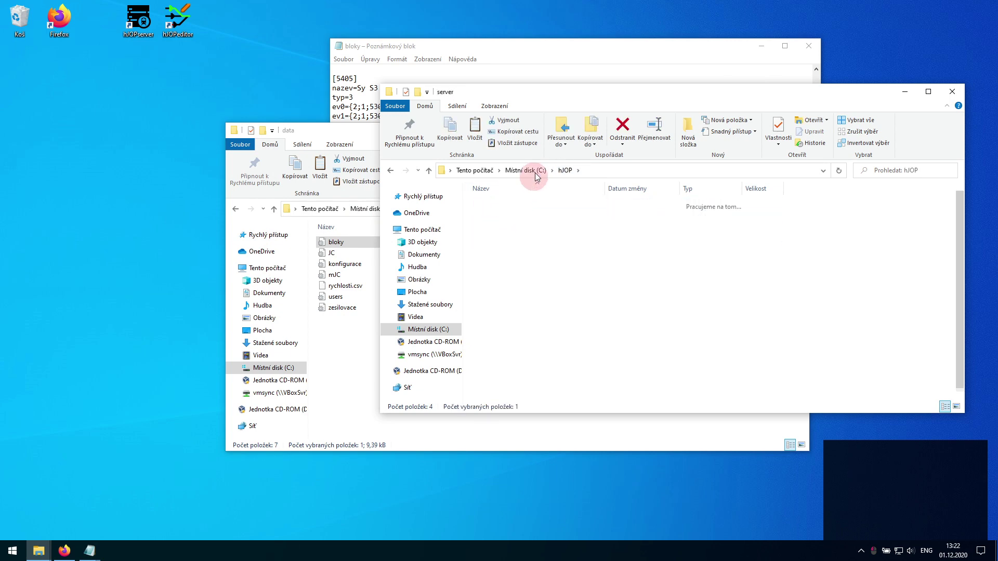
pyautogui.click(565, 171)
pyautogui.doubleClick(525, 213)
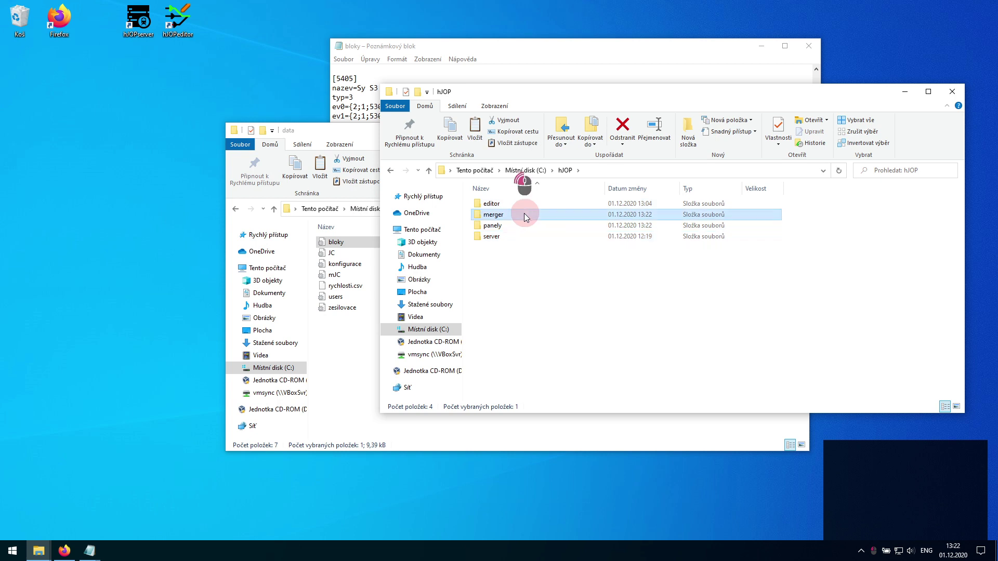
# Step: Launch hJOPmerger and allow it to run despite the SmartScreen block
pyautogui.doubleClick(513, 205)
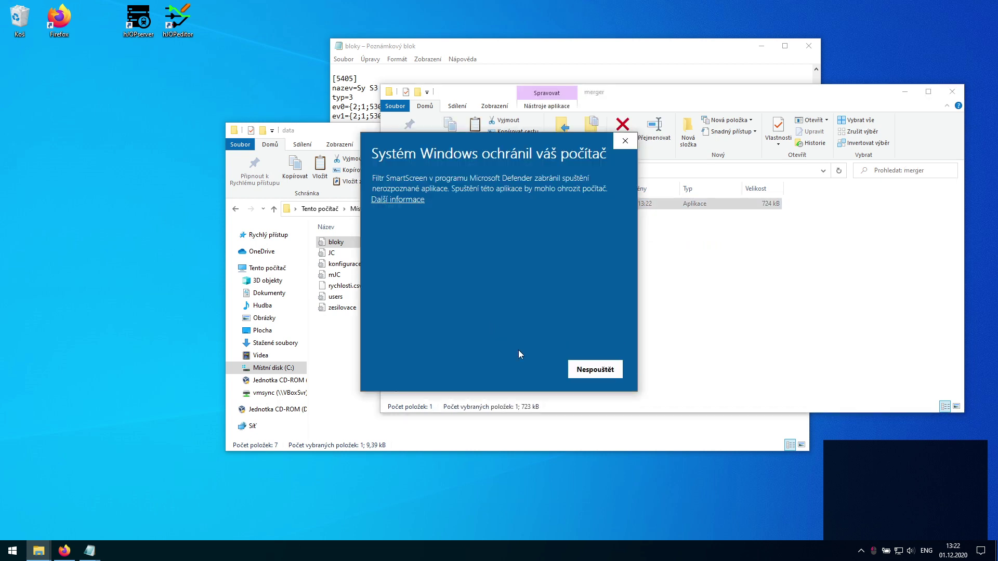
pyautogui.click(414, 200)
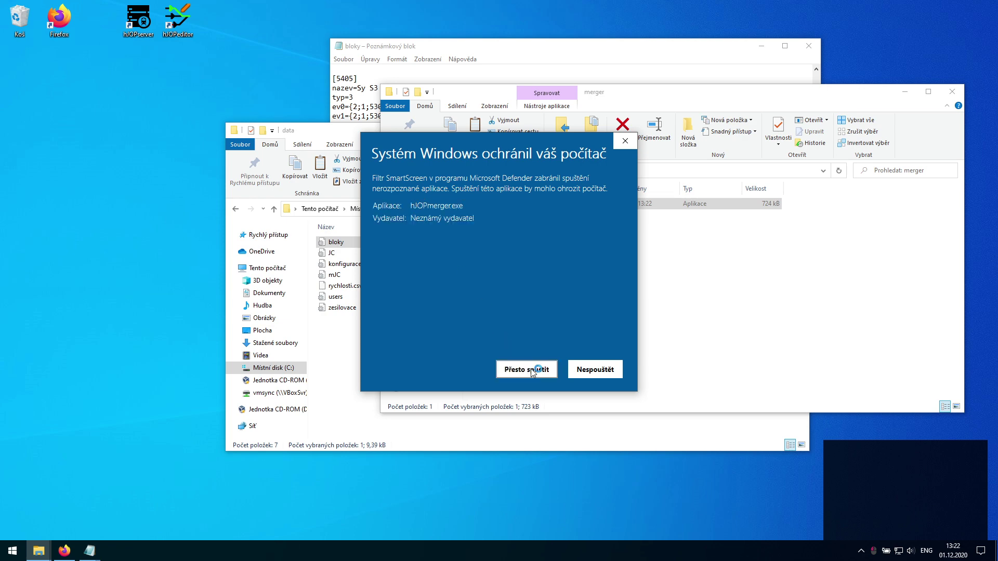
pyautogui.click(533, 370)
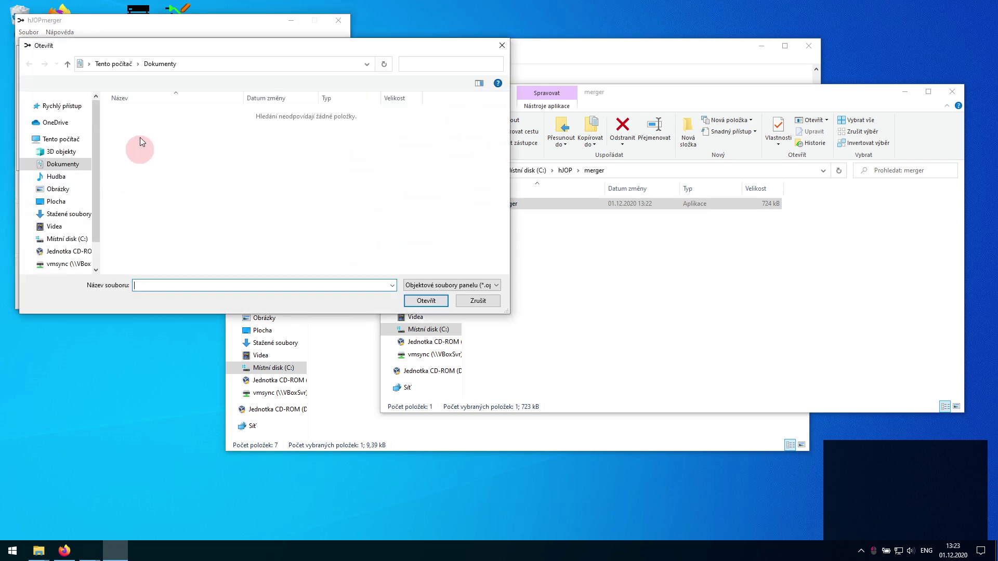
# Step: Load the Le-Sy and Sy OPNL files from C:\hJOP\panely as the merger's input files
pyautogui.click(61, 238)
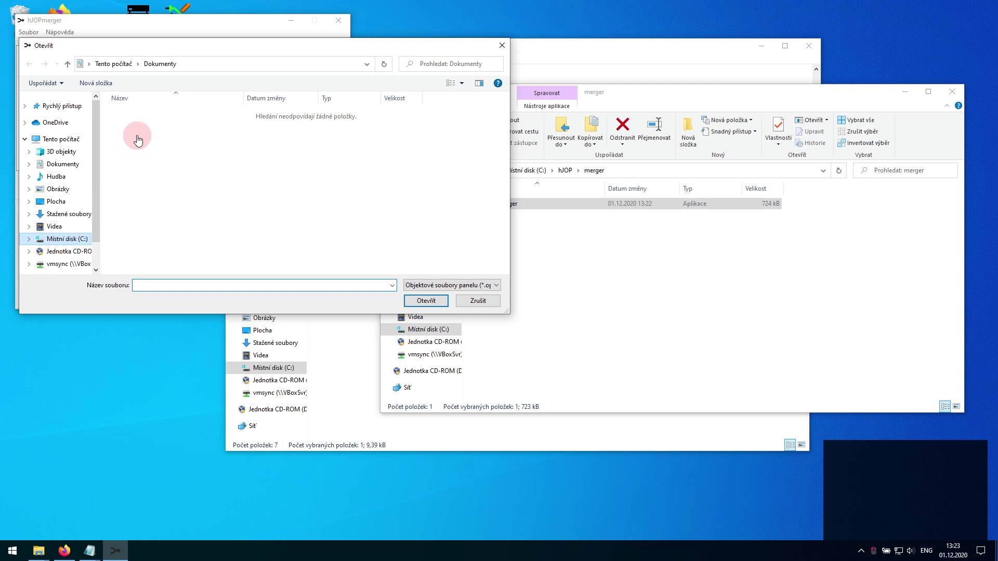
pyautogui.doubleClick(131, 112)
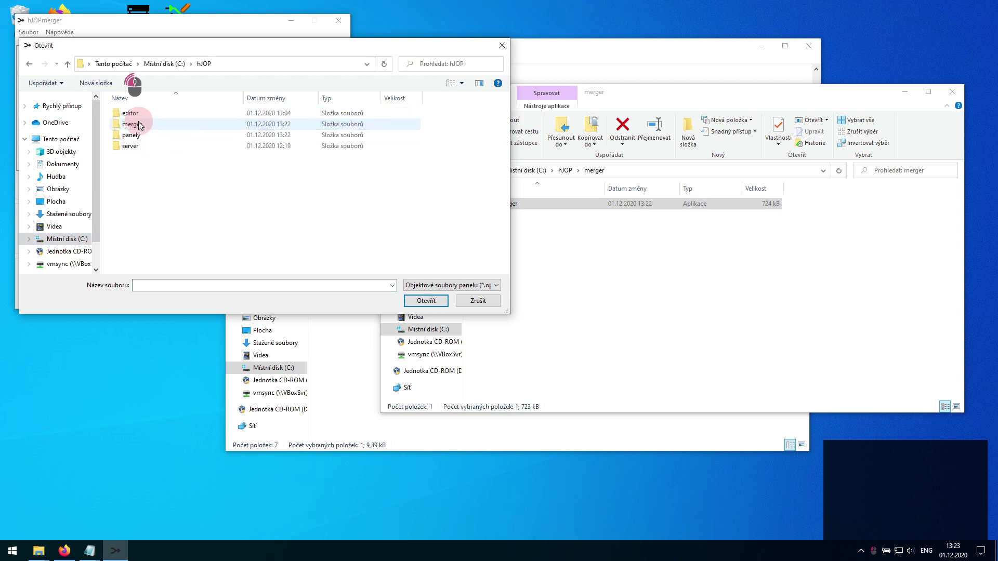
pyautogui.doubleClick(131, 134)
pyautogui.click(142, 126)
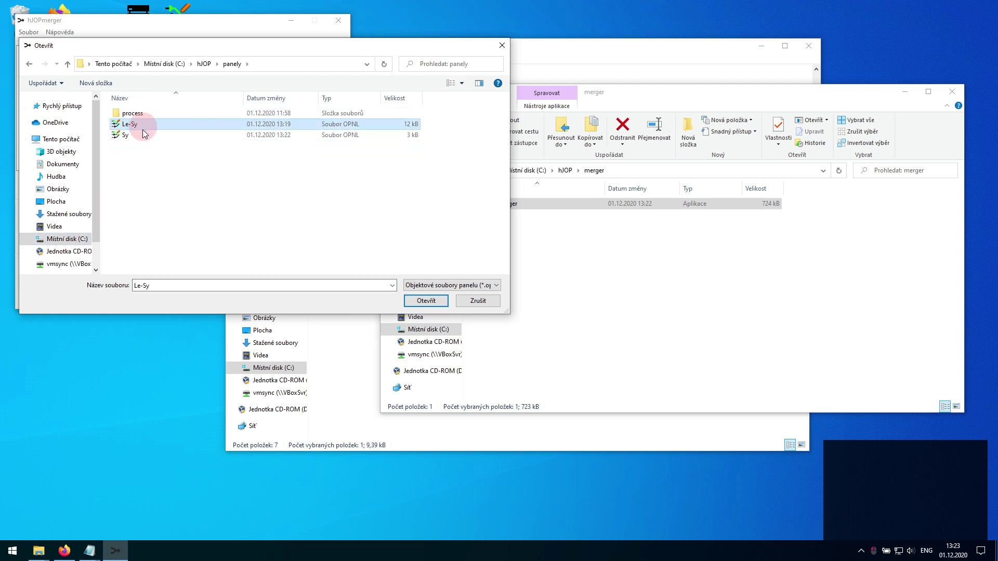
pyautogui.moveTo(143, 133); pyautogui.dragTo(152, 155)
pyautogui.click(443, 303)
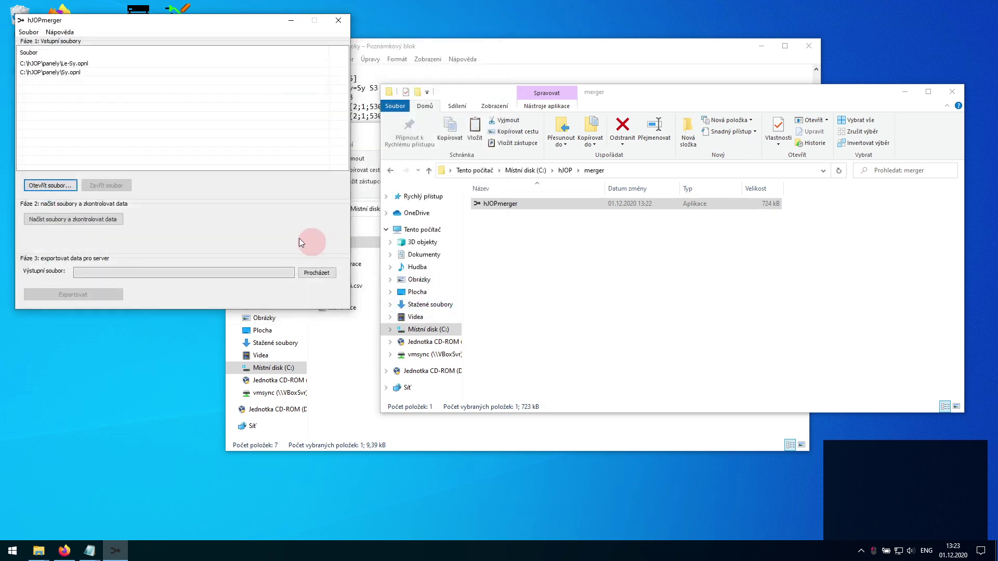
# Step: Load the input files and check their data, placing the check report beside the hJOPmerger window
pyautogui.click(120, 223)
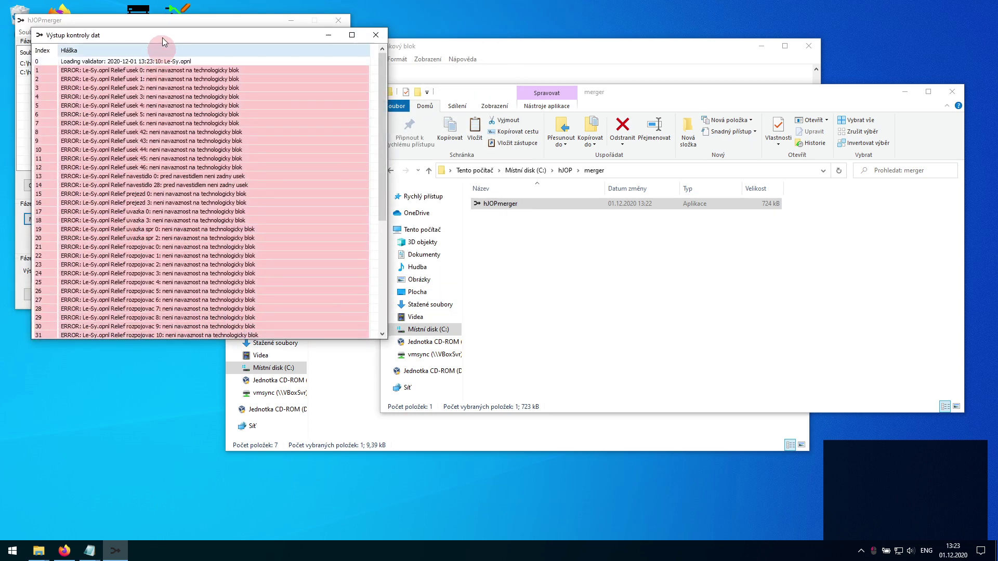
pyautogui.moveTo(170, 34); pyautogui.dragTo(531, 39)
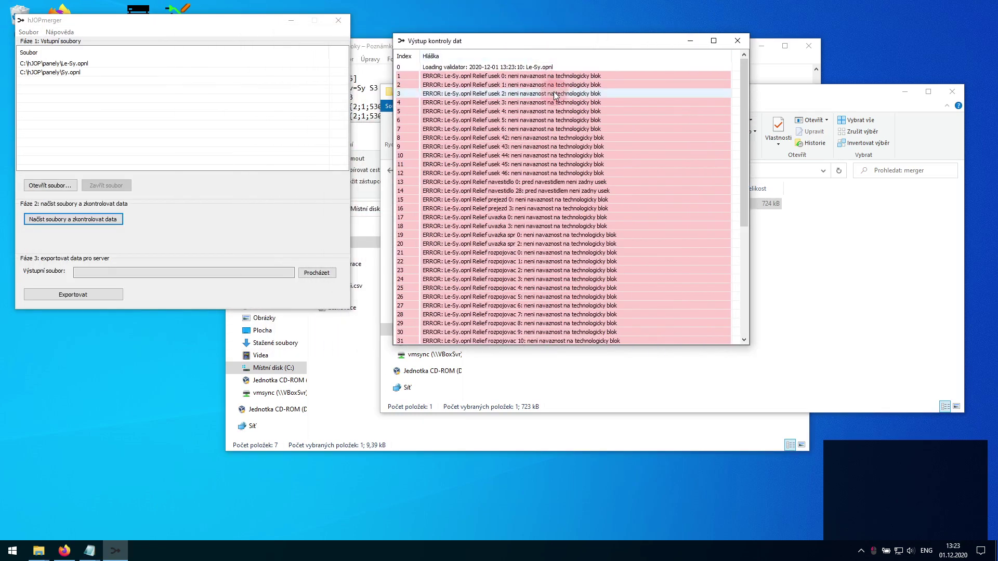
# Step: Review the data check report's errors for the Le-Sy and Sy panels through to the end of the validation
pyautogui.scroll(-3, 571, 120)
pyautogui.scroll(-4, 582, 171)
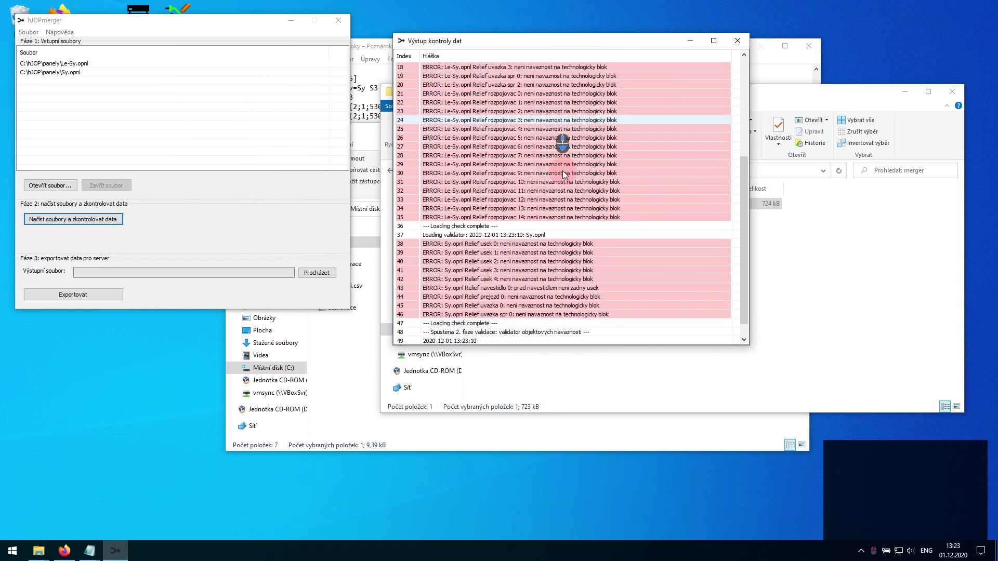
pyautogui.click(572, 270)
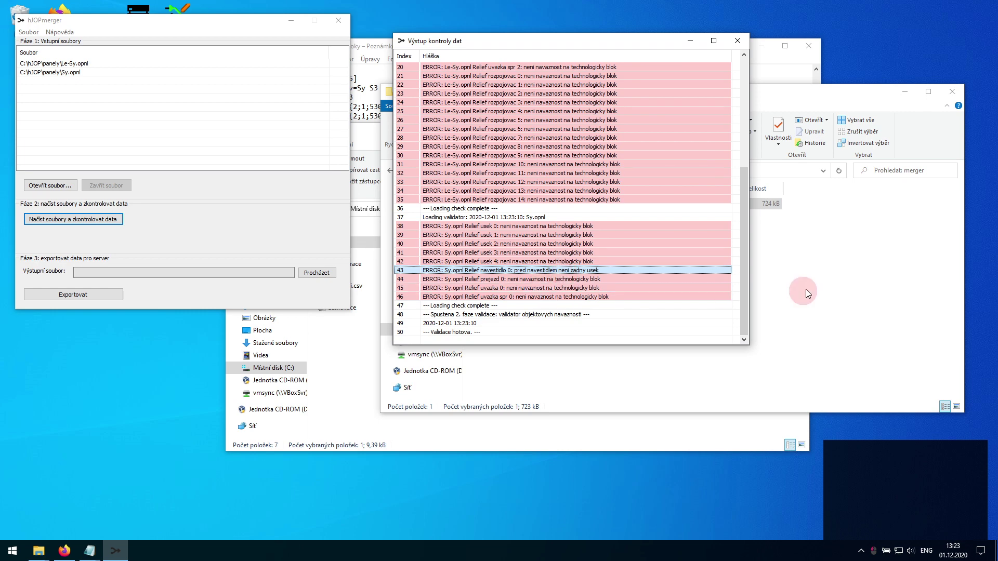
# Step: Open the Sy OPNL panel from the panely folder in hJOPeditor, inspect the technology block of signal S, and close the editor
pyautogui.click(876, 268)
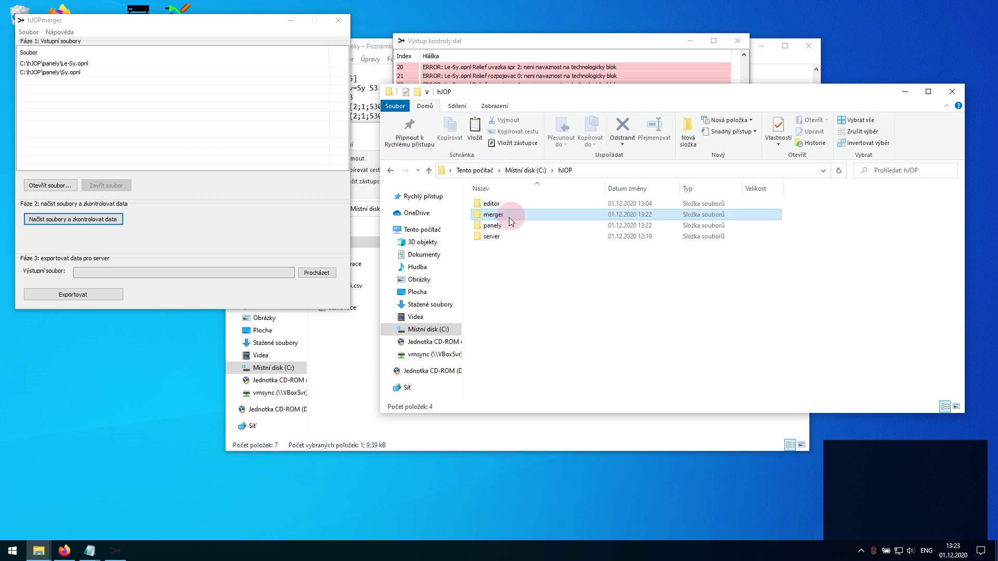
pyautogui.doubleClick(507, 224)
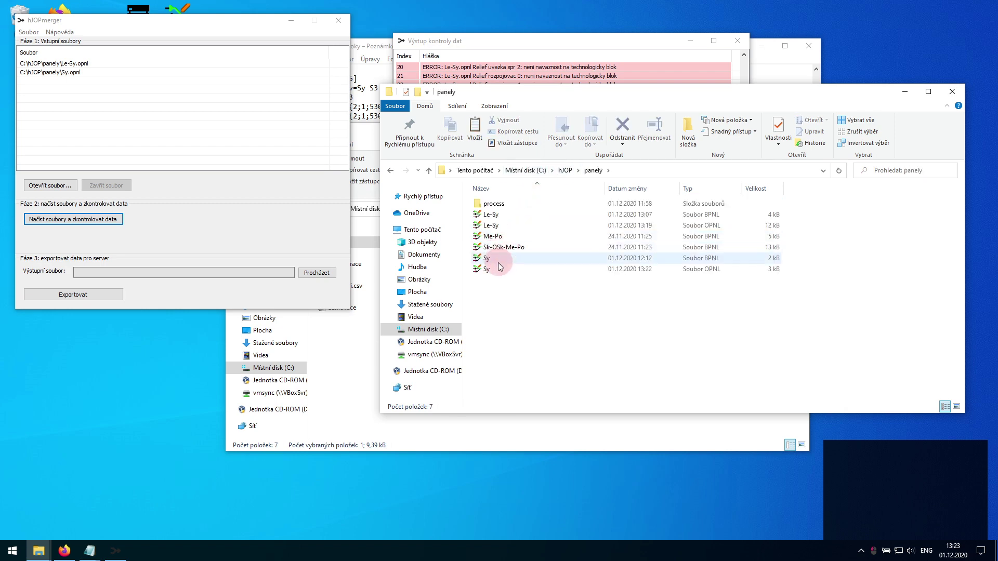
pyautogui.click(498, 268)
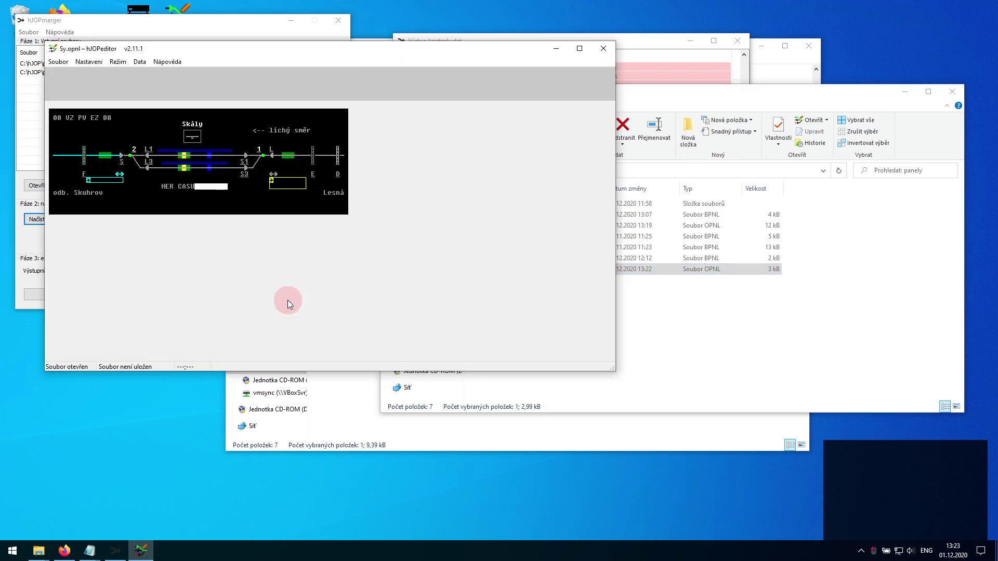
pyautogui.click(122, 155)
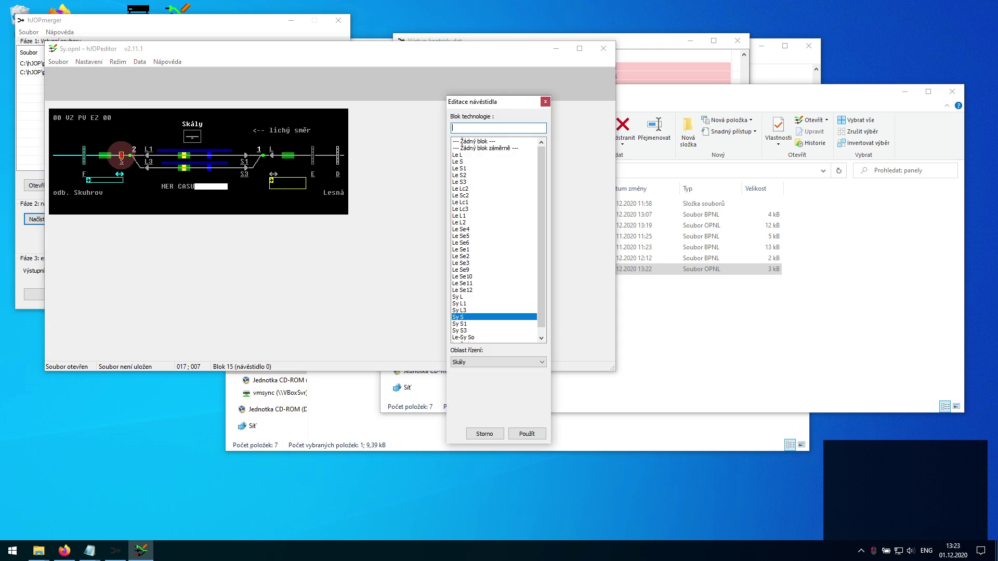
pyautogui.click(602, 50)
pyautogui.click(536, 310)
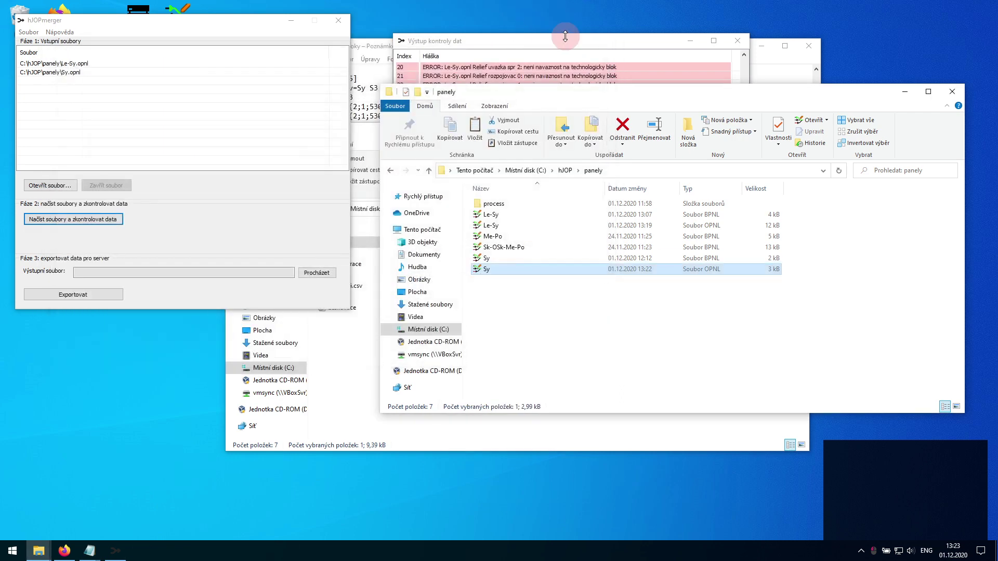
# Step: Close the check report, reload and recheck the input files in hJOPmerger, and close the new report
pyautogui.click(564, 40)
pyautogui.click(544, 288)
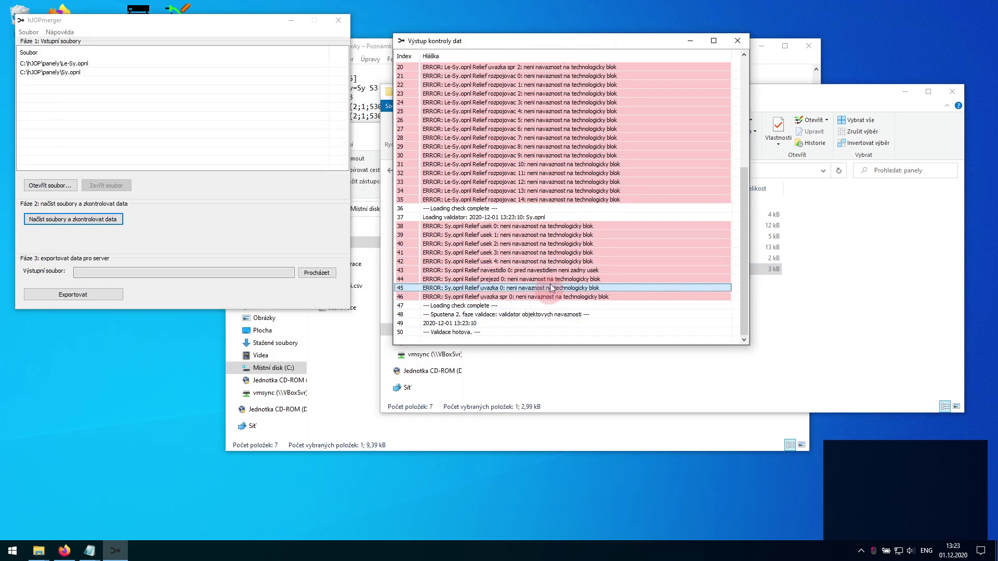
pyautogui.click(735, 44)
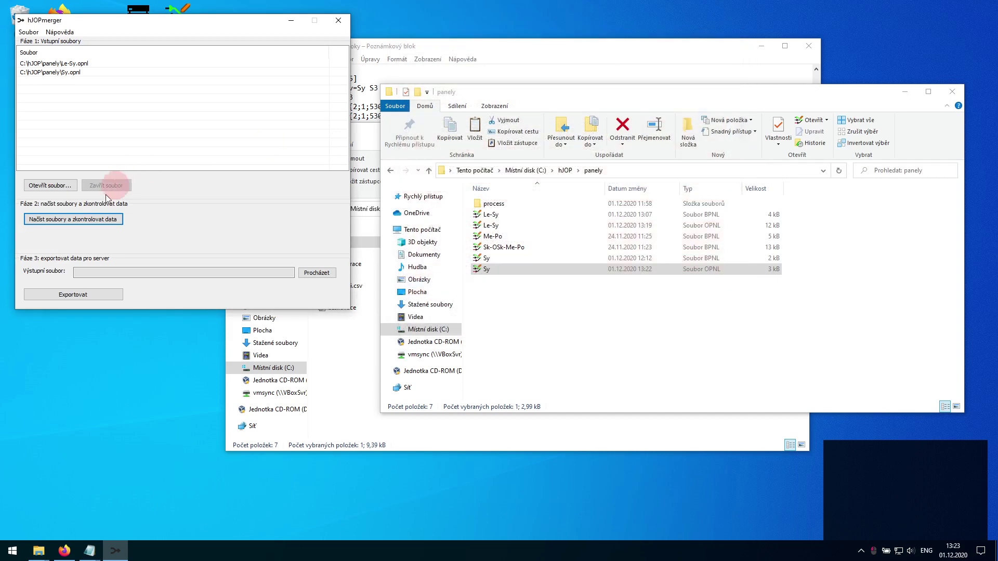
pyautogui.click(109, 221)
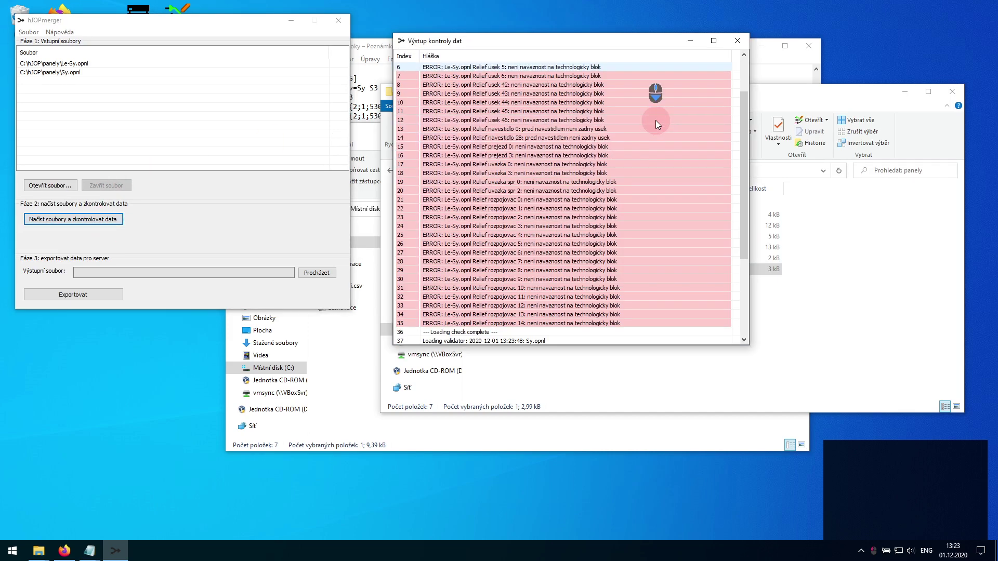
pyautogui.click(742, 45)
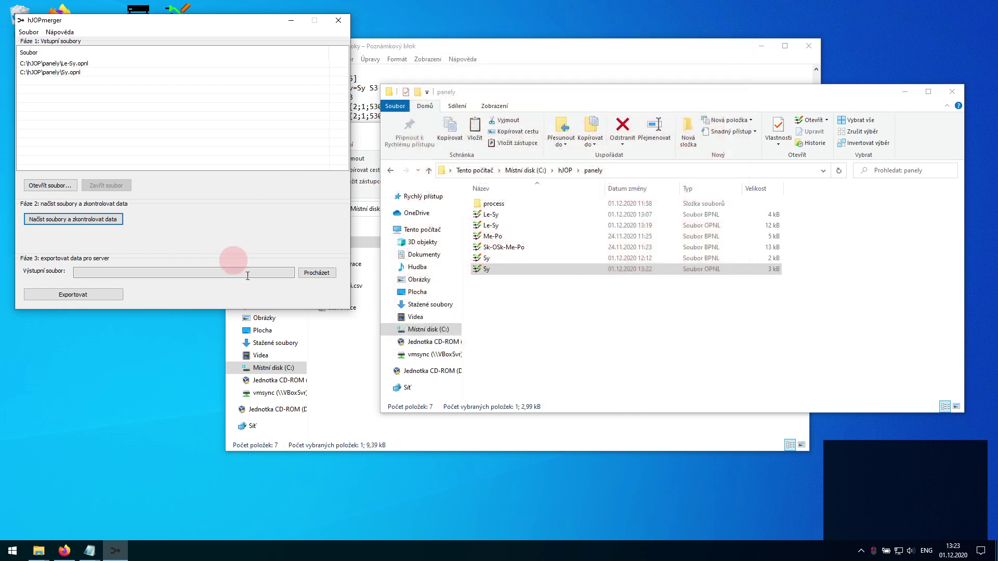
# Step: Set the export's output file to stanice.spnl in C:\hJOP\server\data
pyautogui.click(317, 273)
pyautogui.moveTo(201, 47); pyautogui.dragTo(439, 85)
pyautogui.click(439, 99)
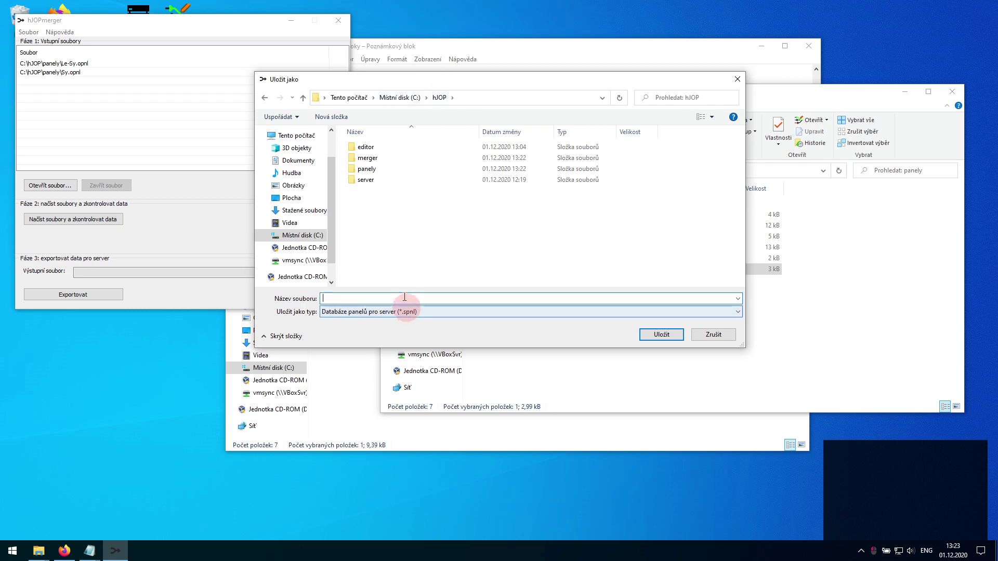
pyautogui.doubleClick(376, 181)
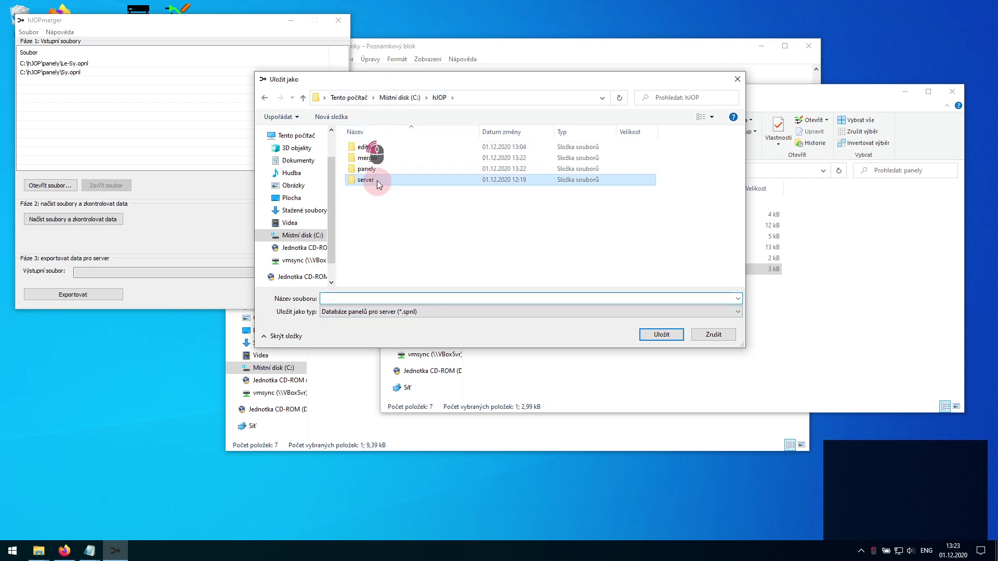
pyautogui.doubleClick(376, 148)
pyautogui.click(376, 299)
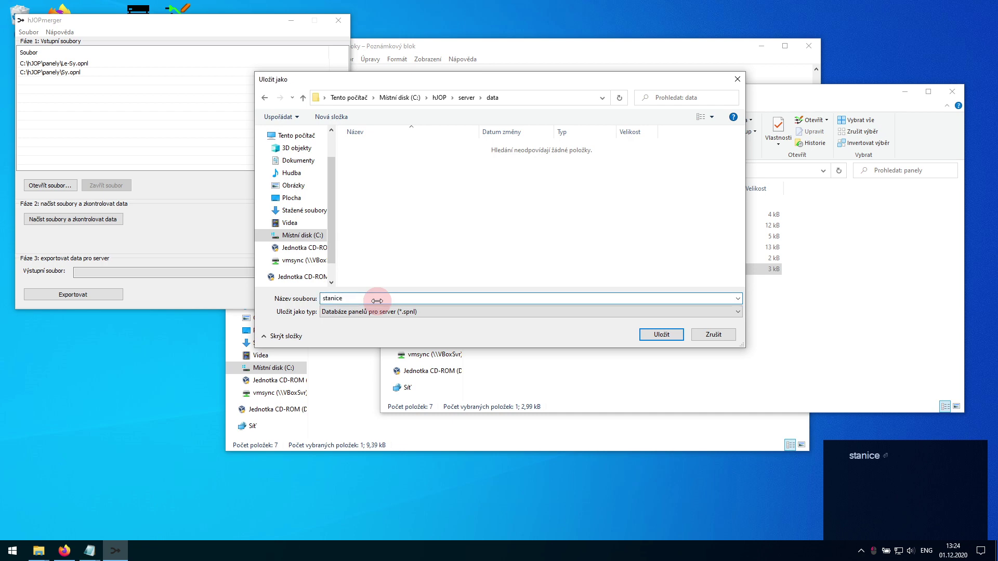
pyautogui.press('Return')
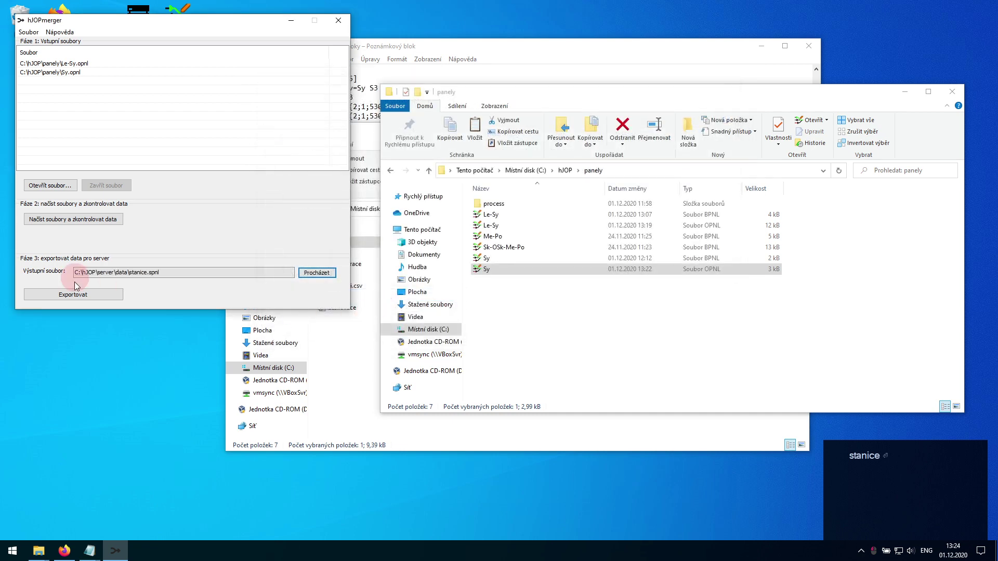
# Step: Export the merged panel data for the server, dismiss the export message, and minimize hJOPmerger
pyautogui.click(78, 297)
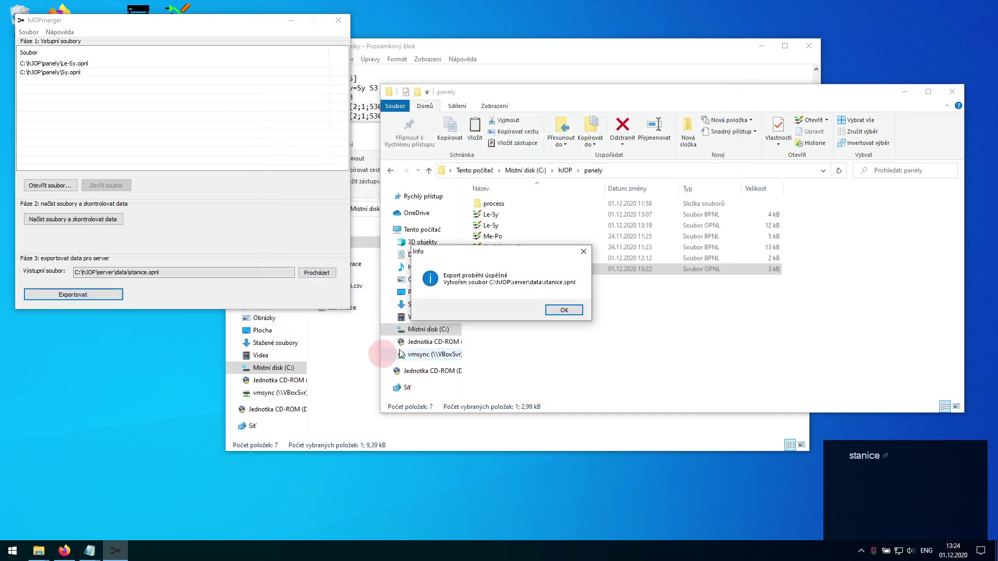
pyautogui.click(557, 311)
pyautogui.click(290, 21)
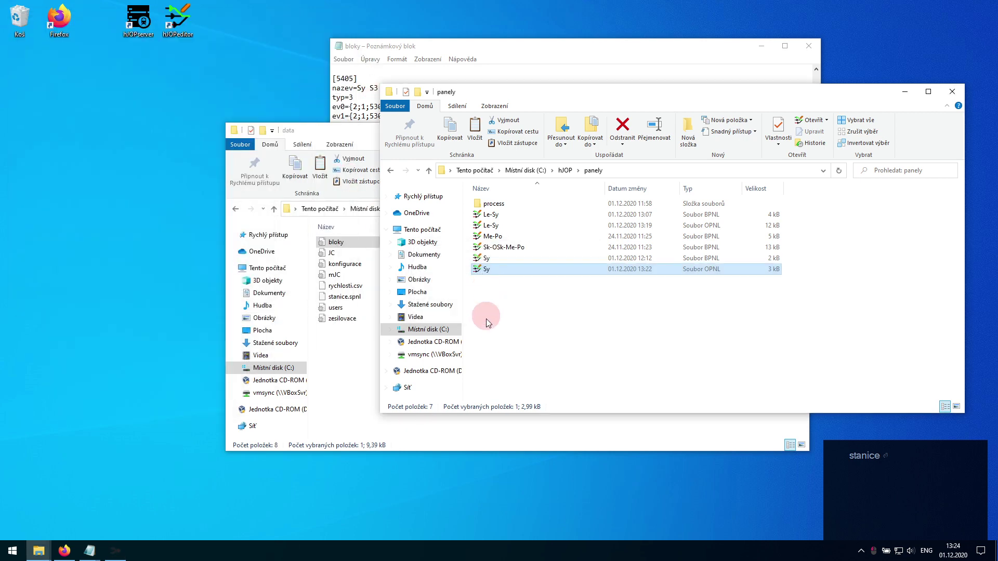
# Step: Open the inidata configuration file from C:\hJOP\server in Notepad and place its window beside the folder's file list
pyautogui.click(344, 365)
pyautogui.click(435, 209)
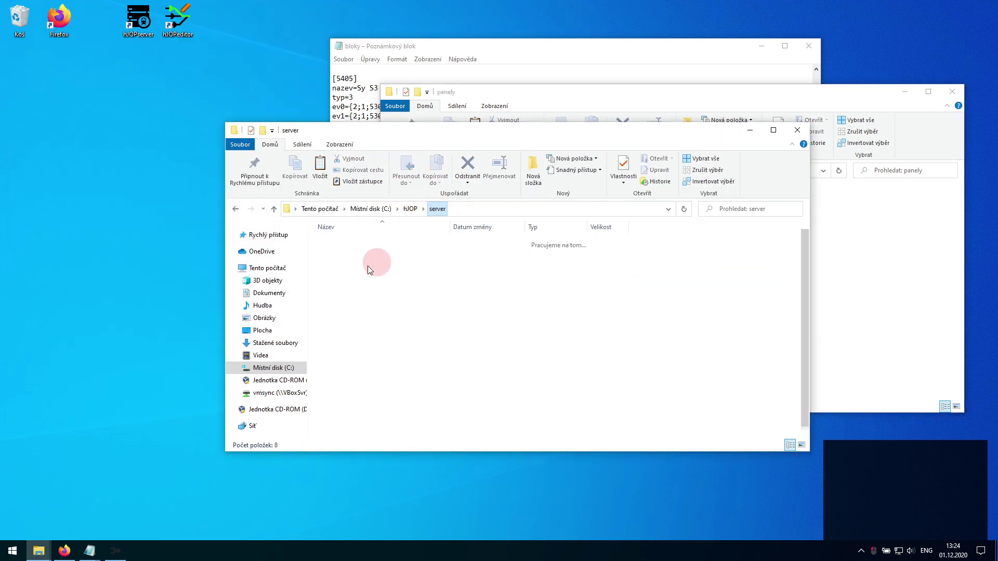
pyautogui.scroll(-1, 356, 358)
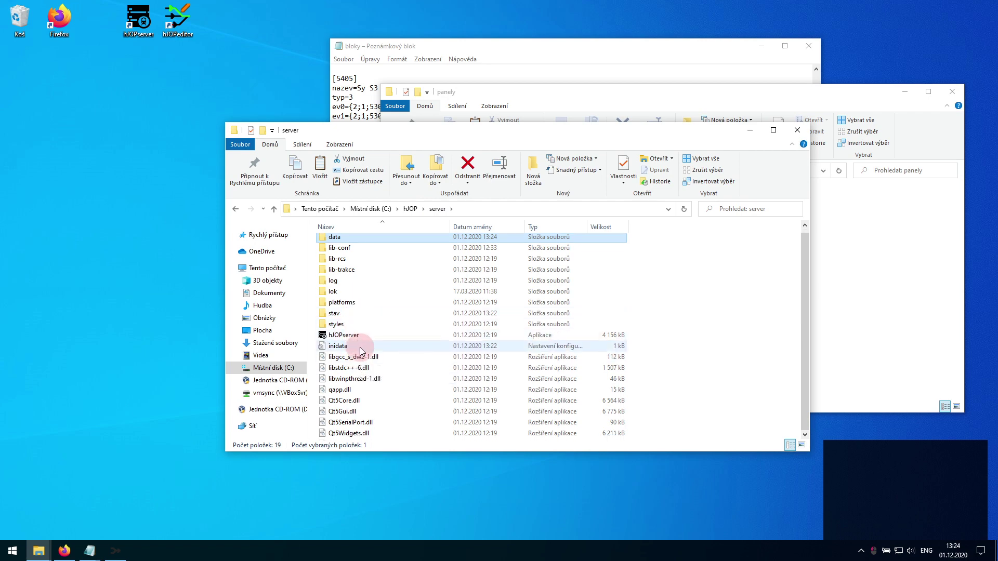
pyautogui.click(360, 348)
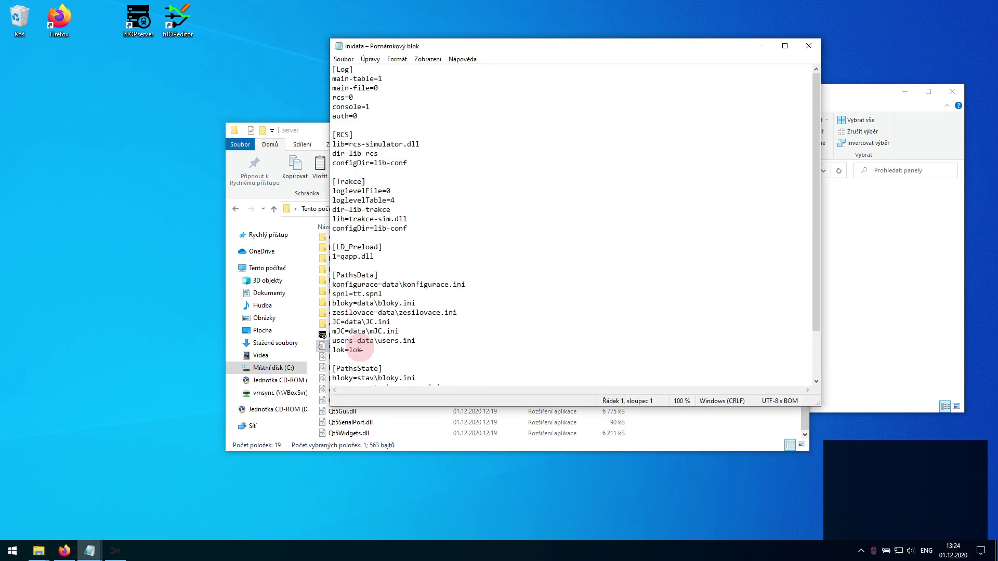
pyautogui.moveTo(542, 46); pyautogui.dragTo(619, 46)
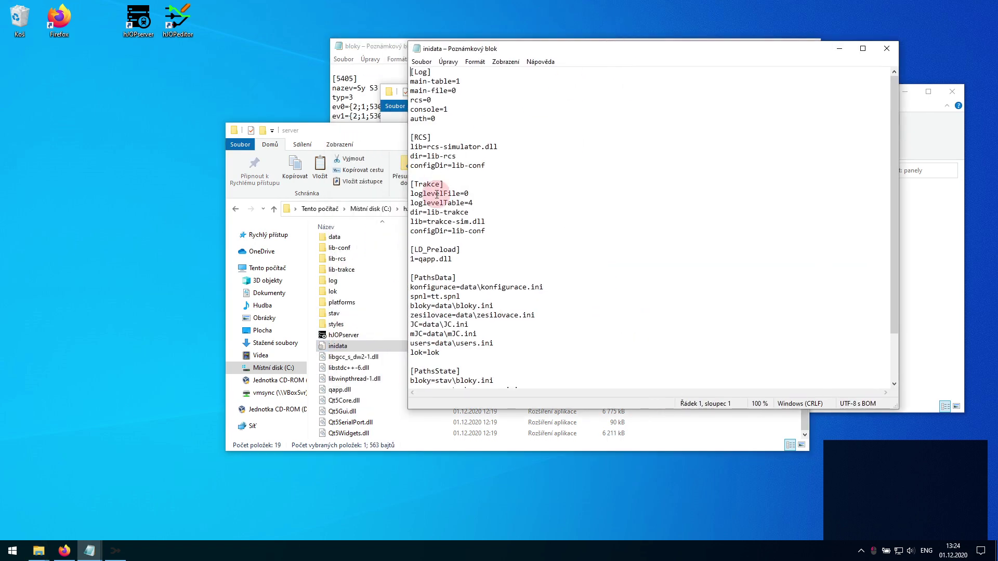
# Step: Find the spnl entry in the PathsData section of inidata and close the search
pyautogui.scroll(-2, 458, 234)
pyautogui.scroll(1, 460, 291)
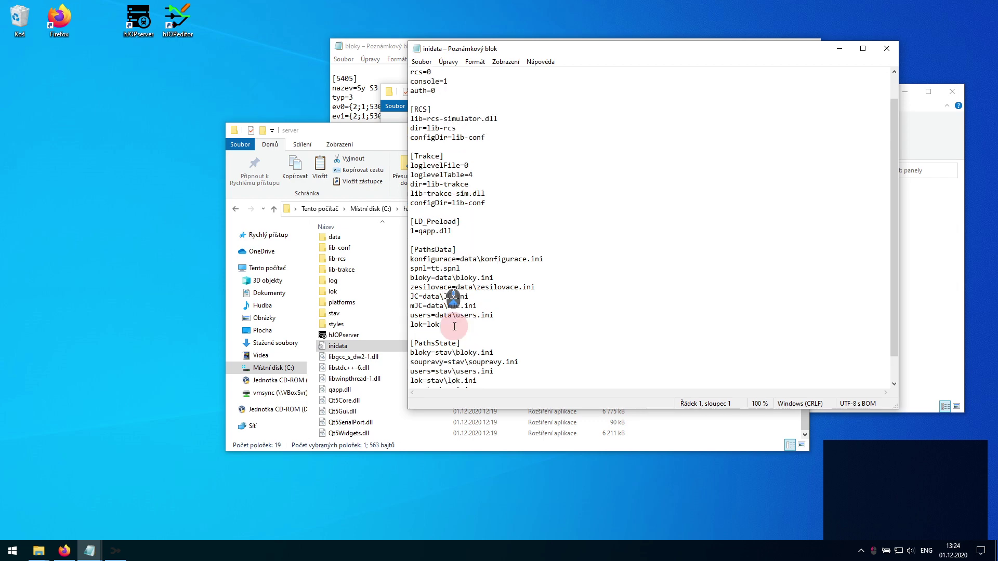
pyautogui.hotkey('ctrl', 'f')
pyautogui.write('splnl')
pyautogui.press('Return')
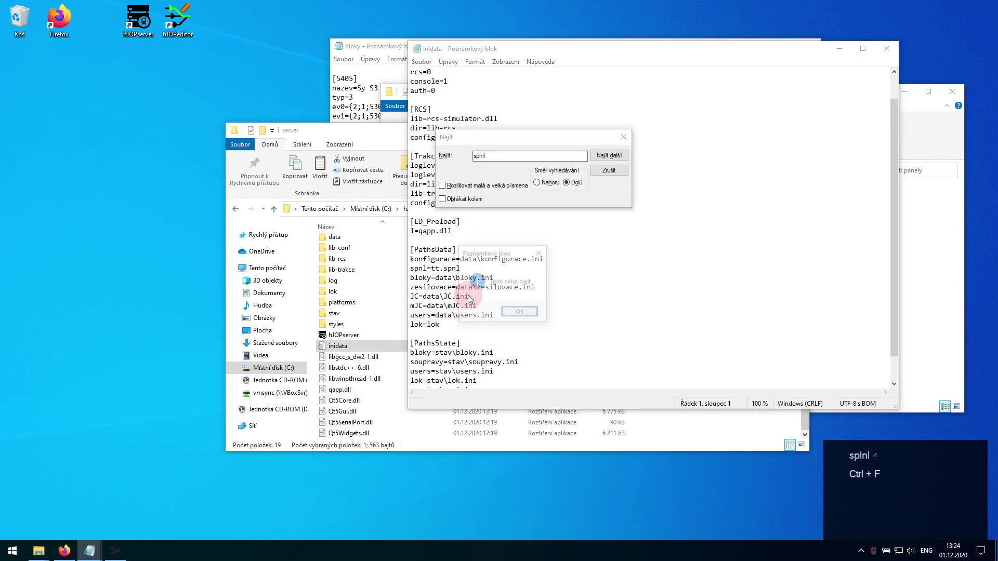
pyautogui.press('Return')
pyautogui.press('Return')
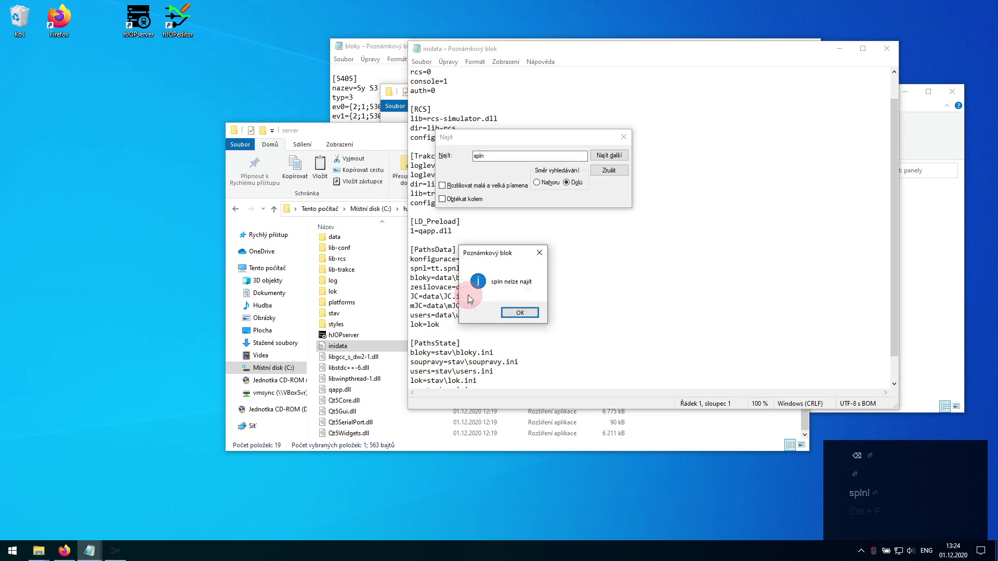
pyautogui.press('Return')
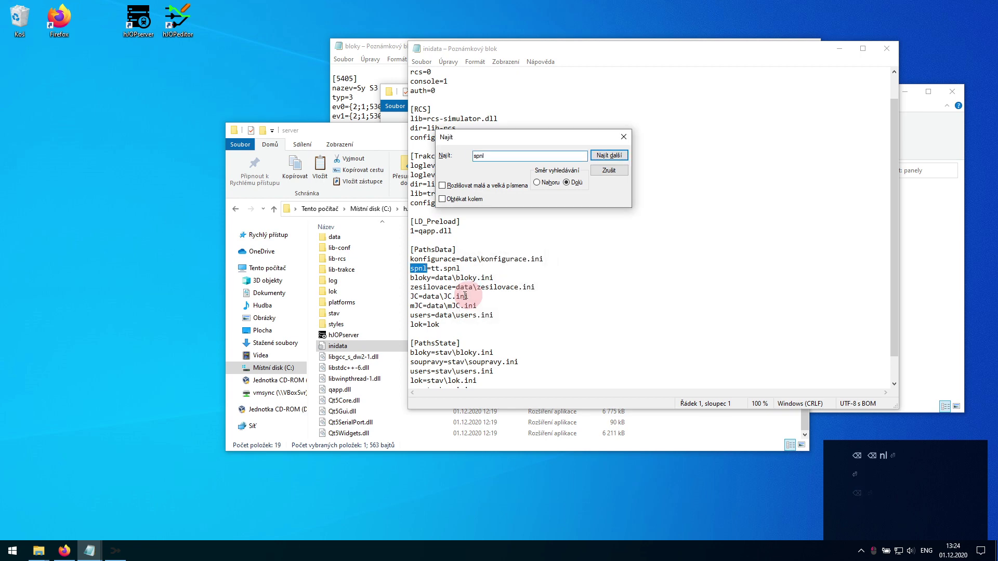
pyautogui.click(608, 159)
pyautogui.click(623, 138)
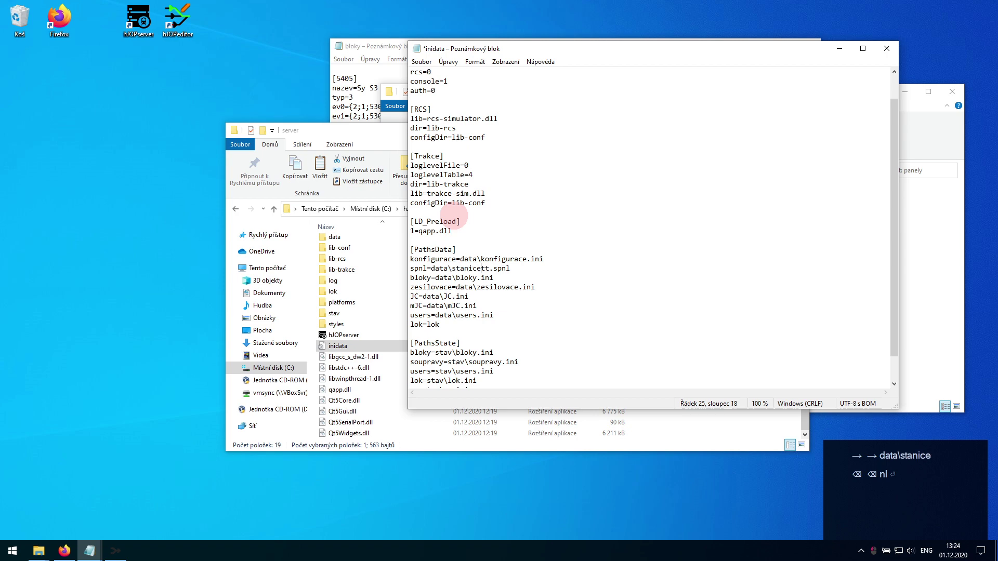
# Step: Set the spnl path to data\stanice.spnl, save inidata, and close it
pyautogui.press('Delete')
pyautogui.hotkey('ctrl', 's')
pyautogui.click(887, 48)
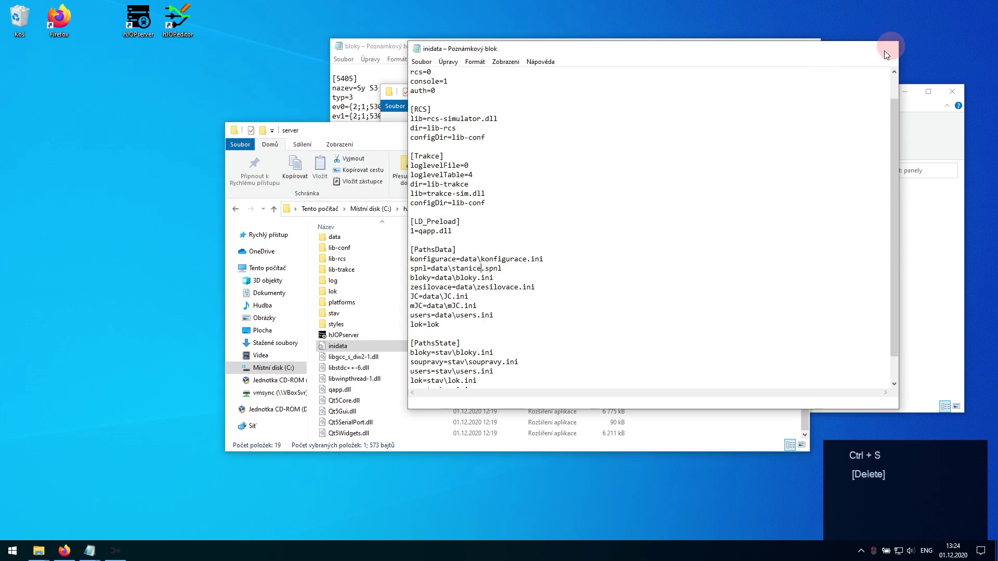
# Step: Launch hJOPserver from the server folder and show its list of control areas
pyautogui.click(363, 335)
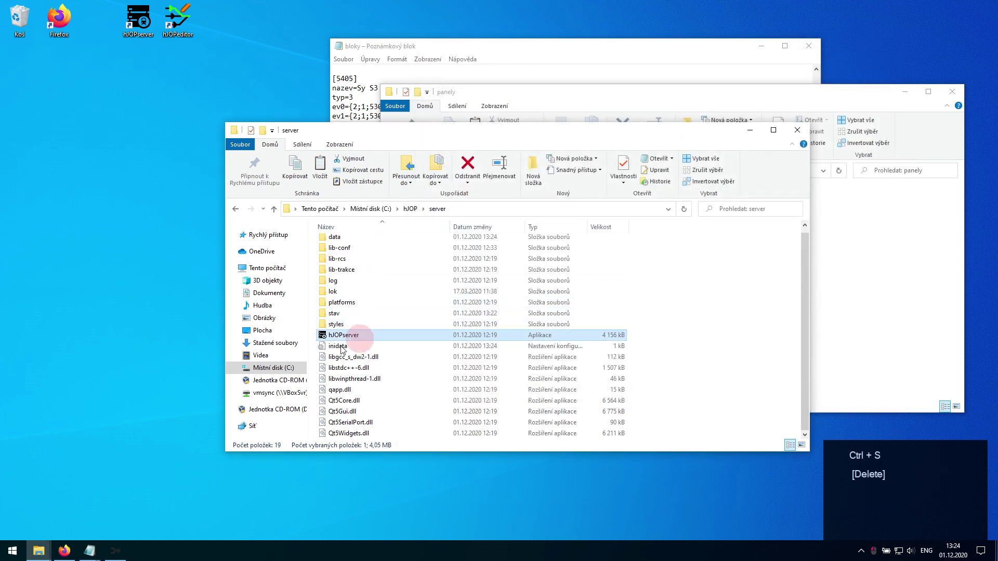
pyautogui.doubleClick(372, 334)
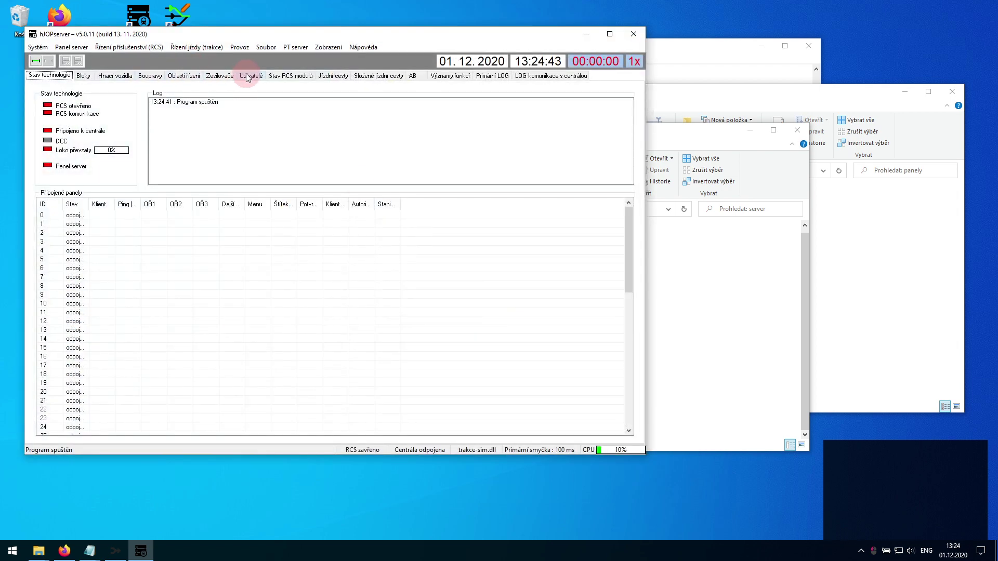
pyautogui.click(173, 76)
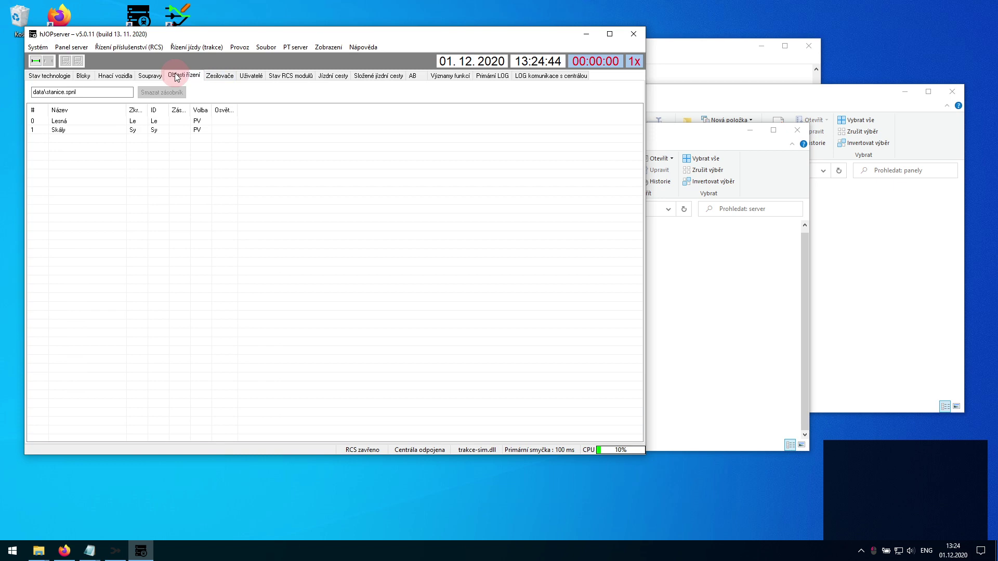
# Step: Examine the Lesná and Skály control areas, including their abbreviations and IDs
pyautogui.click(179, 127)
pyautogui.click(185, 120)
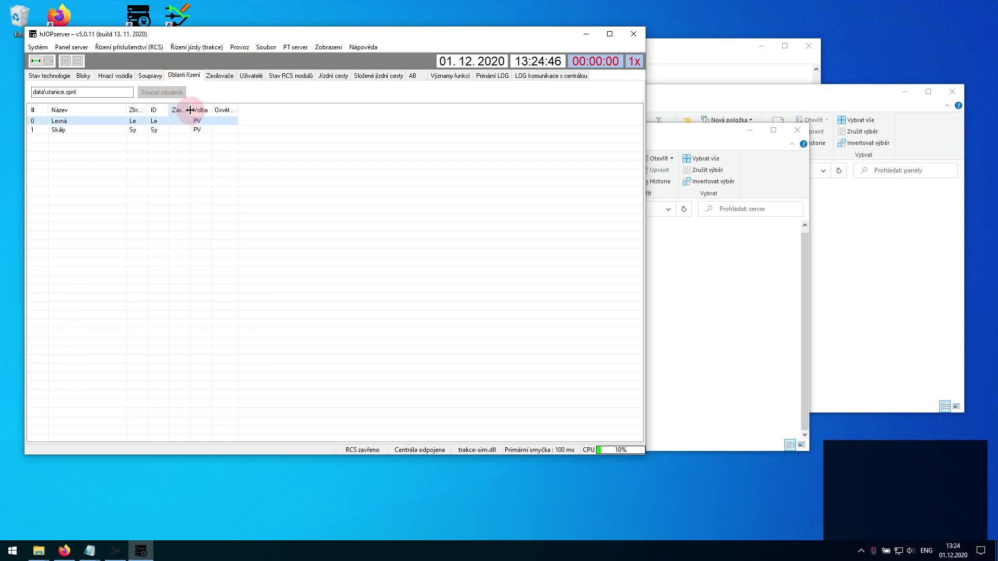
pyautogui.click(112, 129)
pyautogui.click(127, 123)
pyautogui.click(135, 154)
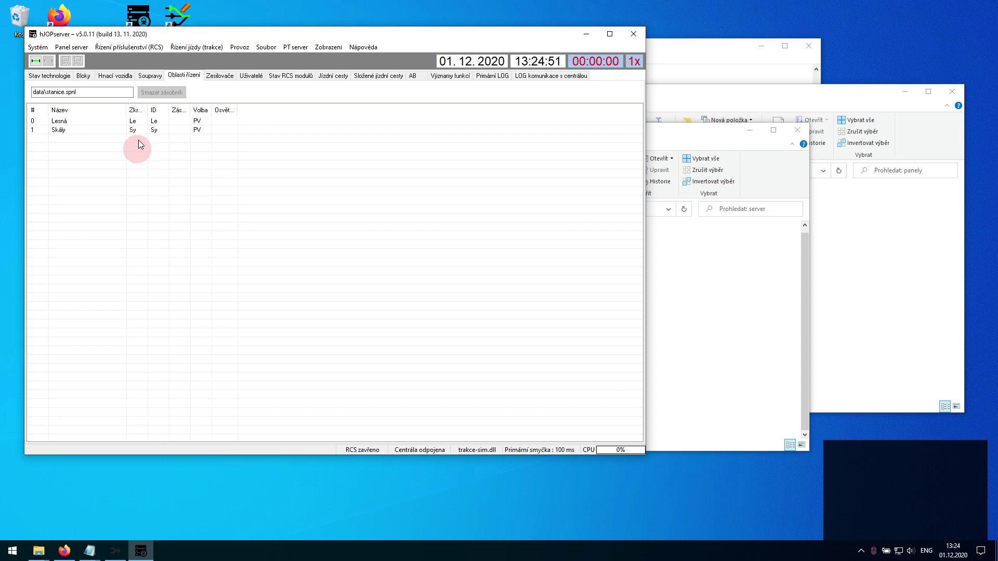
pyautogui.click(137, 131)
pyautogui.click(132, 121)
pyautogui.click(138, 130)
pyautogui.click(142, 123)
pyautogui.click(145, 129)
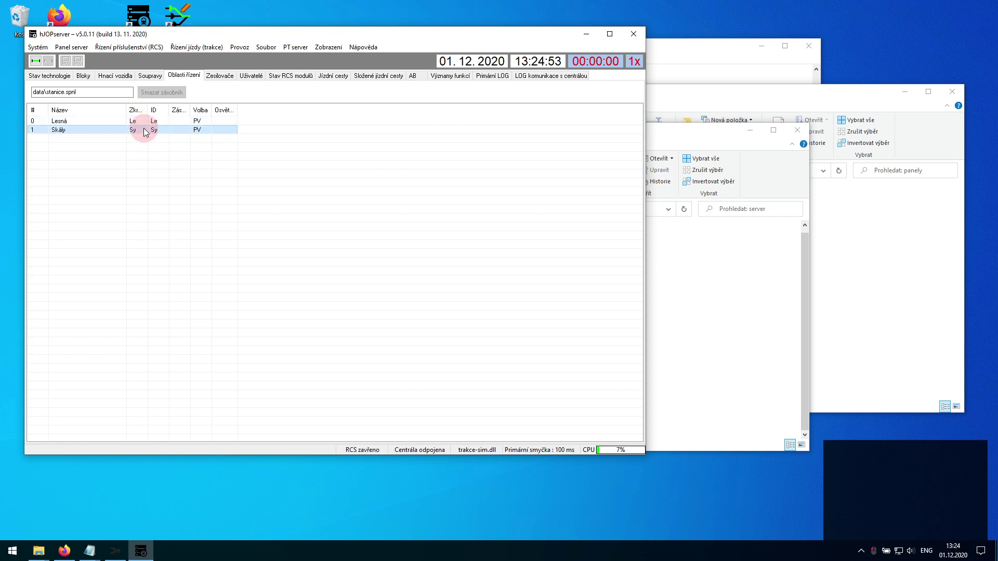
pyautogui.click(147, 122)
pyautogui.click(148, 130)
pyautogui.click(151, 123)
pyautogui.click(152, 131)
# Step: Show the server's block list and examine the entries for the Lesná switches
pyautogui.click(84, 76)
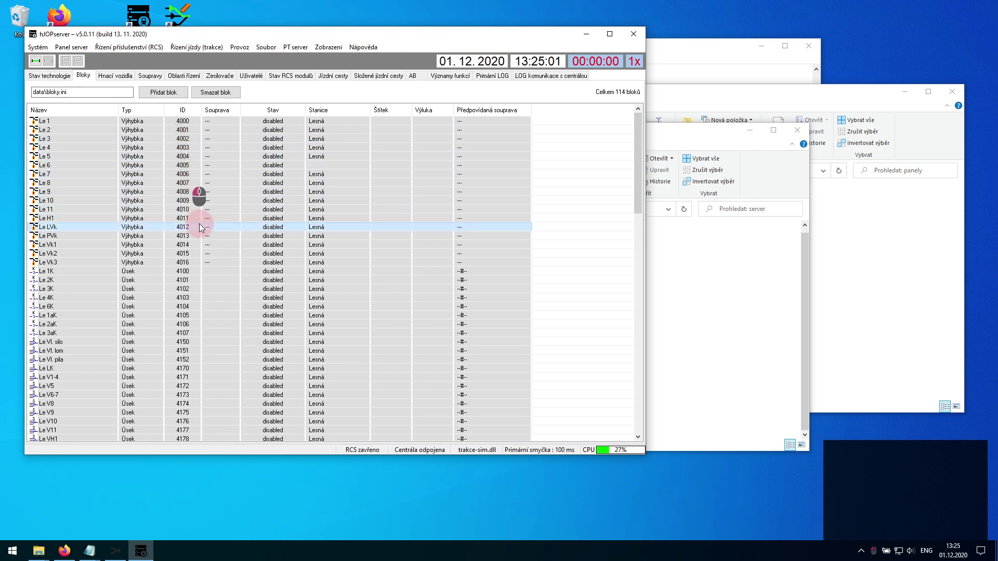
pyautogui.click(226, 150)
pyautogui.click(227, 123)
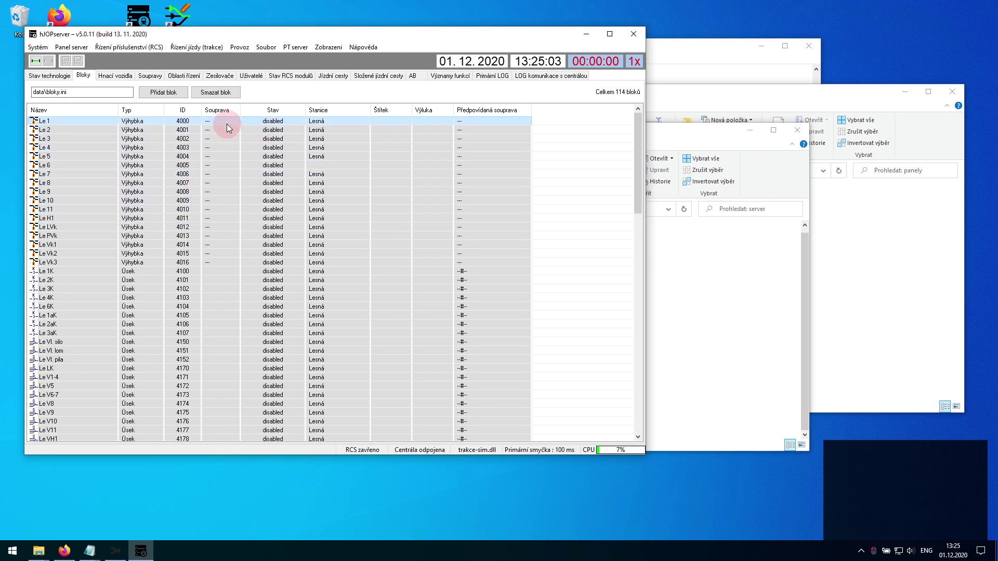
# Step: Check the block list for blocks without an assigned station and select the Le 6 switch entry
pyautogui.scroll(-13, 345, 288)
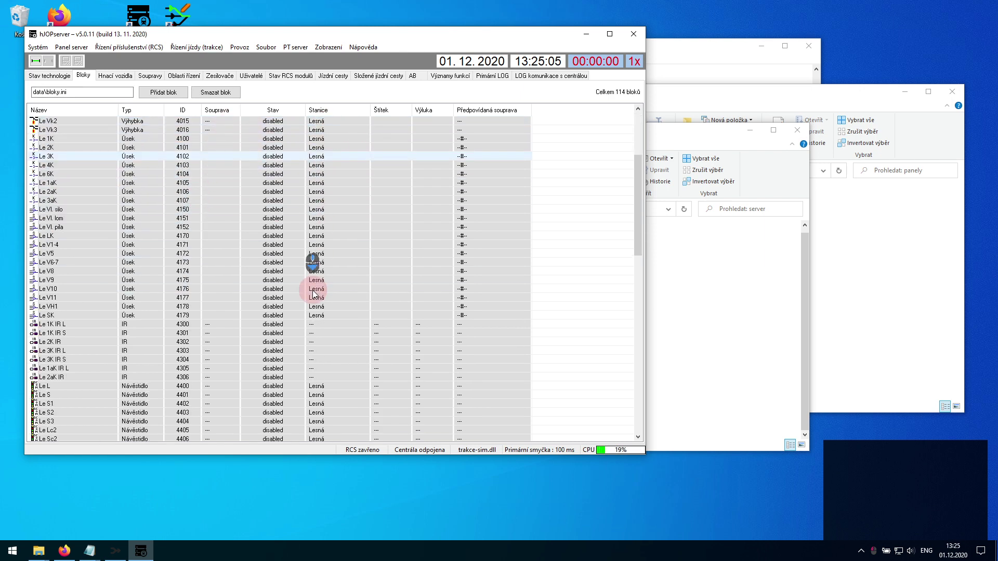
pyautogui.scroll(15, 342, 289)
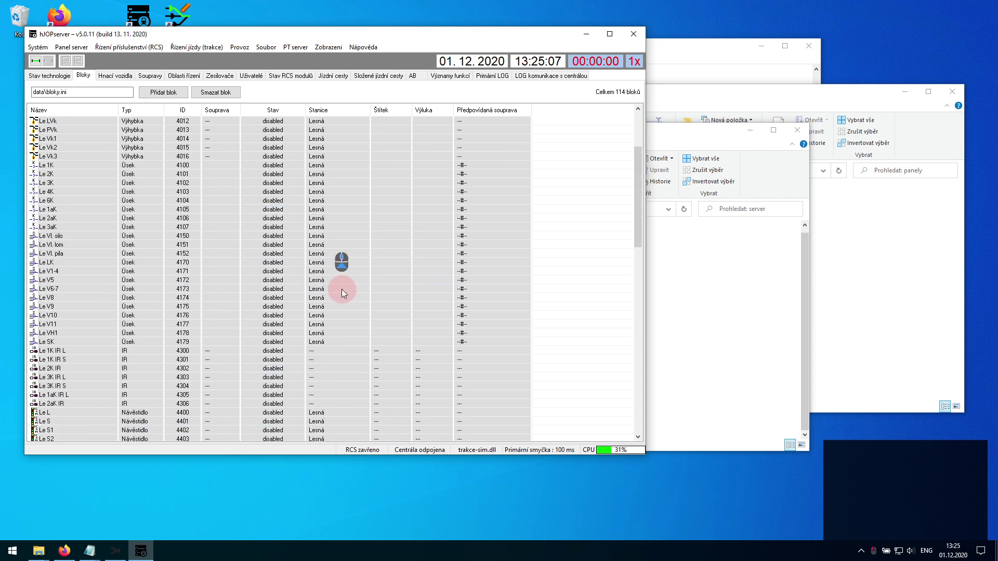
pyautogui.click(344, 166)
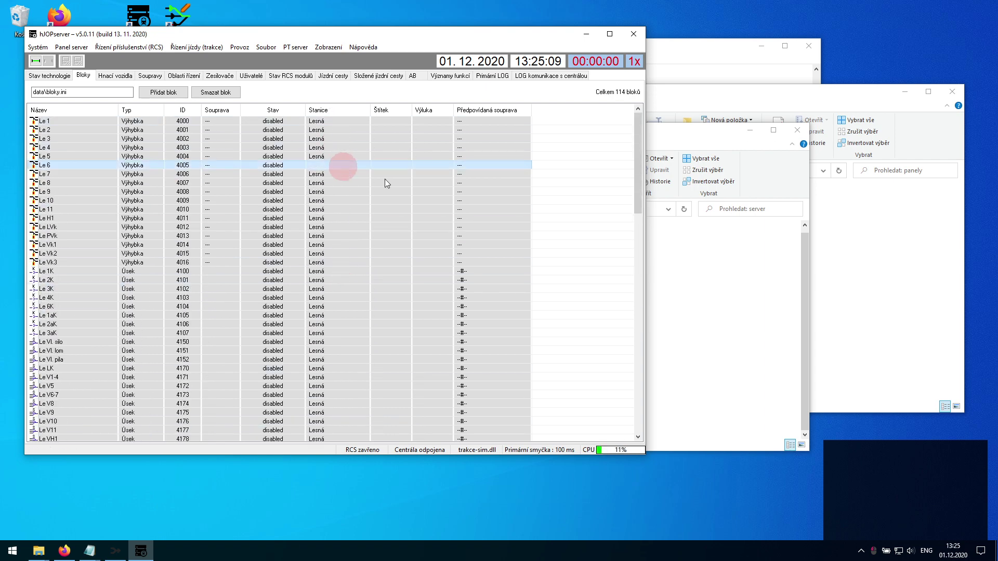
# Step: Open the Le-Sy OPNL panel from the panely folder in hJOPeditor
pyautogui.click(654, 264)
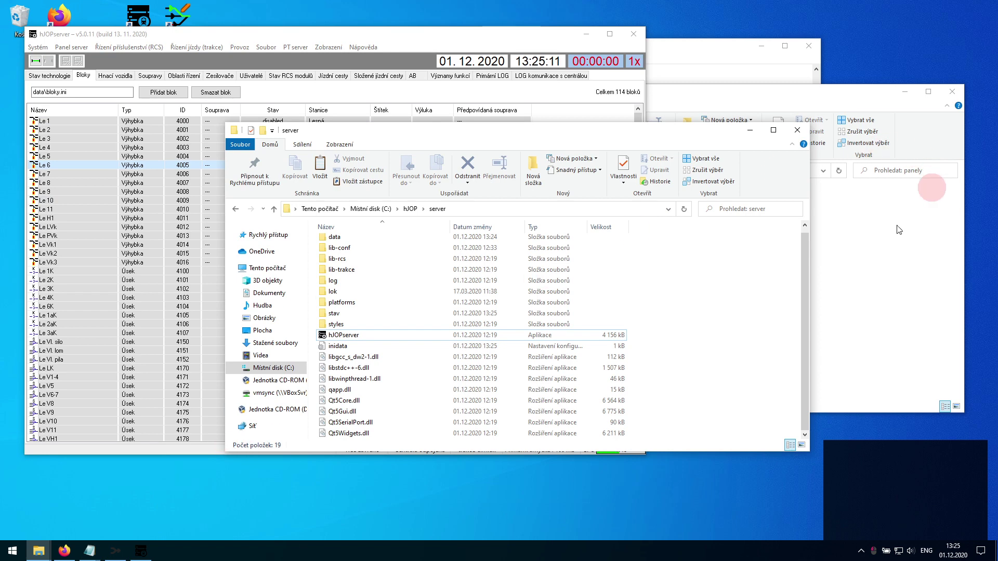
pyautogui.click(930, 190)
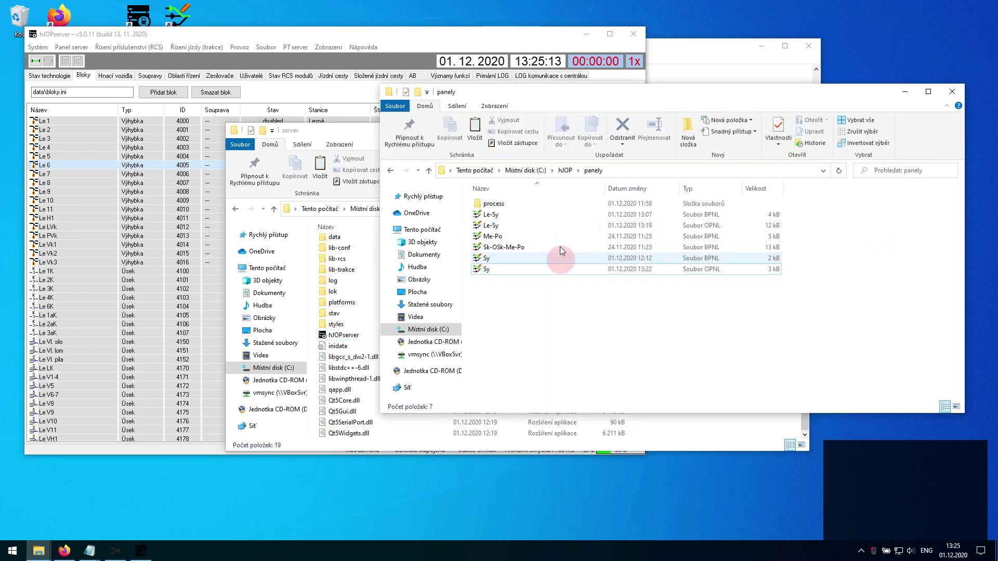
pyautogui.click(557, 229)
pyautogui.doubleClick(560, 227)
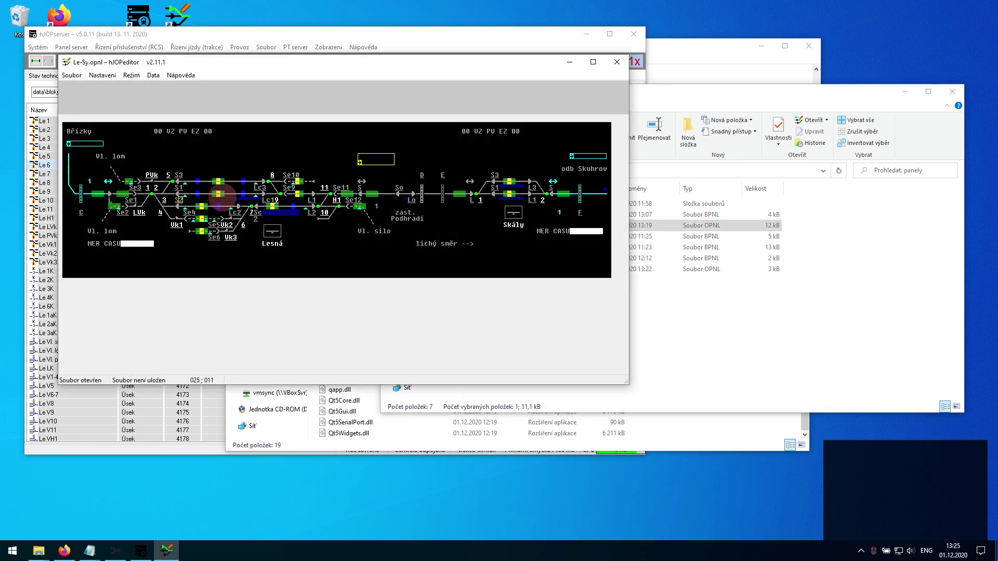
# Step: Assign the Le 6 technology block to switch 6 in the Lesná station and save the Le-Sy panel
pyautogui.click(237, 218)
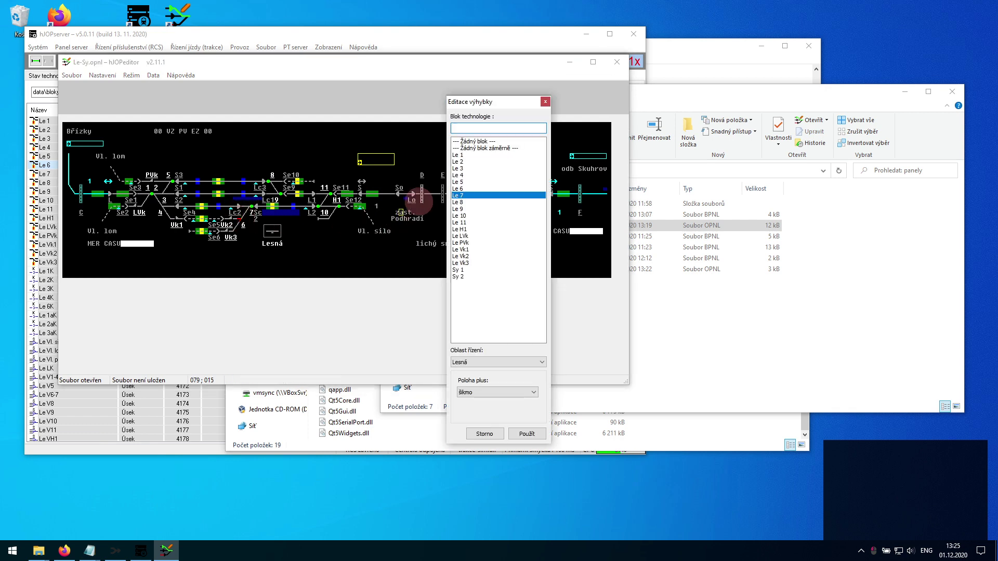
pyautogui.click(465, 188)
pyautogui.click(526, 433)
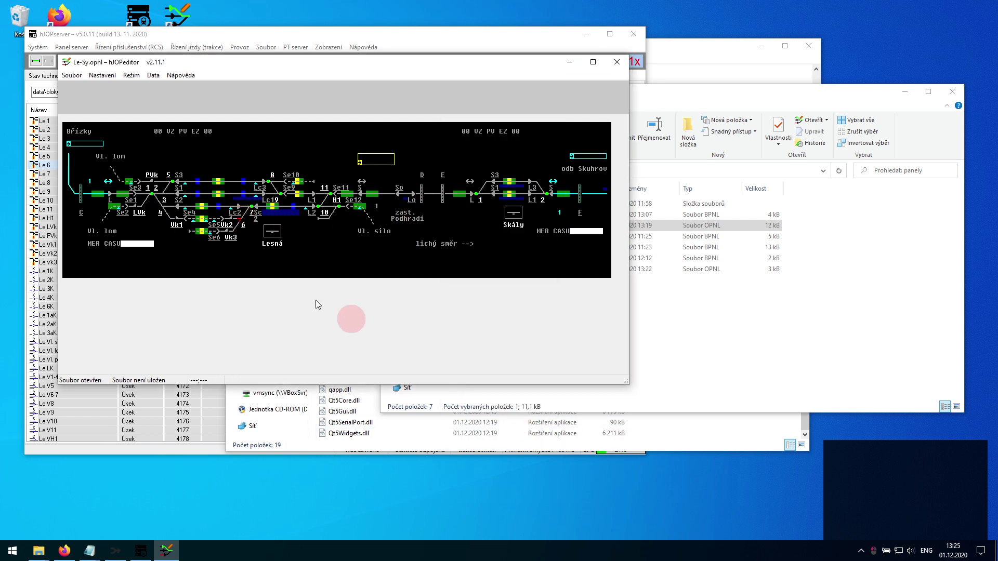
pyautogui.hotkey('ctrl', 's')
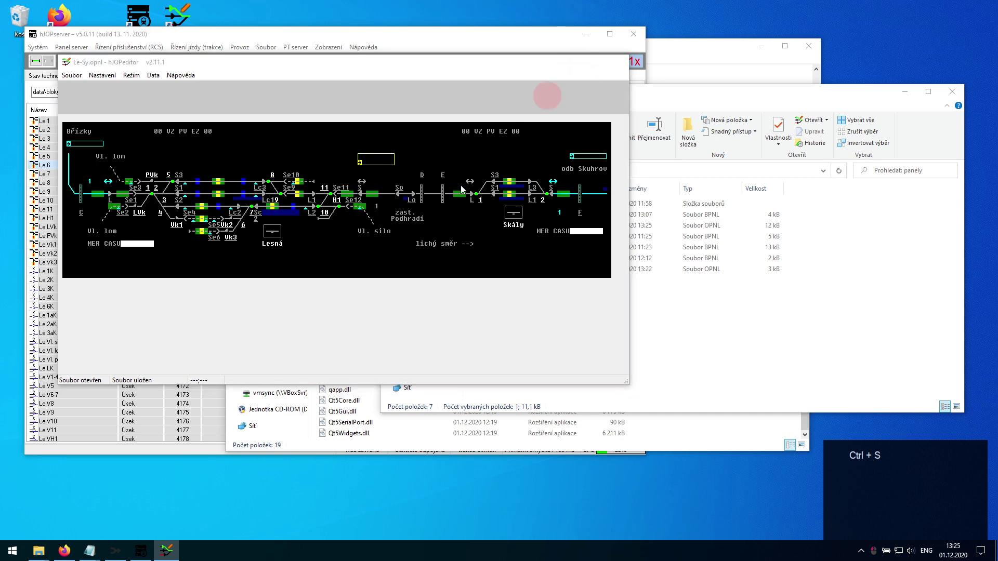
# Step: Minimize hJOPeditor and shut down the running hJOPserver
pyautogui.click(570, 62)
pyautogui.click(634, 34)
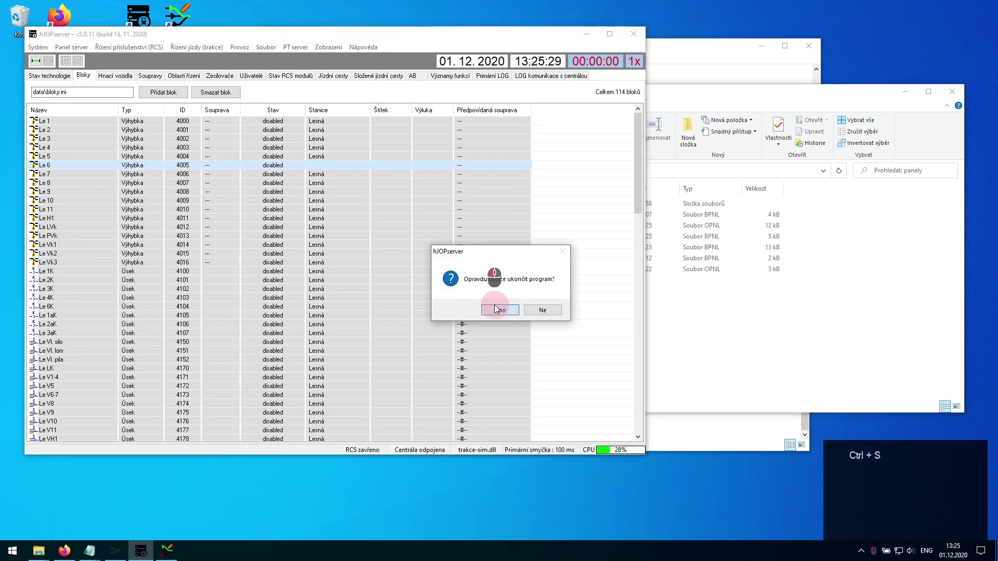
pyautogui.click(496, 309)
# Step: Switch to hJOPmerger, reload and check the Le-Sy and Sy panels, re-export stanice.spnl, and minimize the merger
pyautogui.click(117, 551)
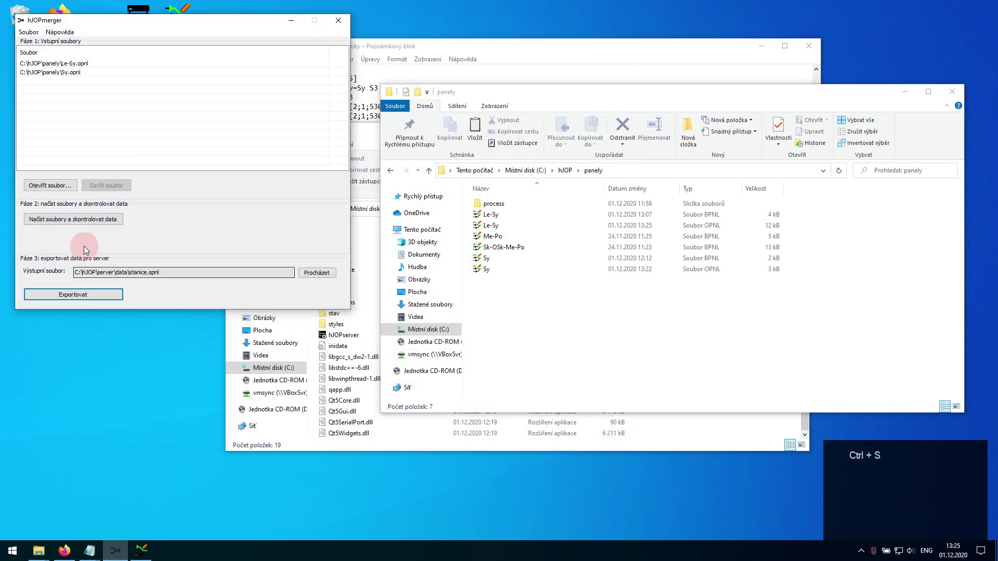
pyautogui.click(87, 220)
pyautogui.click(737, 48)
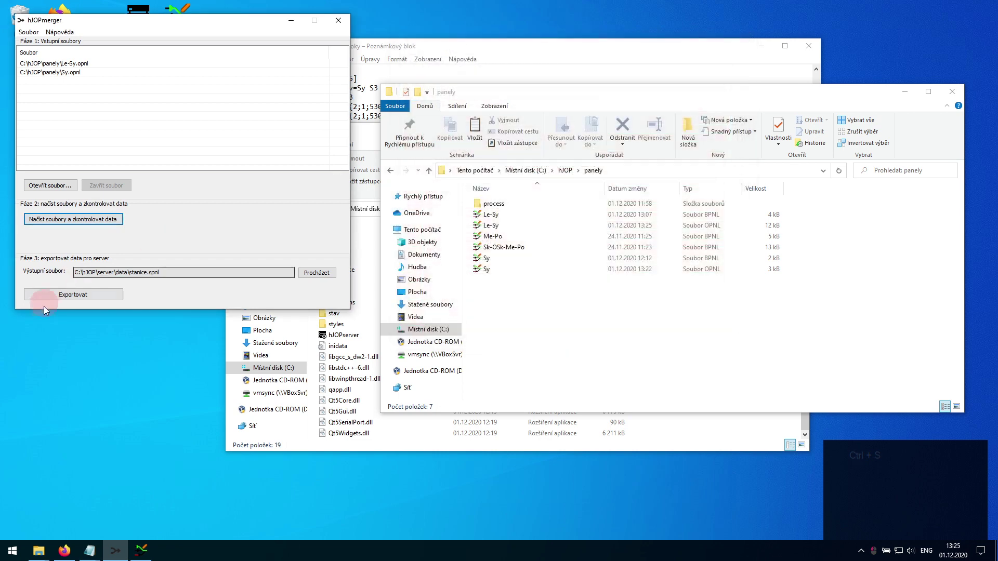
pyautogui.click(61, 295)
pyautogui.click(563, 311)
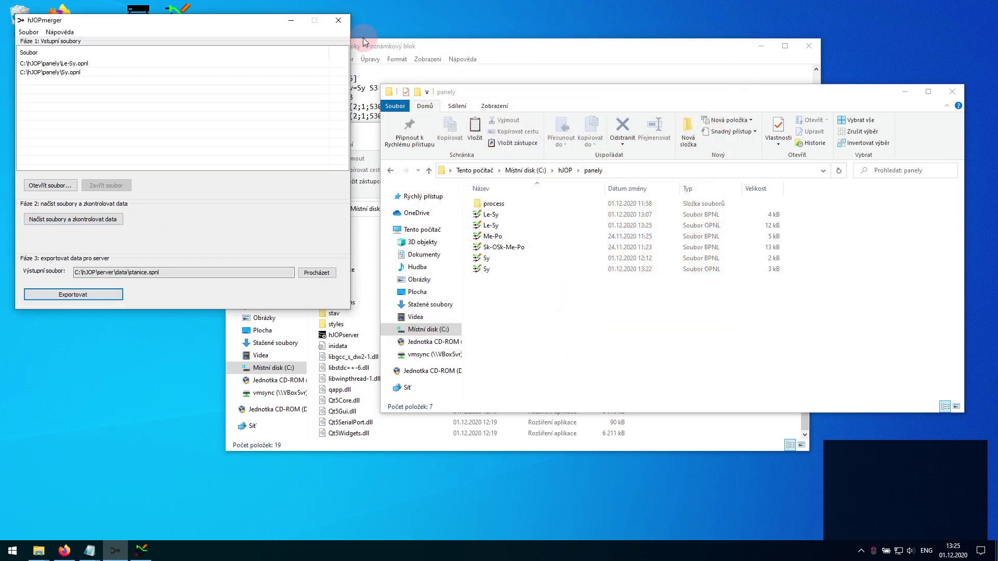
pyautogui.click(300, 23)
# Step: Relaunch hJOPserver, show its block list, and examine the station assigned to each Lesná and Skály block
pyautogui.doubleClick(140, 21)
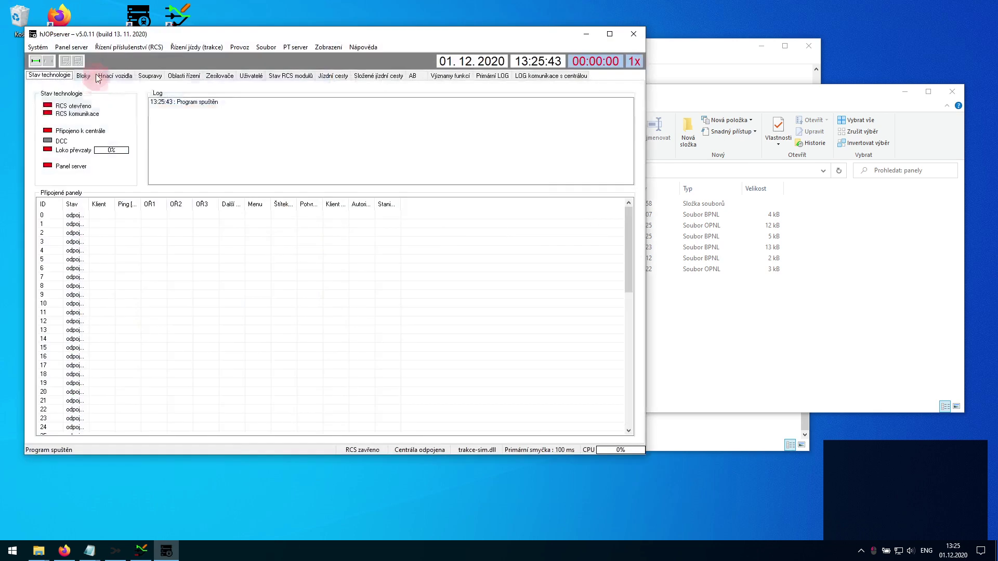
pyautogui.click(85, 75)
pyautogui.click(207, 175)
pyautogui.scroll(-7, 248, 245)
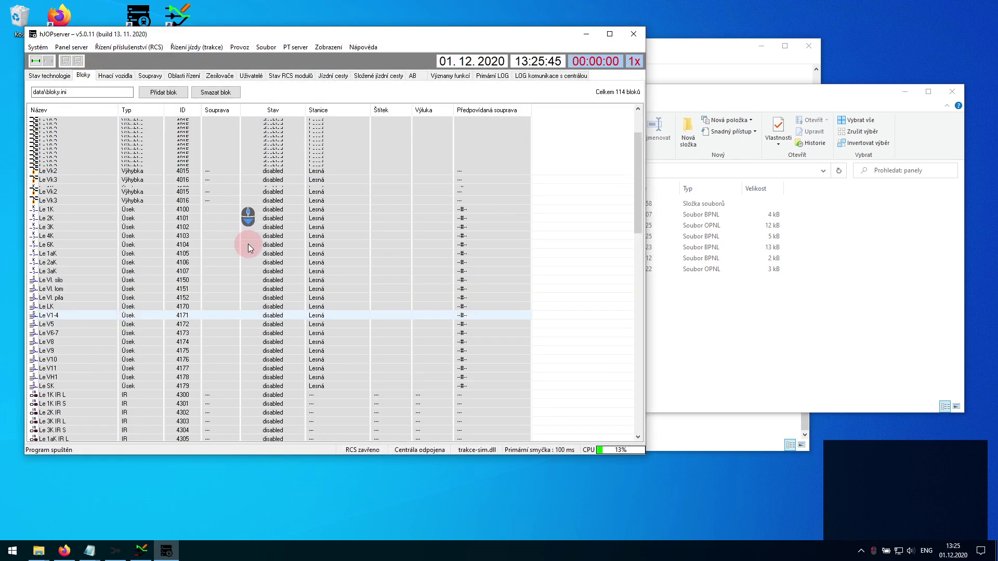
pyautogui.scroll(-8, 247, 307)
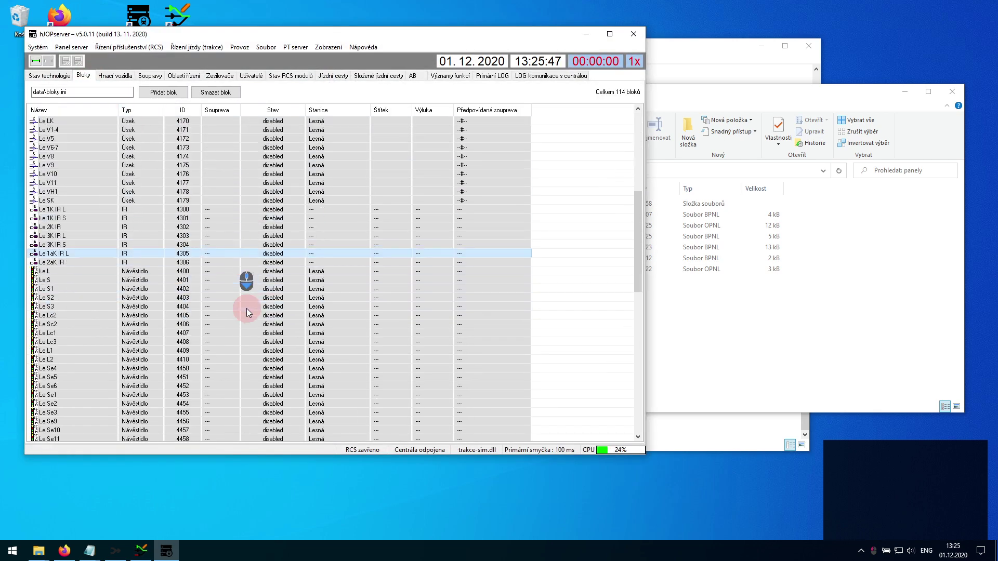
pyautogui.scroll(-6, 293, 295)
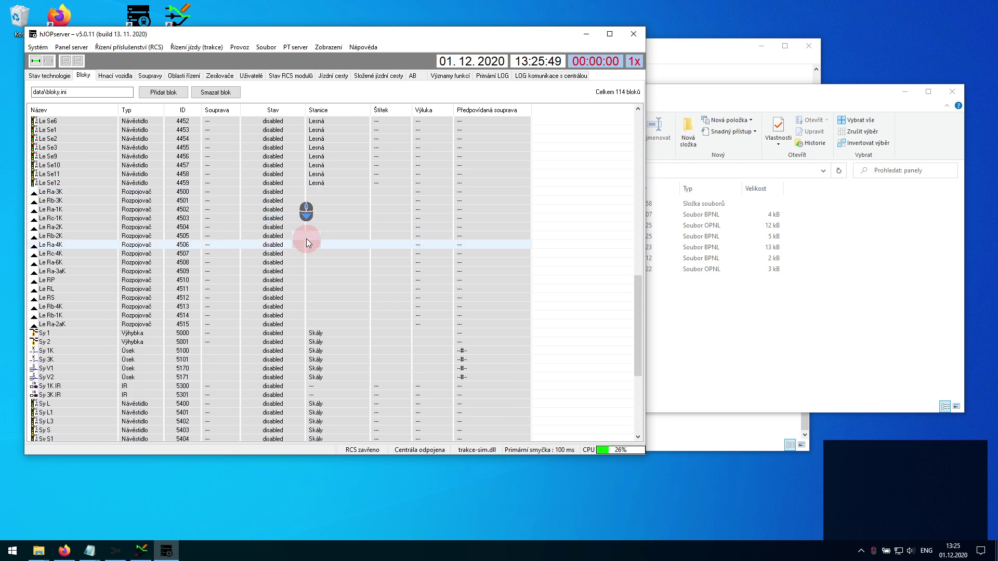
pyautogui.scroll(-5, 304, 319)
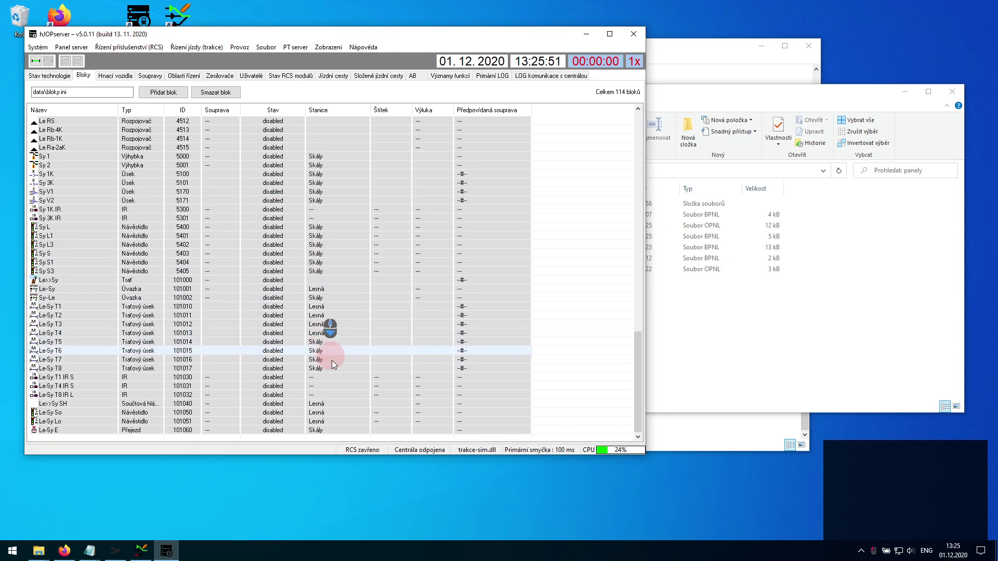
# Step: Examine which stations the Le-Sy line's track sections and signals belong to, and return to the Lesná switches
pyautogui.click(346, 292)
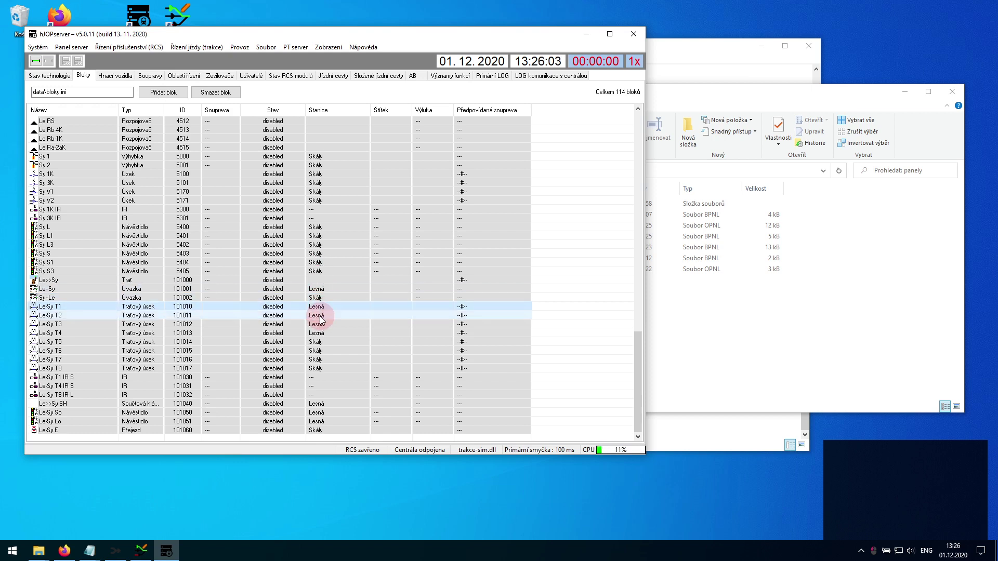
pyautogui.click(323, 412)
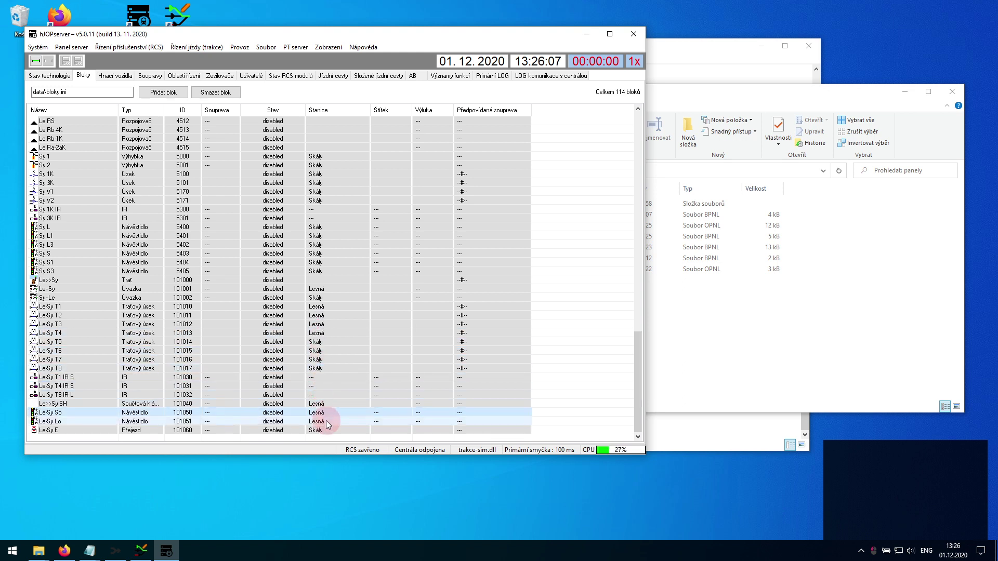
pyautogui.click(318, 351)
pyautogui.click(613, 274)
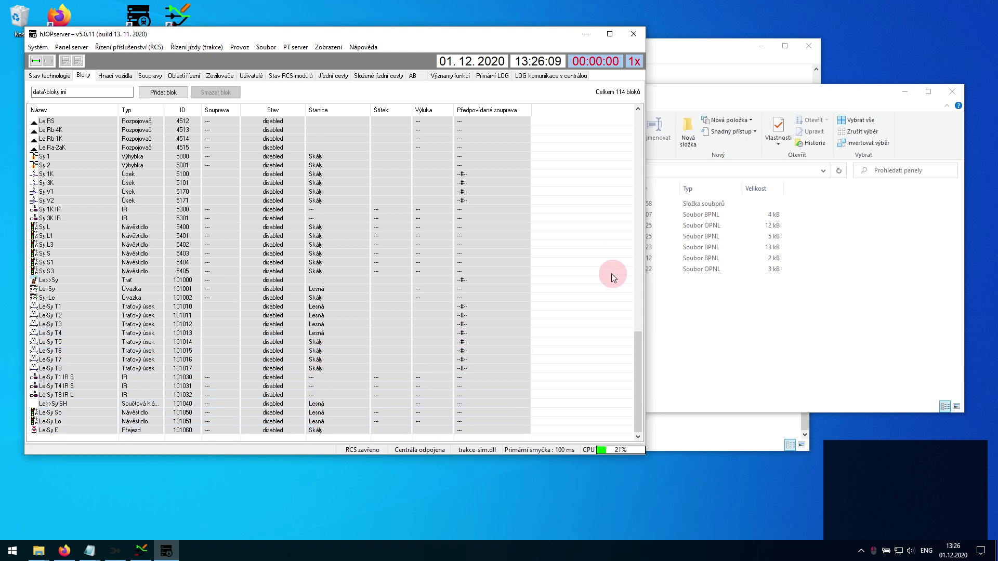
pyautogui.scroll(20, 610, 273)
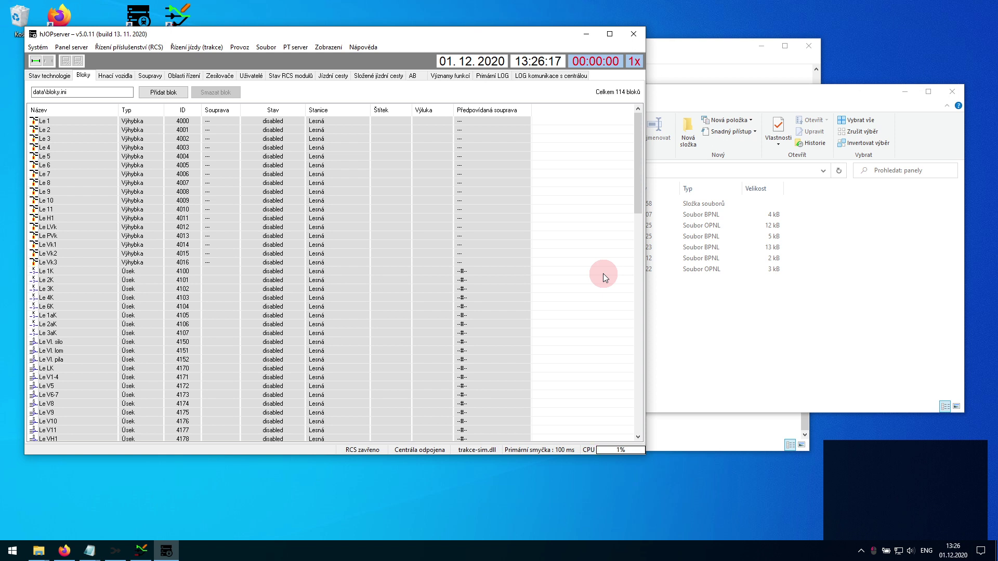
# Step: Show the server's technology status and save all of its data
pyautogui.click(42, 76)
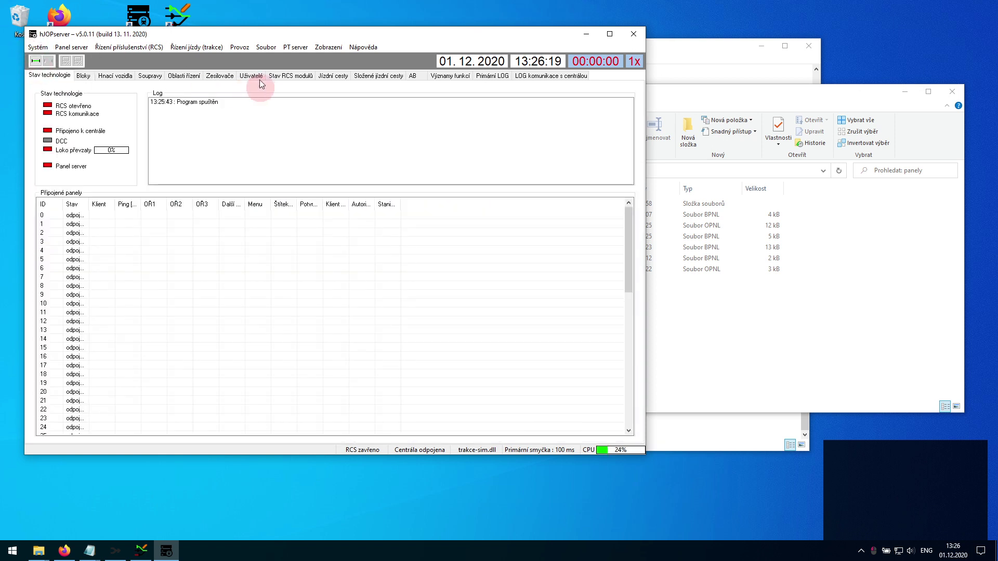
pyautogui.click(266, 47)
pyautogui.click(292, 57)
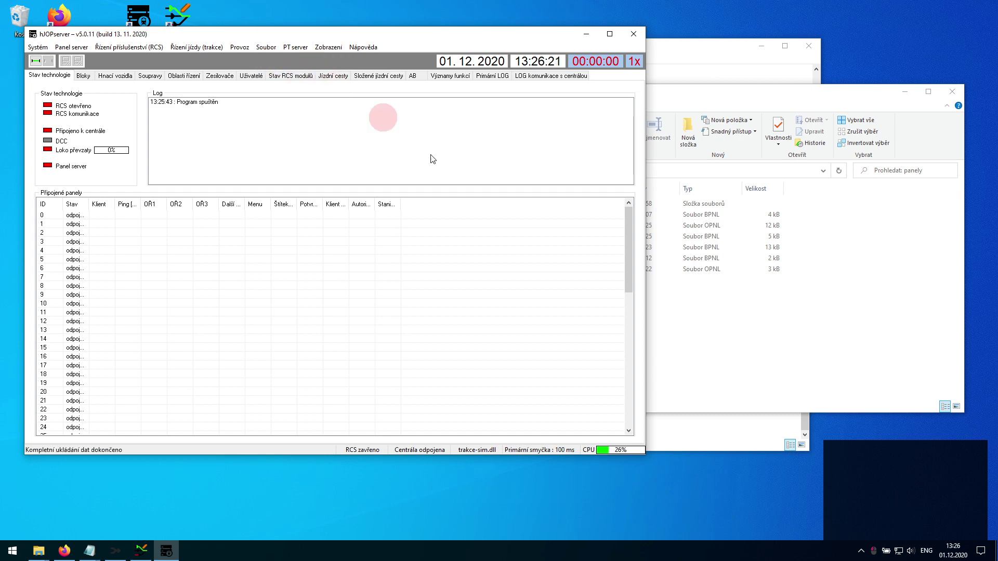
# Step: View the Le-Sy panel in hJOPeditor again, and return to the block list in hJOPserver
pyautogui.click(667, 304)
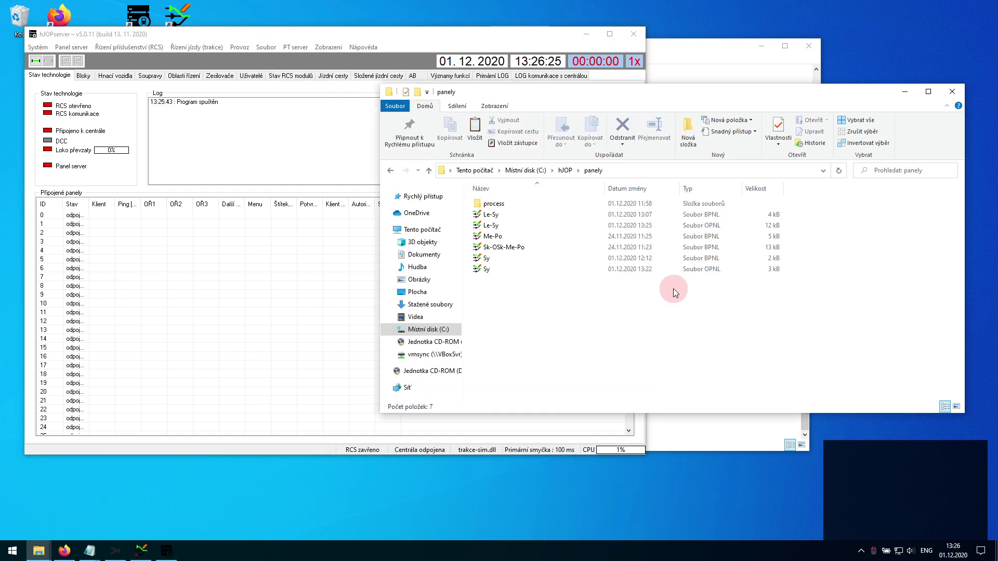
pyautogui.click(140, 551)
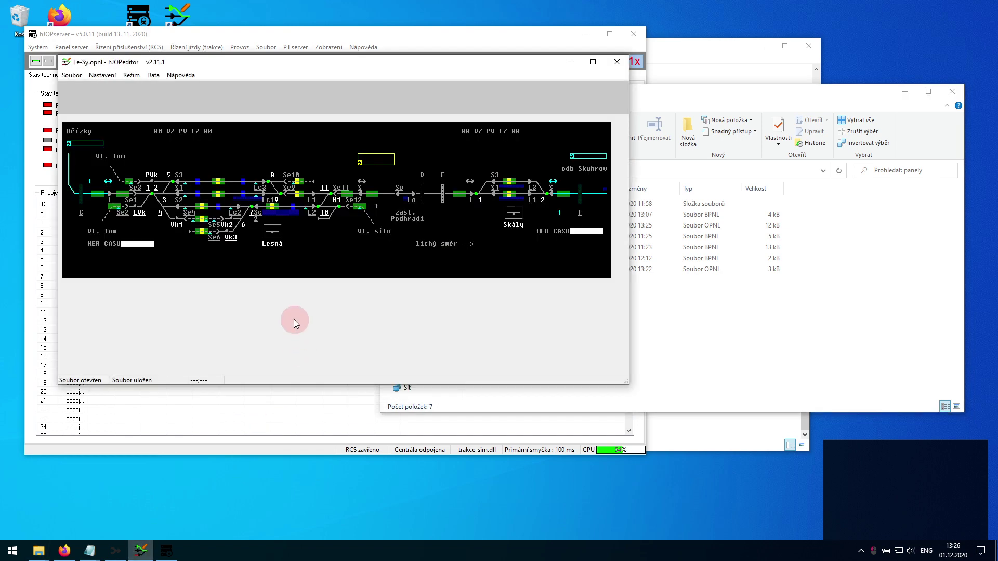
pyautogui.click(170, 38)
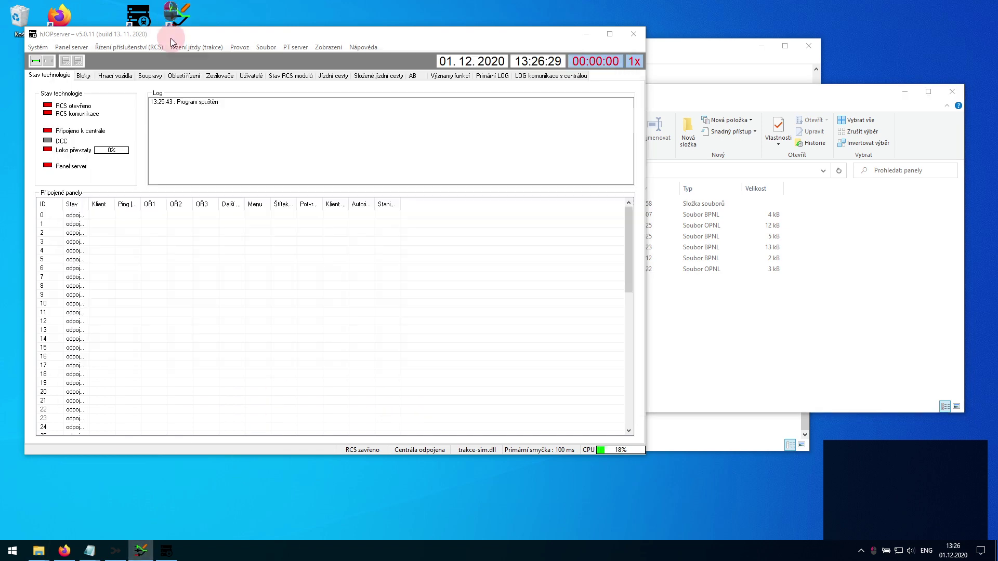
pyautogui.click(83, 75)
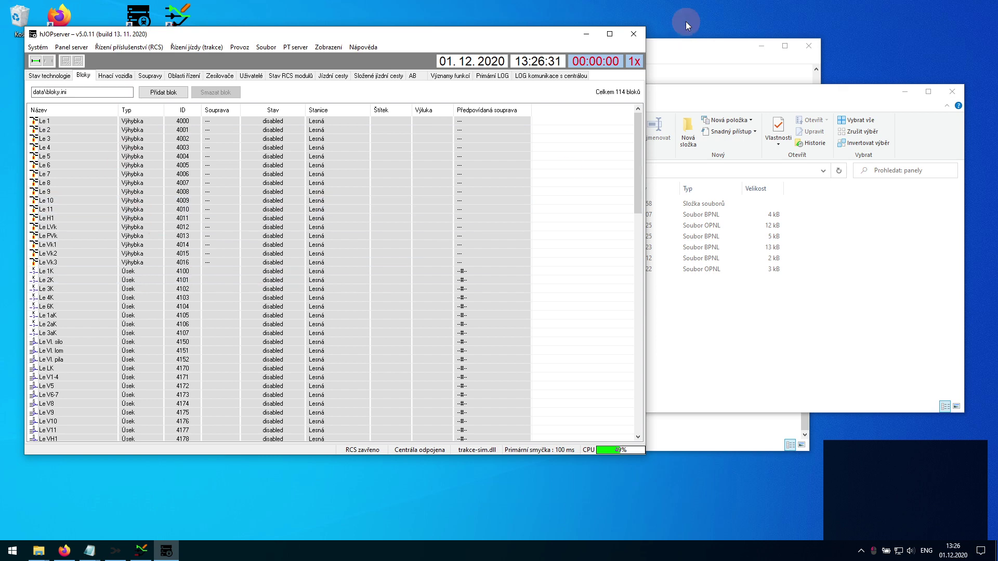
# Step: Minimize hJOPserver and choose an editing mode for the Le-Sy panel in hJOPeditor
pyautogui.click(587, 34)
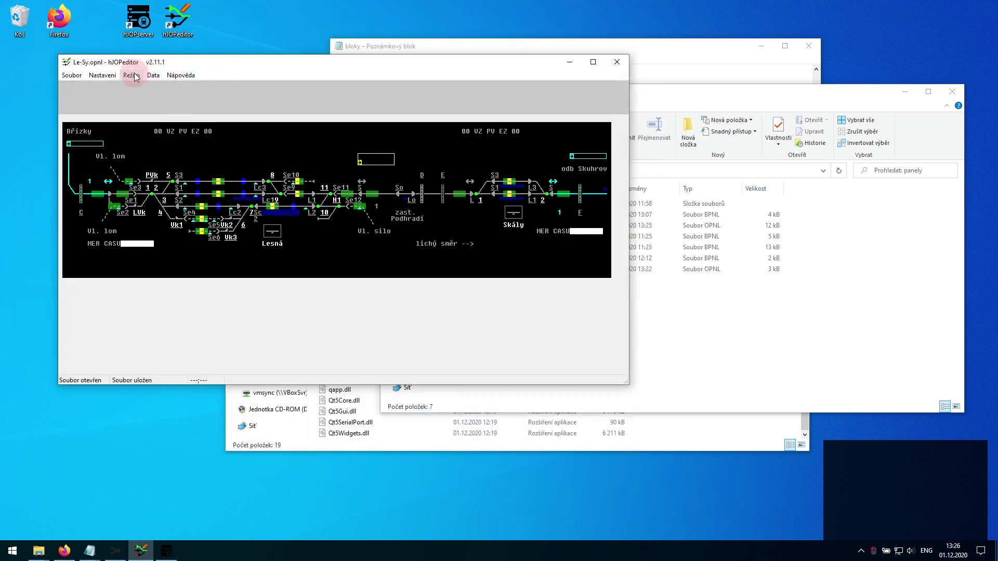
pyautogui.click(130, 75)
pyautogui.click(137, 86)
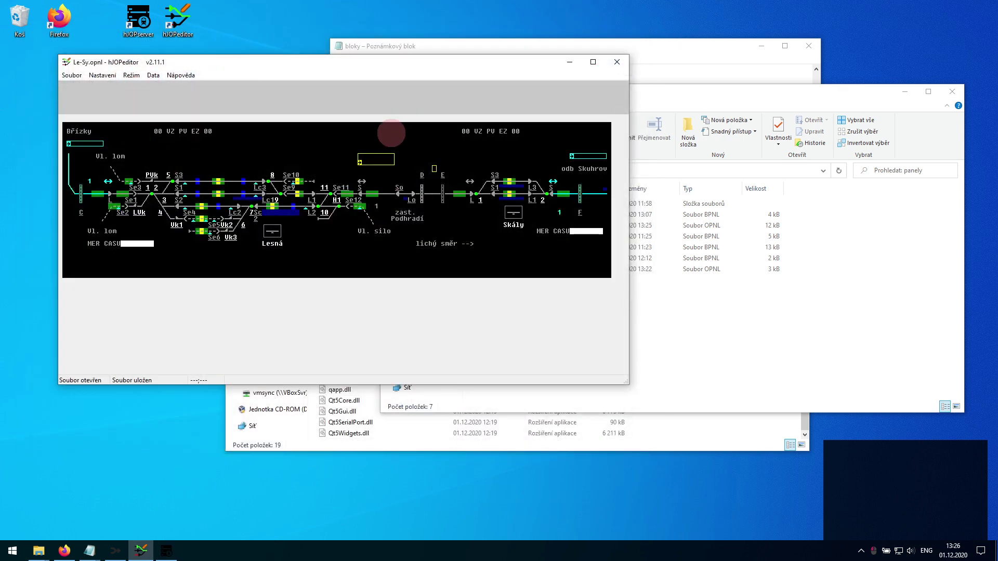